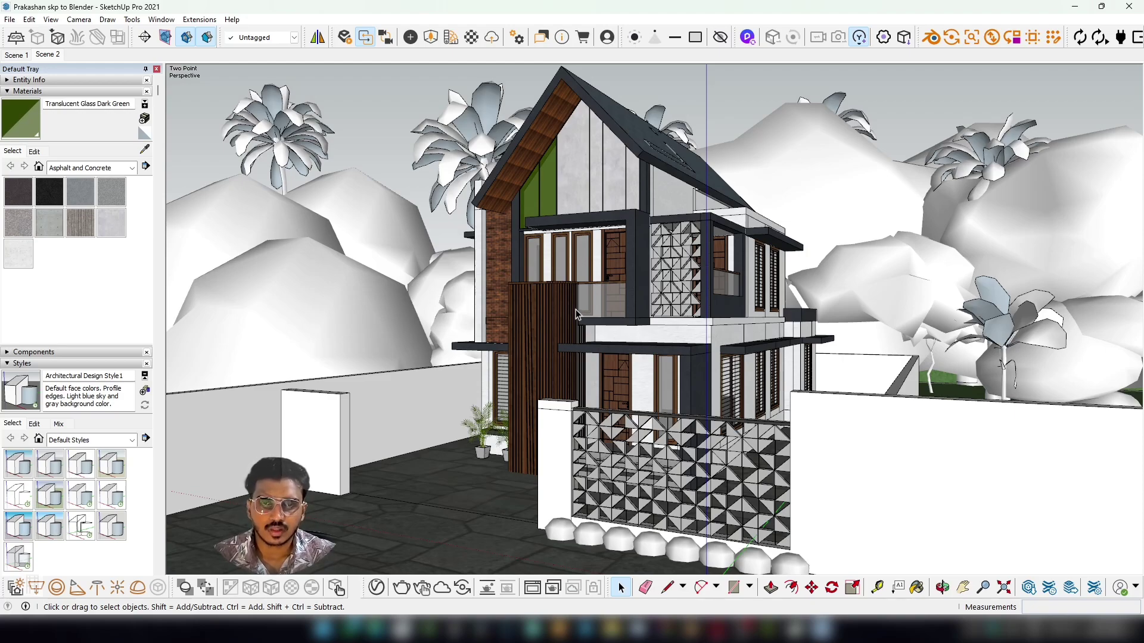
Inspect the house's front facade, gate screen and boundary walls from slightly different angles.
middle_click_drag(575, 309, 770, 239)
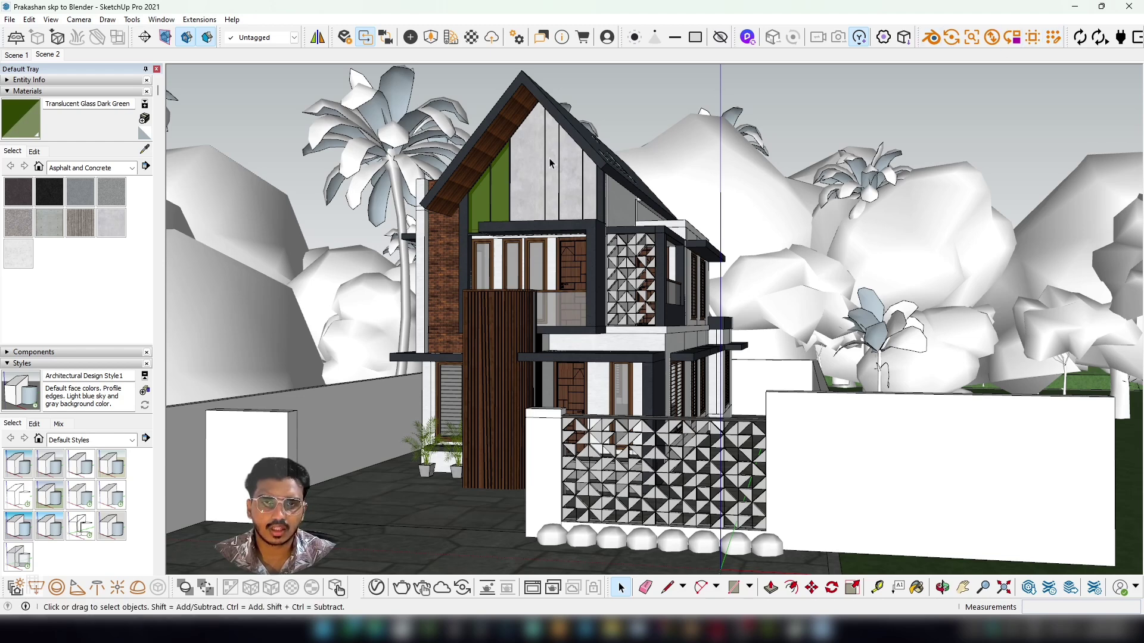
scroll(552, 172, "down", 3)
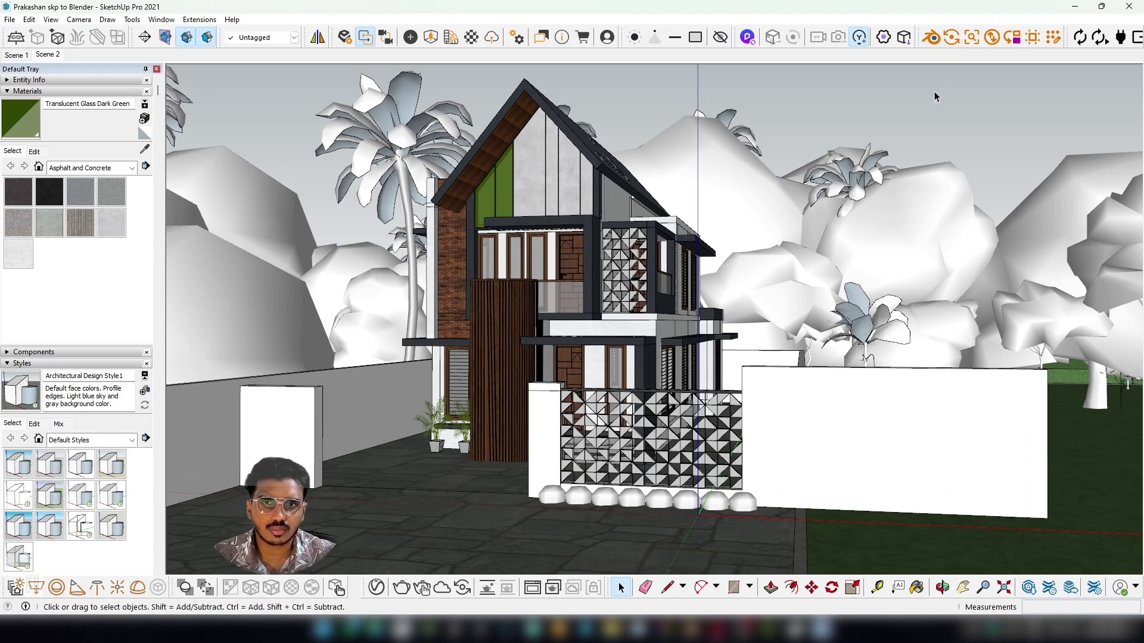
middle_click_drag(546, 209, 598, 226)
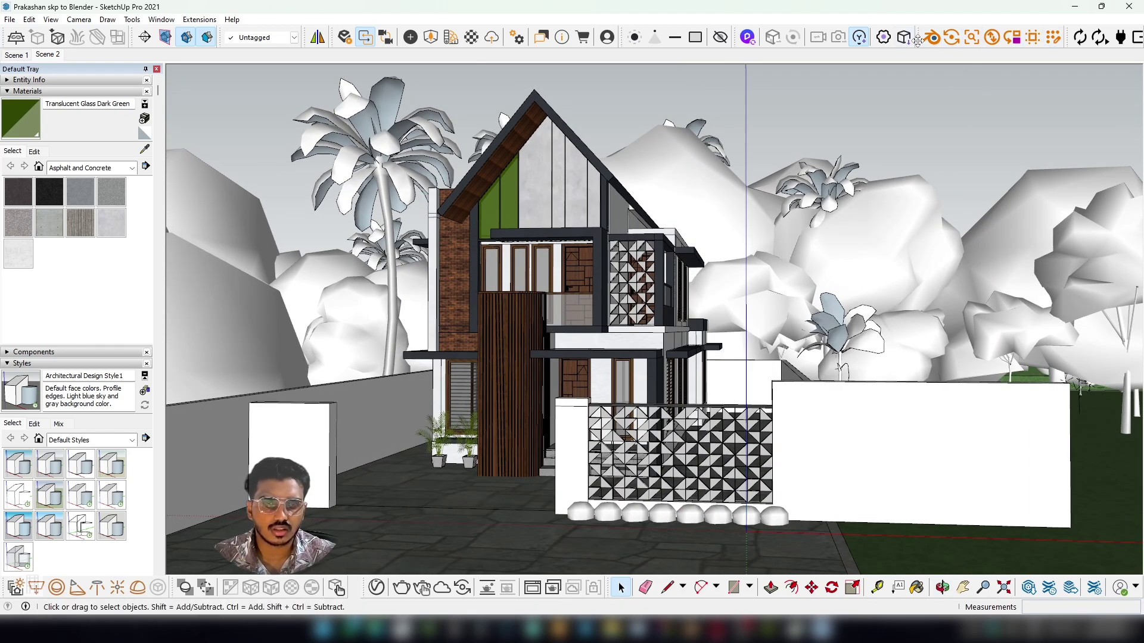
middle_click_drag(570, 179, 584, 202)
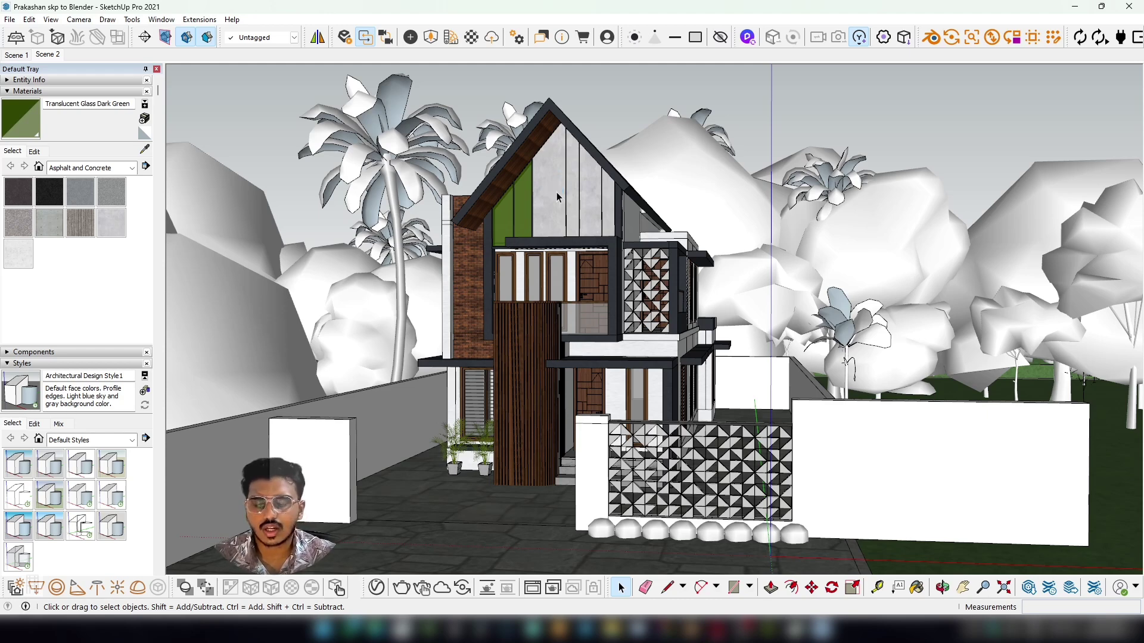
middle_click_drag(565, 246, 465, 223)
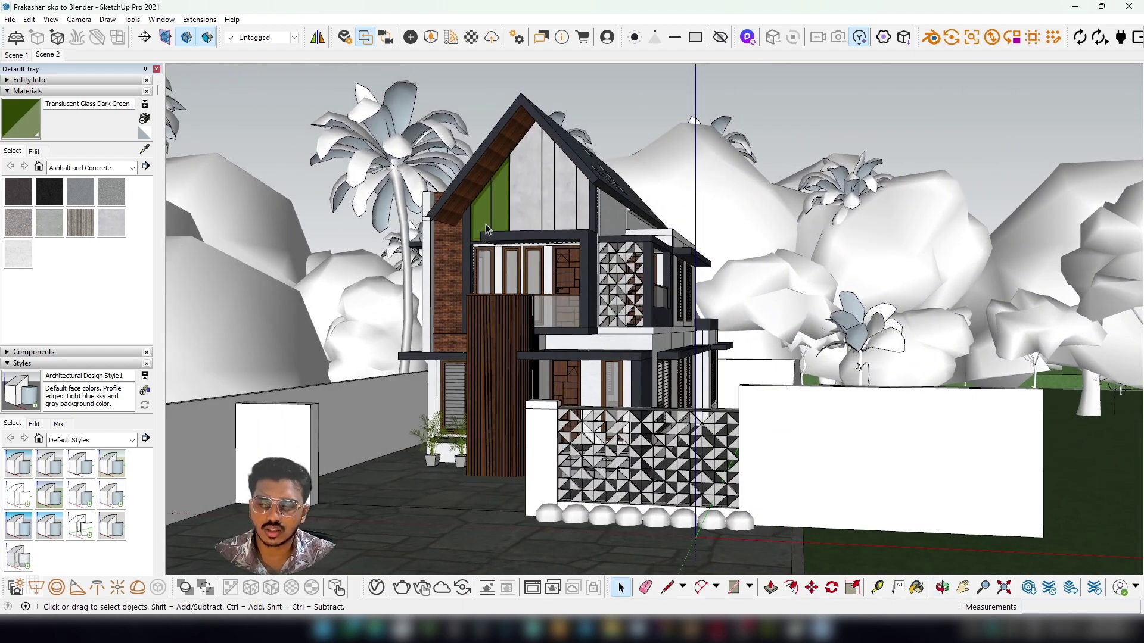
Select a palm tree near the house and examine the planting around the building.
left_click(377, 161)
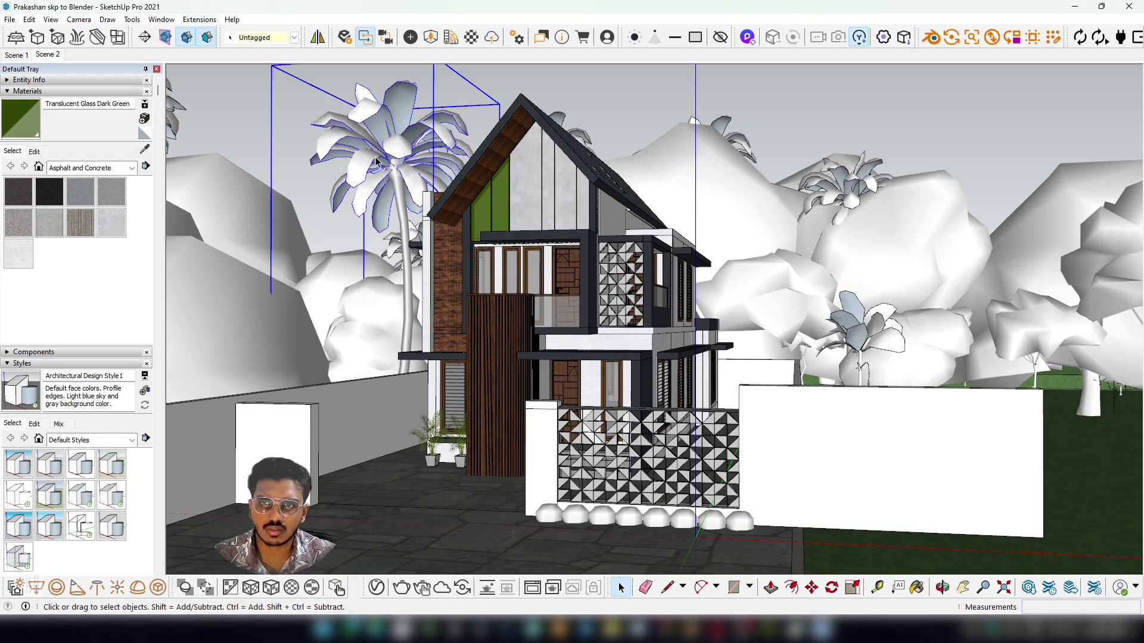
middle_click_drag(378, 163, 510, 198)
left_click(502, 185)
middle_click_drag(615, 201, 725, 217)
middle_click_drag(504, 223, 632, 236)
Examine the whole site from above, including the surrounding trees, the lawn, the paved driveway and the house entrance.
scroll(632, 237, "down", 10)
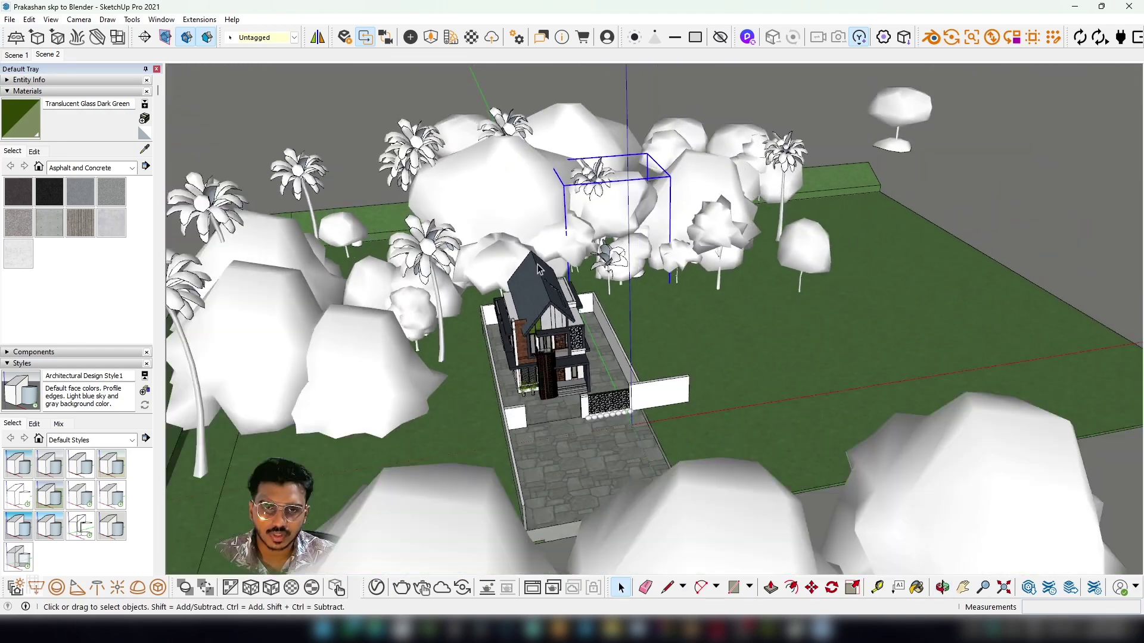
scroll(569, 261, "up", 10)
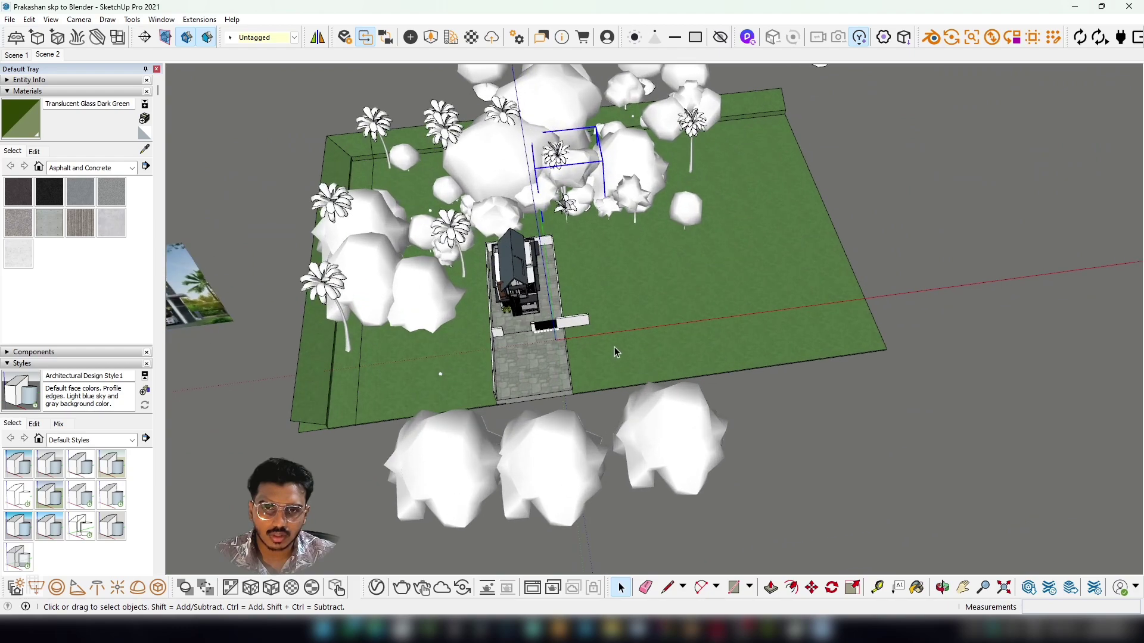
scroll(566, 332, "down", 8)
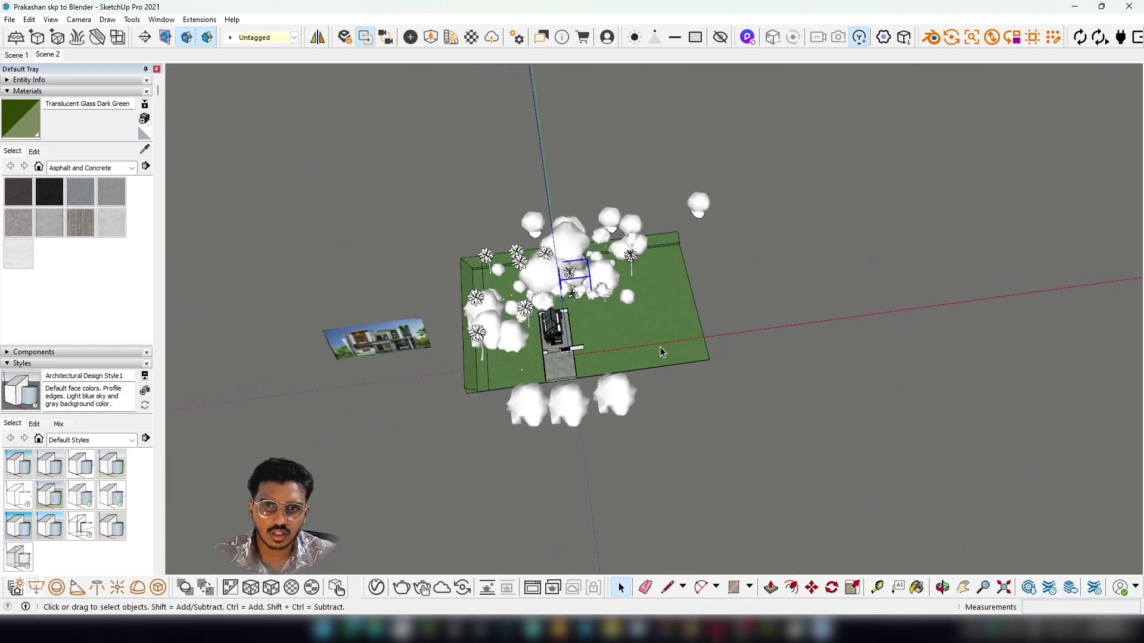
scroll(598, 355, "up", 2)
scroll(598, 355, "up", 8)
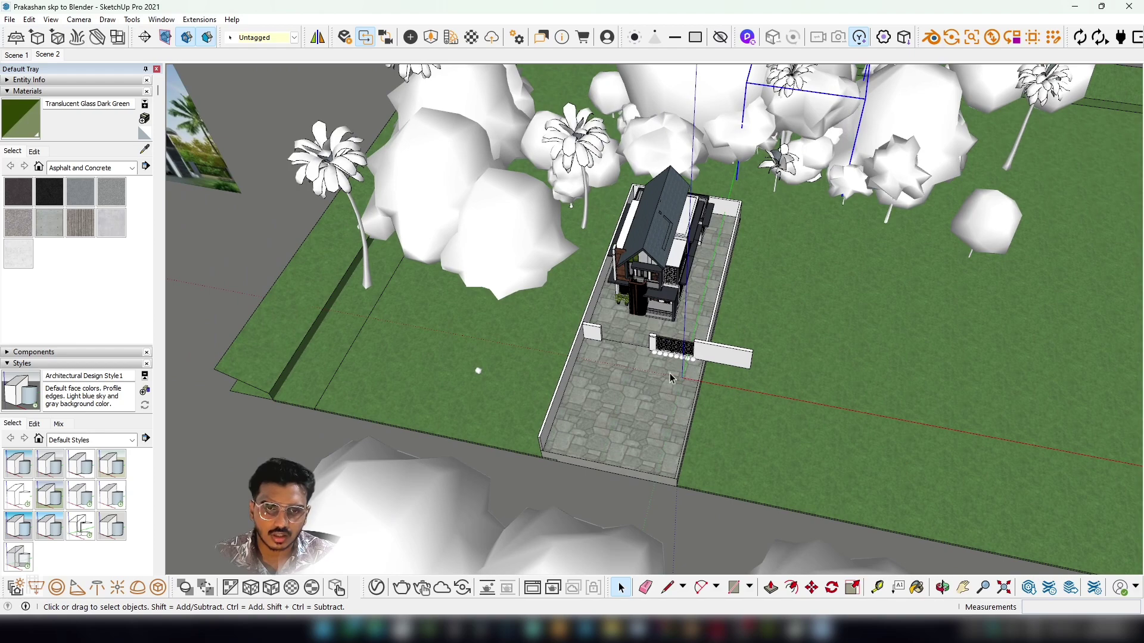
scroll(734, 384, "up", 2)
scroll(620, 365, "down", 2)
scroll(620, 365, "down", 6)
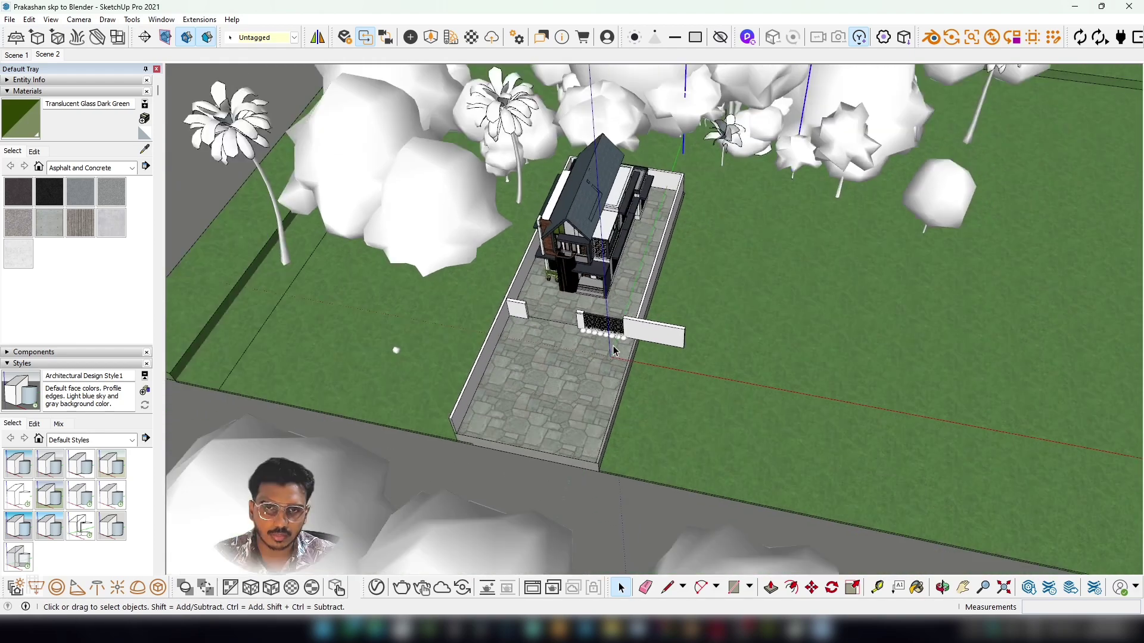
scroll(622, 345, "down", 2)
scroll(625, 339, "up", 6)
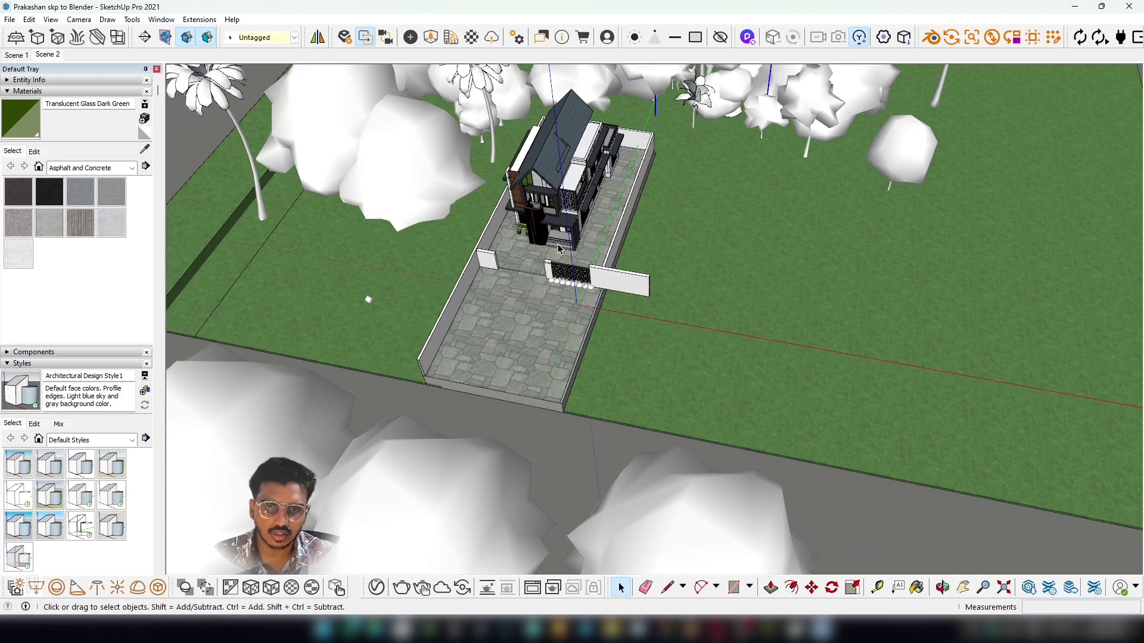
scroll(576, 294, "up", 2)
scroll(576, 294, "up", 2)
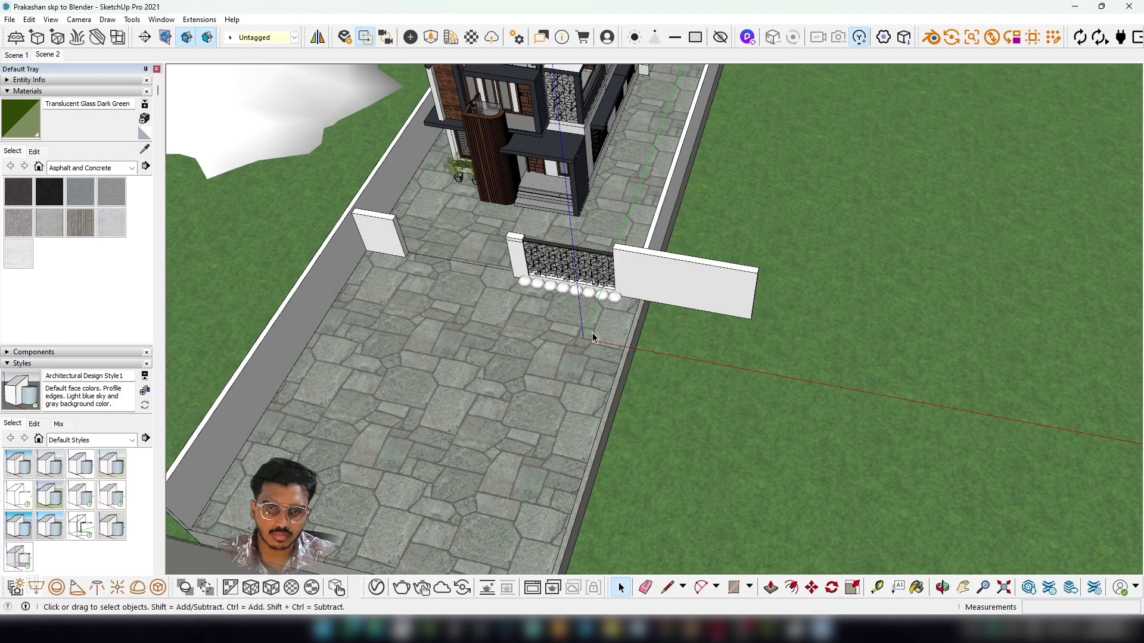
Survey the model's full extent, including the outlying trees and the reference image standing beside the site.
scroll(594, 338, "down", 15)
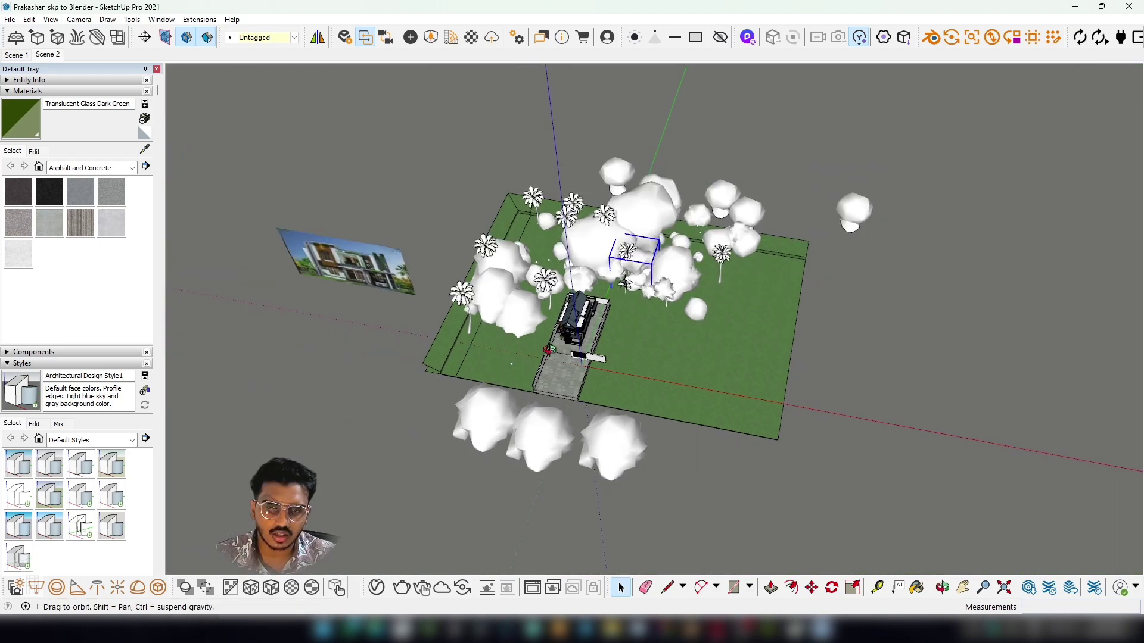
middle_click_drag(548, 349, 557, 354)
scroll(559, 355, "up", 2)
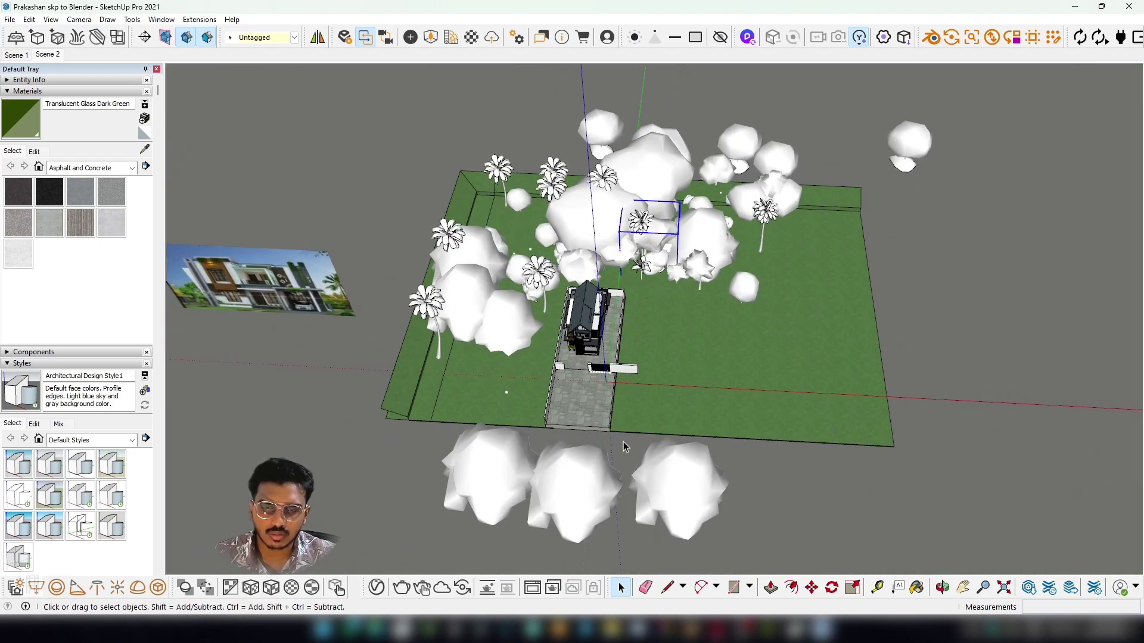
scroll(623, 442, "up", 3)
scroll(628, 414, "down", 3)
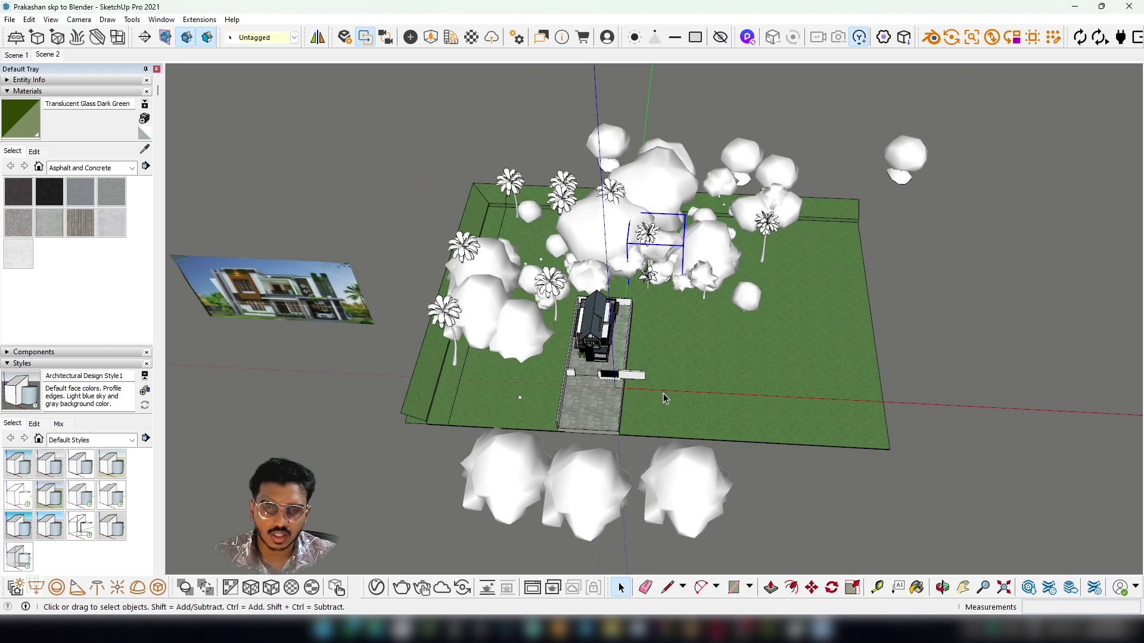
scroll(580, 403, "down", 5)
middle_click_drag(630, 366, 786, 345)
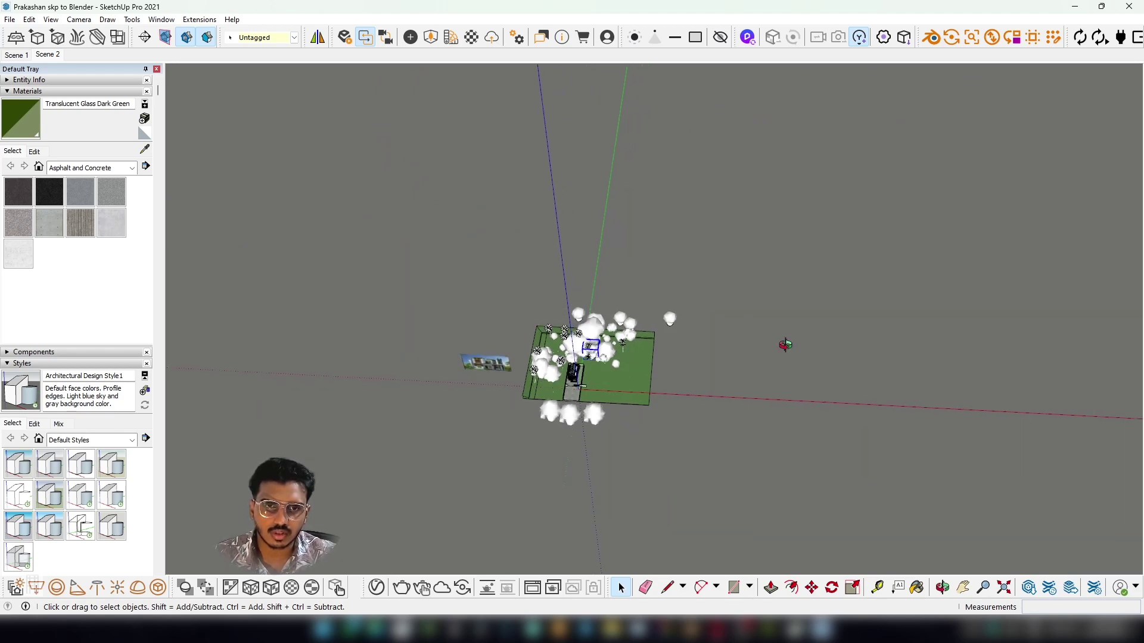
scroll(919, 260, "up", 3)
scroll(571, 403, "down", 5)
middle_click_drag(564, 396, 357, 409, "shift")
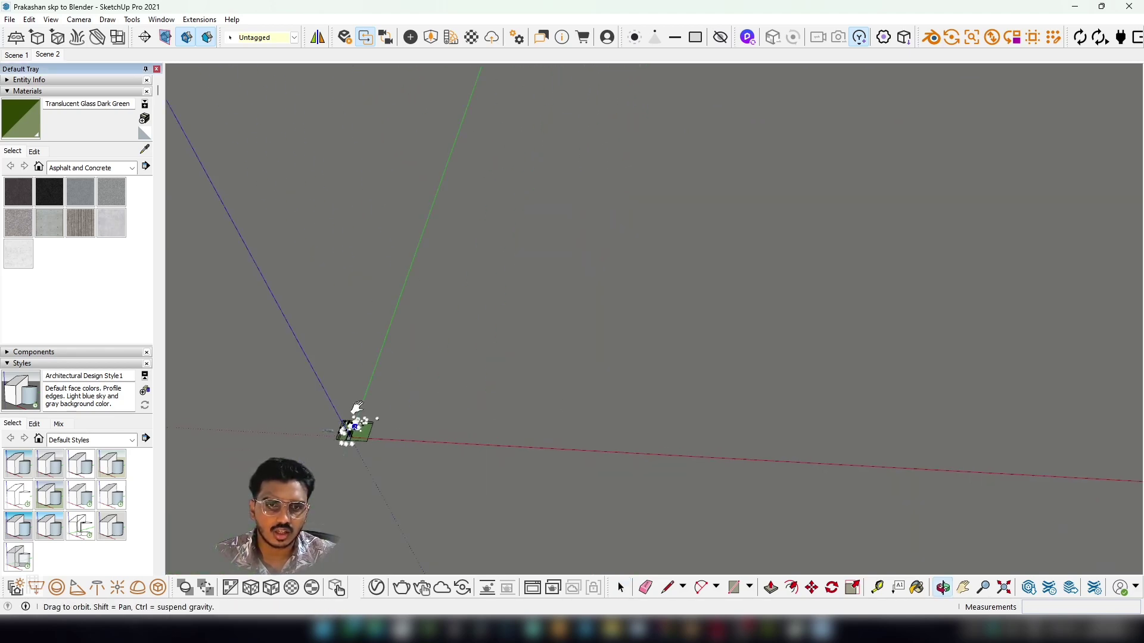
middle_click_drag(544, 390, 754, 350, "shift")
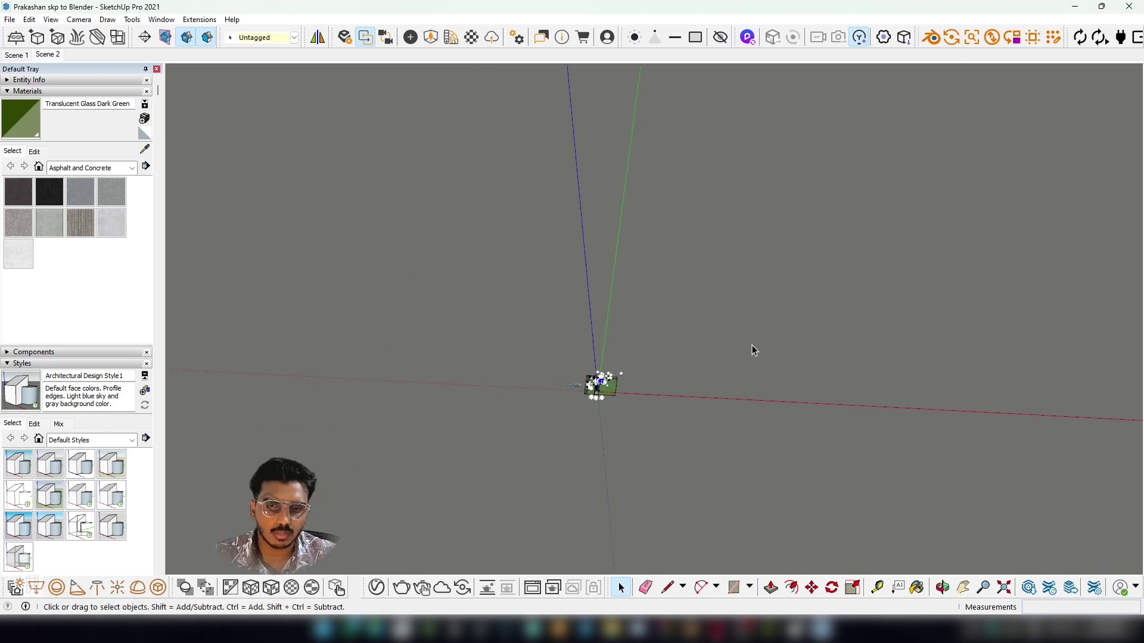
scroll(601, 388, "up", 10)
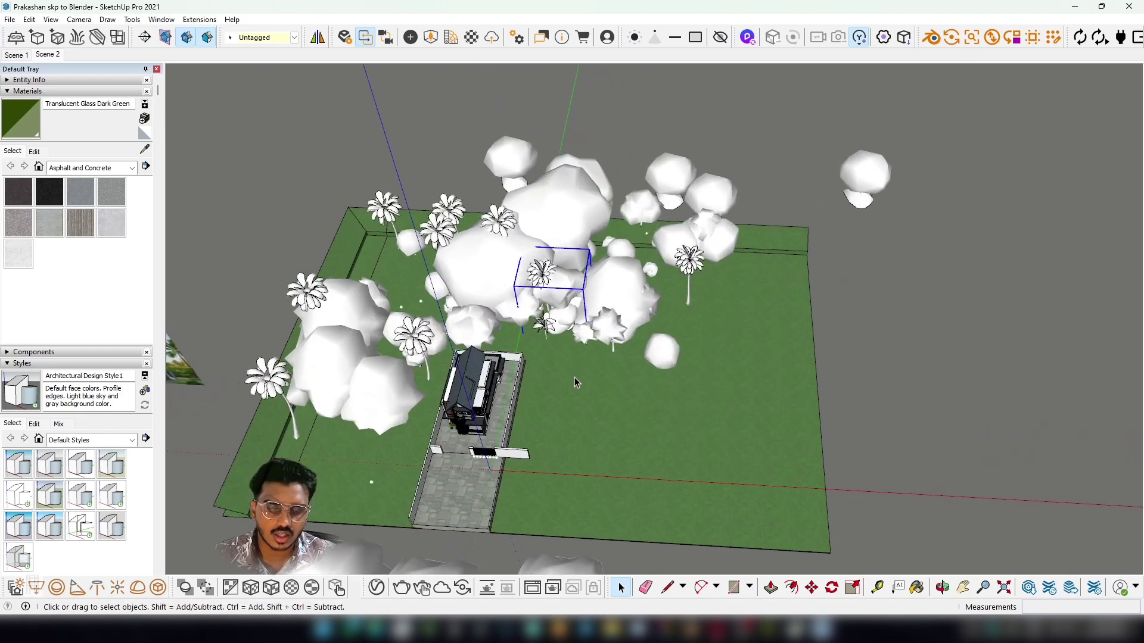
middle_click_drag(574, 377, 761, 367, "shift")
scroll(715, 363, "up", 5)
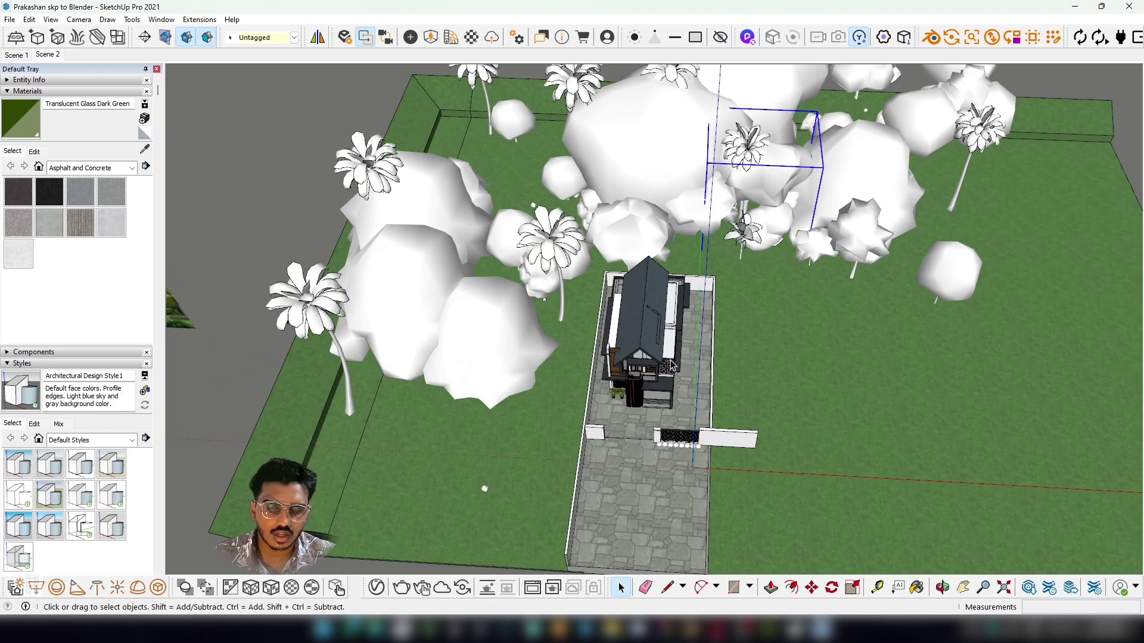
scroll(661, 375, "down", 6)
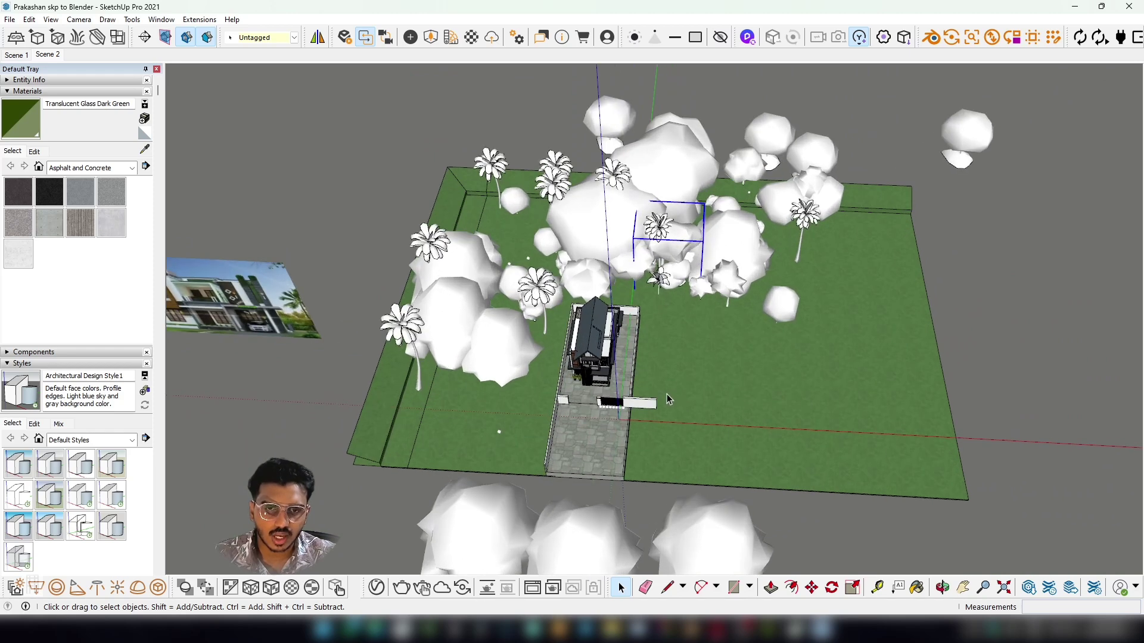
scroll(667, 394, "up", 2)
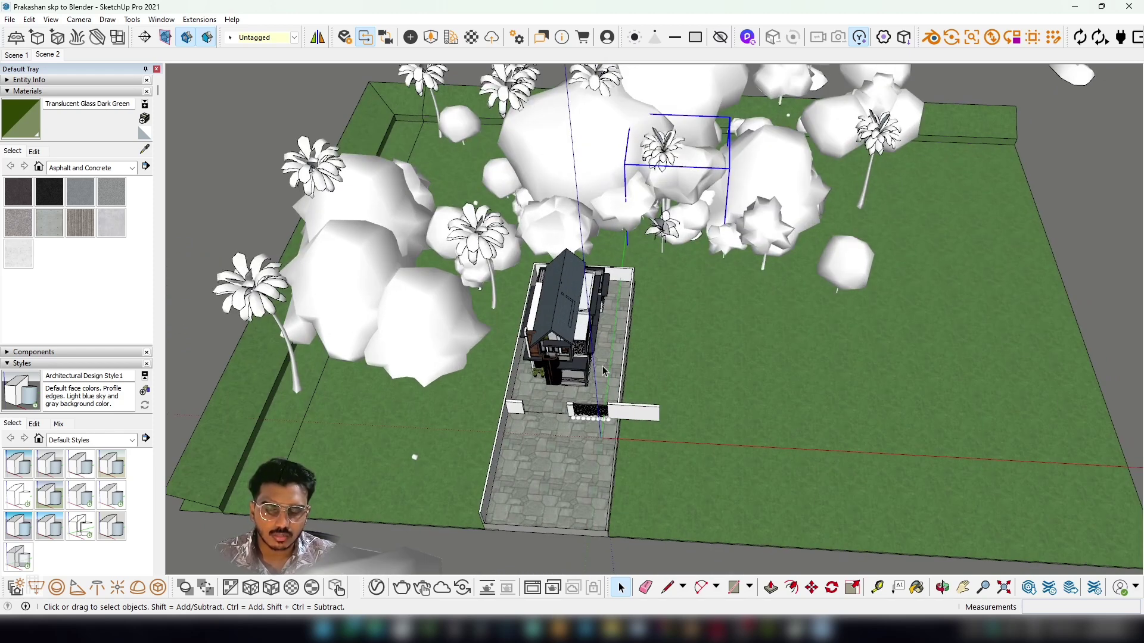
scroll(601, 441, "up", 3)
scroll(608, 414, "down", 6)
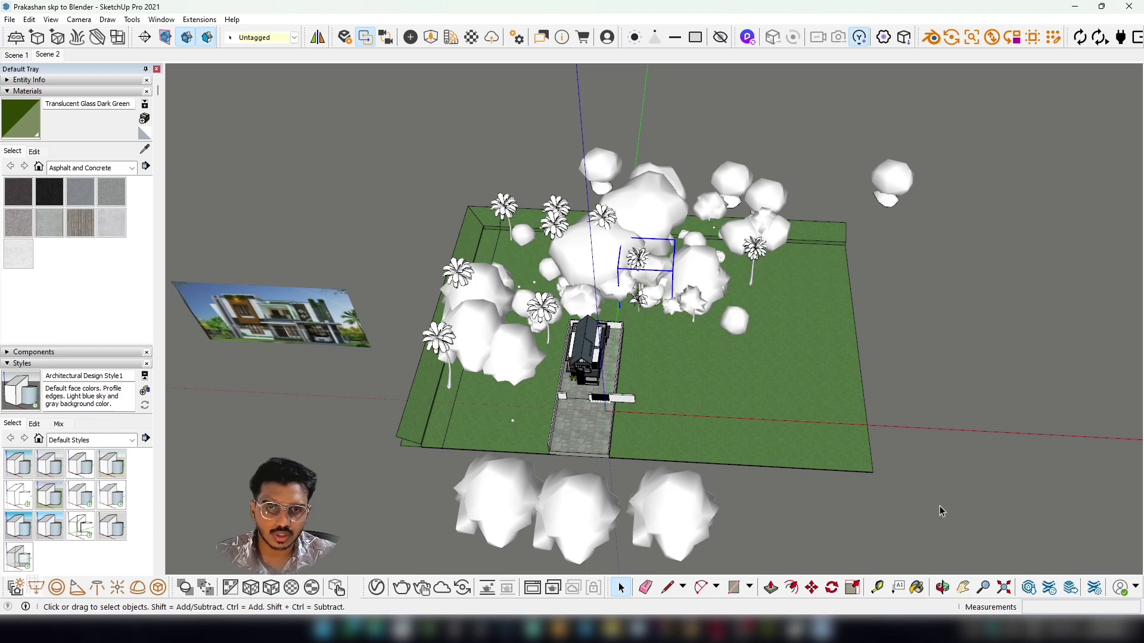
scroll(586, 473, "down", 5)
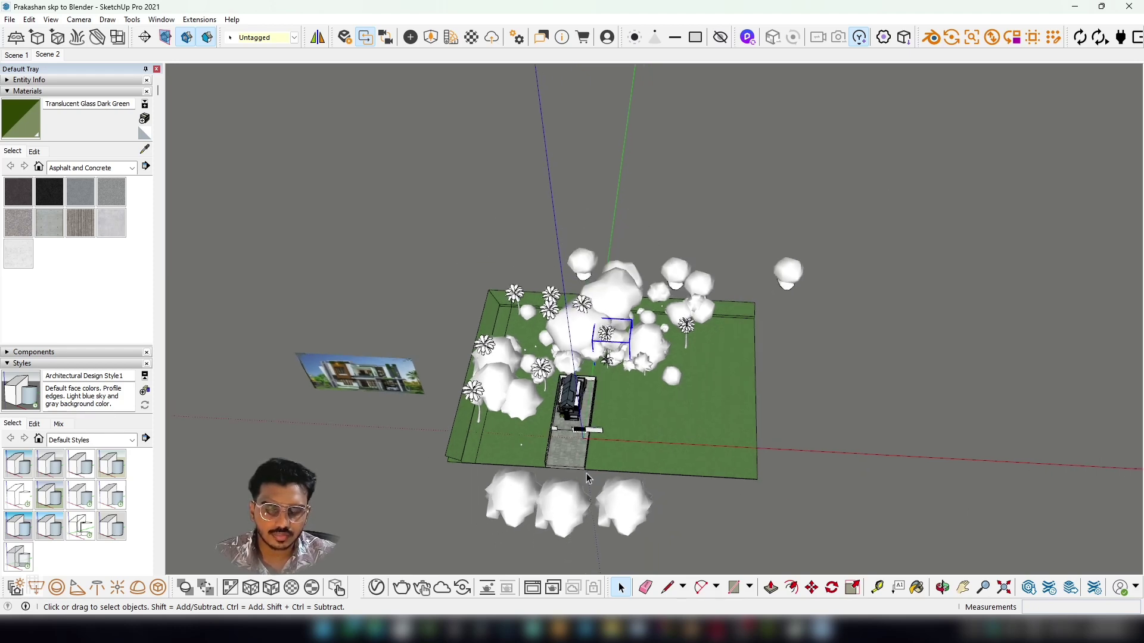
scroll(476, 378, "up", 5)
scroll(580, 403, "up", 5)
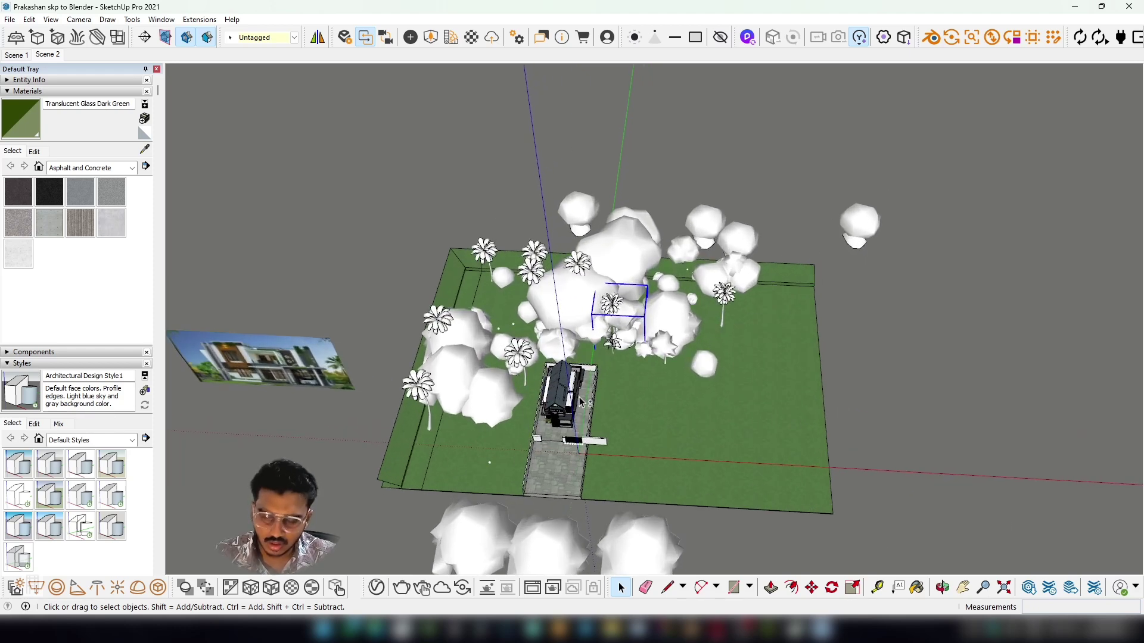
scroll(631, 395, "down", 3)
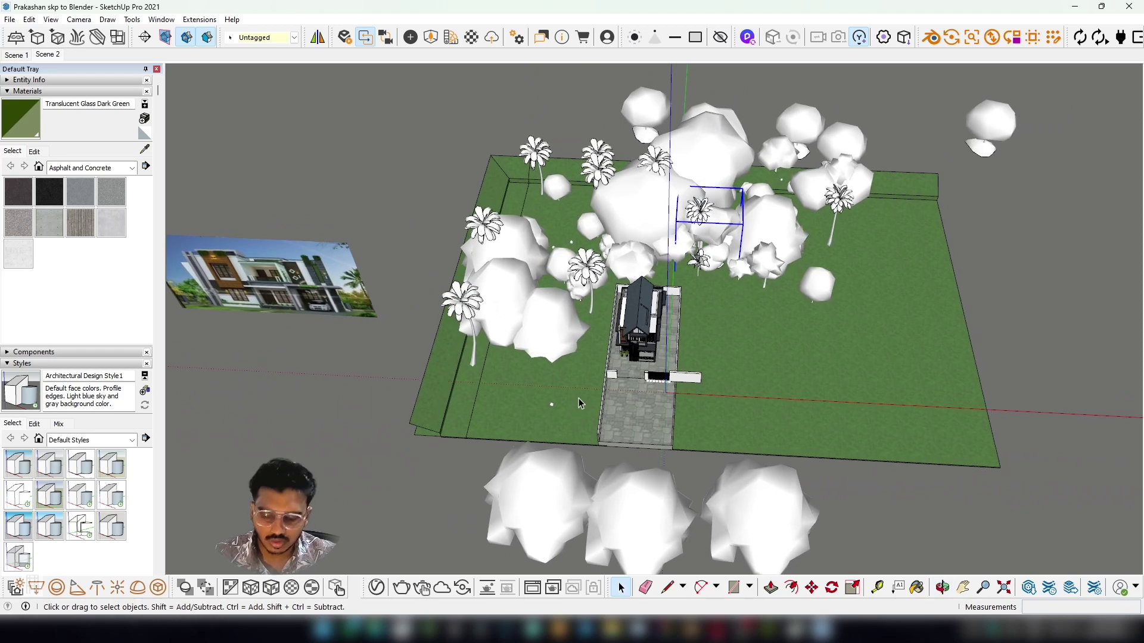
scroll(579, 395, "up", 3)
scroll(506, 391, "down", 3)
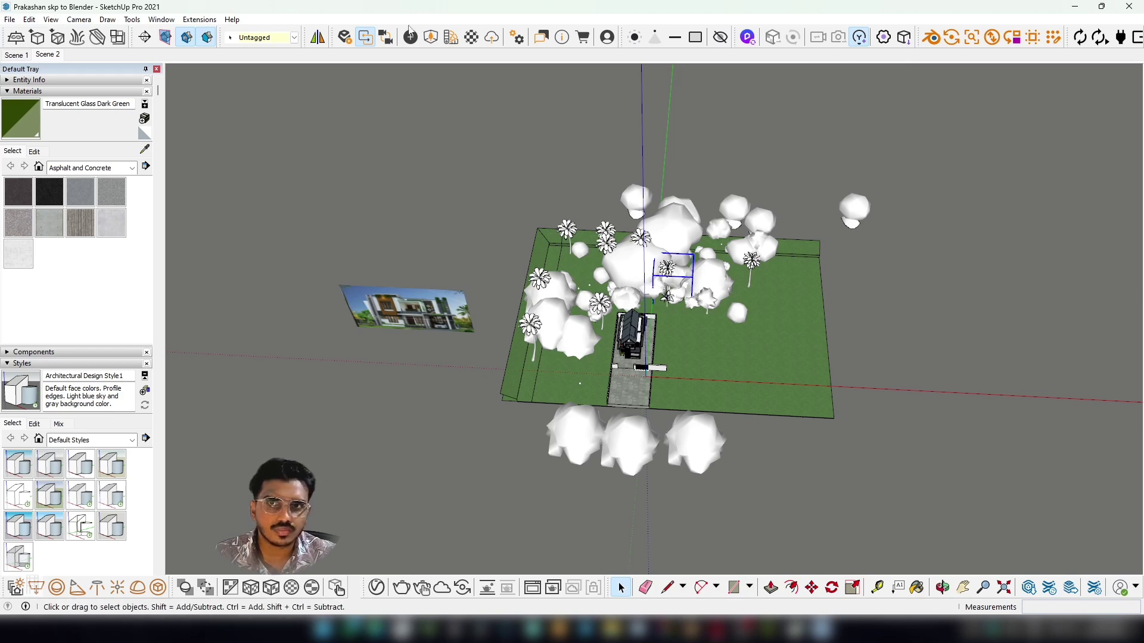
Fit the entire model in view with Zoom Extents and check its spread around the house.
left_click(998, 590)
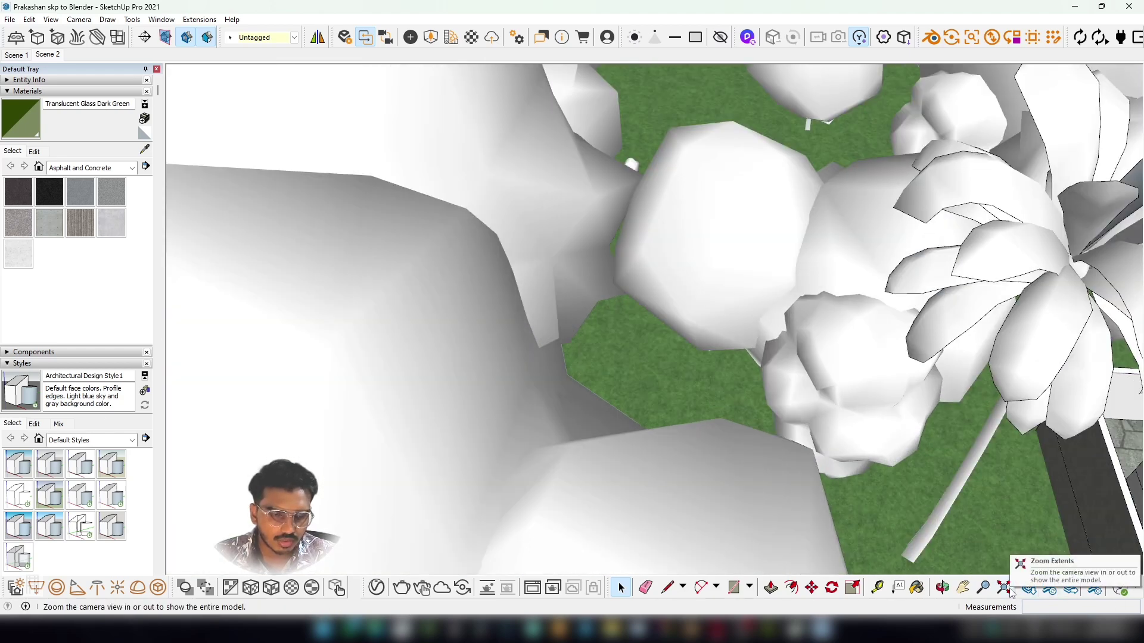
left_click(1007, 590)
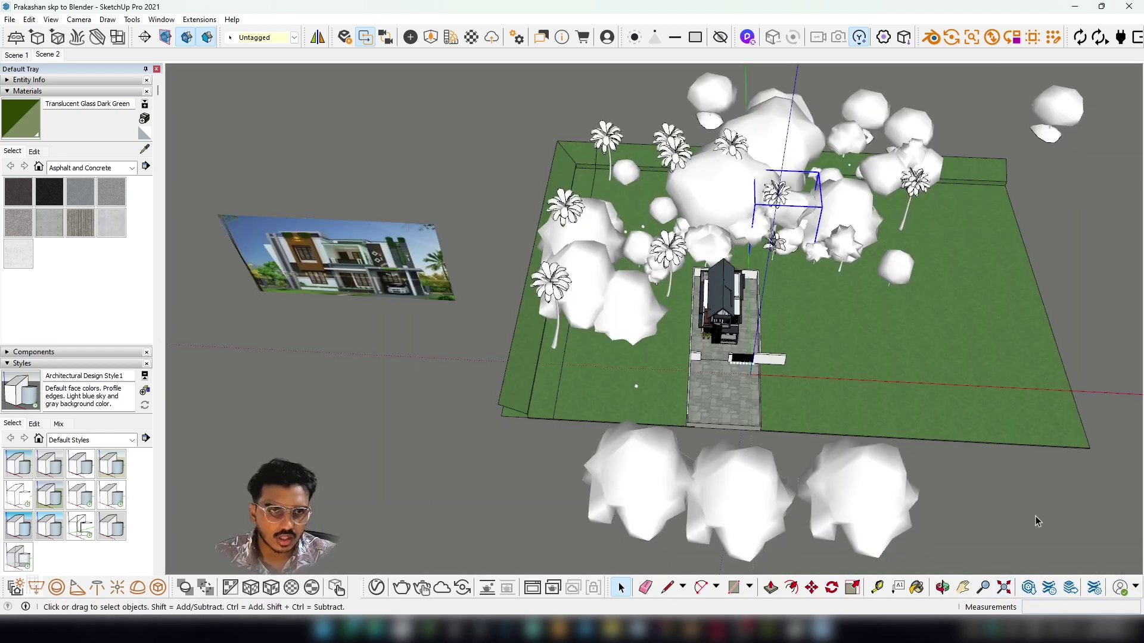
middle_click_drag(687, 258, 573, 262, "shift")
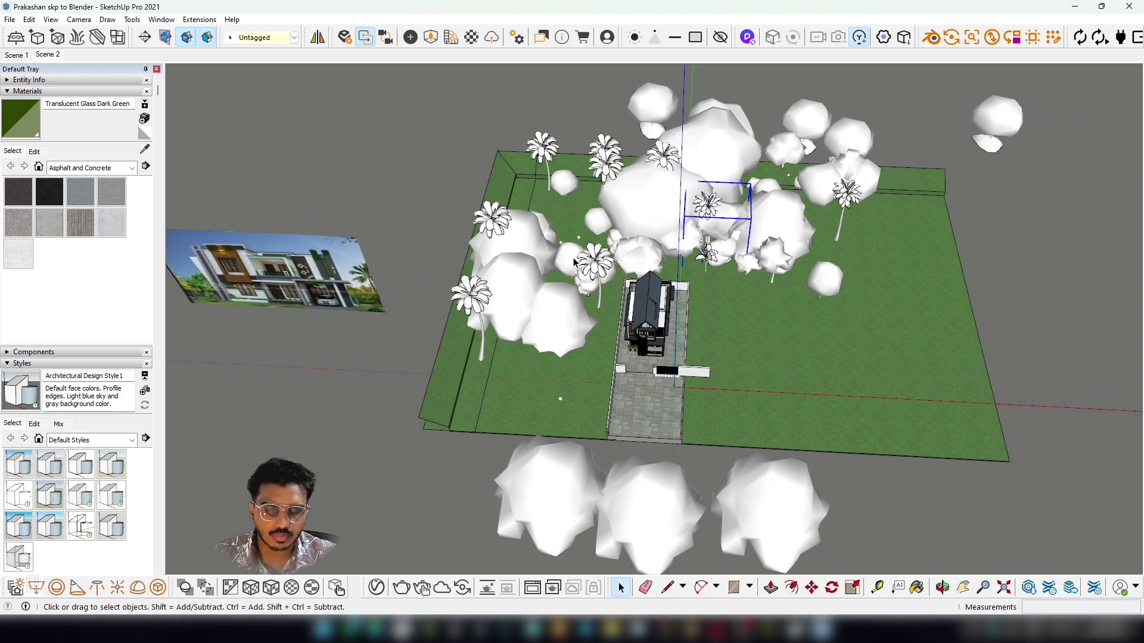
scroll(579, 287, "down", 10)
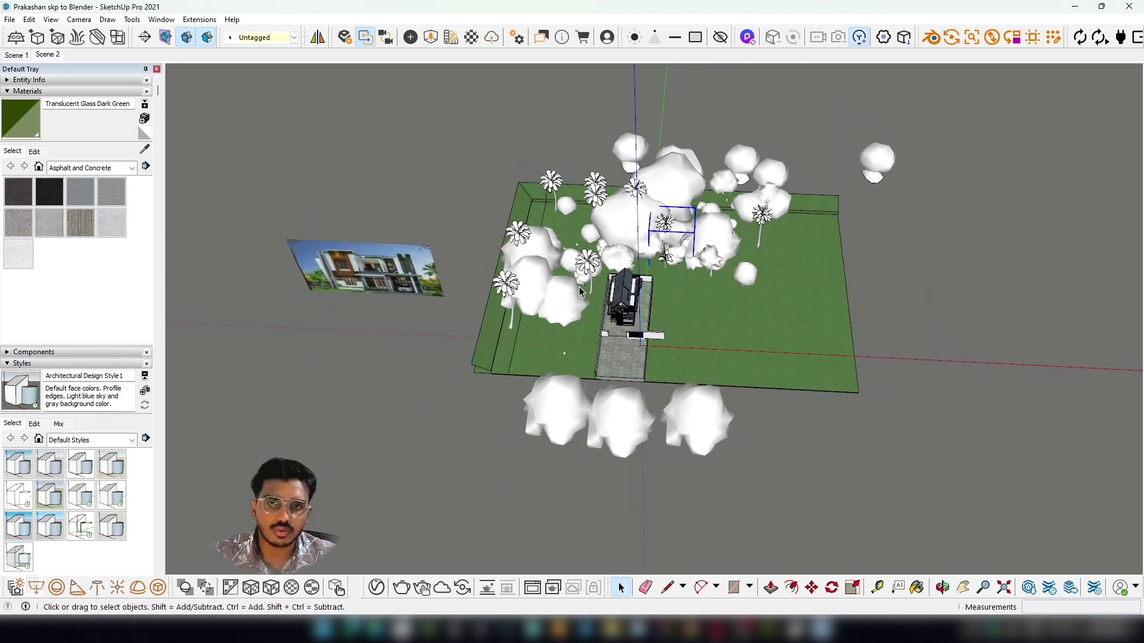
View the whole site from a lower distant angle and refit the complete model with Zoom Extents.
middle_click_drag(685, 226, 734, 184)
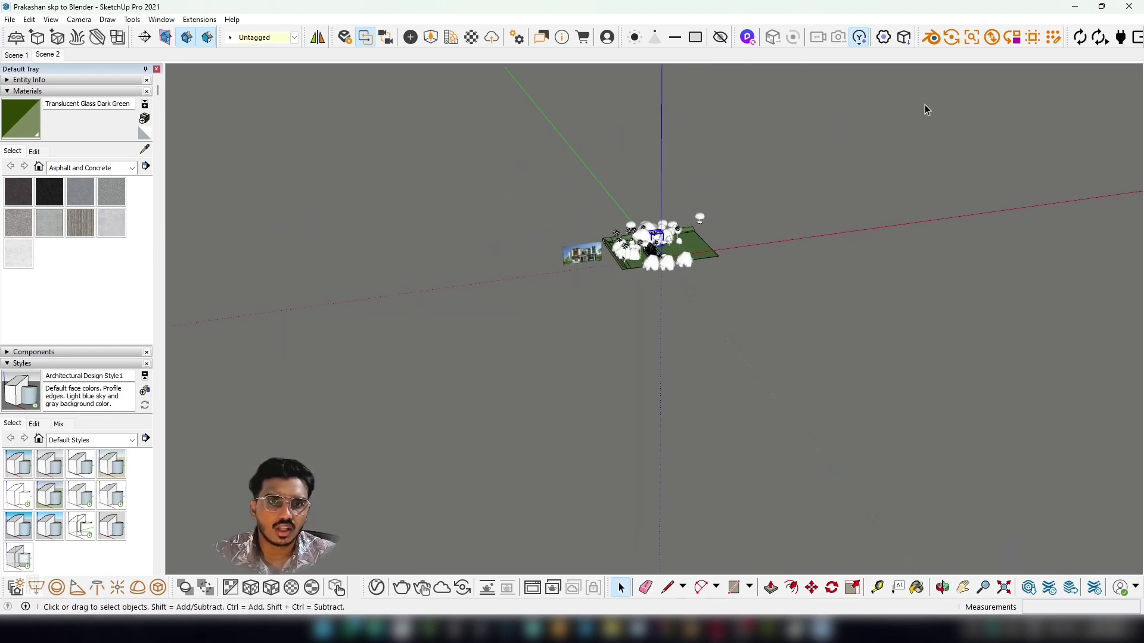
middle_click_drag(924, 107, 760, 156)
scroll(663, 228, "up", 5)
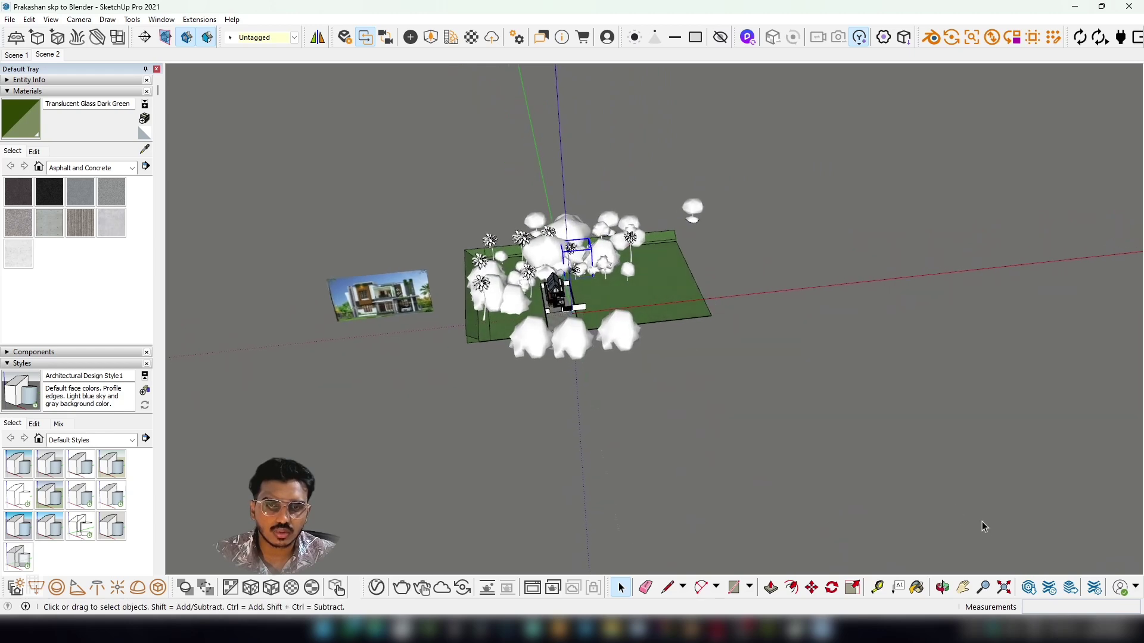
left_click(1004, 588)
middle_click_drag(801, 299, 476, 306, "shift")
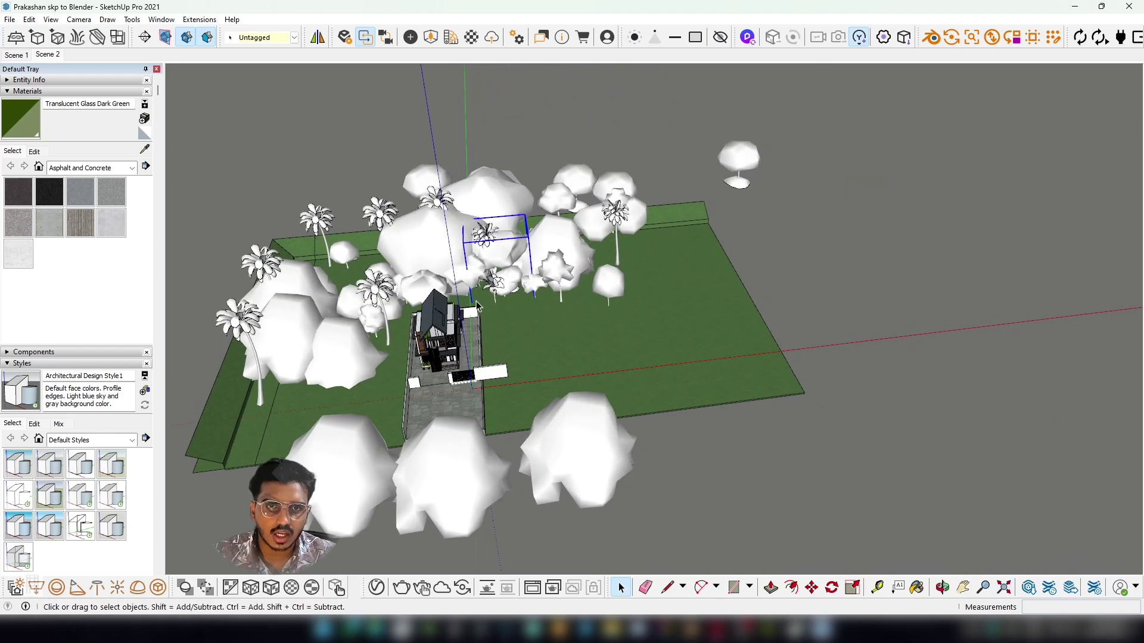
Delete the outlying tree standing beyond the far corner of the lawn.
left_click(745, 187)
scroll(642, 212, "down", 3)
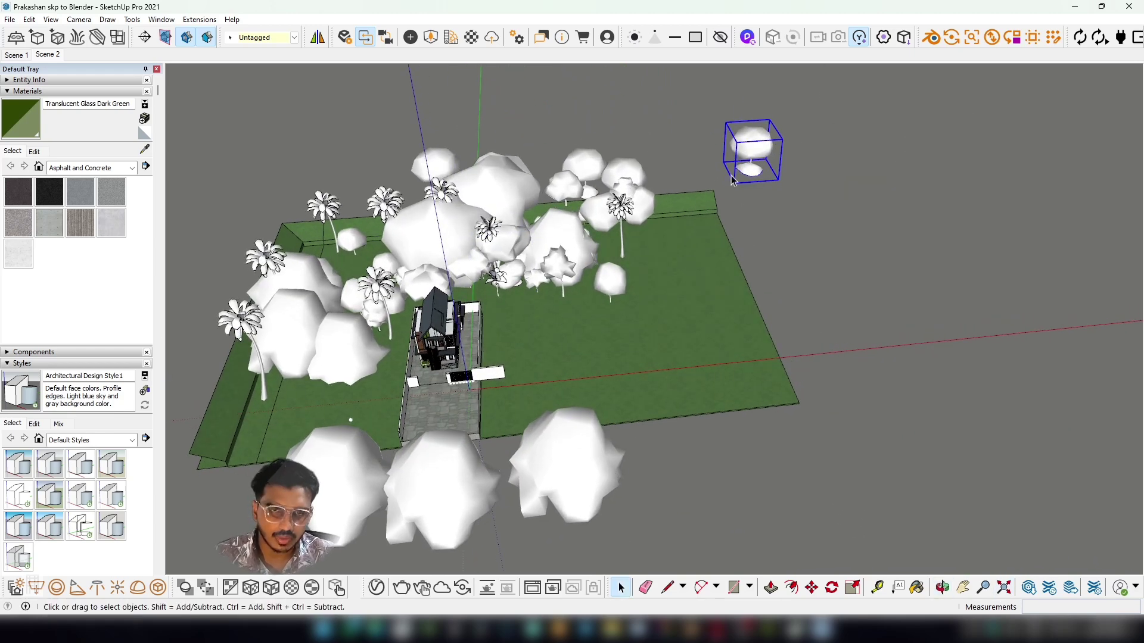
scroll(446, 265, "up", 5)
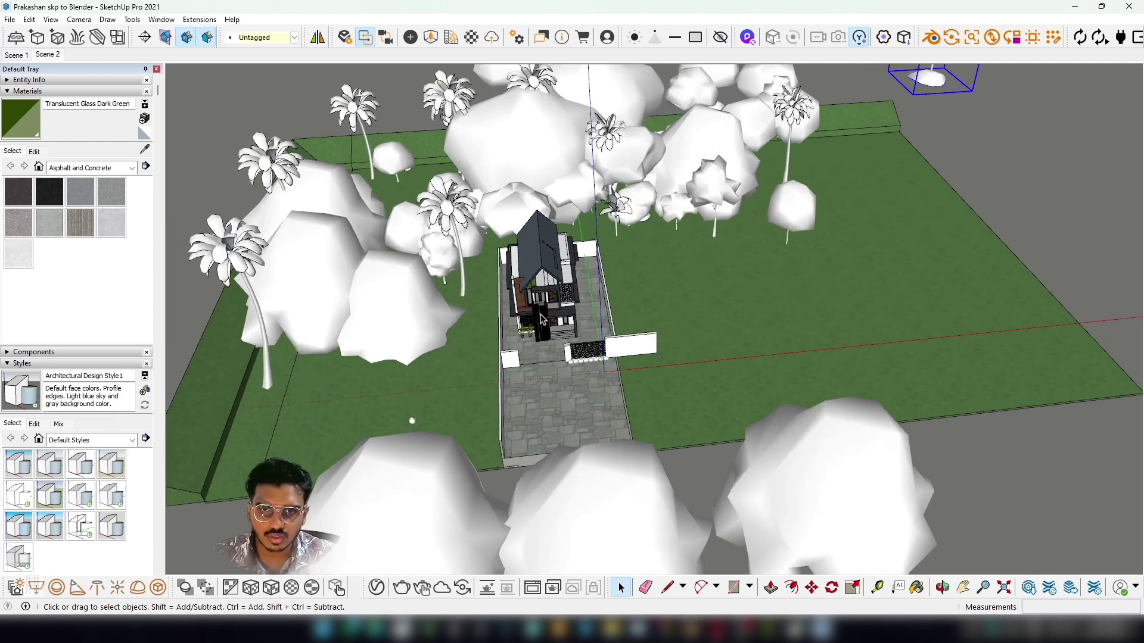
middle_click_drag(446, 265, 495, 324)
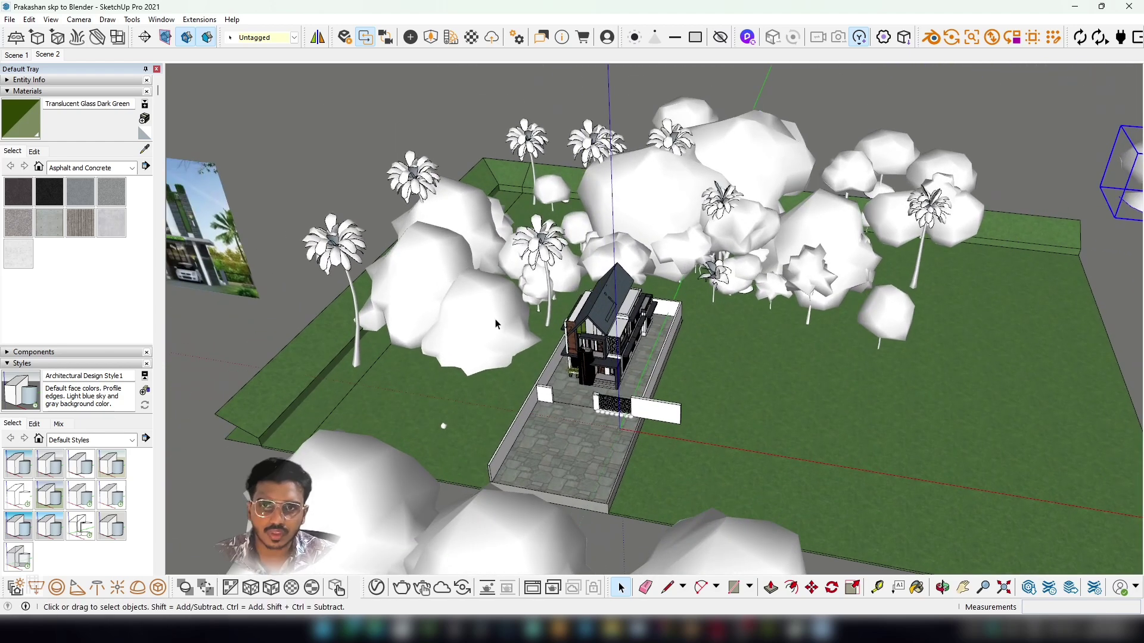
scroll(520, 315, "down", 3)
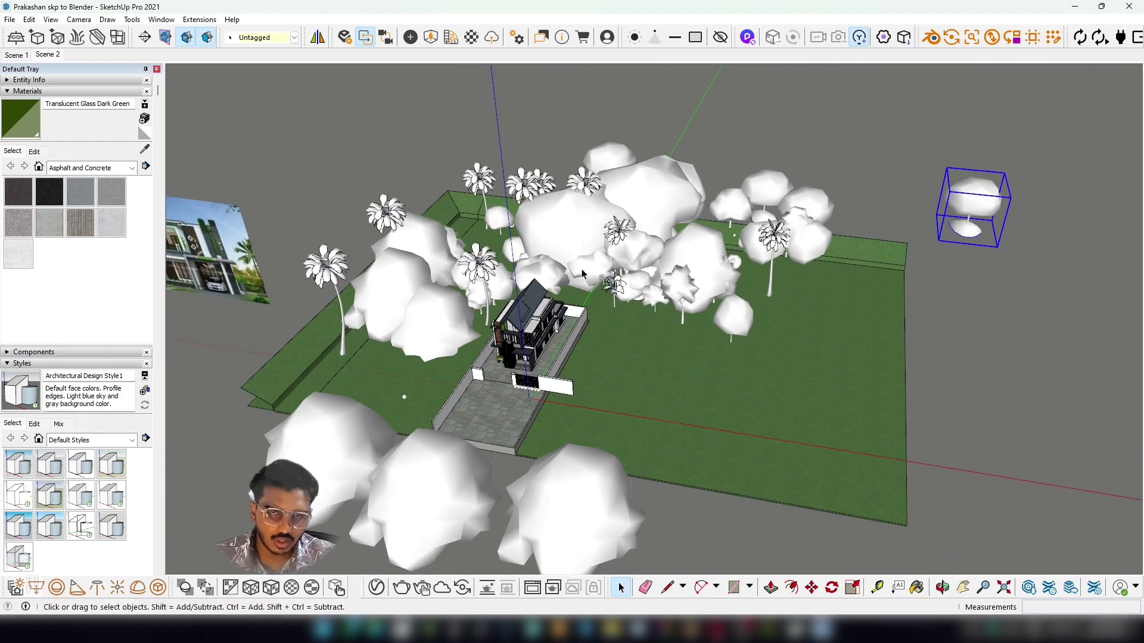
middle_click_drag(442, 284, 487, 250)
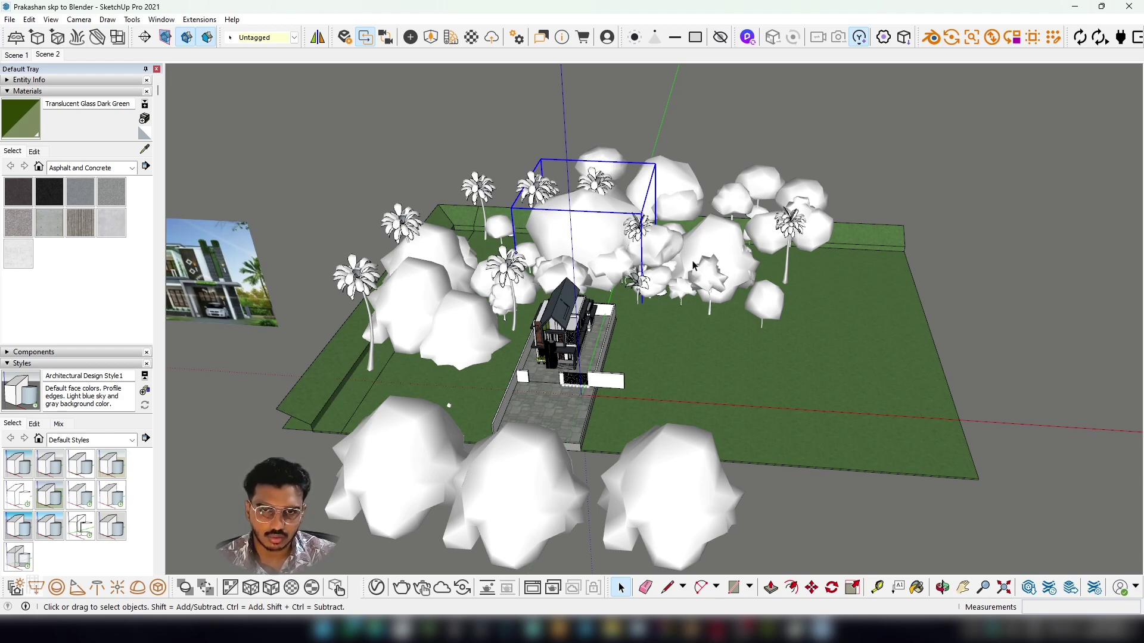
Delete the large trees and tall palms directly behind the house along the rear of the lawn.
scroll(632, 264, "up", 2)
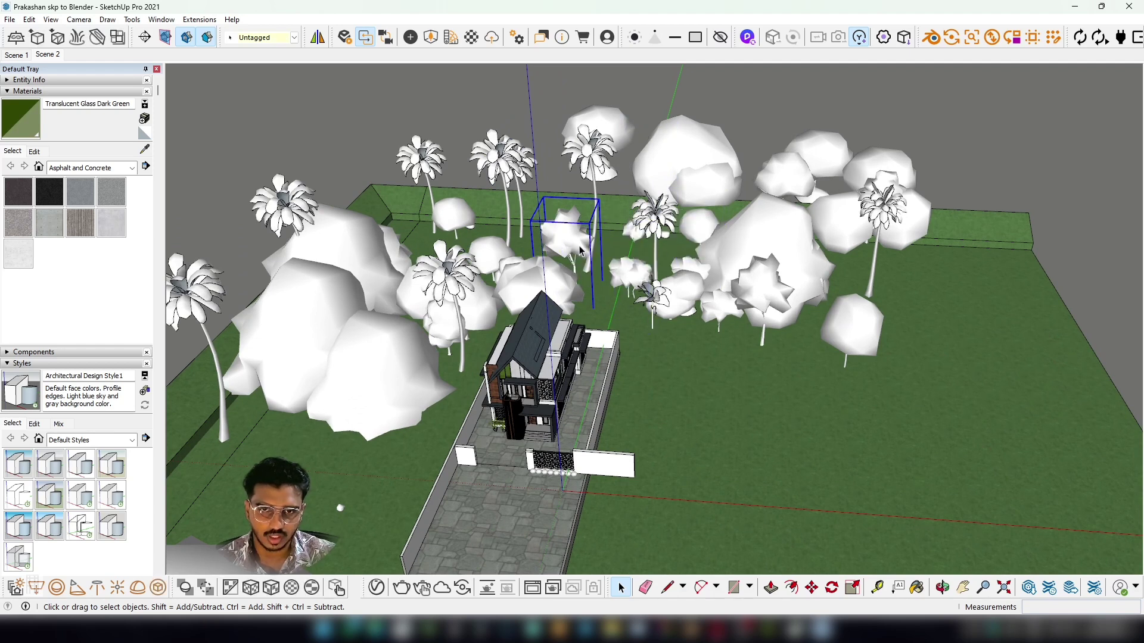
left_click(597, 143)
key("Delete")
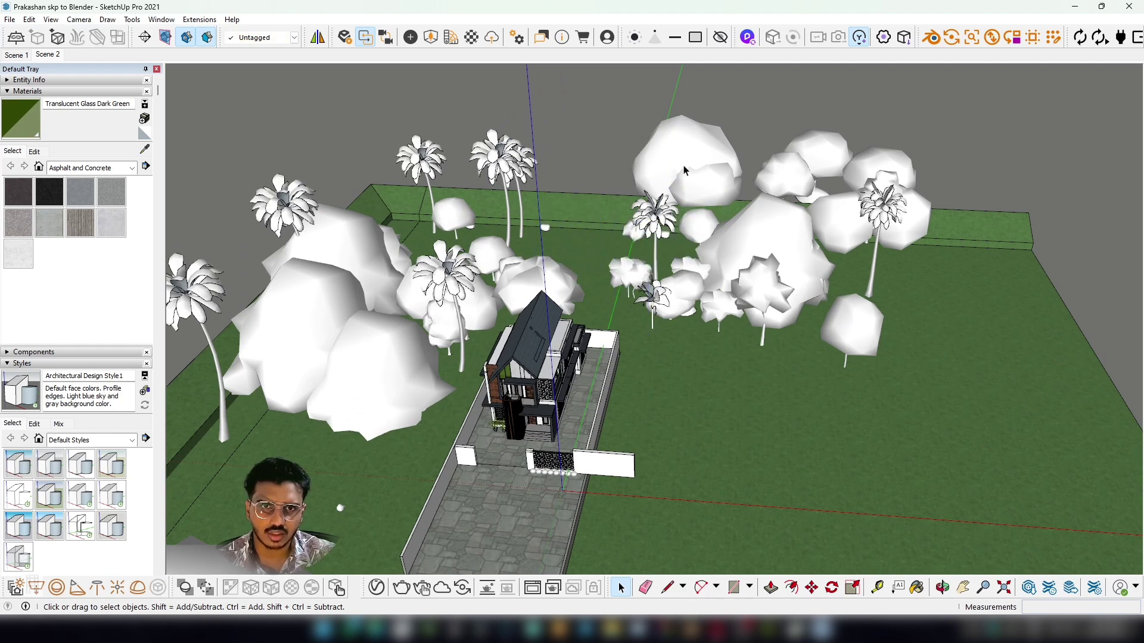
left_click(685, 169)
key("Delete")
left_click(693, 201)
key("Delete")
left_click(651, 228)
key("Delete")
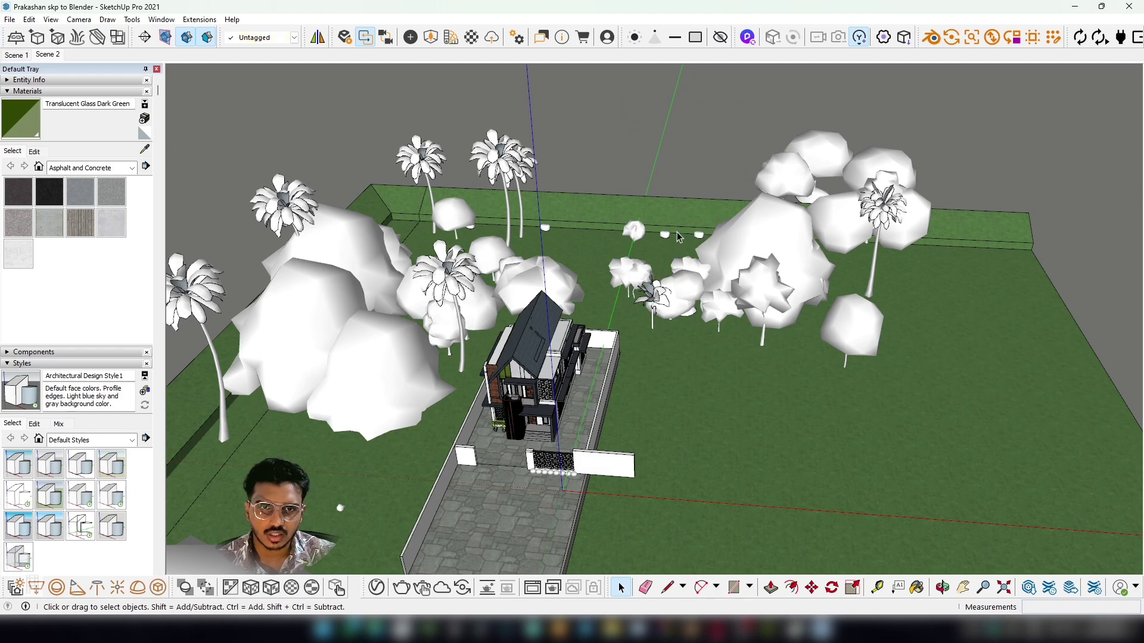
Delete the low palm and the jagged small trees beside it in the cluster behind the house.
left_click(644, 229)
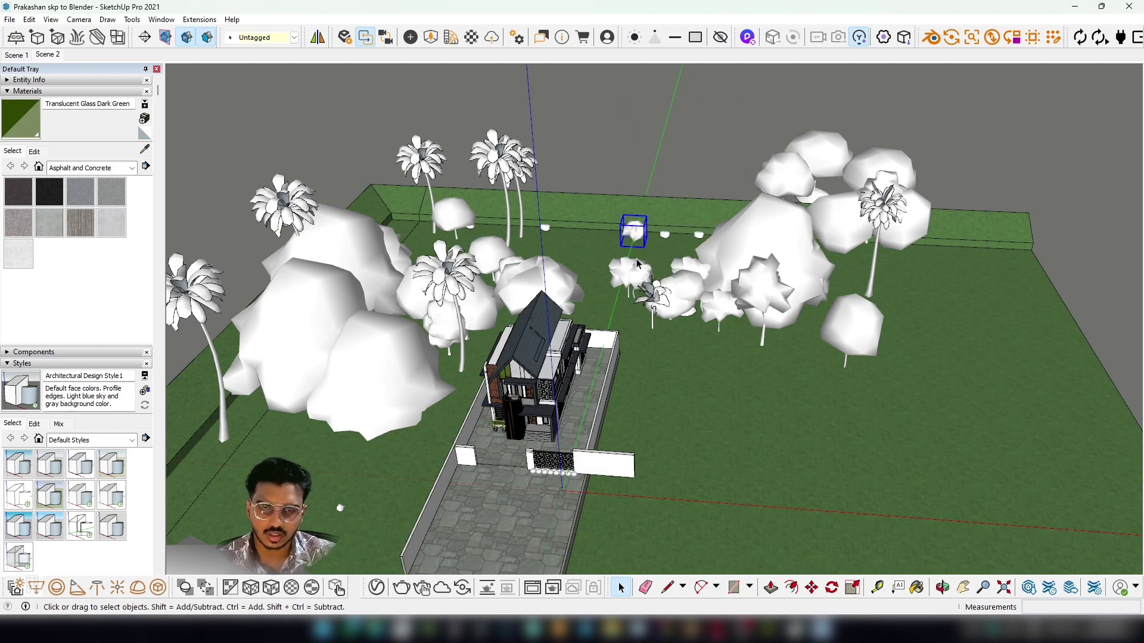
scroll(627, 281, "down", 3)
scroll(626, 282, "up", 7)
scroll(539, 284, "down", 3)
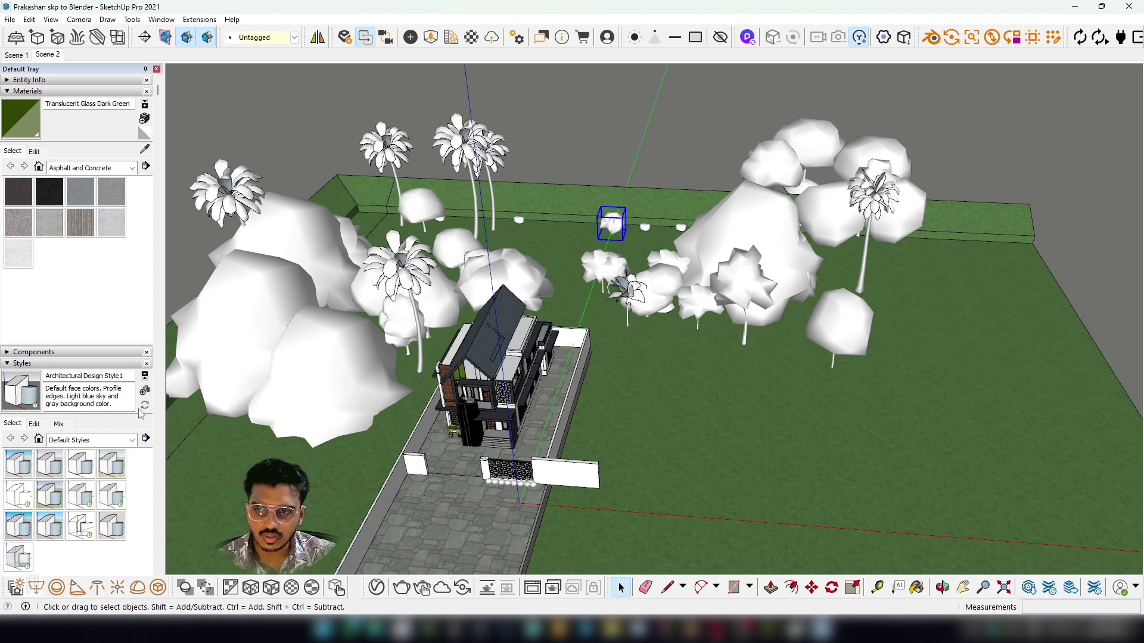
scroll(417, 267, "down", 4)
scroll(606, 310, "up", 6)
left_click(618, 304)
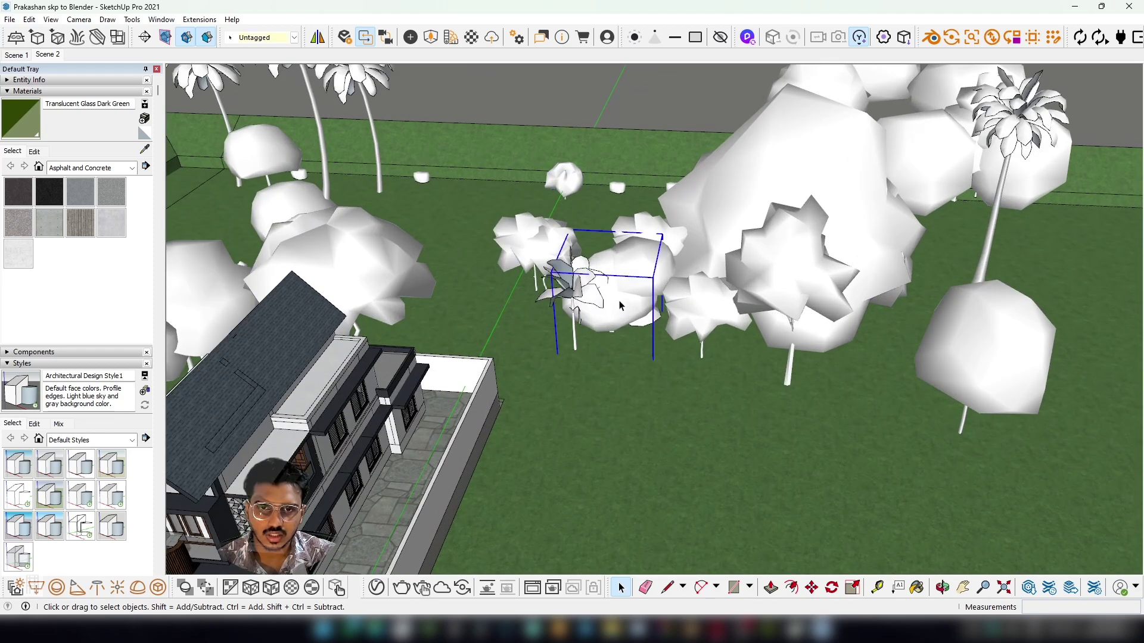
key("Delete")
left_click(505, 241)
key("Delete")
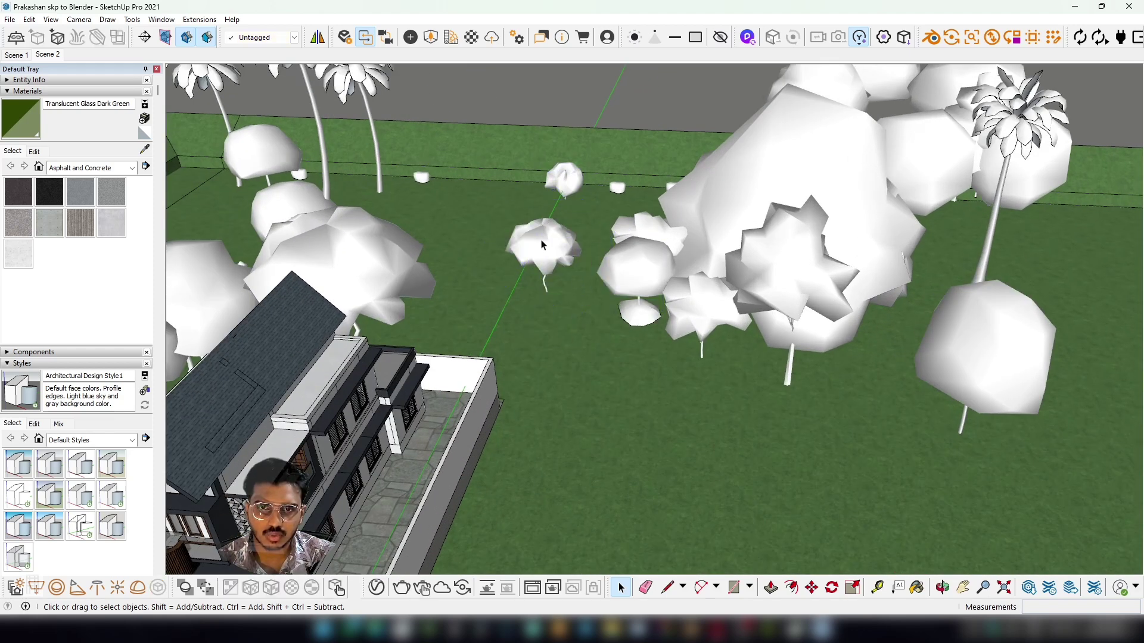
Delete the remaining small trees between the house and the rear edge of the lawn.
left_click(543, 244)
key("Delete")
left_click(669, 276)
key("Delete")
left_click(648, 253)
key("Delete")
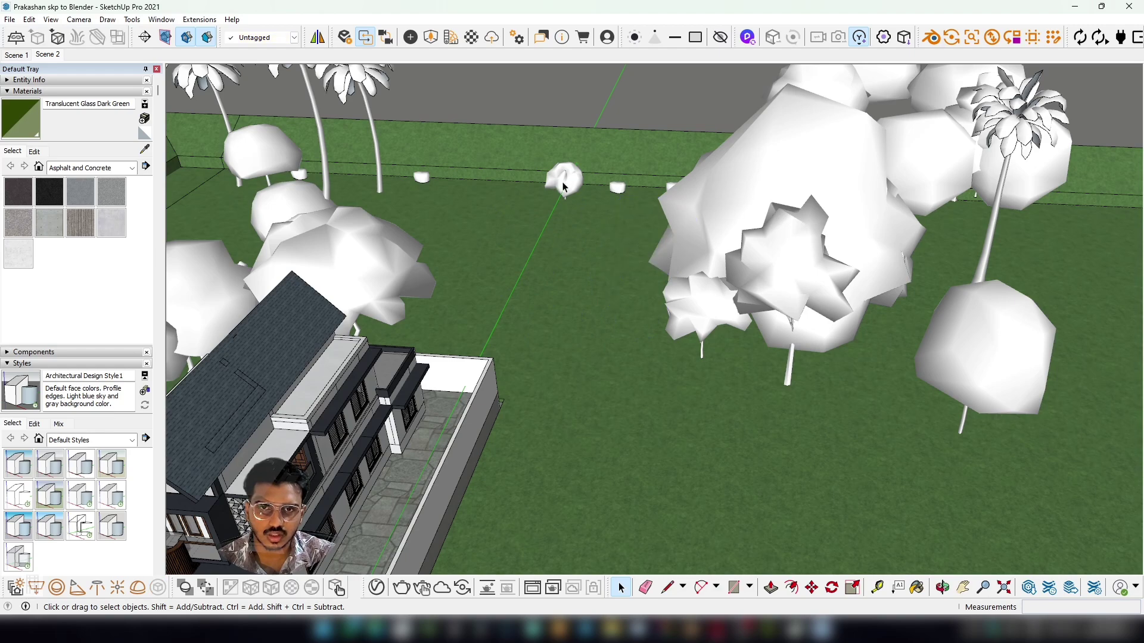
left_click(564, 179)
key("Delete")
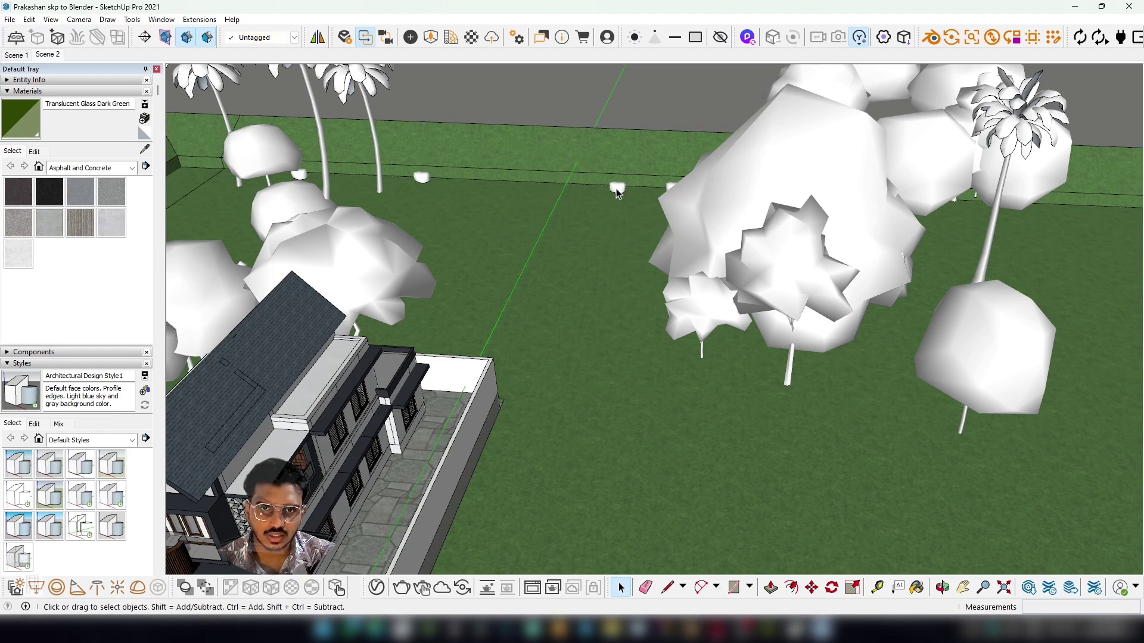
Select the whole tree cluster on the lawn's far side, away from the reference image, and delete it.
middle_click_drag(580, 184, 622, 188)
scroll(644, 191, "down", 6)
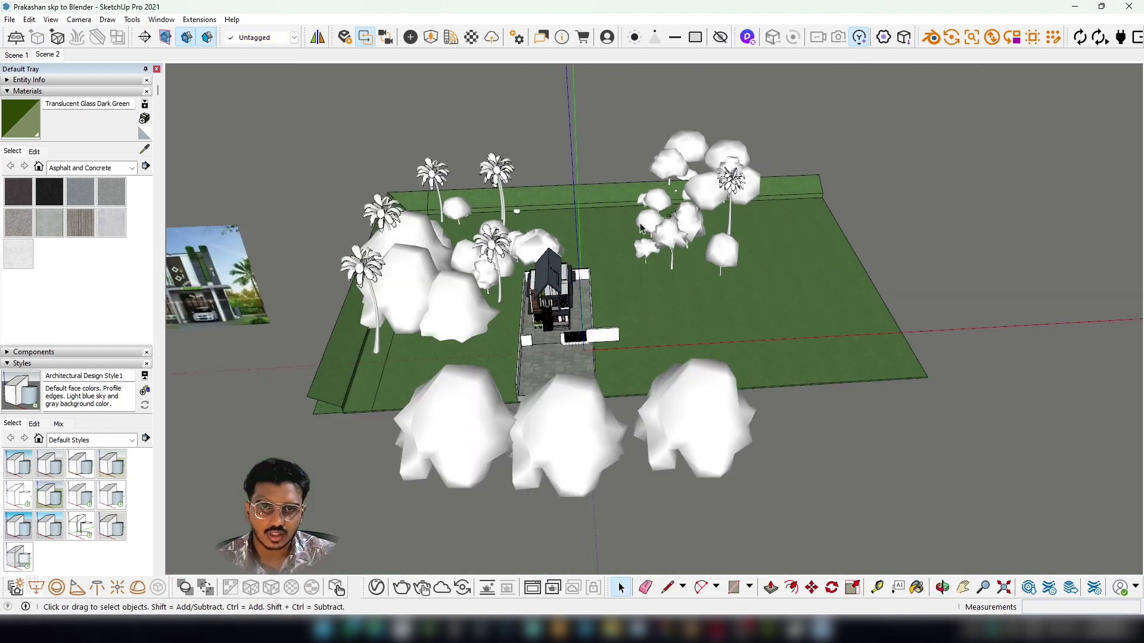
left_click_drag(595, 98, 819, 294)
key("Delete")
Delete the nearest palm and the first large tree on the lawn beside the reference image.
scroll(595, 281, "up", 5)
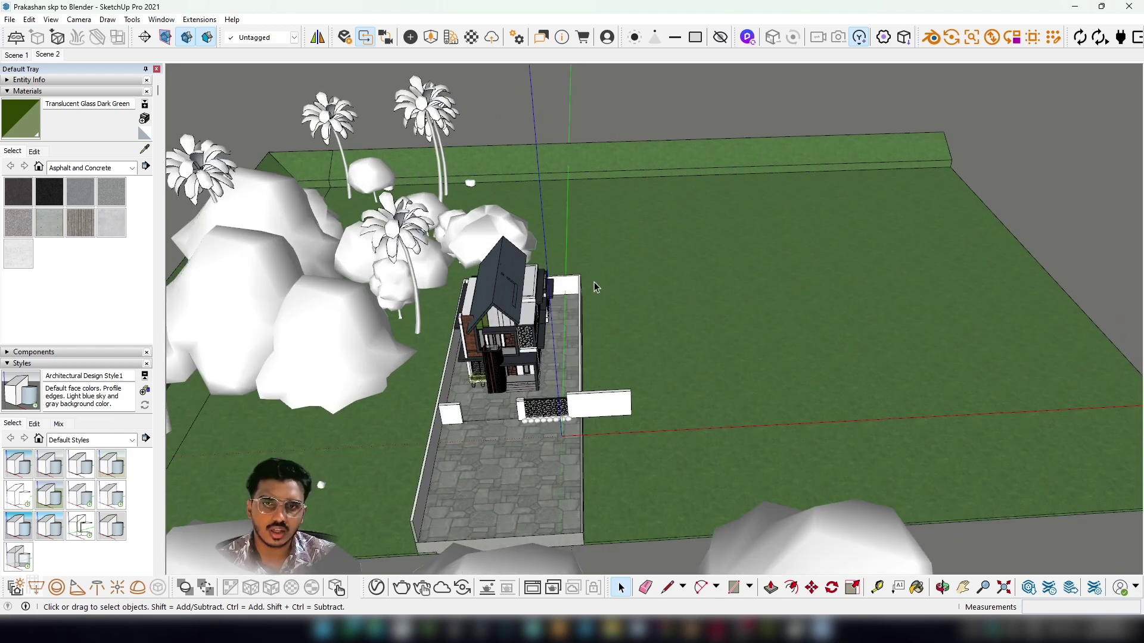
scroll(655, 315, "down", 3)
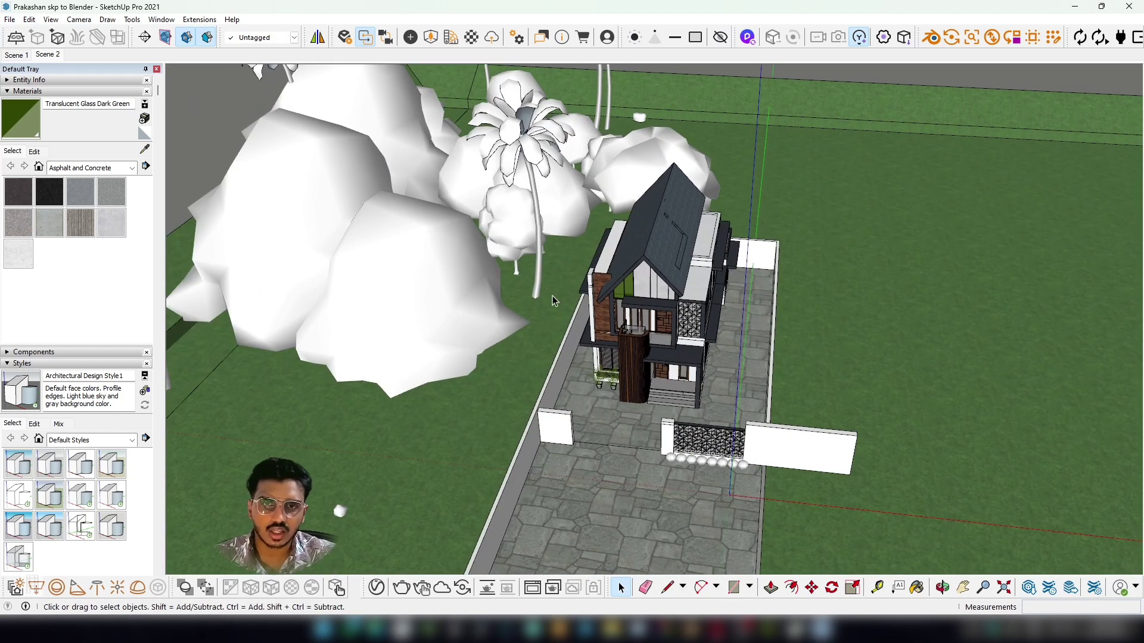
scroll(423, 244, "down", 3)
scroll(438, 246, "up", 2)
left_click(409, 237)
key("Delete")
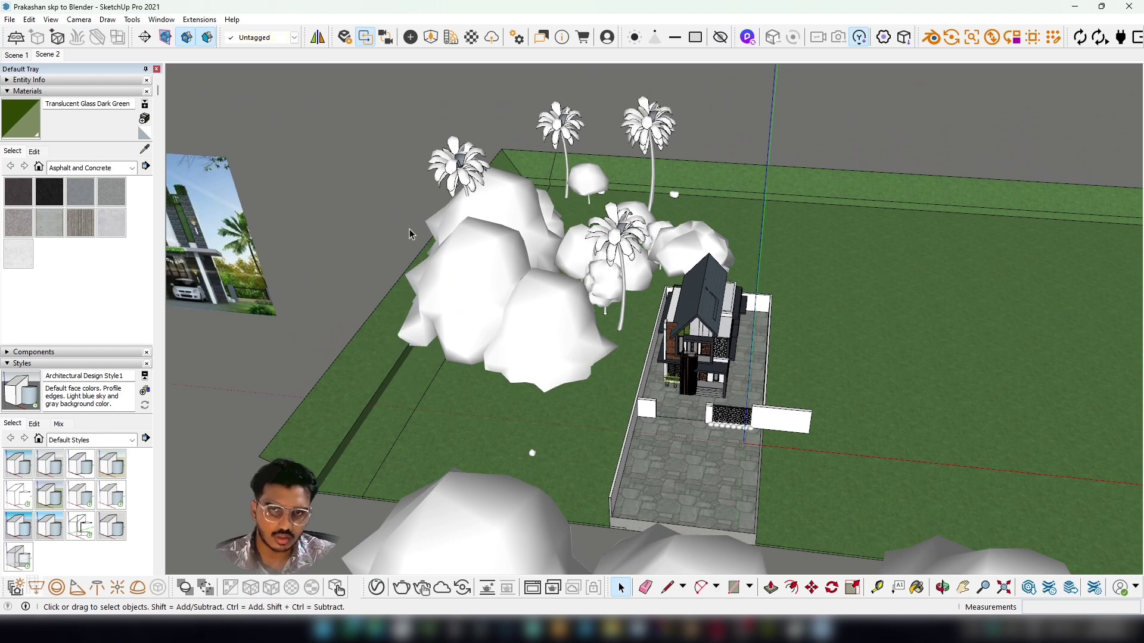
left_click(474, 268)
key("Delete")
Delete the palms and rear trees along the lawn's outer edge on the reference image side.
left_click(472, 171)
key("Delete")
left_click(472, 171)
key("Delete")
left_click(530, 223)
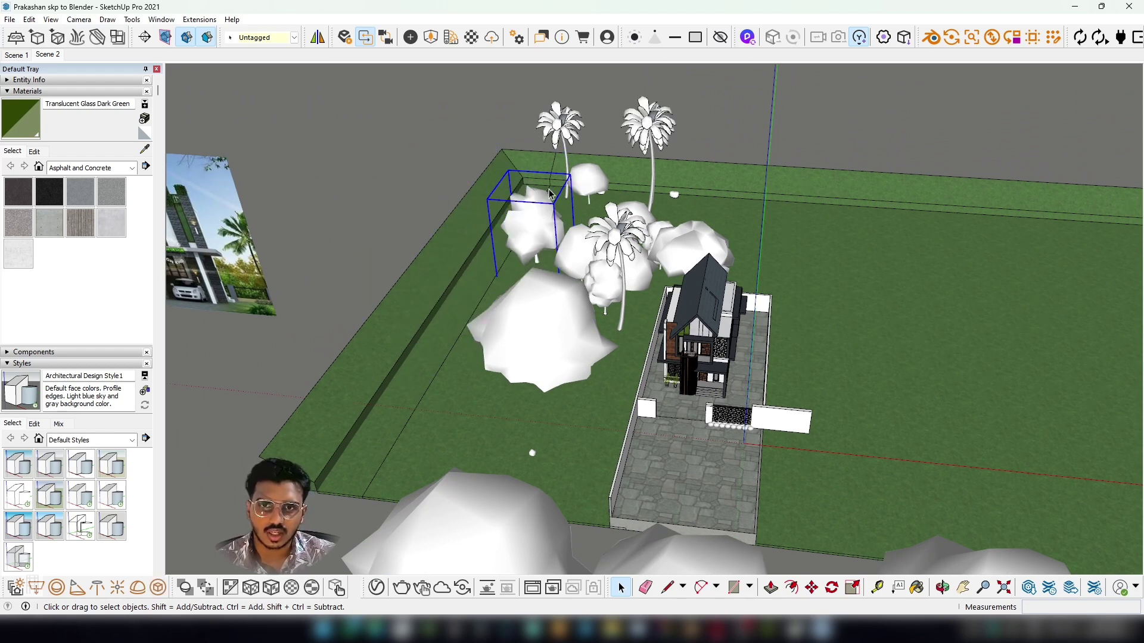
key("Delete")
left_click(560, 129)
key("Delete")
Delete the last large tree on that side, plus the palm and the round tree next to the house.
left_click(587, 179)
left_click(537, 334)
key("Delete")
left_click(619, 254)
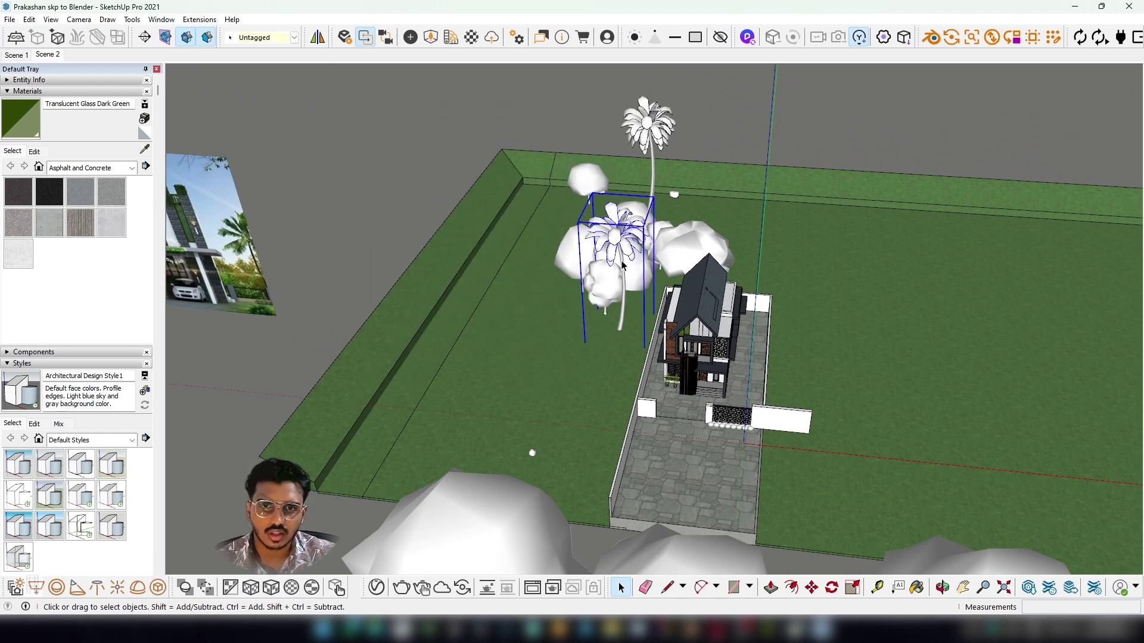
key("Delete")
left_click(576, 251)
key("Delete")
Delete the leftover trees on the lawn beside the house together with the round tree behind them.
left_click(603, 280)
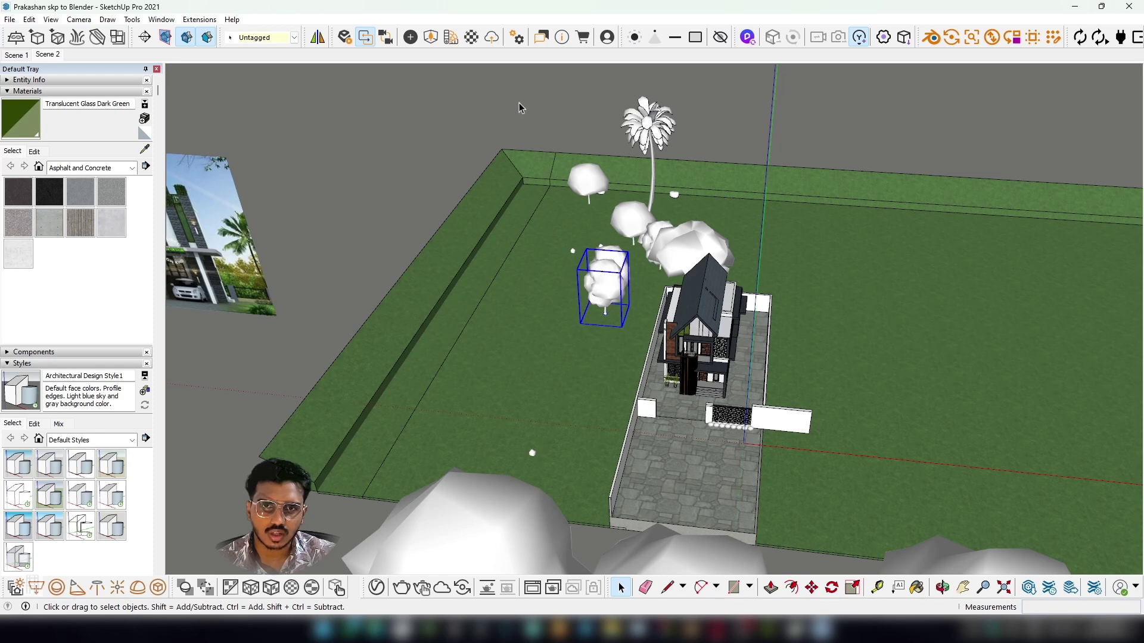
left_click_drag(523, 108, 653, 356)
key("Delete")
left_click(635, 228)
key("Delete")
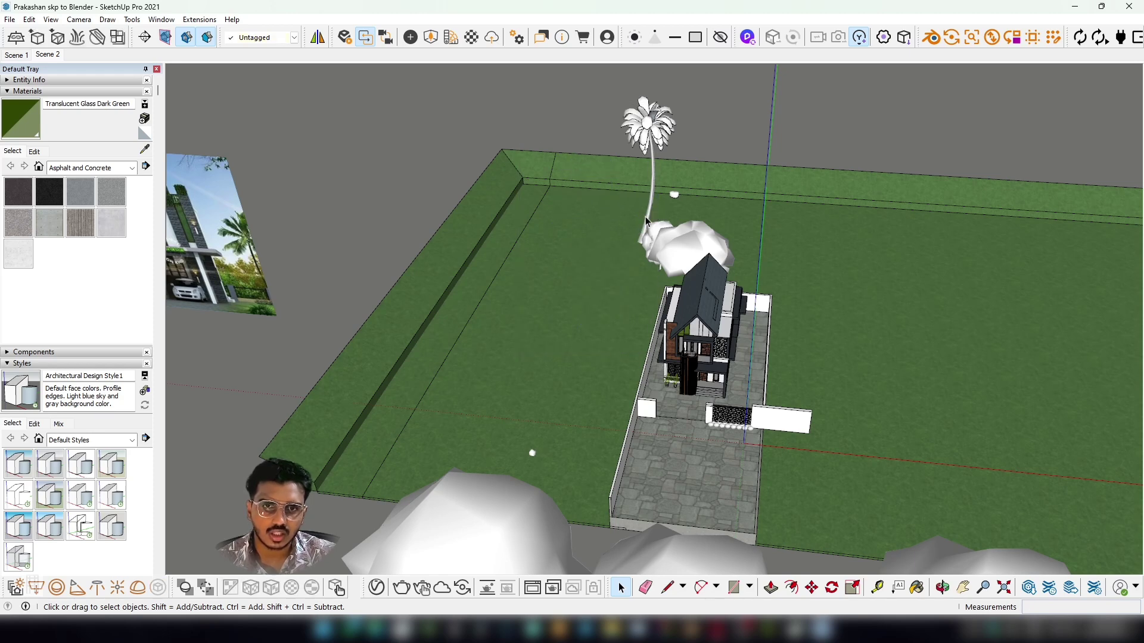
Delete the last palm and the remaining tree clump directly behind the house.
left_click(651, 133)
key("Delete")
left_click_drag(613, 128, 751, 281)
scroll(715, 274, "up", 4)
key("Delete")
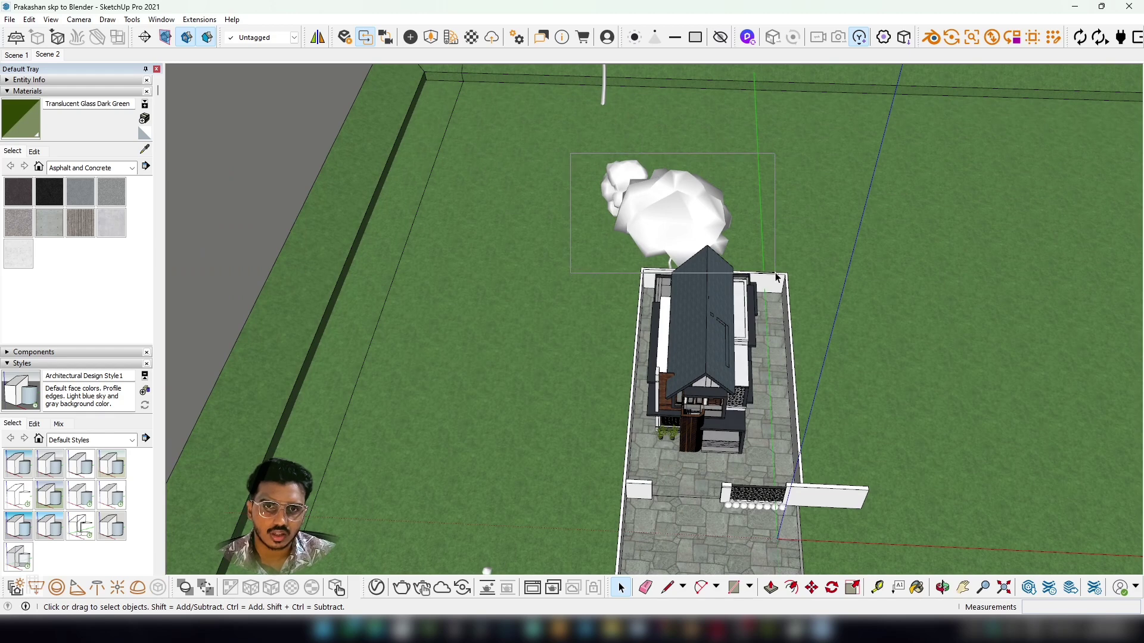
left_click(689, 230)
key("Delete")
left_click(635, 200)
key("Delete")
Delete the small white object on the lawn and the three large trees in front of the site.
scroll(625, 205, "down", 4)
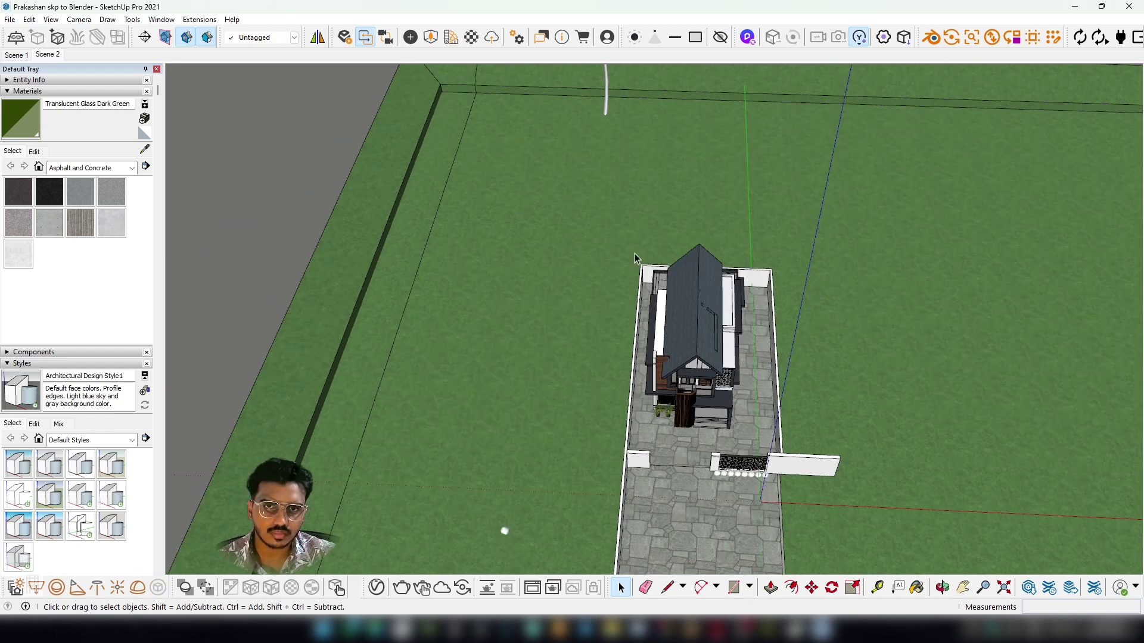
left_click_drag(471, 367, 557, 433)
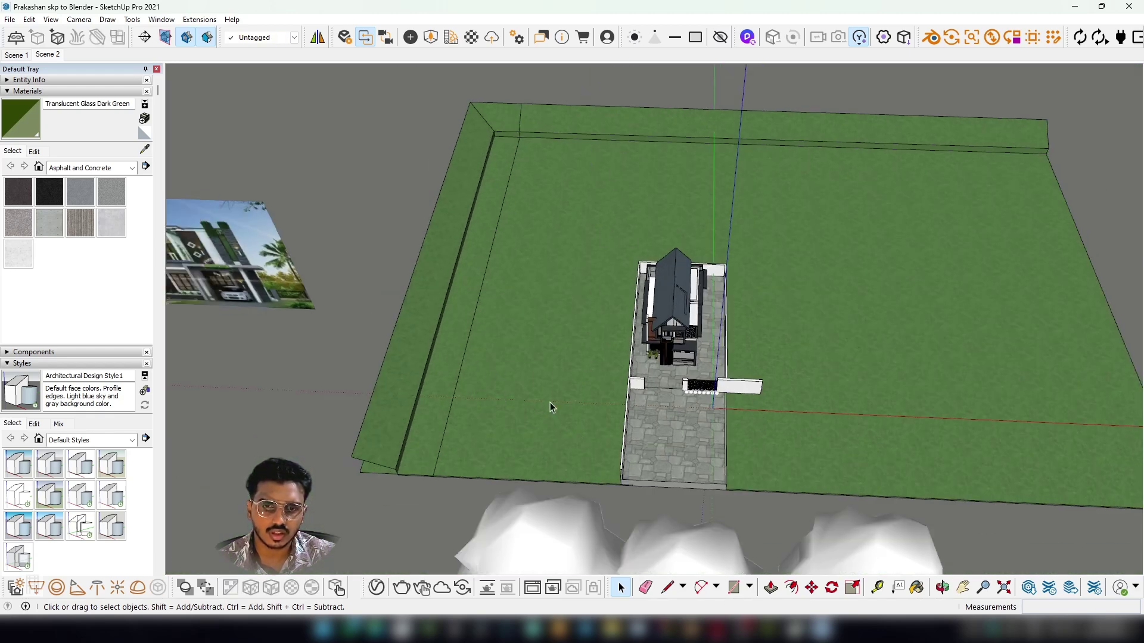
scroll(560, 428, "down", 3)
left_click(511, 469)
key("Delete")
left_click(702, 475)
key("Delete")
left_click(449, 449)
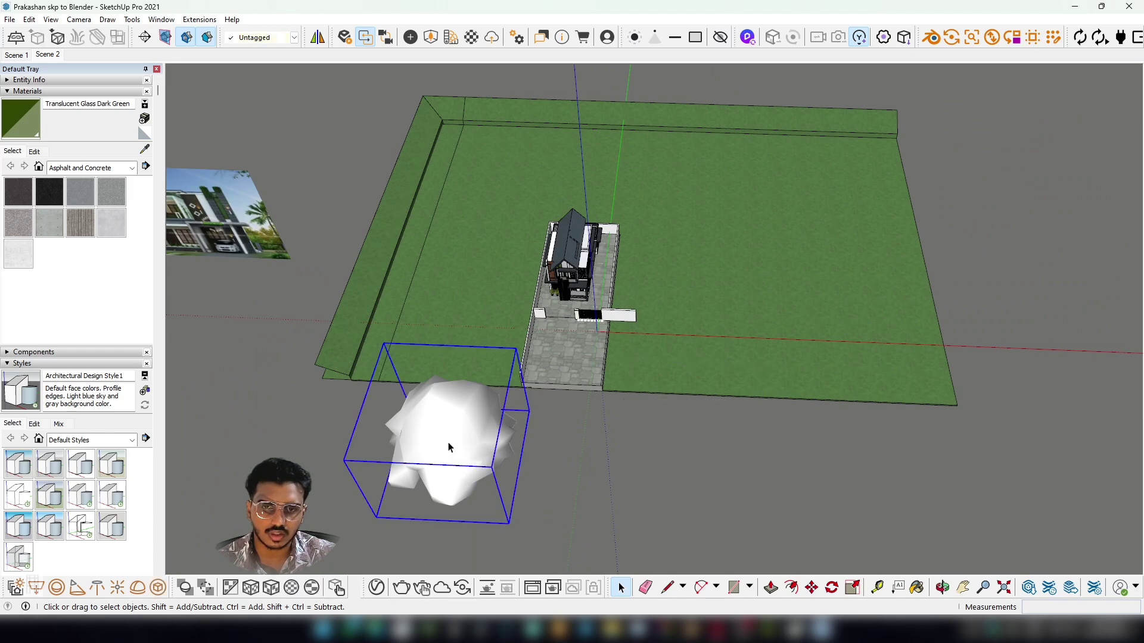
key("Delete")
Delete the house reference image standing beside the site.
middle_click_drag(602, 445, 591, 382)
middle_click_drag(275, 280, 365, 308, "shift")
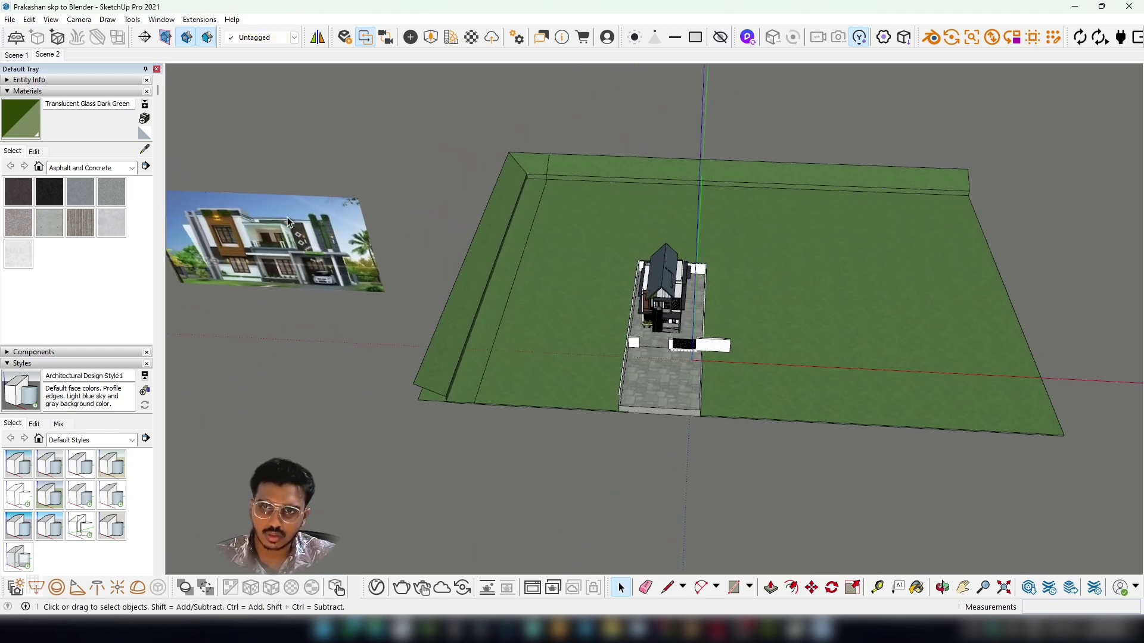
left_click(288, 221)
key("Delete")
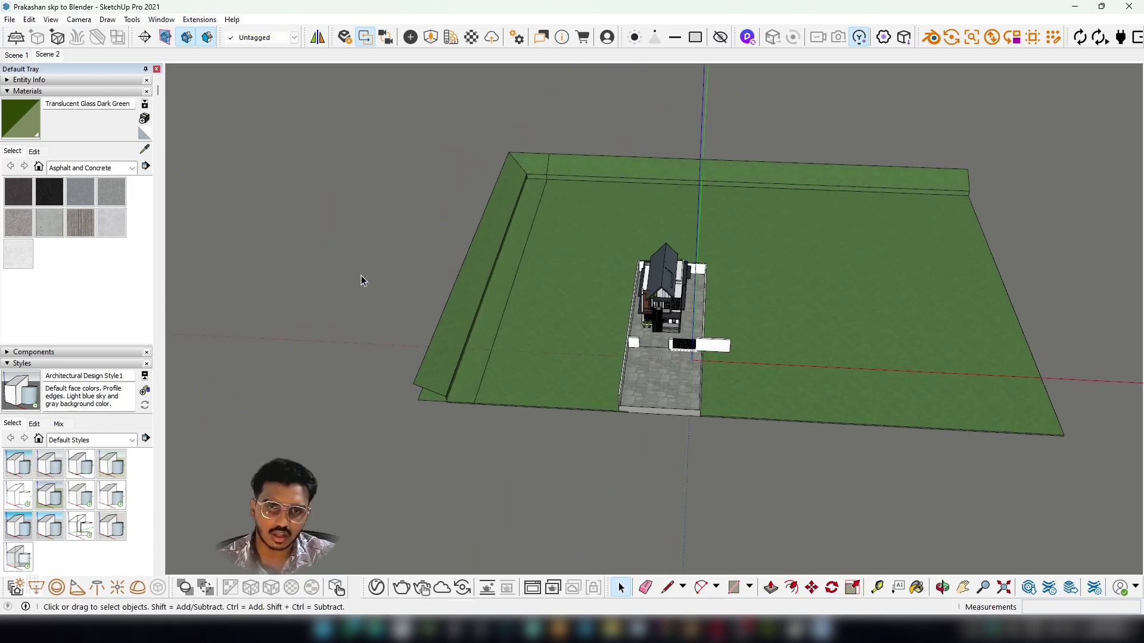
Turn on the display of hidden geometry with the house and driveway in view.
scroll(671, 322, "up", 5)
middle_click_drag(671, 322, 593, 293)
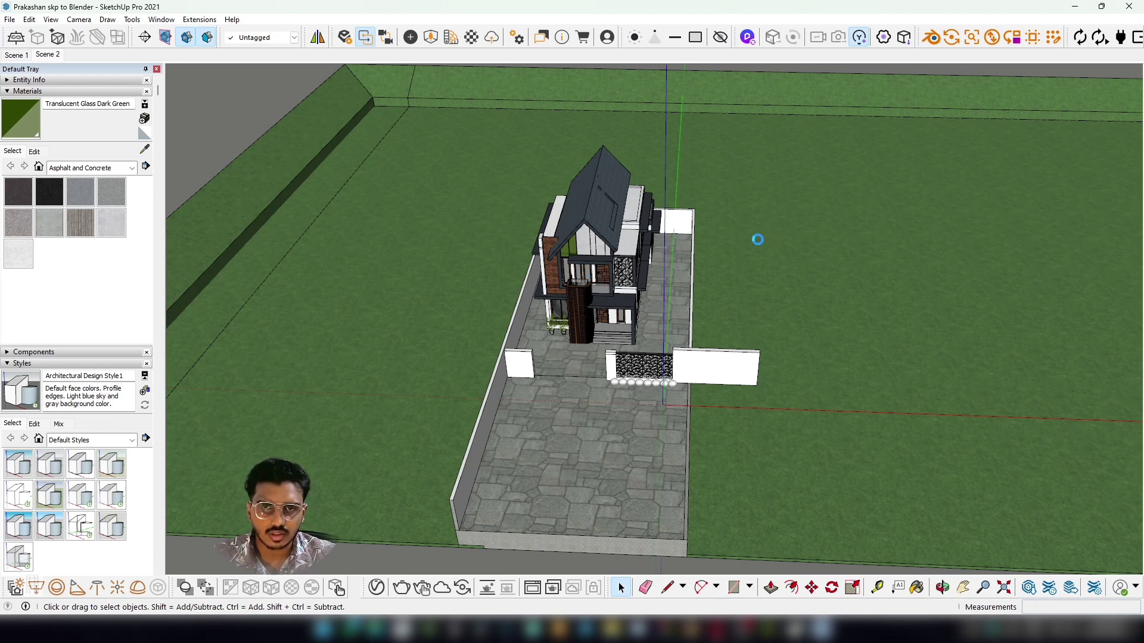
left_click(29, 20)
mouse_move(52, 23)
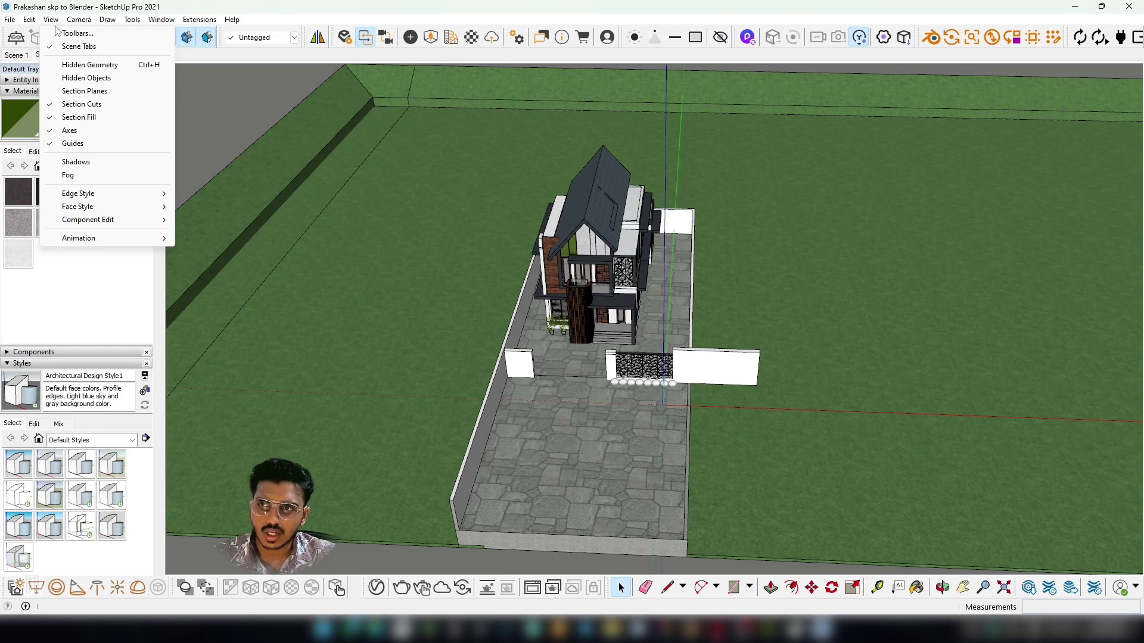
left_click(119, 65)
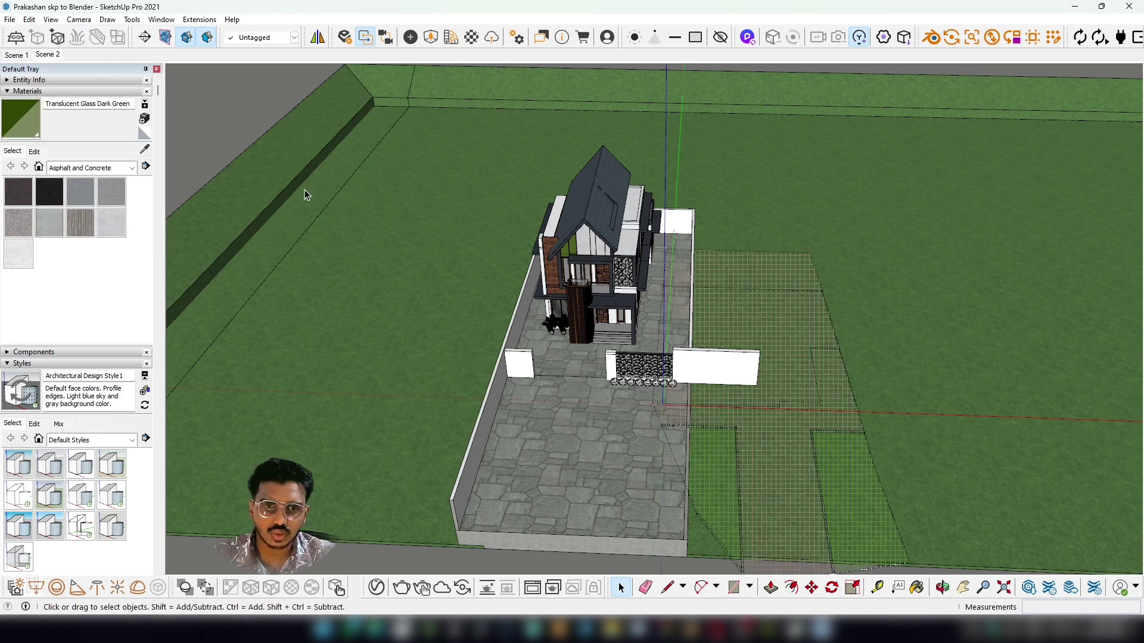
Select the gridded hidden ground group beside the driveway and examine its extent.
left_click(820, 391)
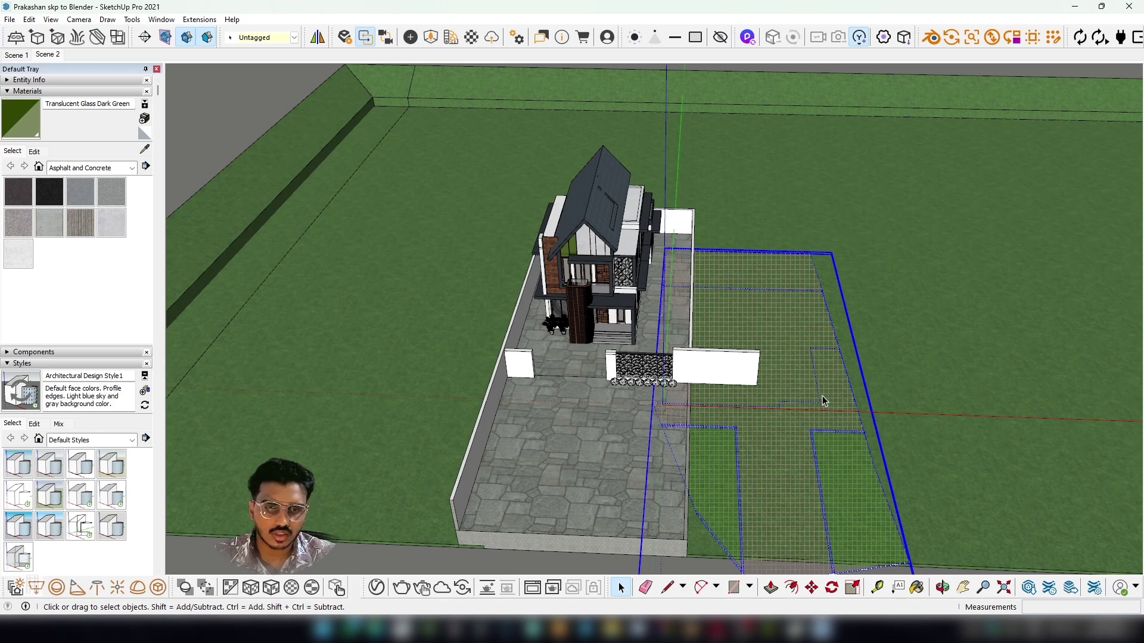
scroll(722, 311, "up", 3)
scroll(695, 339, "up", 2)
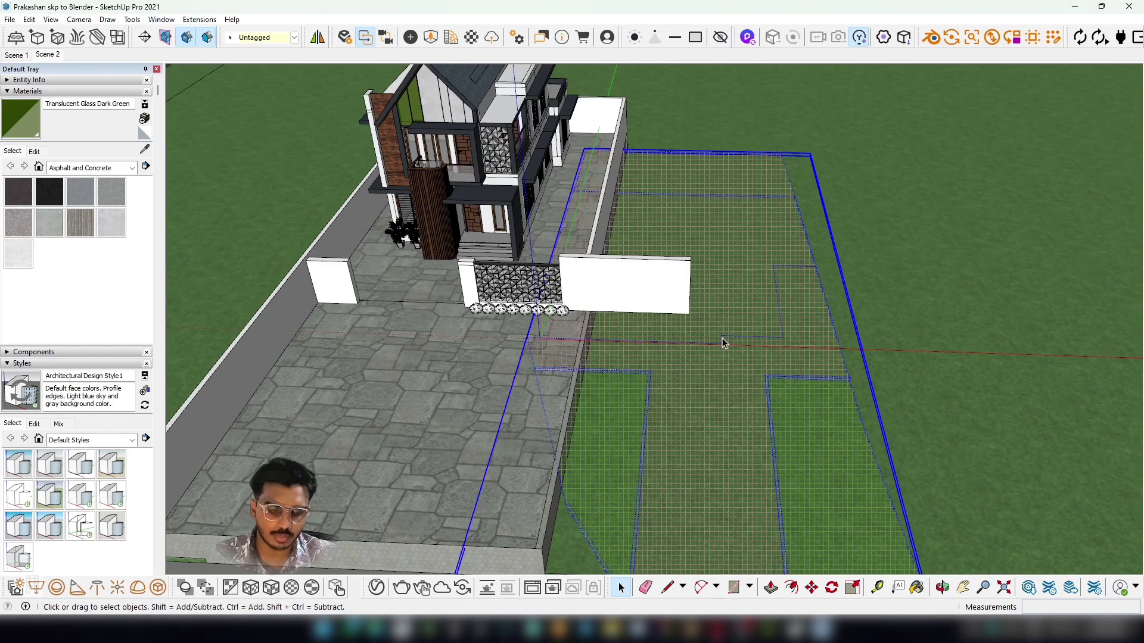
scroll(722, 338, "down", 1)
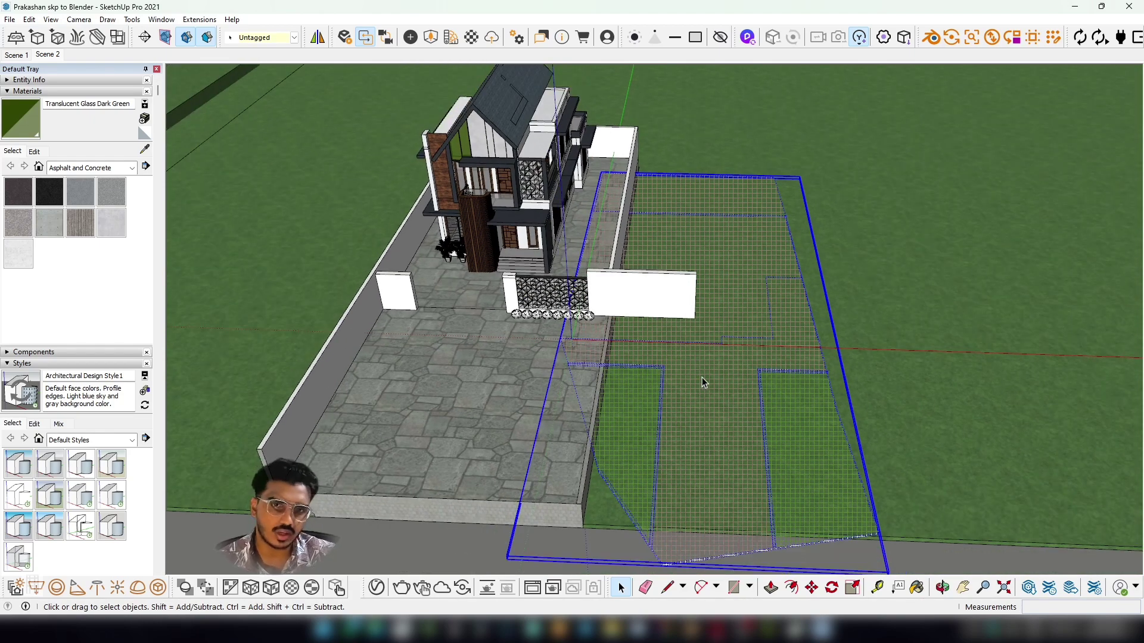
scroll(653, 383, "up", 1)
scroll(657, 386, "down", 2)
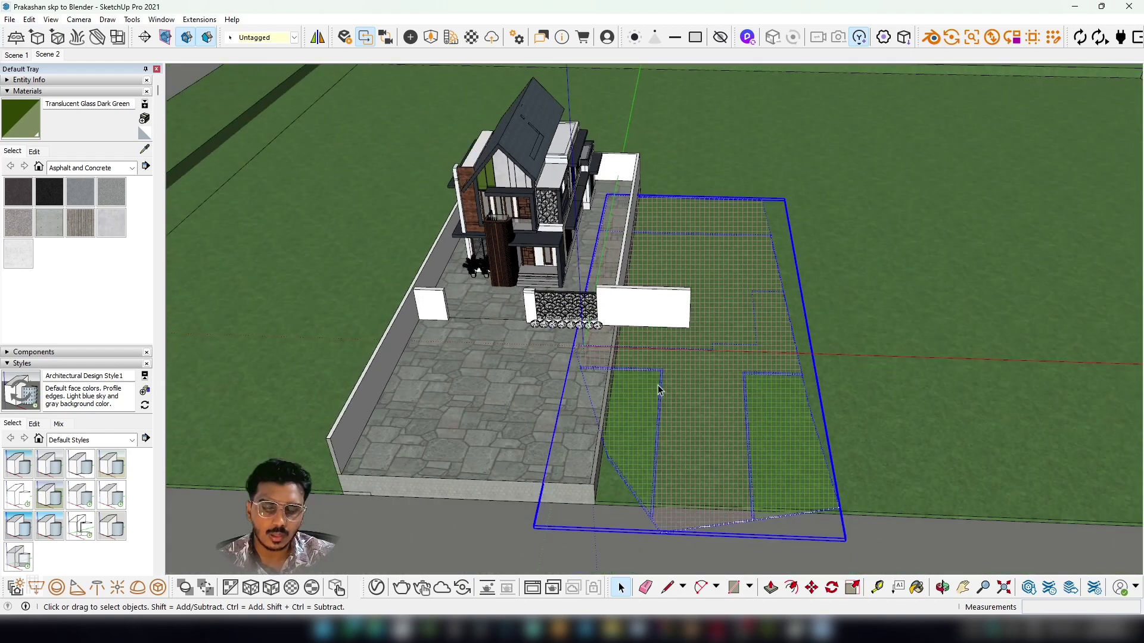
Delete the gridded hidden ground group beside the driveway.
scroll(659, 389, "up", 2)
left_click(696, 375)
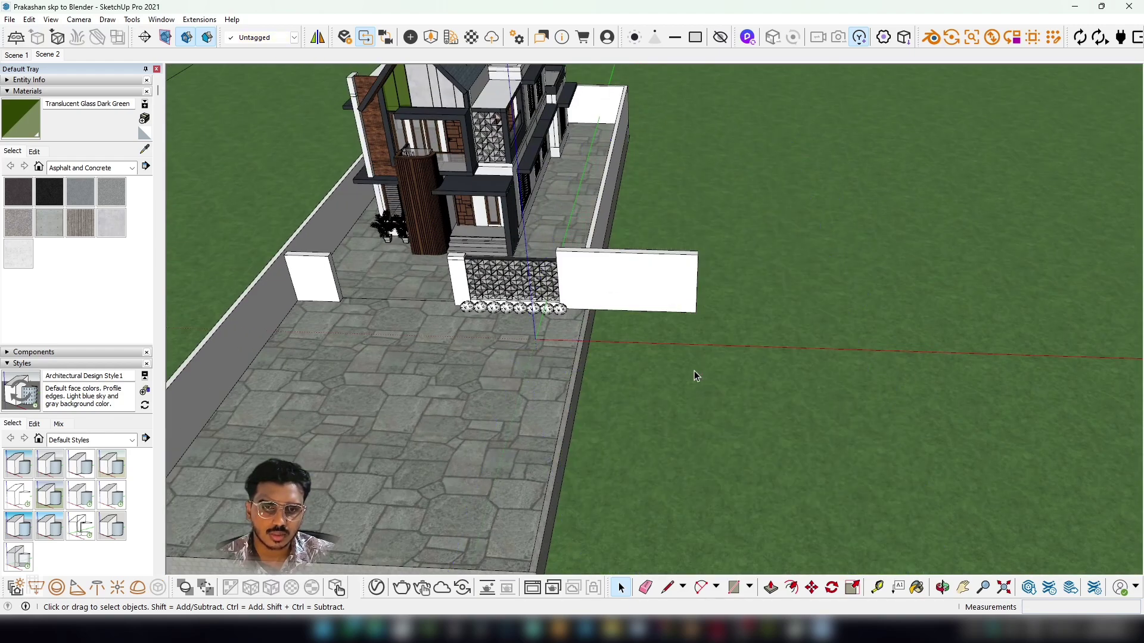
scroll(696, 375, "down", 2)
scroll(387, 239, "up", 3)
Switch the display of hidden geometry off and back on with the house and plot in view.
left_click(52, 19)
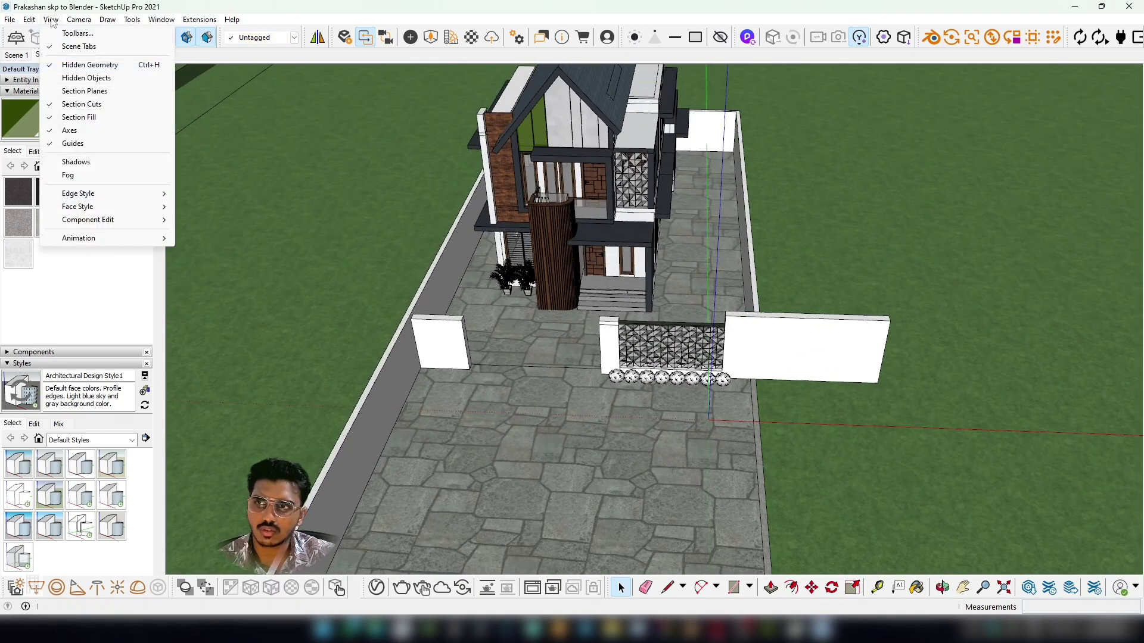
left_click(81, 66)
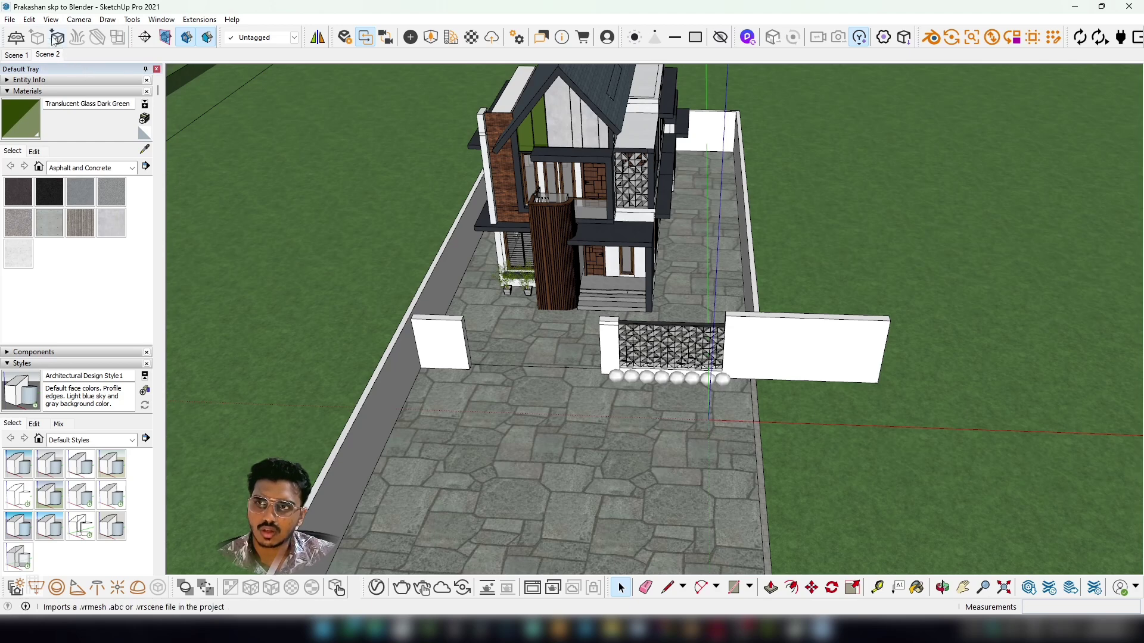
left_click(52, 20)
left_click(67, 64)
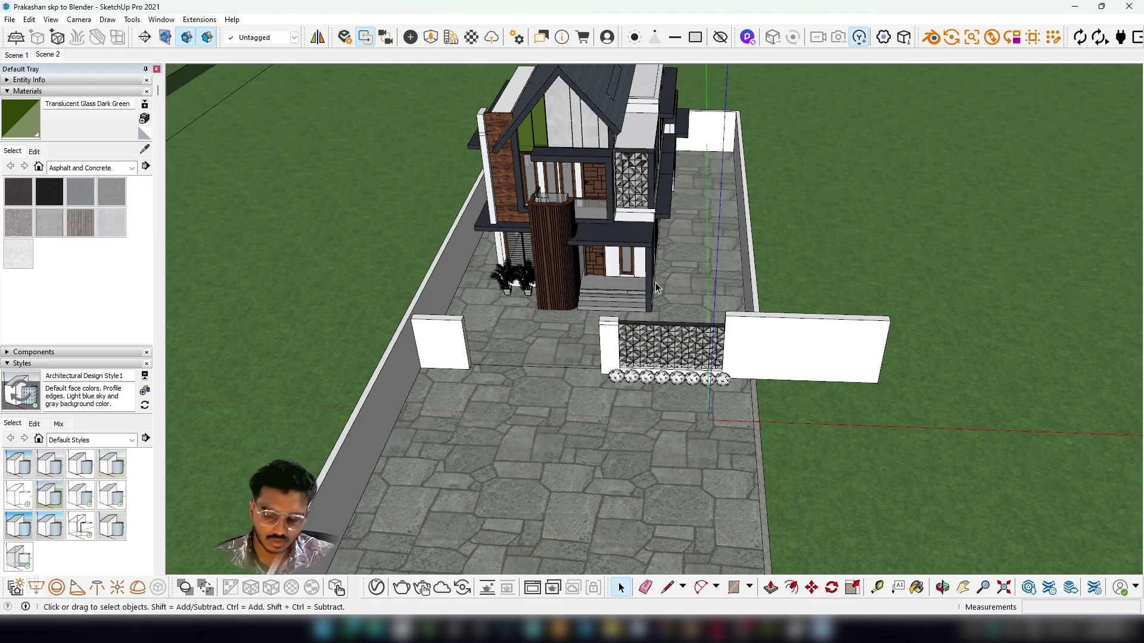
Check the full extent of the site and turn off the display of hidden geometry.
key("shift+z")
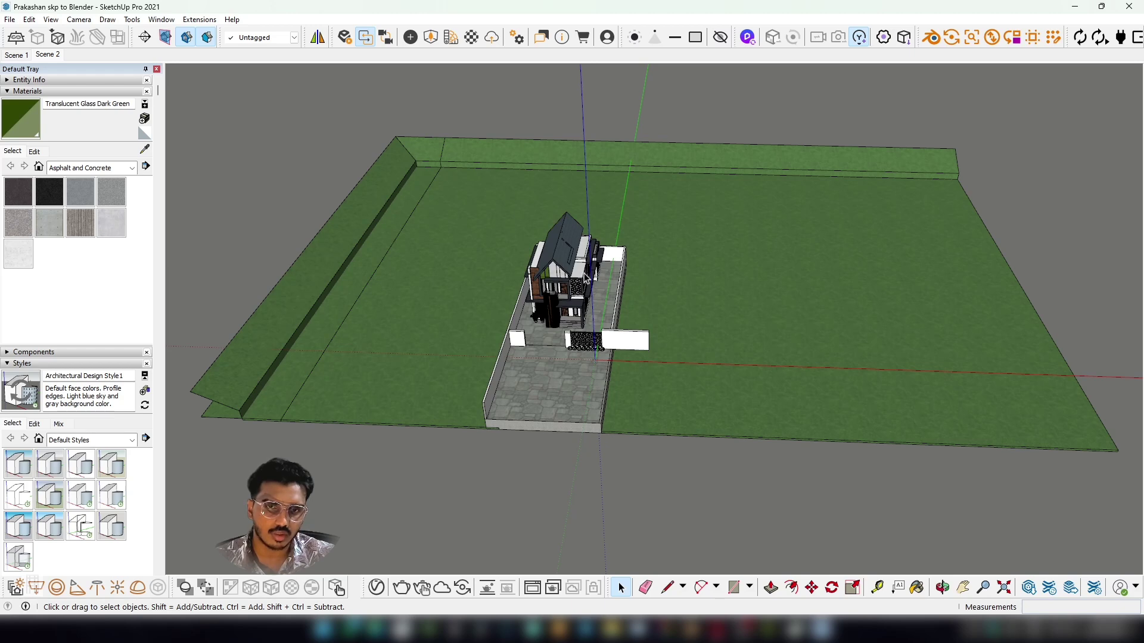
scroll(596, 305, "up", 5)
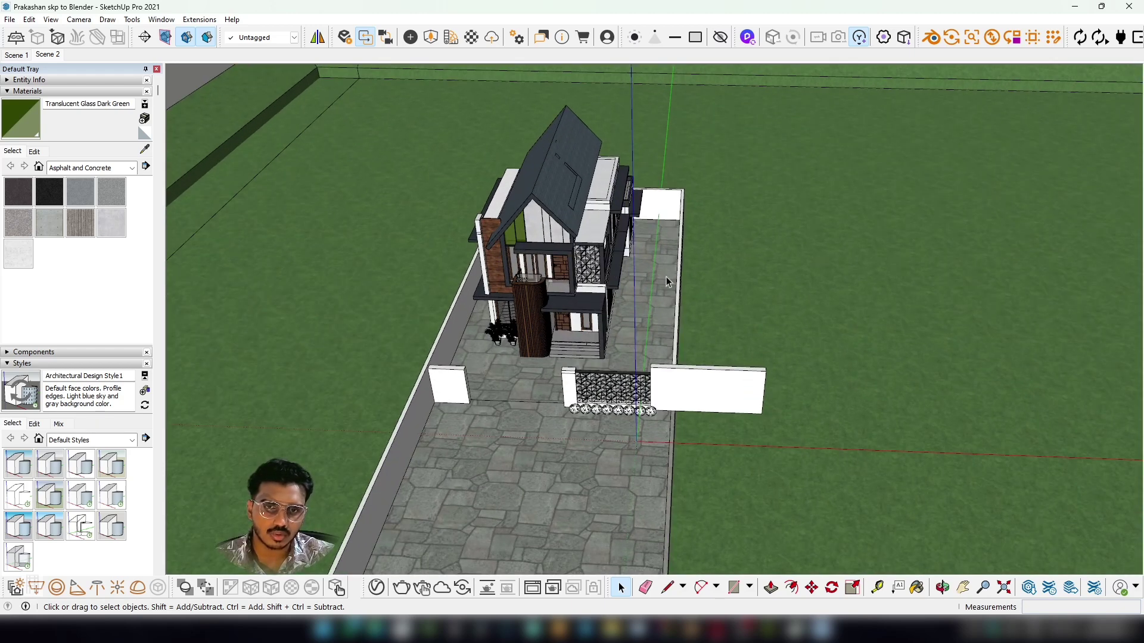
left_click(51, 20)
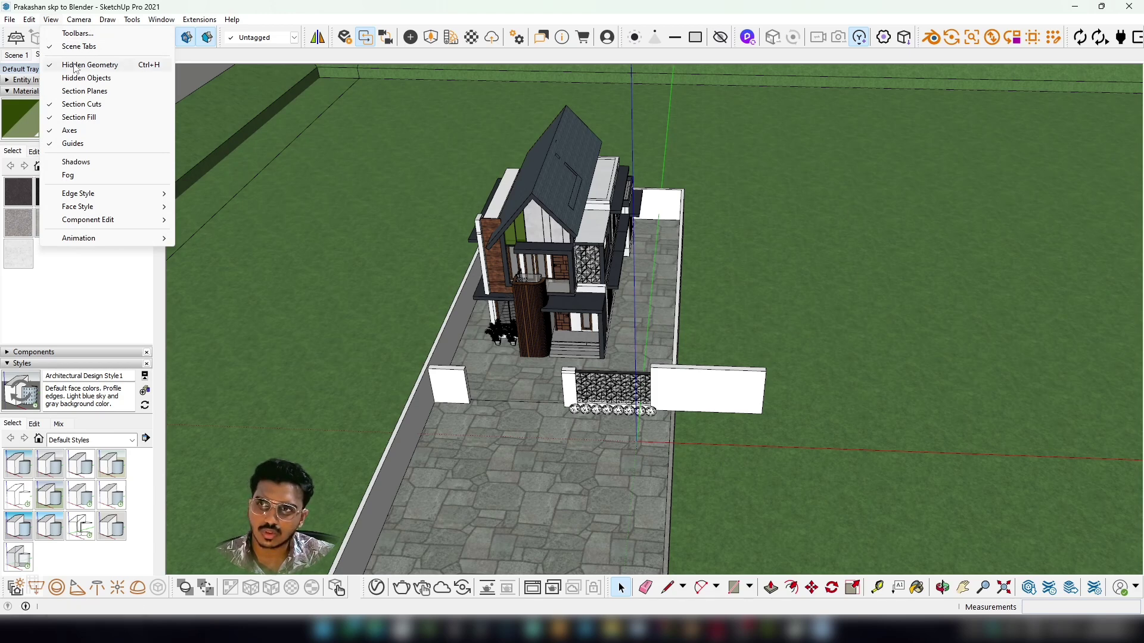
left_click(557, 316)
scroll(557, 316, "up", 2)
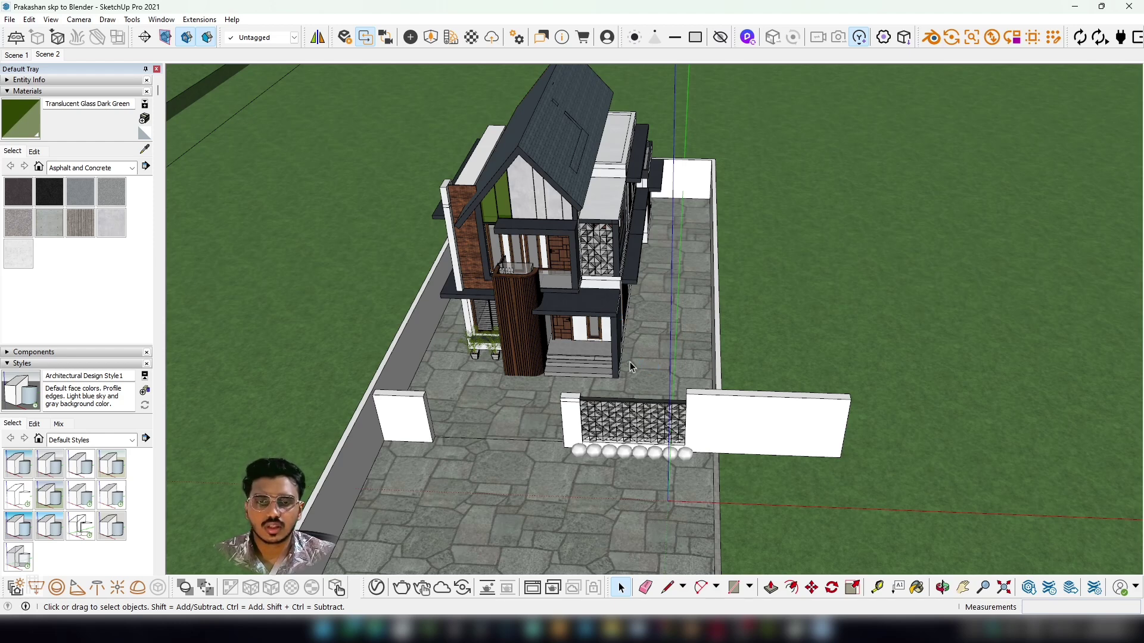
Compare the Scene 2 and Scene 1 camera views and inspect the house's front facade from nearby angles.
left_click(51, 56)
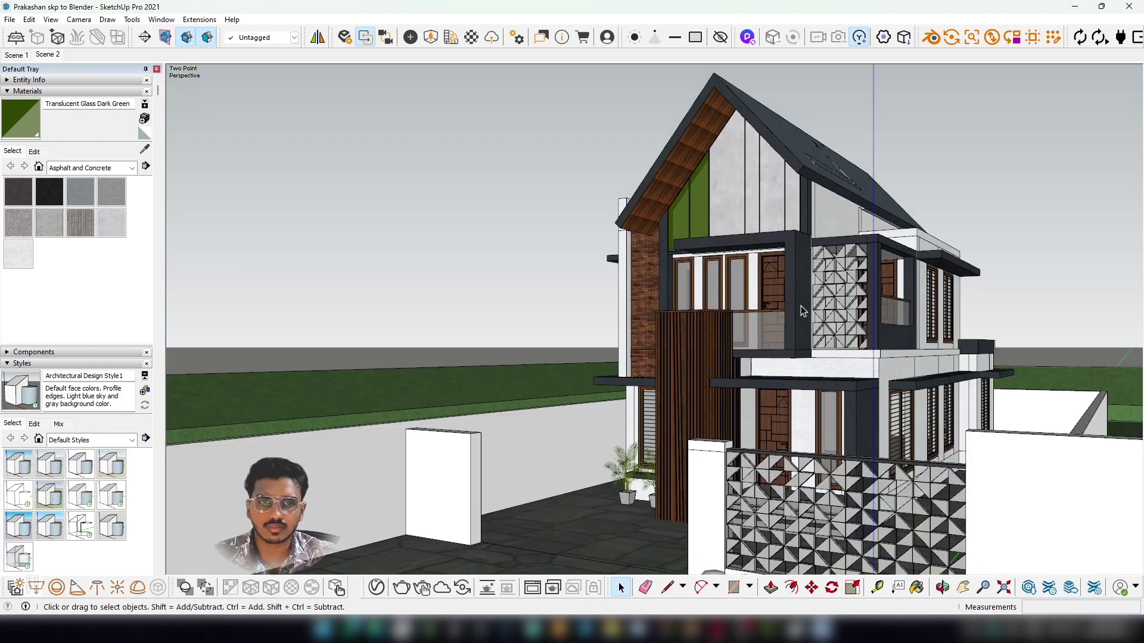
left_click(20, 56)
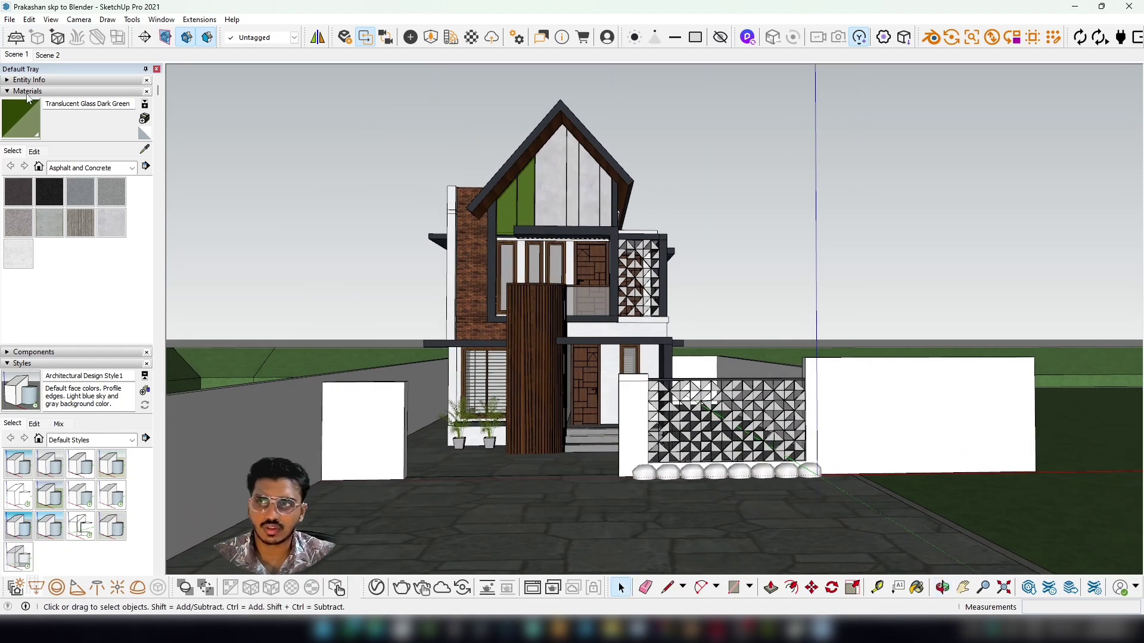
right_click(24, 56)
left_click(636, 194)
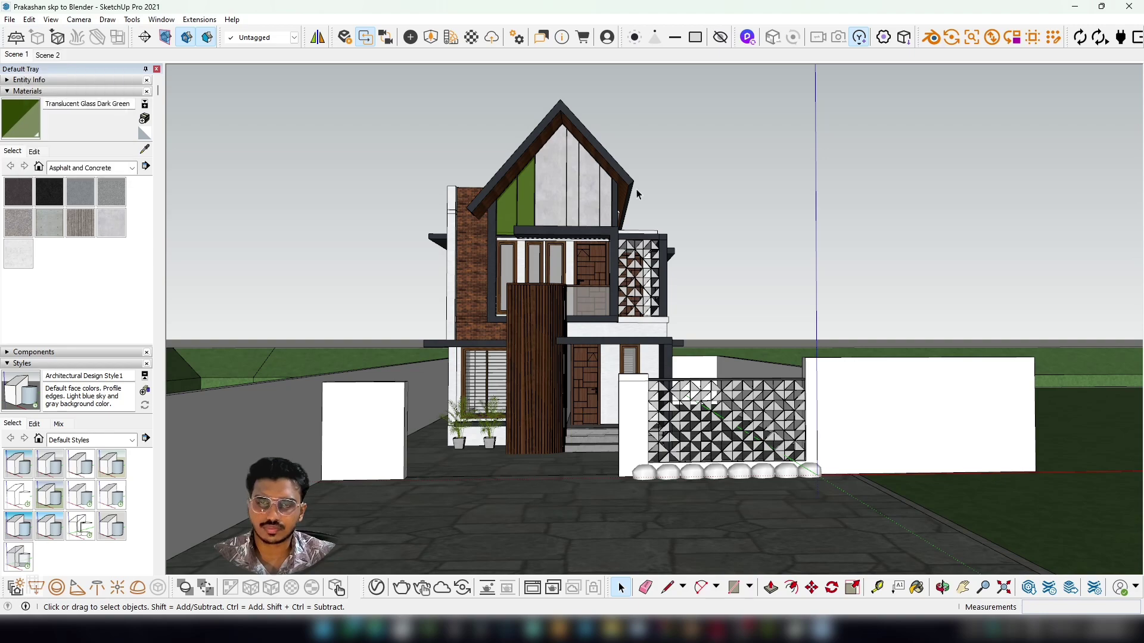
middle_click_drag(600, 215, 610, 269)
scroll(592, 237, "up", 2)
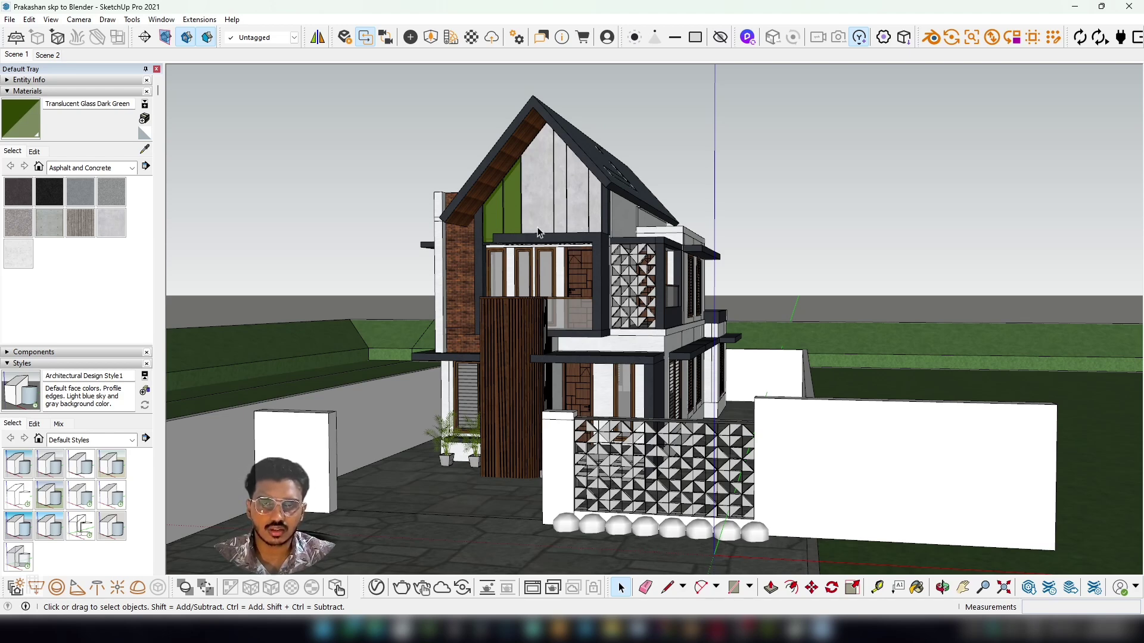
middle_click_drag(524, 226, 575, 232)
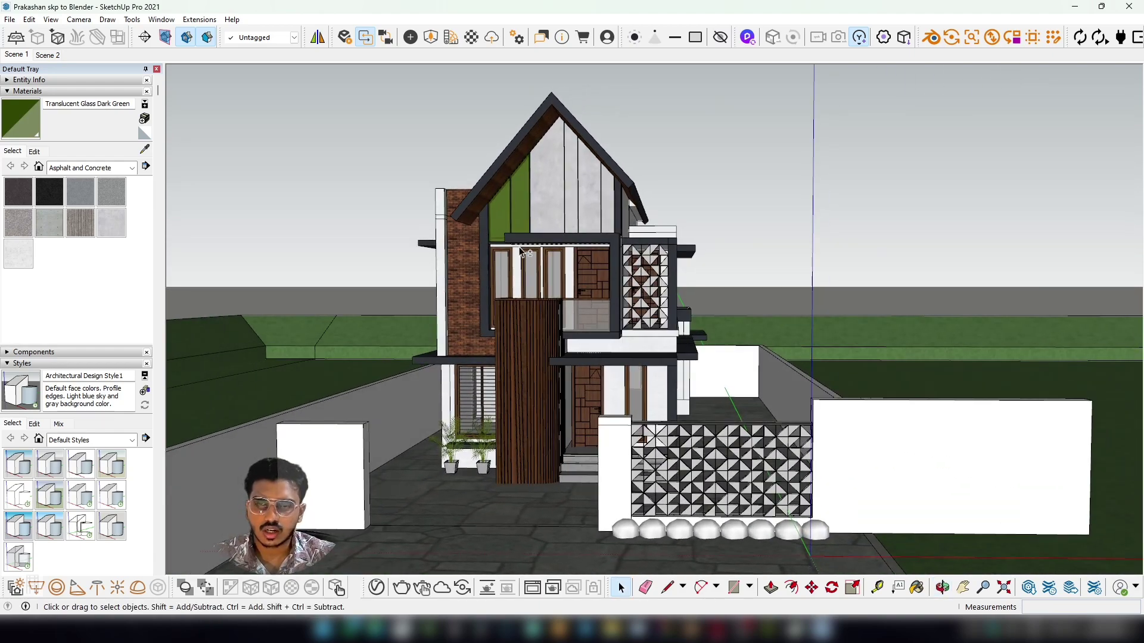
middle_click_drag(552, 216, 591, 231, "shift")
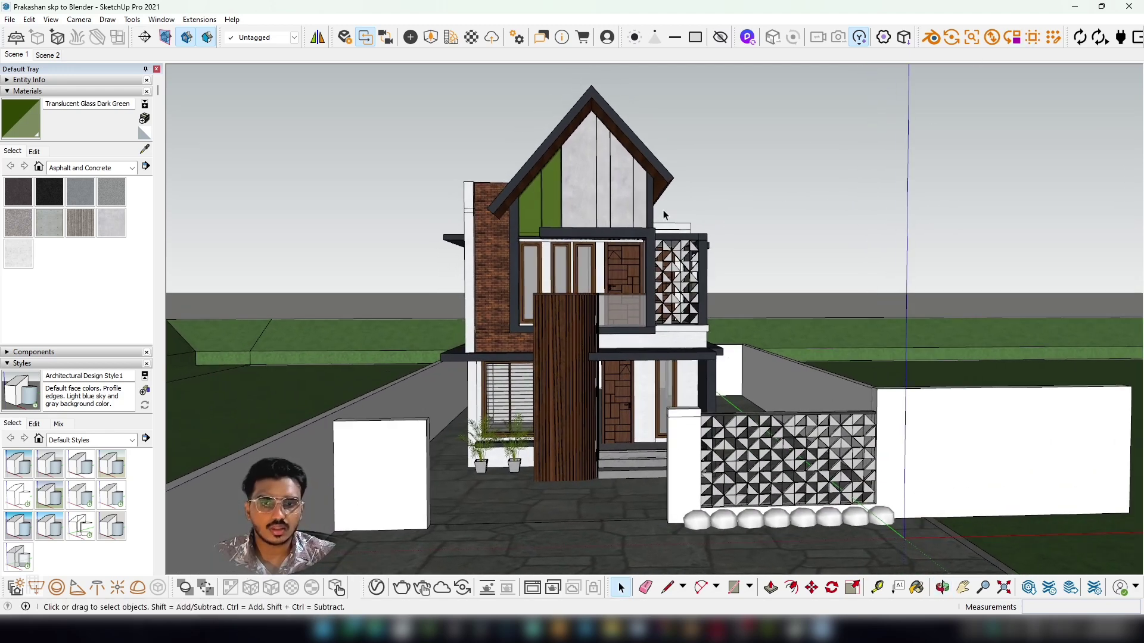
middle_click_drag(663, 215, 601, 196)
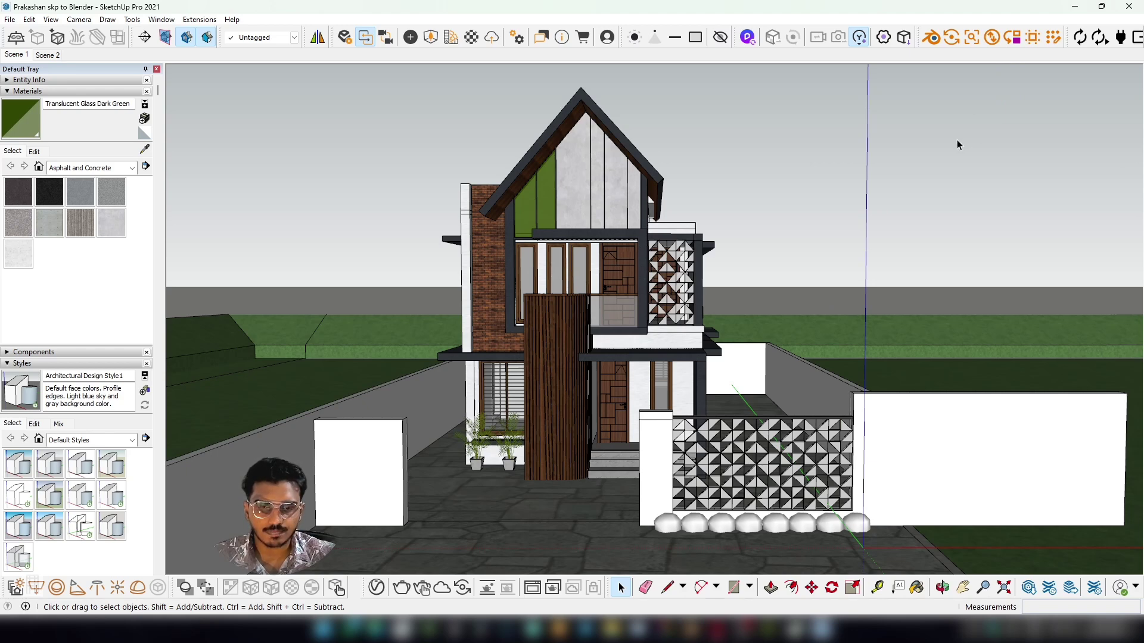
Switch to the project folder in File Explorer and open its .blend file with Blender 4.3 in a maximized window.
left_click(1075, 10)
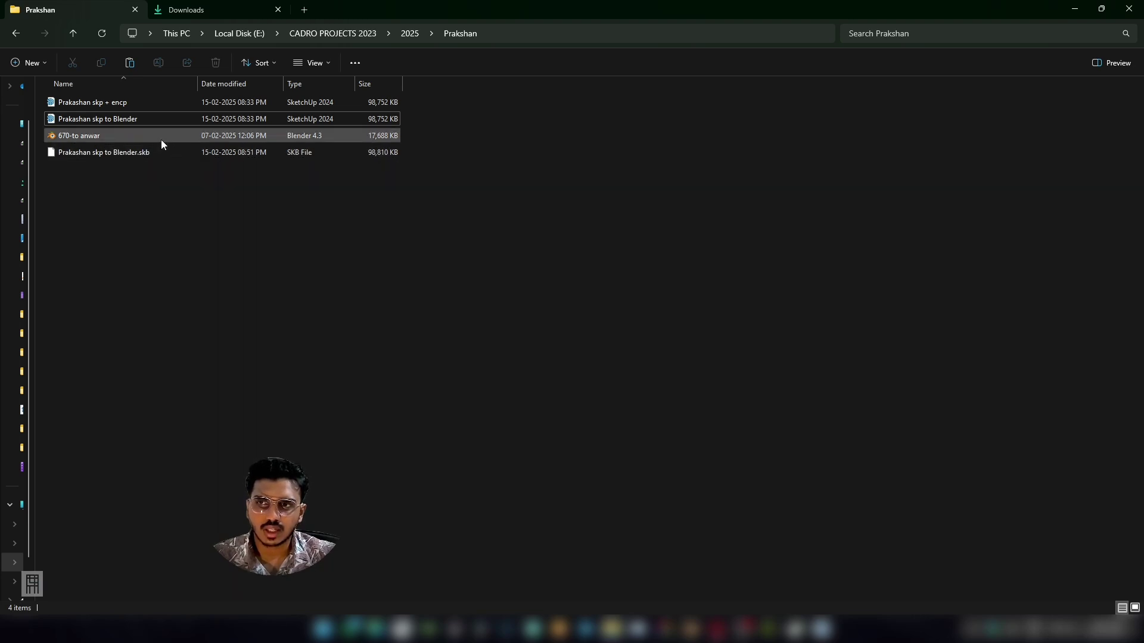
left_click(118, 135)
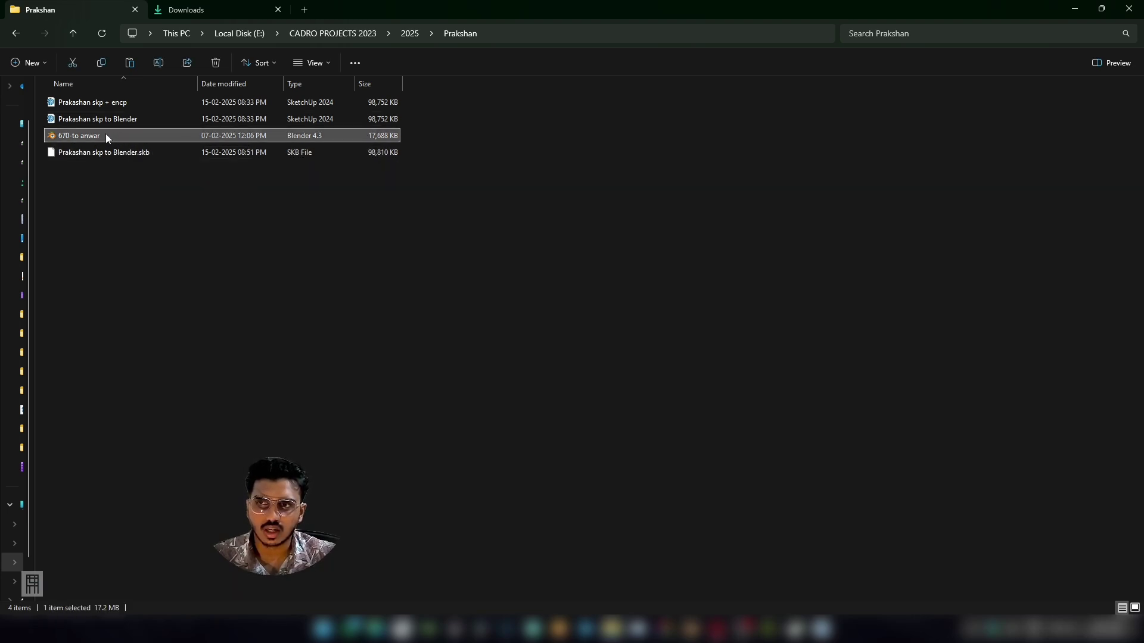
right_click(125, 134)
mouse_move(273, 191)
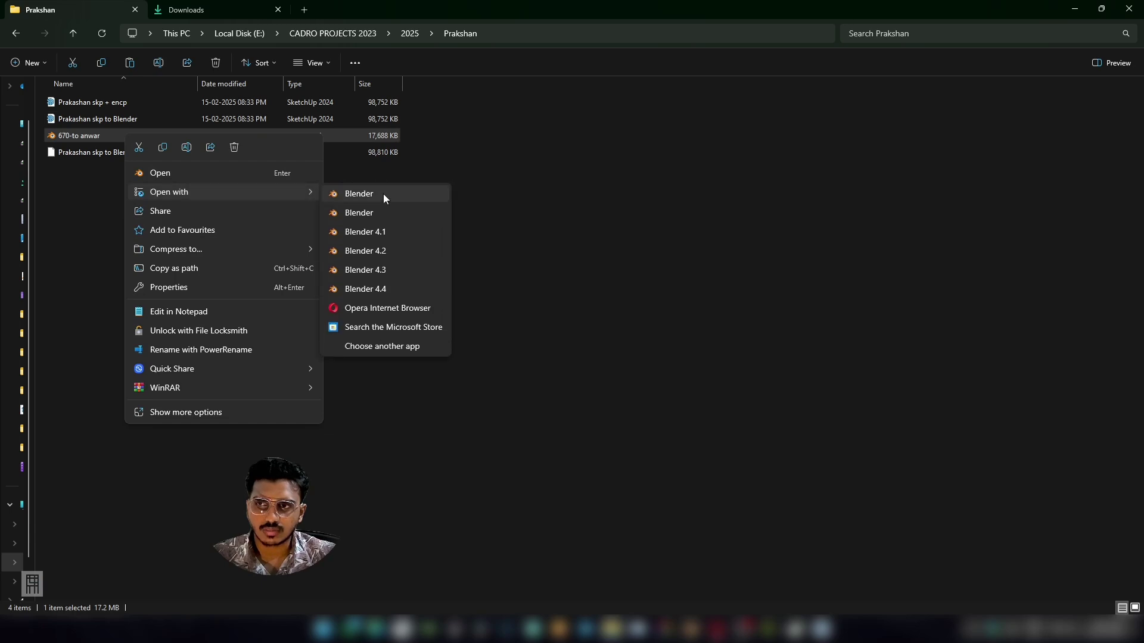
left_click(399, 272)
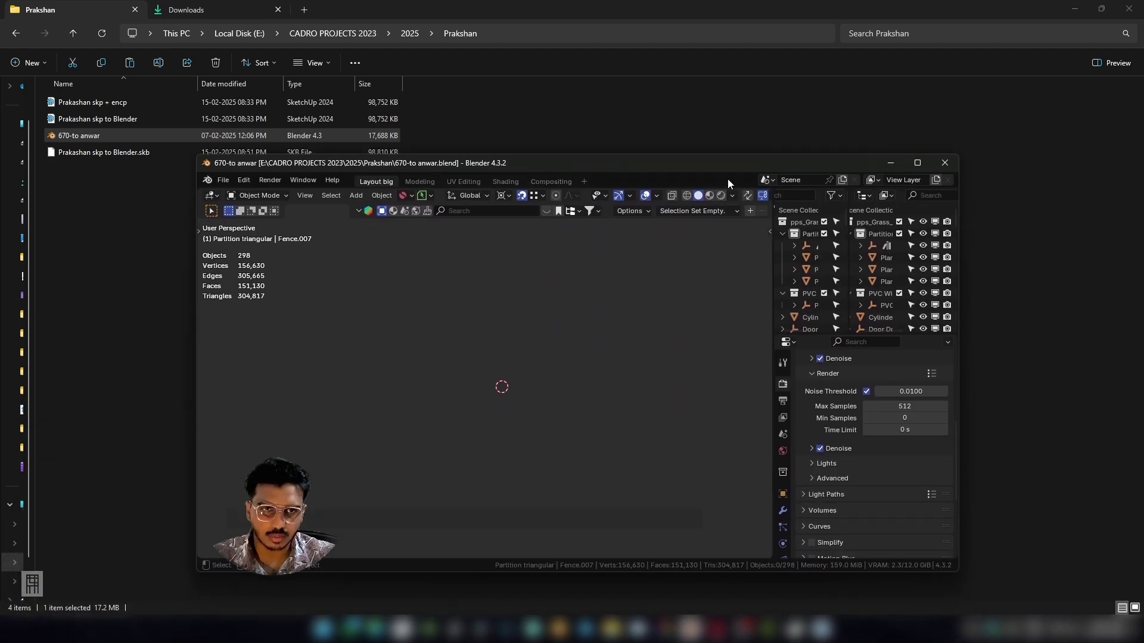
left_click(918, 163)
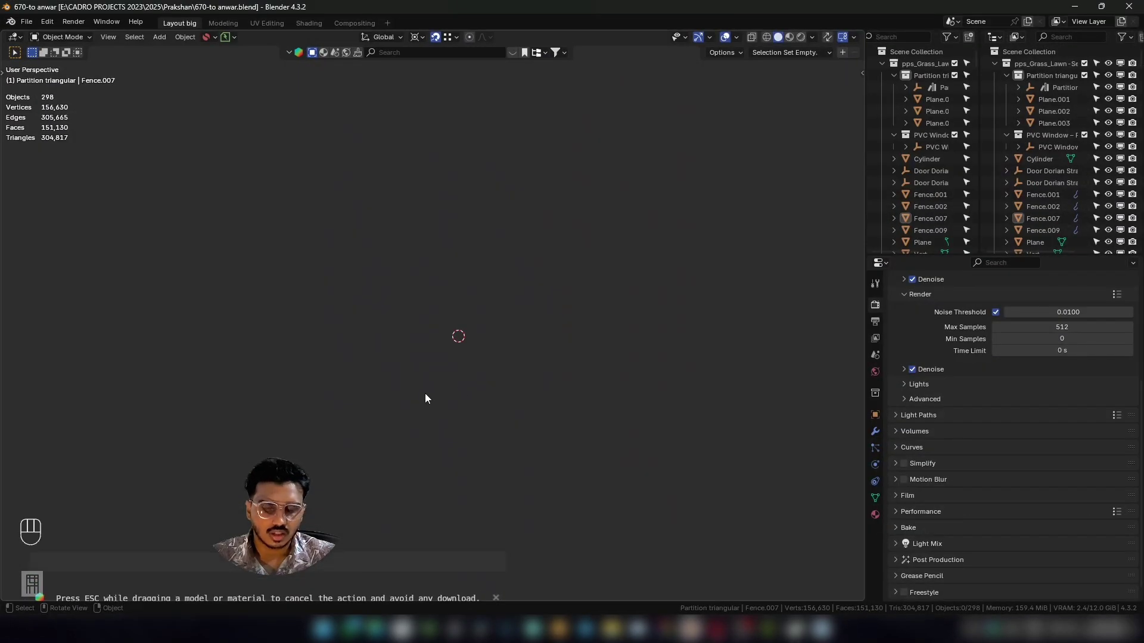
Frame the second Door Dorian empty and the Fence.007 balcony railing, and examine the house model from the front.
left_click(941, 182)
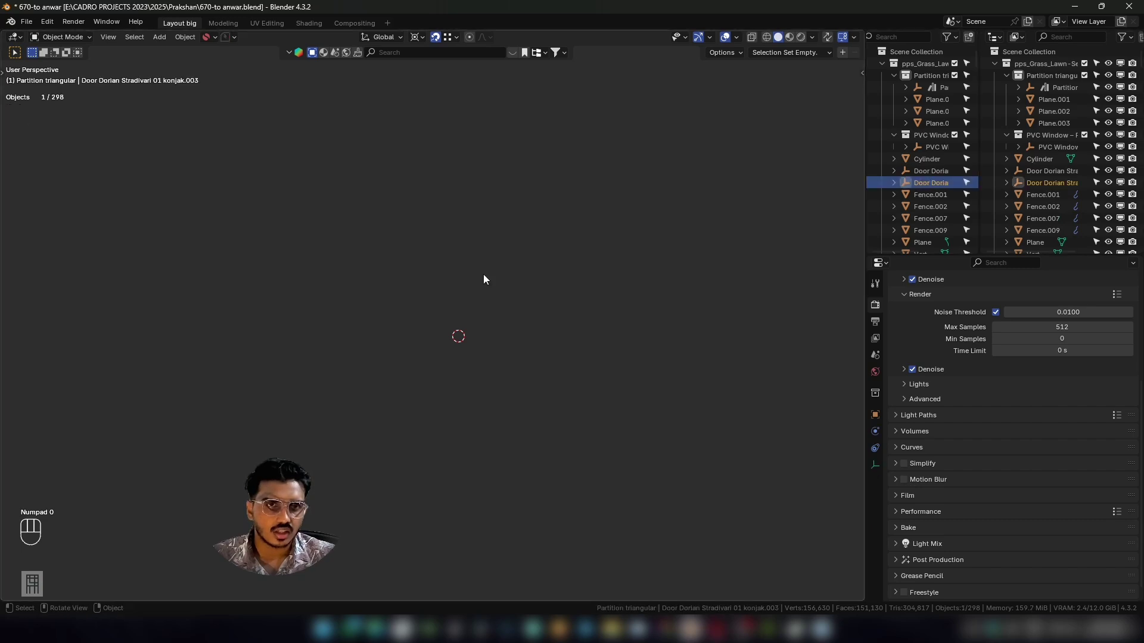
key("KP_Decimal")
middle_click_drag(488, 360, 605, 306)
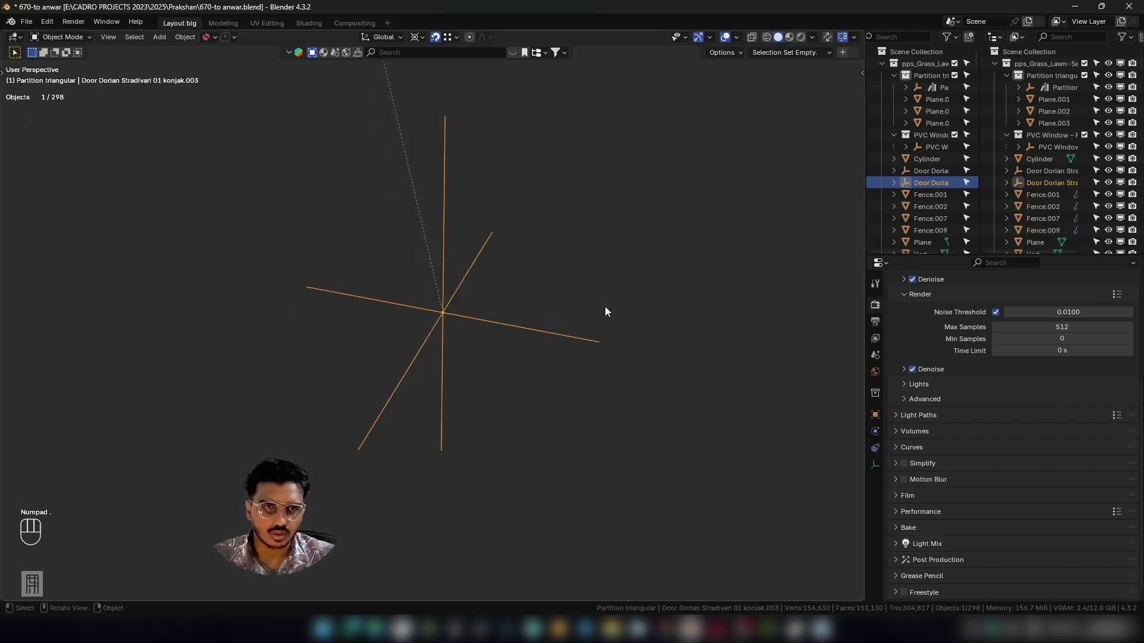
left_click(934, 219)
key("KP_Decimal")
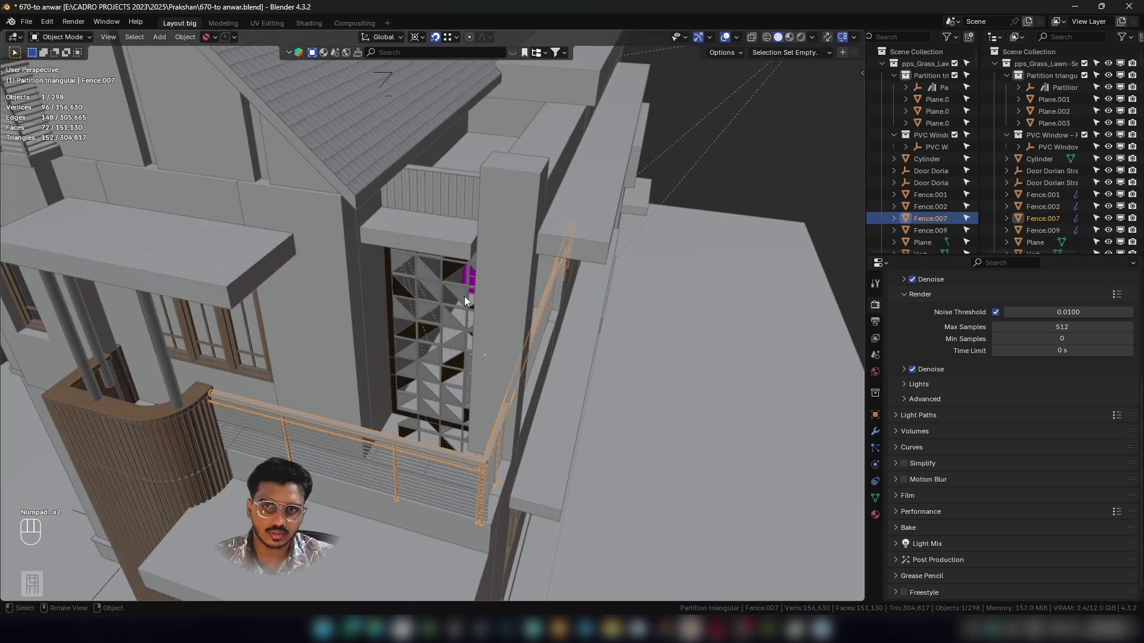
middle_click_drag(432, 313, 458, 276)
scroll(421, 279, "up", 5)
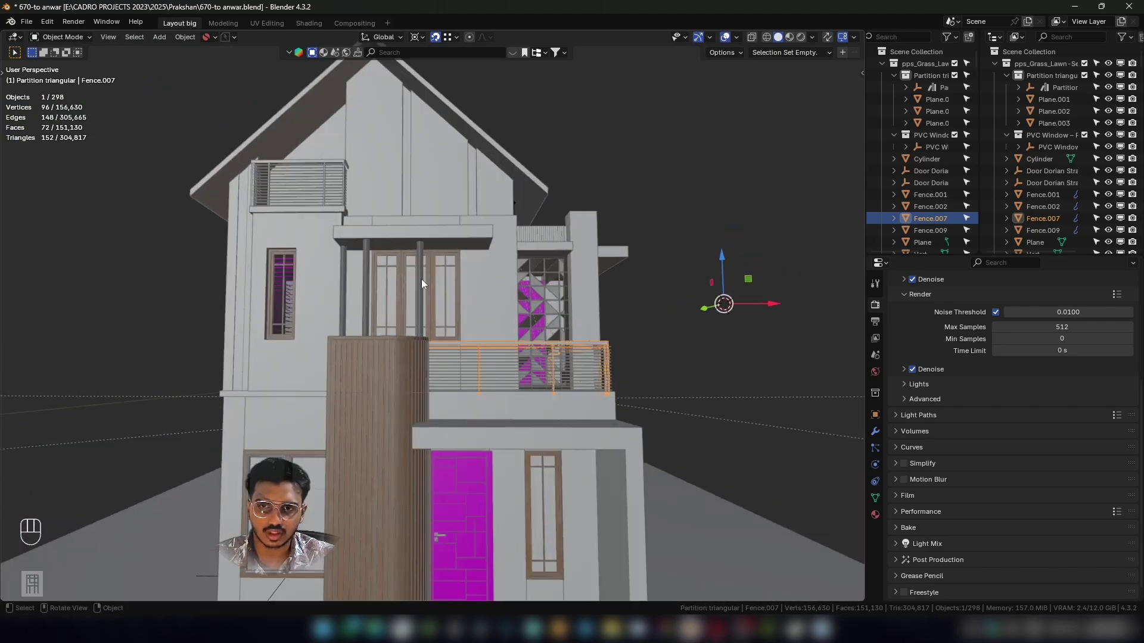
scroll(446, 332, "down", 5)
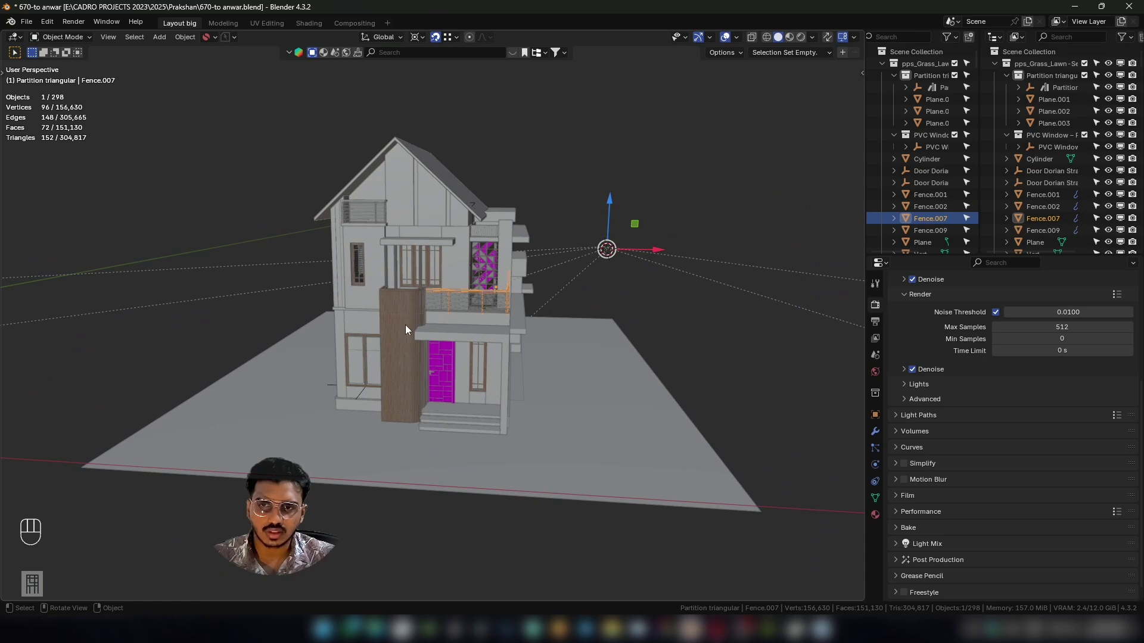
middle_click_drag(405, 326, 458, 304)
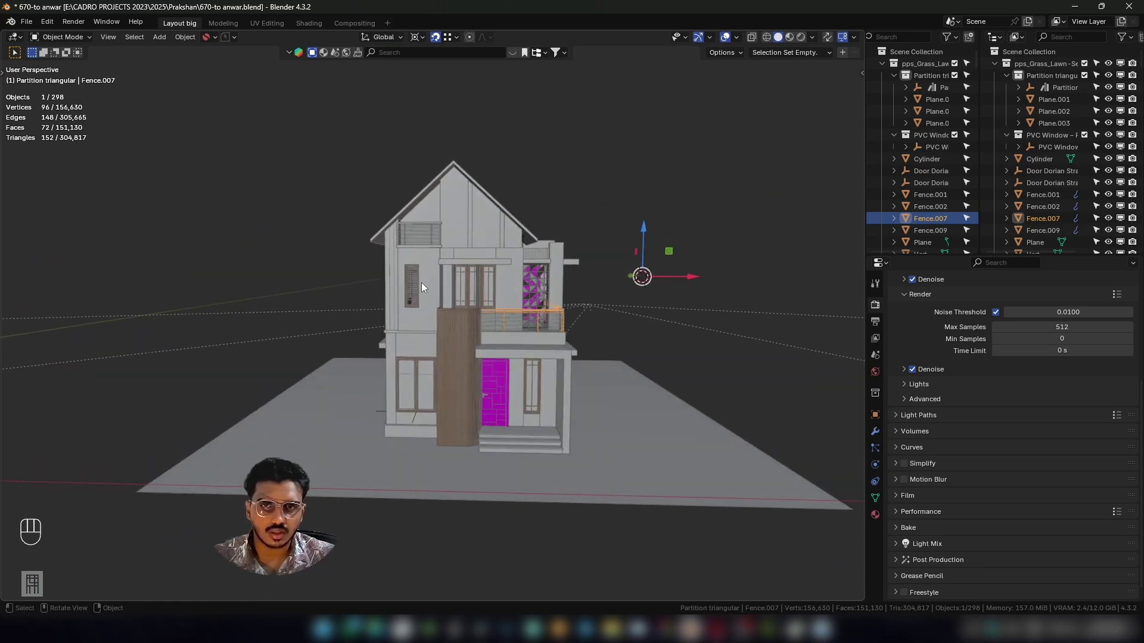
Close the .blend file without saving and start a new, empty Blender session.
left_click(1128, 5)
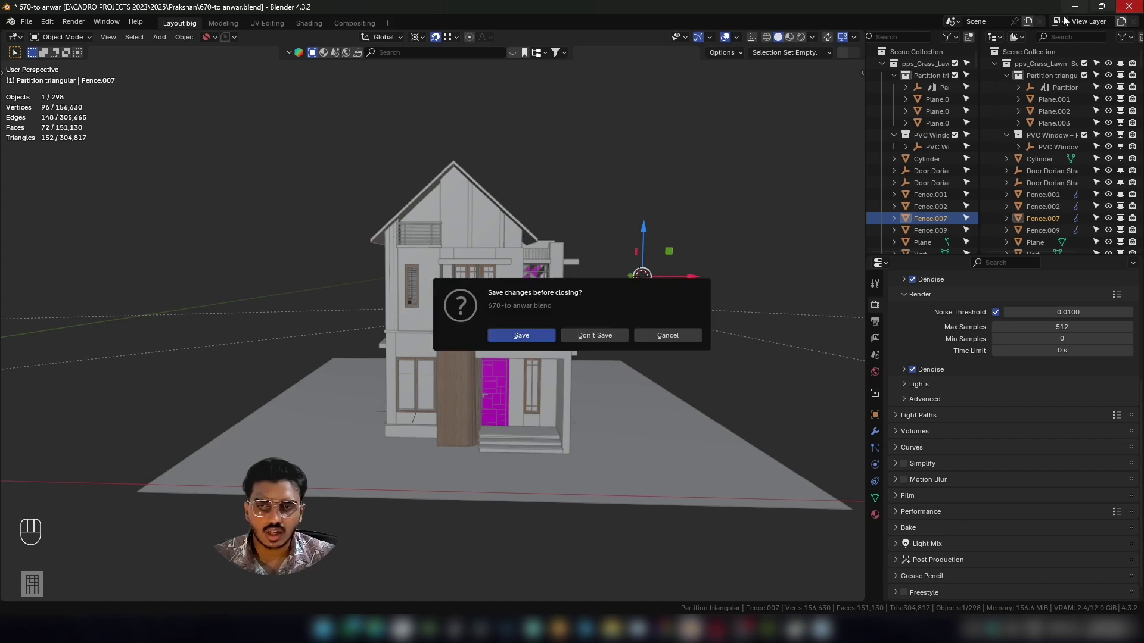
left_click(600, 337)
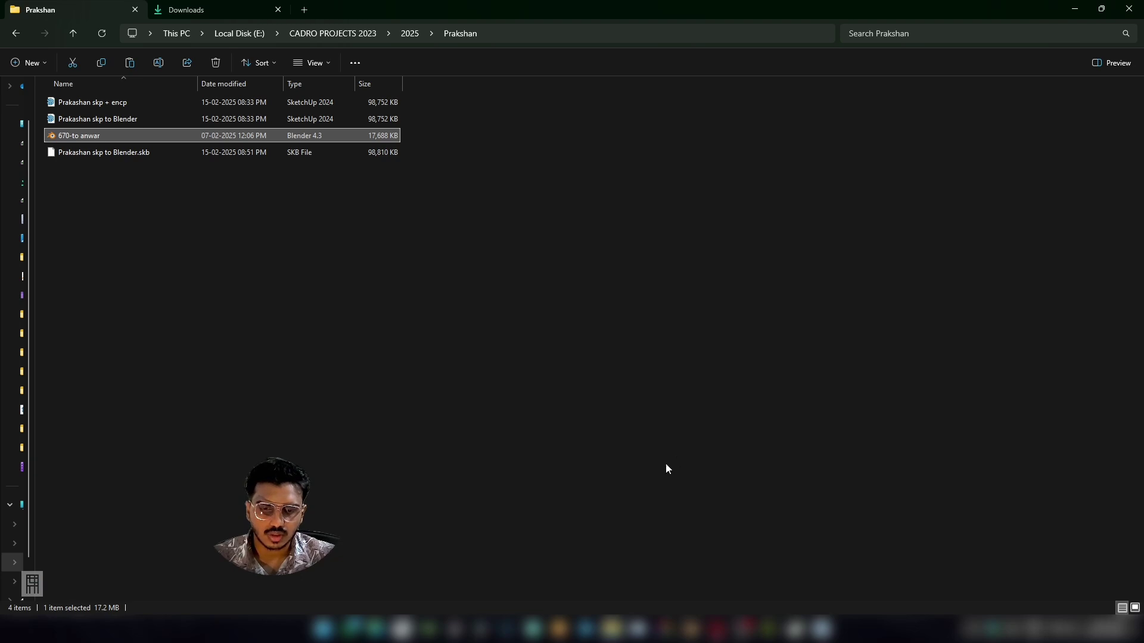
left_click(690, 629)
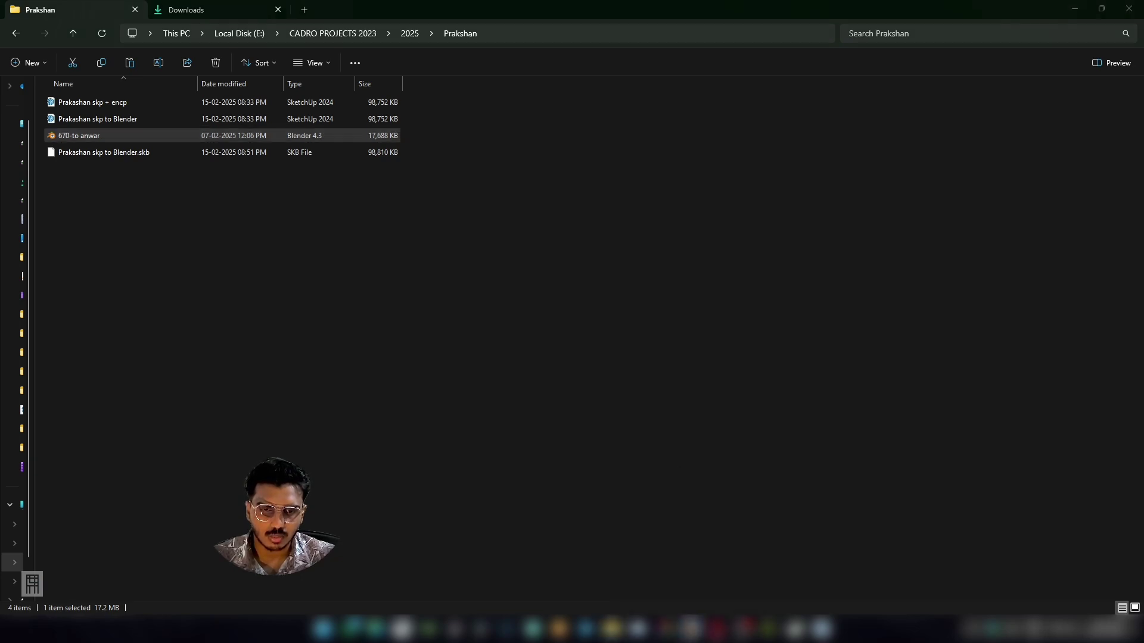
left_click(940, 98)
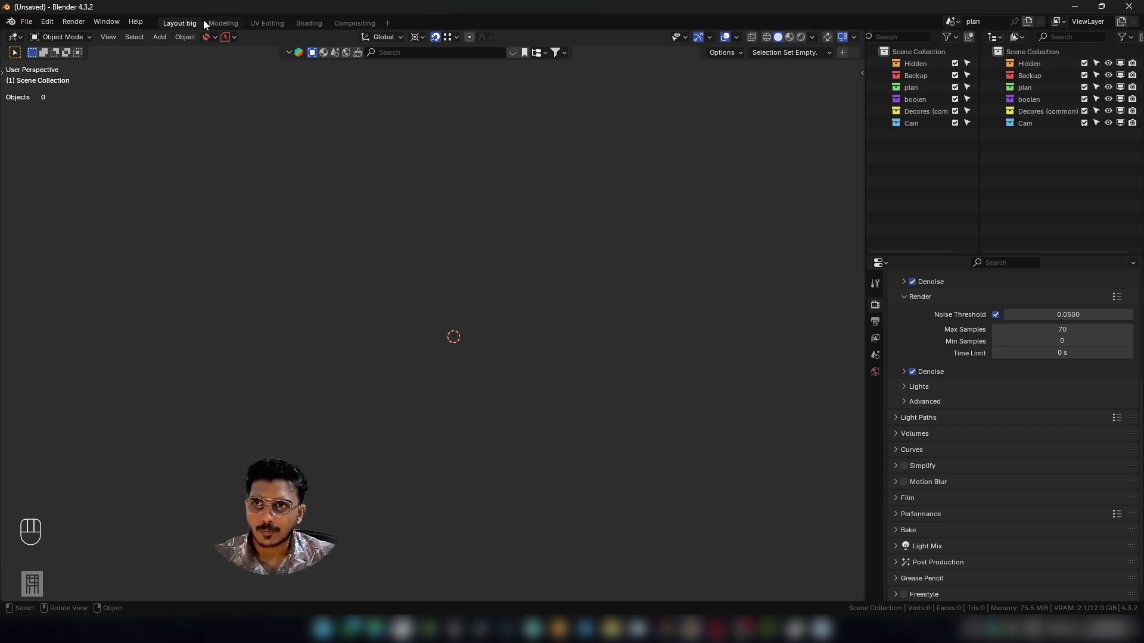
Enlarge the asset browser in the Modeling workspace and compare that workspace with Layout big, ending in Modeling.
left_click(224, 24)
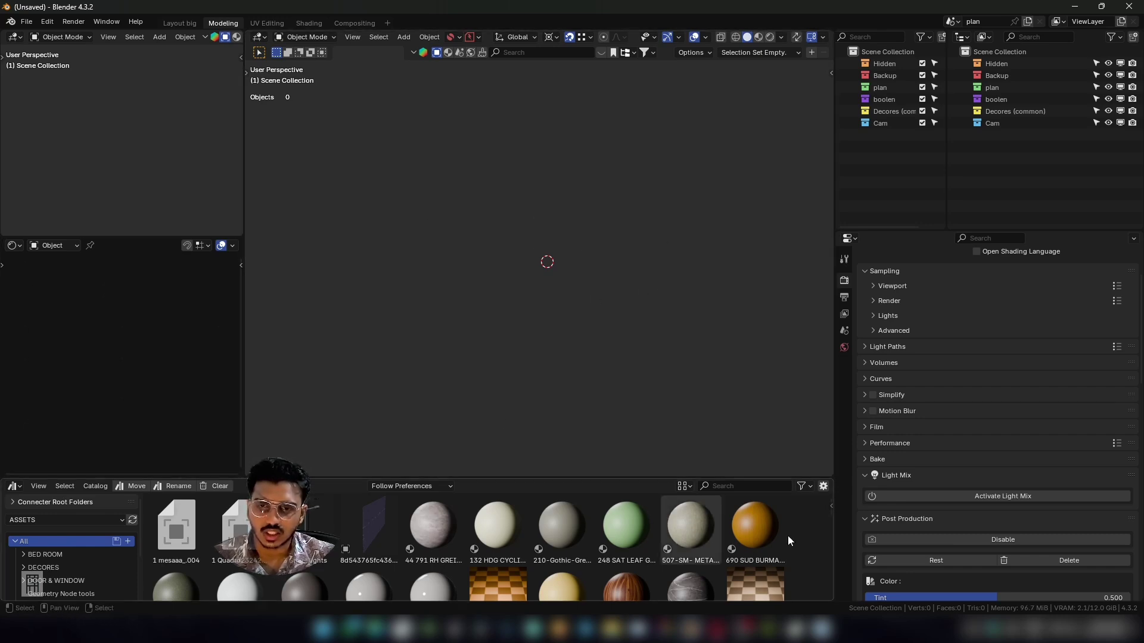
left_click_drag(595, 479, 578, 435)
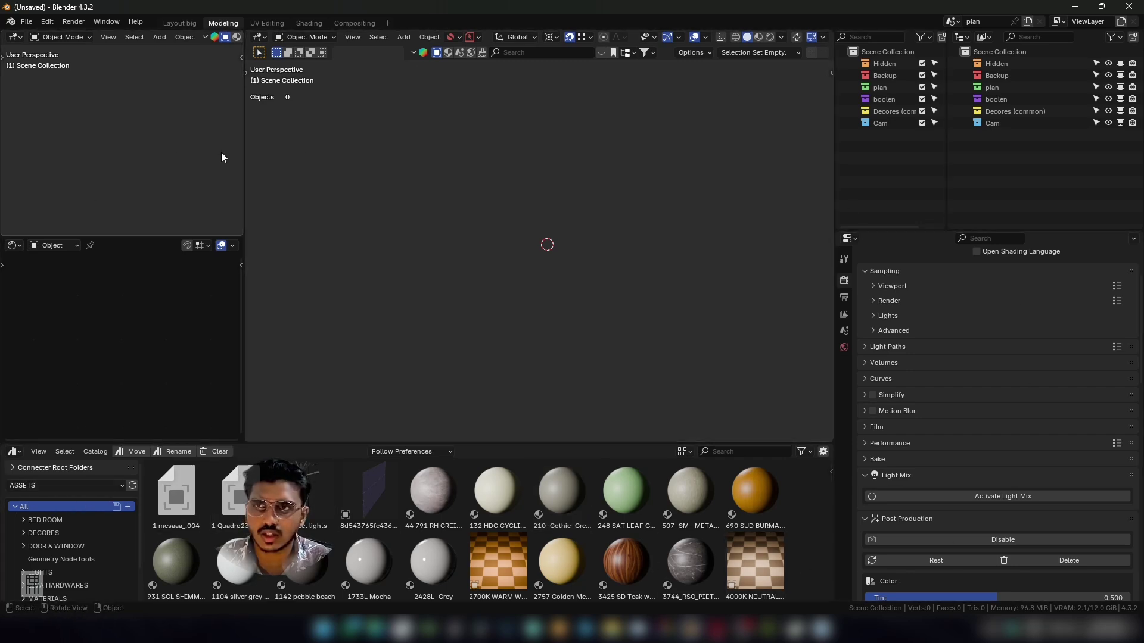
left_click(179, 22)
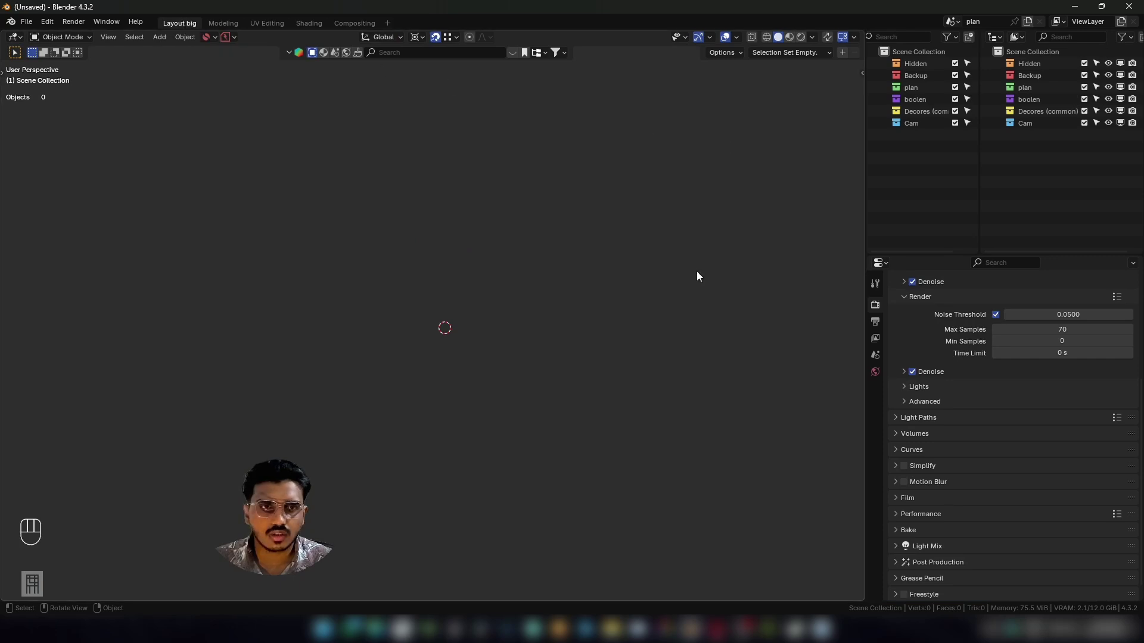
middle_click_drag(375, 257, 347, 261, "shift")
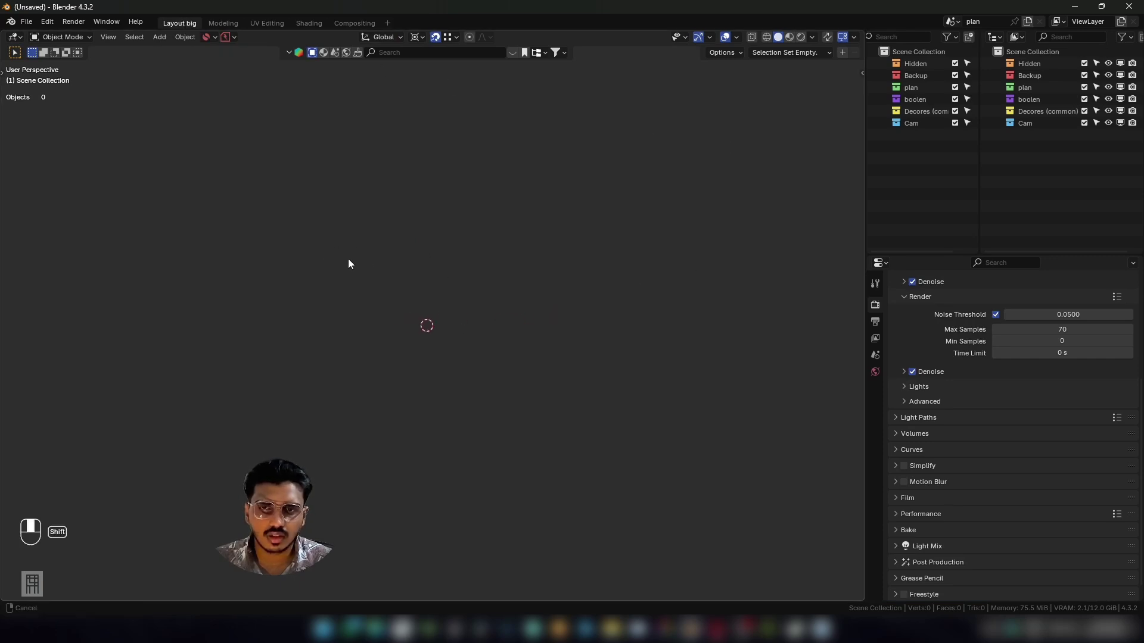
left_click(222, 23)
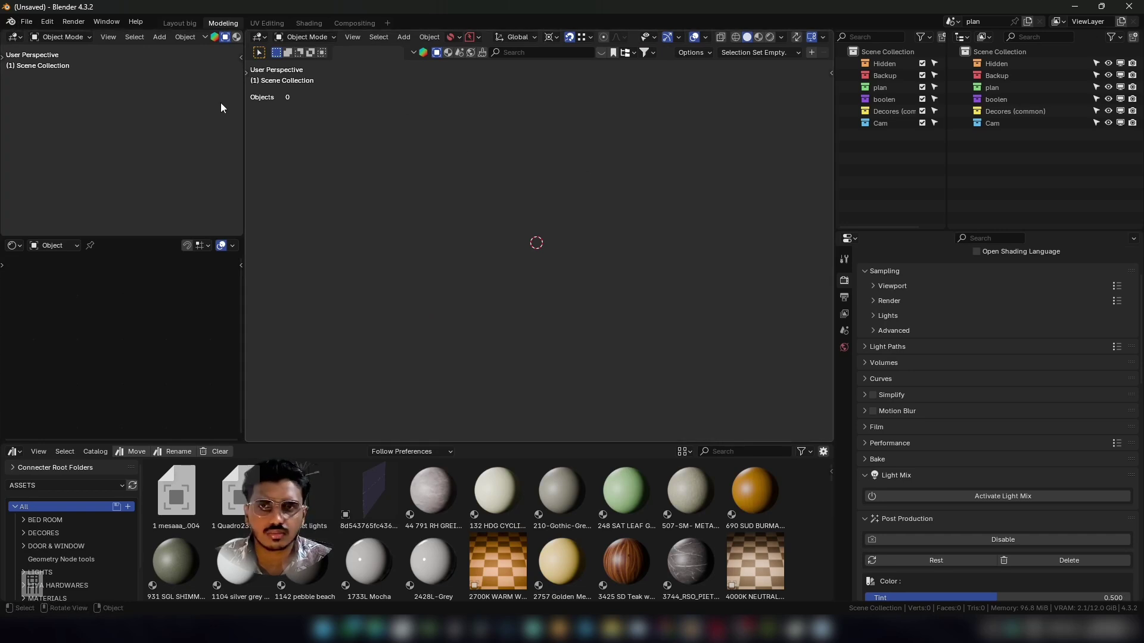
left_click(27, 23)
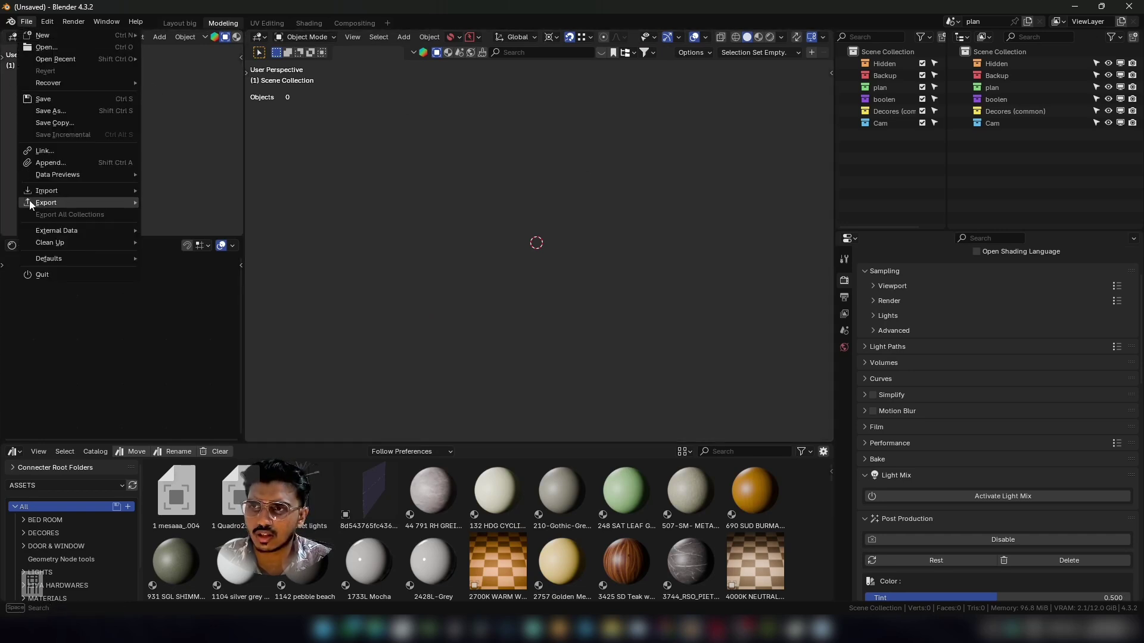
mouse_move(117, 174)
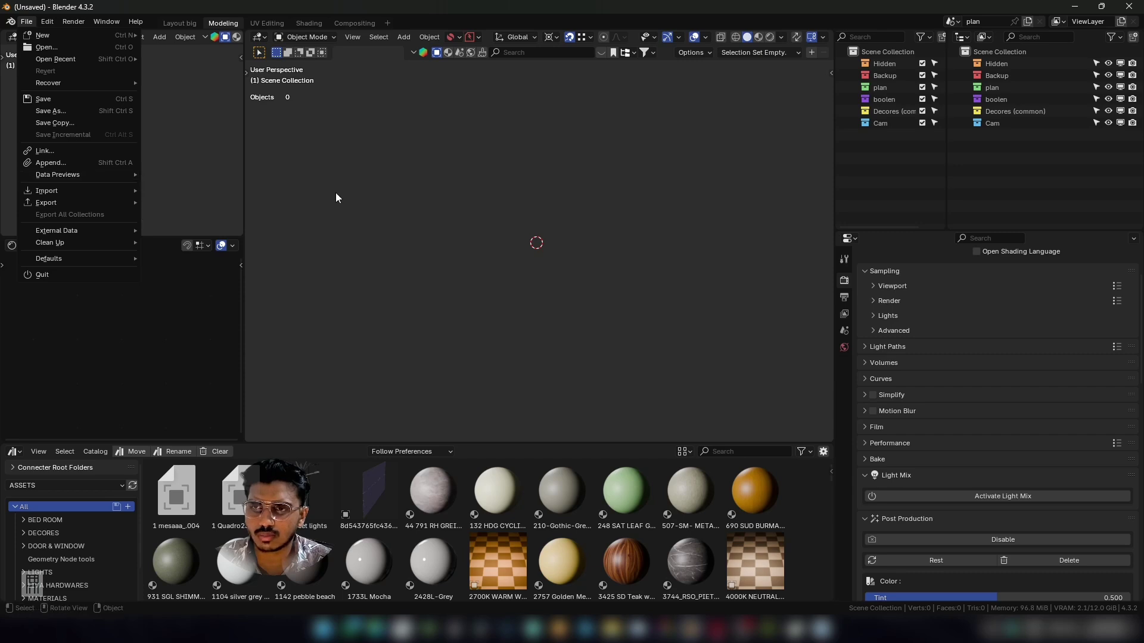
left_click(26, 21)
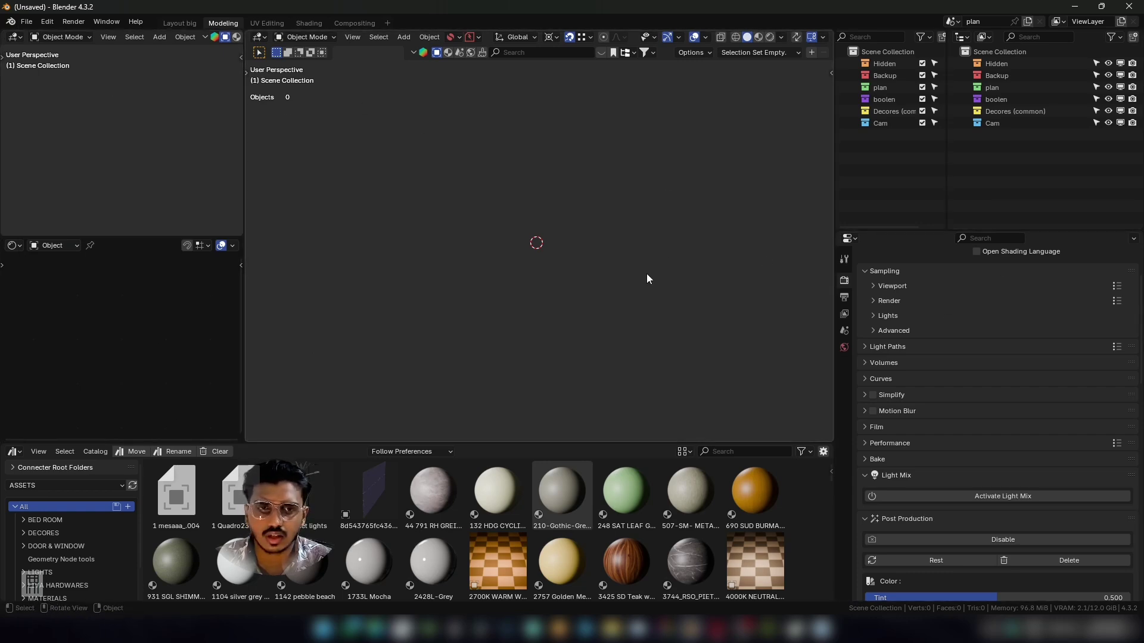
left_click(27, 24)
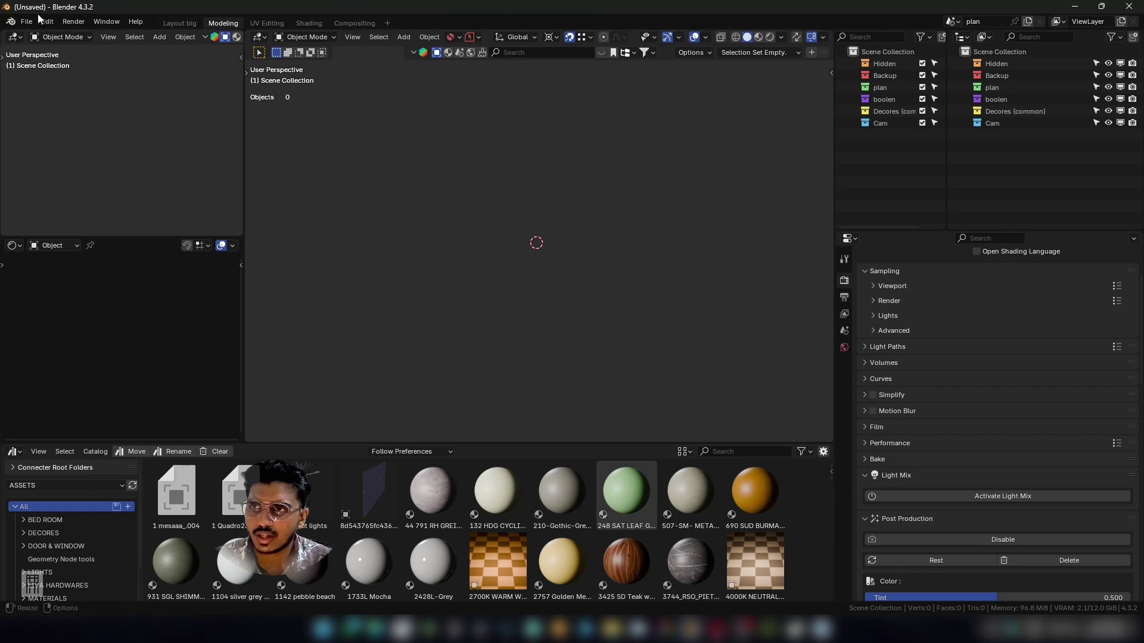
Switch to the Layout big workspace and recentre its empty 3D viewport.
left_click(179, 24)
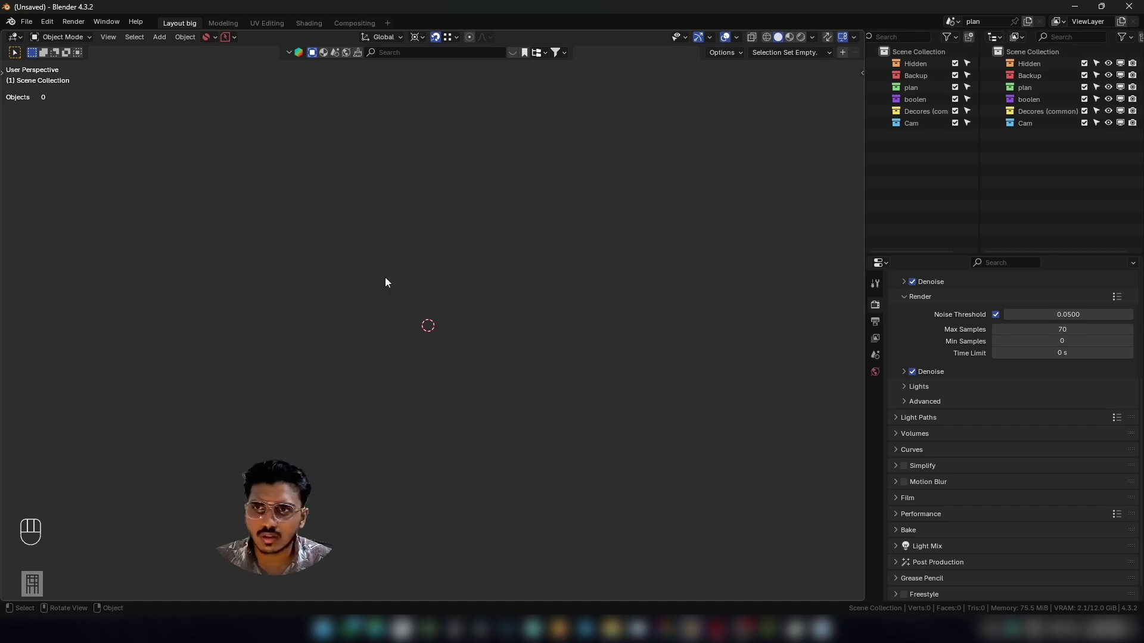
middle_click_drag(339, 265, 412, 277, "shift")
middle_click_drag(607, 358, 516, 357, "shift")
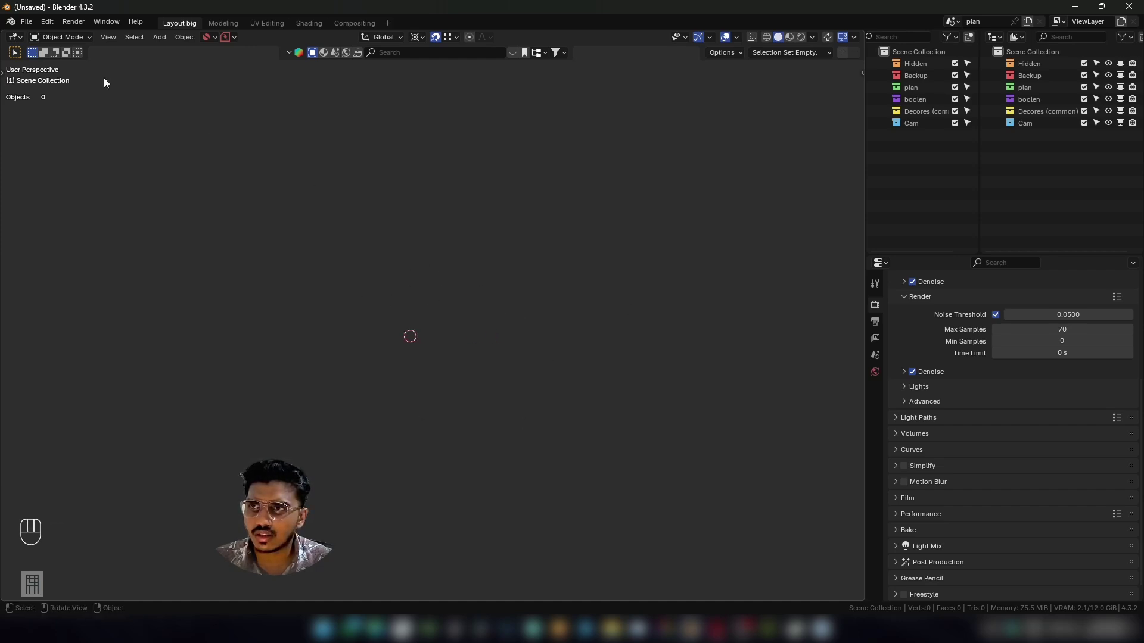
middle_click_drag(416, 362, 291, 240, "shift")
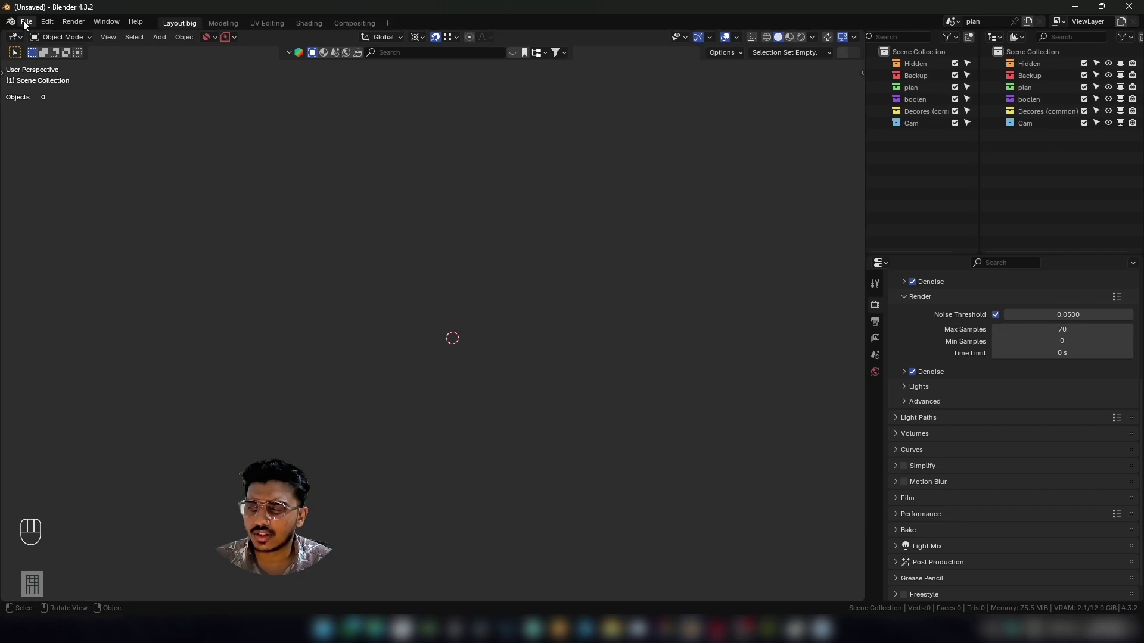
Enable the Floor guide in the viewport overlays and place the 3D cursor near the middle of the viewport.
left_click(737, 37)
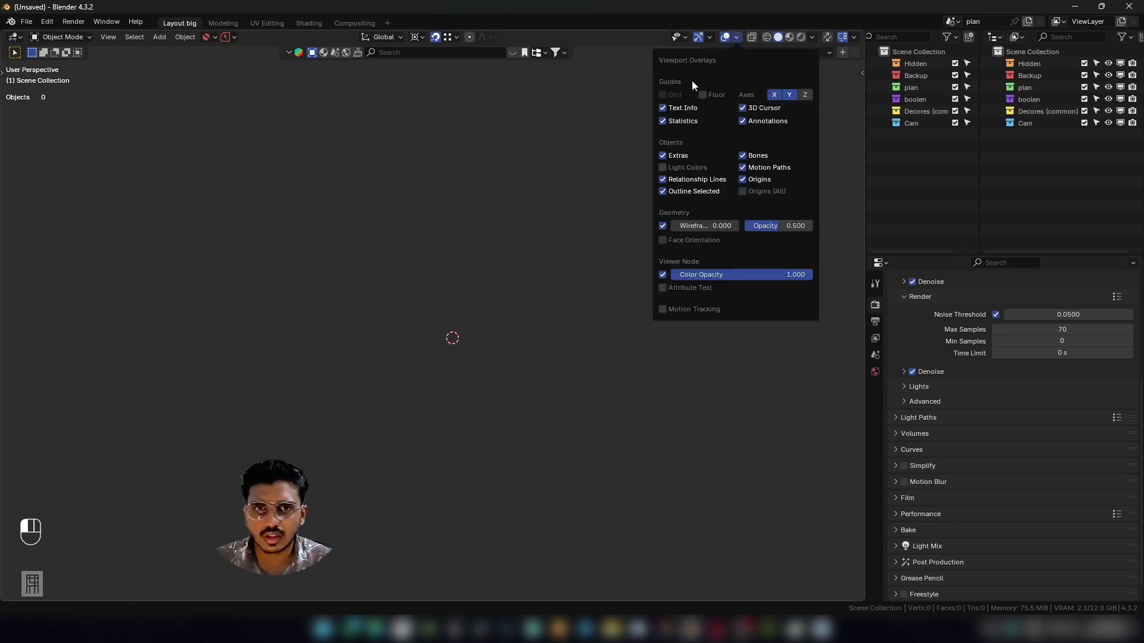
left_click(703, 95)
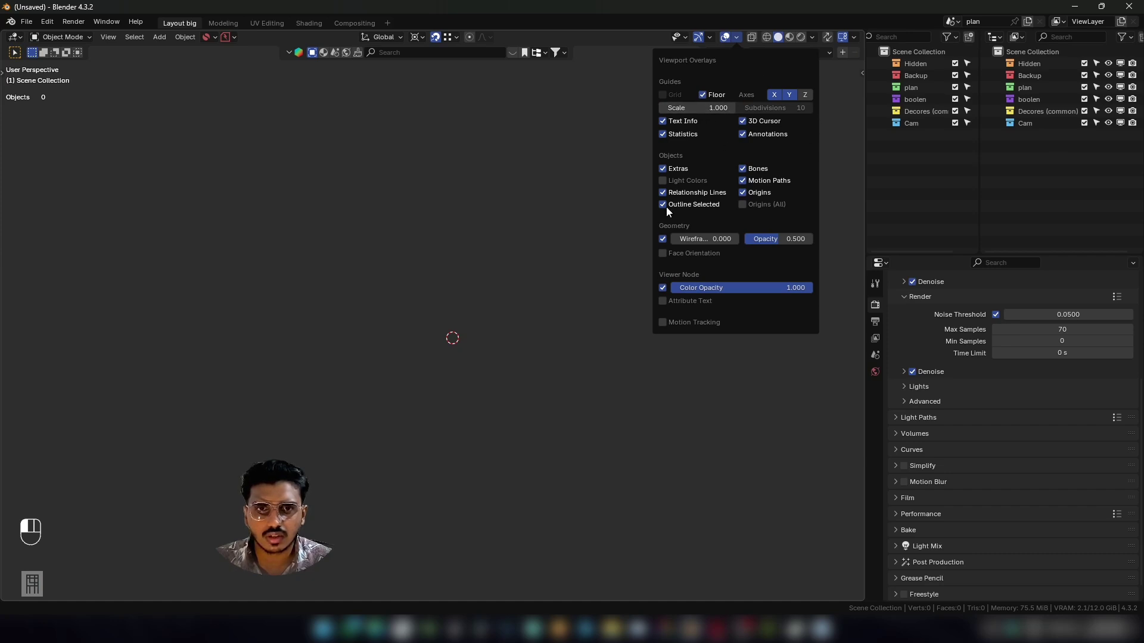
left_click(672, 96)
left_click(709, 38)
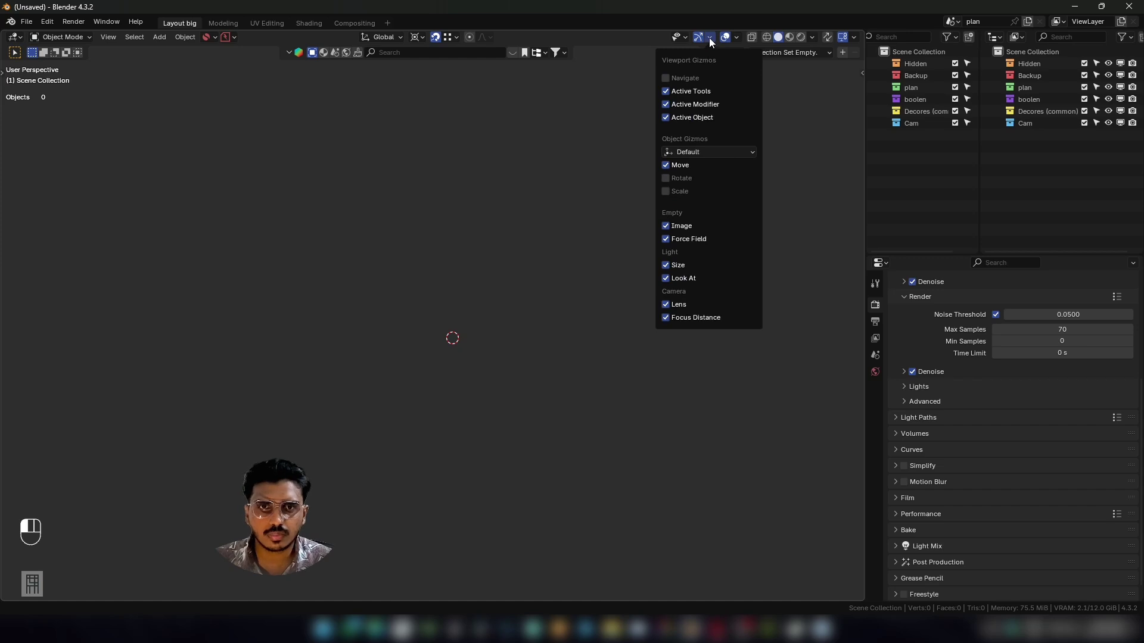
left_click(738, 39)
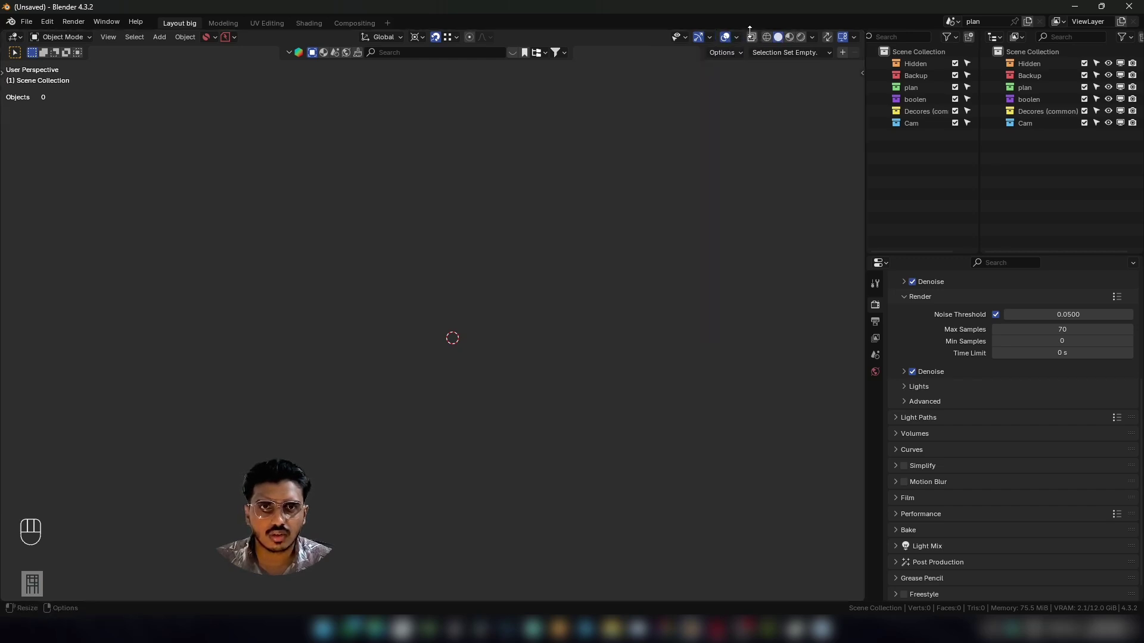
right_click(475, 363, "shift")
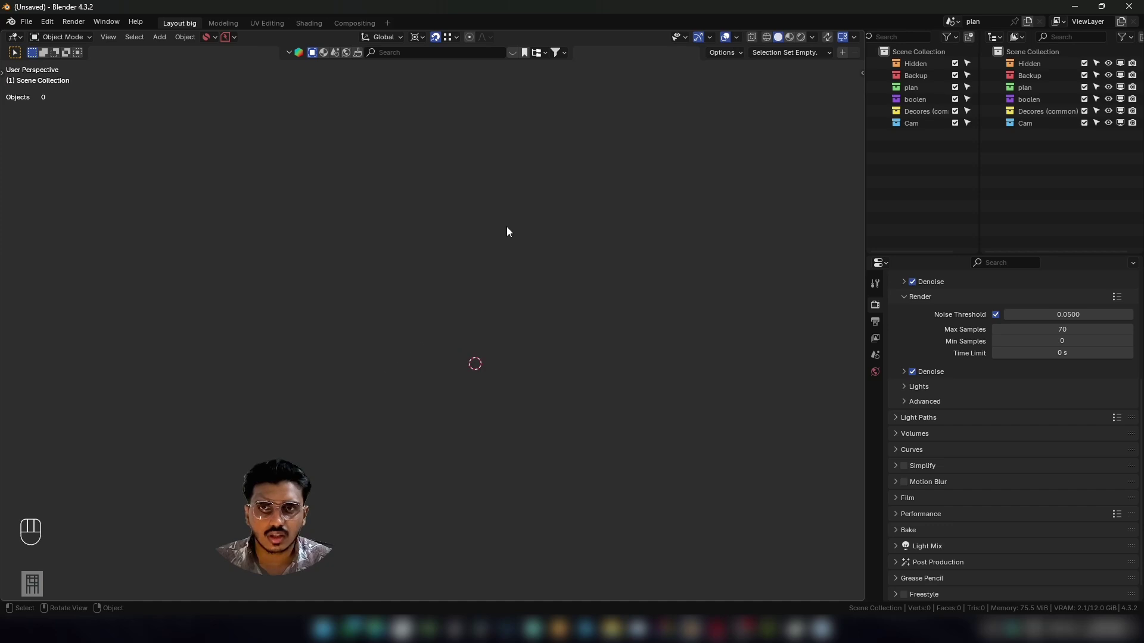
left_click(738, 37)
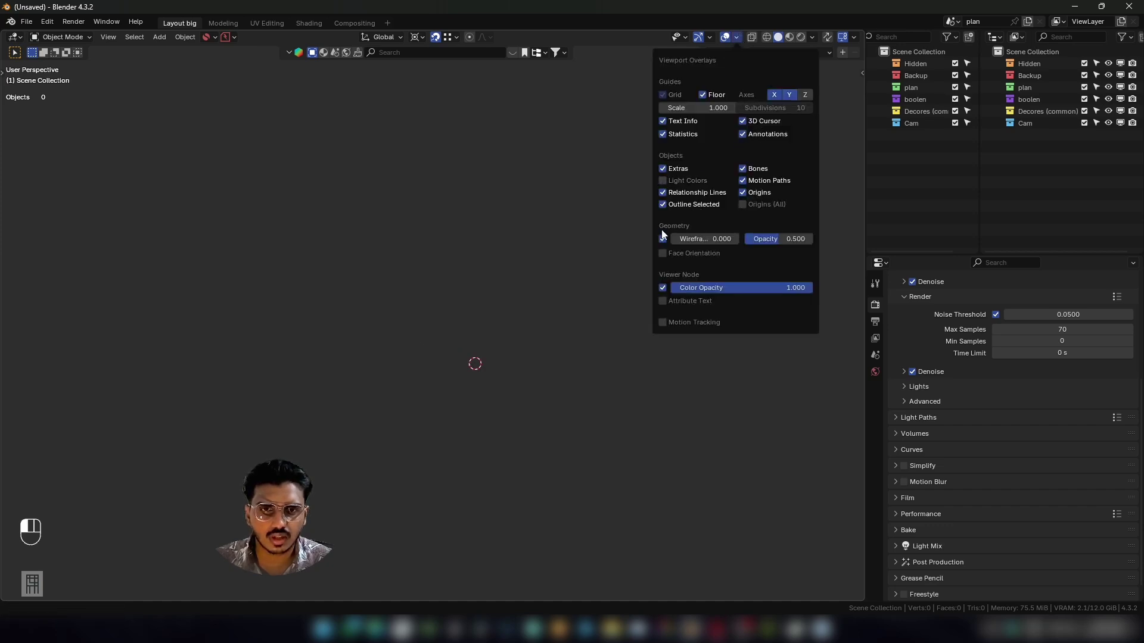
key("Escape")
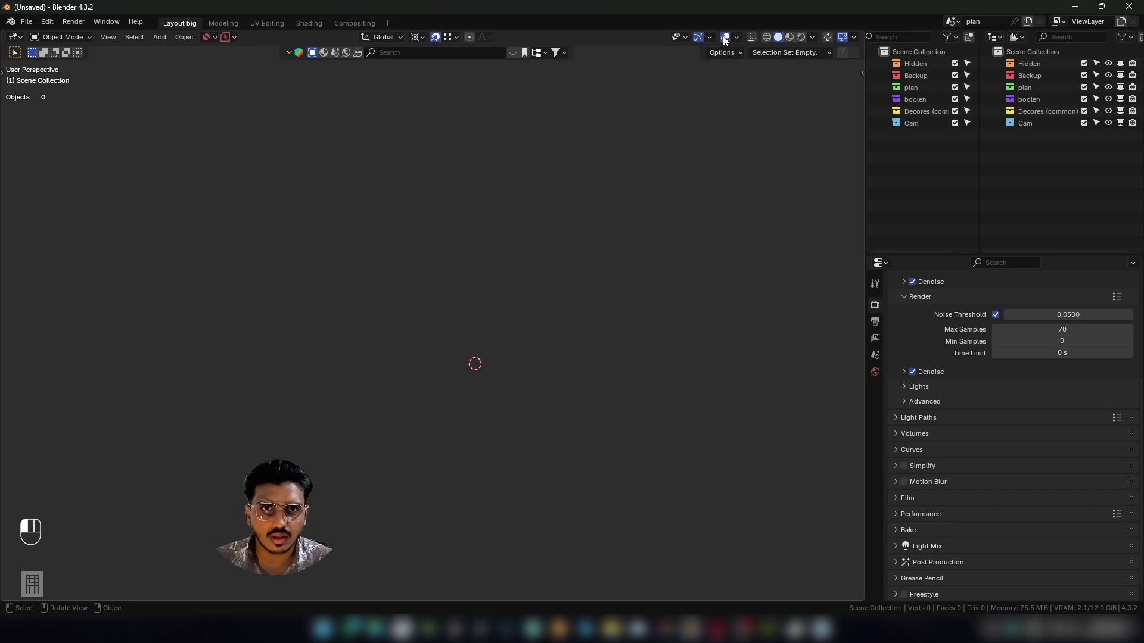
Show the empty scene in top orthographic view, turn off the Grid overlay, and return to a perspective view.
middle_click_drag(474, 216, 452, 290)
key("KP_7")
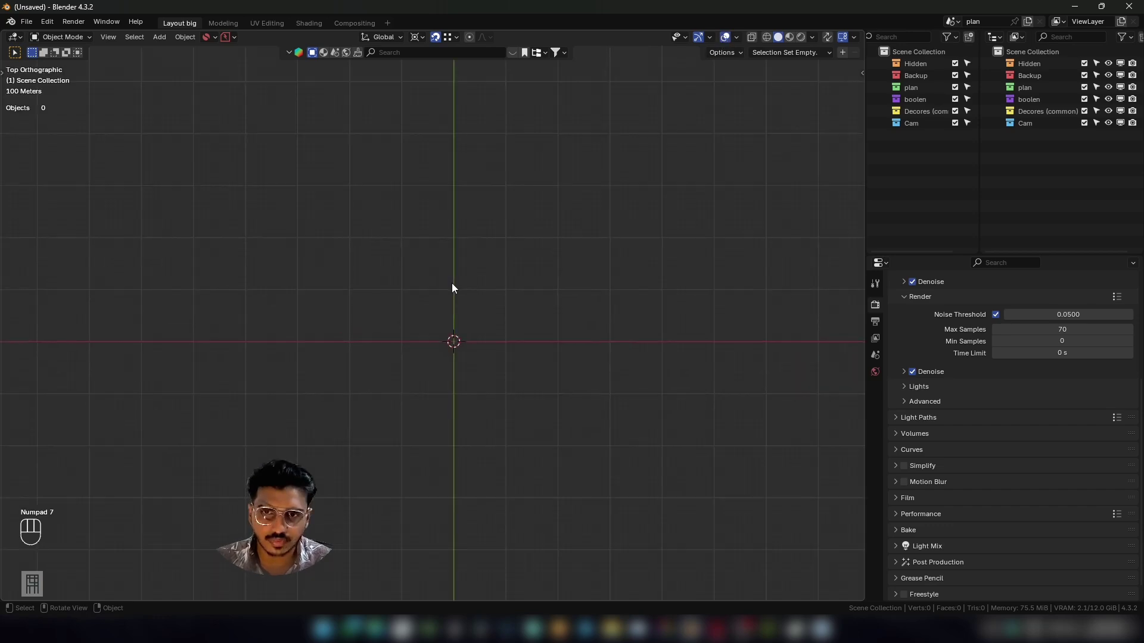
middle_click_drag(380, 336, 495, 370, "shift")
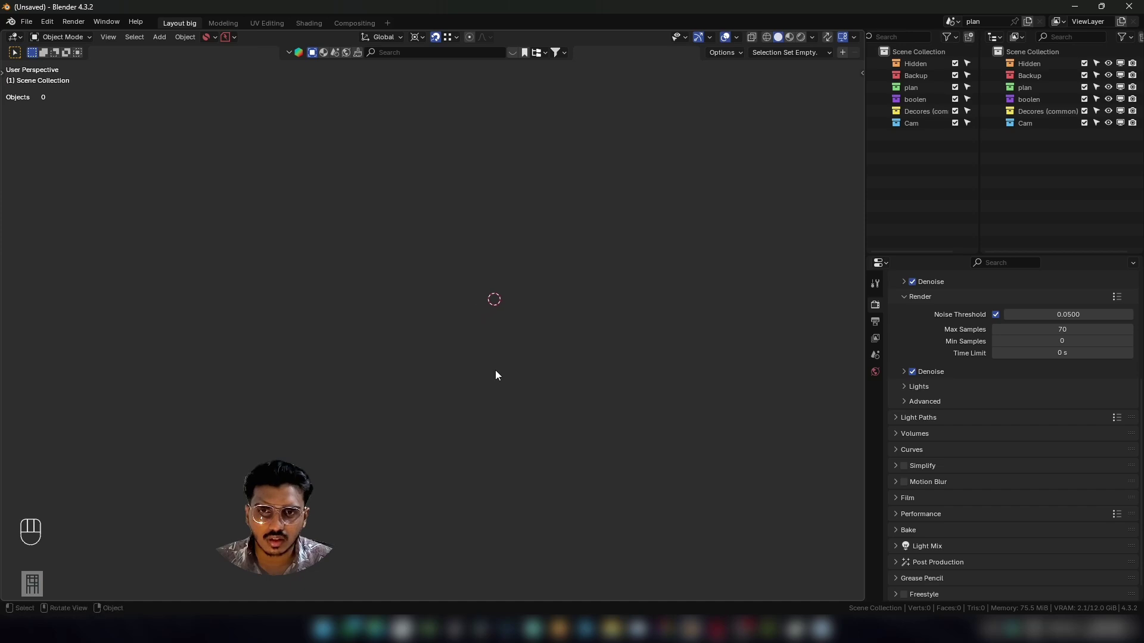
key("KP_7")
middle_click_drag(487, 290, 492, 338, "shift")
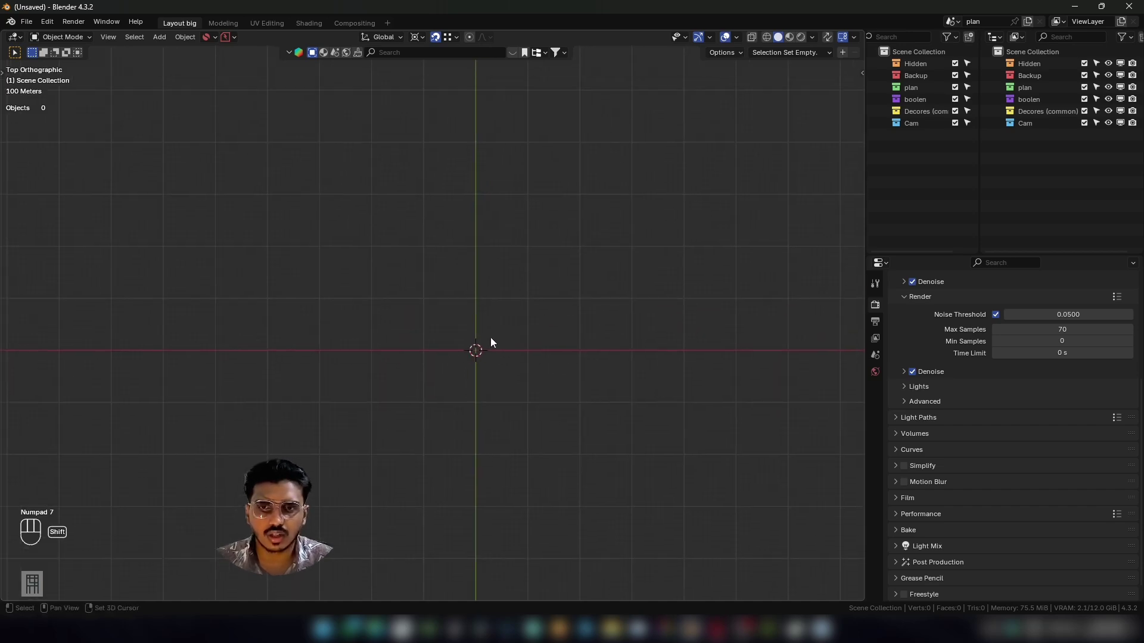
left_click(736, 37)
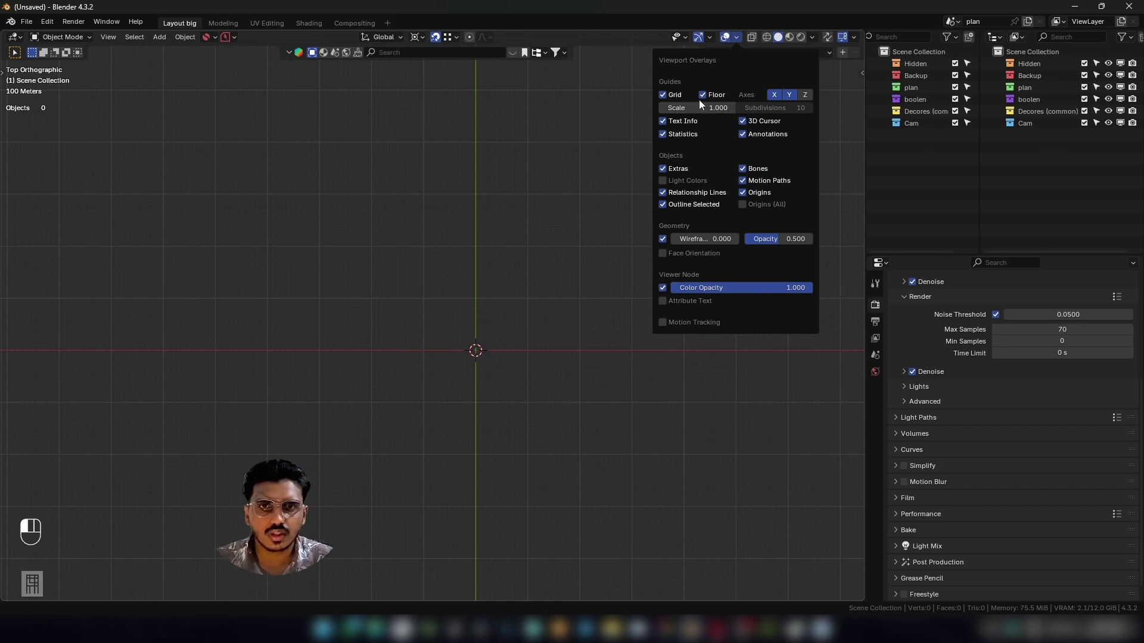
left_click(663, 95)
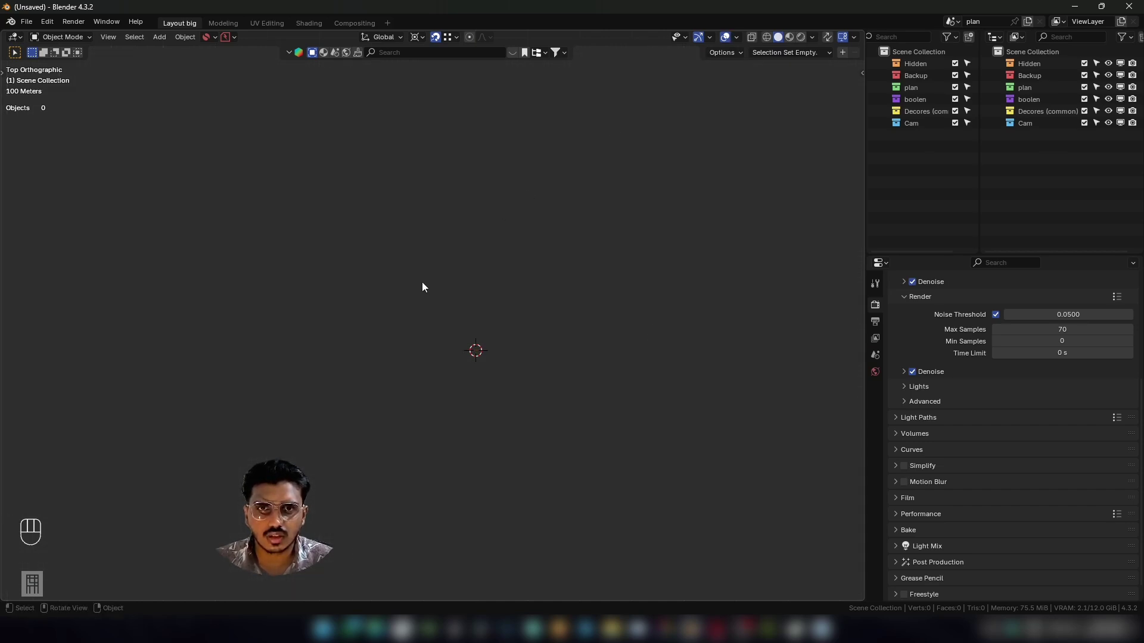
mouse_move(422, 281)
middle_mouse_down()
mouse_move(461, 194)
mouse_move(443, 205)
mouse_move(541, 283)
middle_mouse_up()
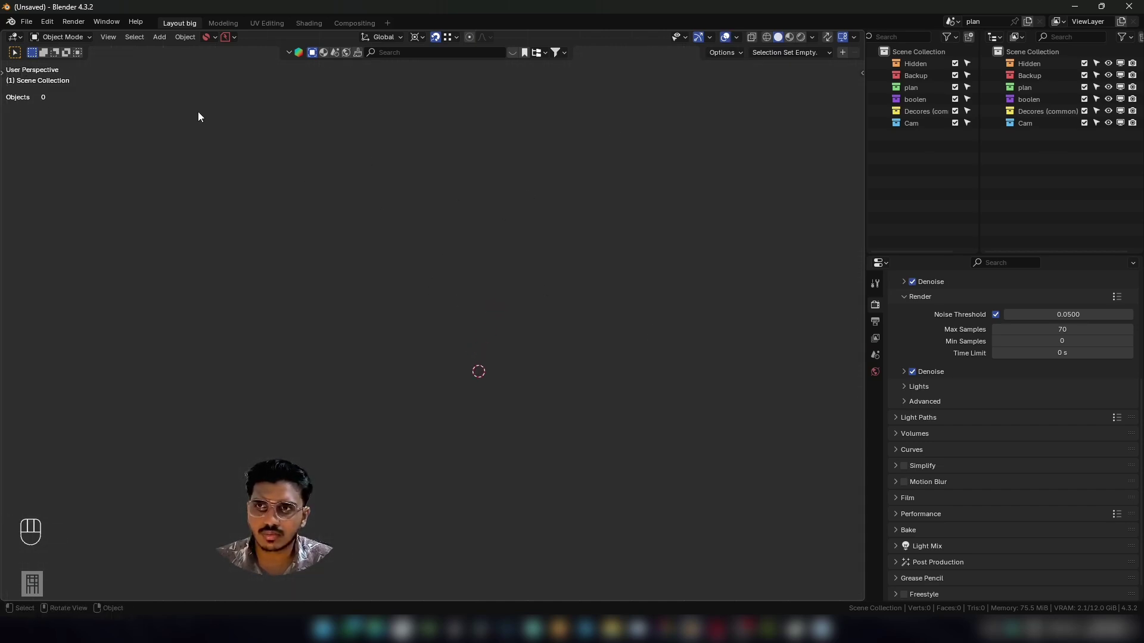
left_click(27, 21)
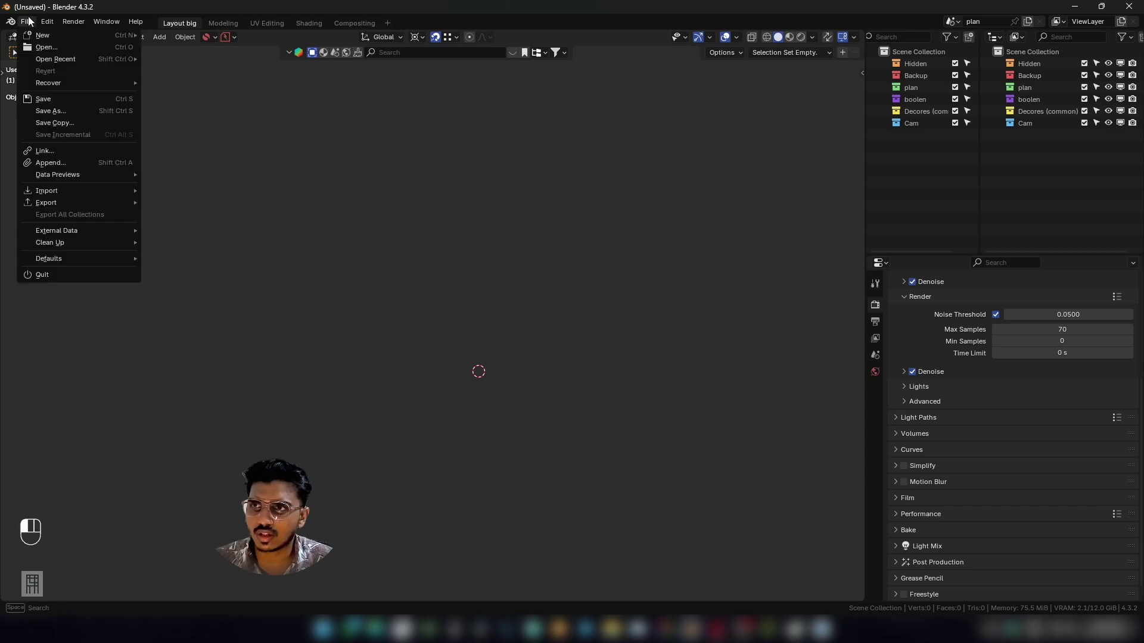
mouse_move(44, 204)
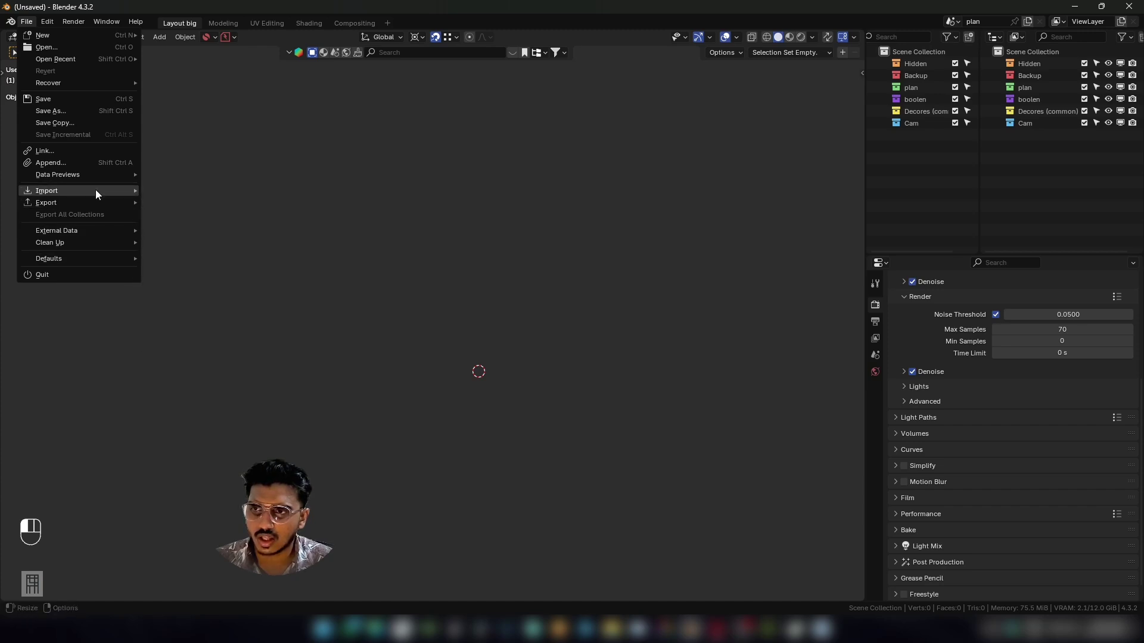
mouse_move(95, 190)
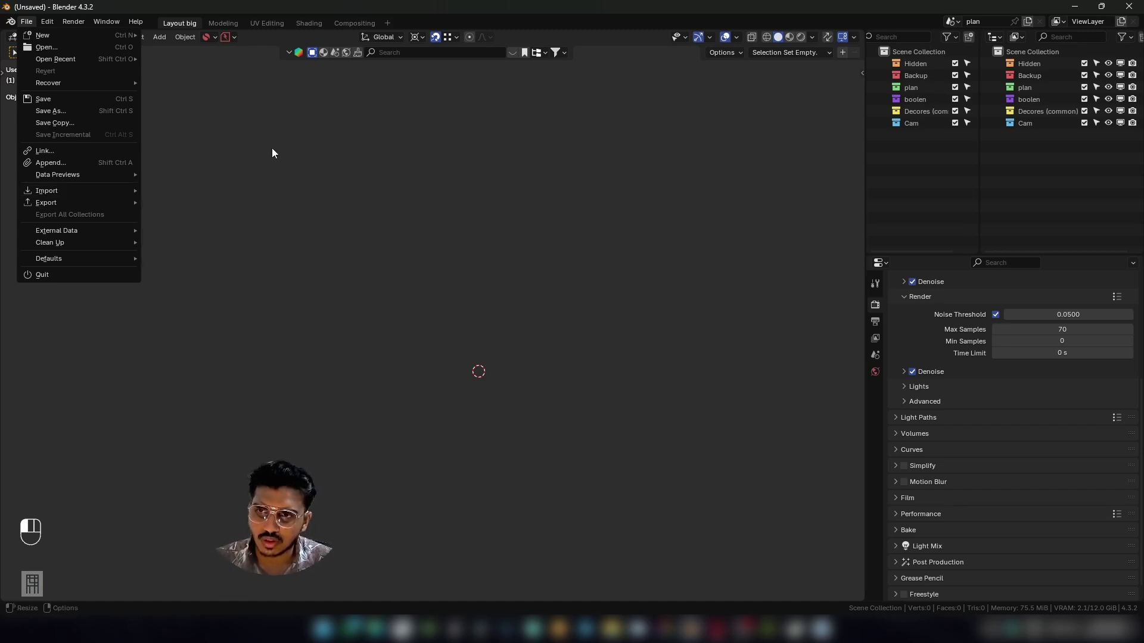
left_click(247, 138)
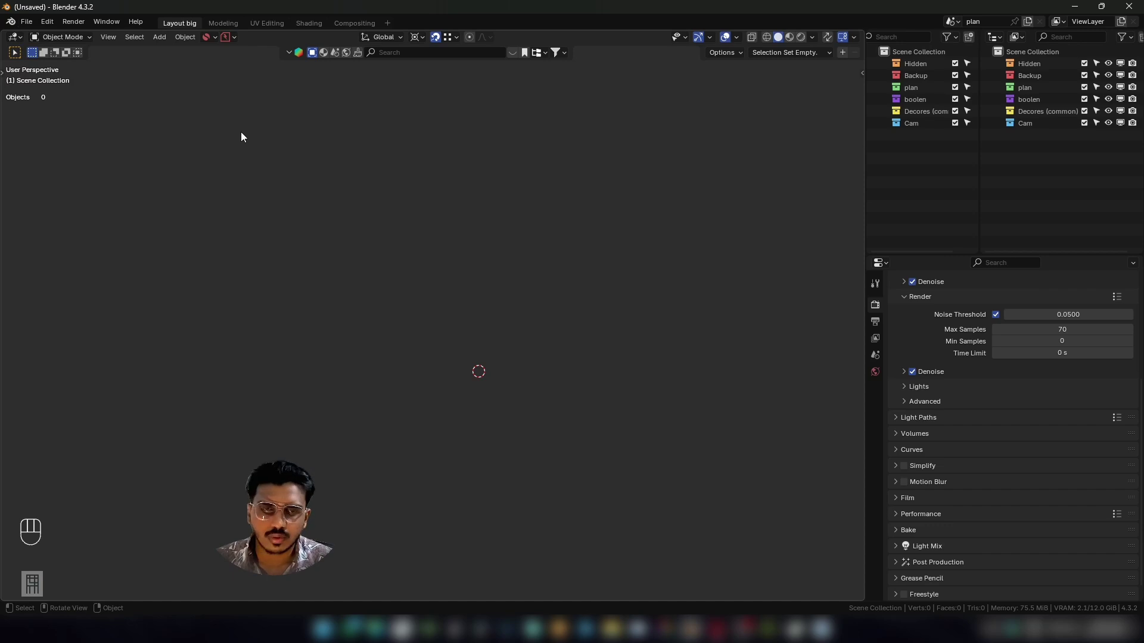
Open the add-on preferences and start installing an add-on from disk.
left_click(47, 22)
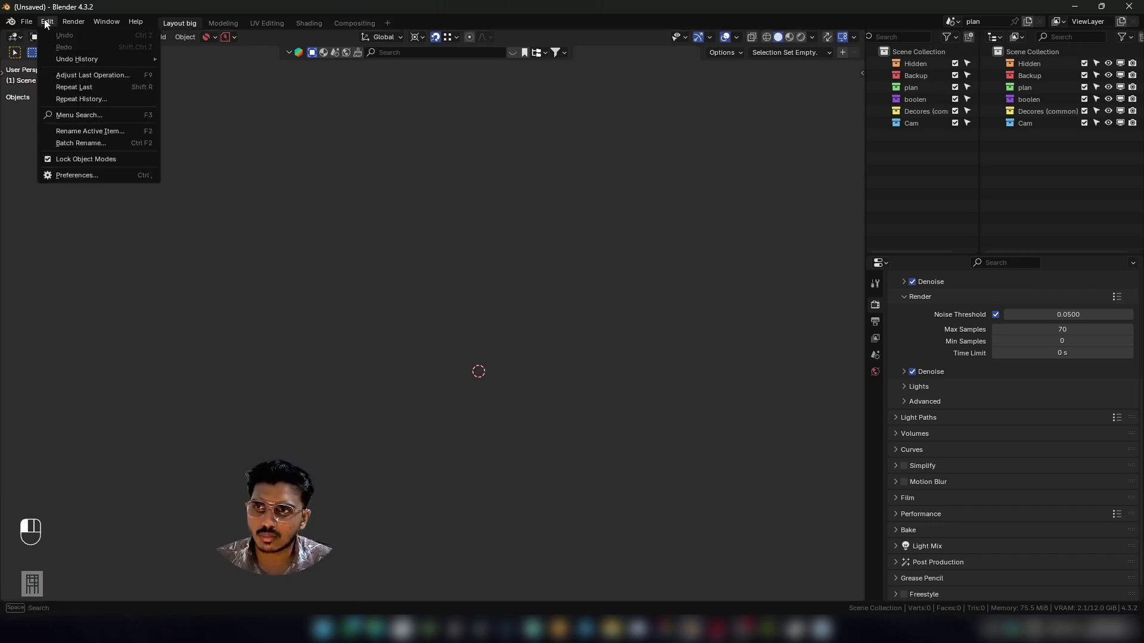
left_click(59, 175)
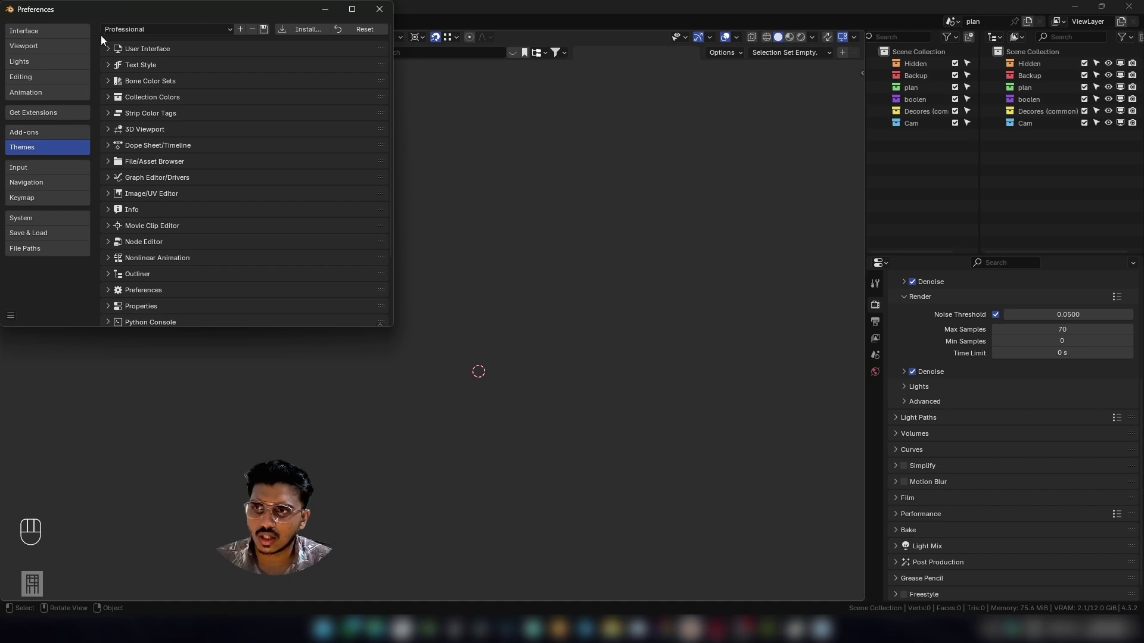
left_click_drag(117, 6, 263, 29)
left_click(202, 155)
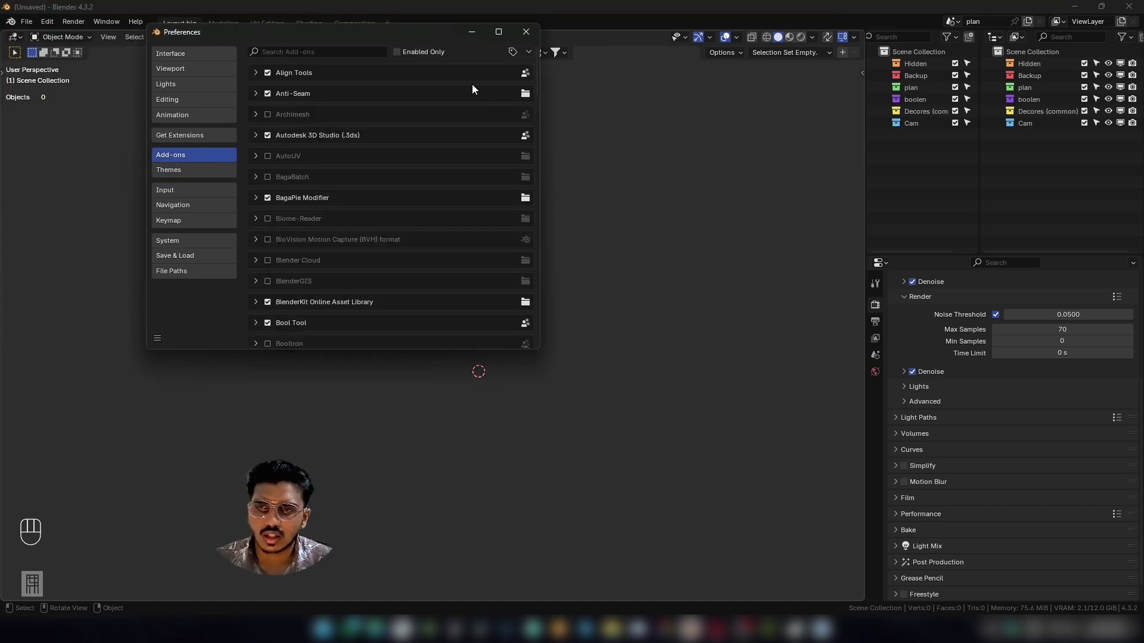
left_click(529, 52)
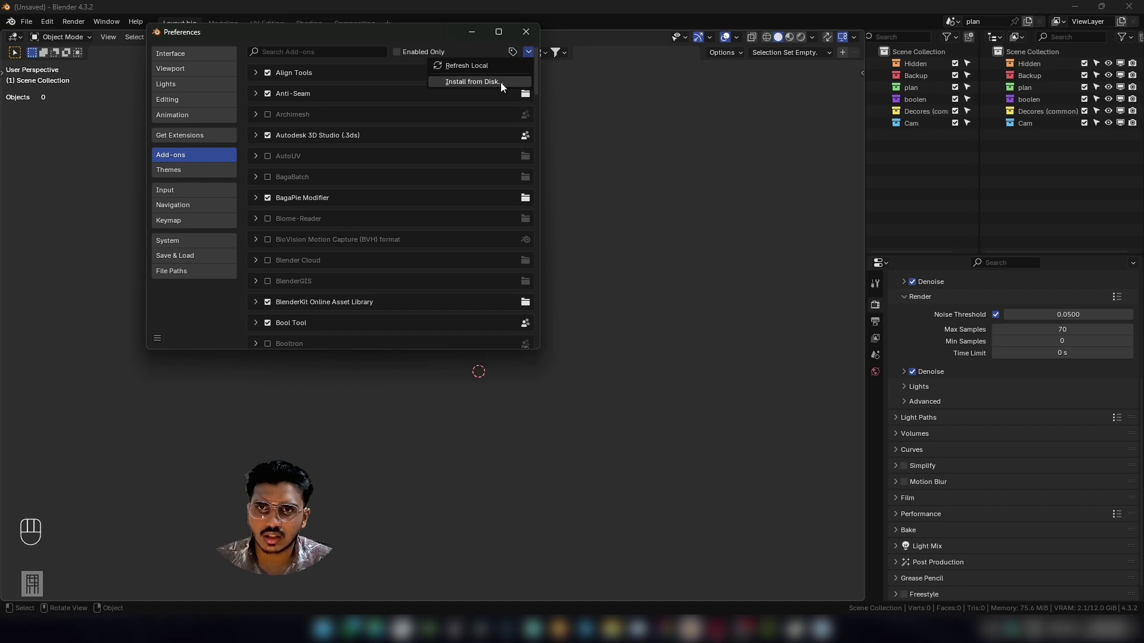
left_click(528, 52)
left_click(529, 52)
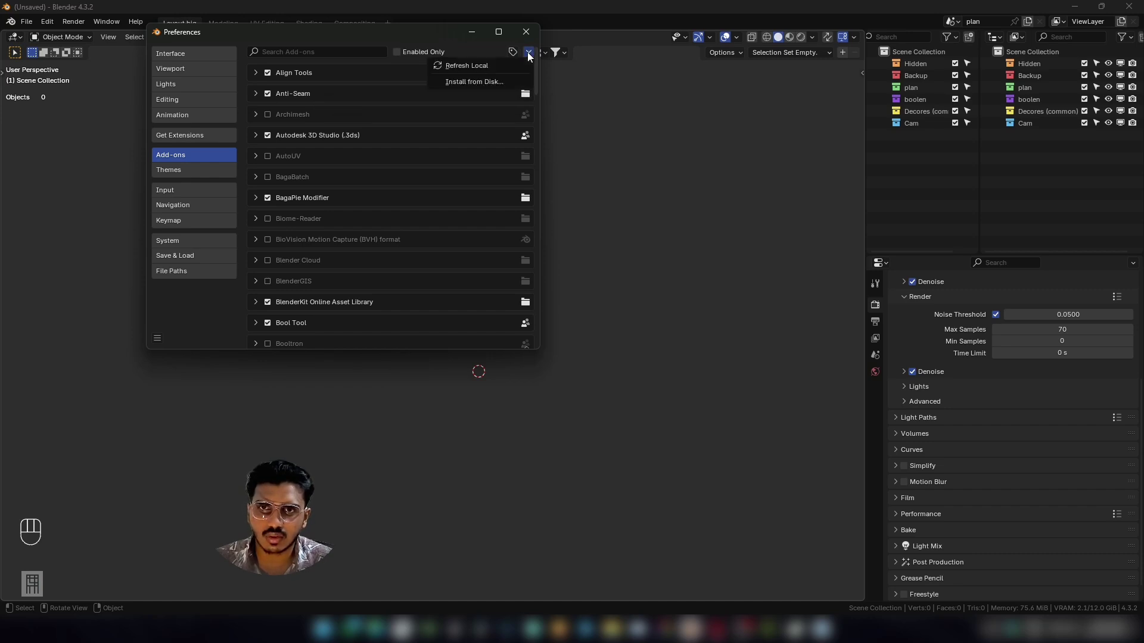
left_click(458, 82)
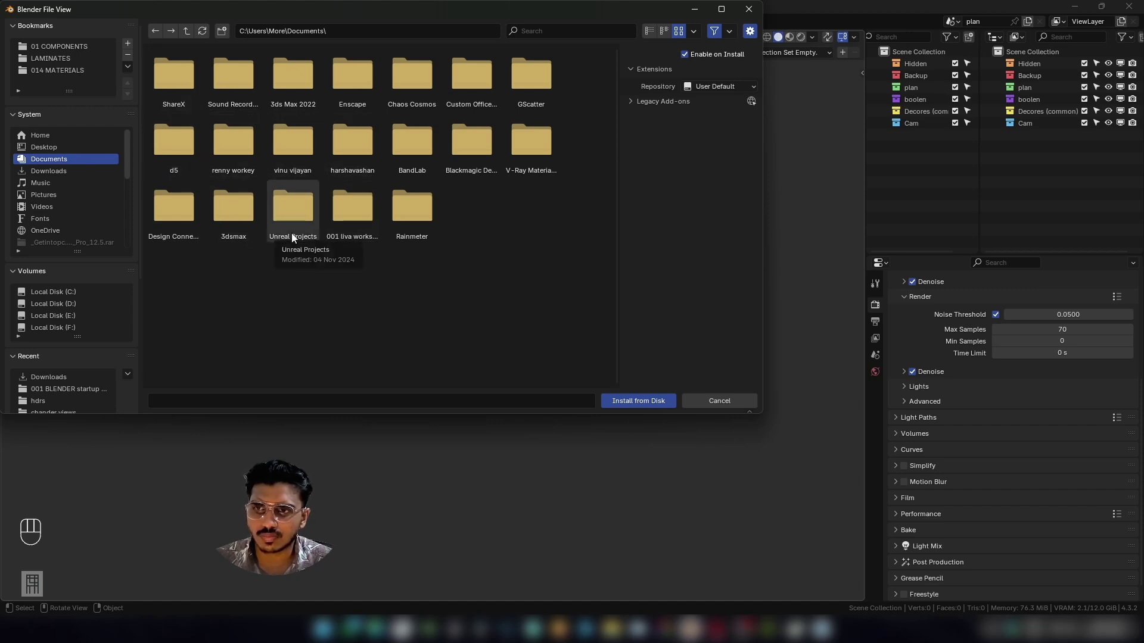
Look through the "001 BLENDER startup & ADDONS" folder for a SketchUp importer add-on archive.
left_click(78, 392)
scroll(293, 202, "down", 2)
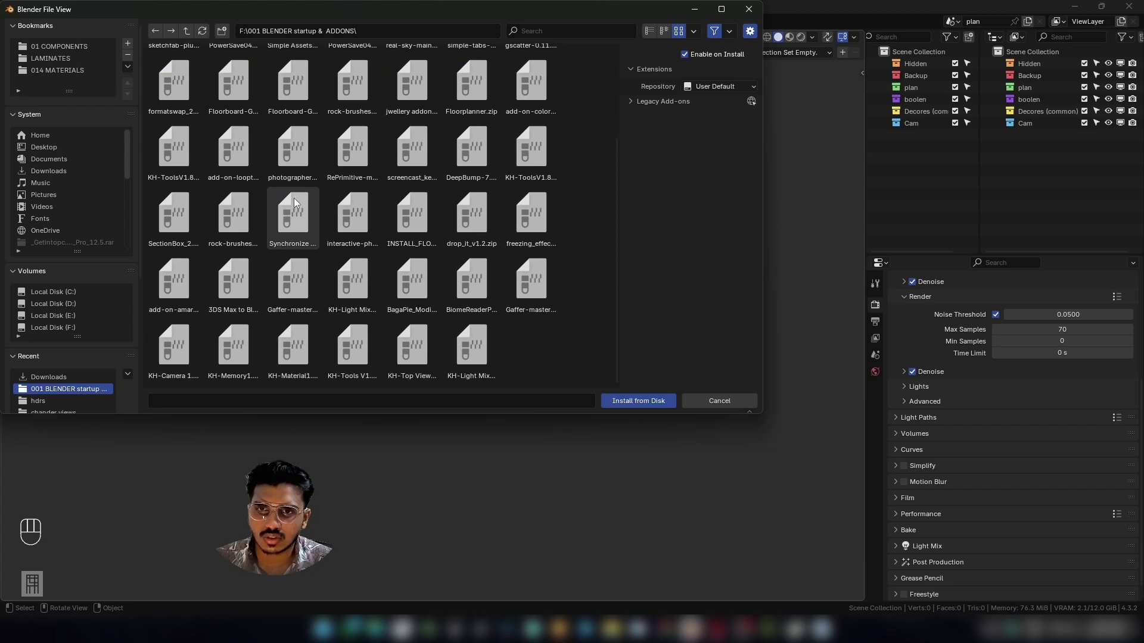
scroll(294, 198, "up", 4)
scroll(294, 198, "down", 3)
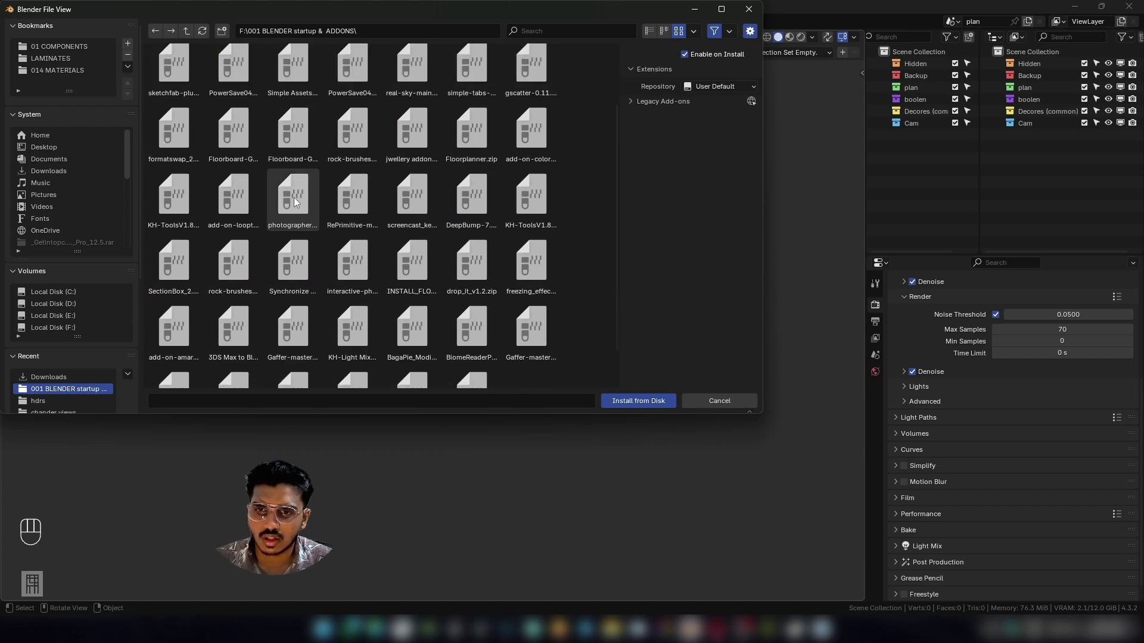
scroll(296, 203, "up", 1)
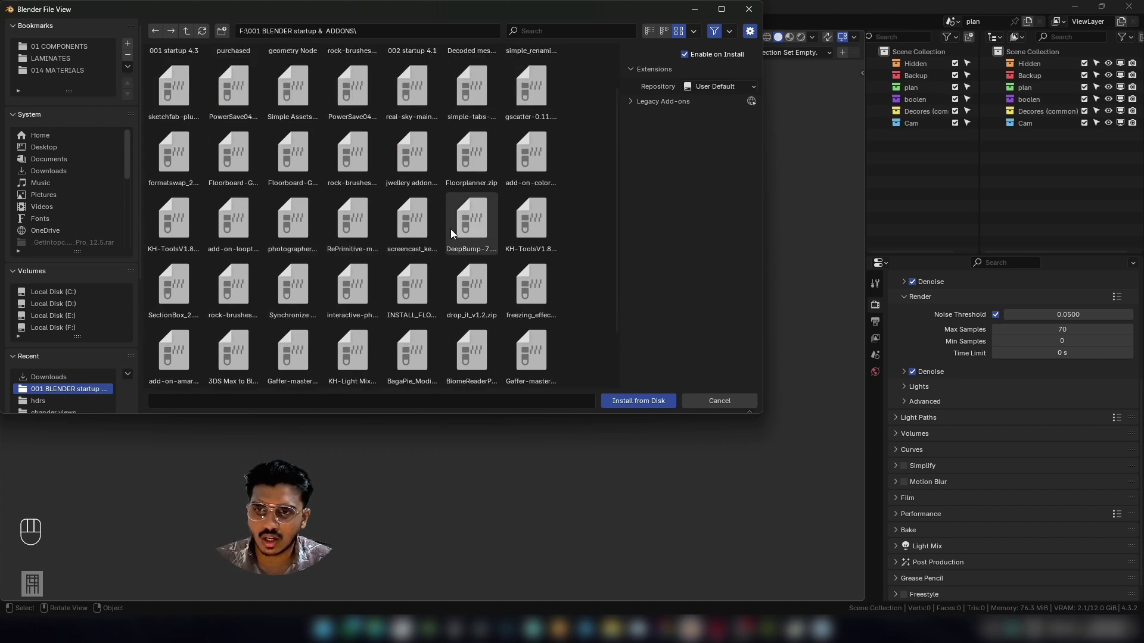
scroll(225, 219, "up", 2)
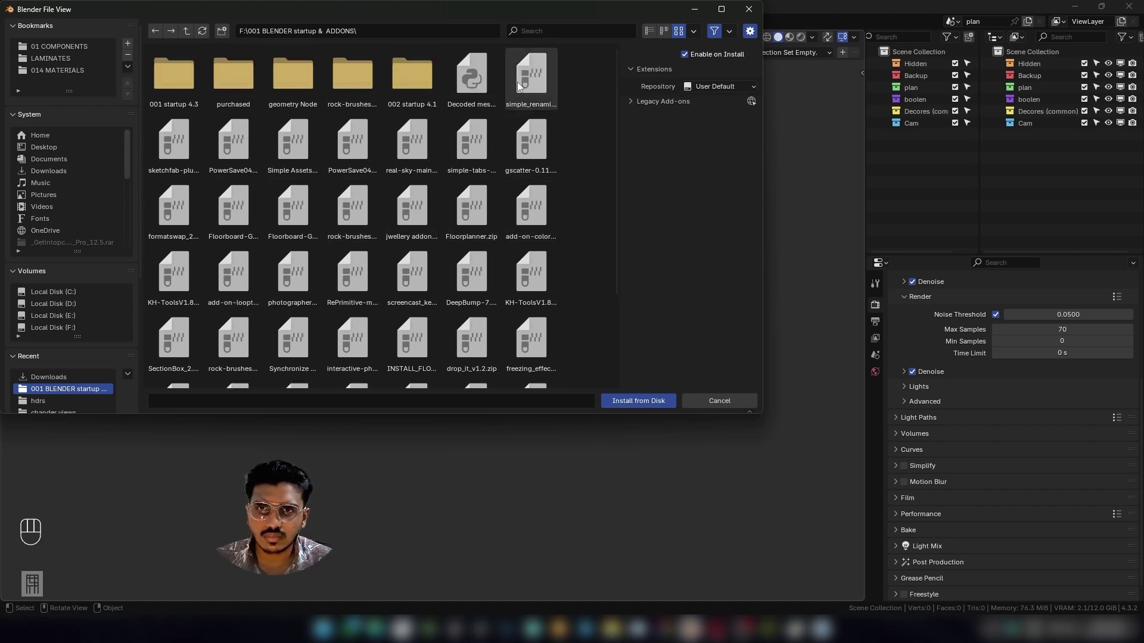
scroll(452, 225, "down", 2)
scroll(417, 225, "down", 3)
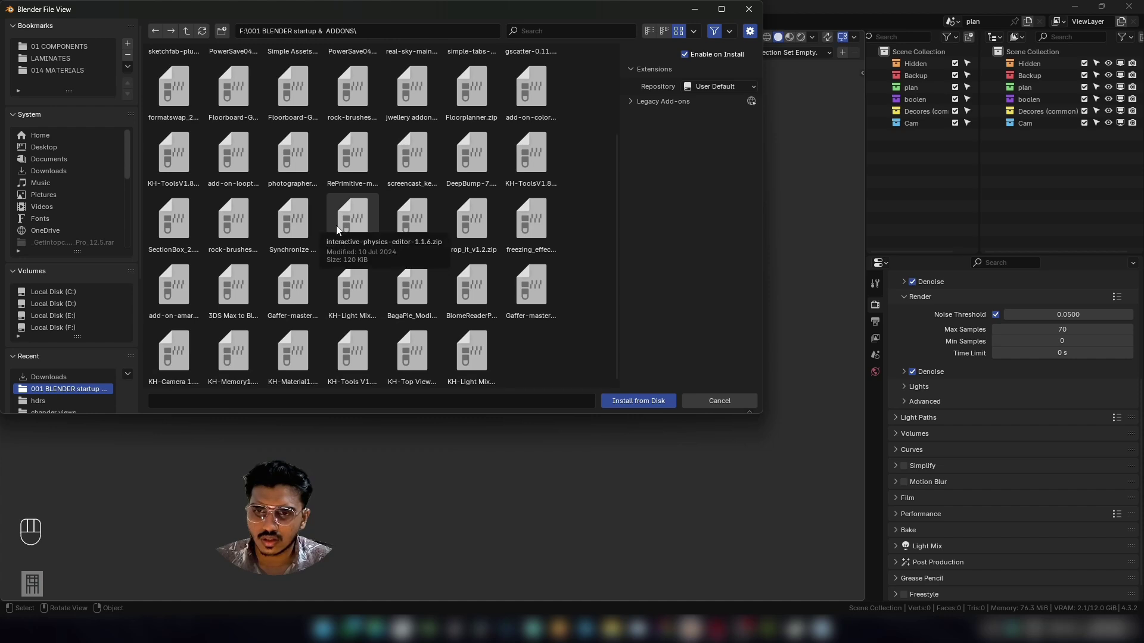
scroll(336, 226, "up", 1)
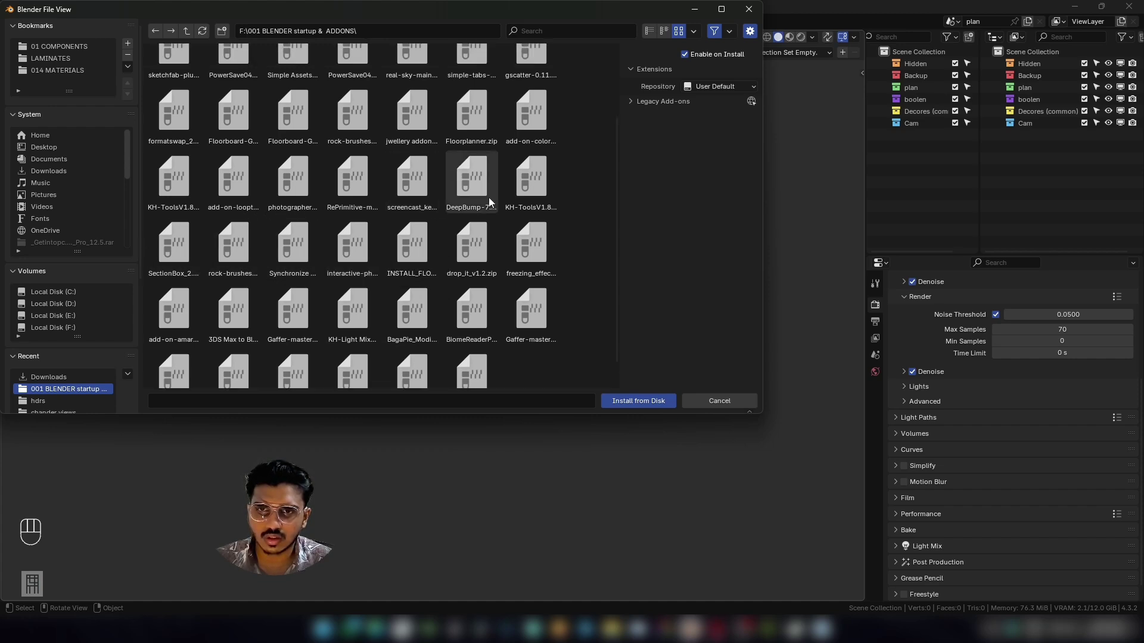
scroll(354, 202, "up", 4)
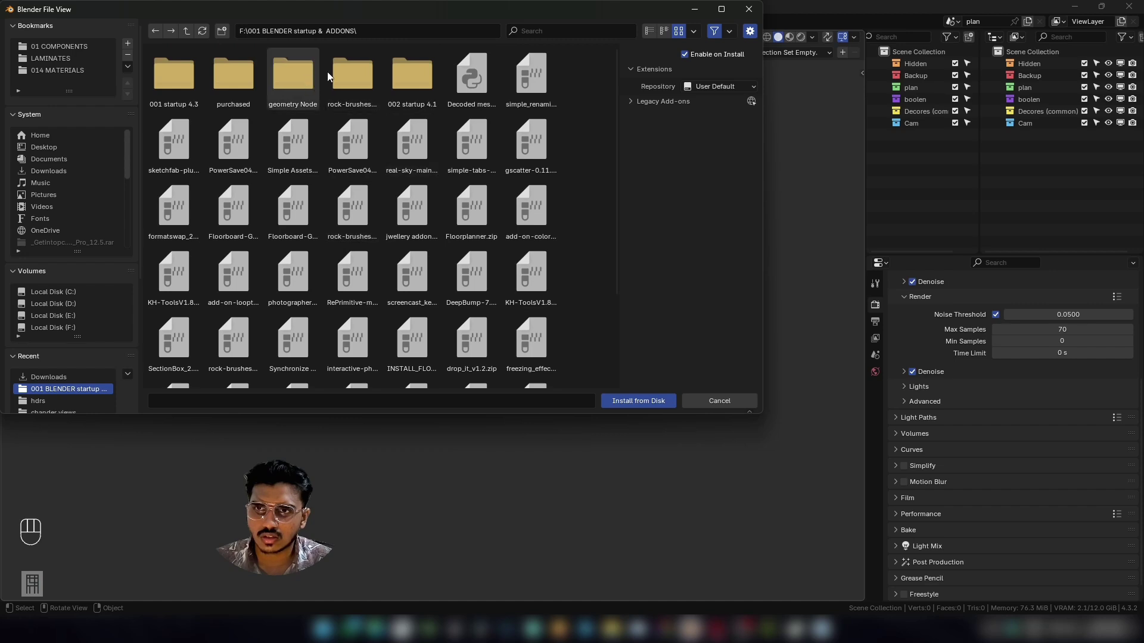
Filter the add-ons folder's files by "sk" to find the SketchUp importer.
type("st")
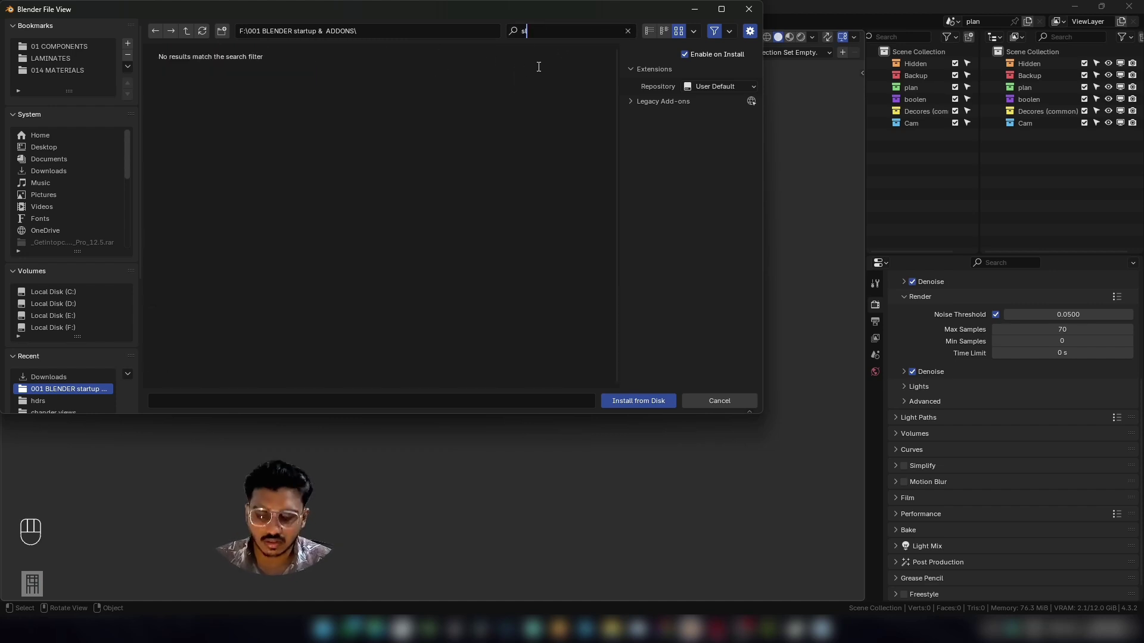
key("BackSpace")
type("k")
key("Return")
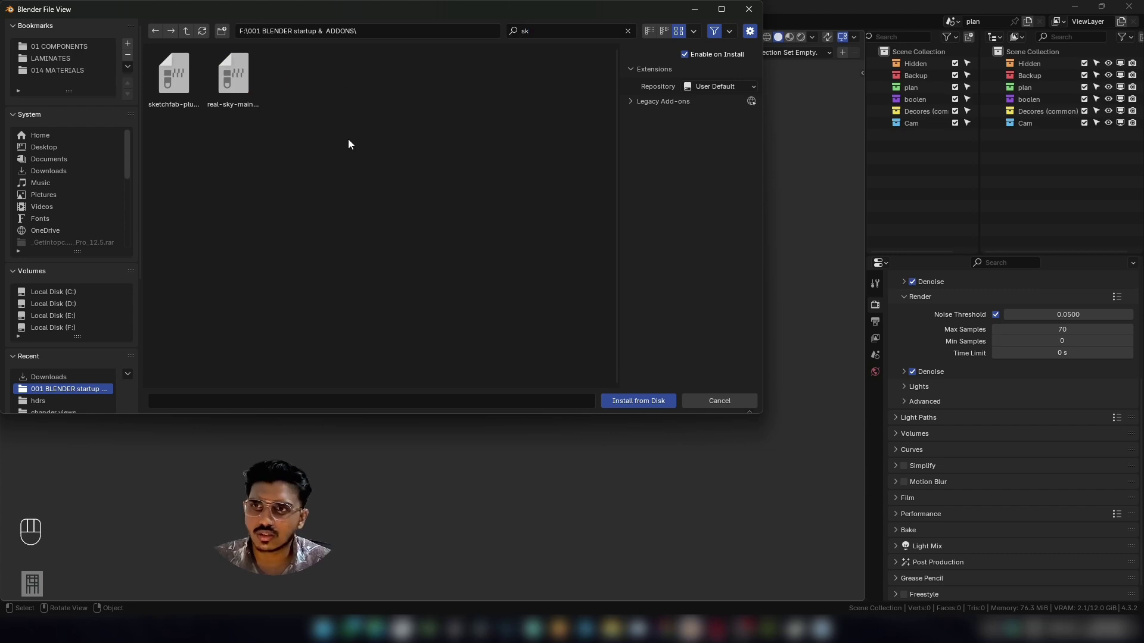
Check the Downloads folder for the add-on archive, abandon the disk installation and close the preferences.
left_click(77, 170)
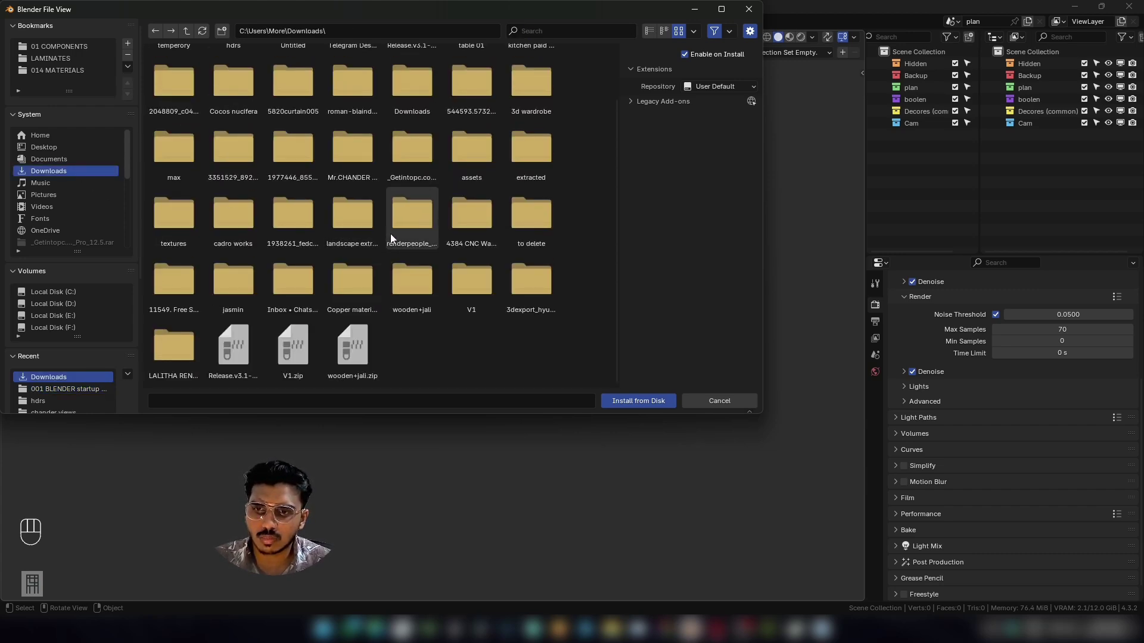
left_click(67, 170)
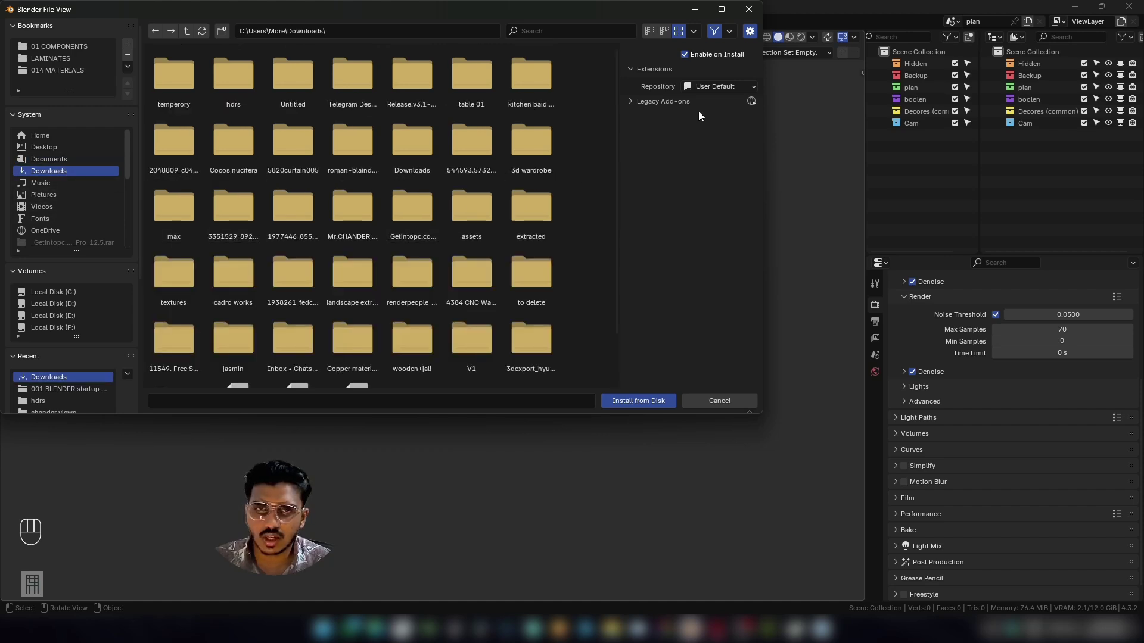
left_click(745, 16)
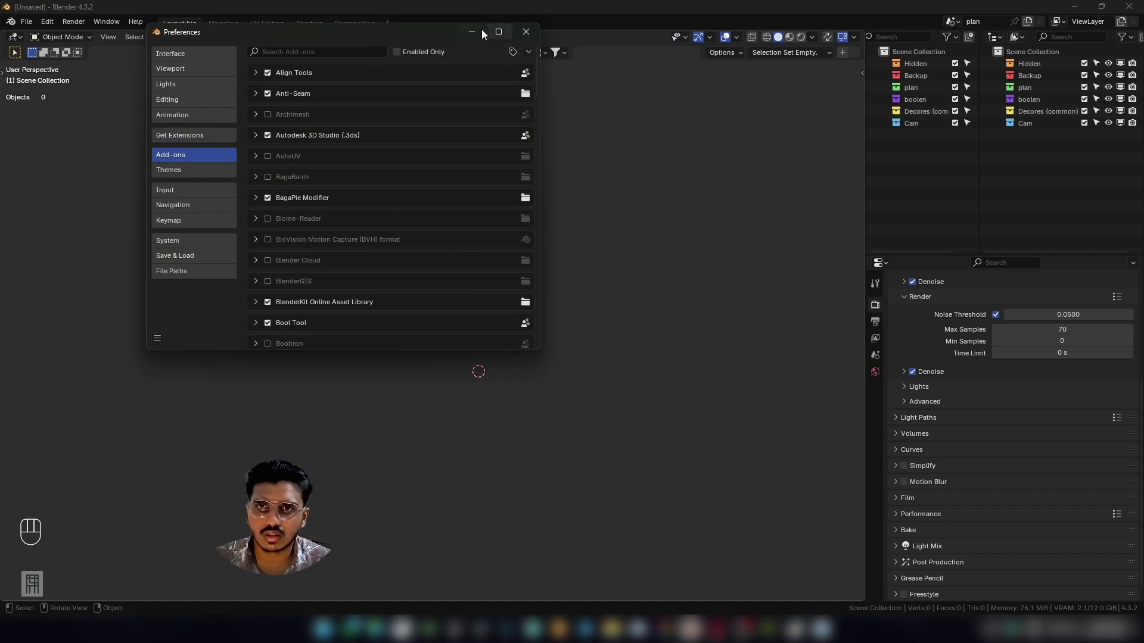
left_click(526, 32)
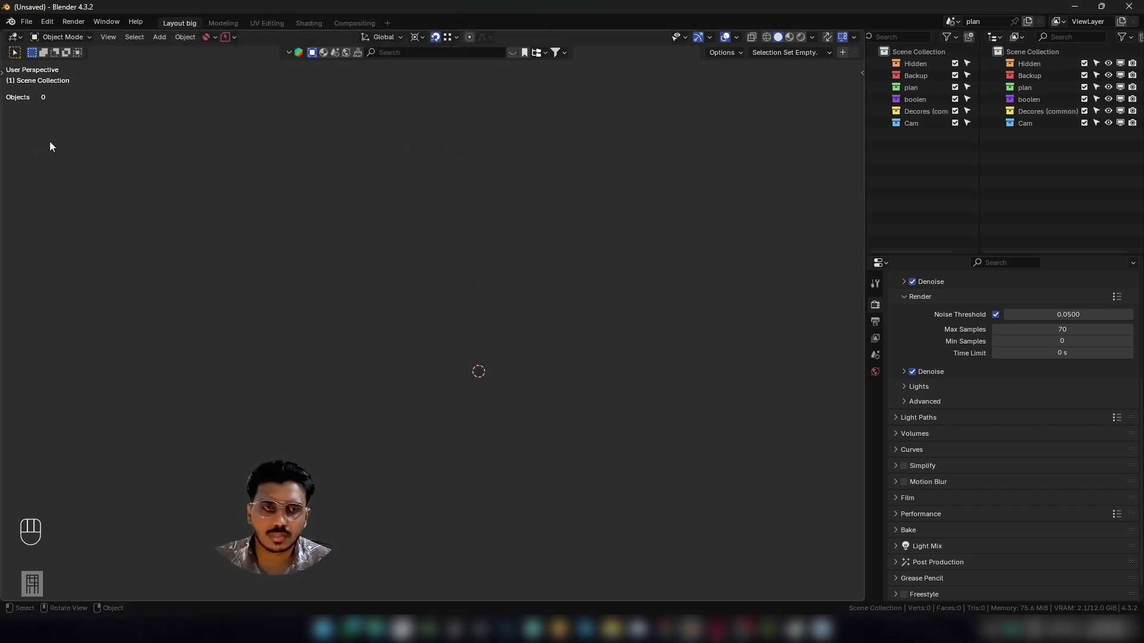
middle_click_drag(476, 266, 475, 230, "shift")
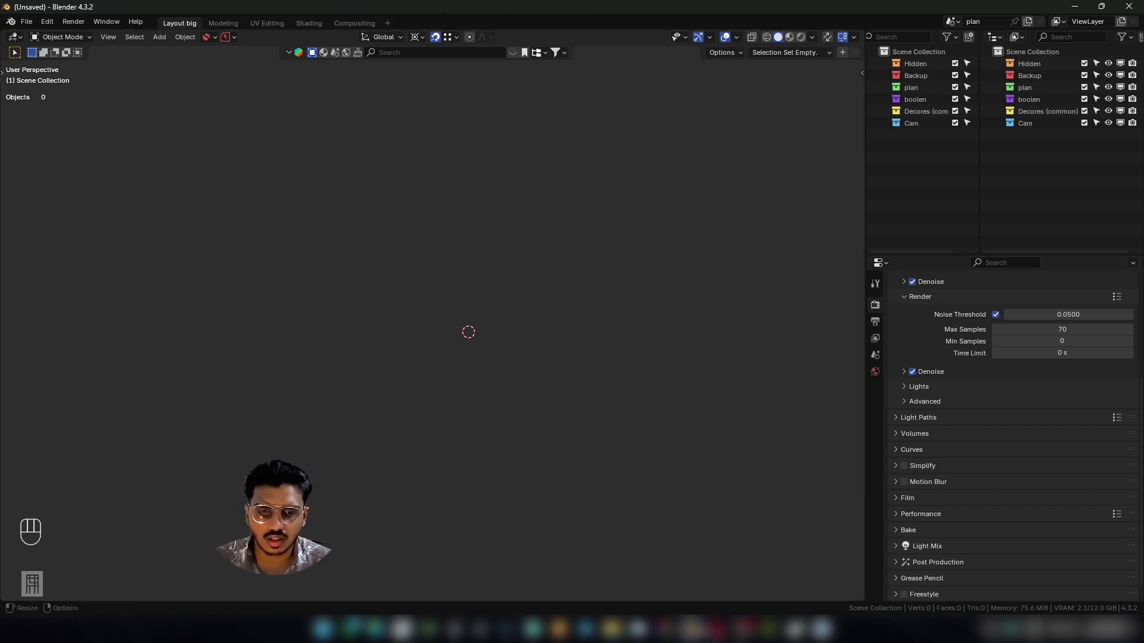
Switch to the Opera browser and search the web for "blender sketchup importer" in a new tab.
left_click(691, 629)
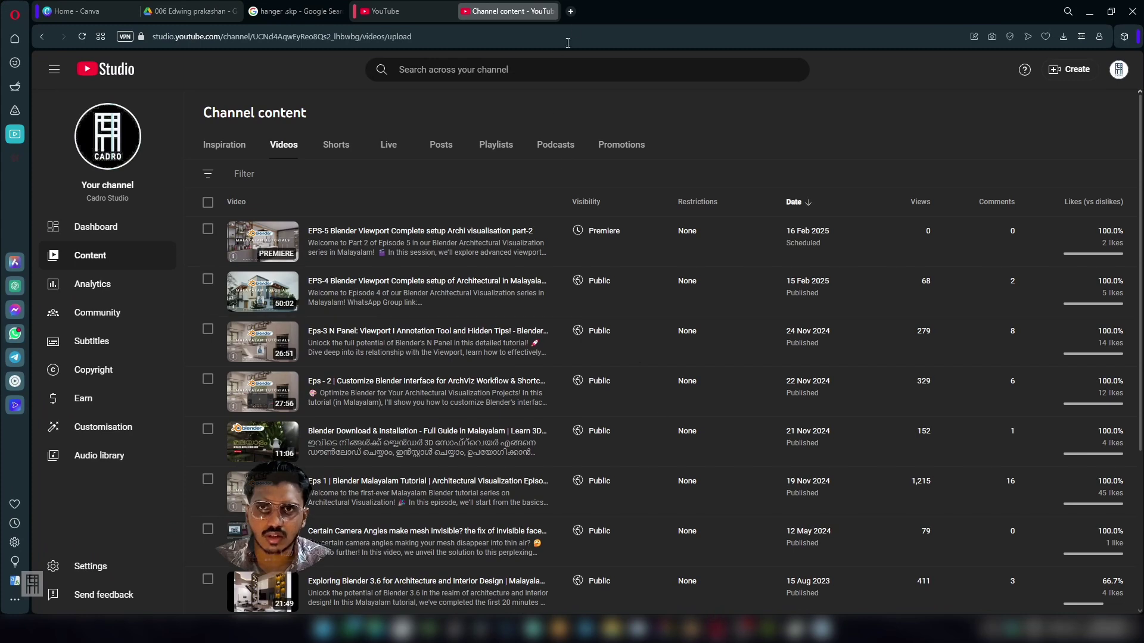
left_click(570, 11)
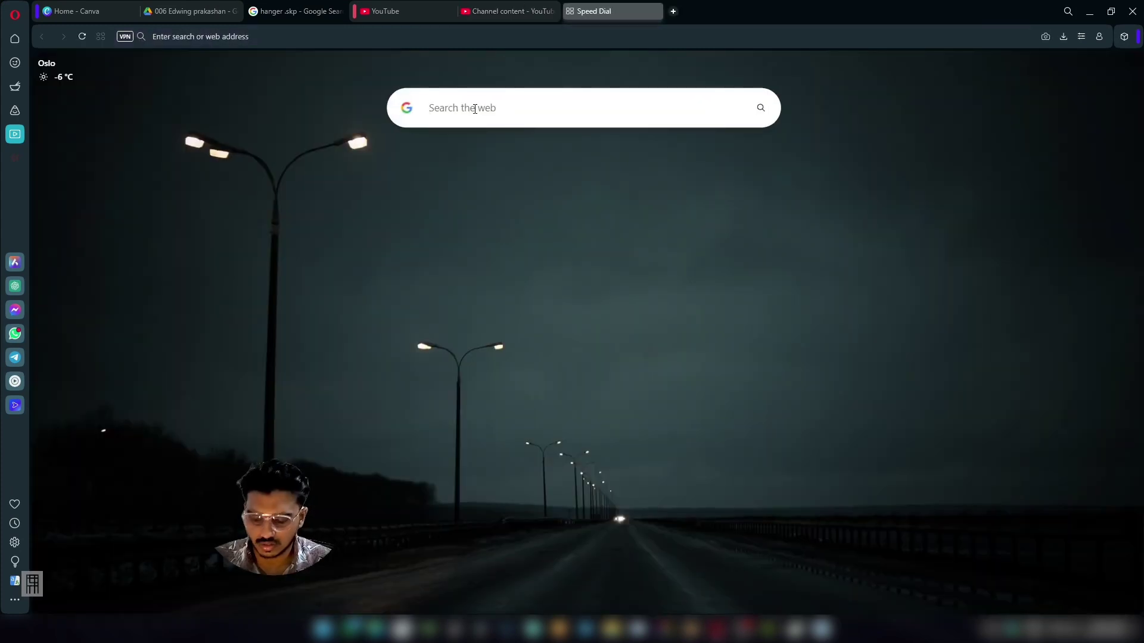
type("bk")
key("BackSpace")
type("l")
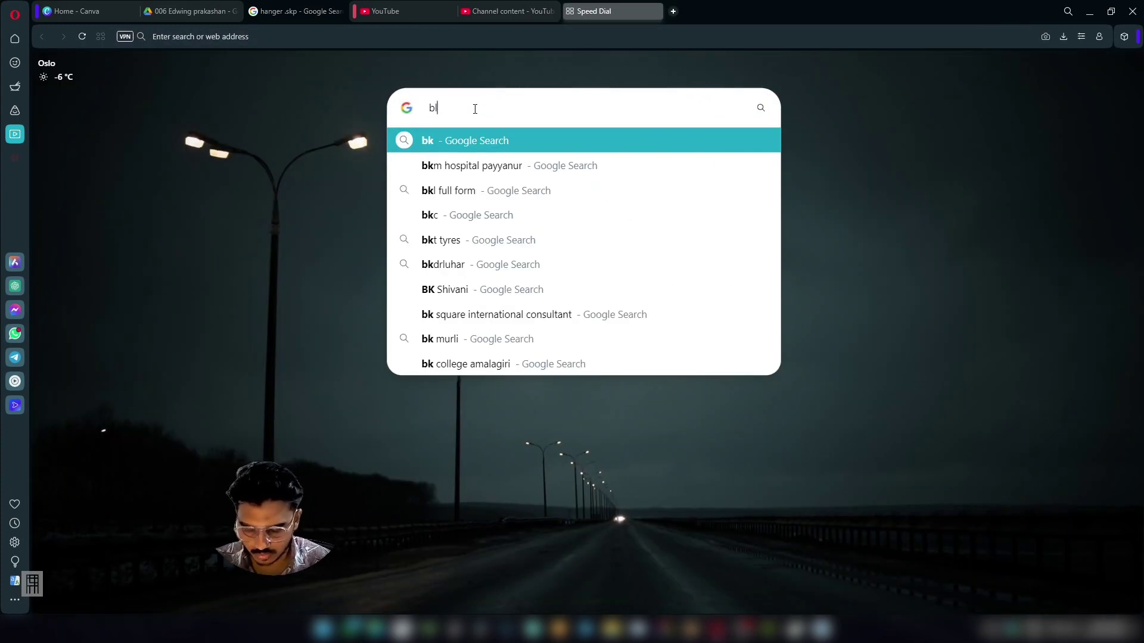
type("ender t")
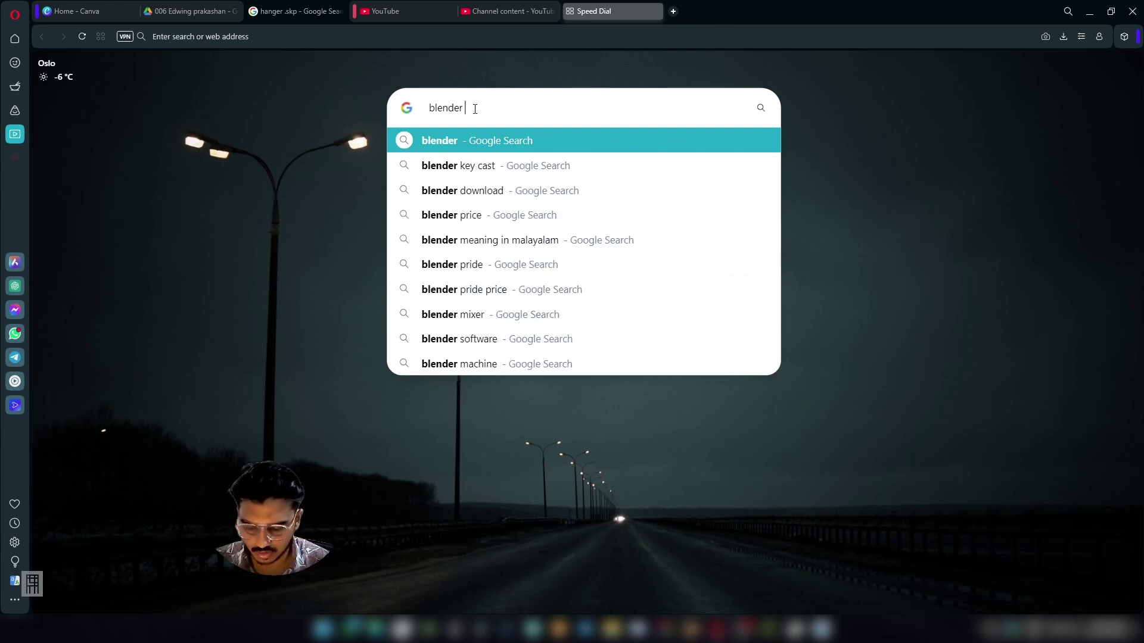
type("sketchu")
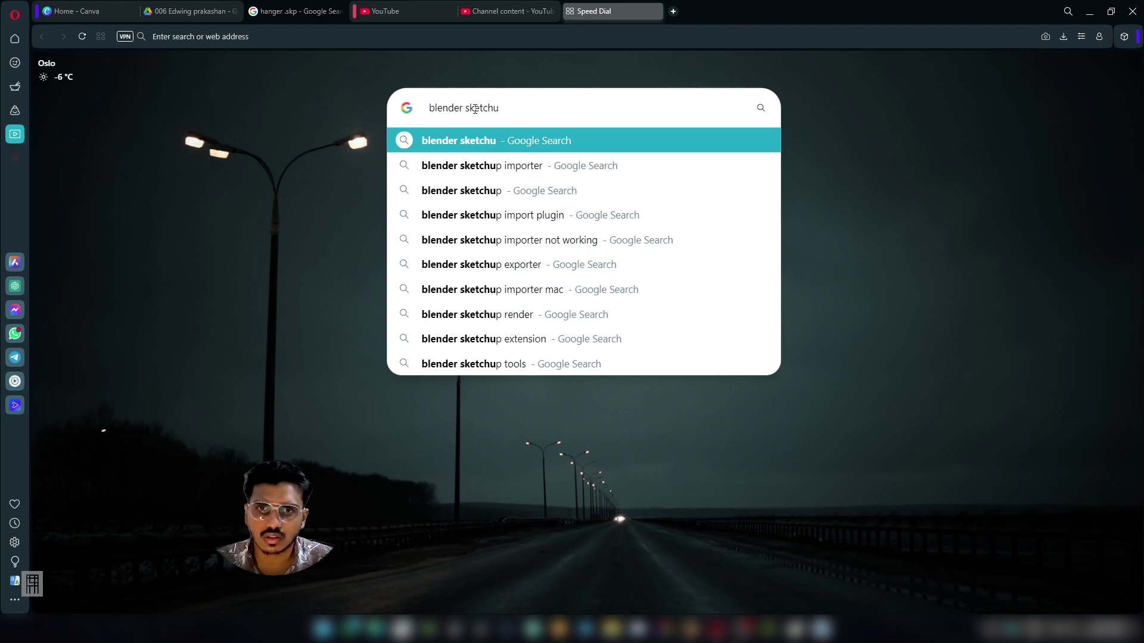
left_click(499, 176)
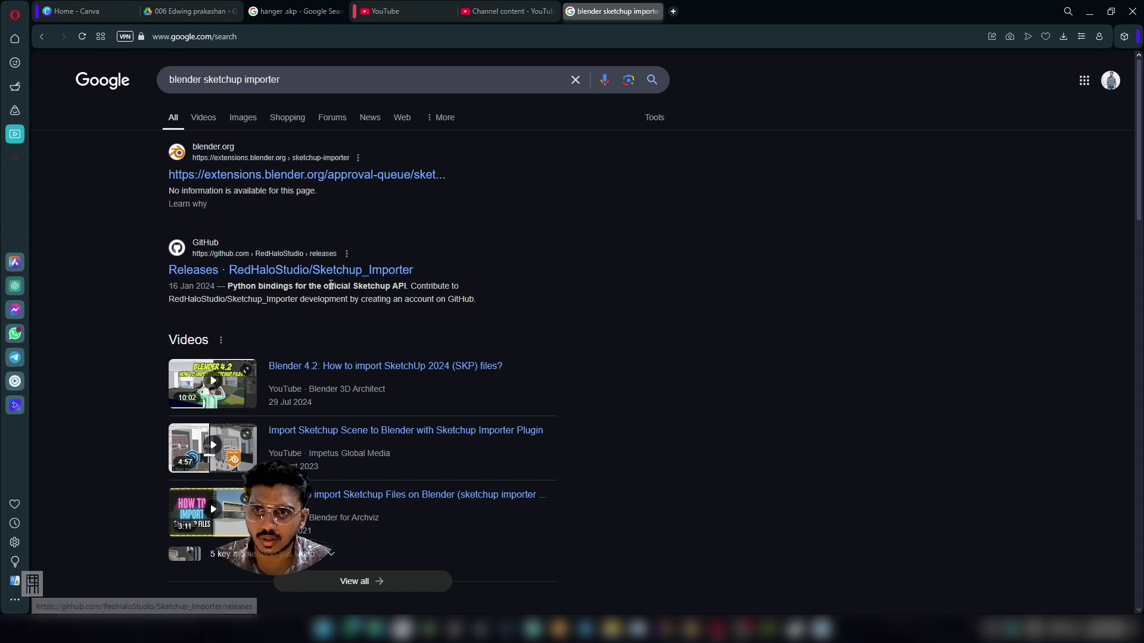
Download sketchup_importer.zip of Sketchup Importer 0.23.2 from RedHaloStudio's GitHub releases into Downloads and return to Blender.
left_click(356, 273)
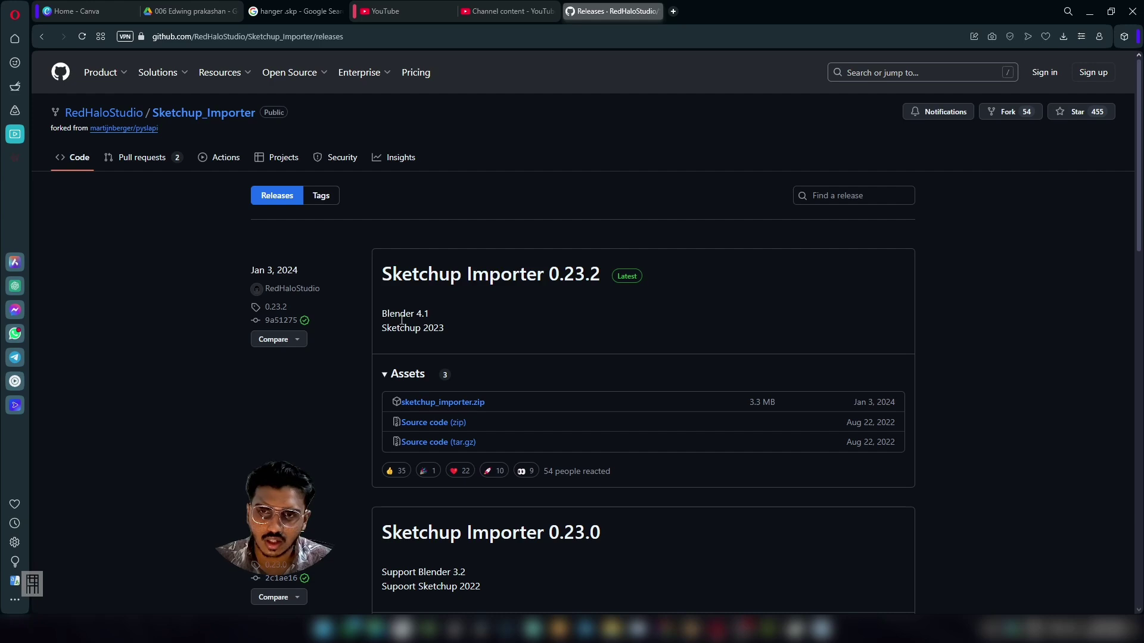
scroll(417, 327, "down", 1)
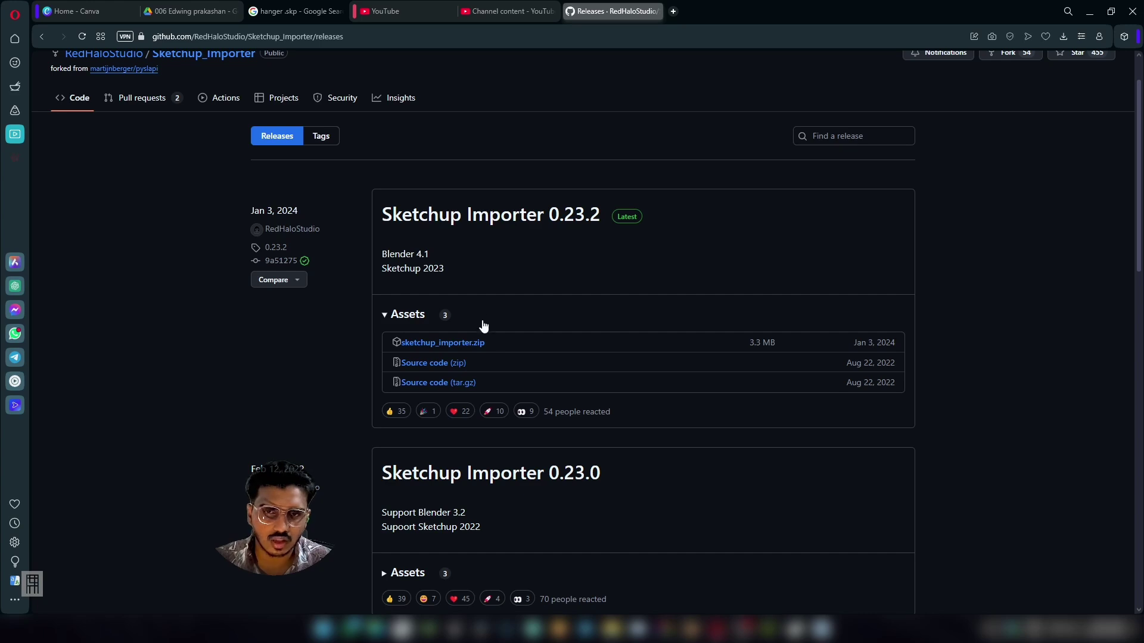
left_click(442, 344)
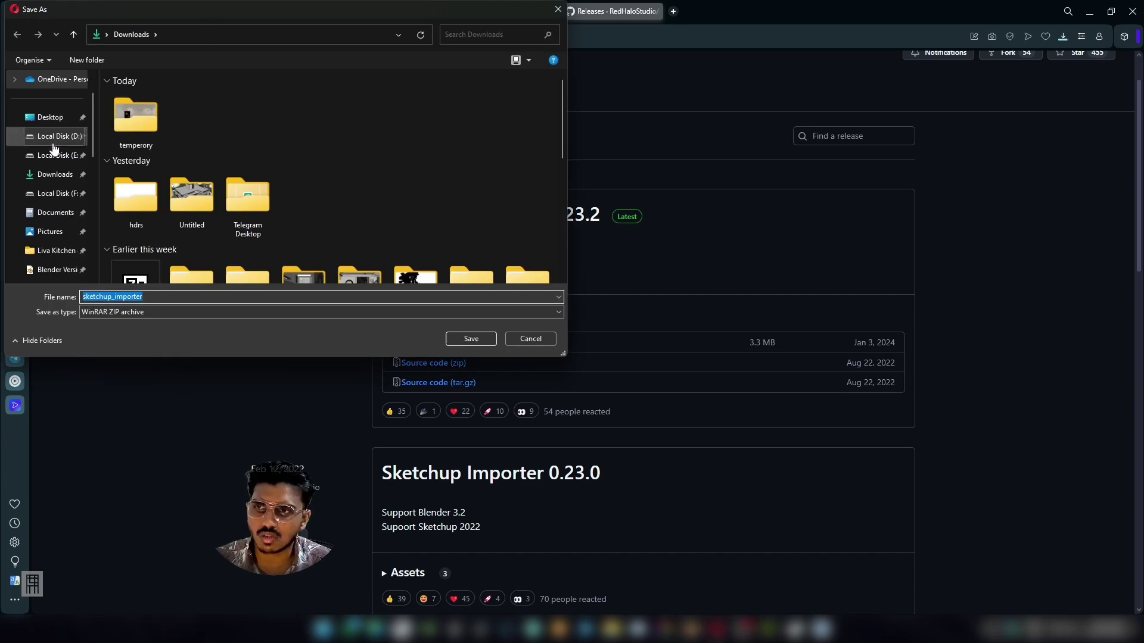
left_click(47, 181)
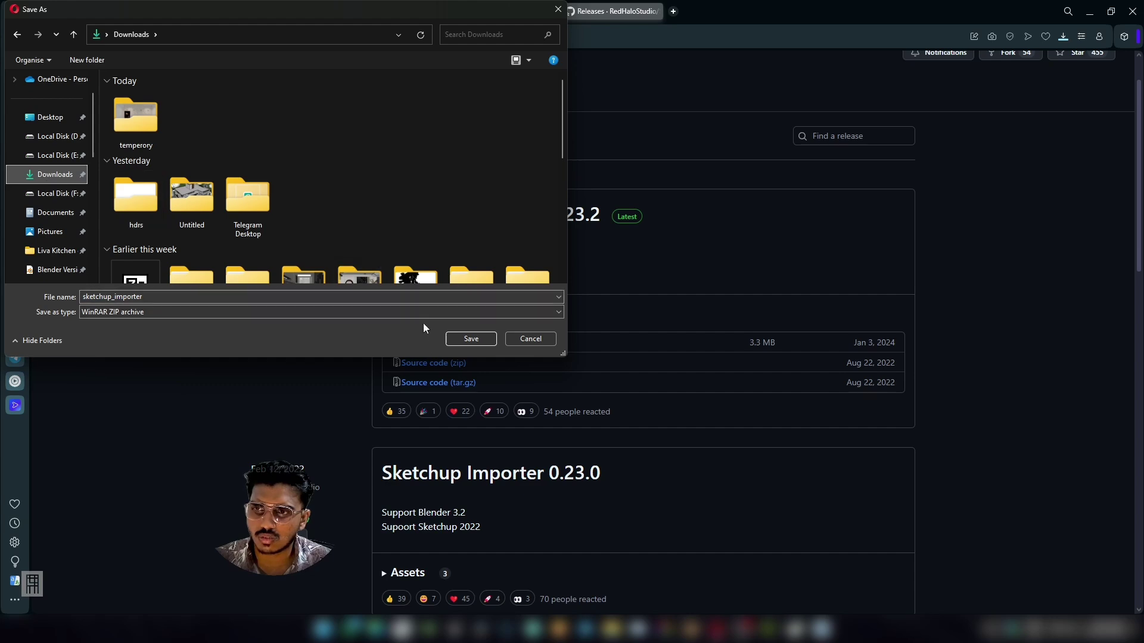
left_click(458, 339)
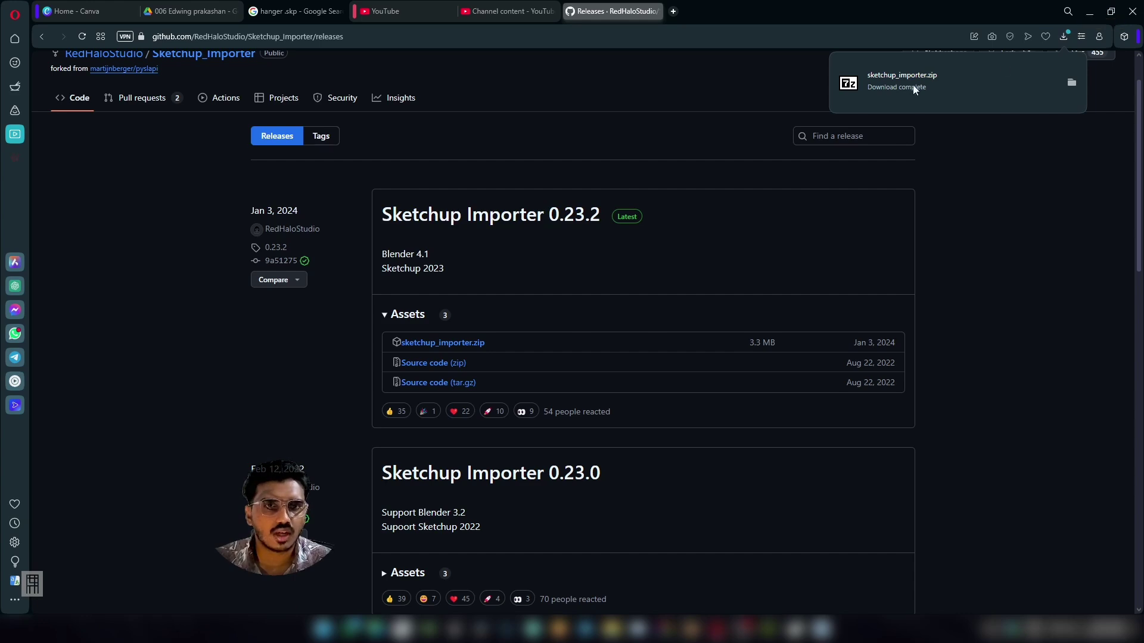
left_click(1090, 11)
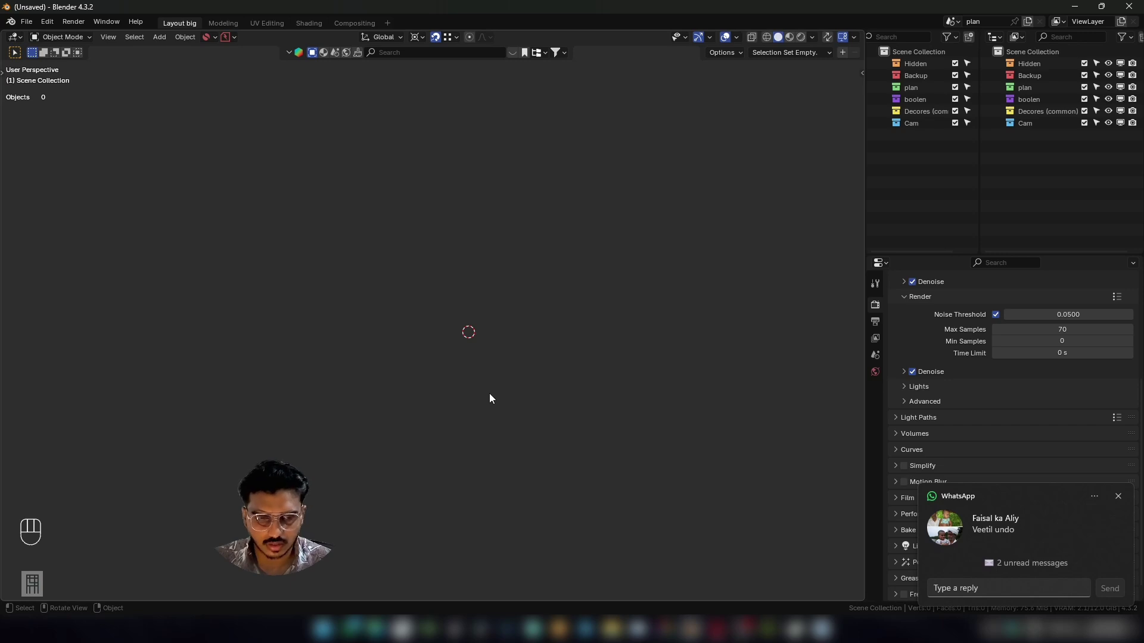
key("ctrl")
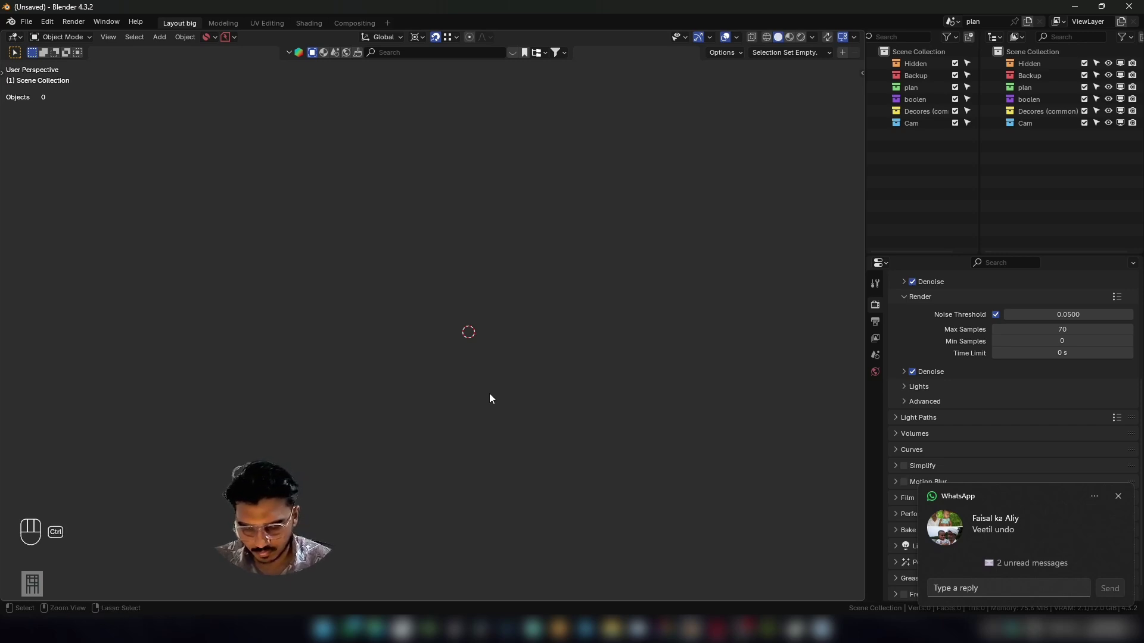
key("ctrl+F9")
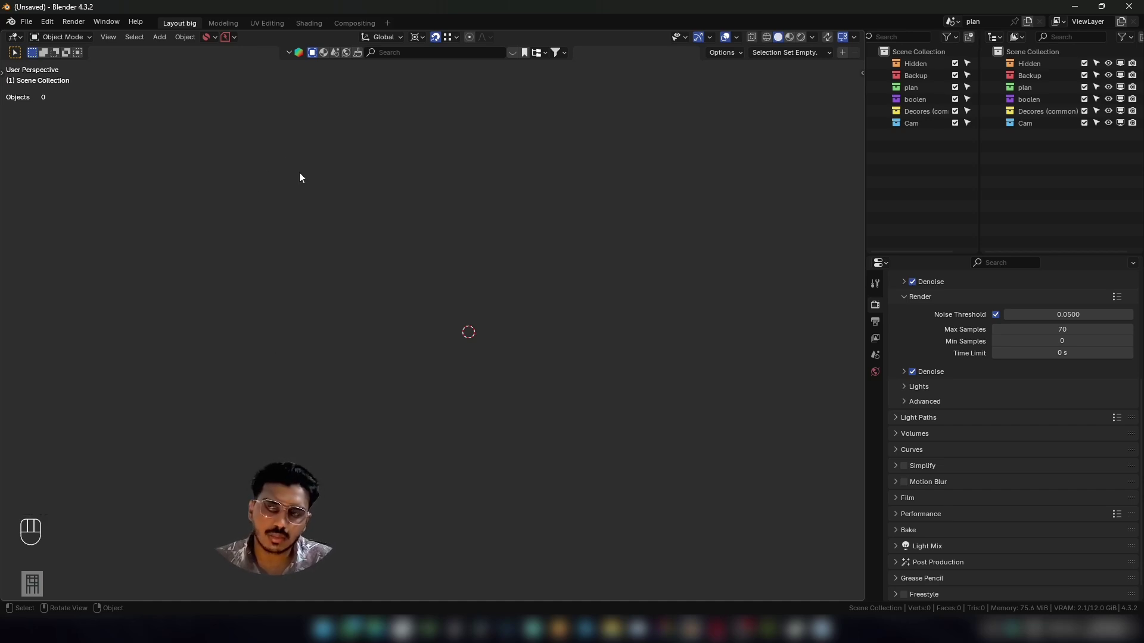
Reopen the add-on preferences and install sketchup_importer.zip from disk out of the Downloads folder.
left_click(47, 24)
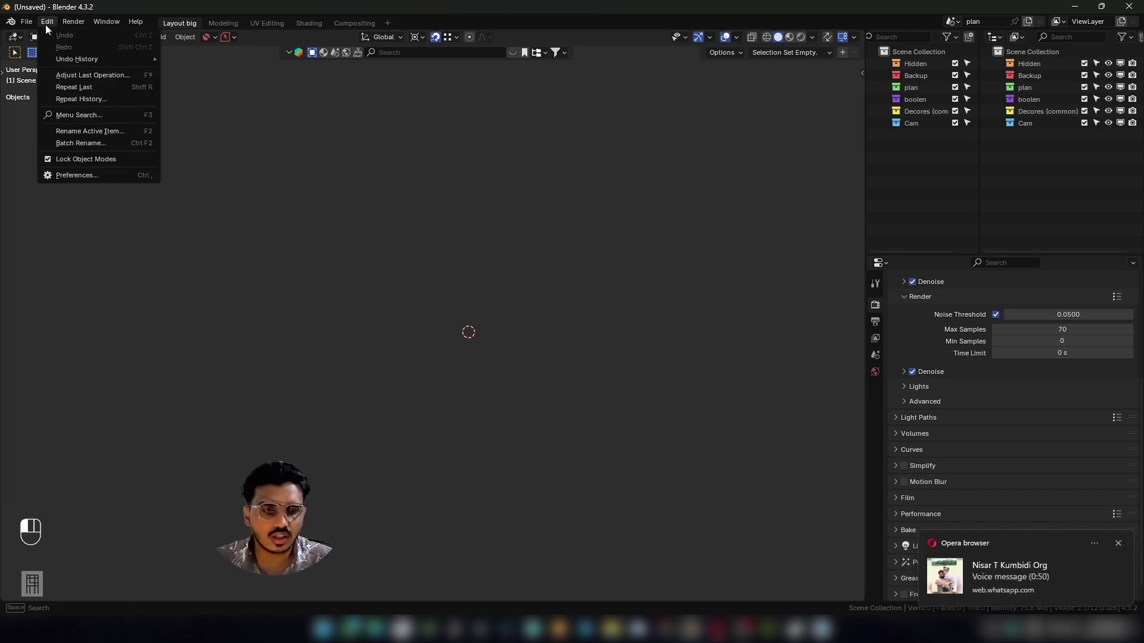
left_click(70, 175)
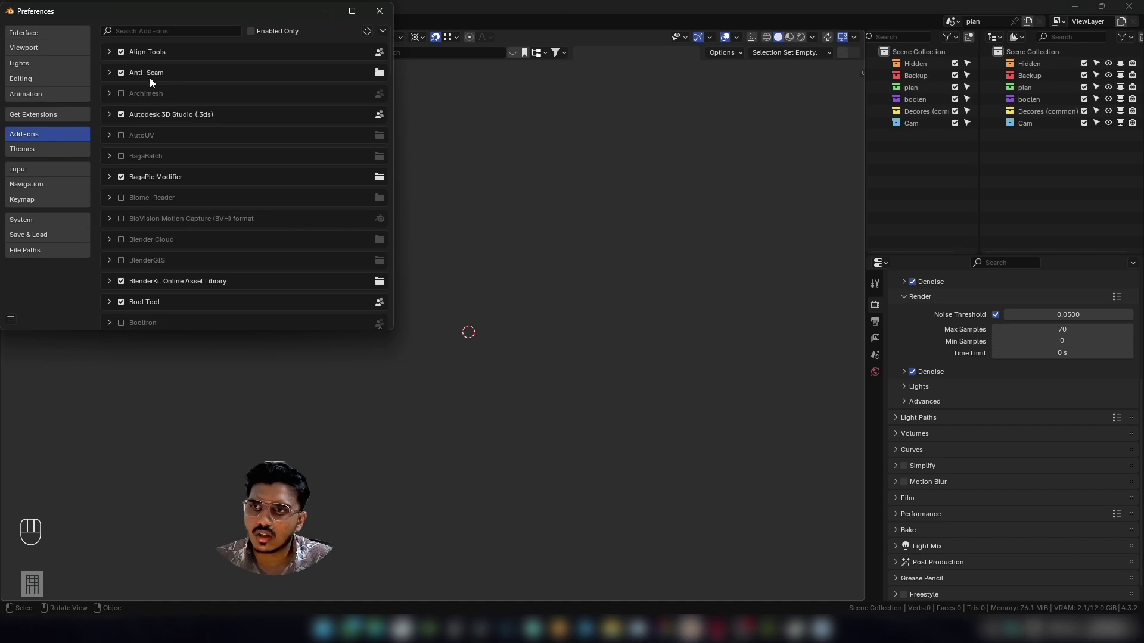
left_click(381, 31)
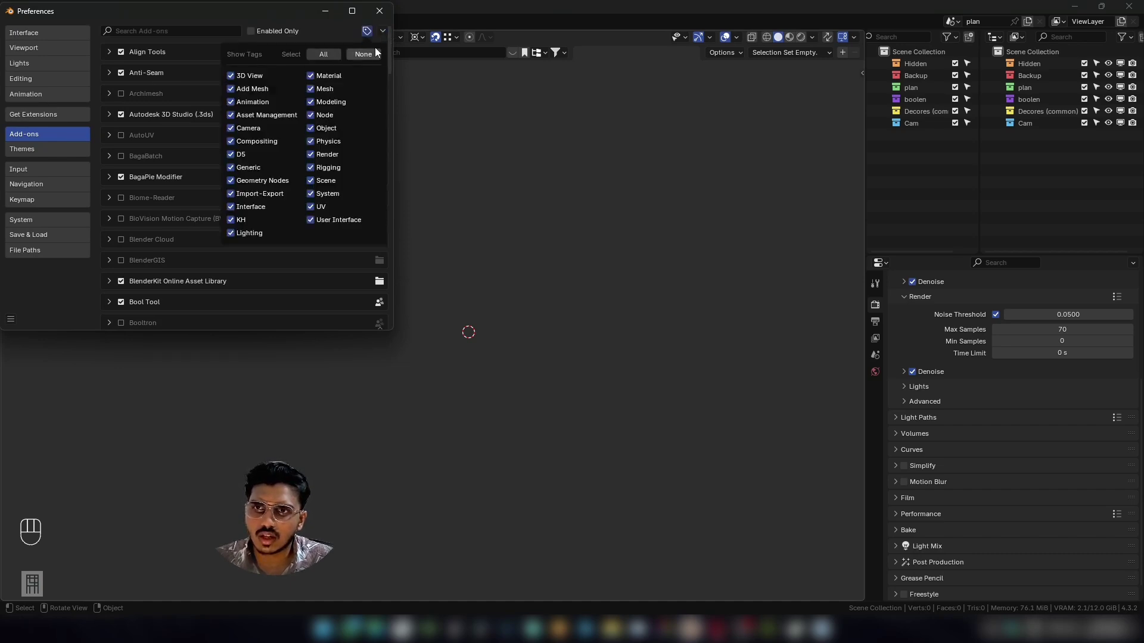
left_click(380, 32)
left_click(339, 60)
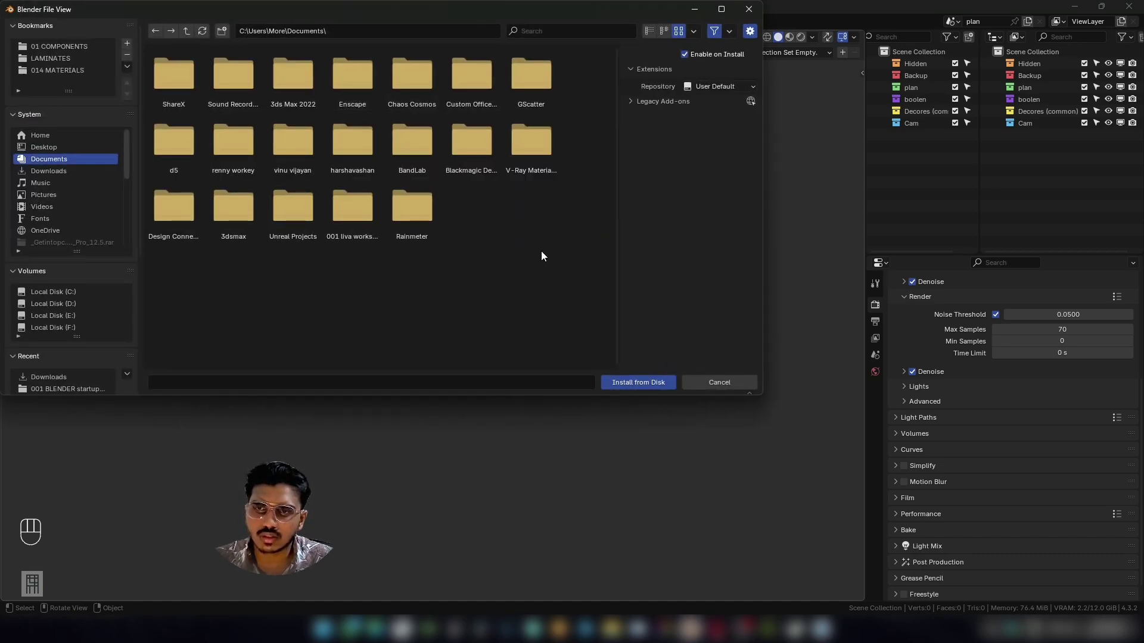
left_click(83, 171)
scroll(371, 222, "down", 1)
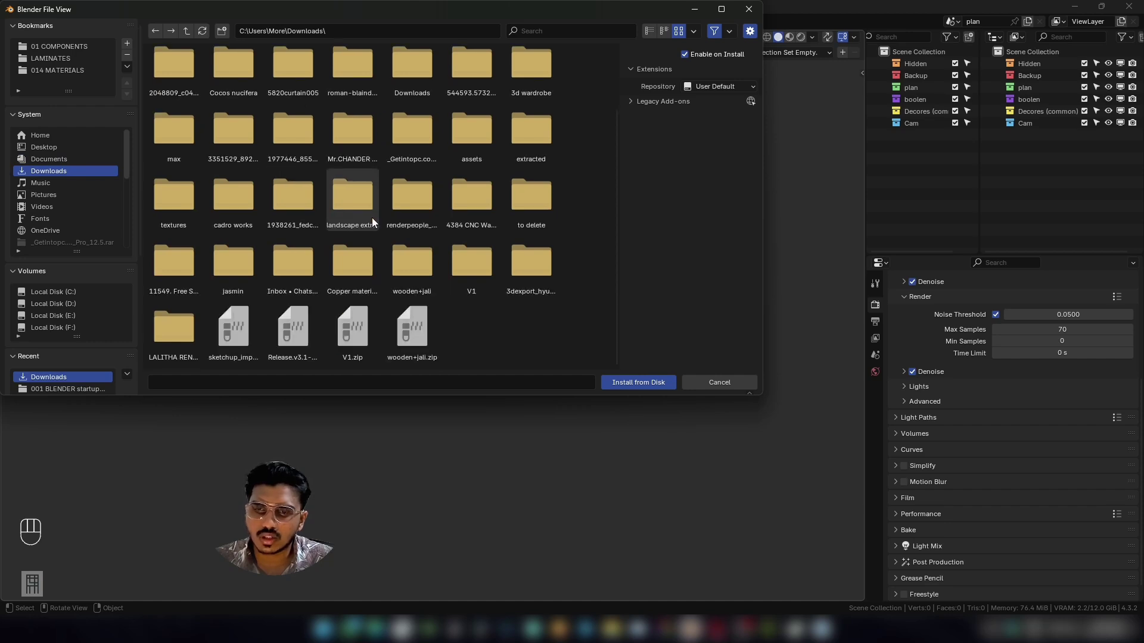
left_click(234, 328)
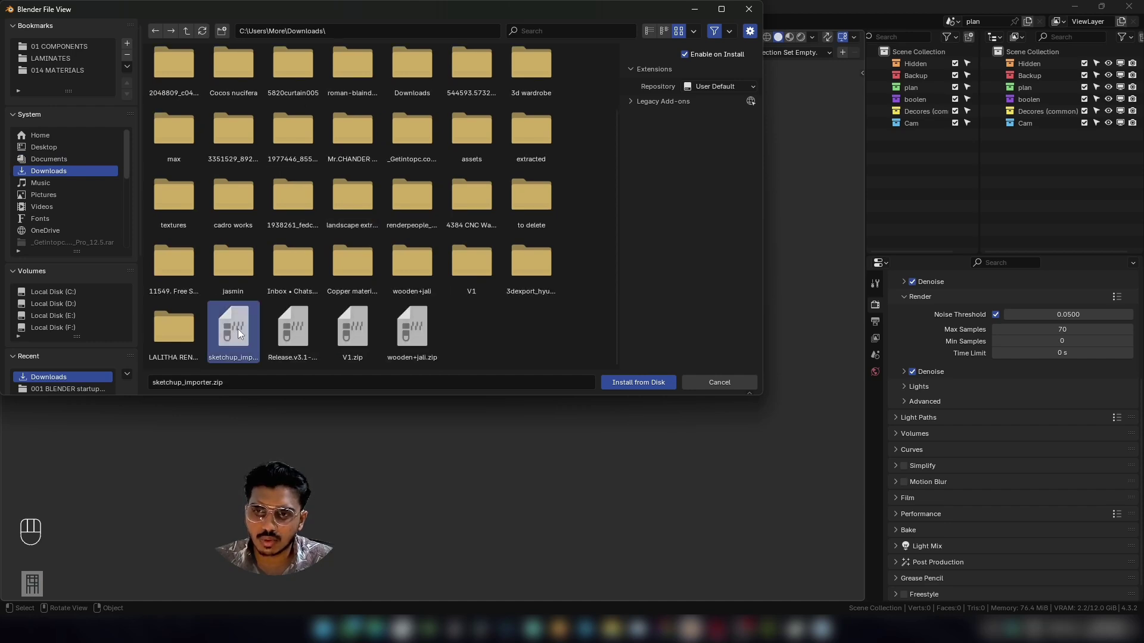
left_click(631, 381)
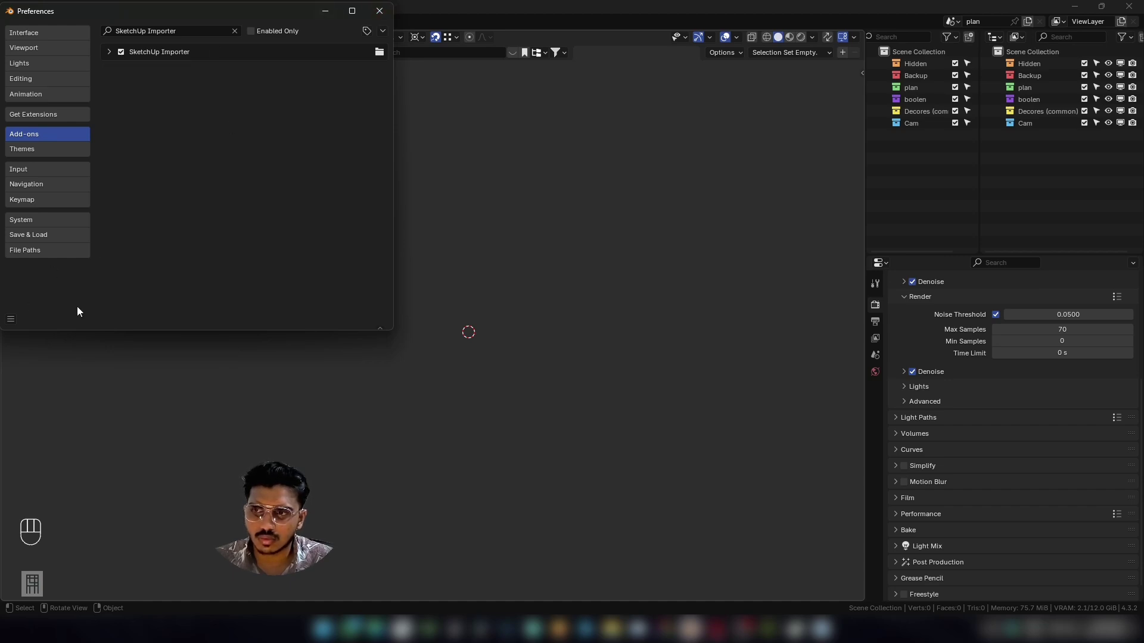
Save the preferences with the SketchUp Importer add-on enabled and close the preferences window.
left_click(11, 320)
left_click(36, 281)
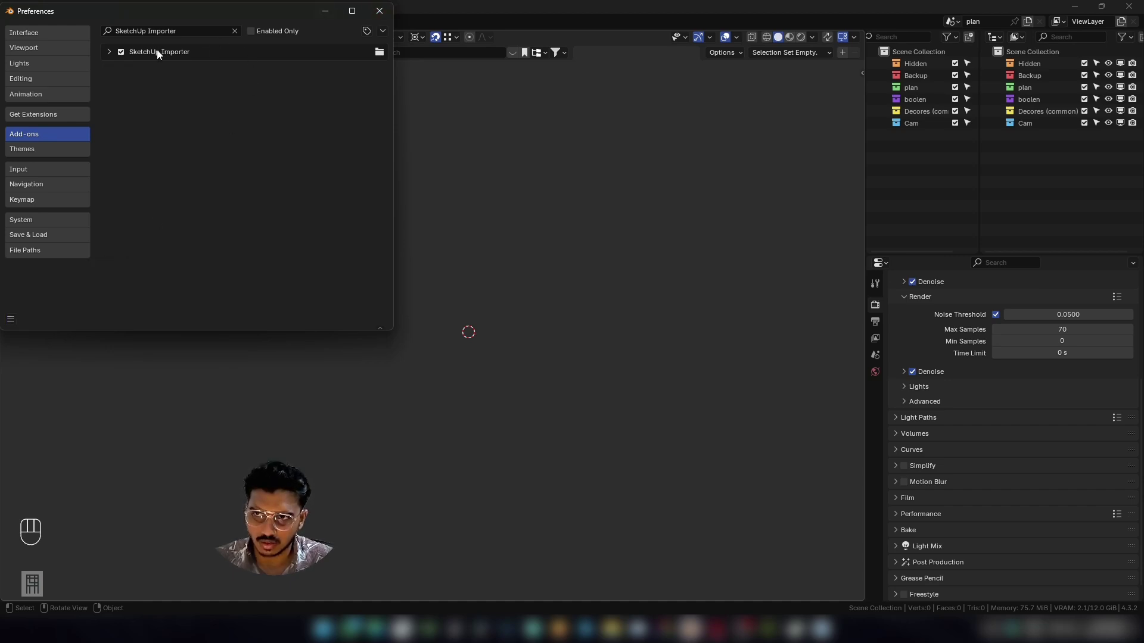
left_click(11, 319)
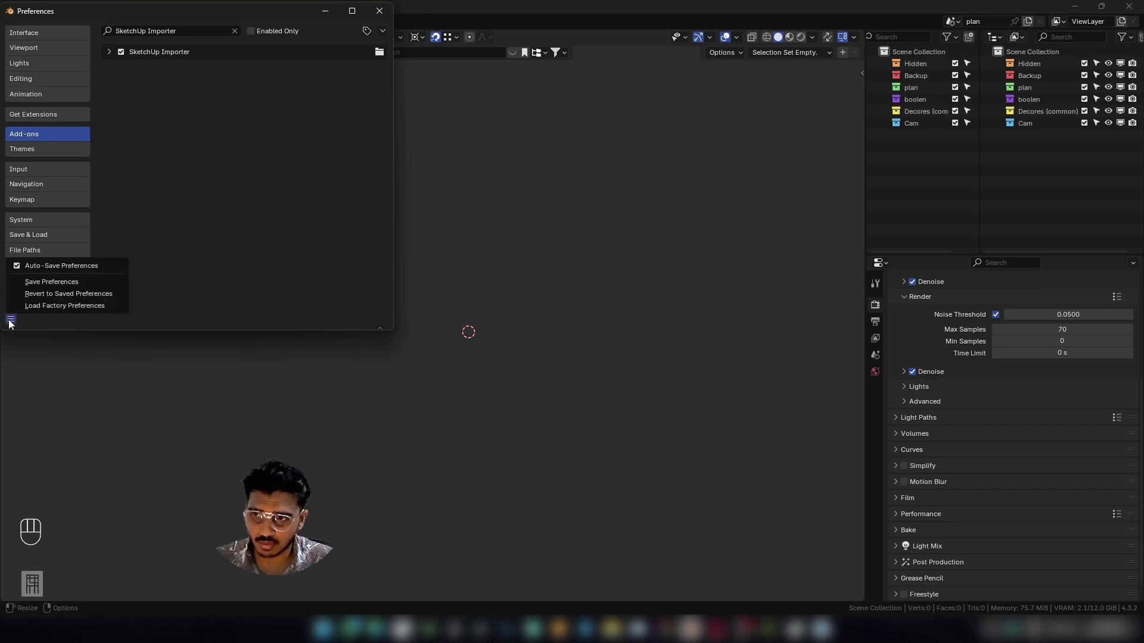
left_click(64, 281)
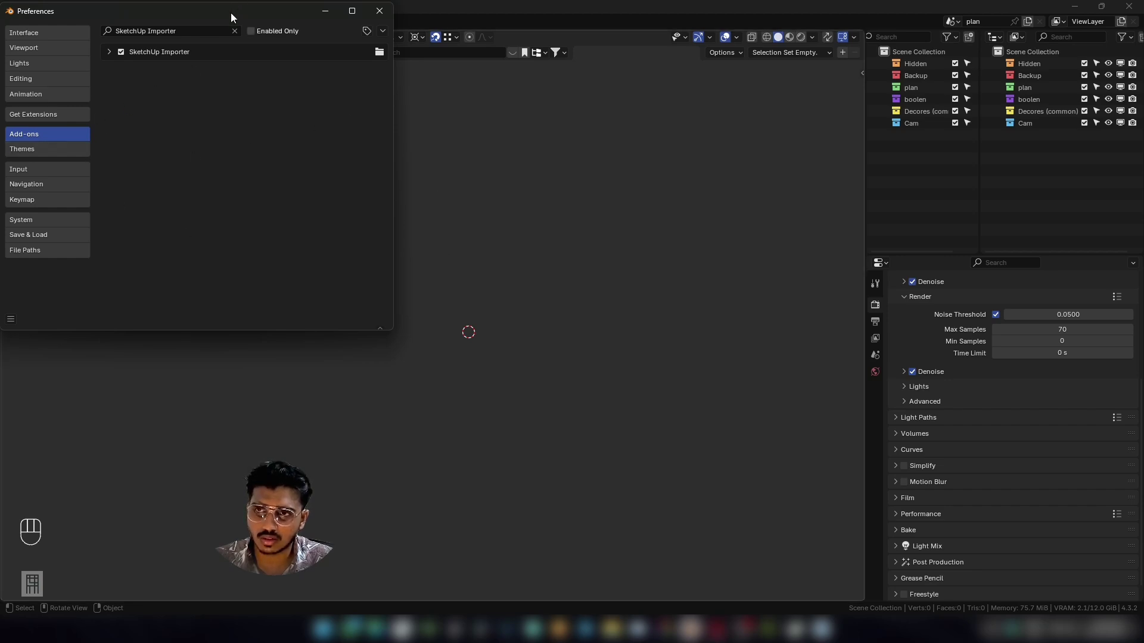
left_click_drag(231, 12, 377, 144)
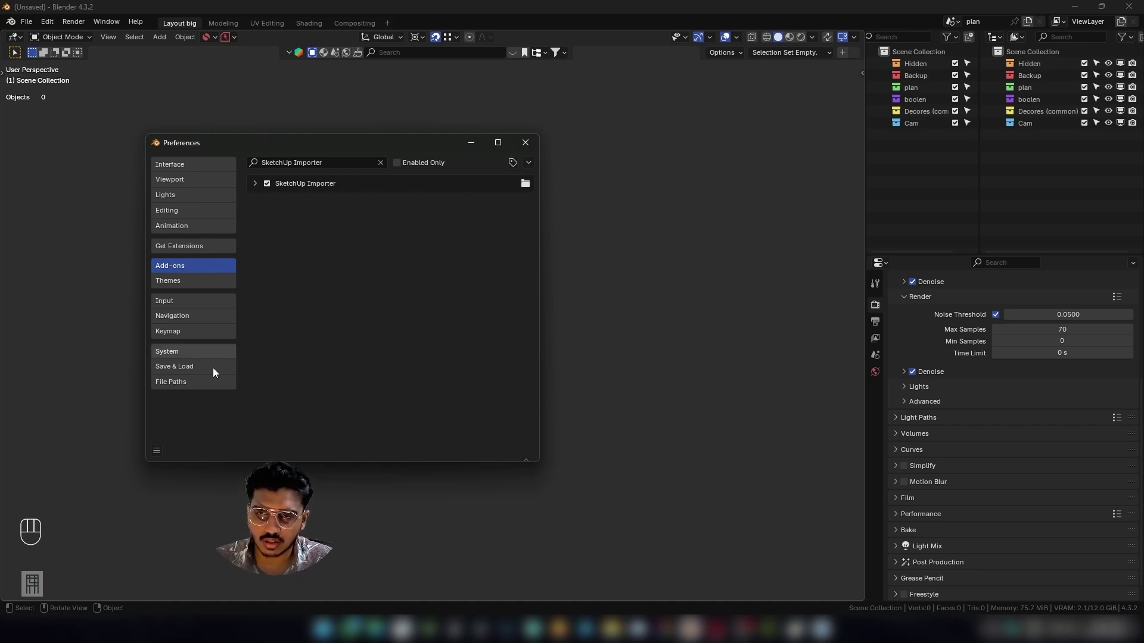
left_click(158, 450)
left_click(212, 413)
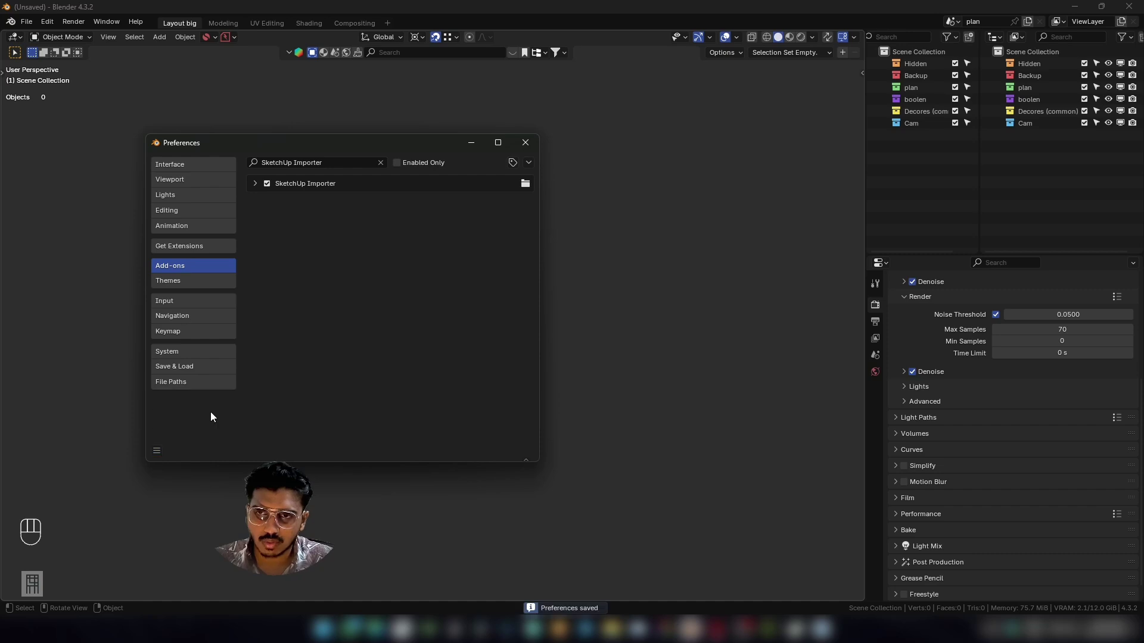
left_click(536, 142)
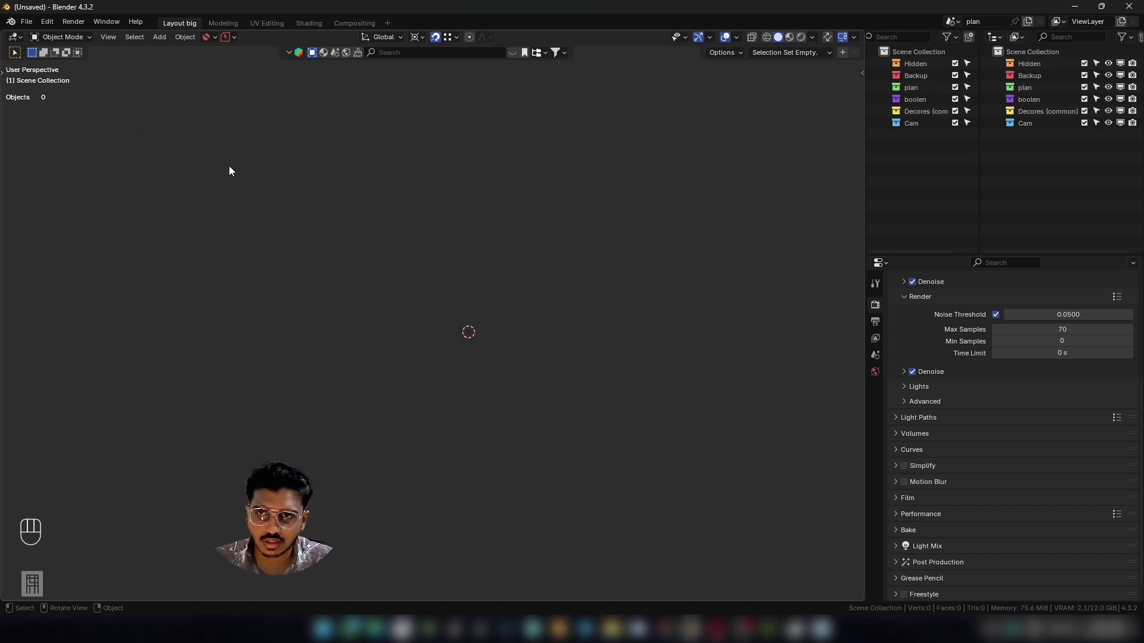
Start a SketchUp (.skp) import and browse to the client's project folder under E:\CADRO PROJECTS 2023\2025.
left_click(26, 21)
mouse_move(81, 191)
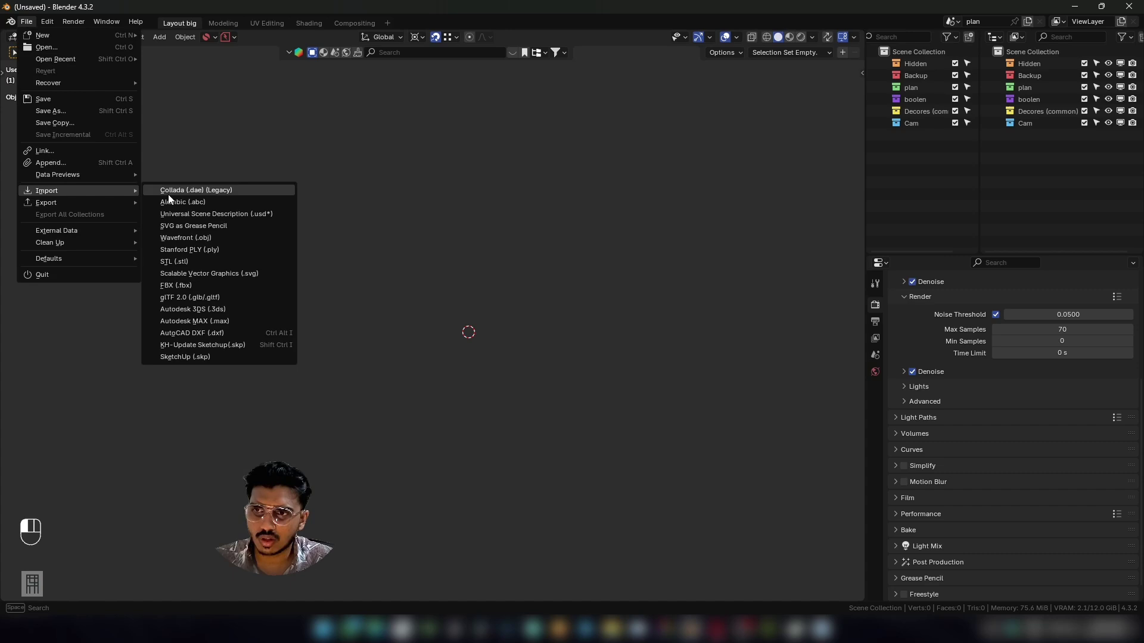
left_click(202, 357)
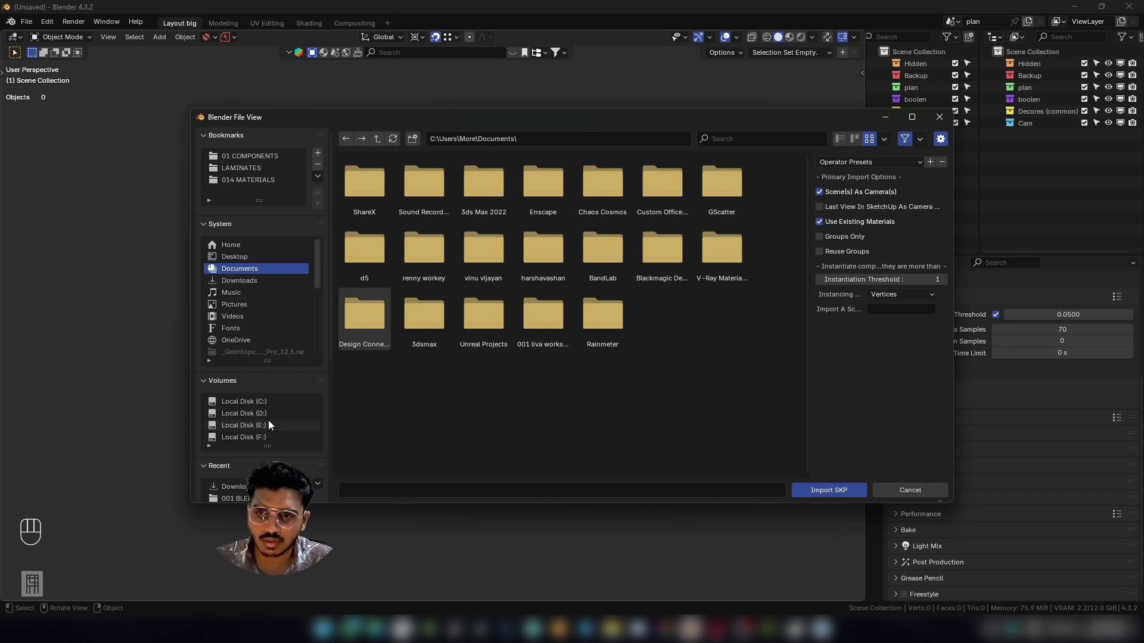
scroll(265, 417, "down", 1)
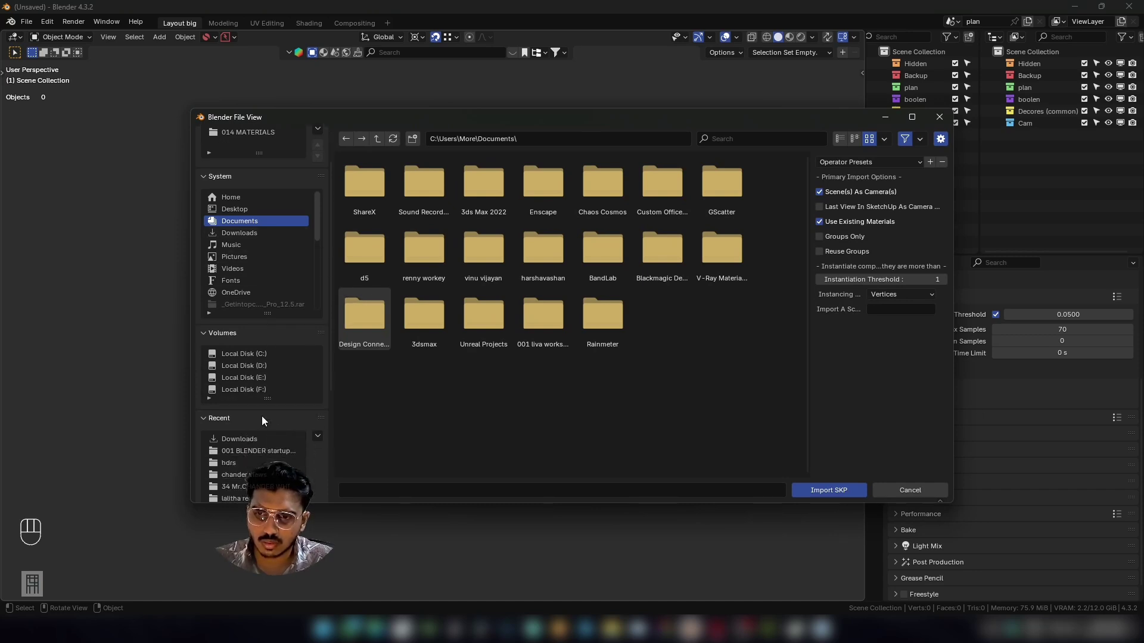
scroll(261, 416, "down", 3)
scroll(259, 412, "up", 3)
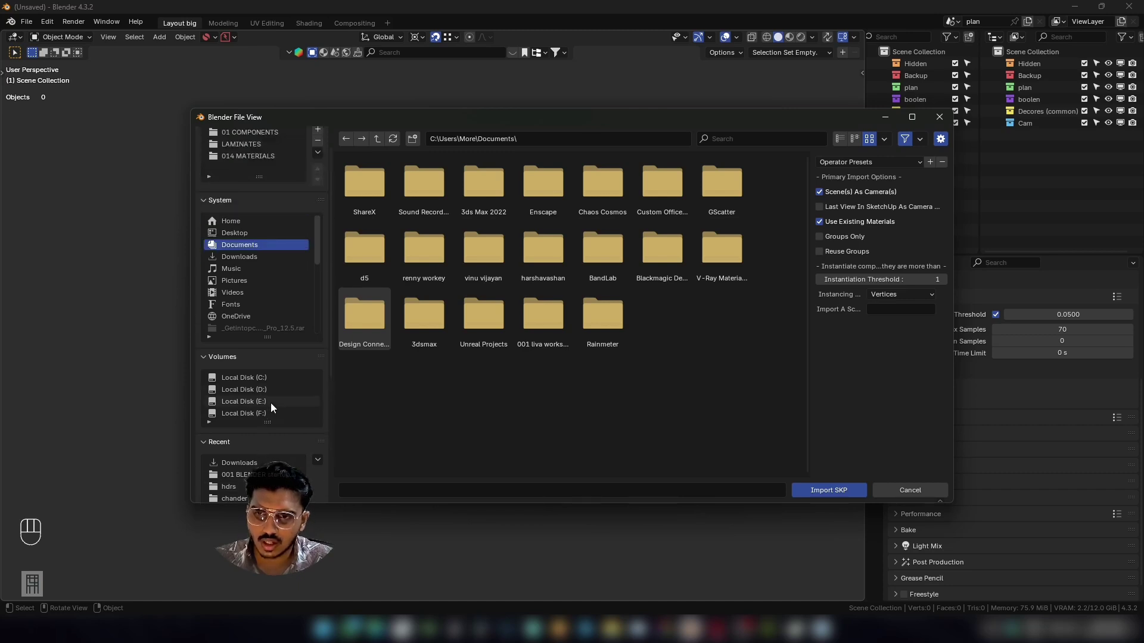
left_click(271, 402)
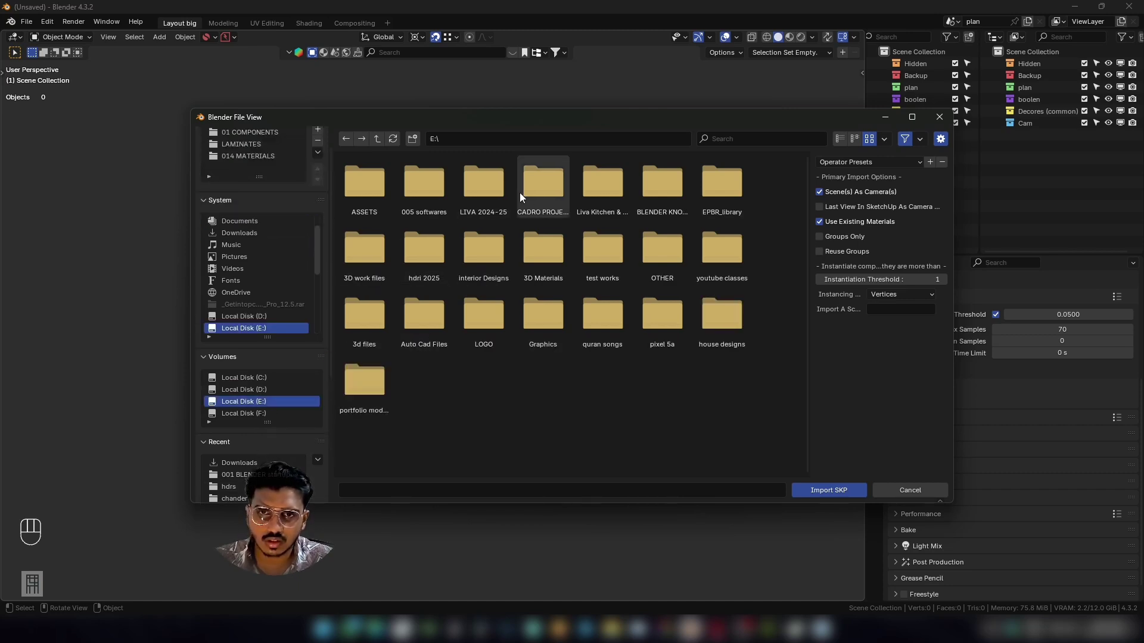
double_click(535, 187)
double_click(367, 180)
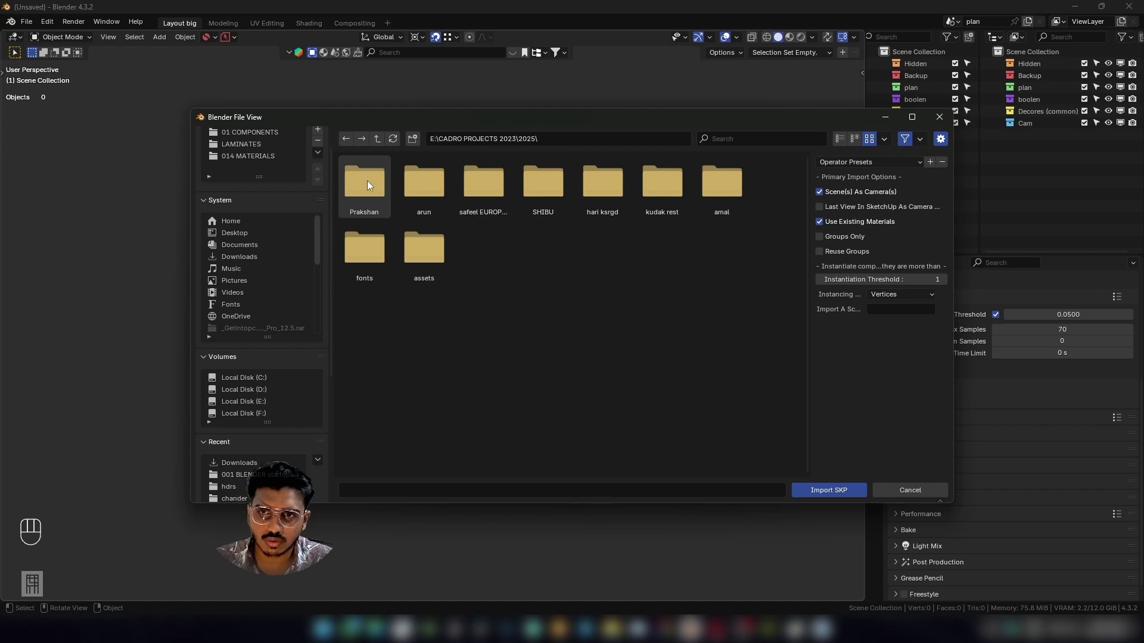
double_click(356, 186)
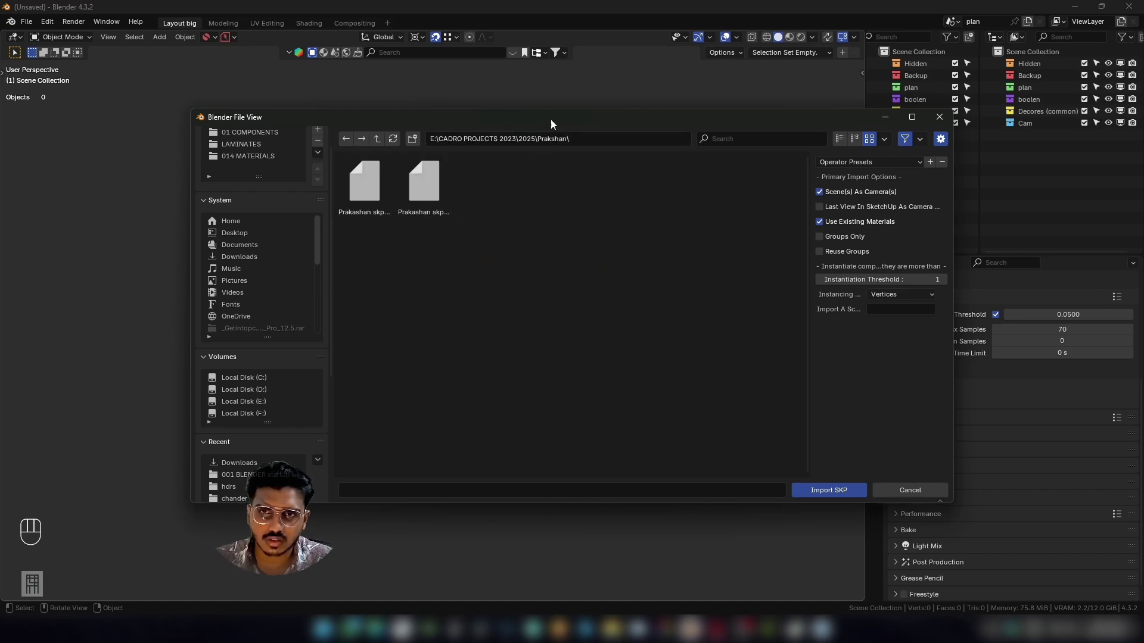
Import the first of the folder's two SketchUp files with Scene(s) As Camera(s) and Use Existing Materials enabled.
left_click_drag(550, 119, 400, 117)
left_click(237, 188)
left_click(263, 186)
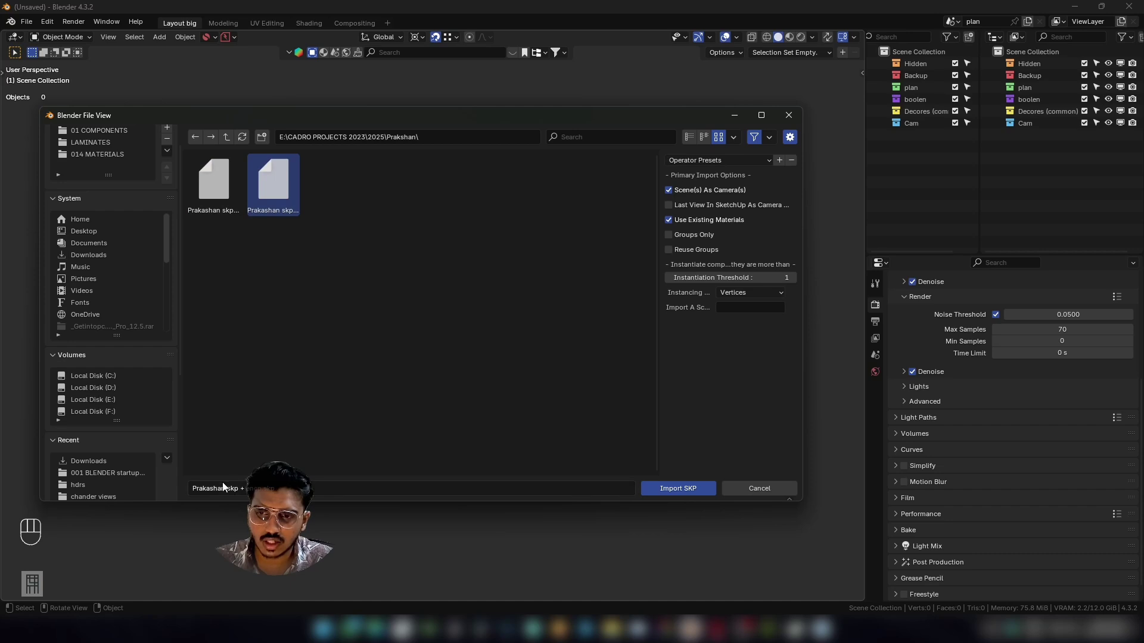
left_click(212, 204)
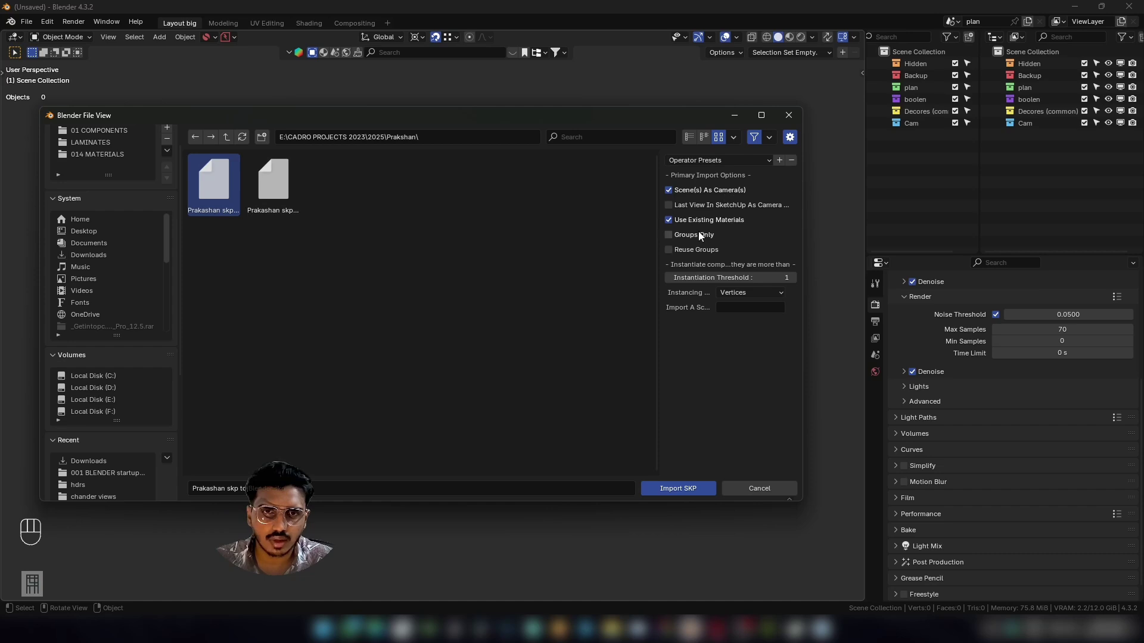
left_click(669, 190)
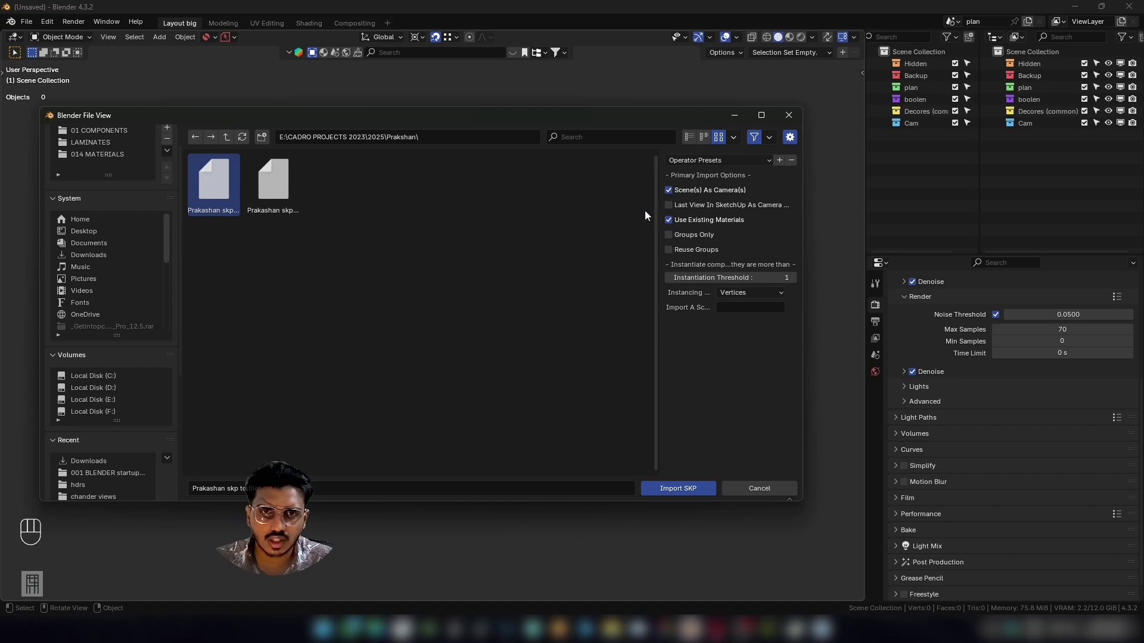
left_click(692, 488)
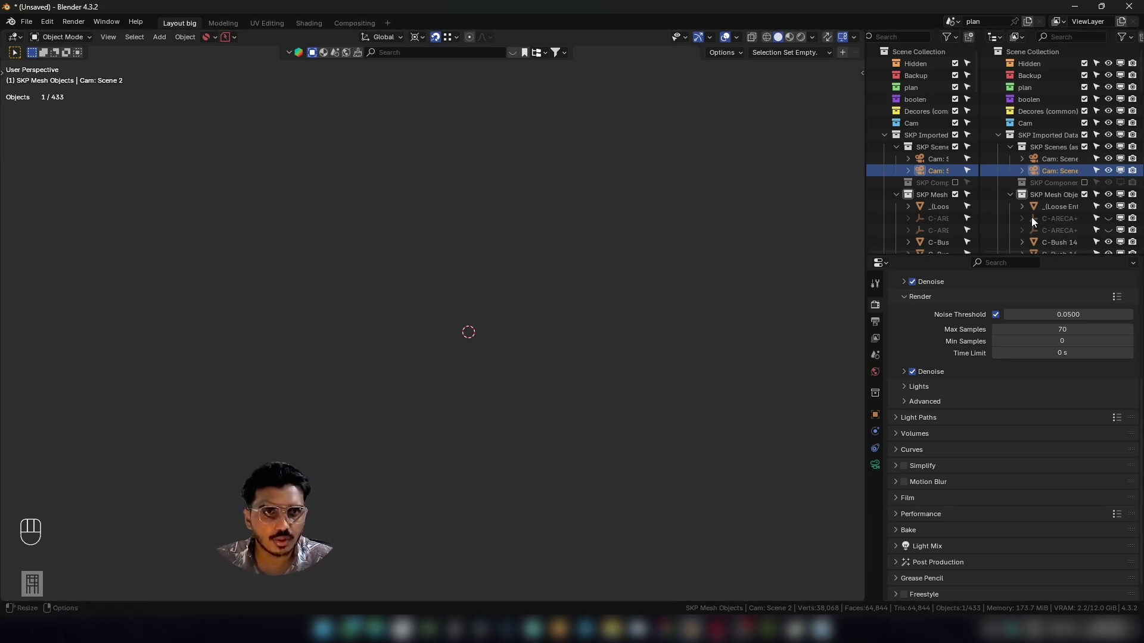
Examine the imported SKP collections in the outliner and inspect the house through the imported scene camera and from above.
scroll(1045, 173, "down", 3)
scroll(1044, 173, "up", 3)
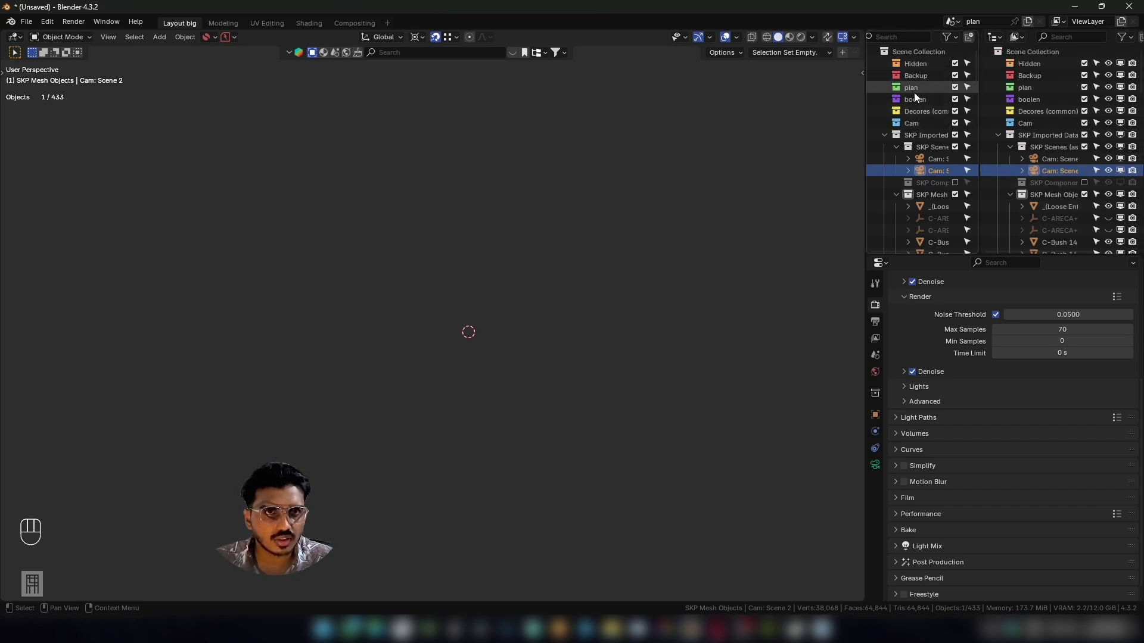
scroll(913, 128, "down", 1)
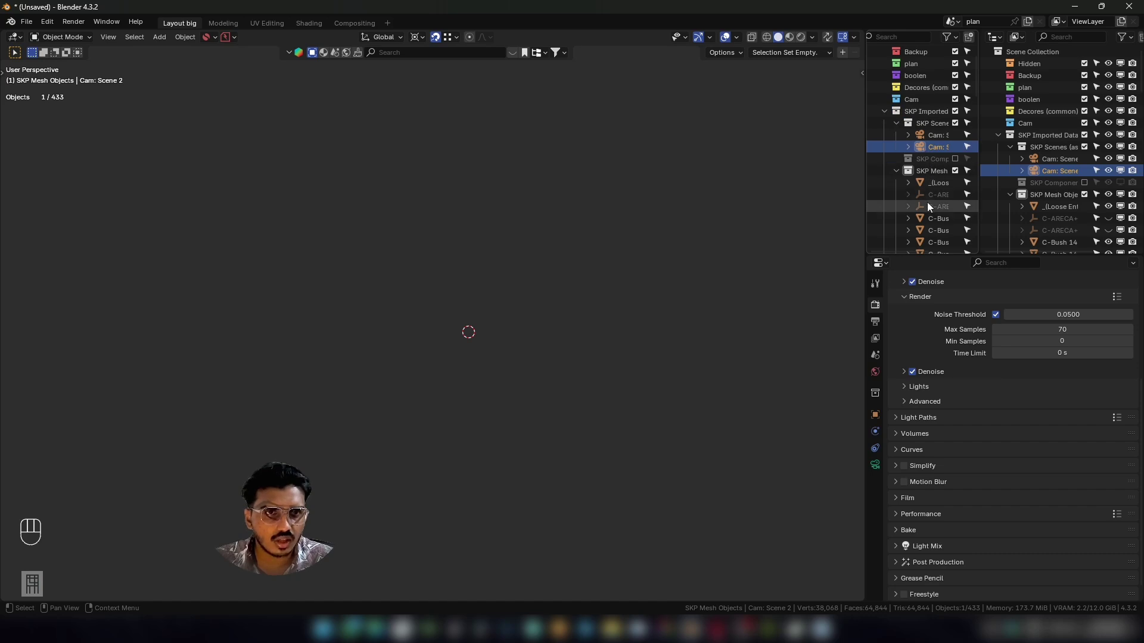
scroll(926, 202, "down", 4)
scroll(938, 206, "up", 3)
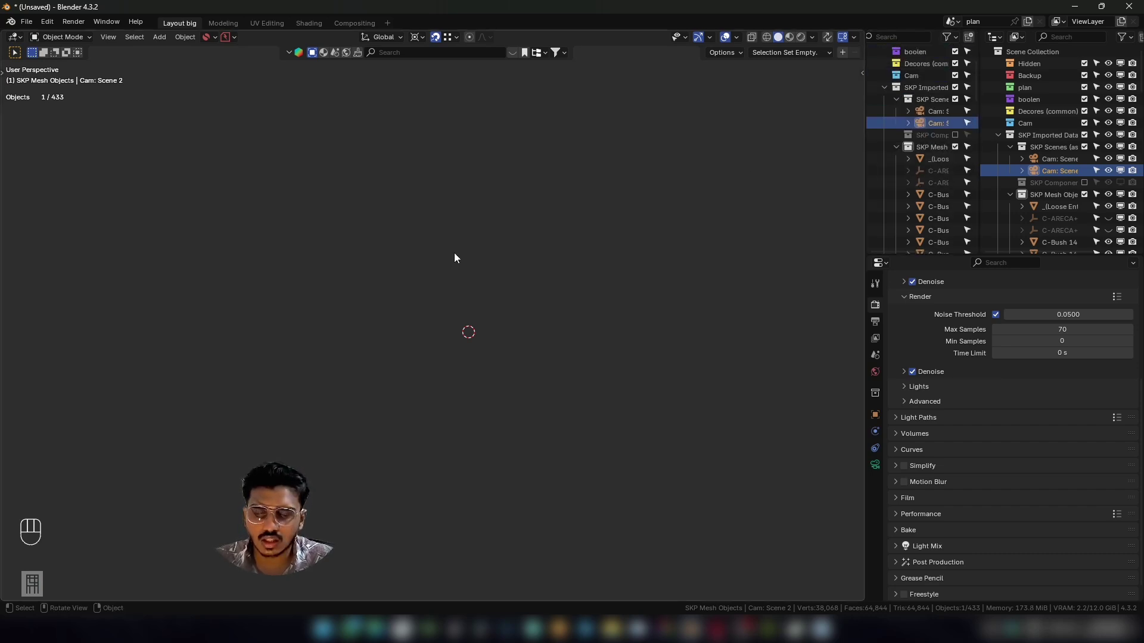
key("KP_0")
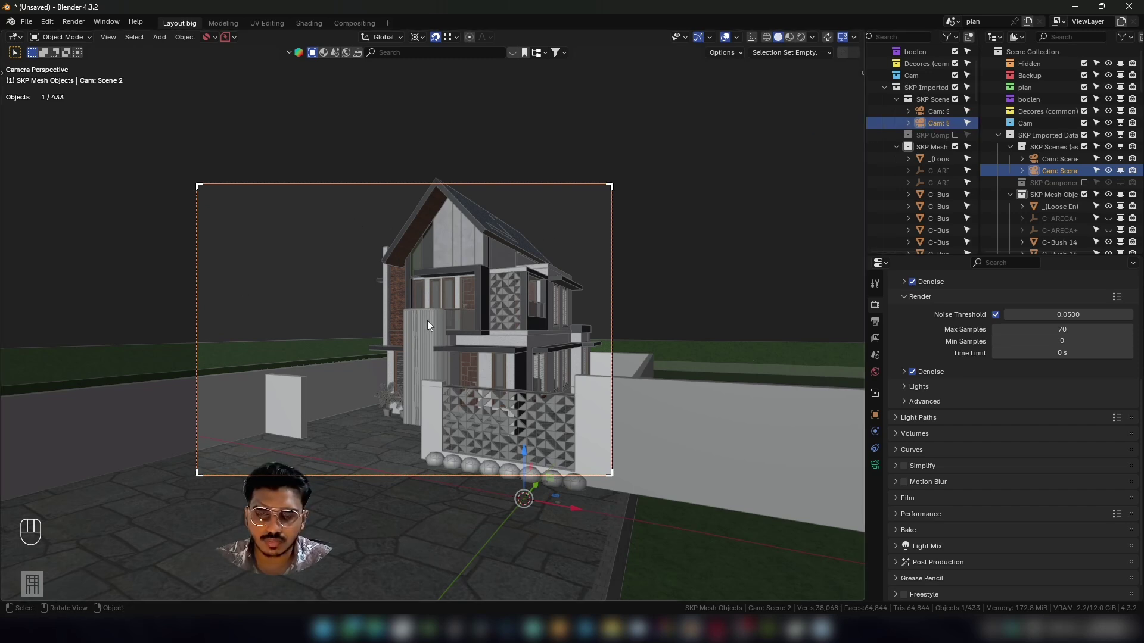
middle_click_drag(408, 295, 423, 287, "shift")
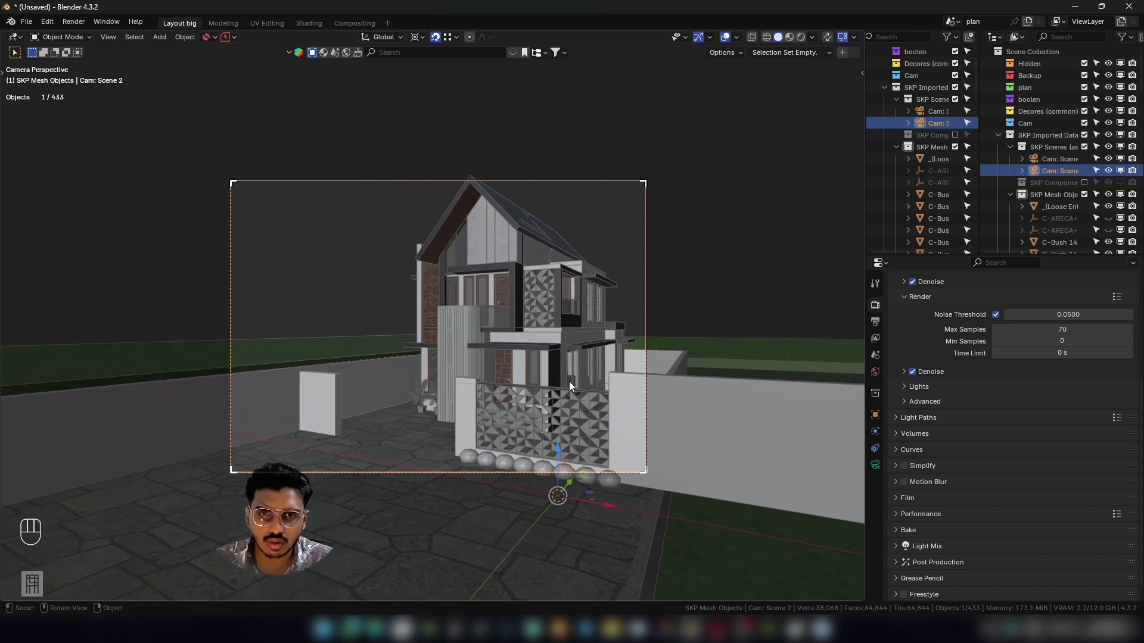
middle_click_drag(375, 298, 266, 123)
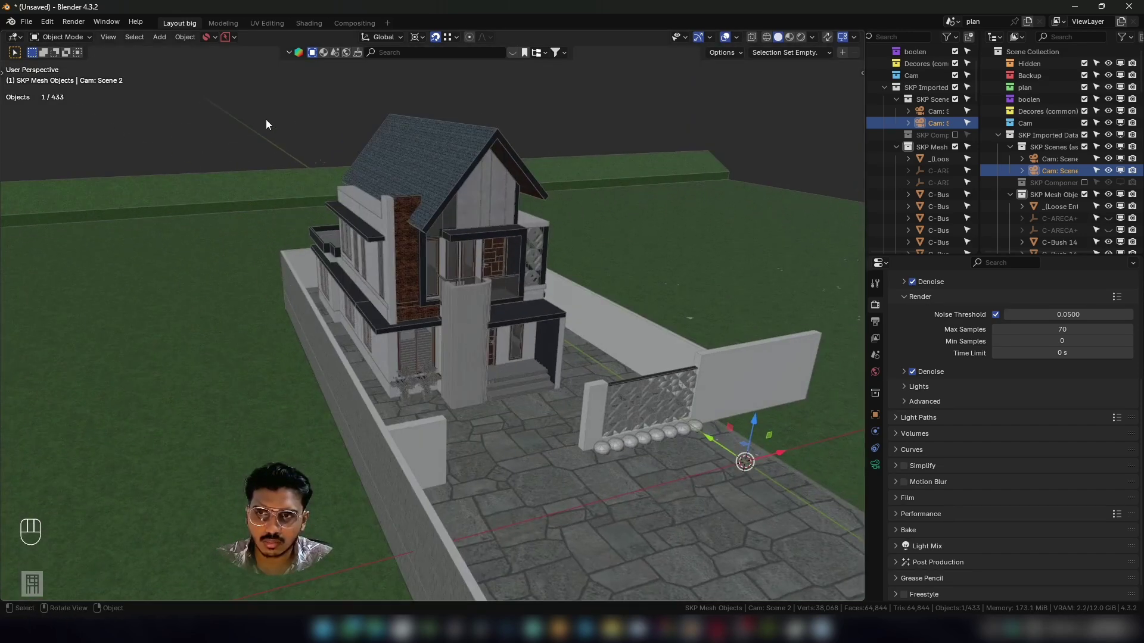
Select the eight round C-Bush placeholder objects along the base of the patterned front boundary wall and delete them.
scroll(632, 441, "up", 10)
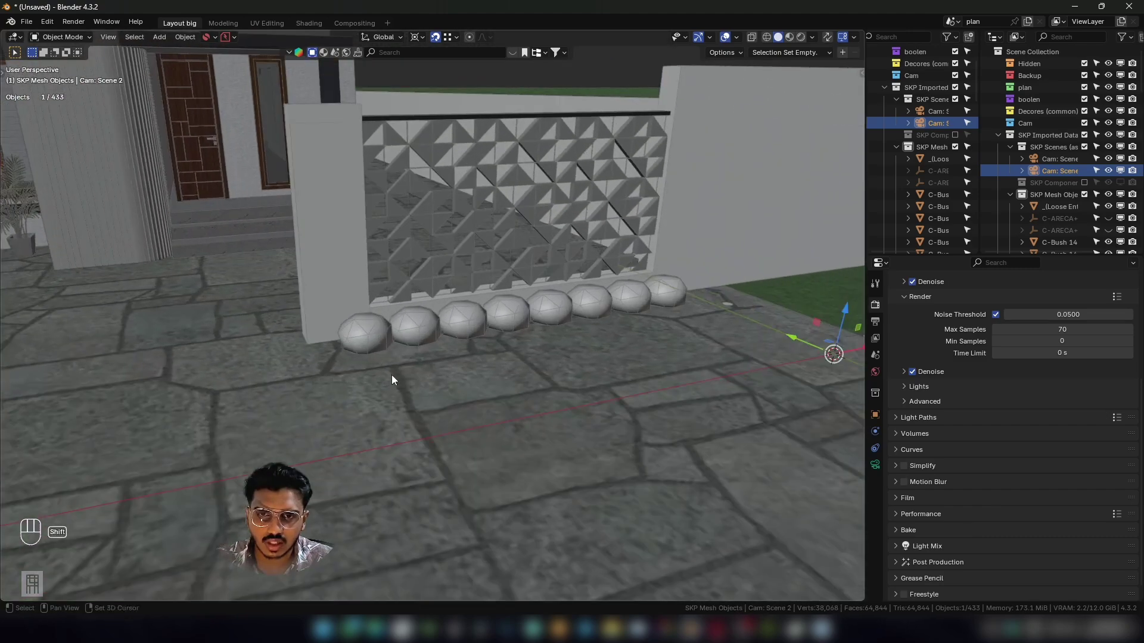
left_click(371, 327)
left_click(414, 325, "shift")
left_click(460, 319, "shift")
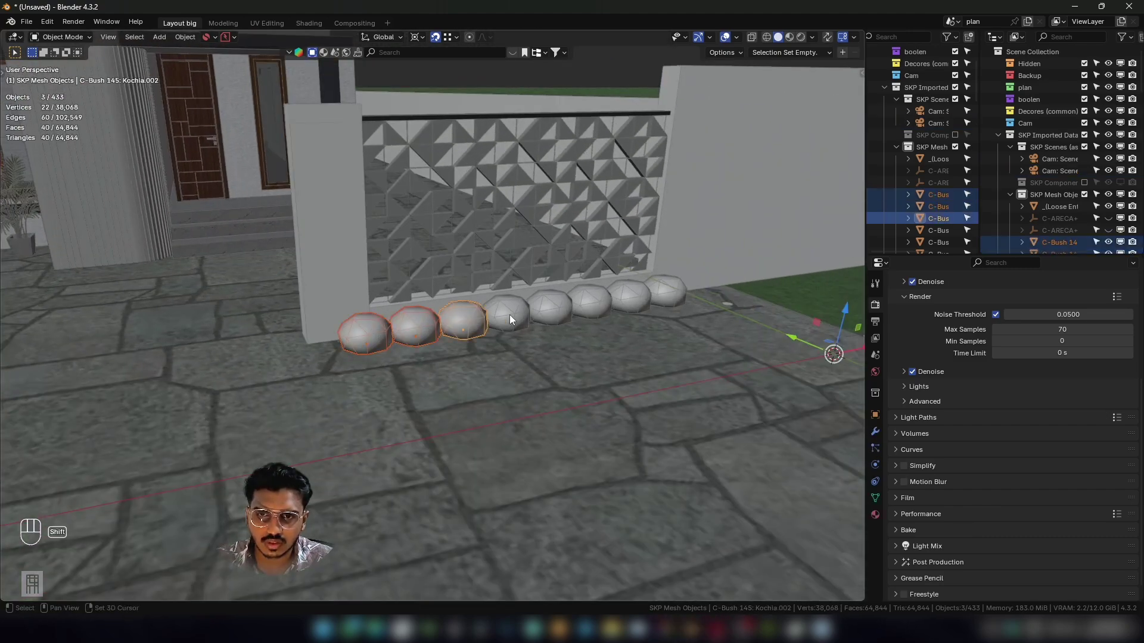
left_click(509, 314, "shift")
left_click(554, 305, "shift")
left_click(614, 294, "shift")
left_click(634, 290, "shift")
left_click(672, 284, "shift")
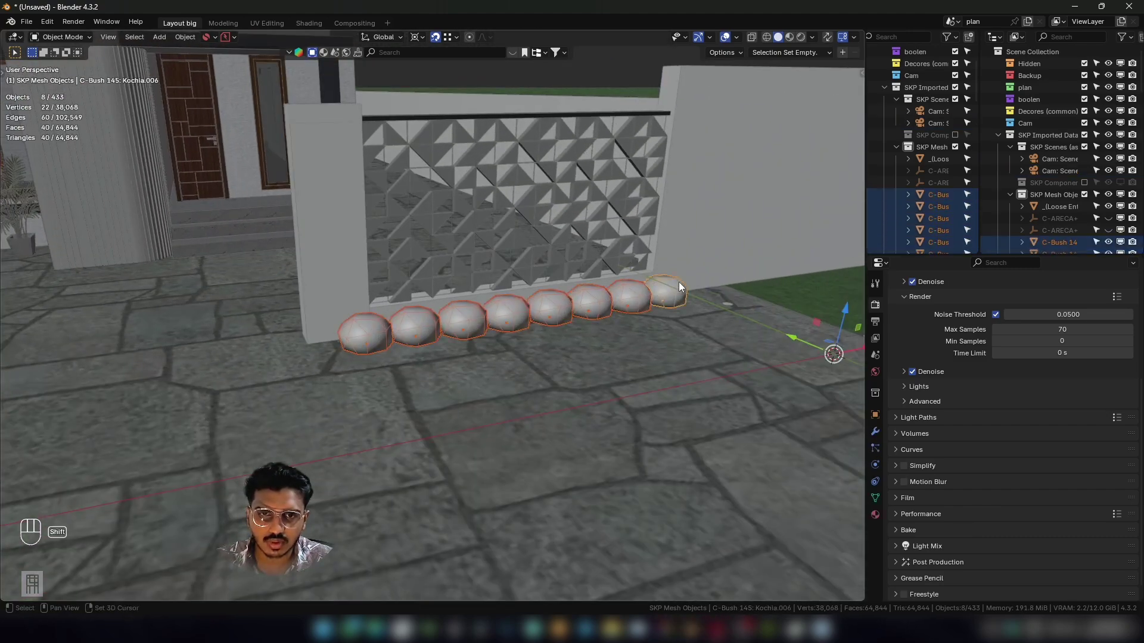
middle_click_drag(678, 281, 440, 348)
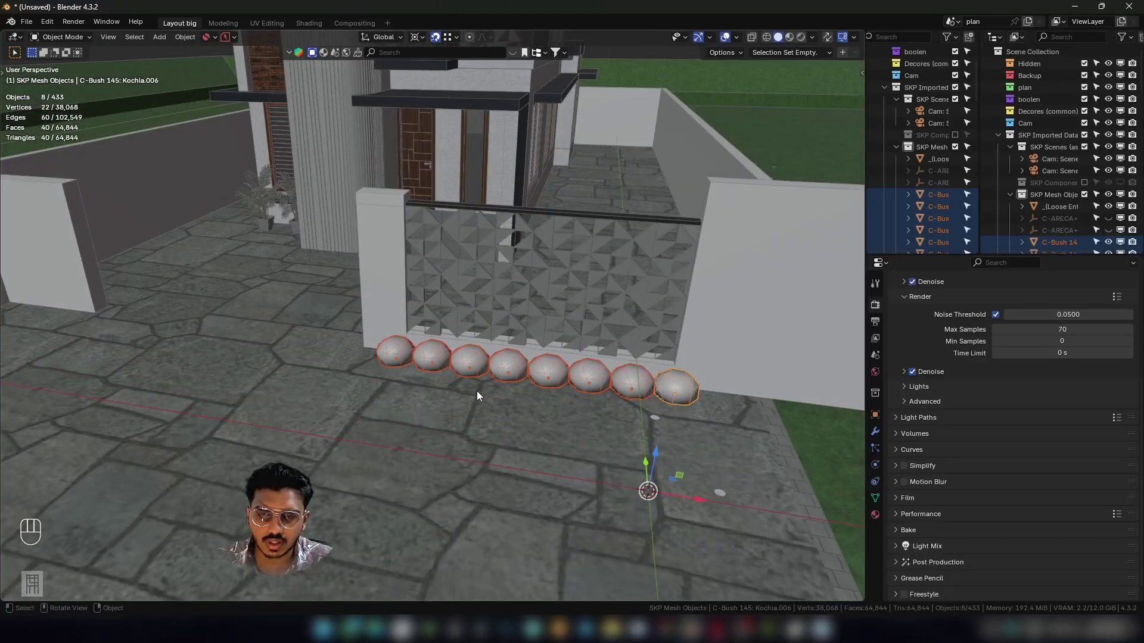
scroll(476, 391, "up", 4)
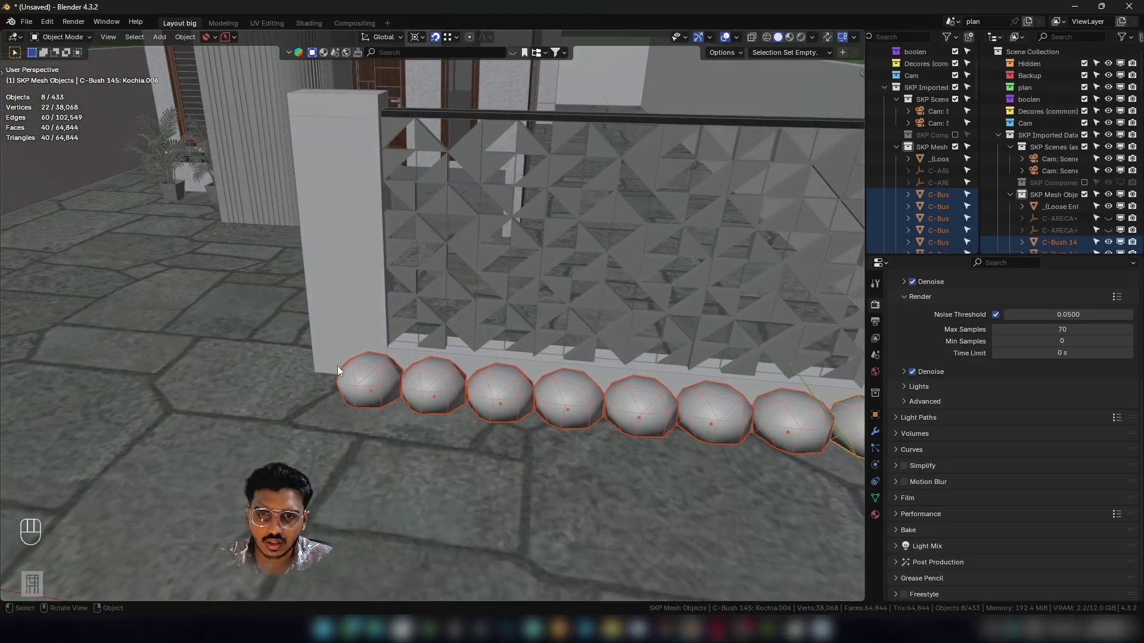
scroll(442, 434, "down", 4)
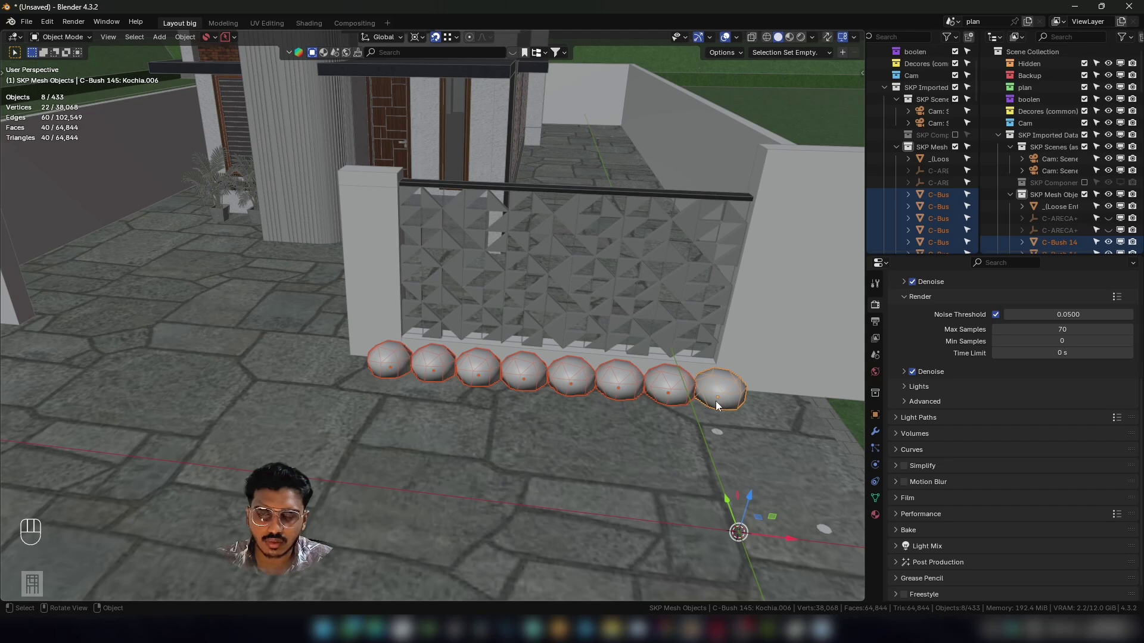
middle_click_drag(451, 378, 387, 355)
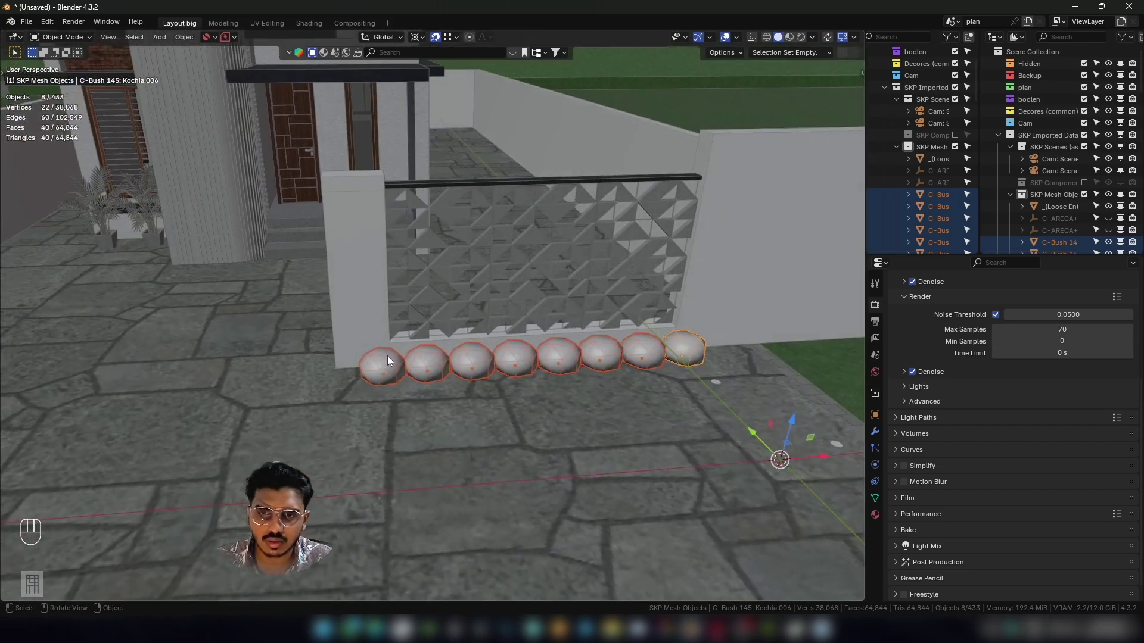
middle_click_drag(632, 373, 519, 369)
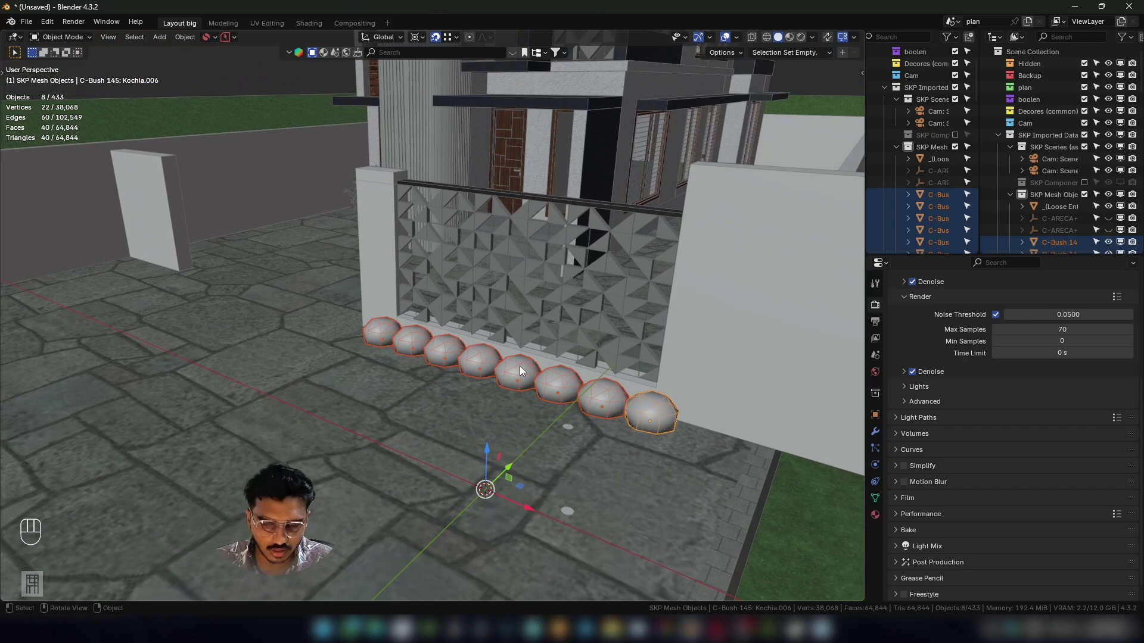
key("Delete")
scroll(431, 381, "down", 5)
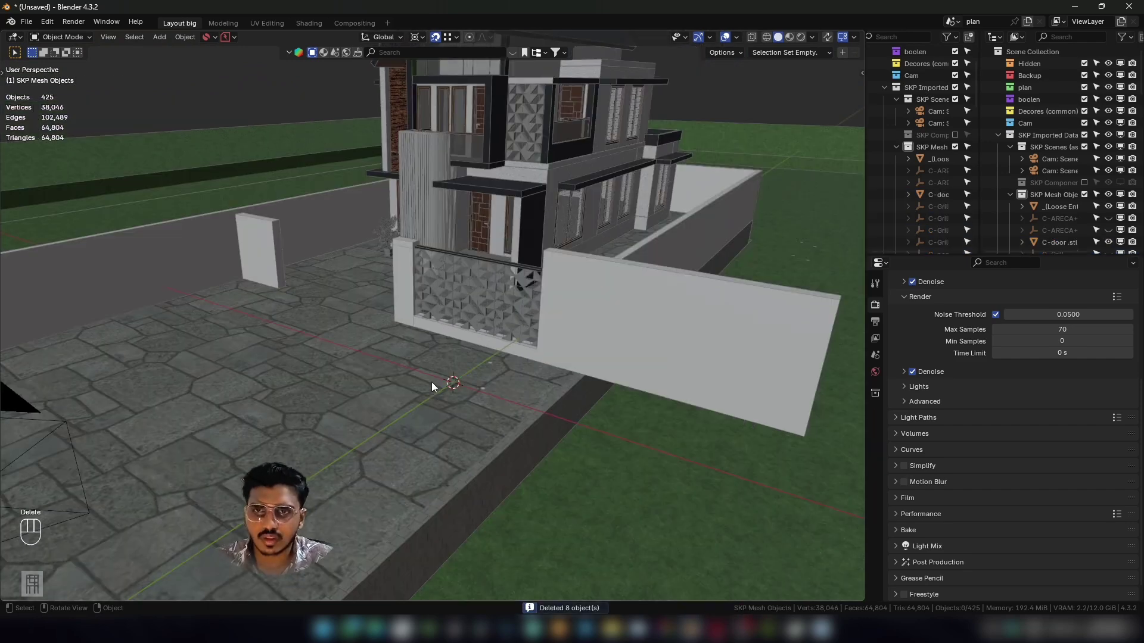
scroll(435, 333, "up", 2)
middle_click_drag(435, 333, 486, 351)
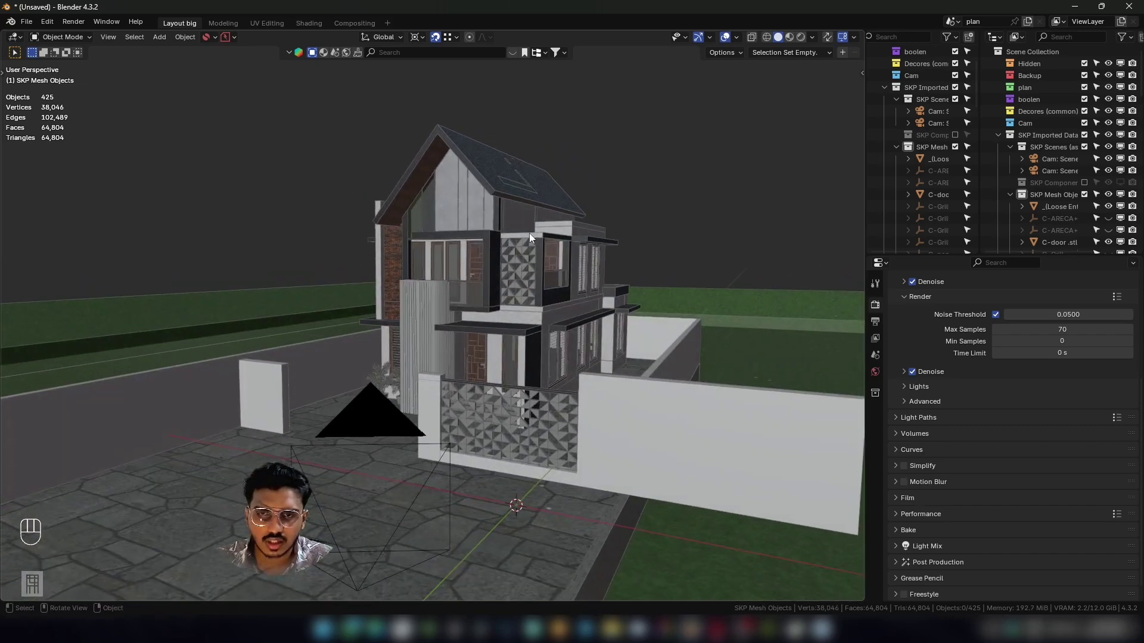
middle_click_drag(464, 271, 443, 199)
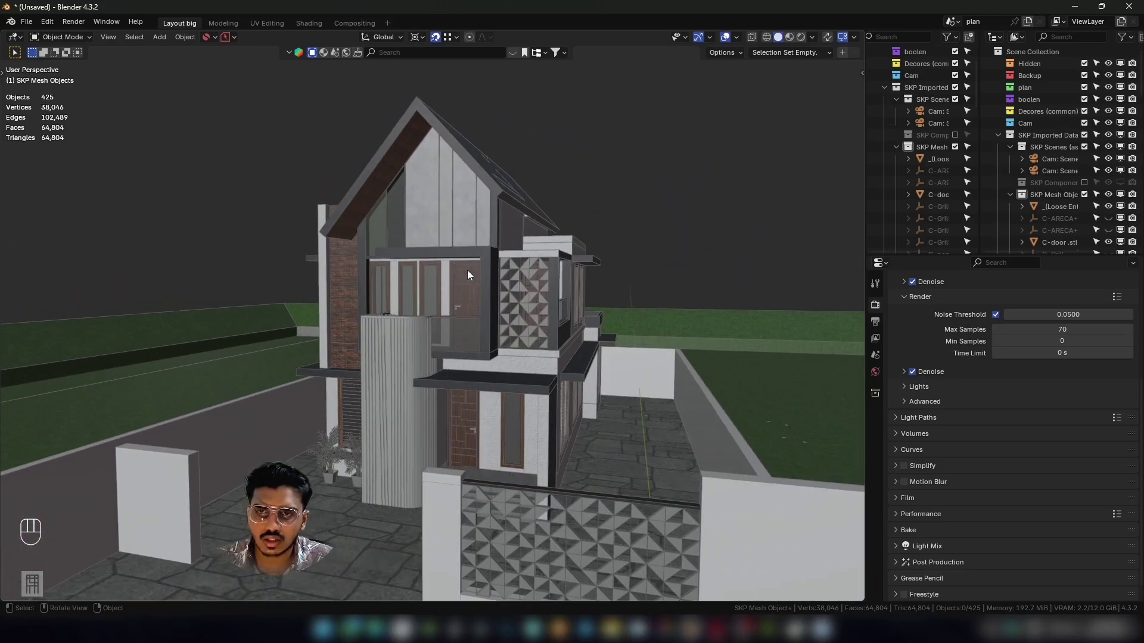
scroll(406, 276, "down", 5)
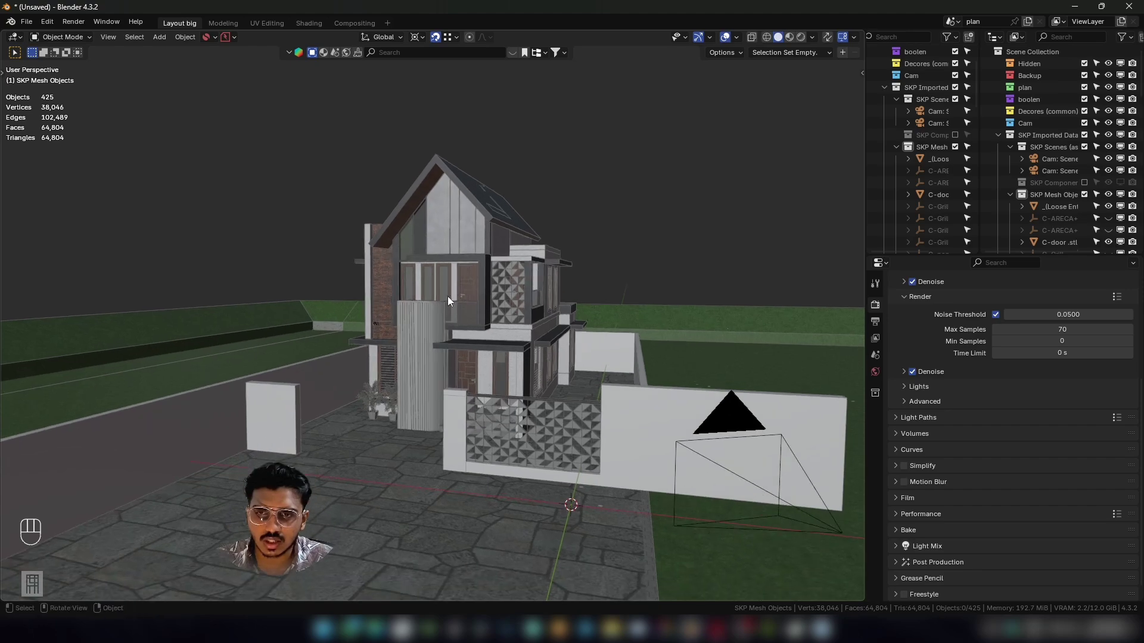
Inspect the imported house's front facade, gable and upper balcony up close and from several angles.
middle_click_drag(448, 295, 438, 270)
scroll(412, 286, "up", 4)
scroll(387, 275, "up", 5)
scroll(374, 277, "down", 6)
scroll(556, 171, "up", 4)
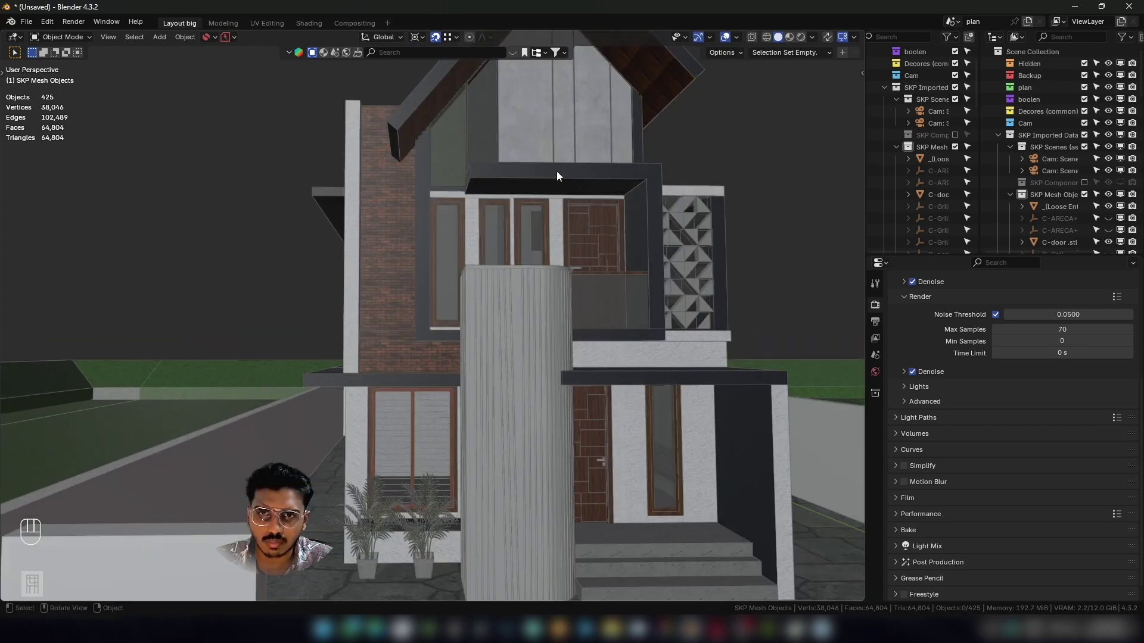
scroll(430, 270, "down", 4)
left_click(431, 221)
middle_click_drag(430, 222, 406, 284)
scroll(385, 278, "down", 4)
scroll(359, 391, "up", 7)
scroll(409, 284, "down", 3)
scroll(459, 267, "up", 2)
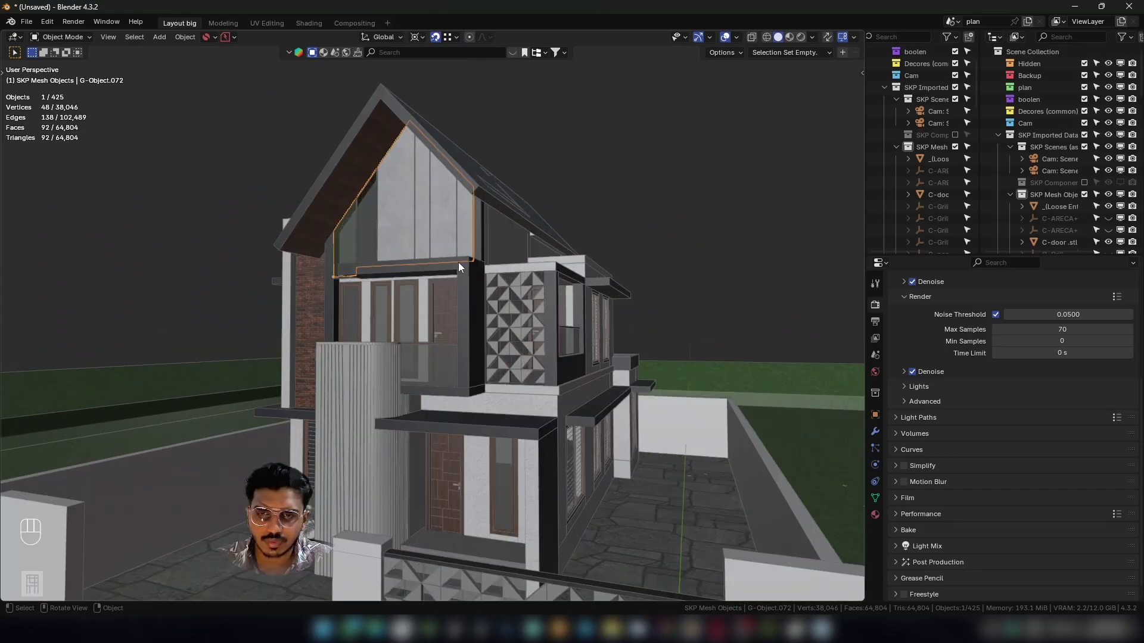
middle_click_drag(405, 237, 426, 357)
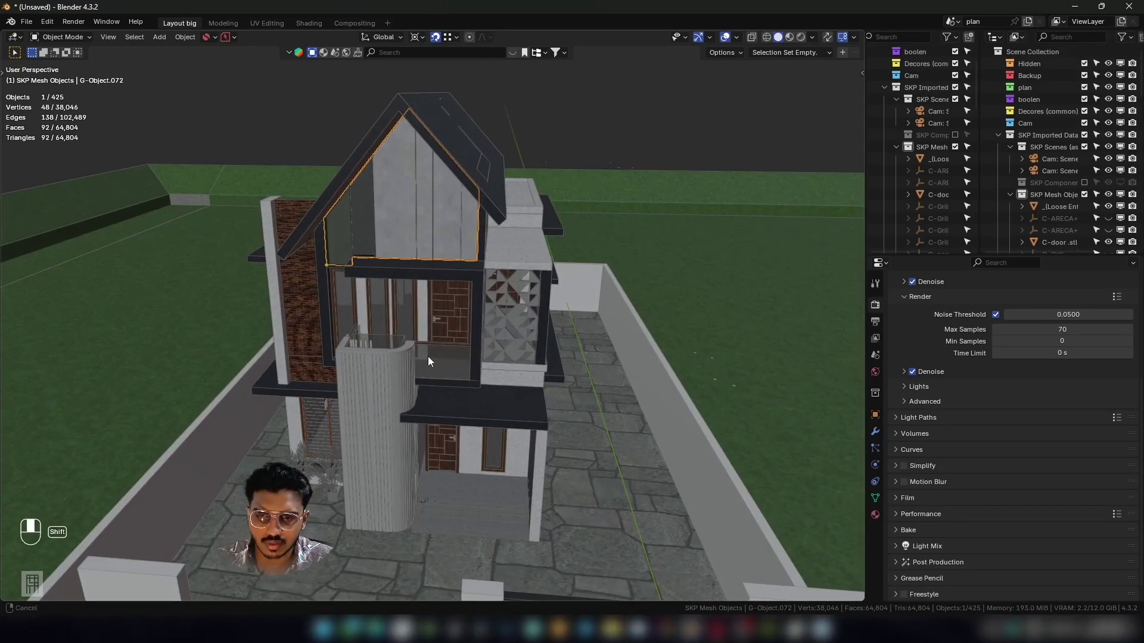
scroll(418, 237, "up", 2)
middle_click_drag(420, 236, 458, 204)
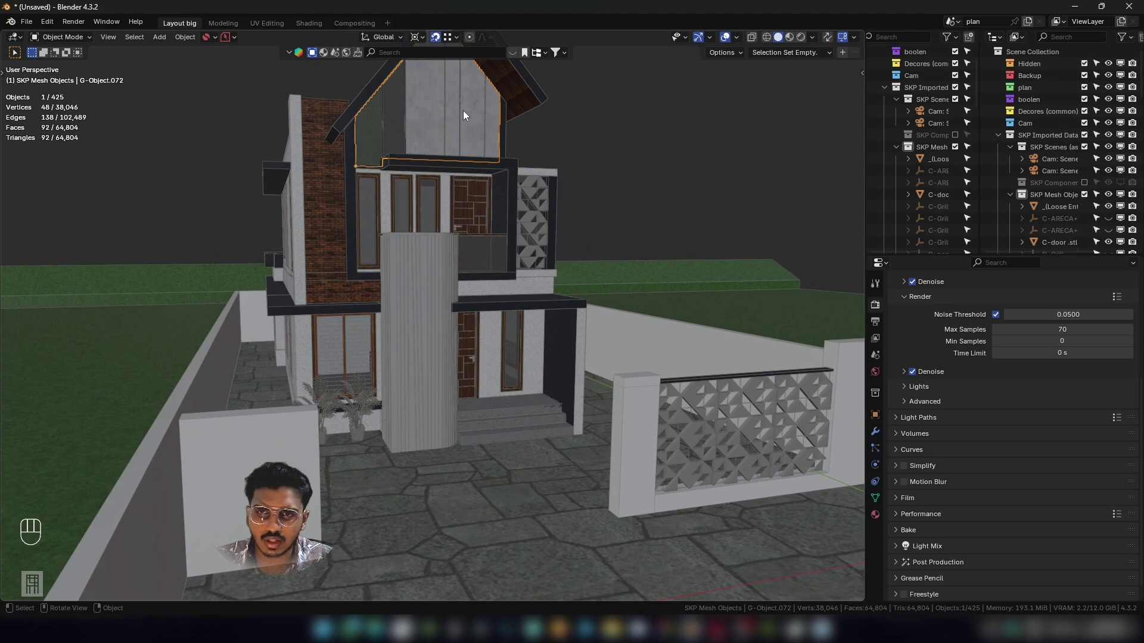
middle_click_drag(463, 109, 412, 373)
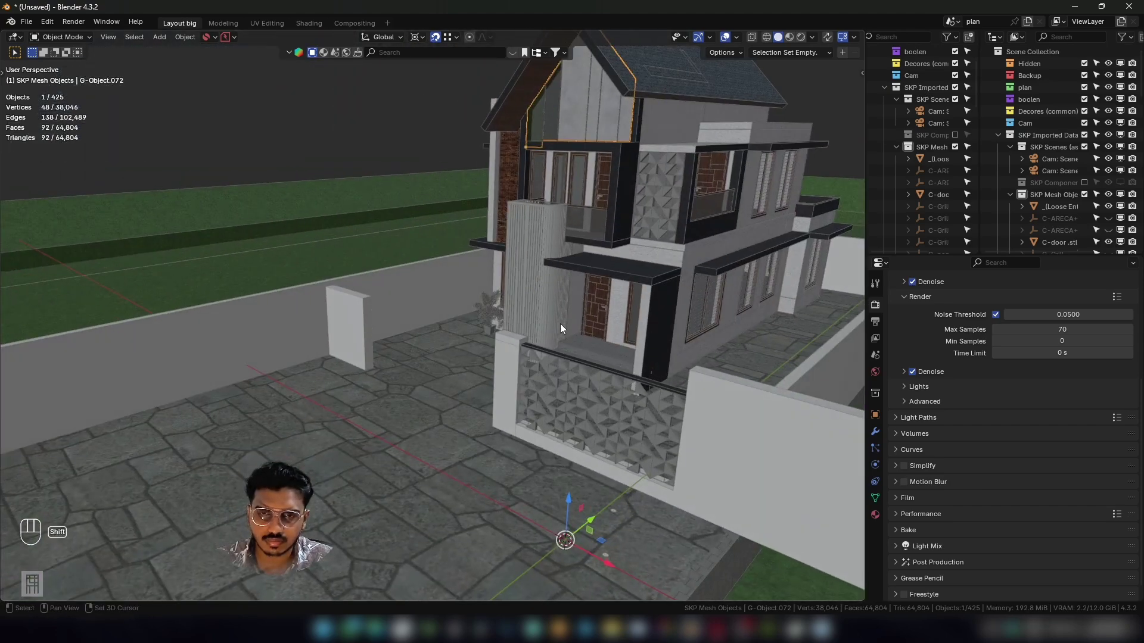
Check how the model is split into objects by selecting the porch slab, the side wall and the dark balcony frame in turn.
middle_click_drag(560, 324, 484, 324, "shift")
scroll(484, 324, "up", 3)
left_click(555, 338)
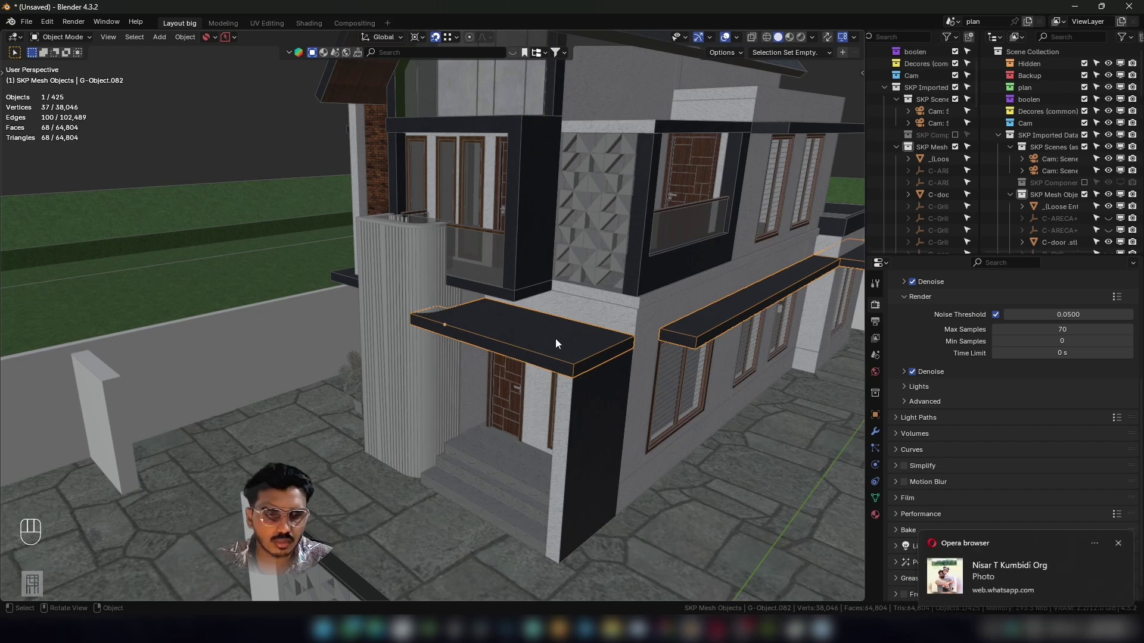
middle_click_drag(553, 338, 476, 351)
left_click(609, 329)
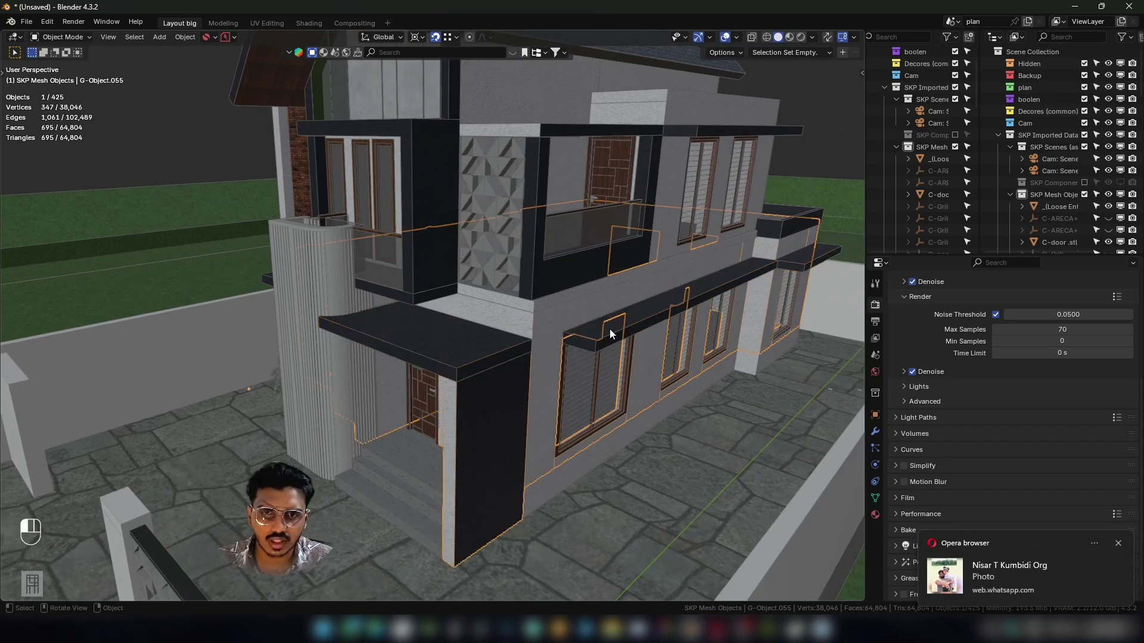
left_click(437, 238)
scroll(417, 237, "down", 2)
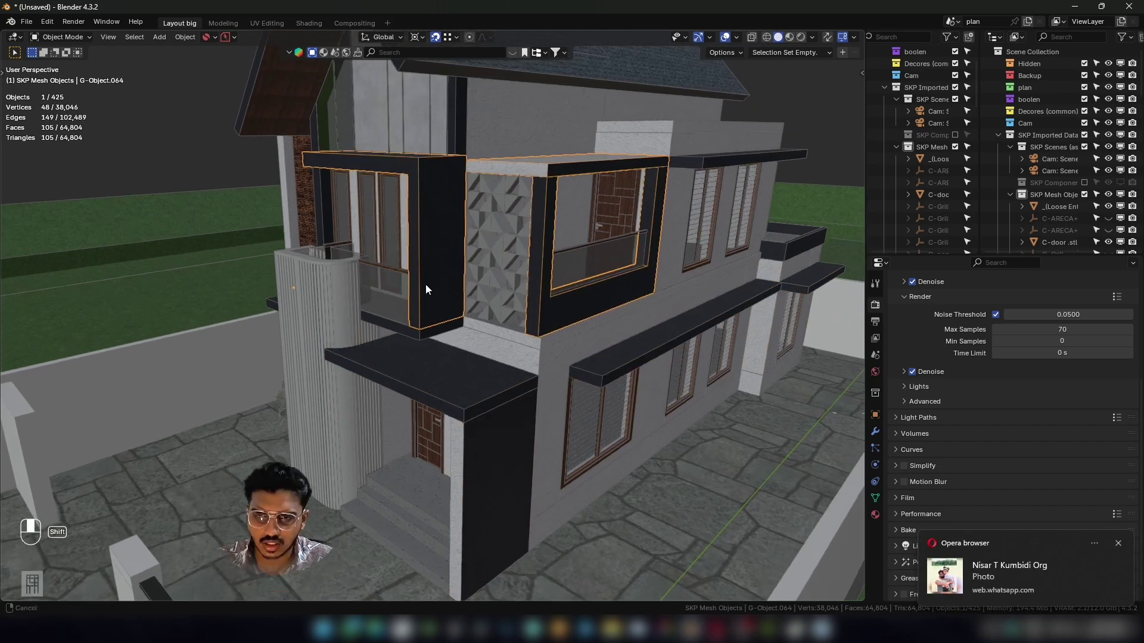
middle_click_drag(426, 284, 459, 274)
middle_click_drag(488, 317, 445, 262)
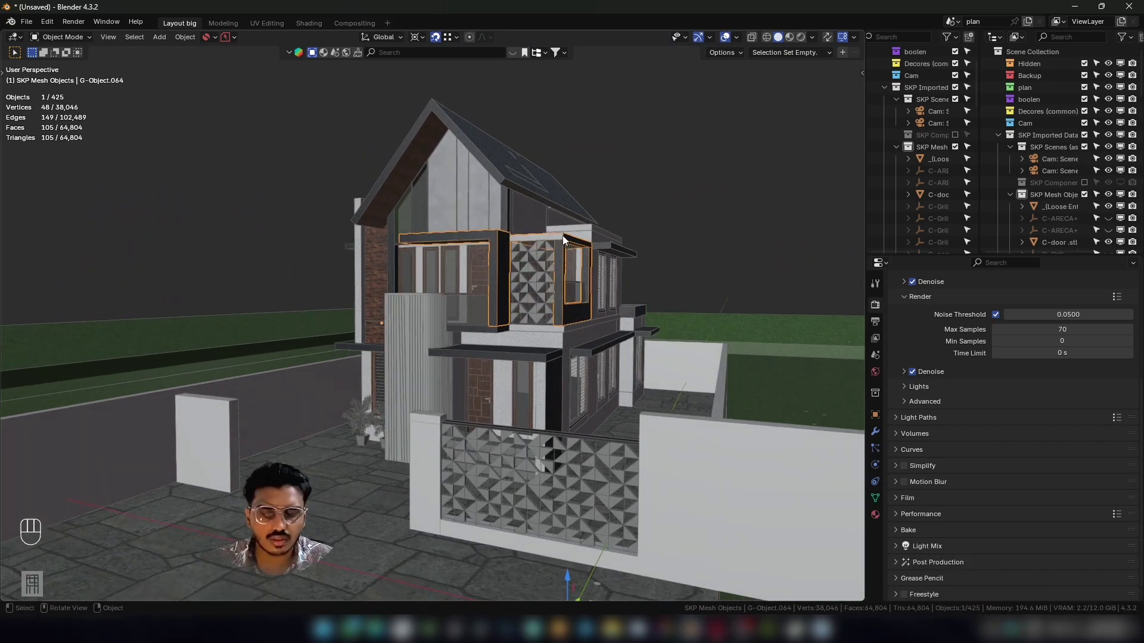
Collapse the narrower outliner's hierarchy down to its top-level collections.
key("KP_Subtract")
key("KP_Multiply")
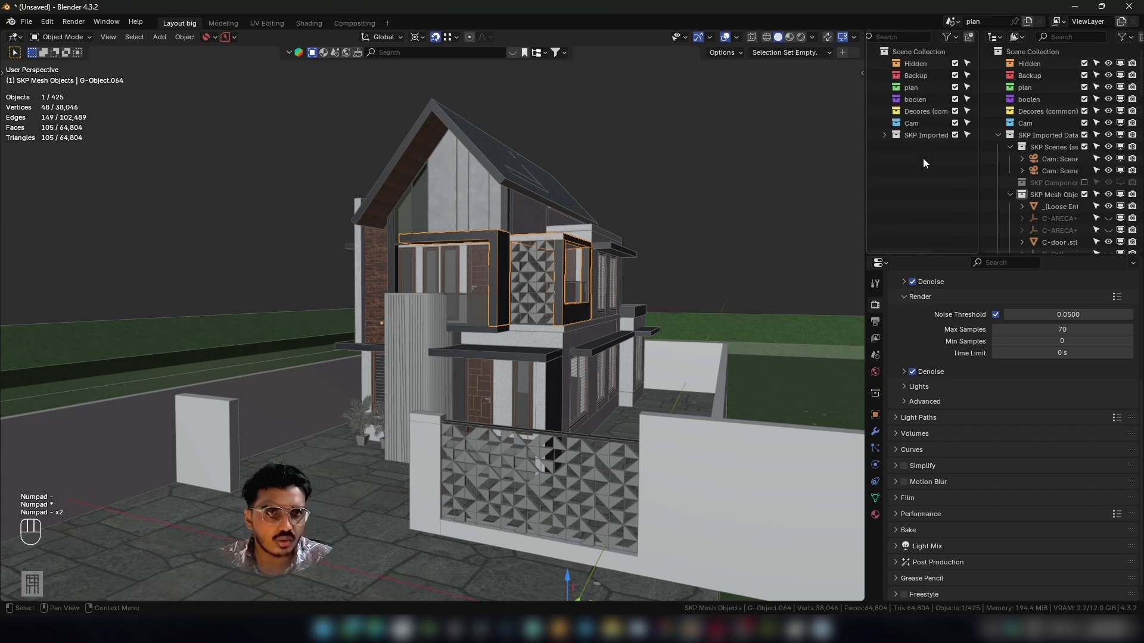
key("KP_Subtract")
key("KP_Subtract")
key("KP_Subtract")
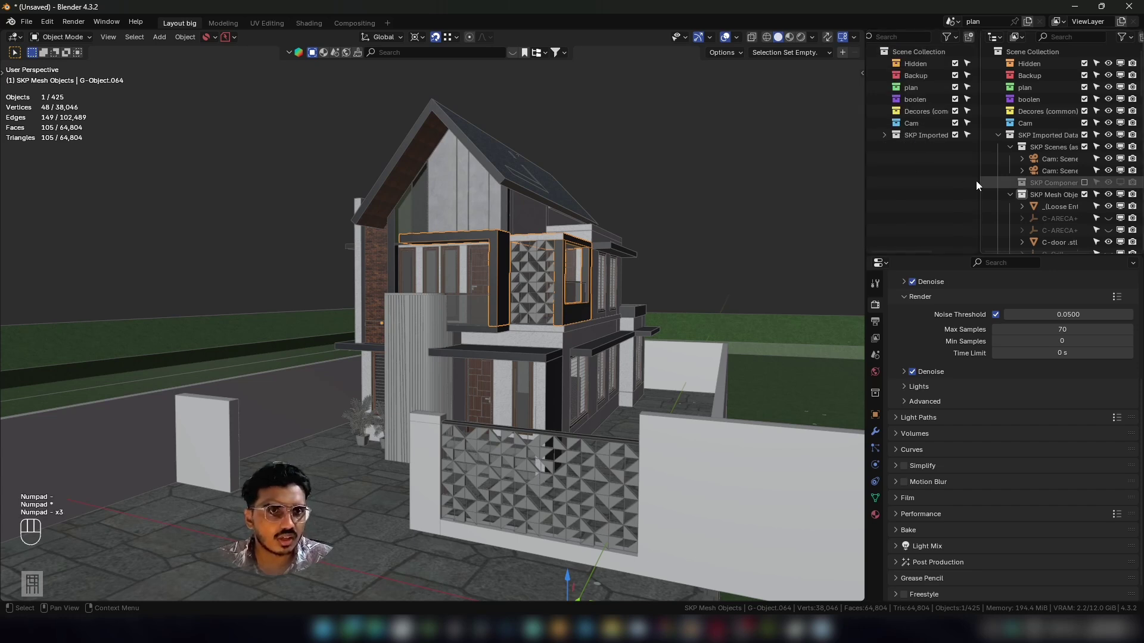
Examine the scene, component and mesh sub-collections and their objects inside the SKP Imported Data collection.
left_click(885, 135)
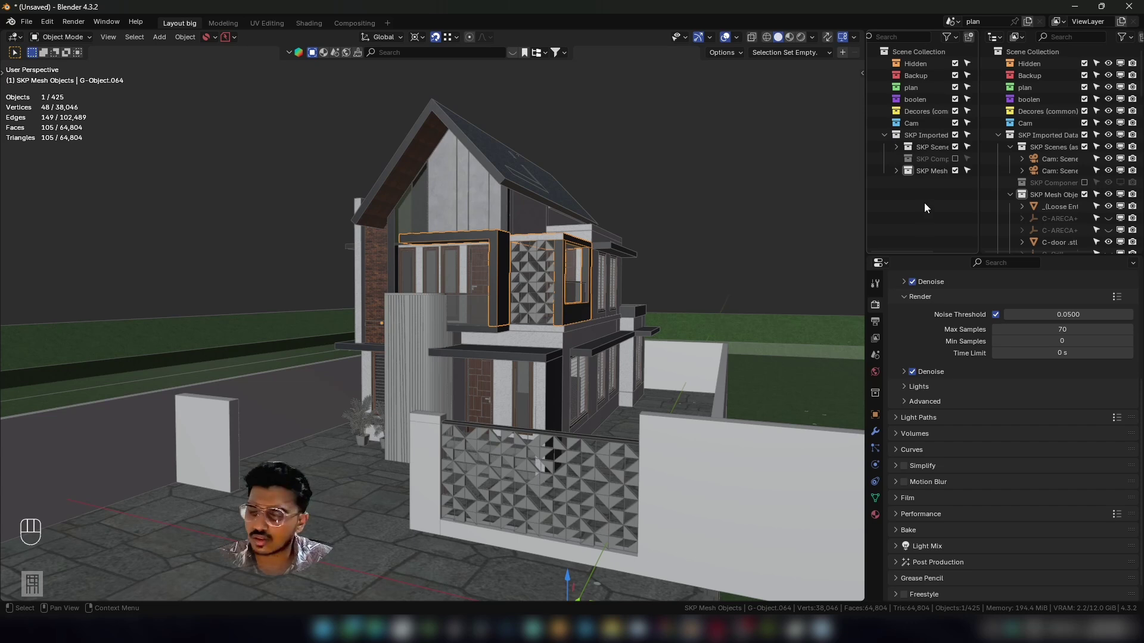
scroll(1065, 206, "down", 8)
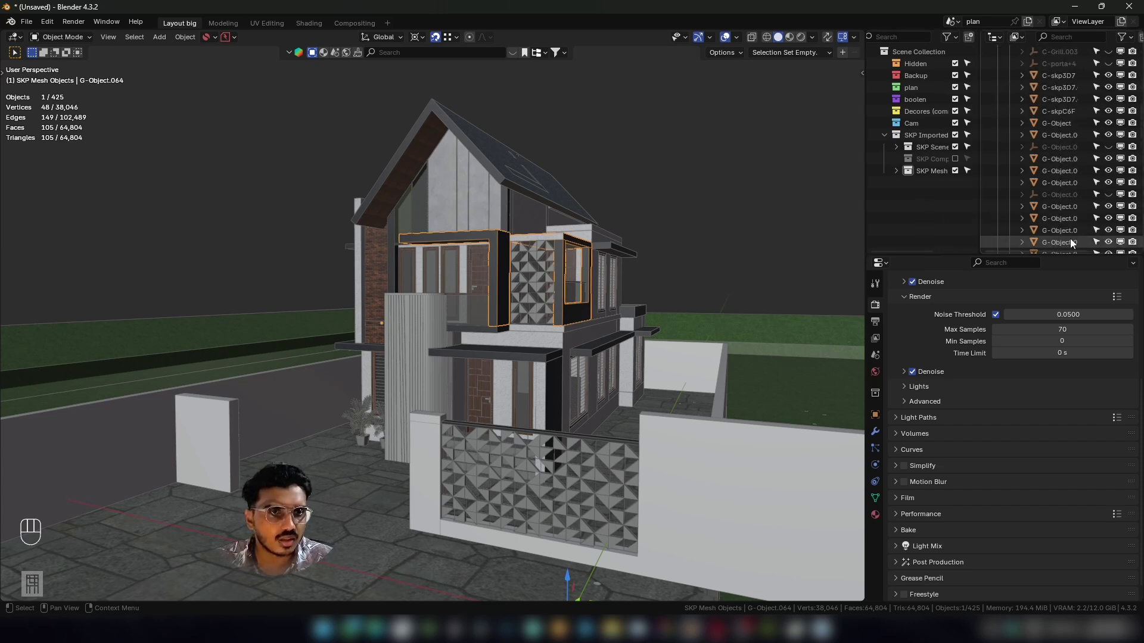
scroll(1070, 236, "up", 8)
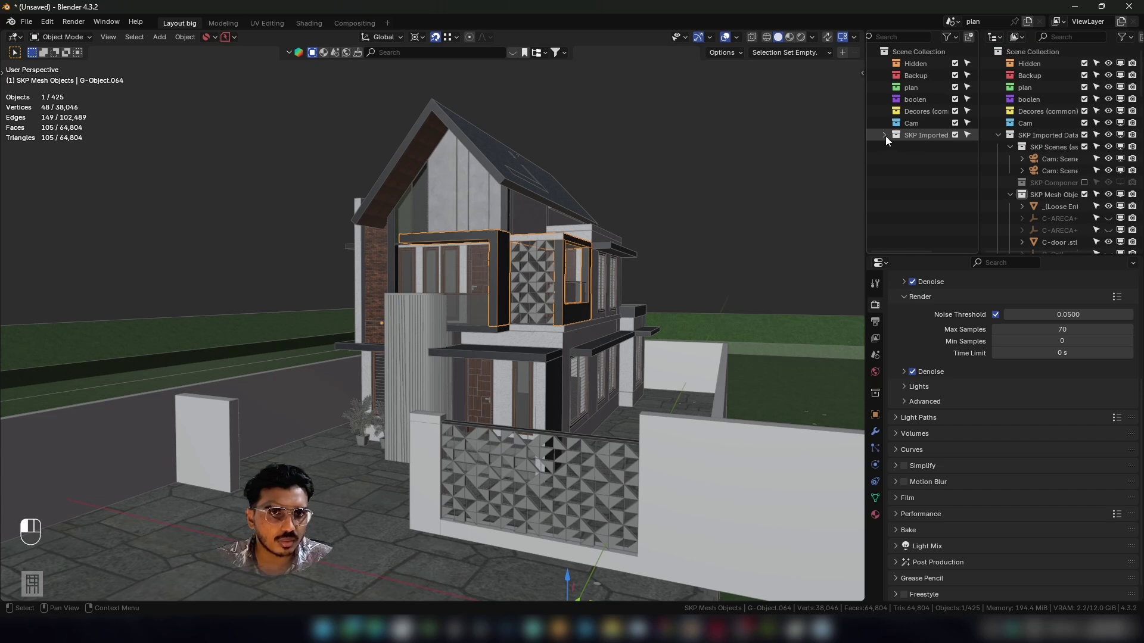
left_click(896, 170)
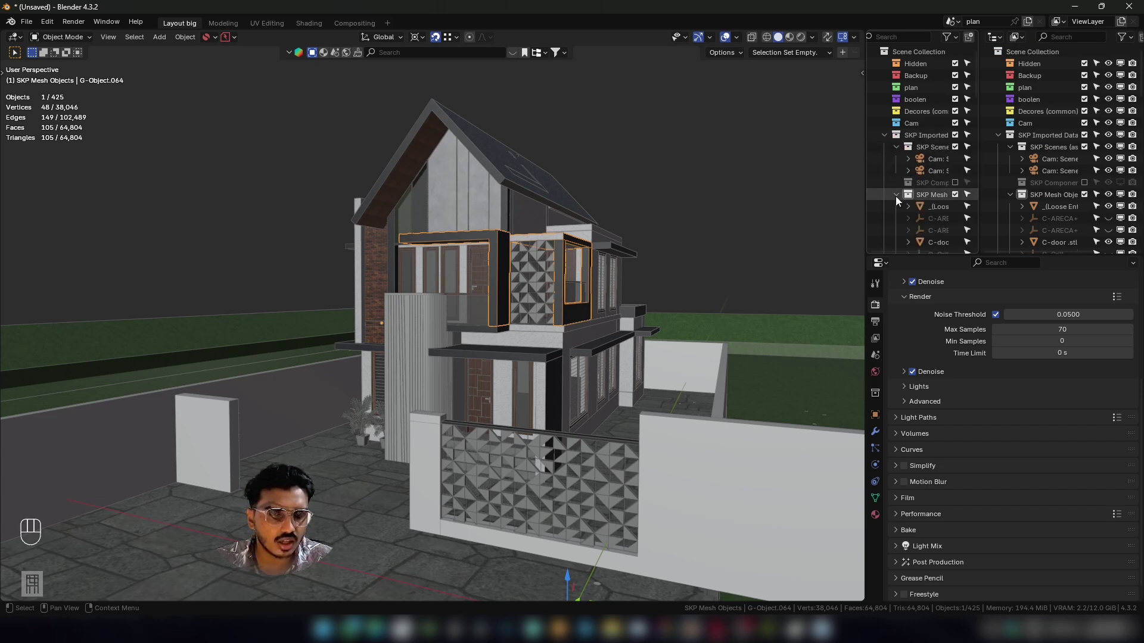
left_click(895, 171)
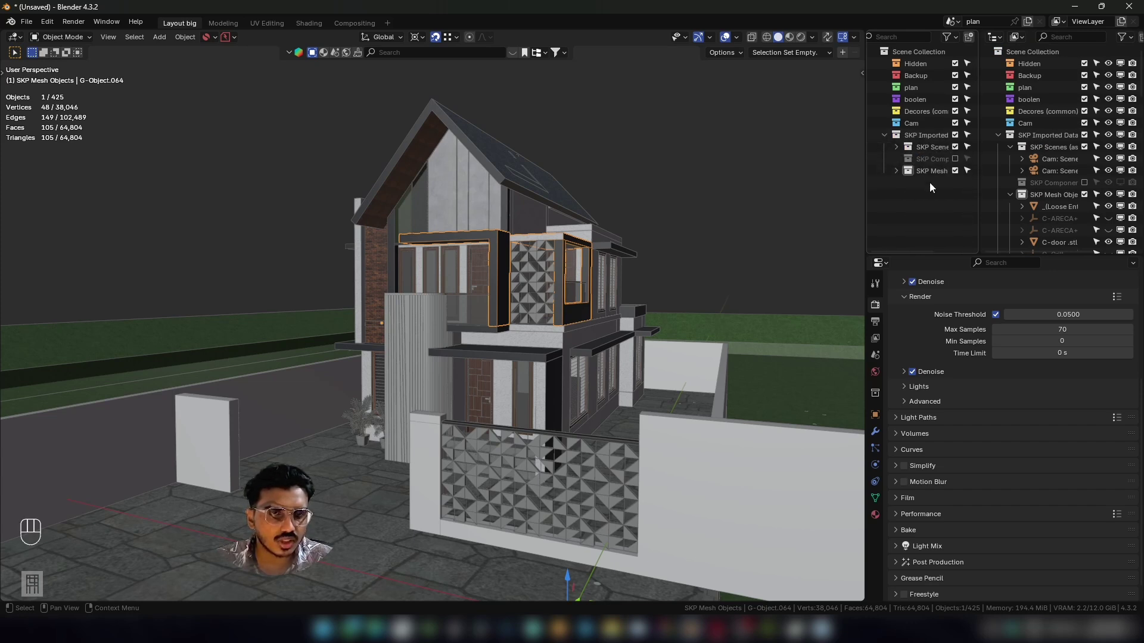
left_click(883, 135)
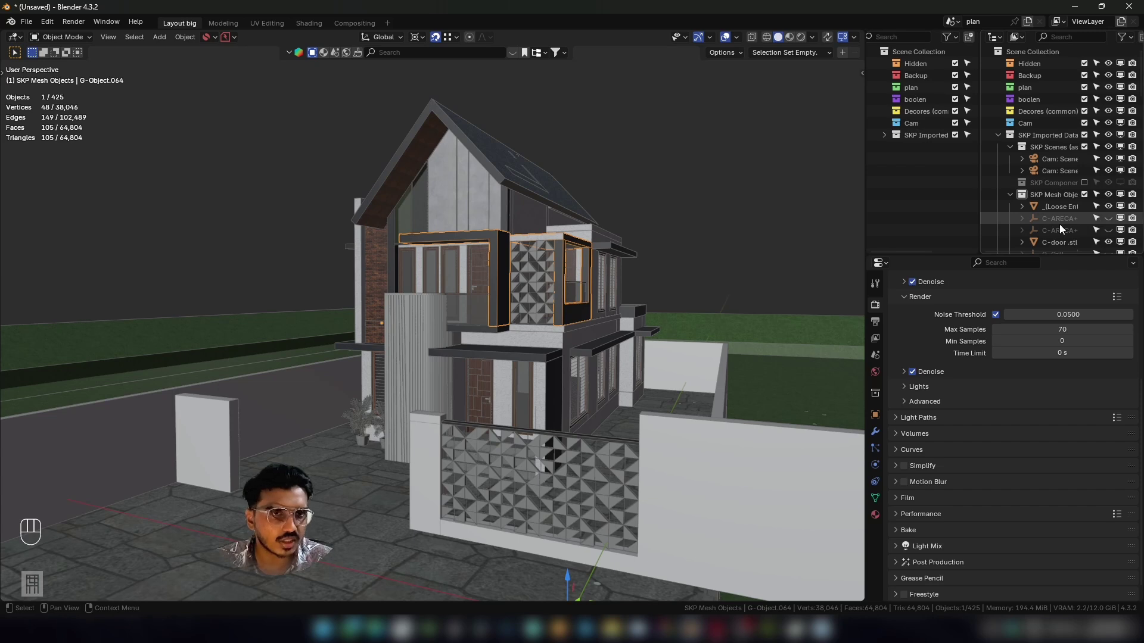
Collapse the wider outliner's hierarchy down to its top-level collections.
key("KP_Subtract")
key("KP_Subtract")
key("KP_Subtract")
key("KP_Subtract")
key("KP_Subtract")
key("KP_Subtract")
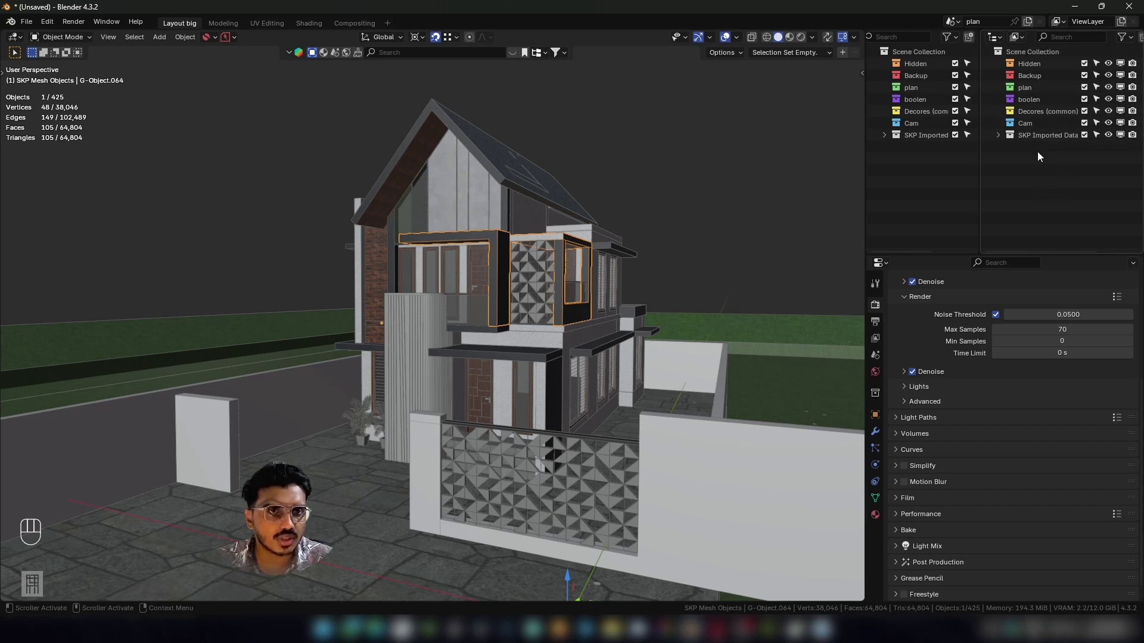
middle_click_drag(341, 337, 348, 338)
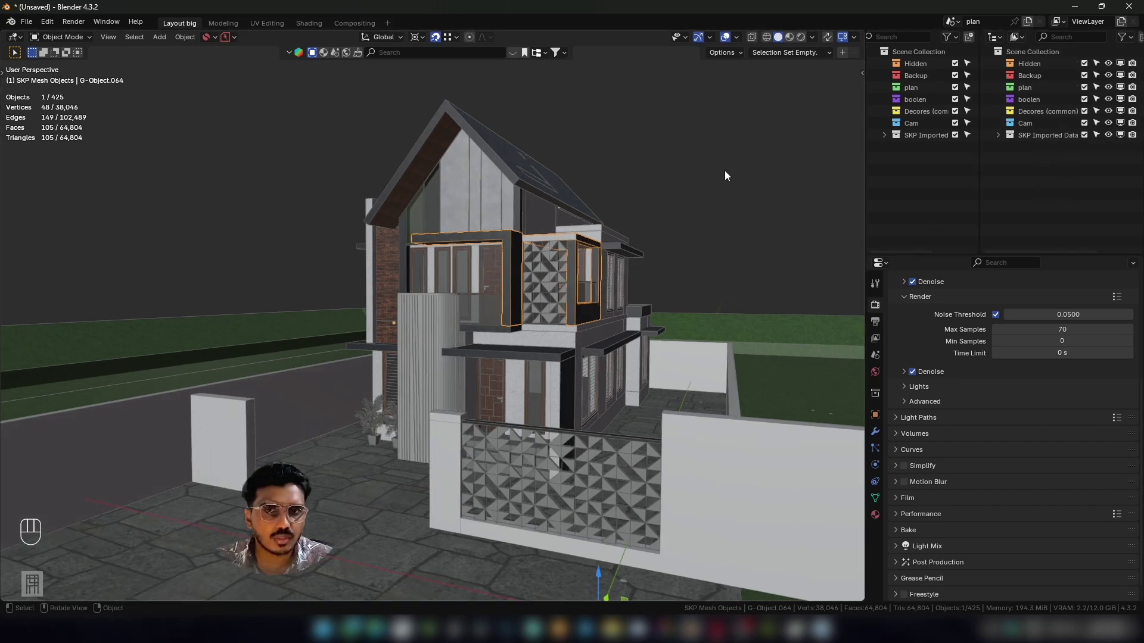
middle_click_drag(380, 212, 394, 213)
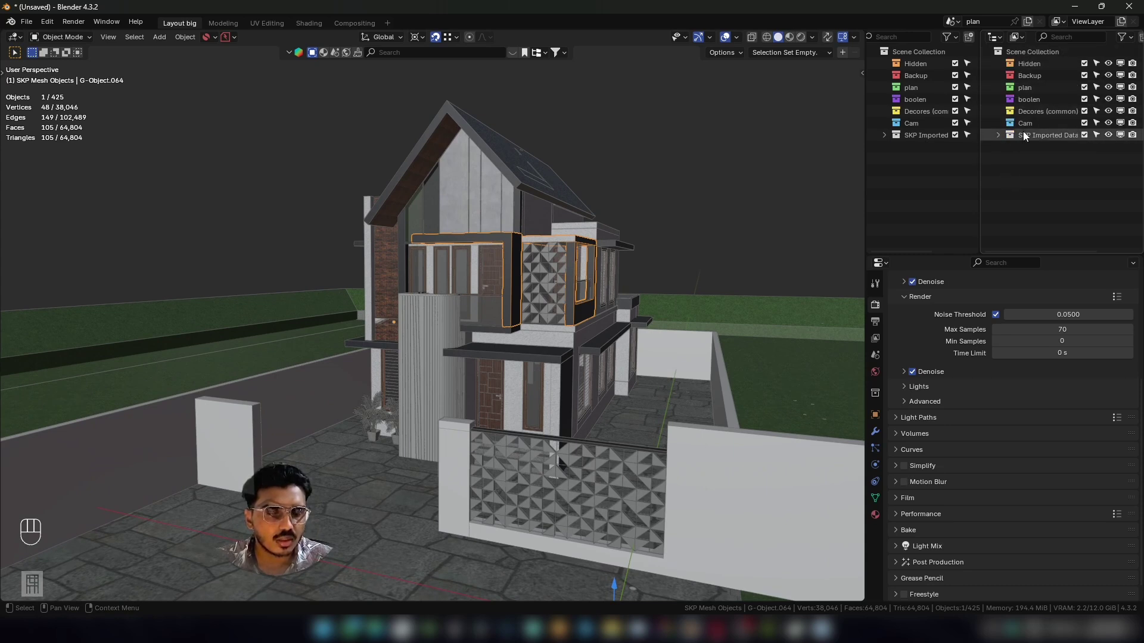
Reveal the sub-collections of SKP Imported Data and rename the Cam collection as Camera.
left_click(998, 135)
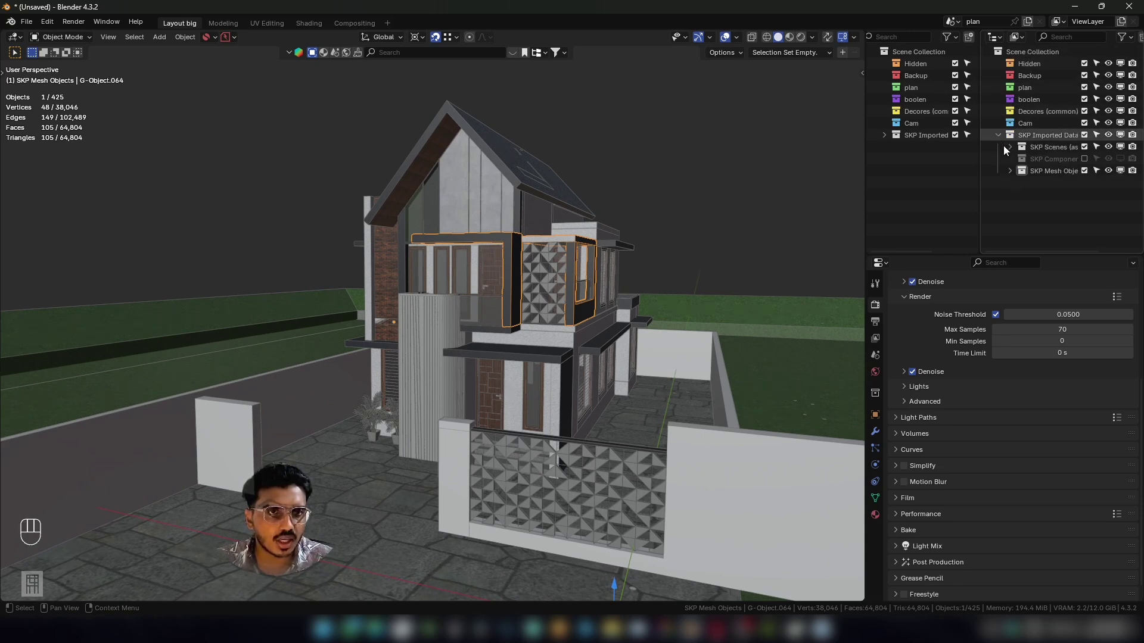
double_click(1041, 122)
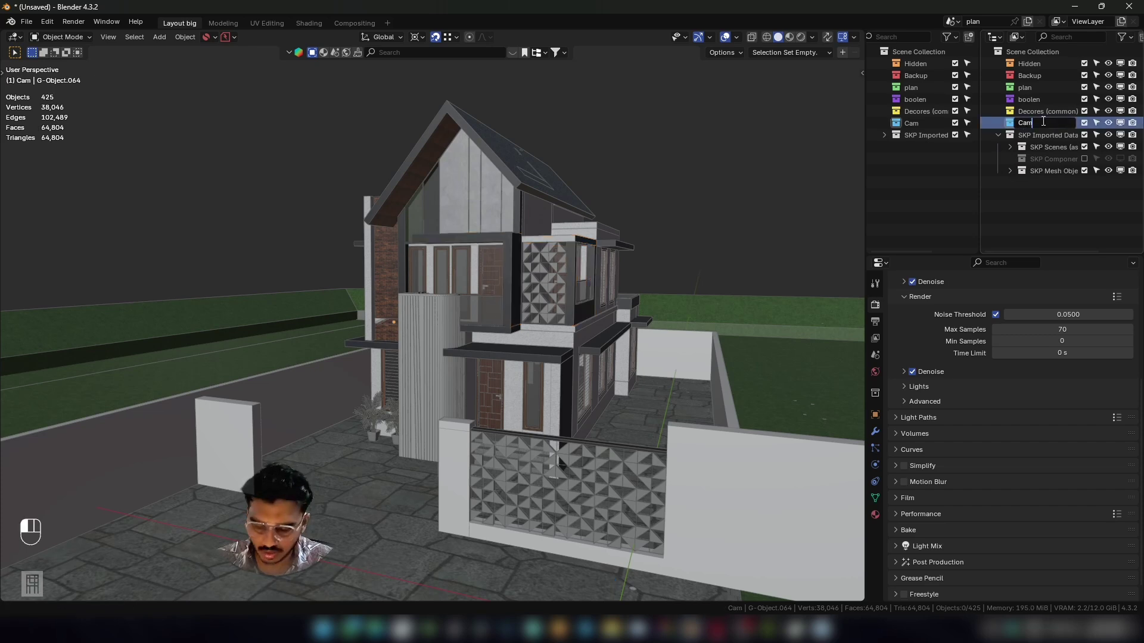
type("era")
key("Return")
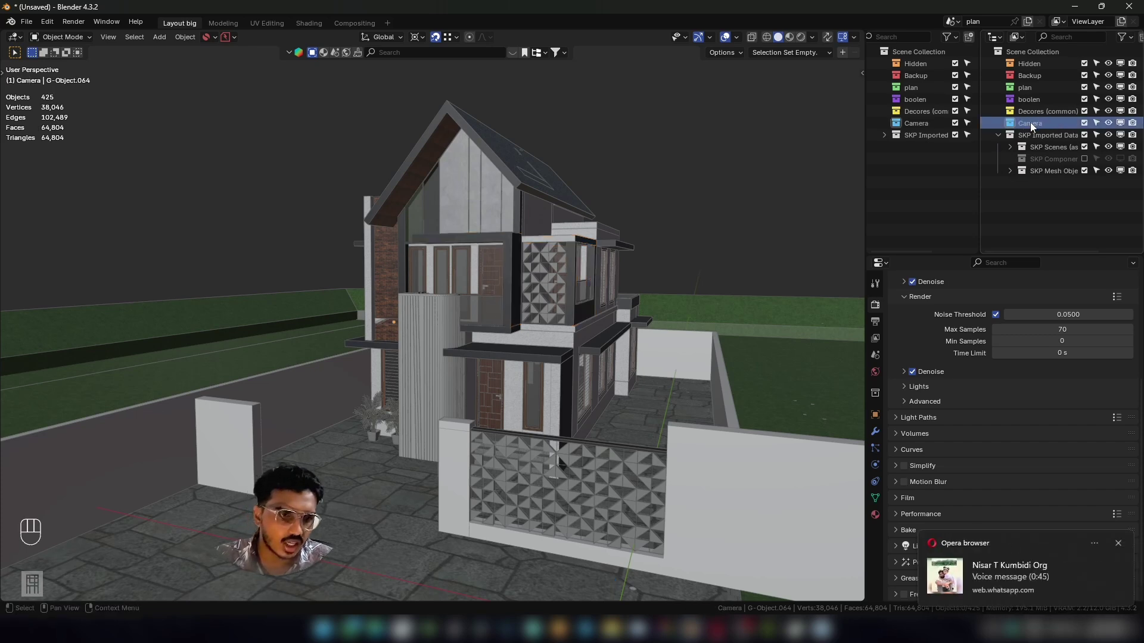
Move both imported scene cameras from the SKP Scenes collection into the Camera collection.
left_click(1008, 147)
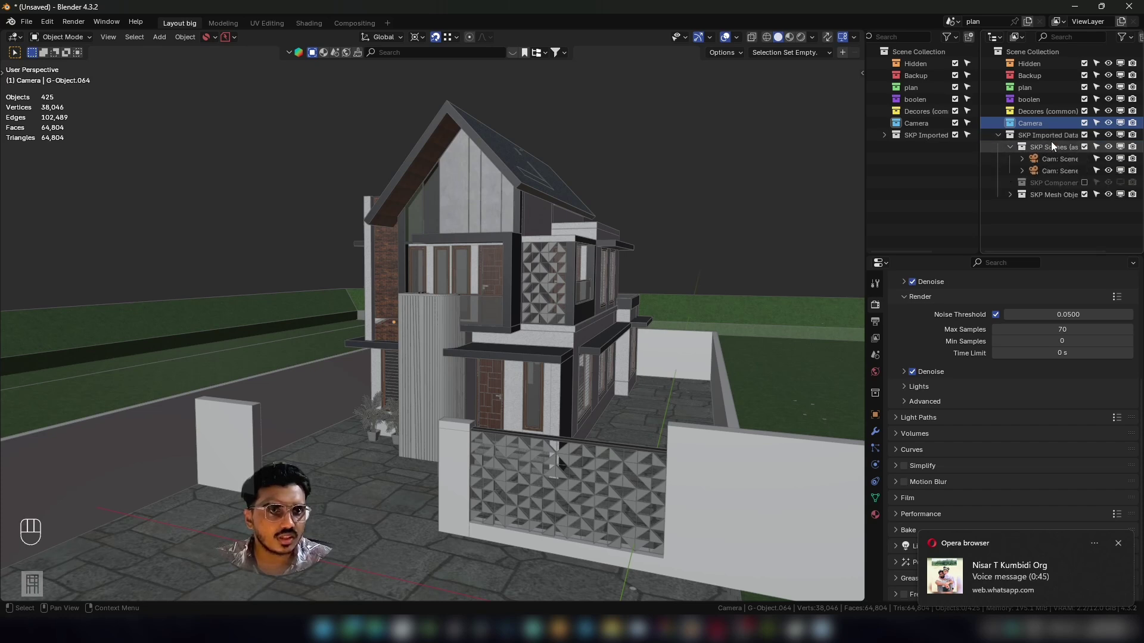
left_click(1066, 159)
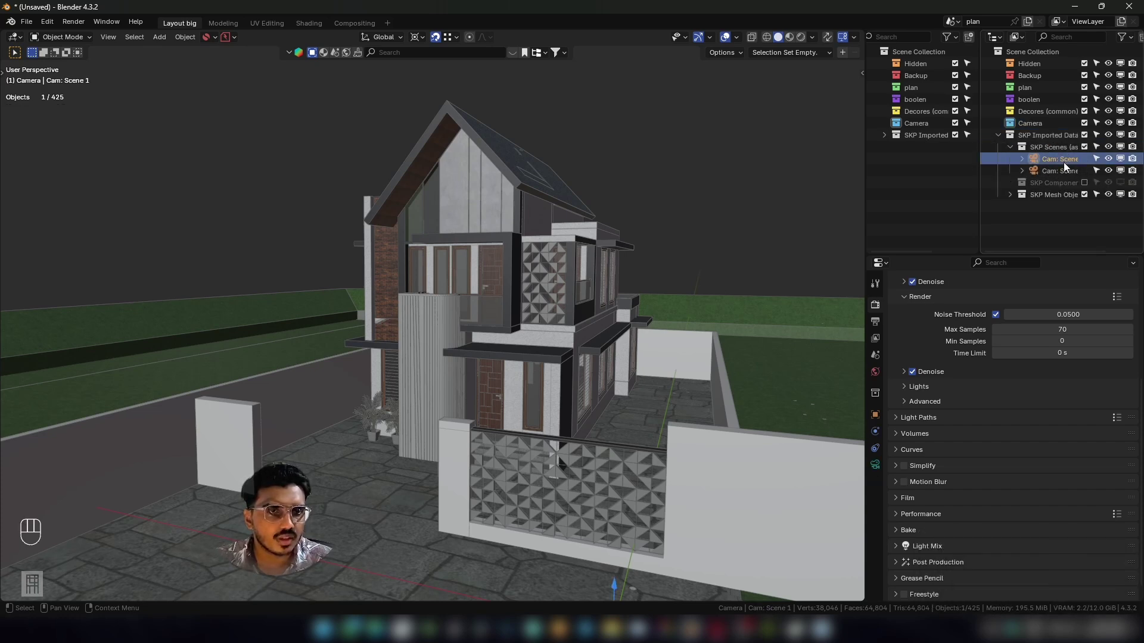
left_click(1053, 171, "ctrl")
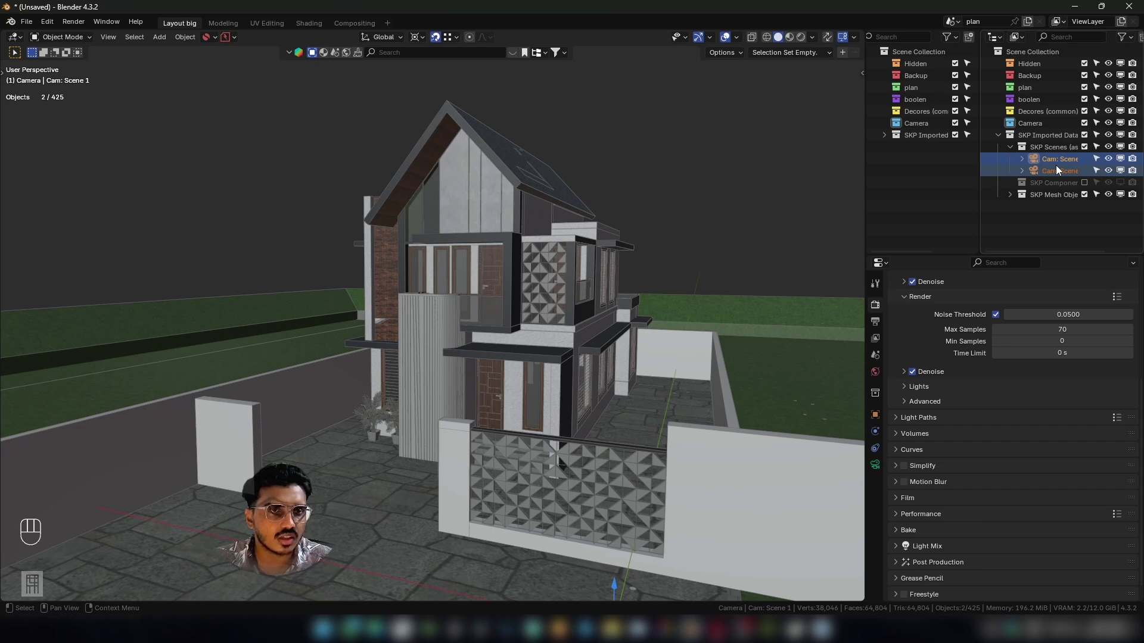
left_click_drag(1056, 167, 1042, 123)
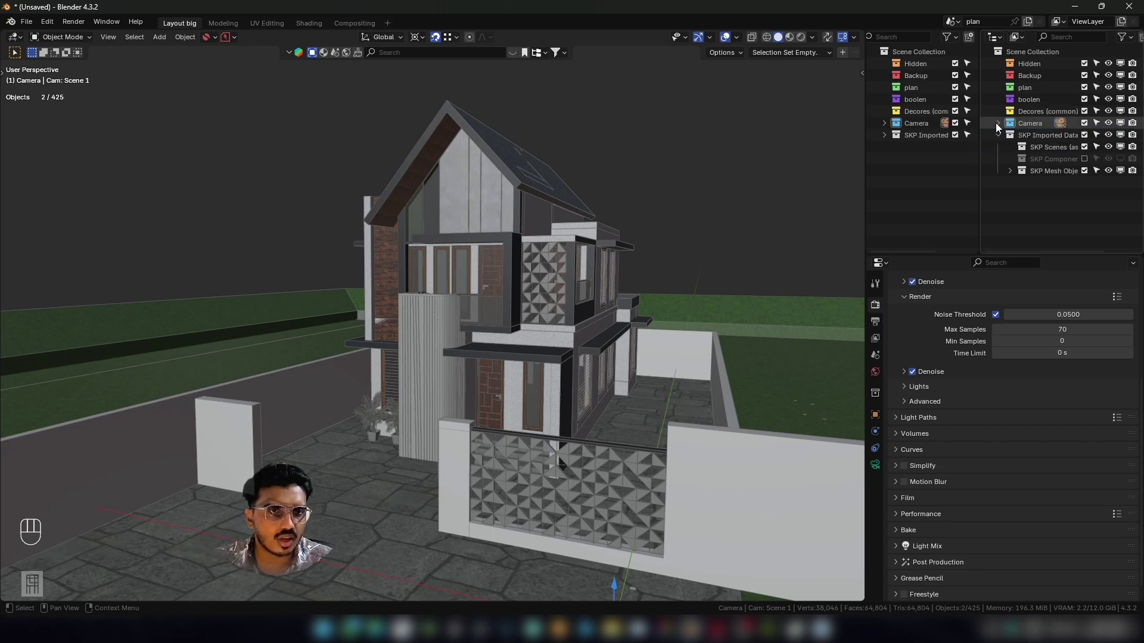
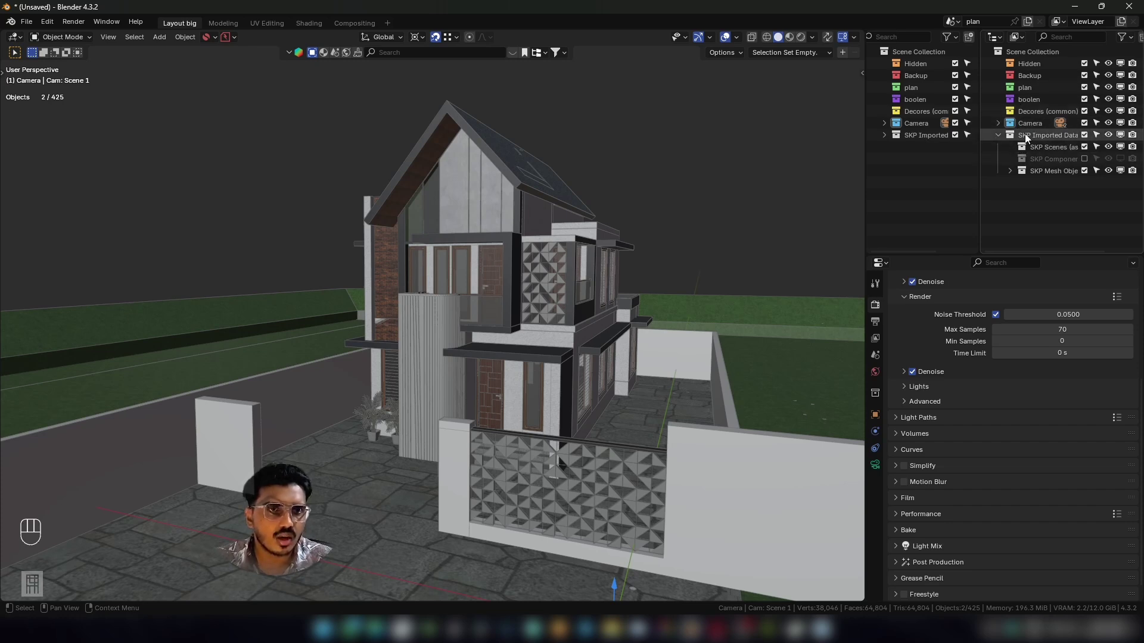
Select the tiny stray geometry scattered beyond the far edge of the green ground.
scroll(534, 234, "down", 10)
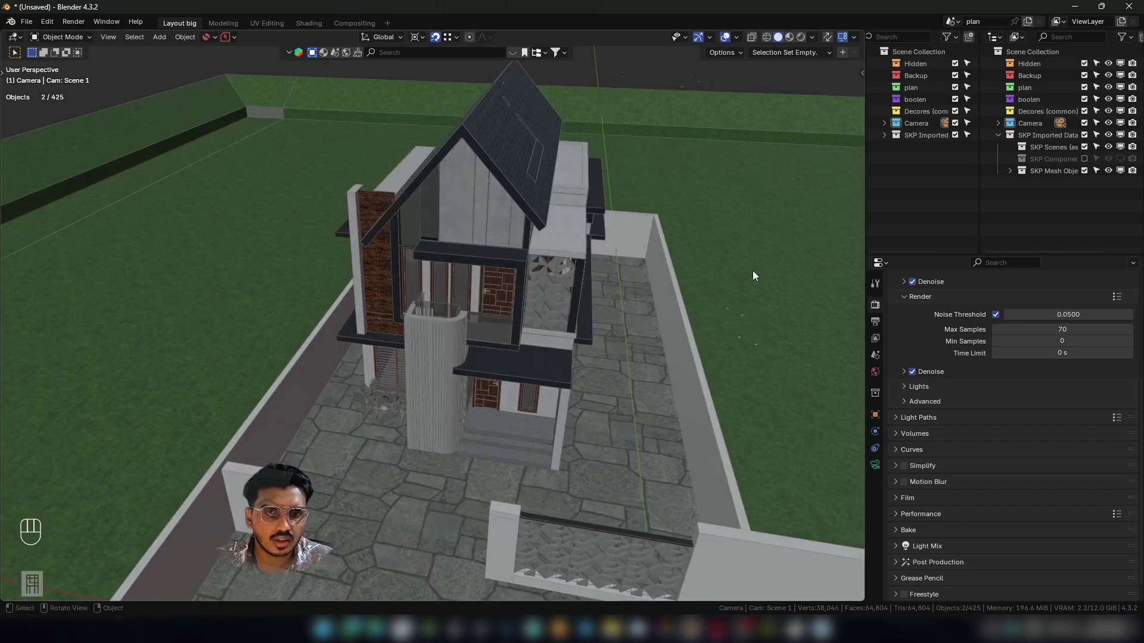
left_click(473, 255)
scroll(498, 287, "up", 5)
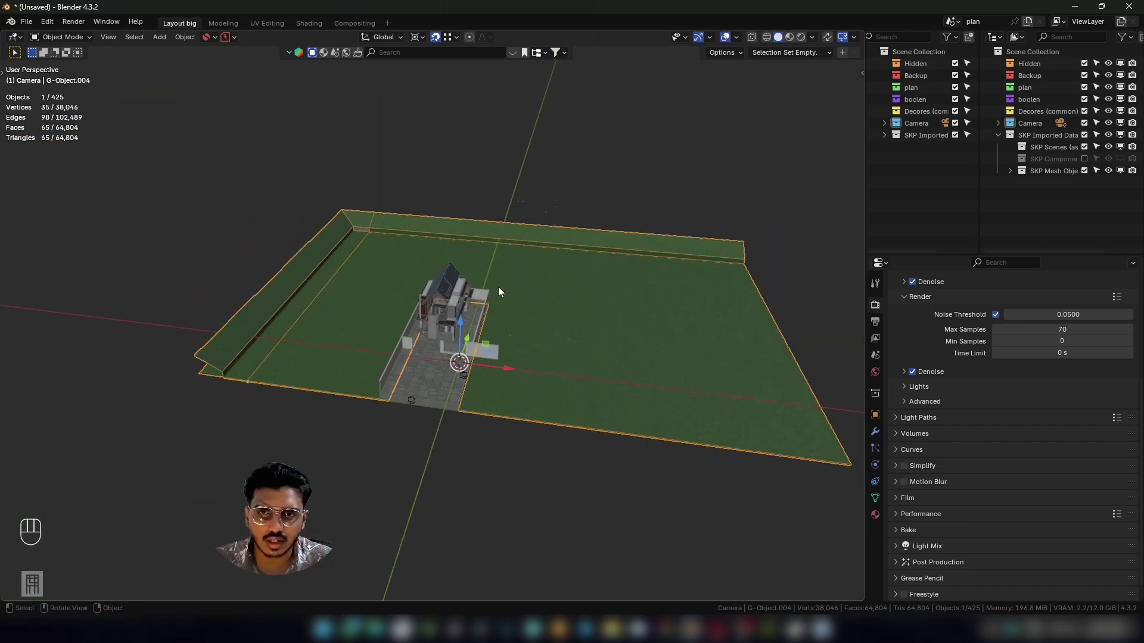
left_click_drag(503, 142, 652, 242, "shift")
scroll(448, 353, "up", 5)
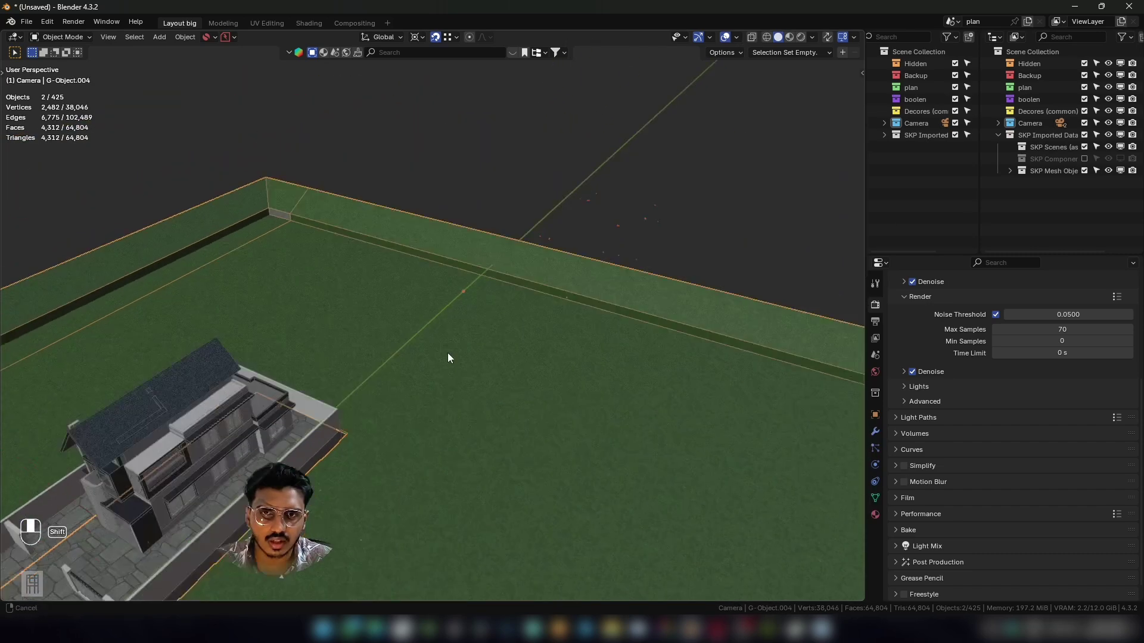
middle_click_drag(448, 352, 651, 306)
middle_click_drag(612, 345, 482, 309)
Examine the stray geometry scattered beyond the ground's far edge from the top view and in perspective.
key("KP_7")
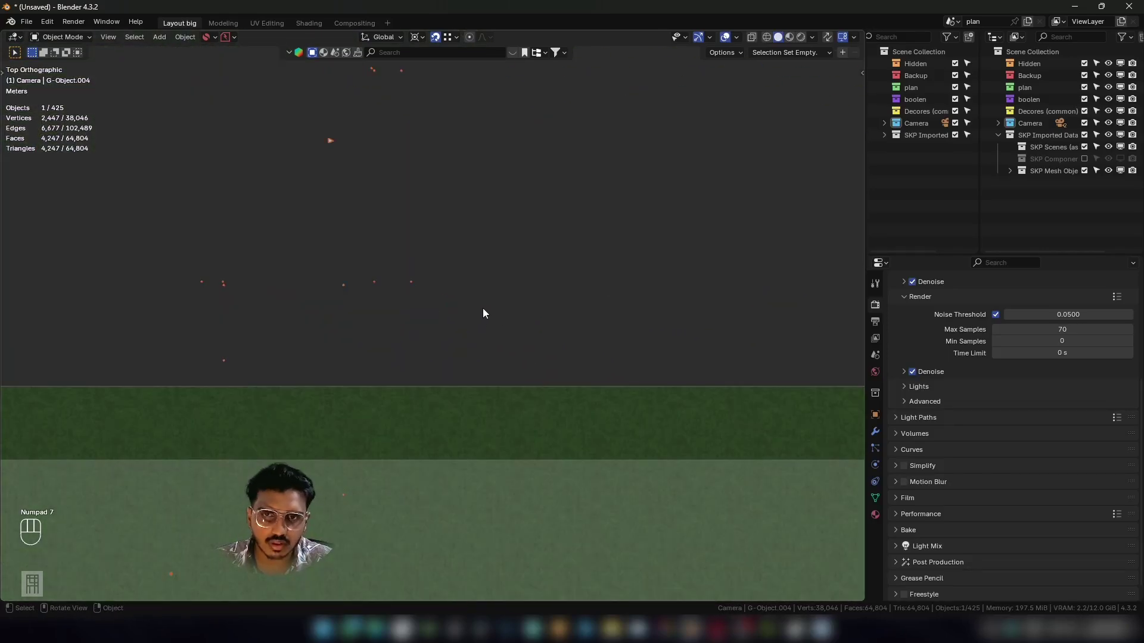
scroll(283, 310, "down", 2)
middle_click_drag(283, 310, 349, 349, "shift")
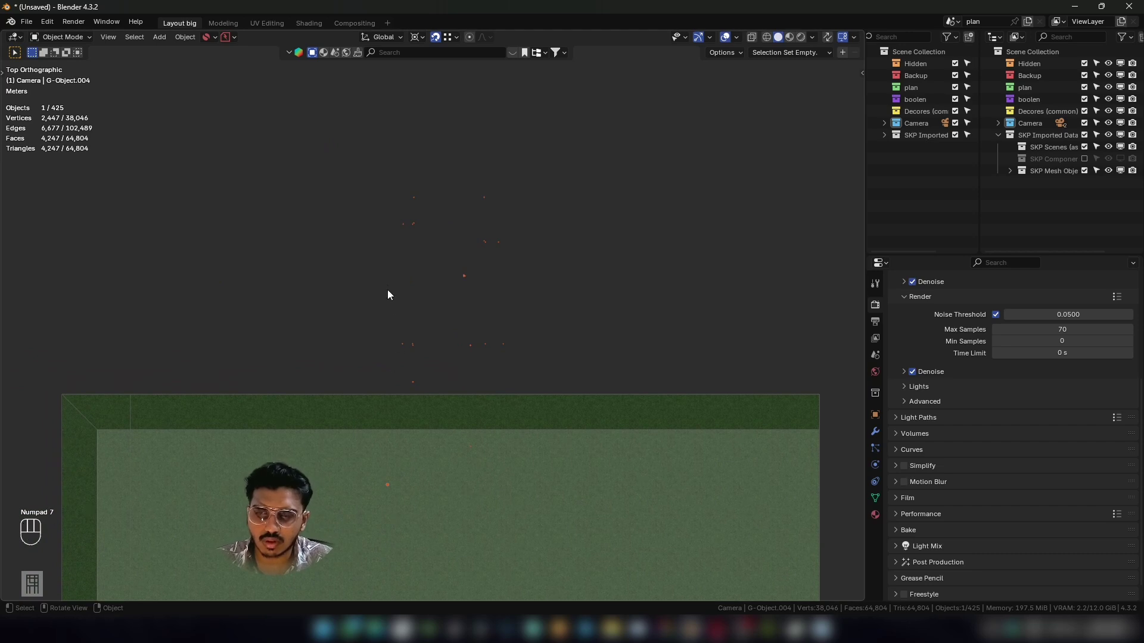
left_click_drag(337, 168, 620, 384)
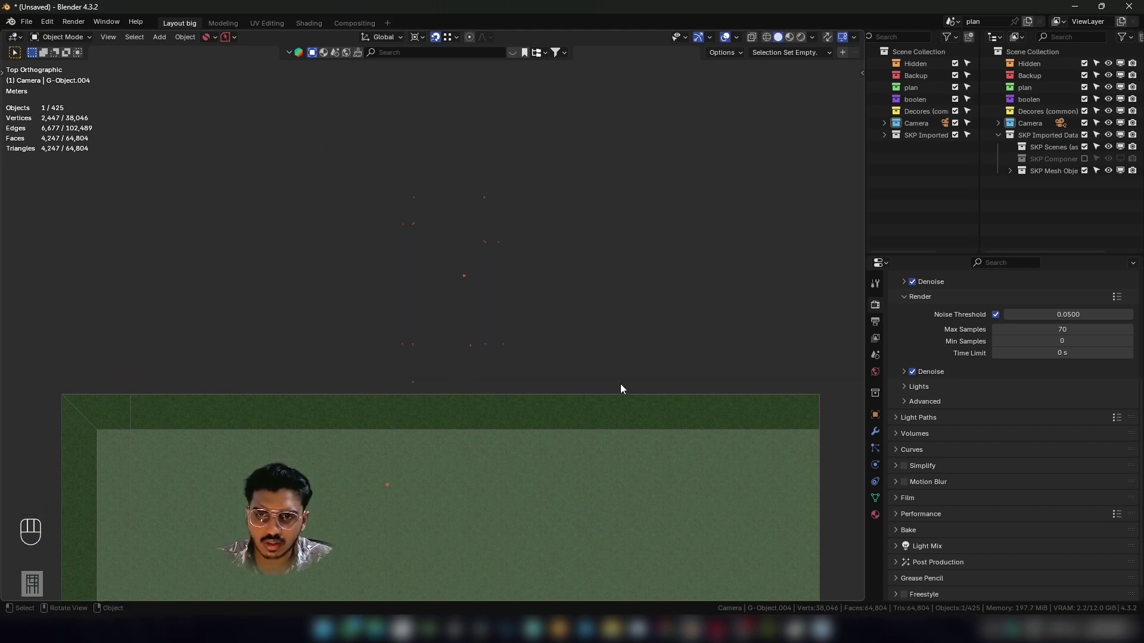
scroll(467, 363, "down", 5)
scroll(449, 394, "up", 4)
scroll(435, 395, "down", 3)
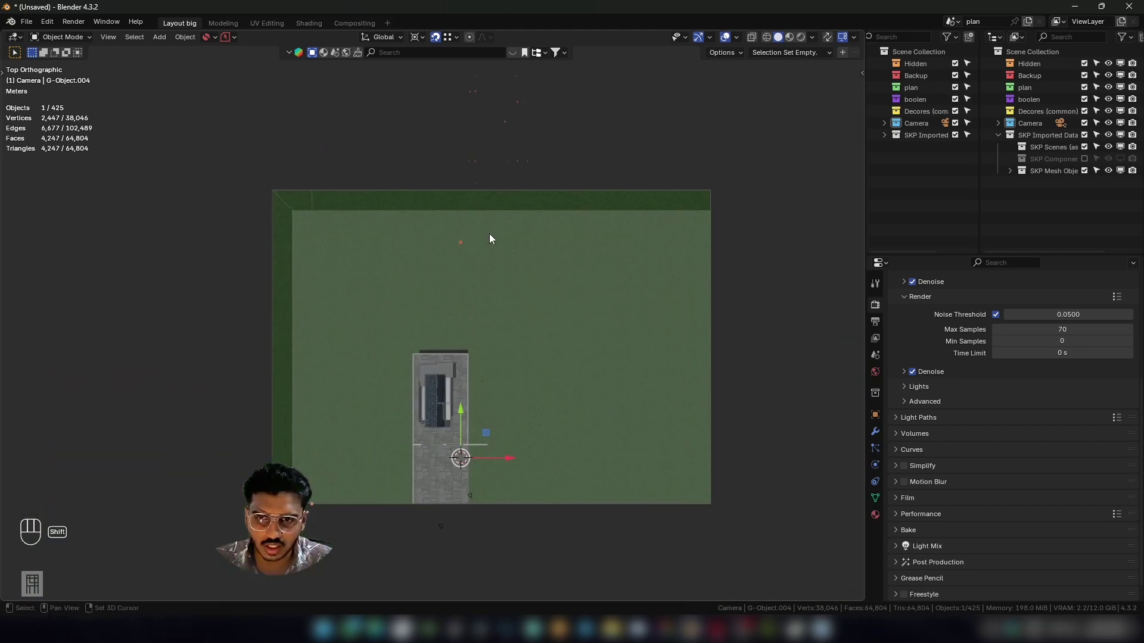
scroll(462, 376, "up", 1)
middle_click_drag(462, 326, 490, 428)
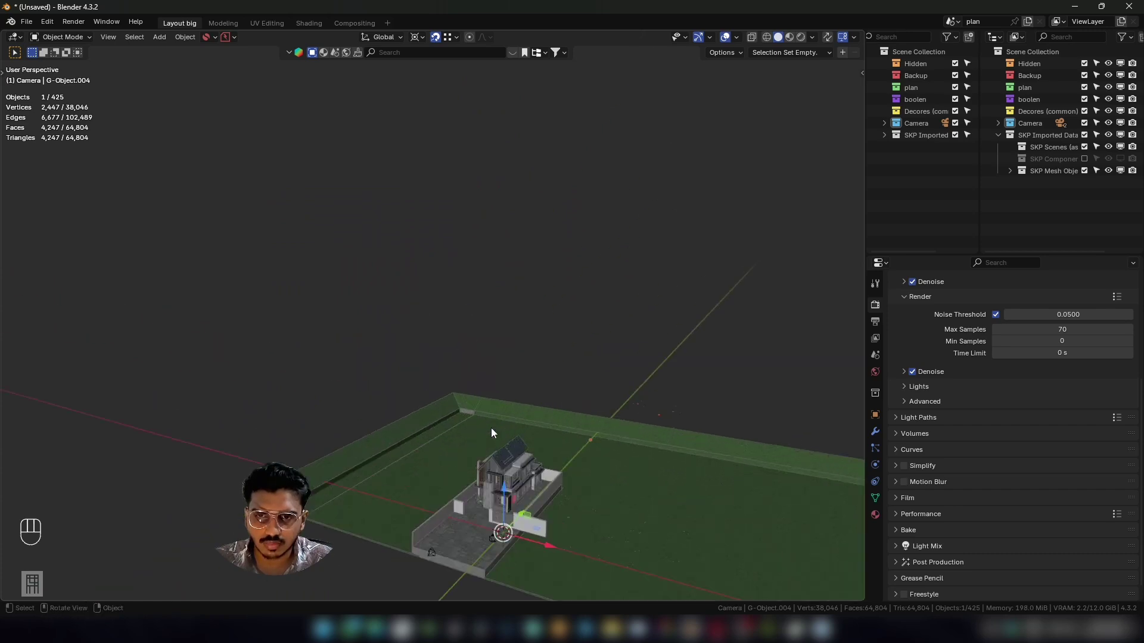
scroll(402, 285, "up", 3)
scroll(398, 298, "up", 2)
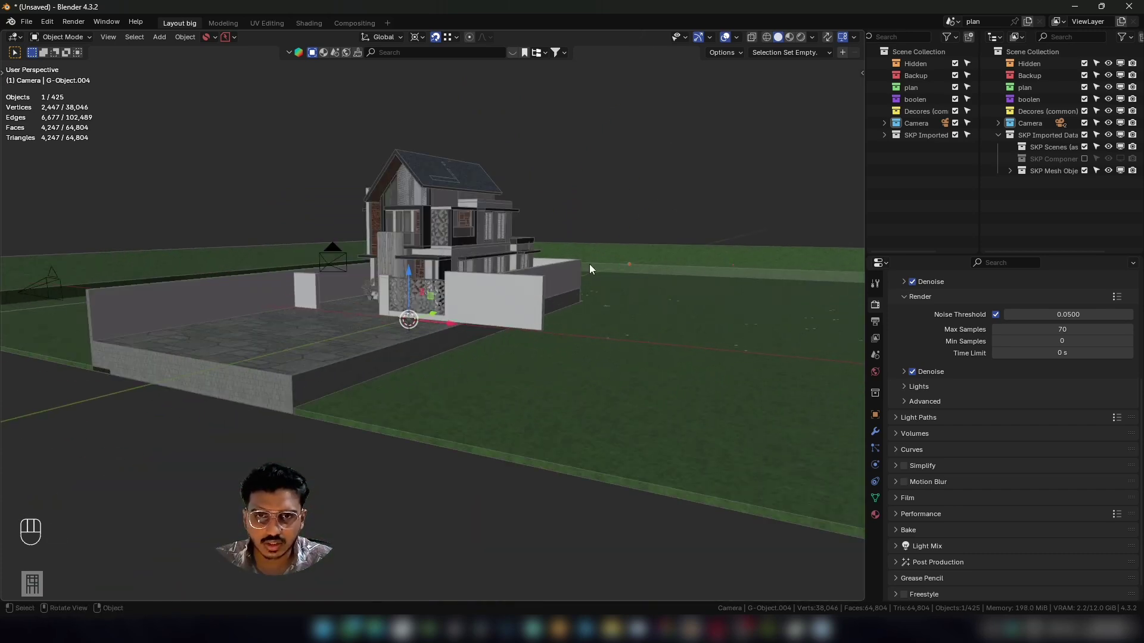
middle_click_drag(588, 263, 616, 267)
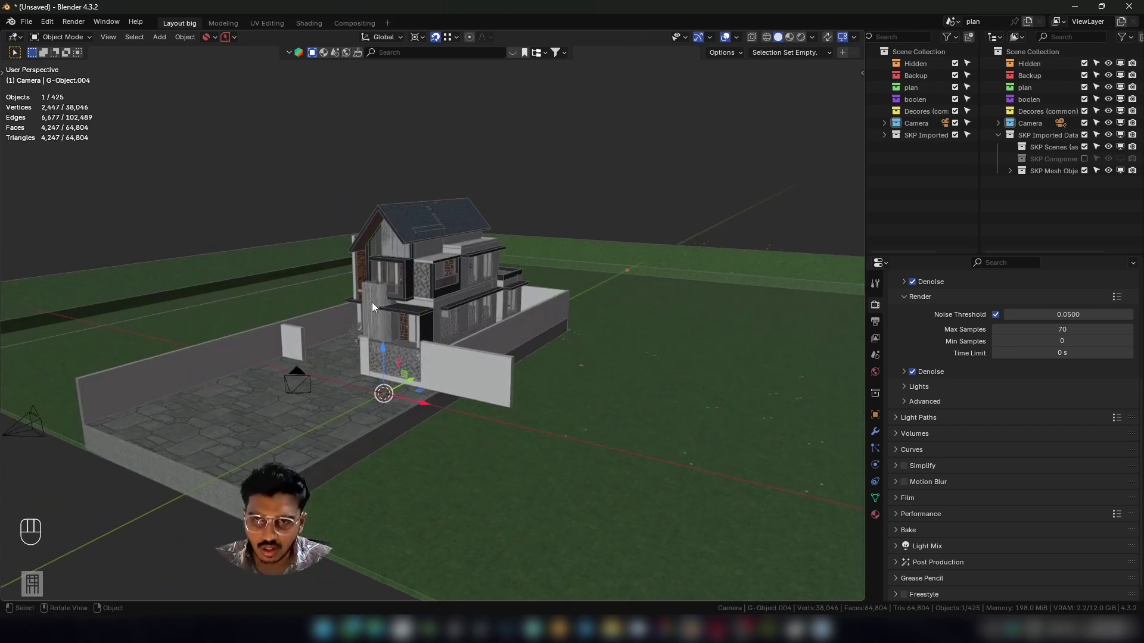
Delete the selected stray geometry object scattered beyond the green ground.
key("g")
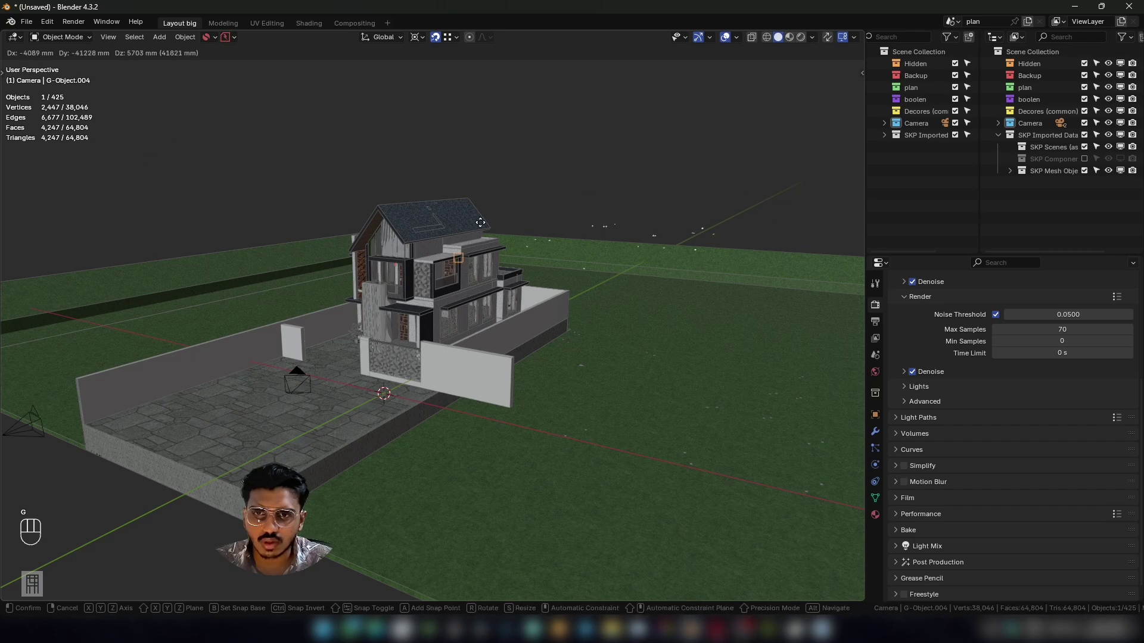
key("Escape")
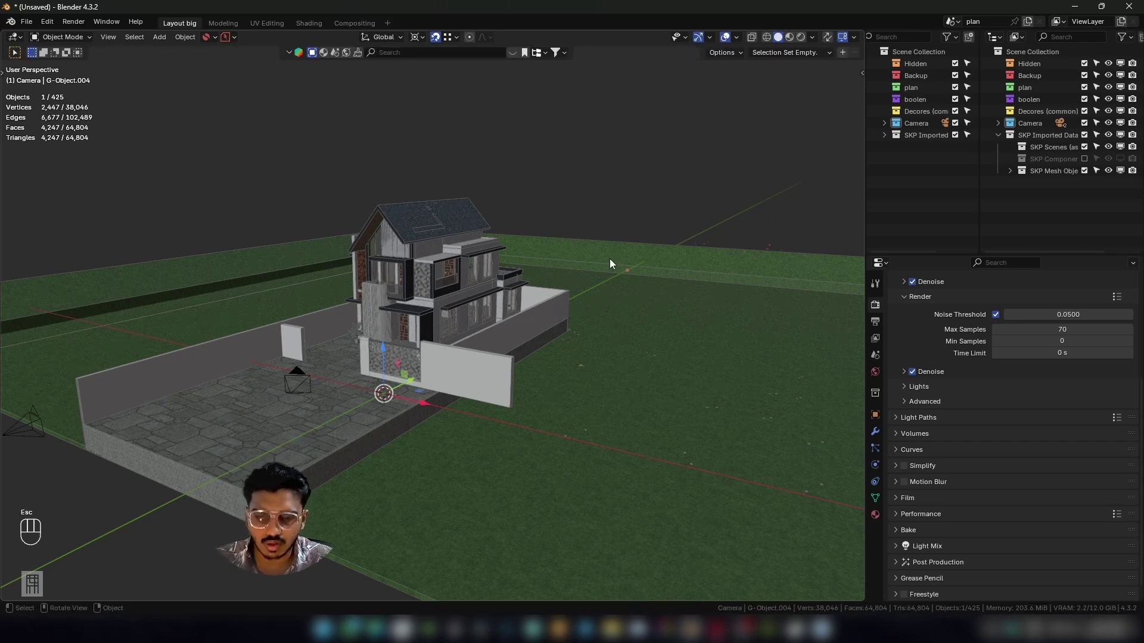
key("Delete")
Select the green ground object and examine where its origin point sits along the ground's front edge.
middle_click_drag(573, 265, 358, 331)
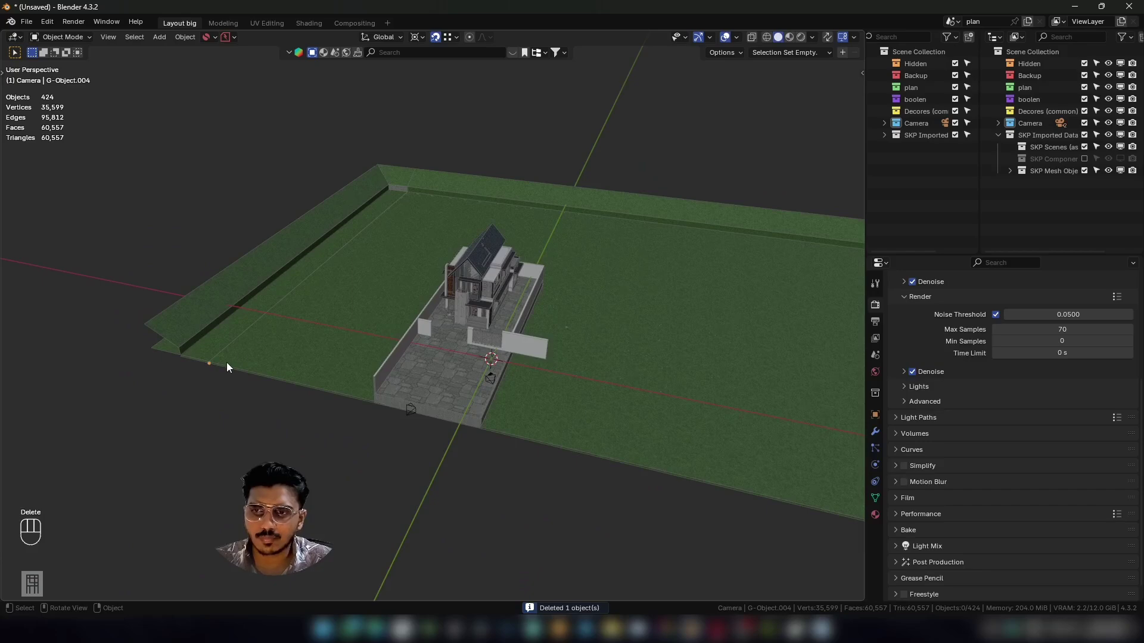
scroll(476, 270, "up", 4)
scroll(584, 305, "down", 4)
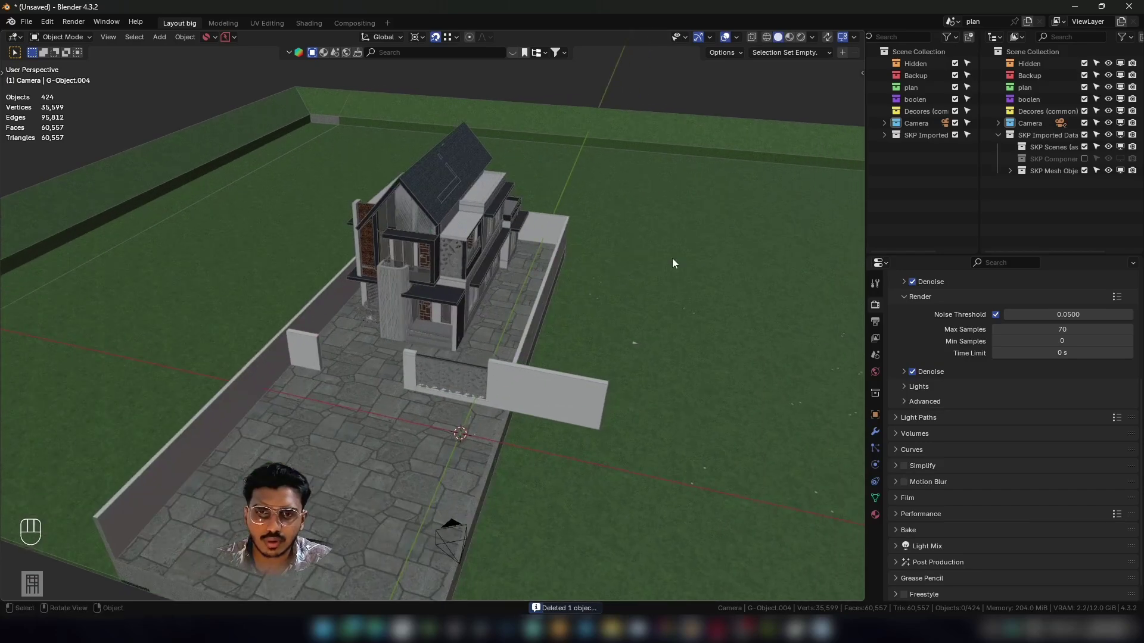
left_click(561, 276)
middle_click_drag(561, 276, 378, 334)
scroll(377, 334, "up", 4)
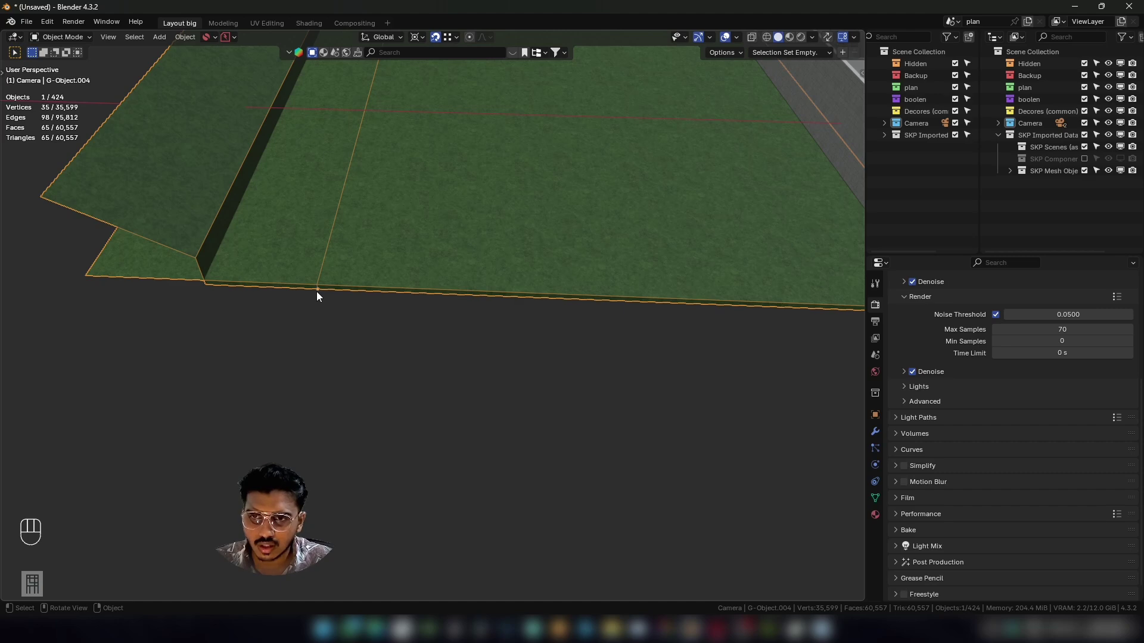
scroll(316, 291, "up", 3)
middle_click_drag(269, 288, 424, 386, "shift")
scroll(476, 338, "down", 8)
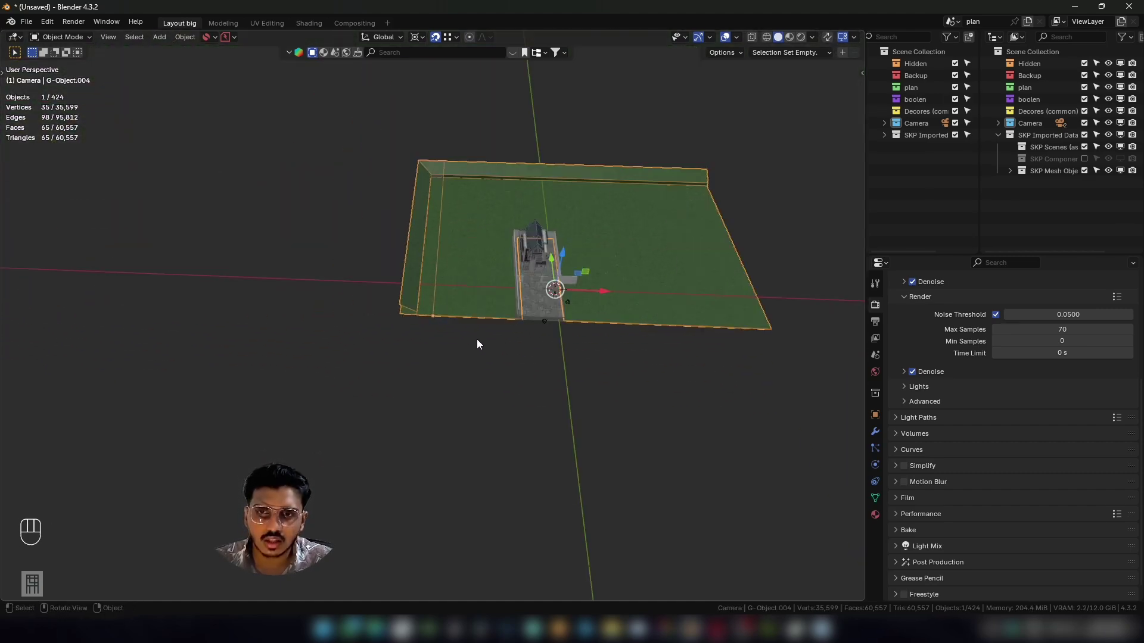
middle_click_drag(477, 338, 309, 349)
scroll(459, 334, "up", 7)
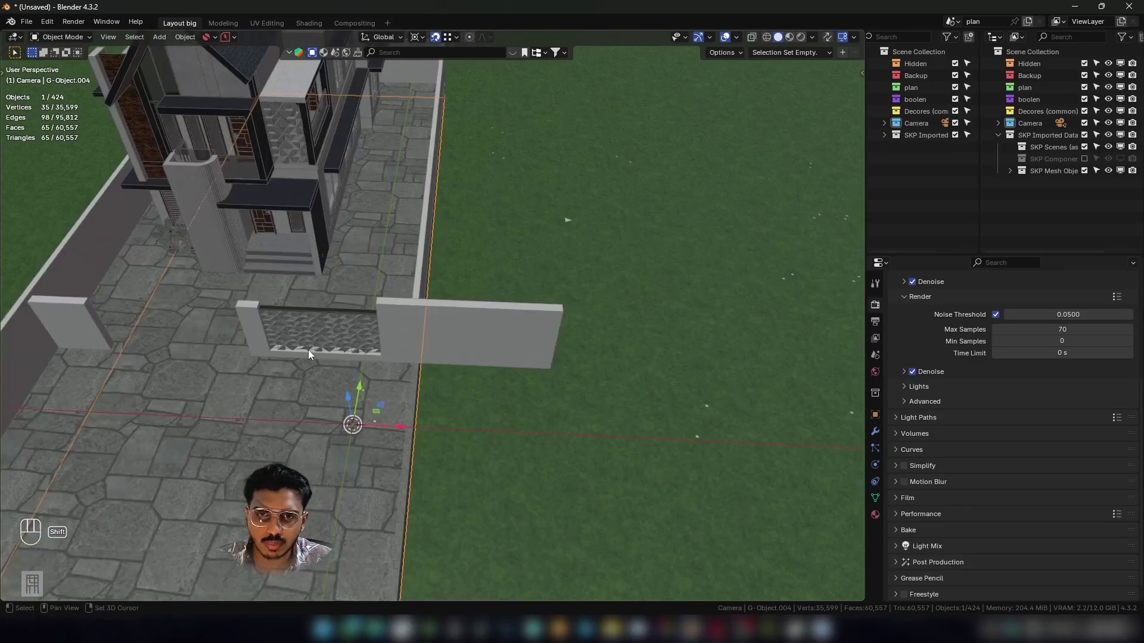
Select the boundary wall object and examine where its origin point sits near the plot's front corner.
left_click(468, 332)
scroll(459, 331, "up", 4)
scroll(458, 331, "down", 6)
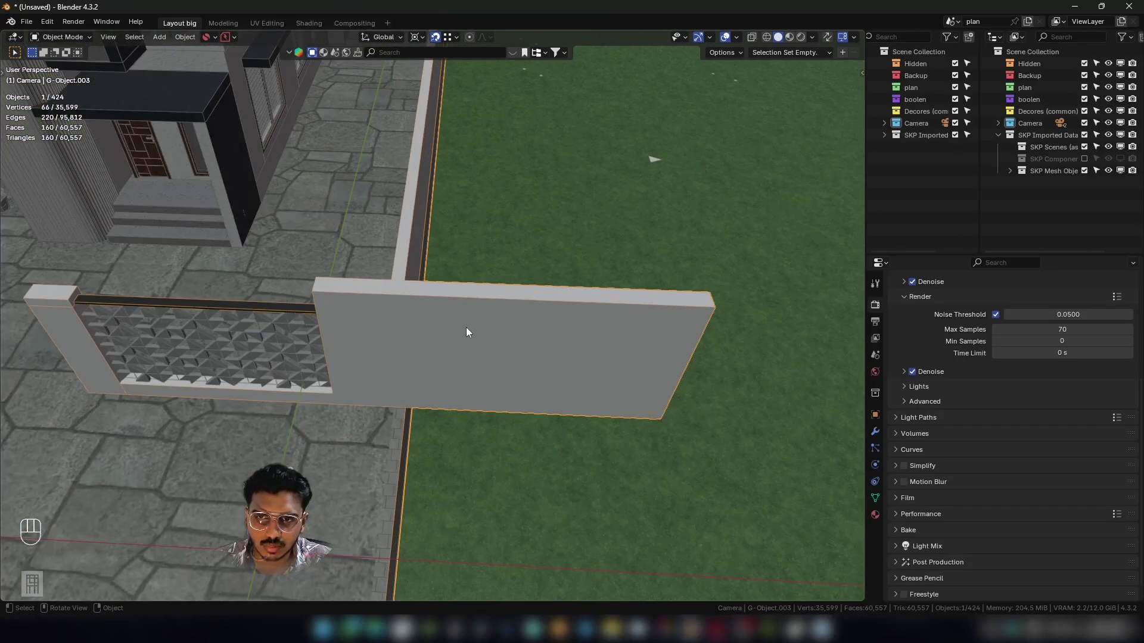
scroll(498, 328, "down", 3)
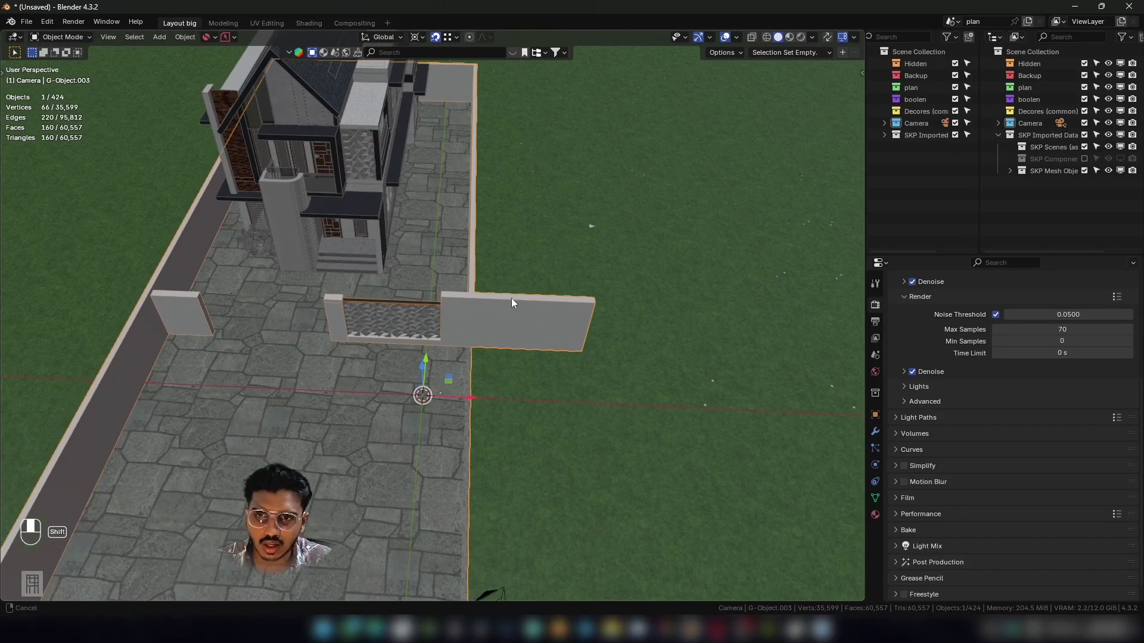
middle_click_drag(511, 298, 352, 376)
middle_click_drag(266, 266, 370, 294)
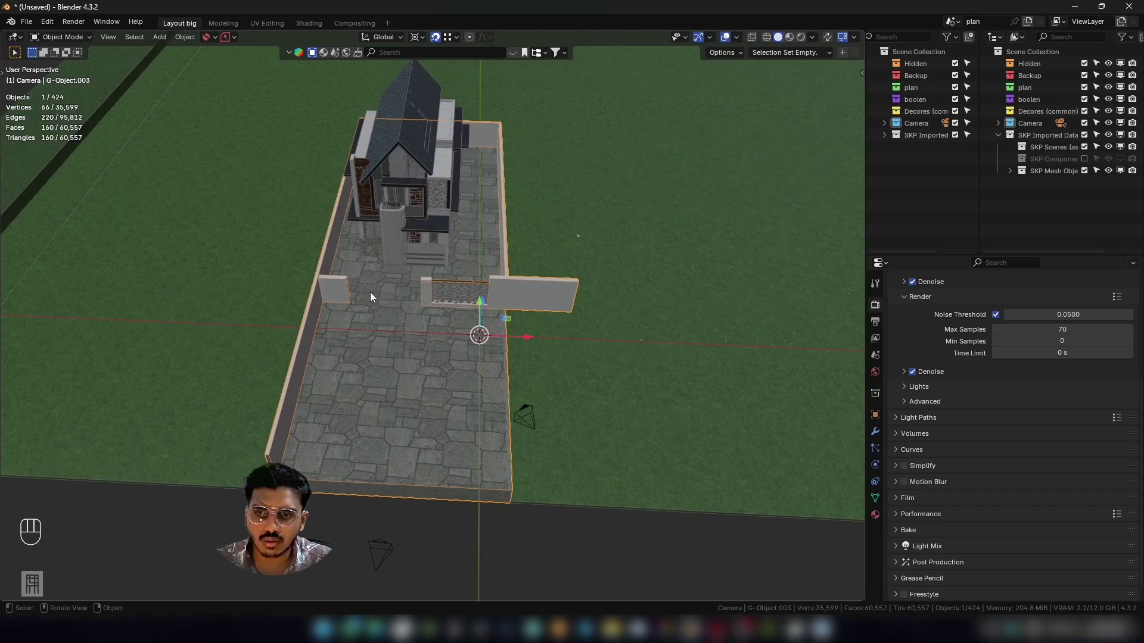
scroll(256, 473, "up", 3)
middle_click_drag(256, 473, 383, 324)
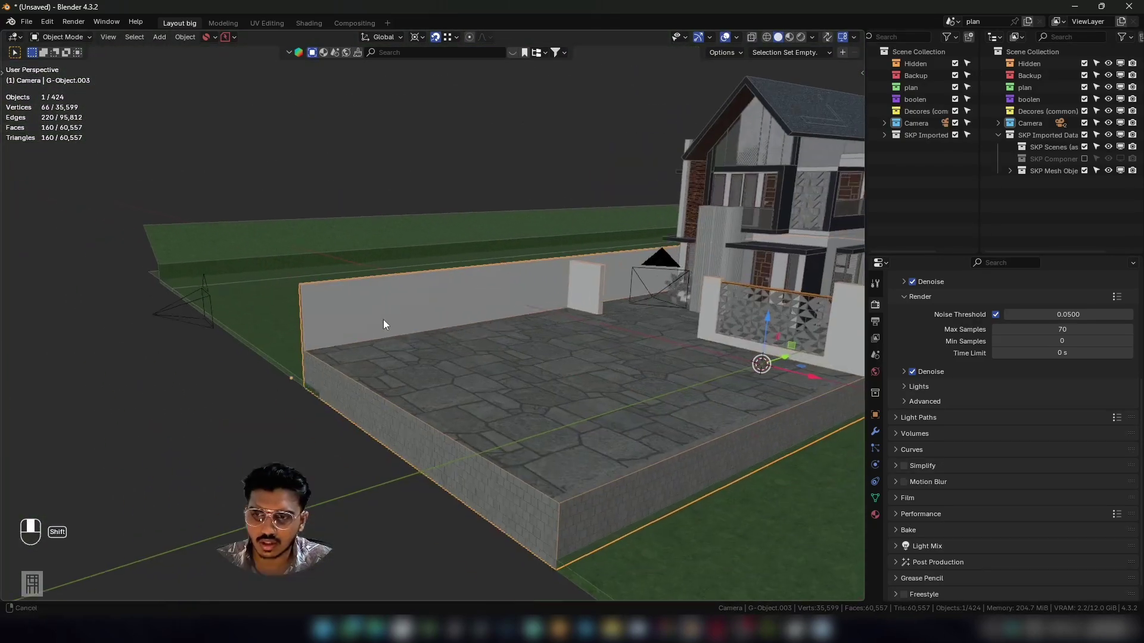
middle_click_drag(305, 378, 369, 367)
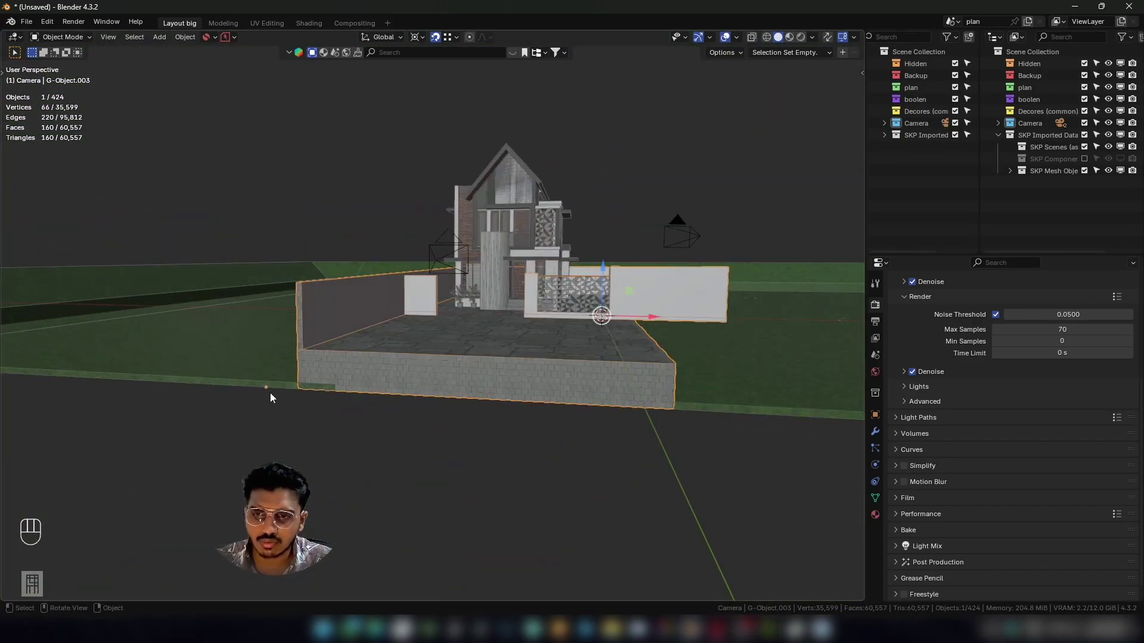
middle_click_drag(270, 392, 535, 359)
scroll(445, 323, "down", 2)
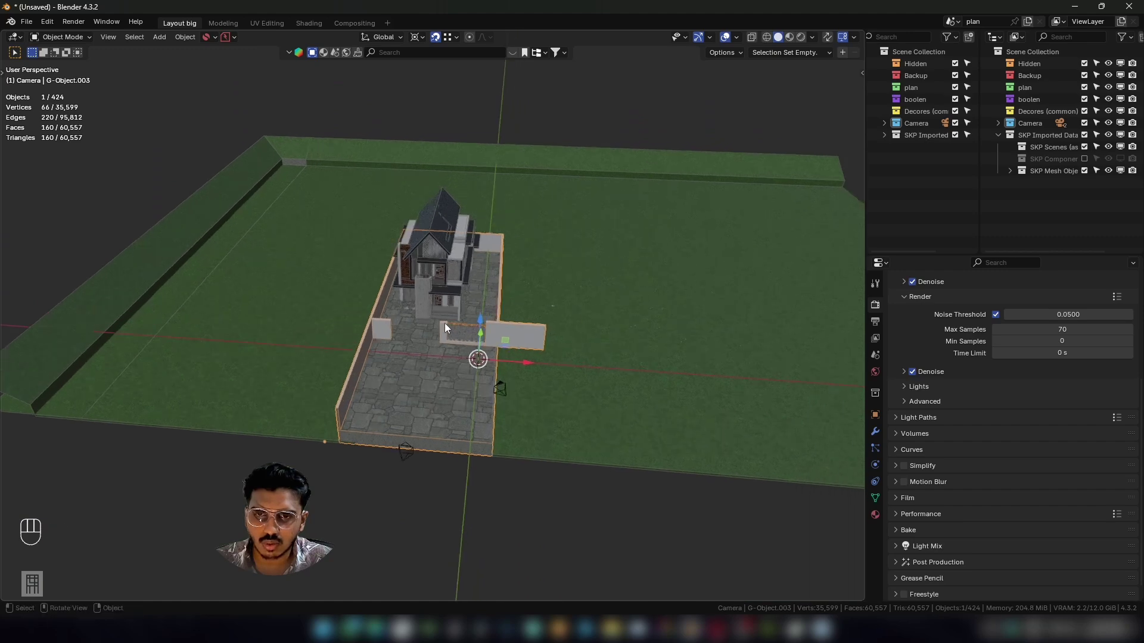
scroll(437, 323, "up", 4)
scroll(438, 351, "down", 3)
scroll(393, 308, "up", 3)
scroll(438, 334, "down", 2)
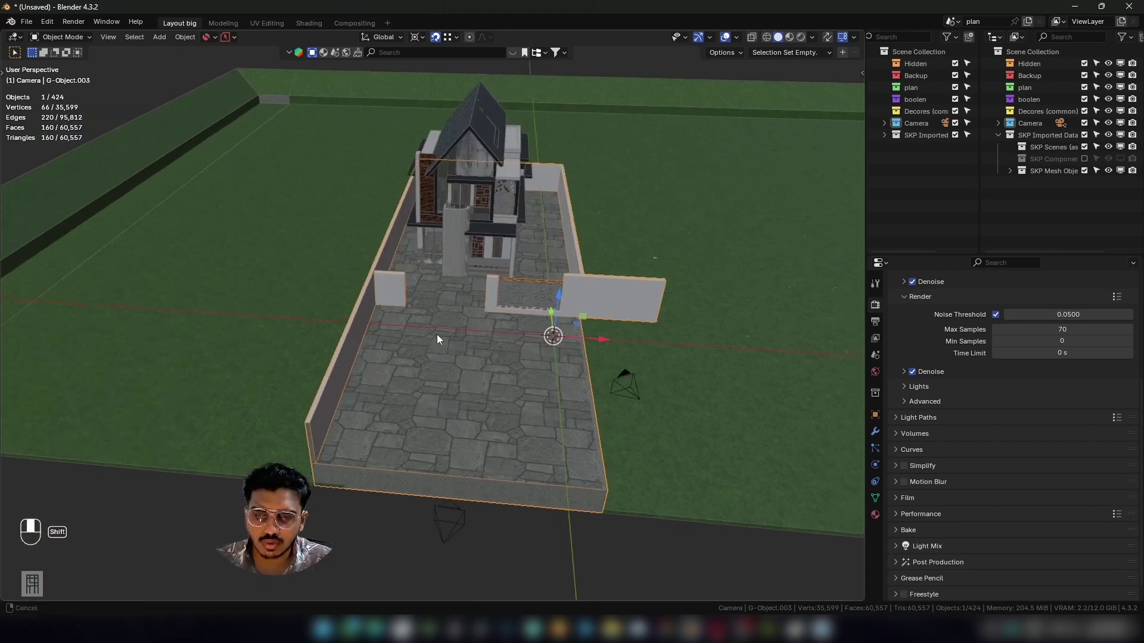
scroll(447, 331, "down", 2)
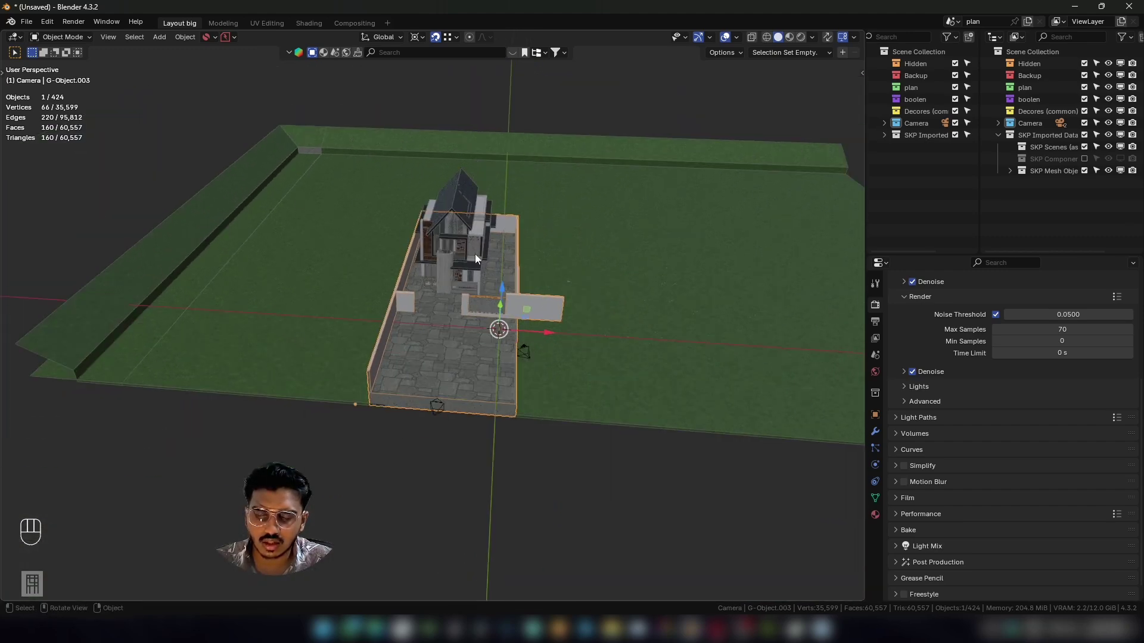
Select the house's pitched roof and check the position of its origin point.
scroll(467, 268, "up", 2)
scroll(460, 281, "up", 1)
middle_click_drag(442, 360, 440, 403, "shift")
scroll(440, 403, "up", 2)
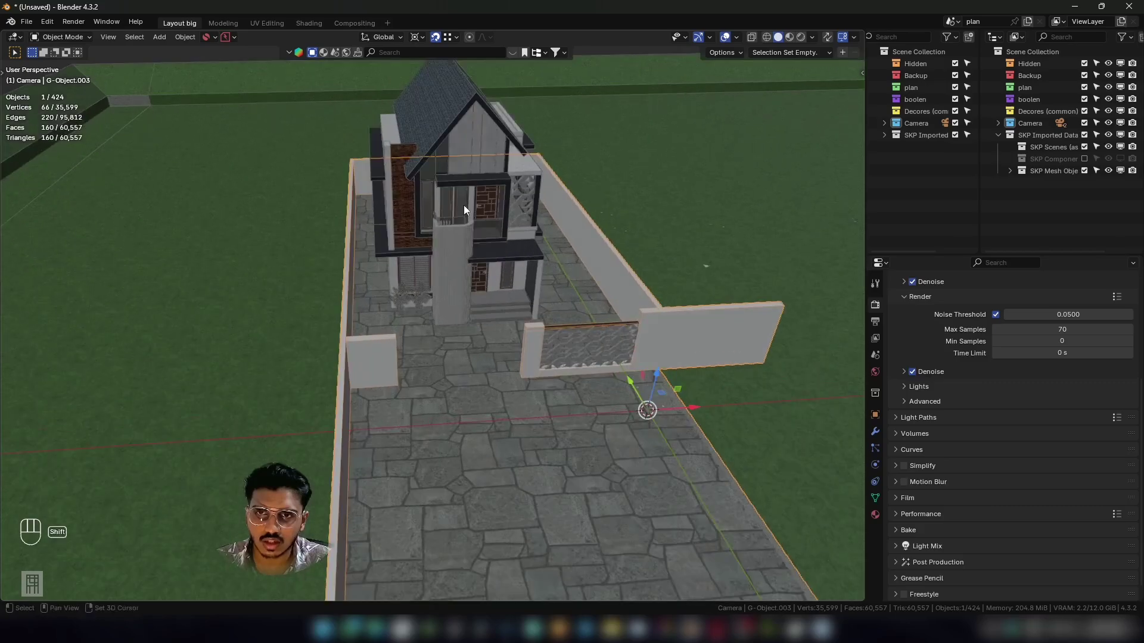
middle_click_drag(464, 205, 479, 290)
scroll(475, 303, "up", 2)
left_click(477, 295)
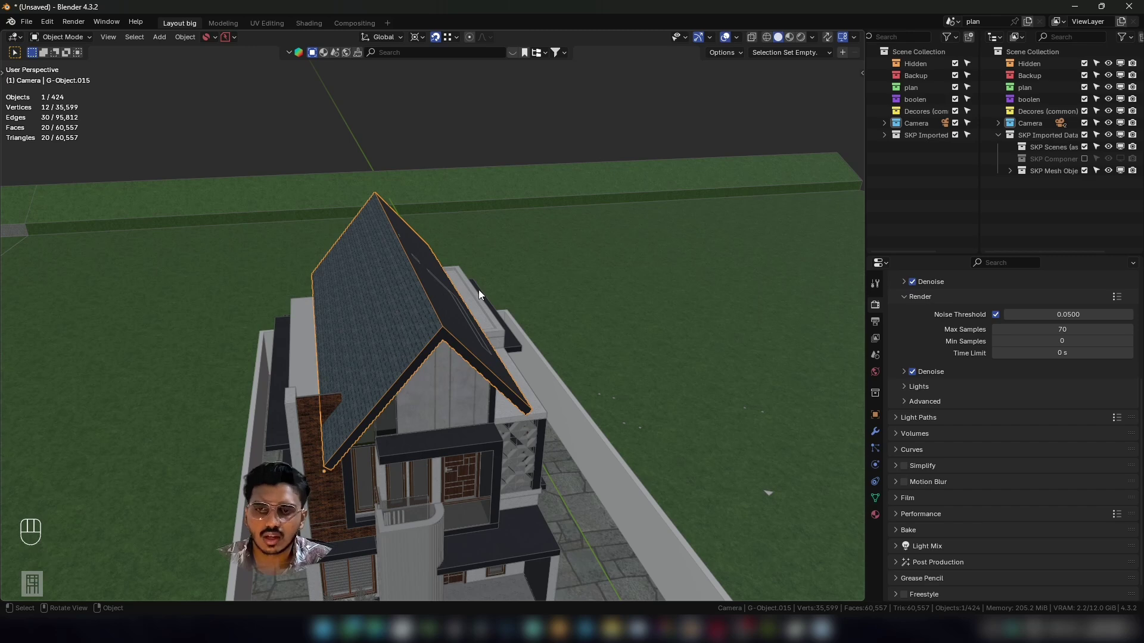
key("ctrl")
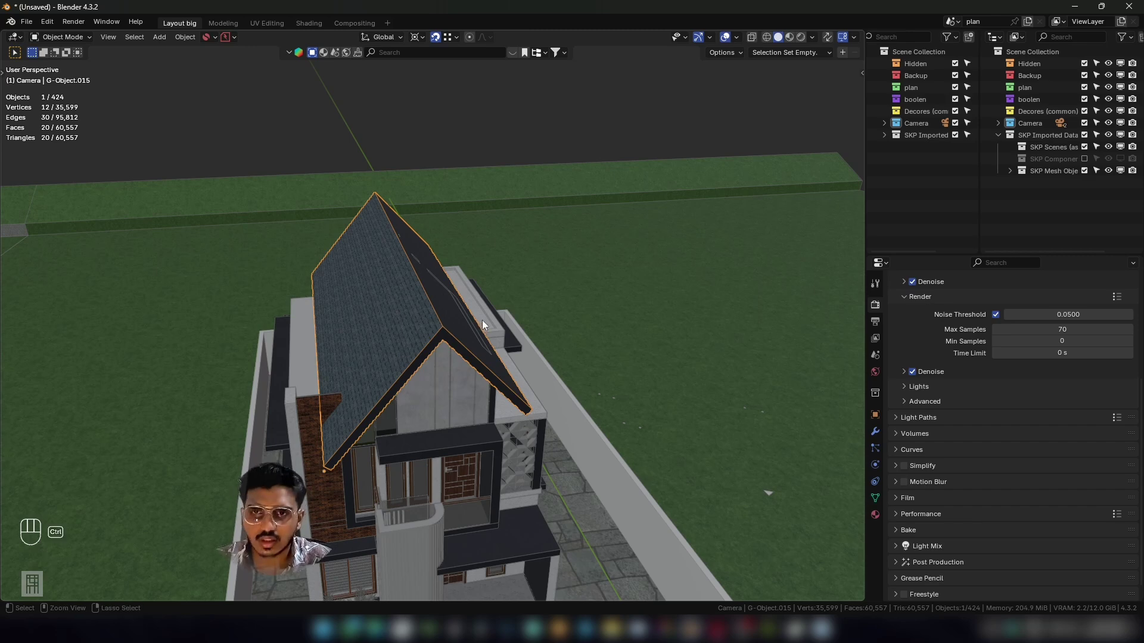
key("ctrl+F9")
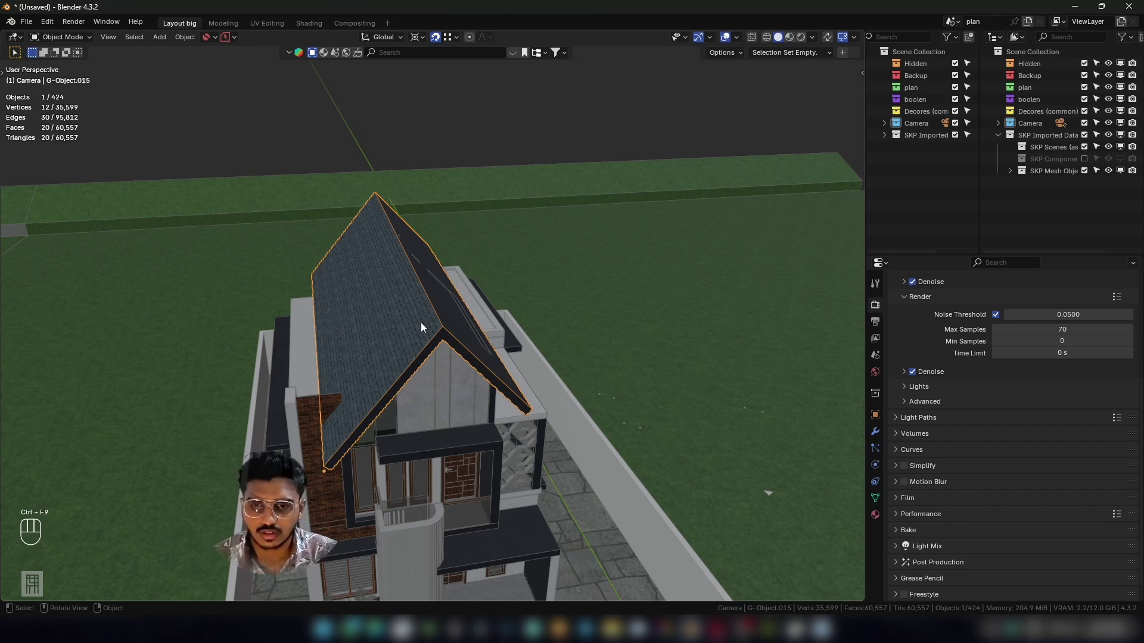
Try to set the pitched roof's origin point to its geometry, and undo the change.
middle_click_drag(360, 303, 462, 284)
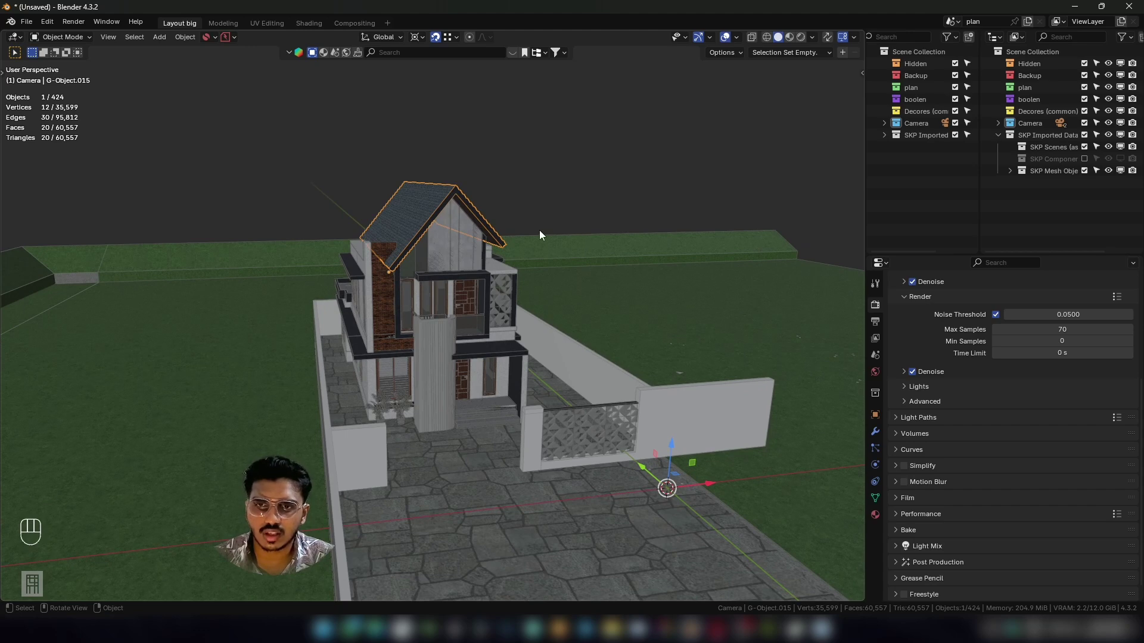
middle_click_drag(447, 225, 417, 262)
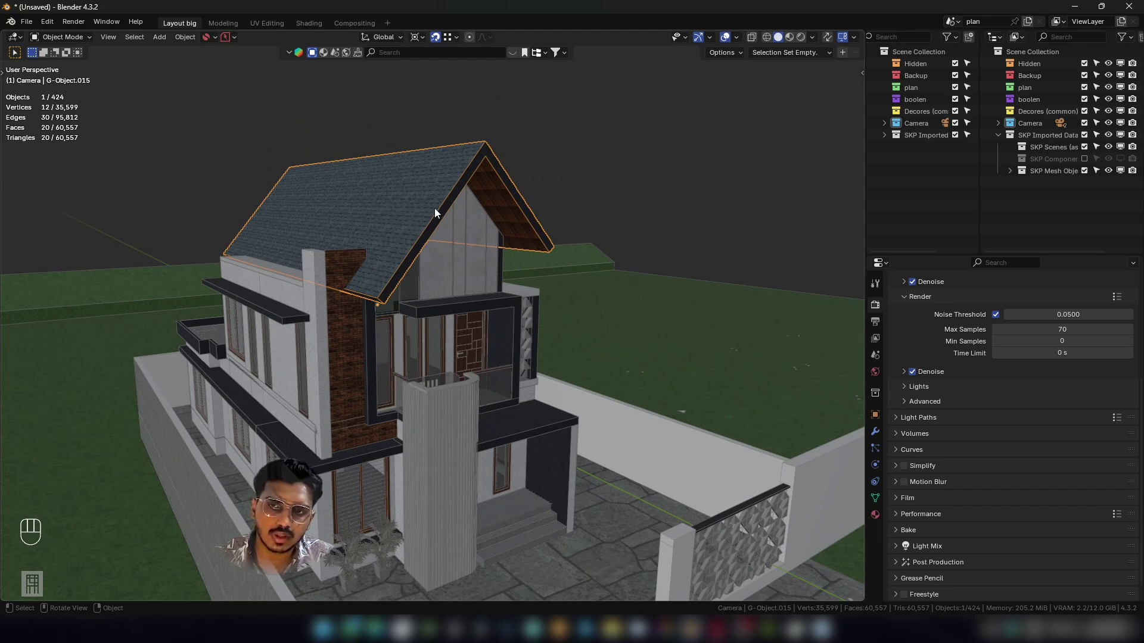
mouse_move(441, 207)
middle_mouse_down()
mouse_move(384, 201)
mouse_move(419, 205)
middle_mouse_up()
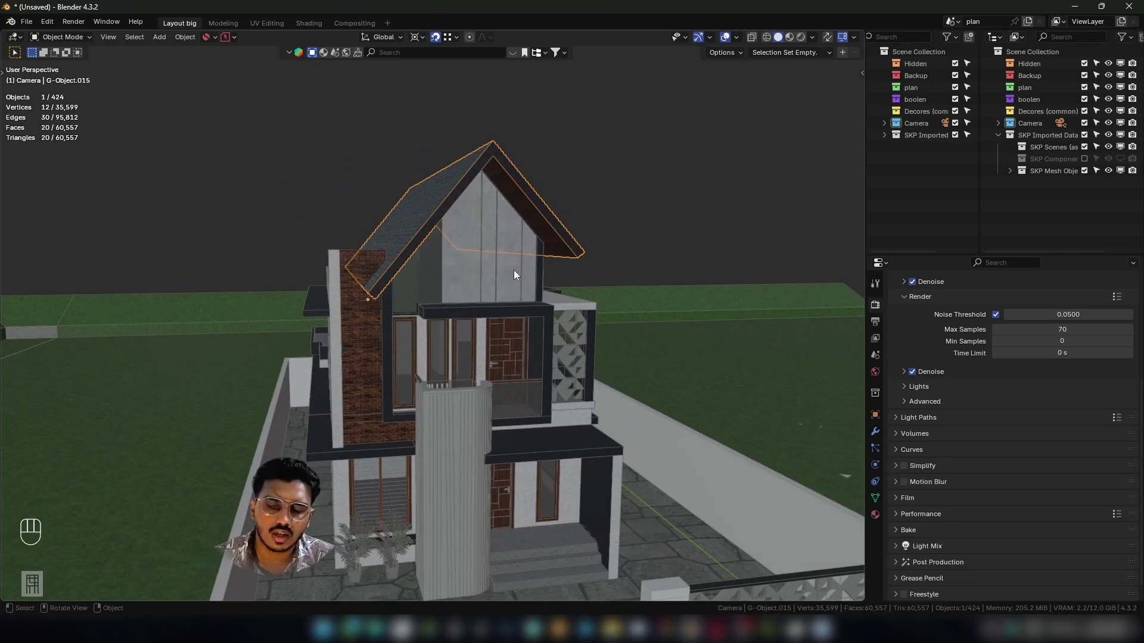
middle_click_drag(480, 203, 442, 187, "shift")
key("shift+ctrl+m")
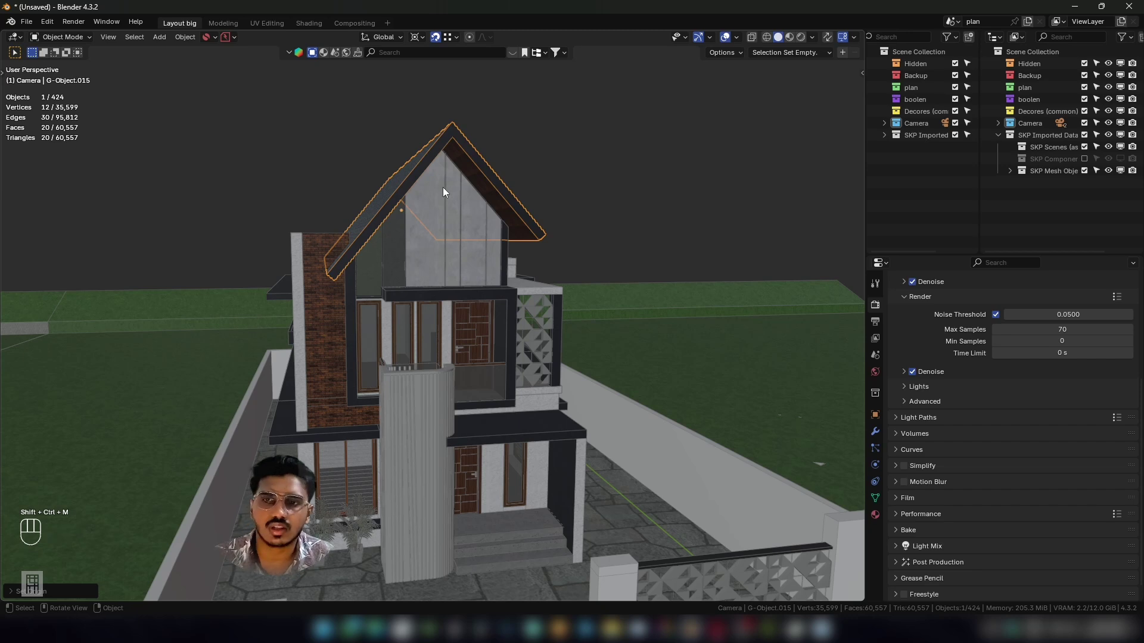
key("ctrl+z")
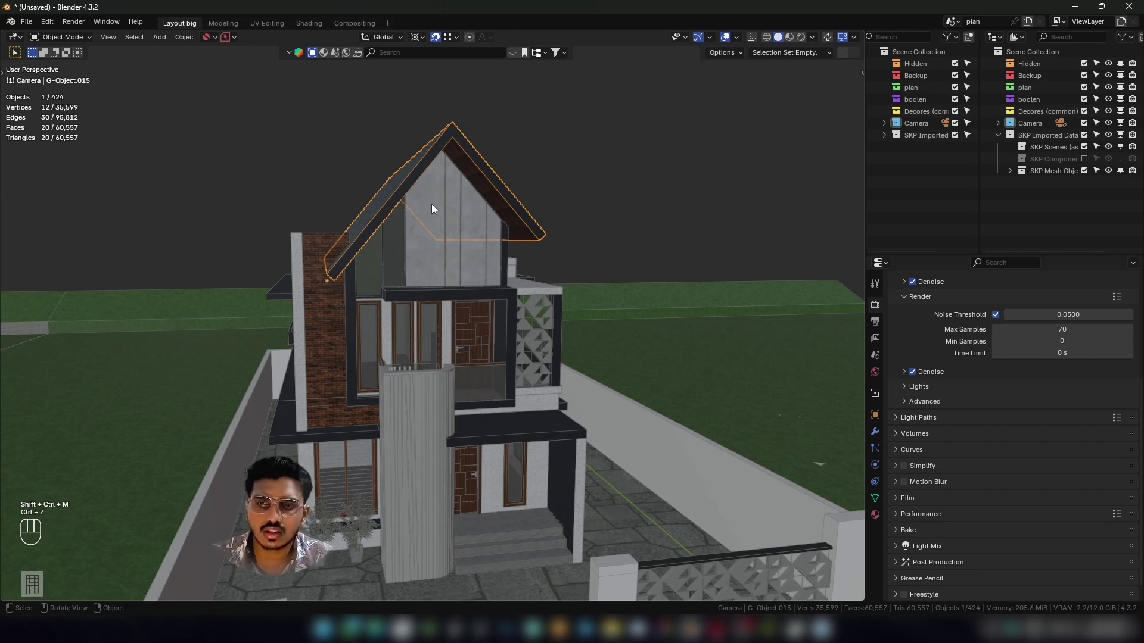
Deselect the pitched roof while viewing the house from the front.
middle_click_drag(477, 258, 477, 225)
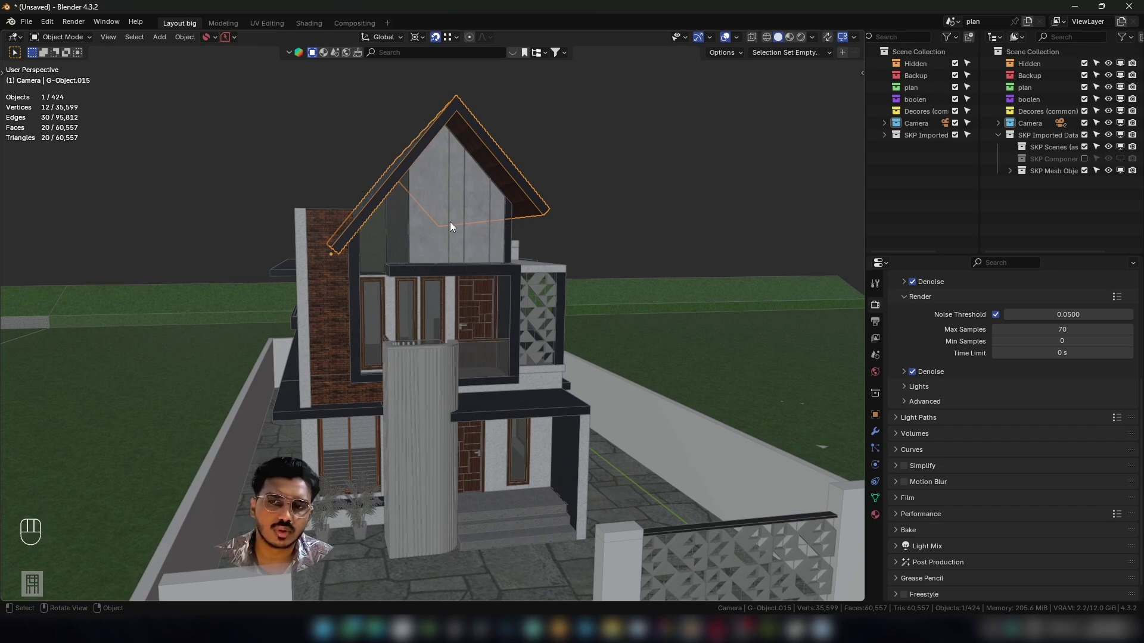
middle_click_drag(440, 208, 421, 185)
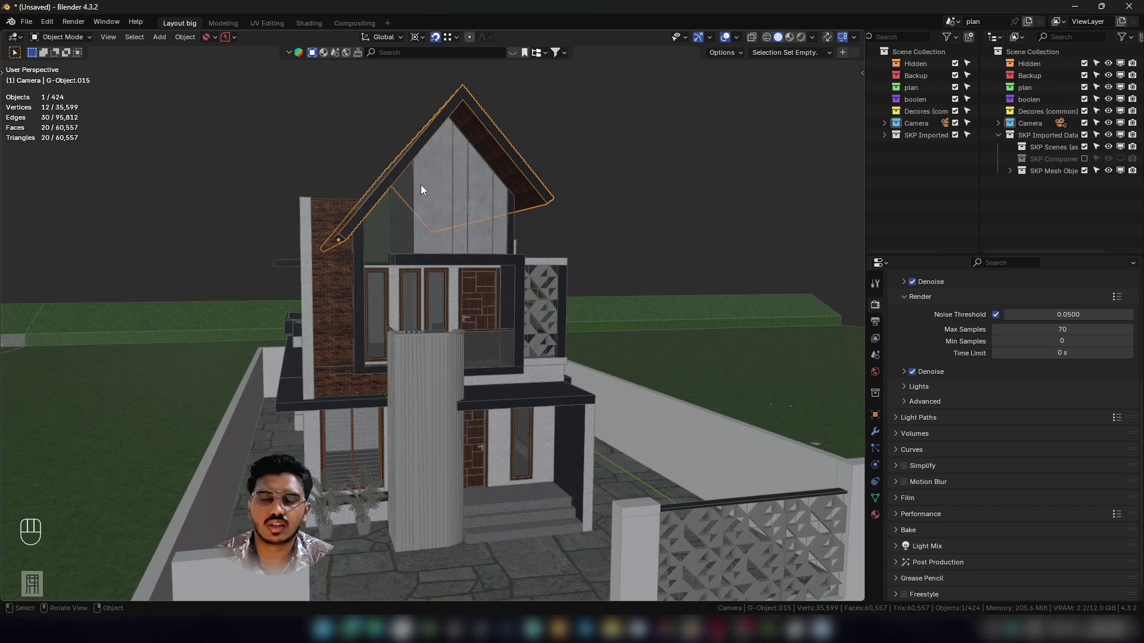
middle_click_drag(527, 187, 473, 187)
left_click(597, 187)
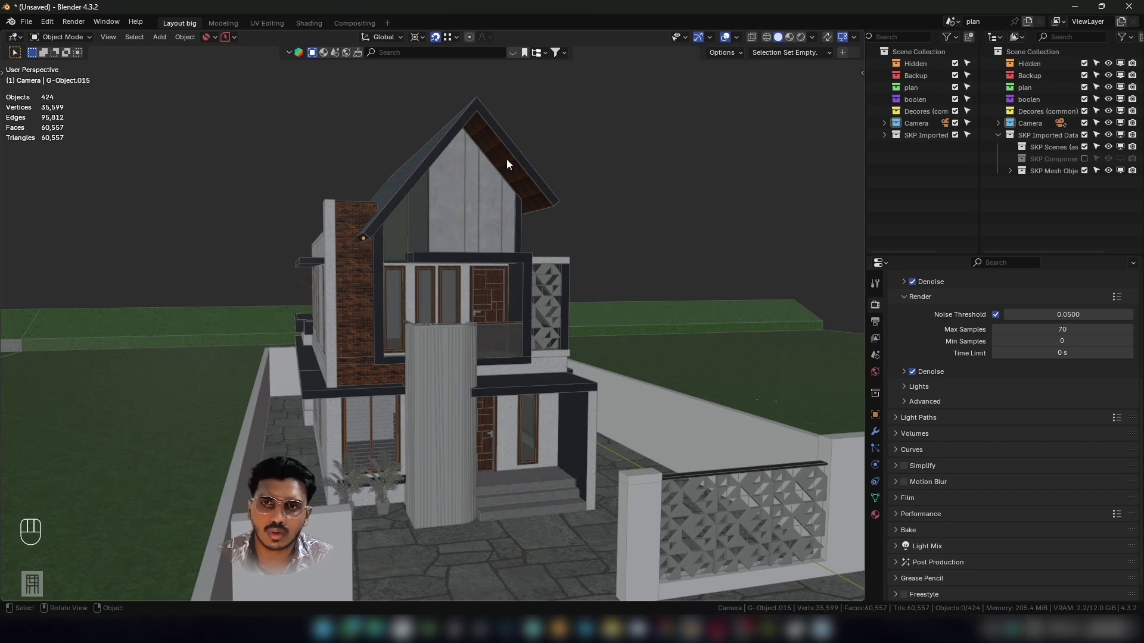
mouse_move(512, 156)
middle_mouse_down()
mouse_move(521, 158)
mouse_move(504, 158)
middle_mouse_up()
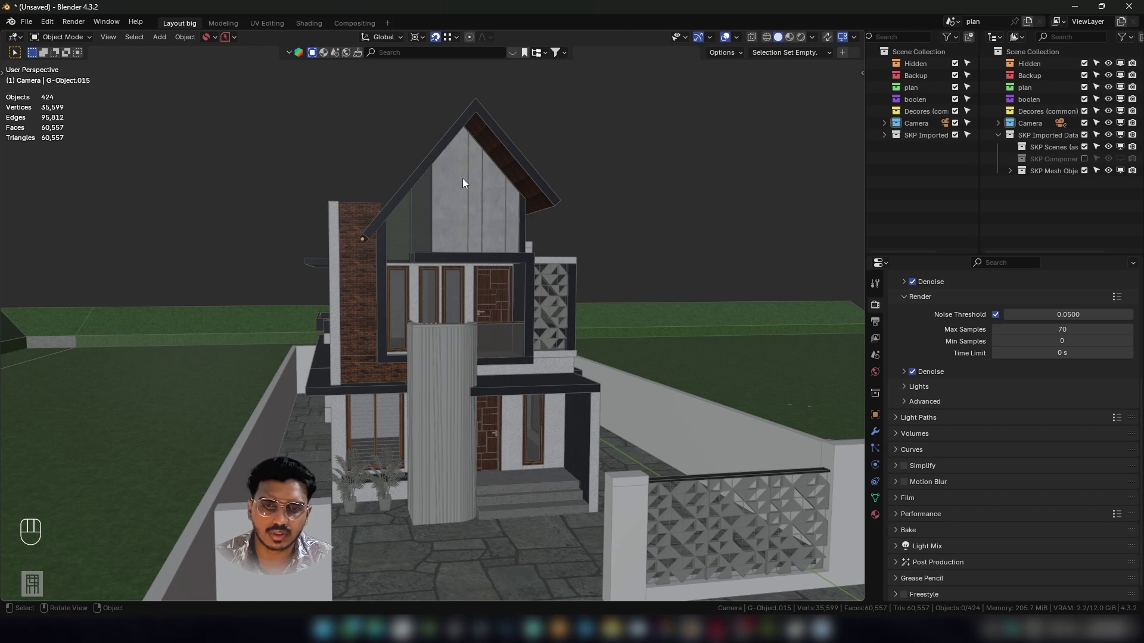
Examine the house front from several angles, briefly selecting and deselecting the pitched roof.
middle_click_drag(451, 196, 442, 175)
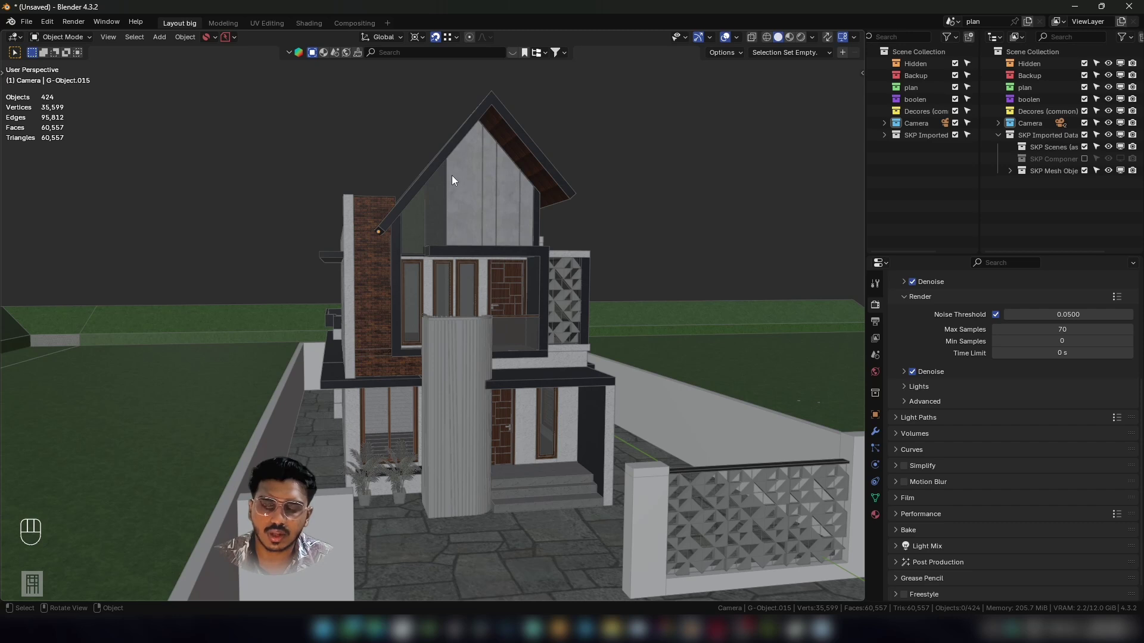
left_click(432, 172)
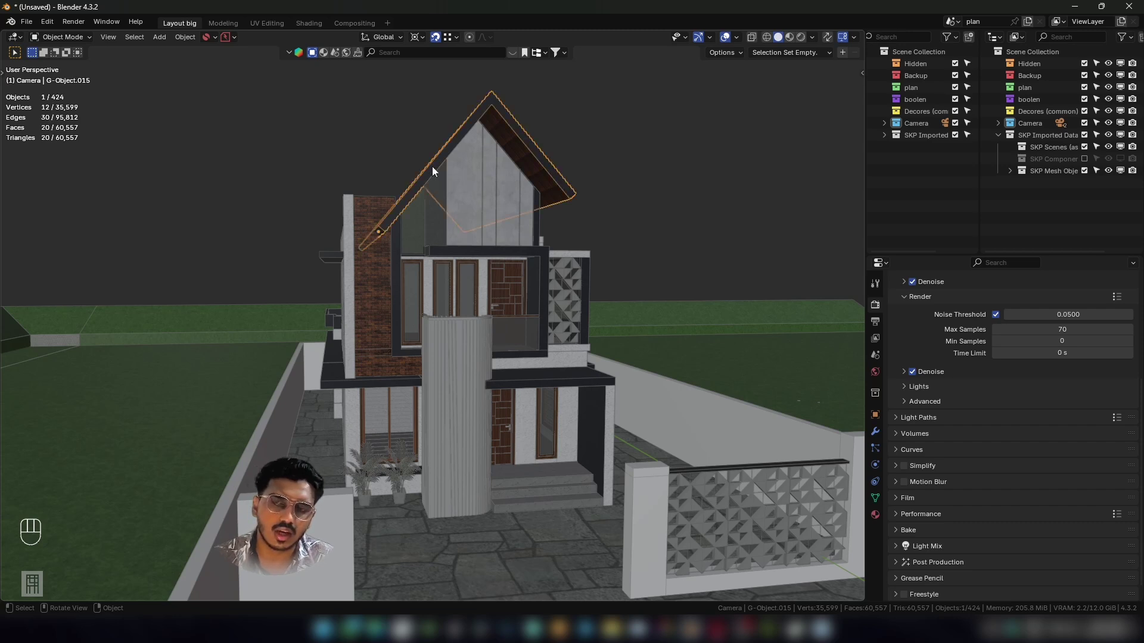
left_click(629, 161)
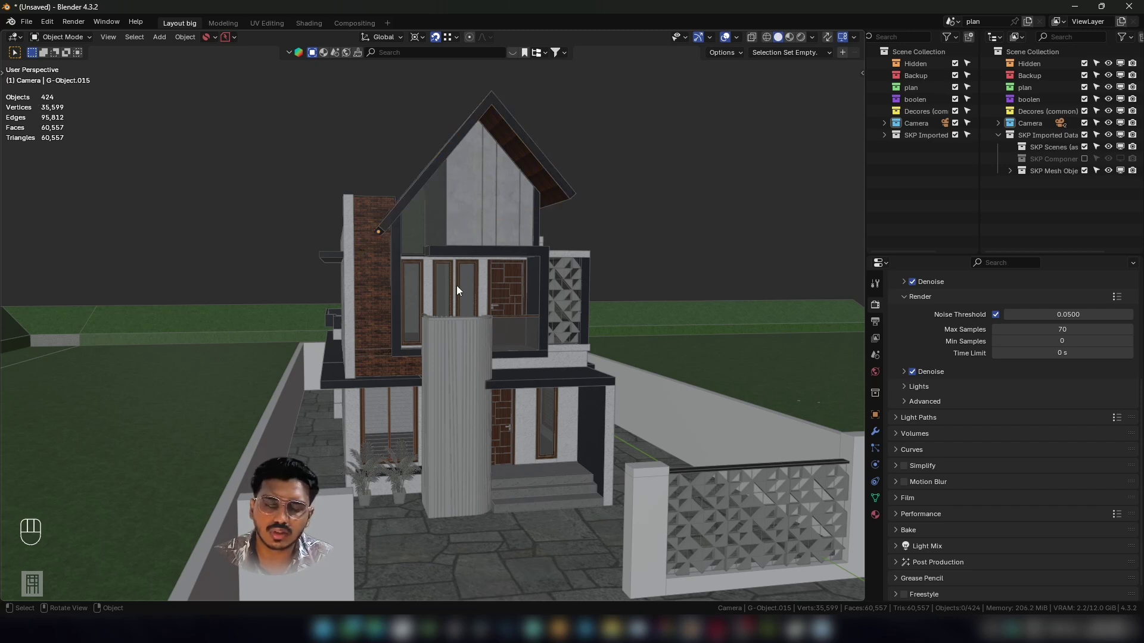
middle_click_drag(407, 253, 467, 227)
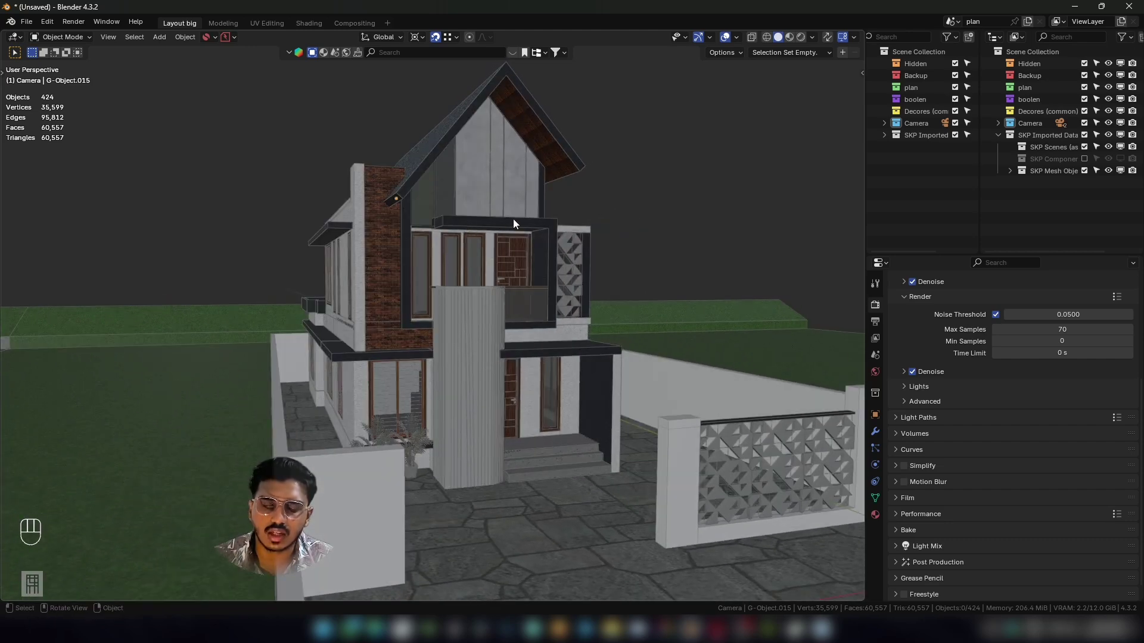
middle_click_drag(542, 193, 478, 205)
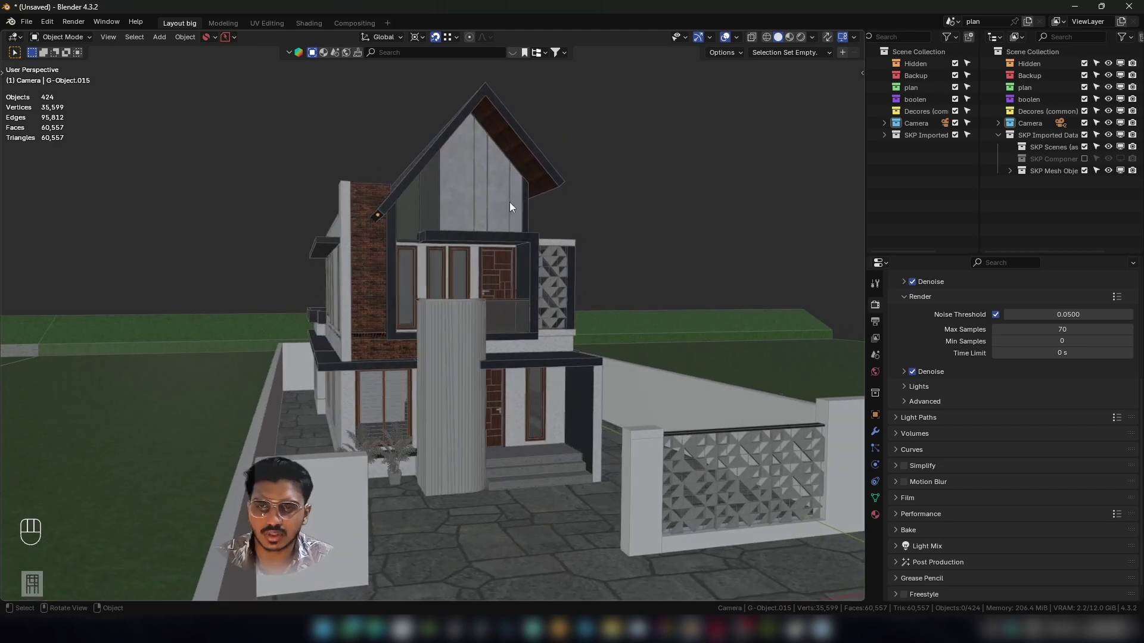
middle_click_drag(510, 198, 489, 188)
middle_click_drag(456, 290, 448, 245, "shift")
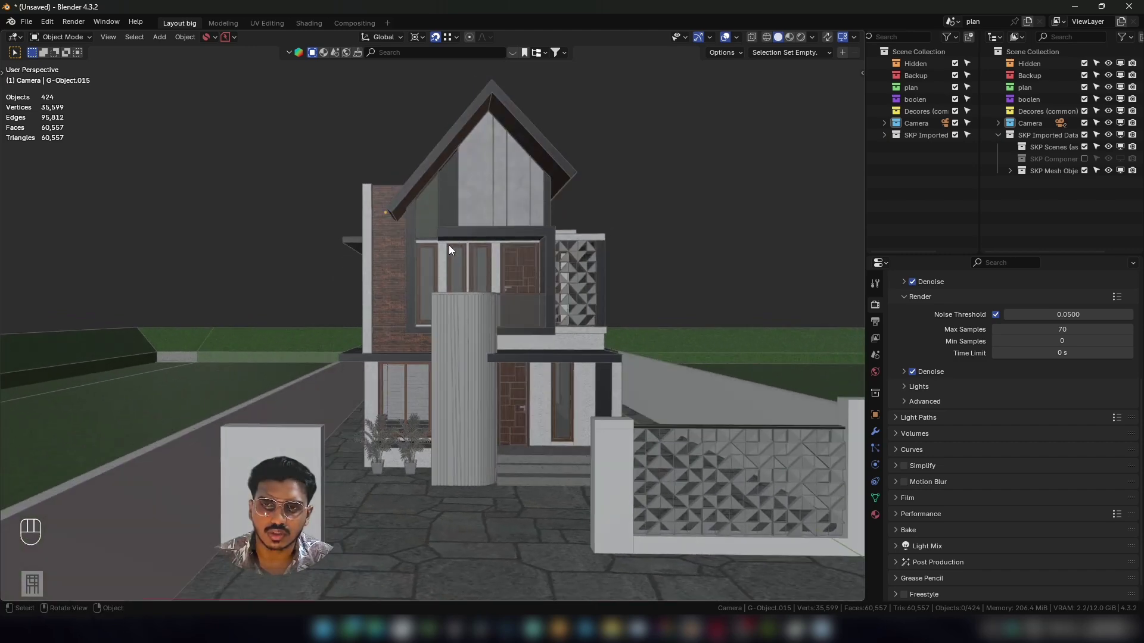
middle_click_drag(466, 206, 436, 221)
Select the front gable wall and then the pitched roof, and examine the roof from above and from the front.
left_click(459, 212)
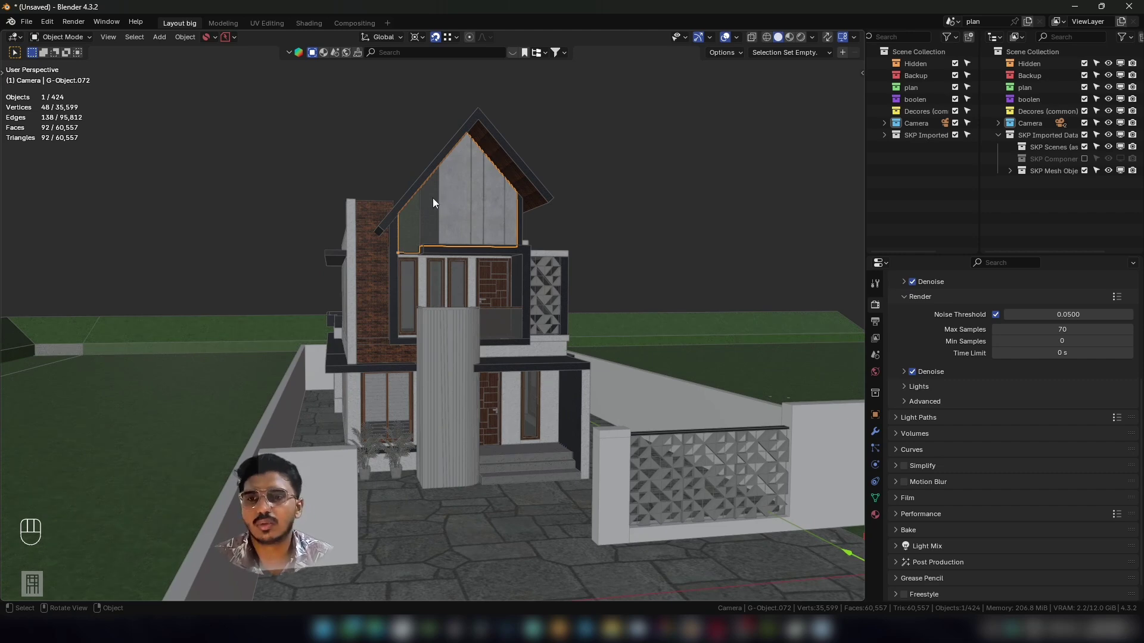
middle_click_drag(430, 197, 506, 199)
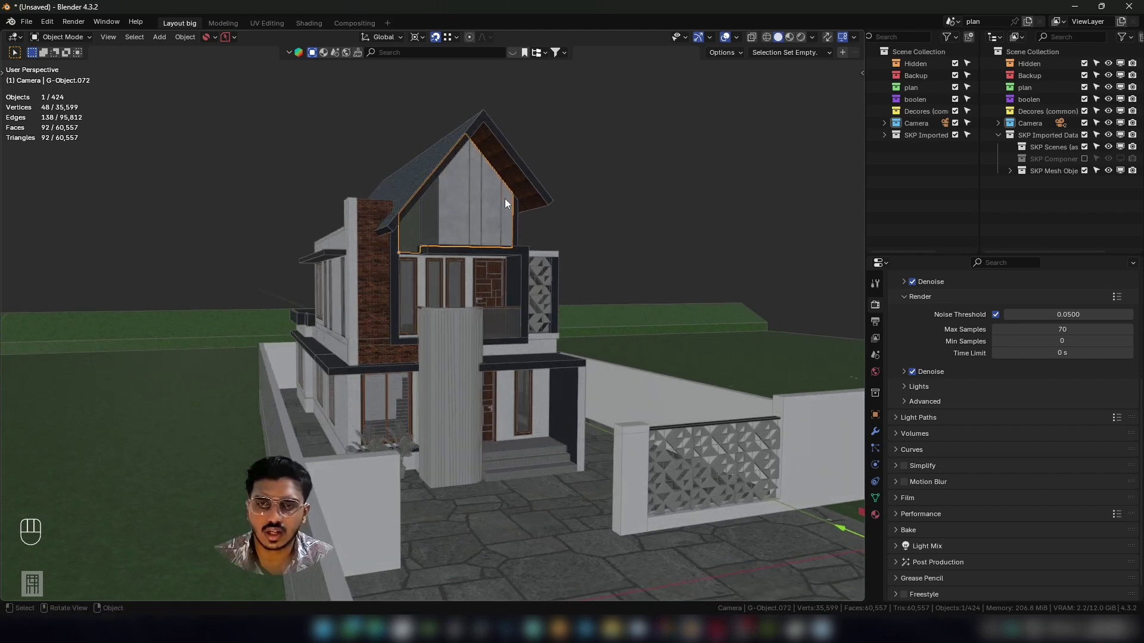
left_click(433, 176)
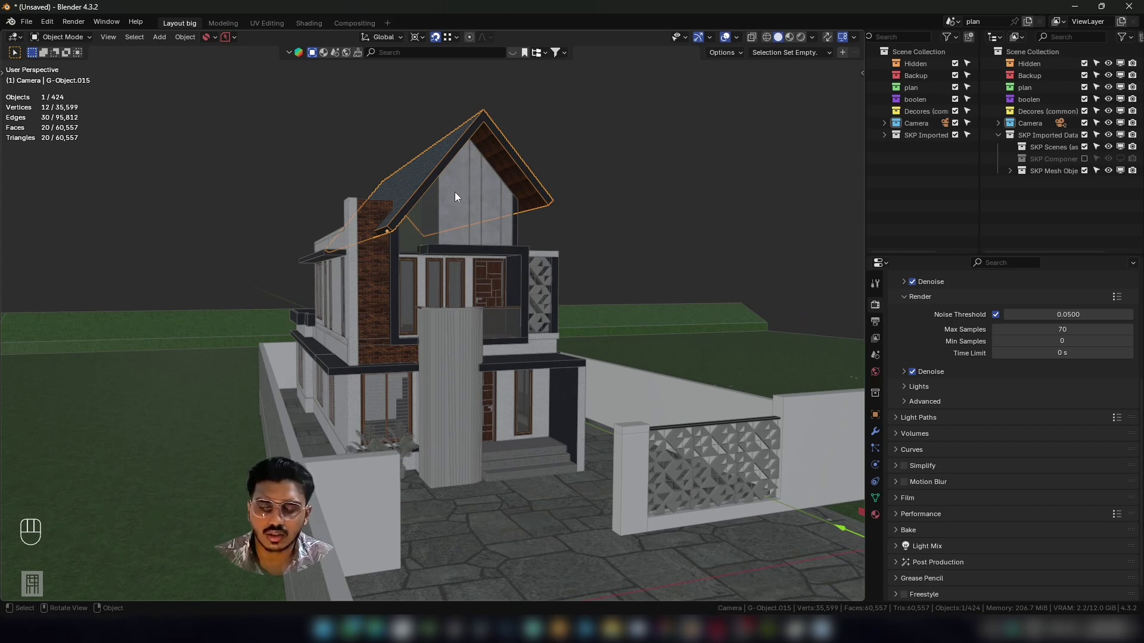
middle_click_drag(450, 192, 388, 289)
scroll(438, 220, "up", 2)
middle_click_drag(466, 252, 577, 251)
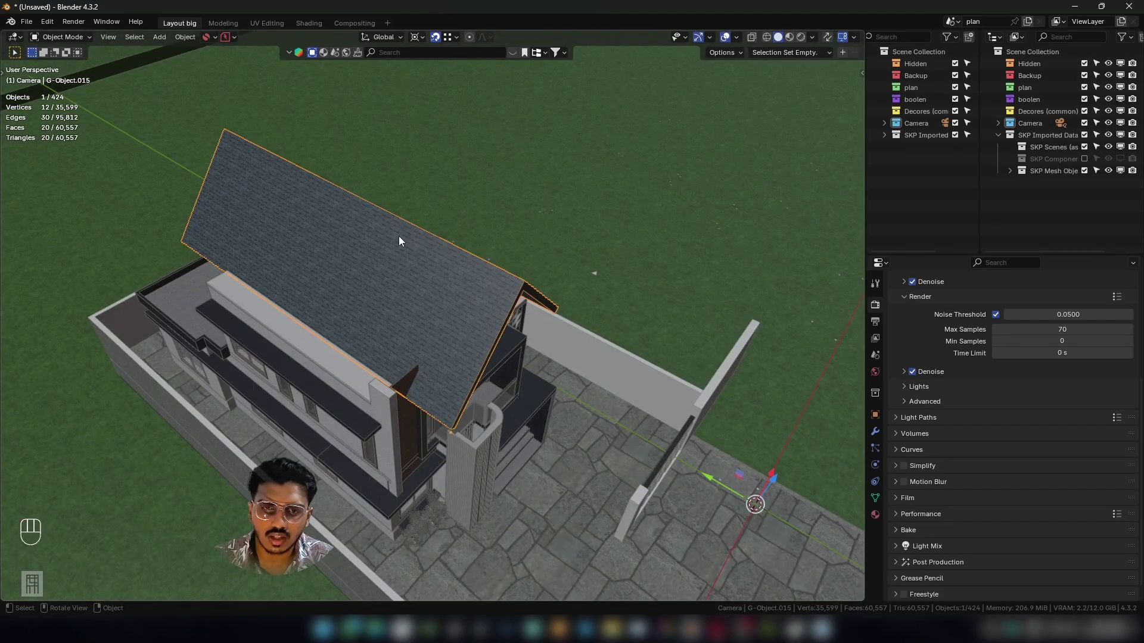
middle_click_drag(398, 235, 474, 265)
middle_click_drag(517, 297, 416, 320)
scroll(439, 327, "up", 2)
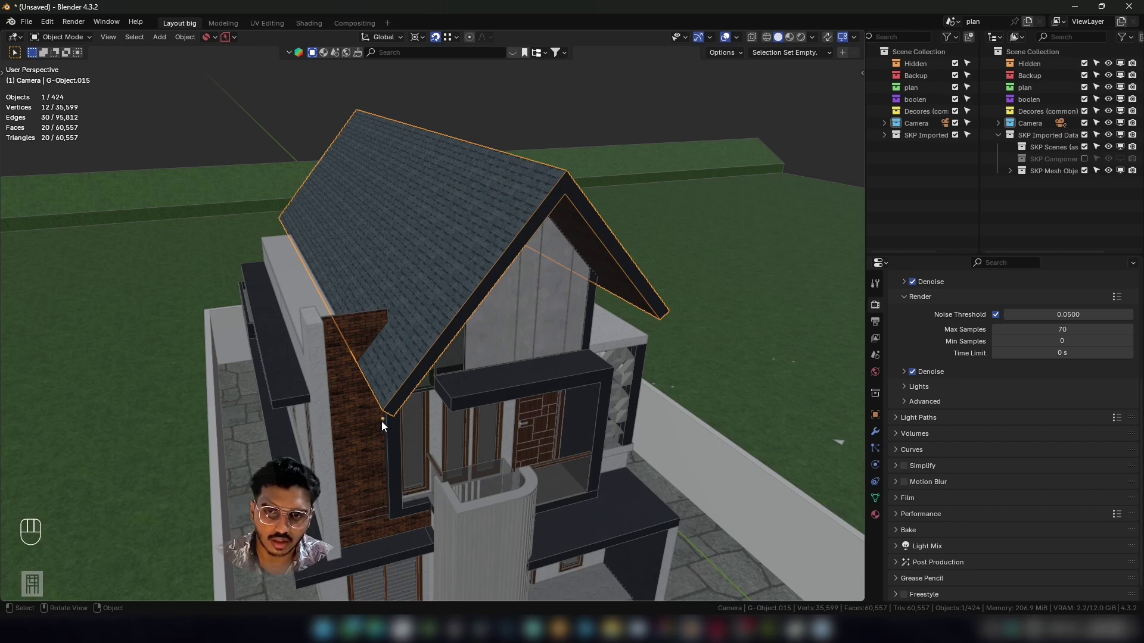
scroll(390, 387, "down", 3)
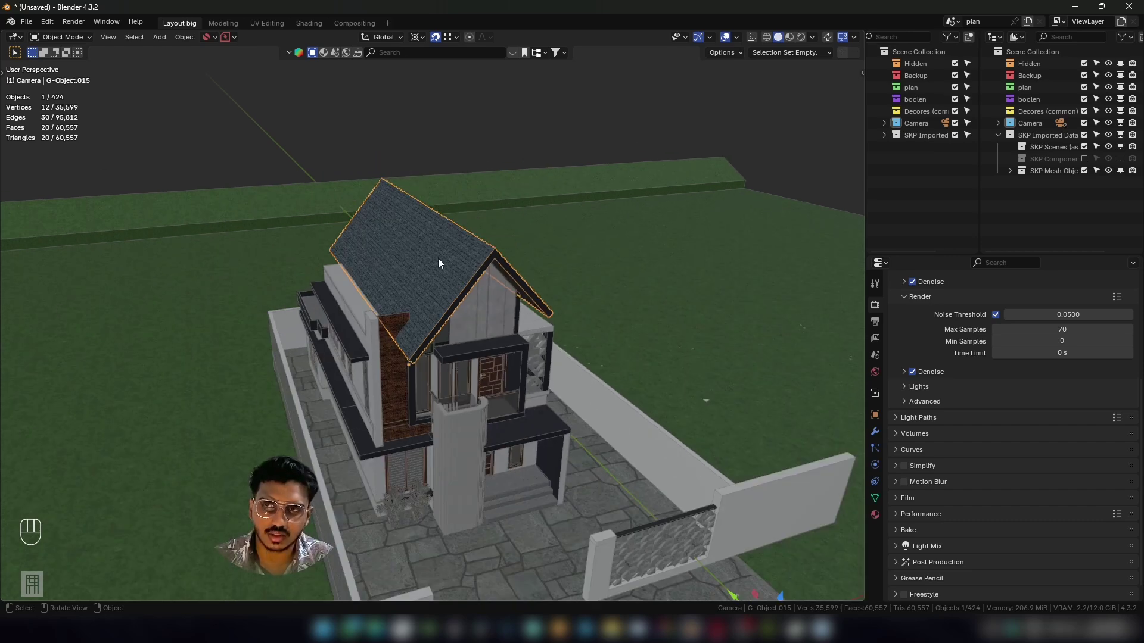
Examine the position of the pitched roof's origin point at its front eave corner, both close up and from farther away.
middle_click_drag(437, 258, 413, 205)
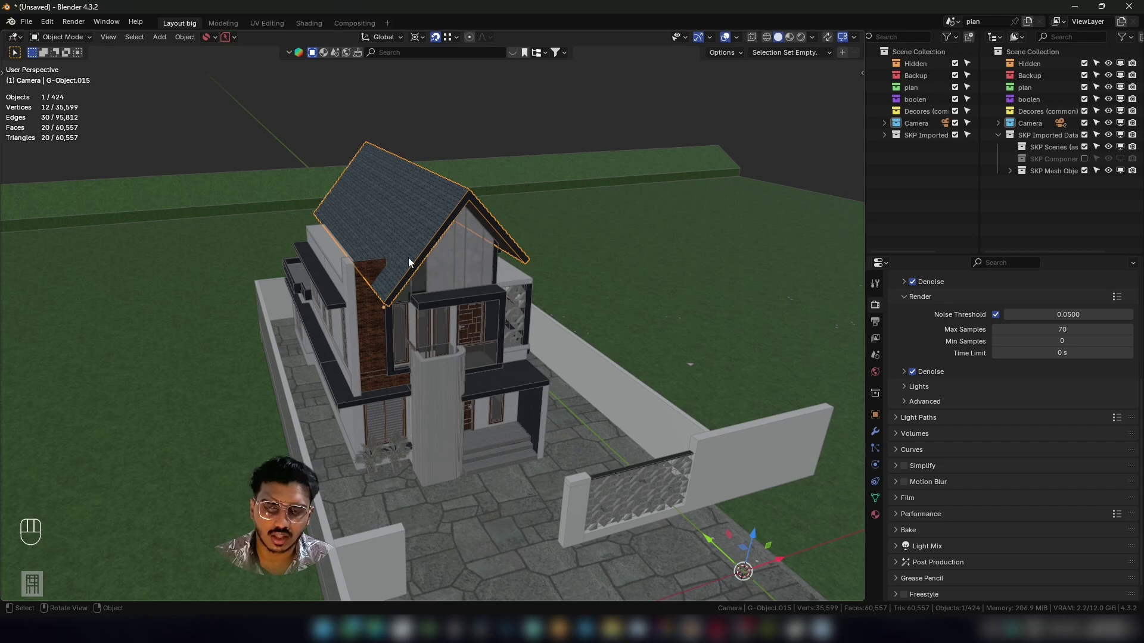
scroll(387, 306, "up", 3)
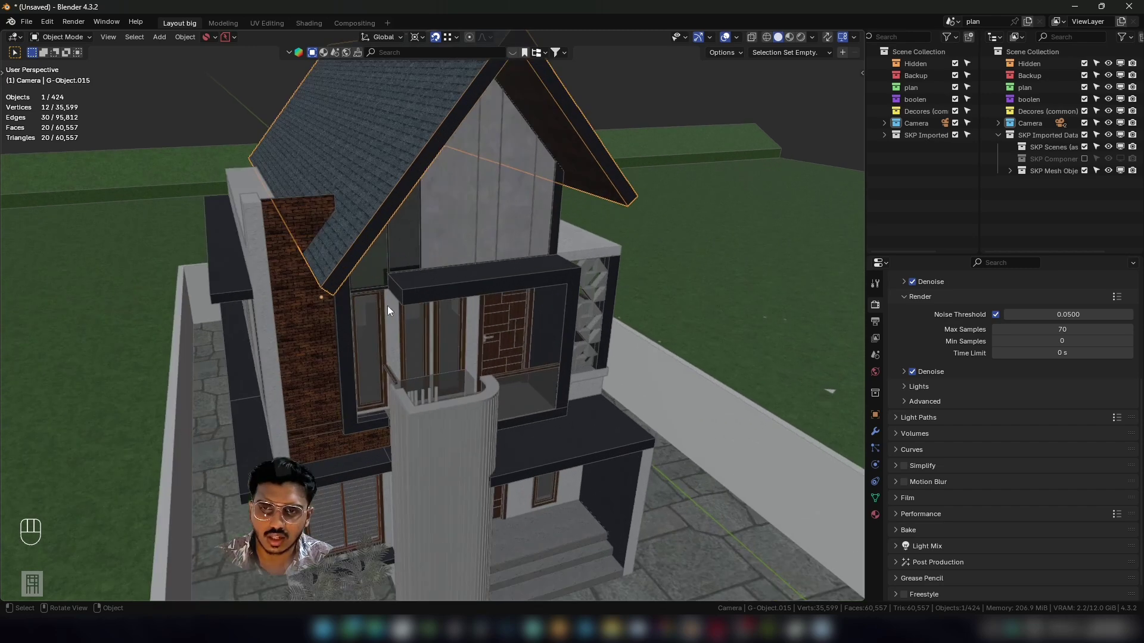
scroll(324, 301, "down", 1)
scroll(391, 213, "down", 5)
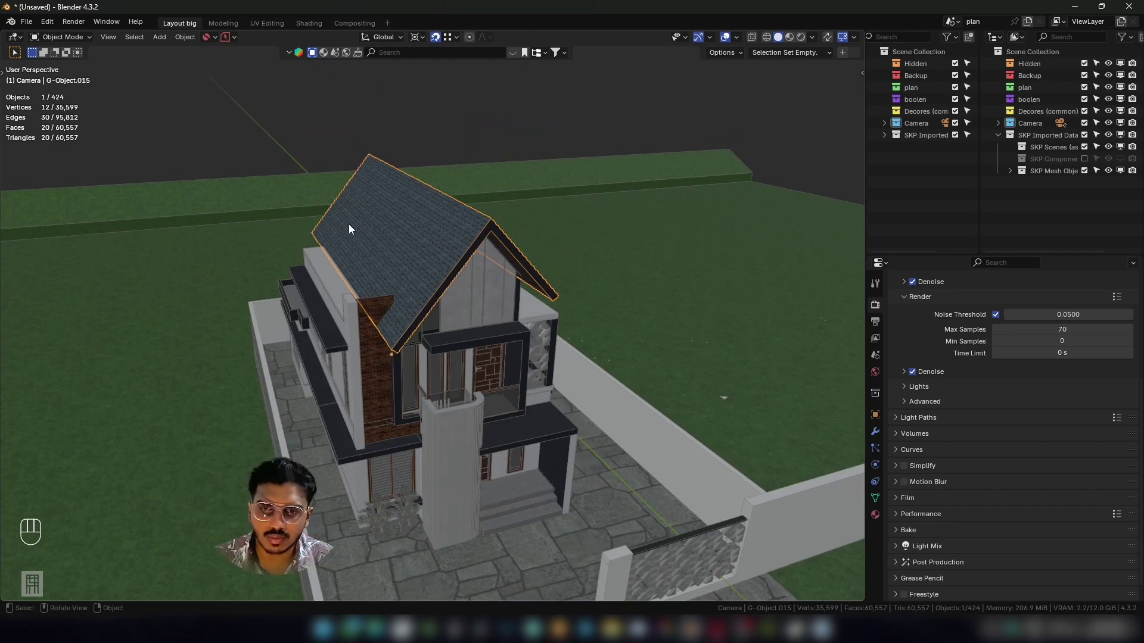
scroll(525, 338, "up", 4)
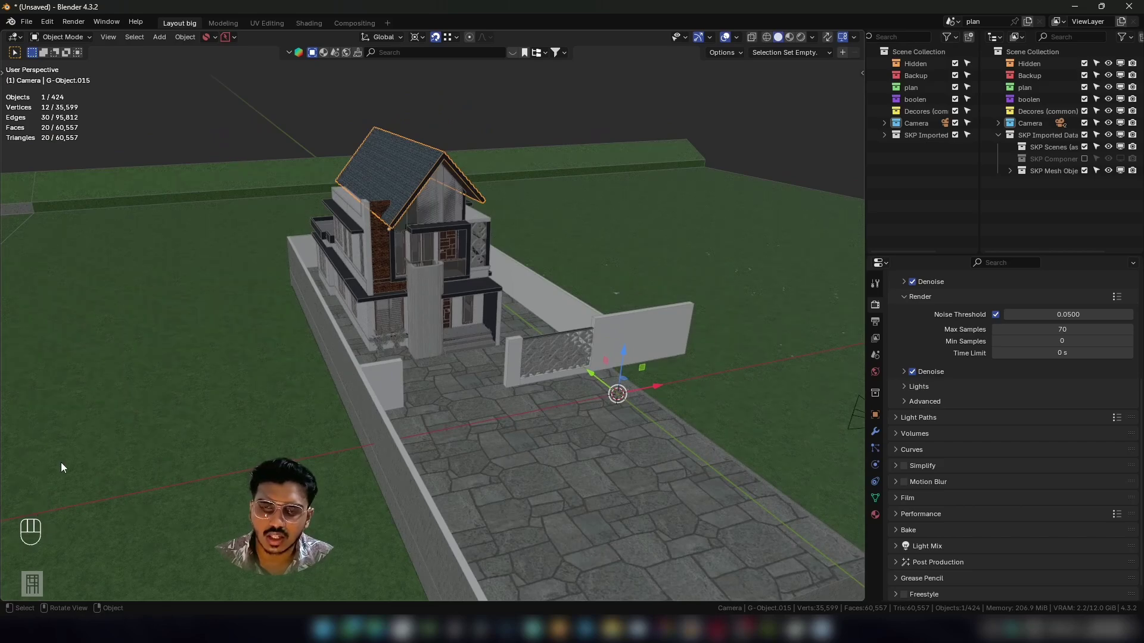
middle_click_drag(336, 265, 328, 280)
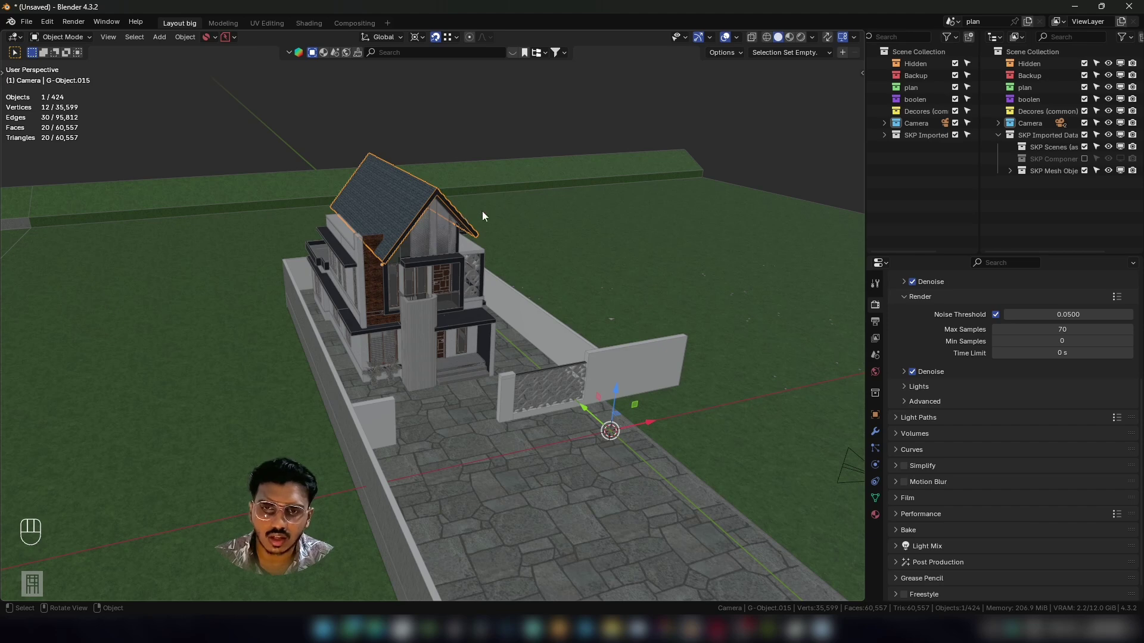
scroll(406, 206, "up", 2)
scroll(406, 208, "up", 2)
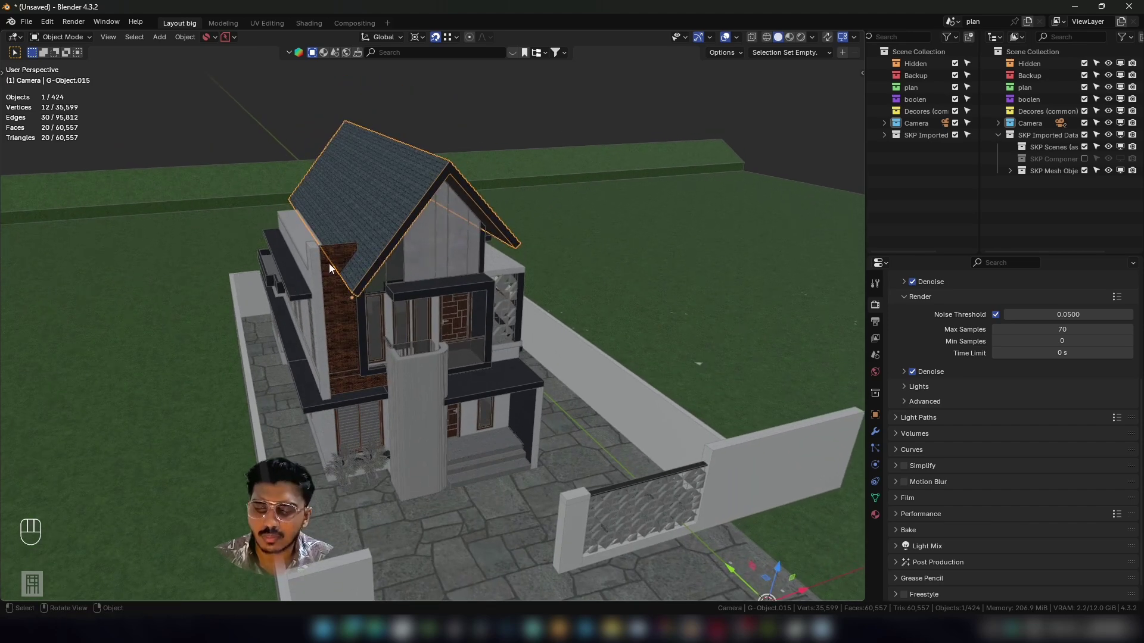
middle_click_drag(380, 203, 411, 244)
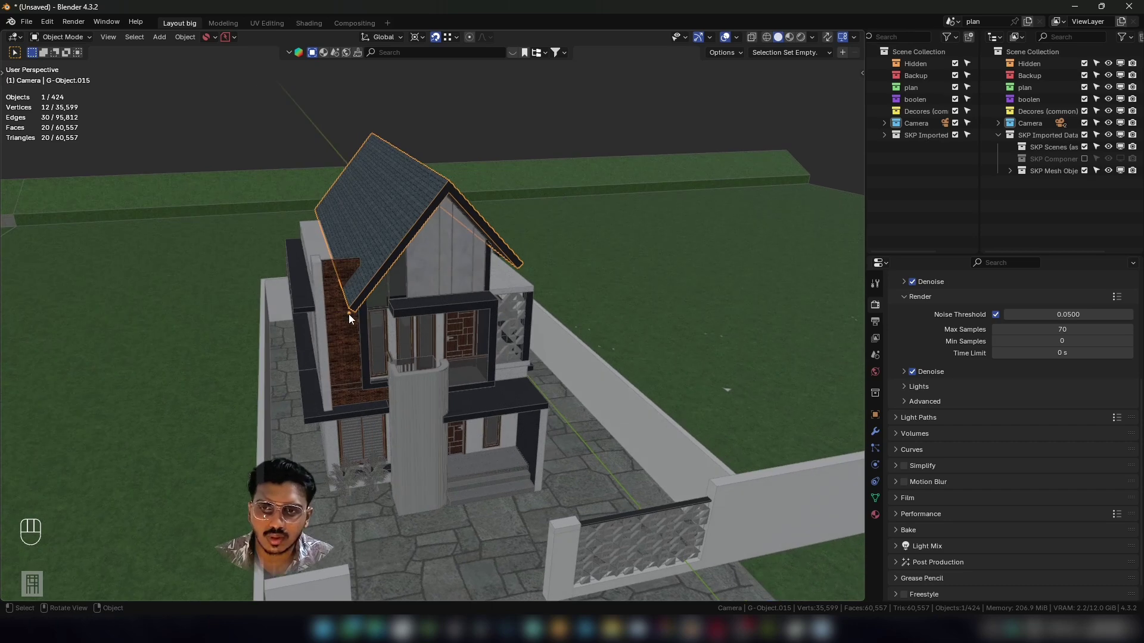
scroll(242, 307, "up", 3)
middle_click_drag(242, 305, 238, 367)
middle_click_drag(309, 253, 302, 291)
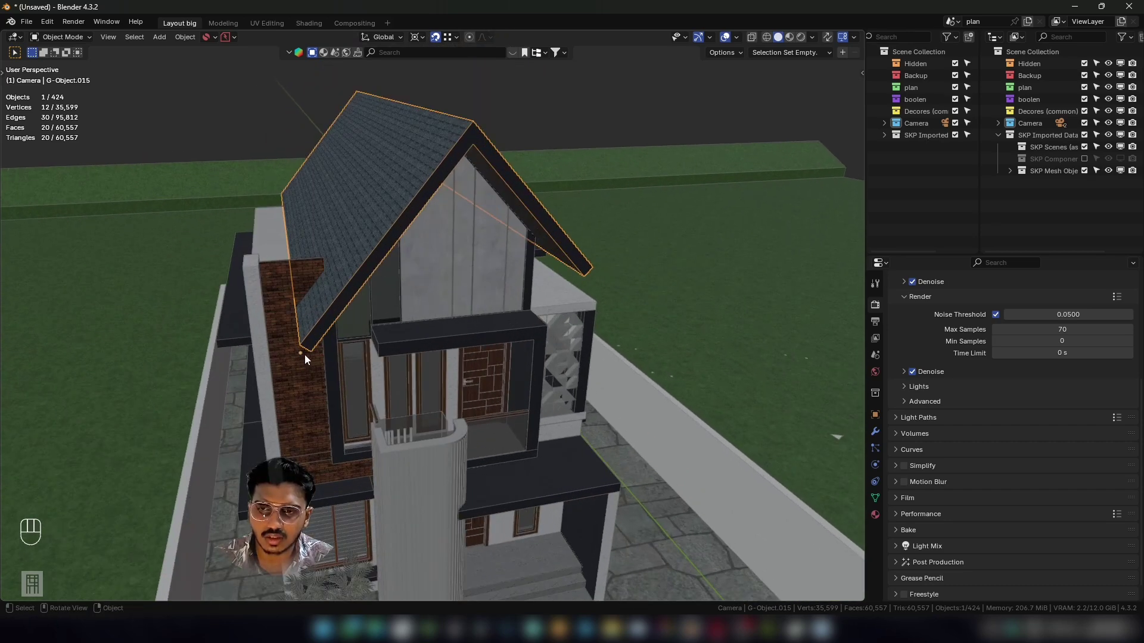
mouse_move(305, 355)
middle_mouse_down()
mouse_move(402, 257)
mouse_move(301, 355)
middle_mouse_up()
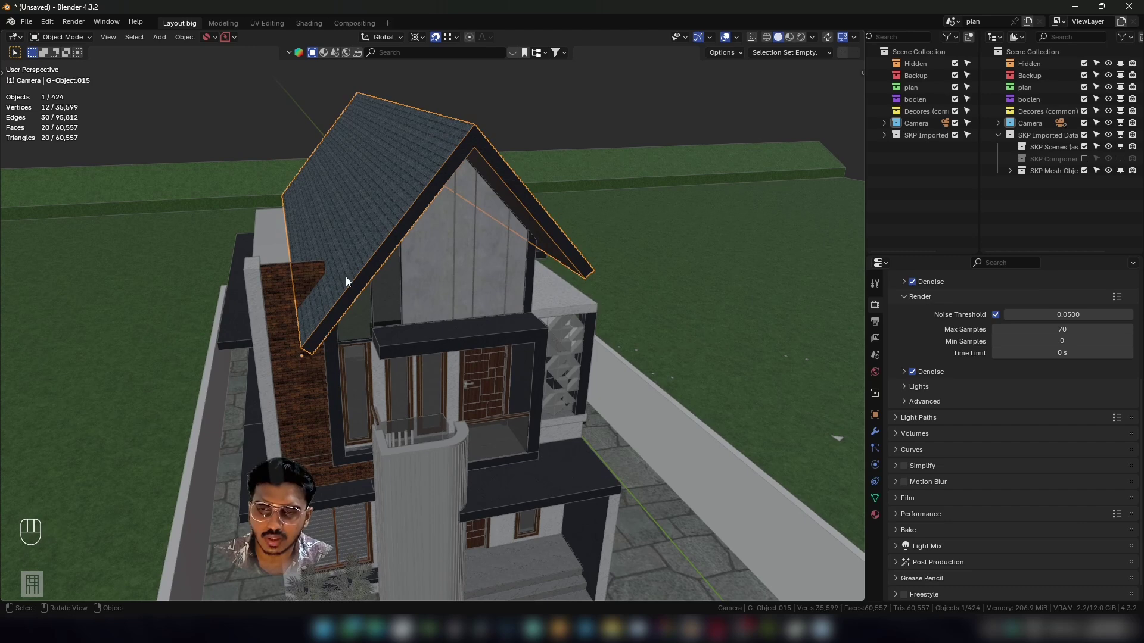
Set the transform pivot to 3D Cursor and try to rotate the pitched roof around it.
key("r")
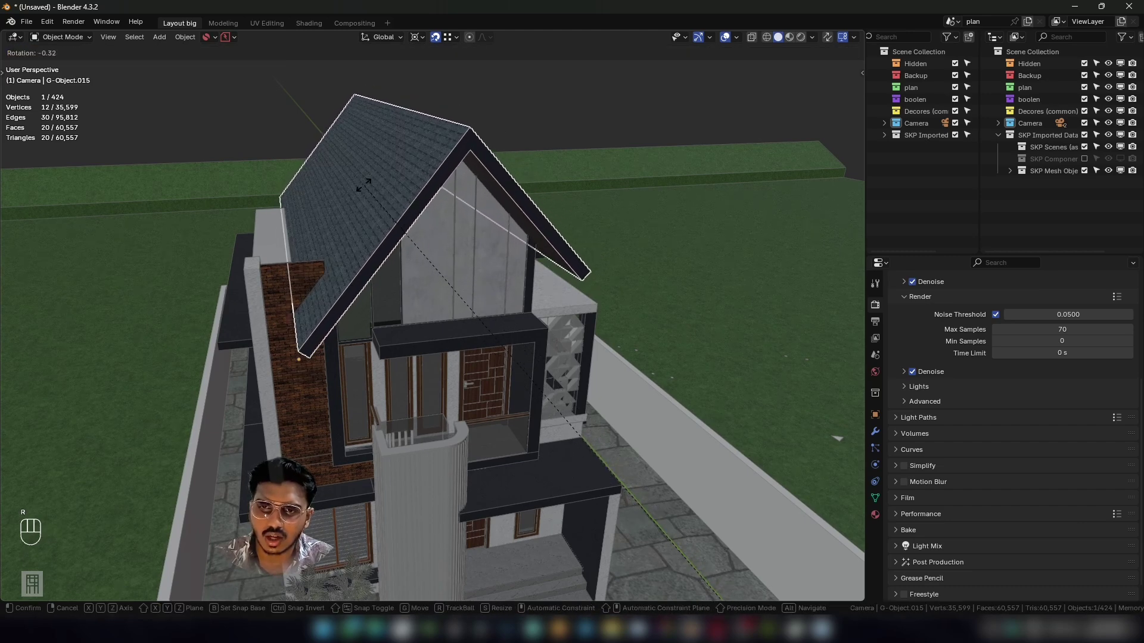
key("Escape")
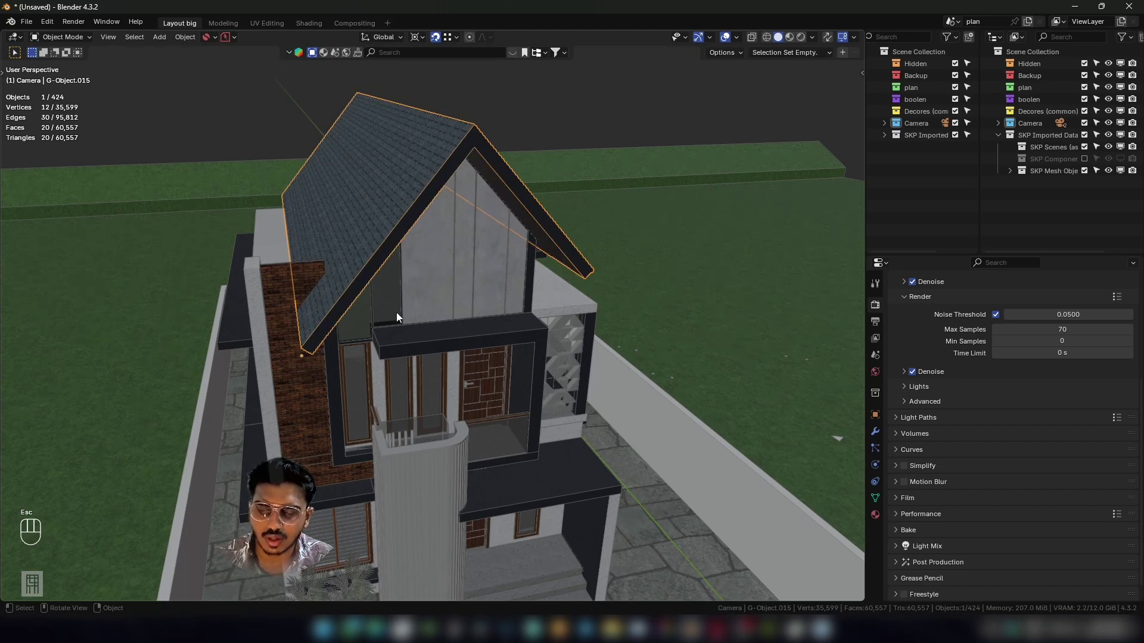
key("period")
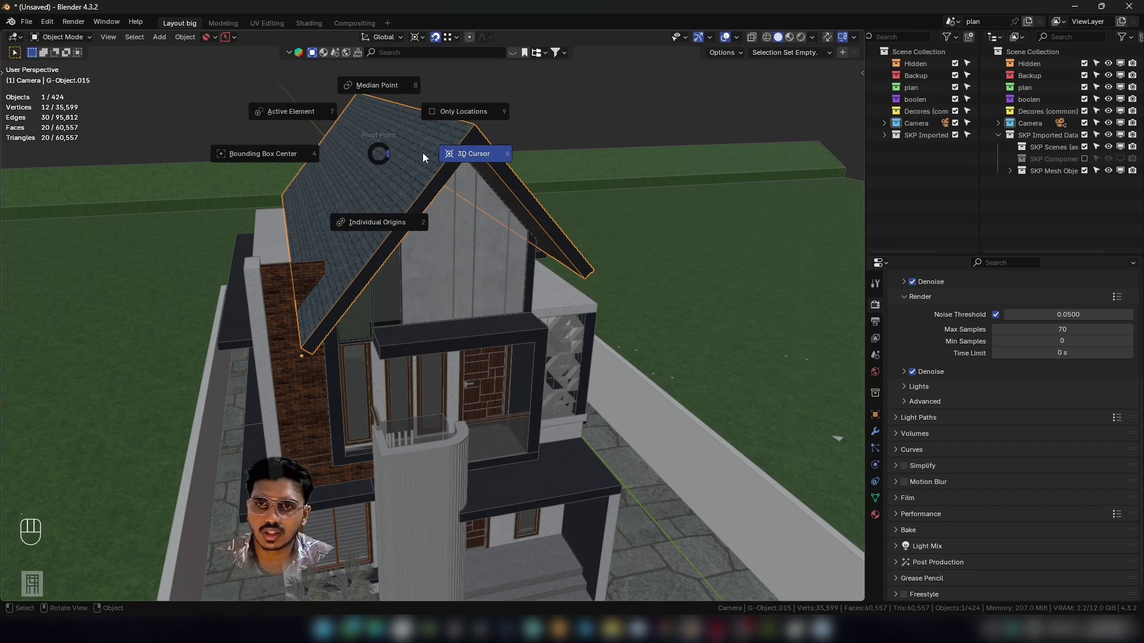
left_click(474, 159)
key("r")
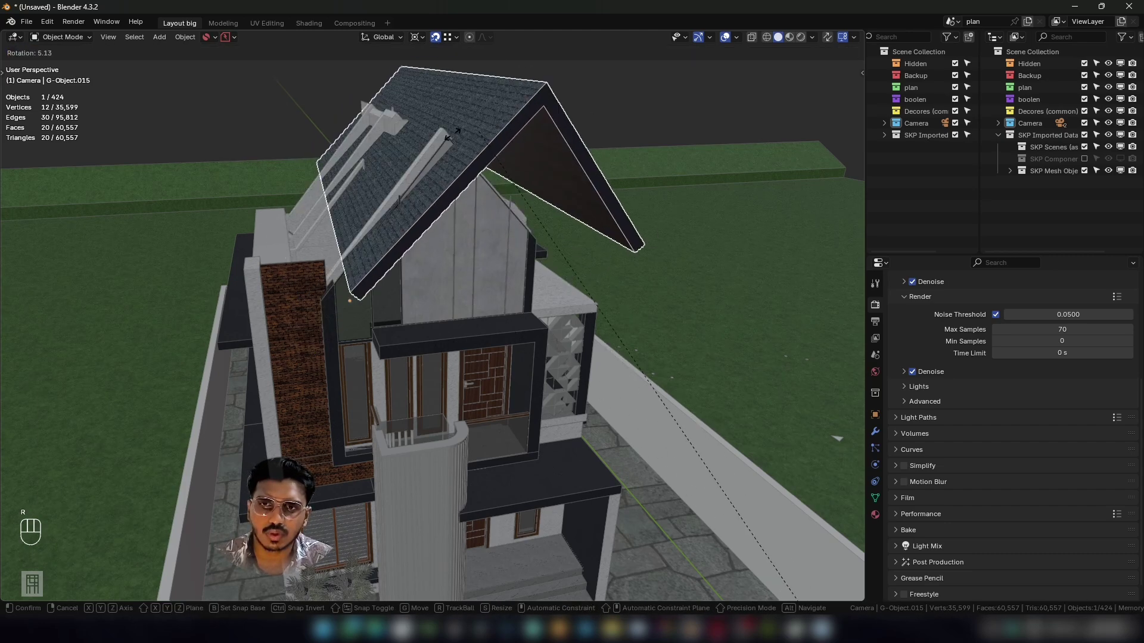
key("Escape")
Place the 3D cursor beside the house and try to rotate the pitched roof around that point.
right_click(683, 233, "shift")
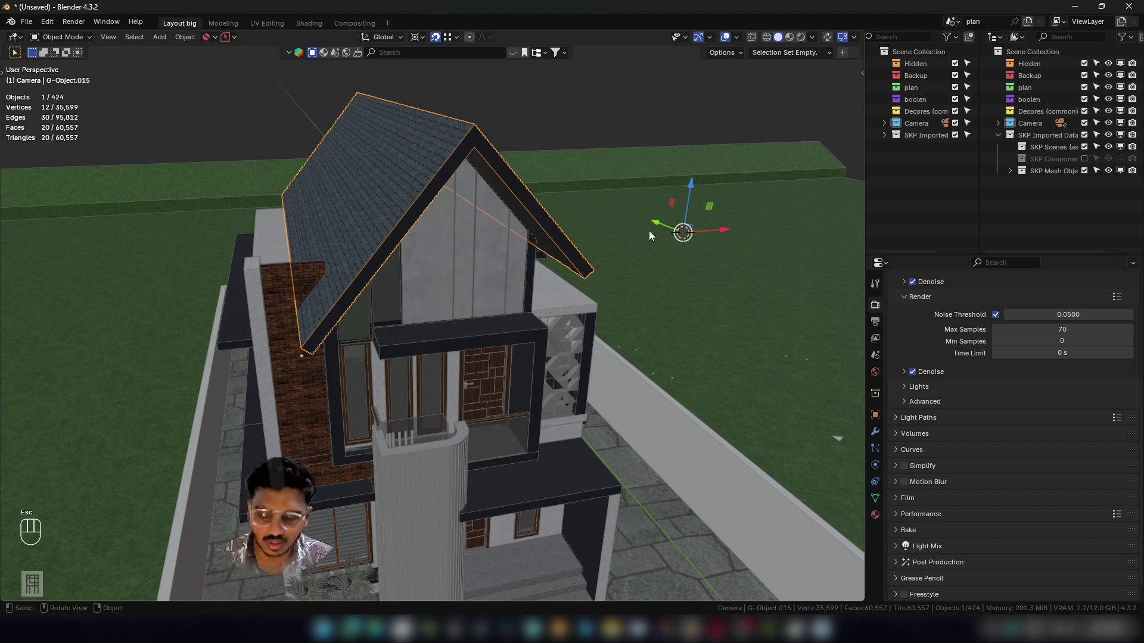
key("r")
key("Escape")
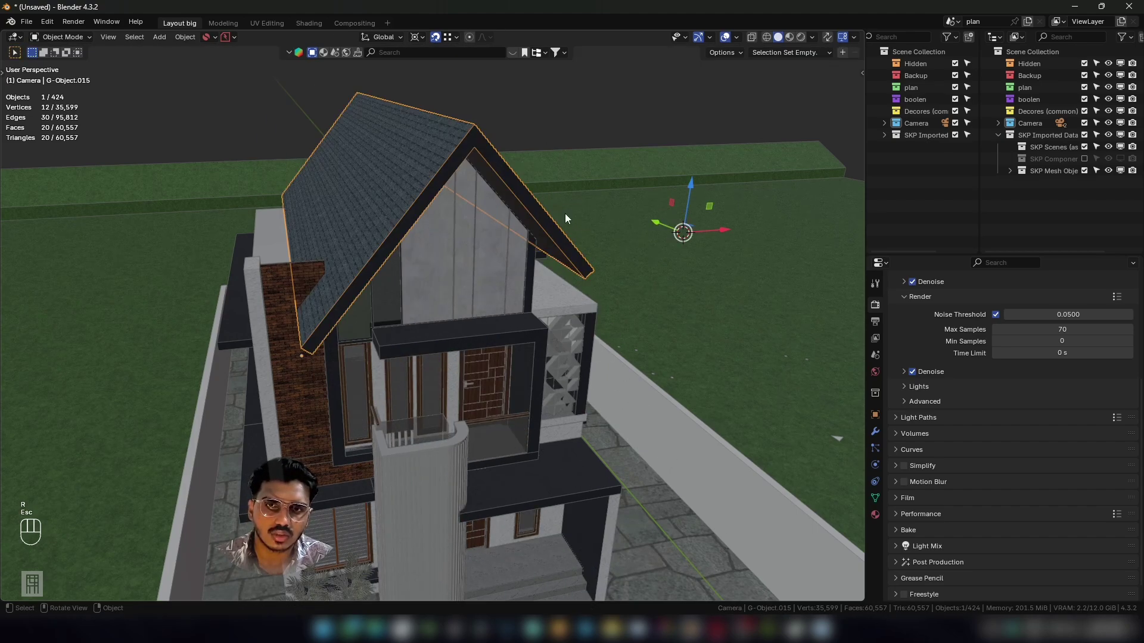
Place the 3D cursor on the front tip of the roof ridge and try to rotate the roof about the global Z axis.
right_click(474, 125, "shift")
key("r")
key("z")
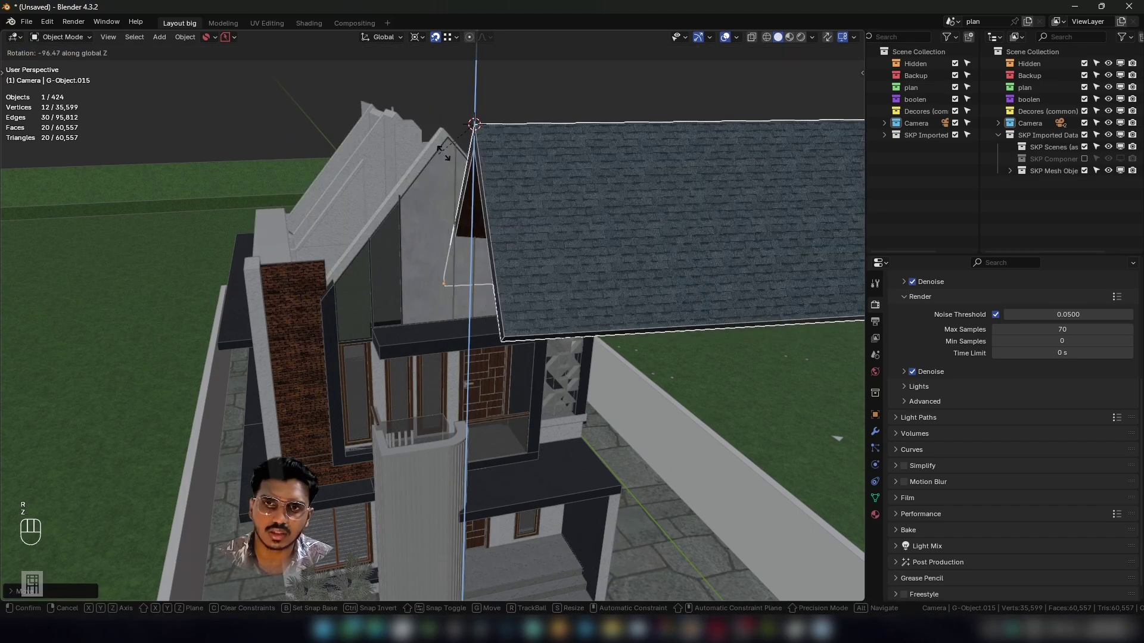
key("Escape")
Set the transform pivot to Median Point and try to rotate the pitched roof around its own origin.
key("period")
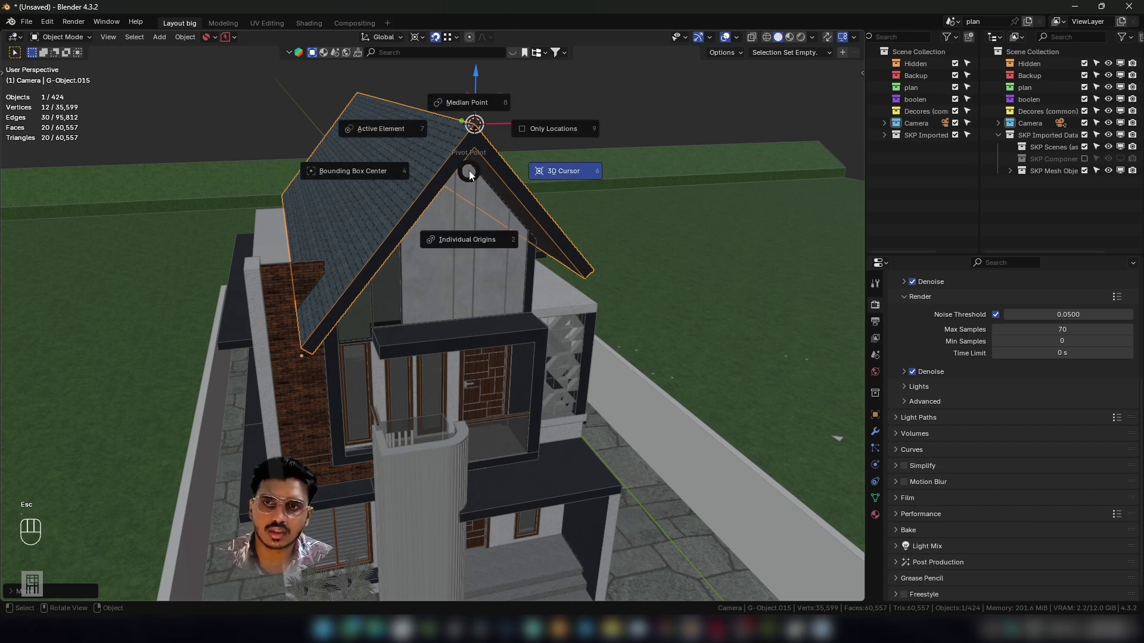
left_click(470, 103)
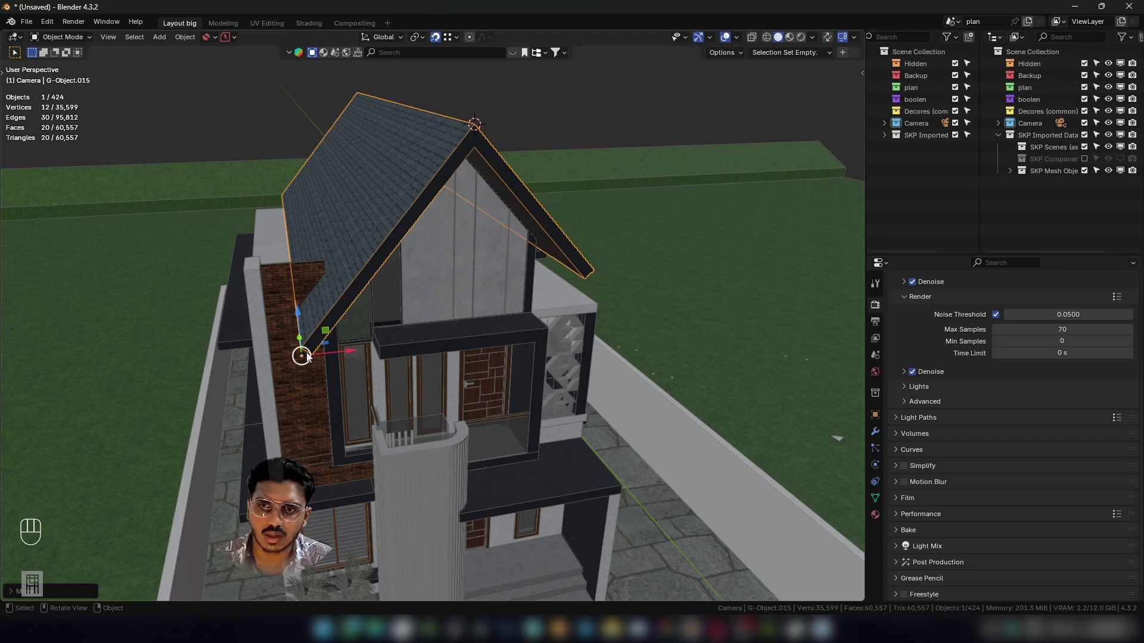
key("r")
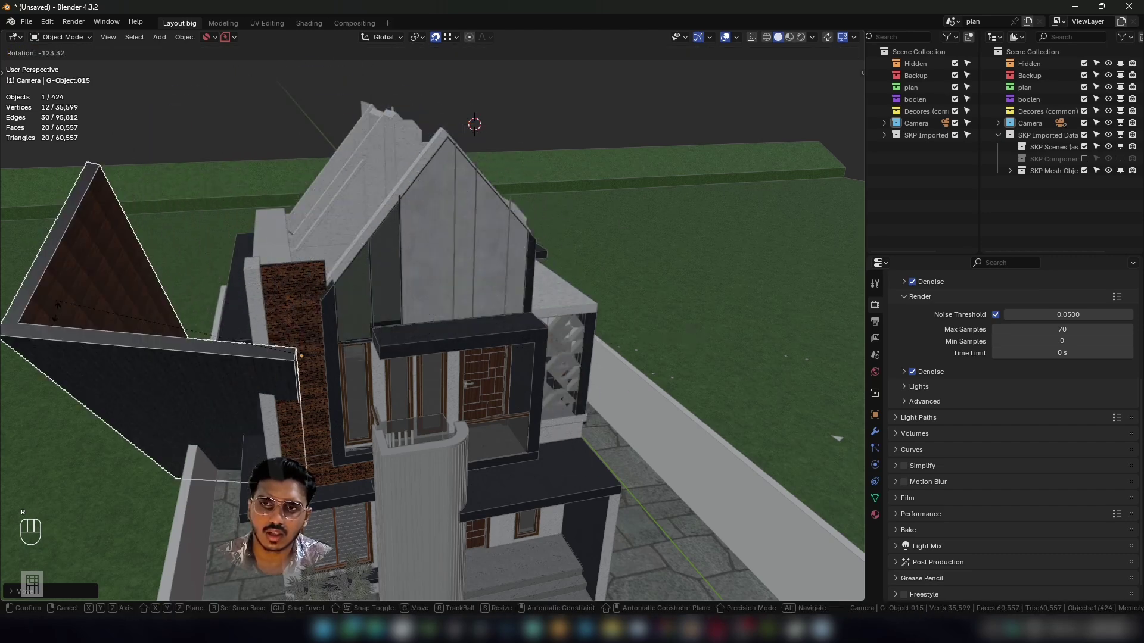
key("Escape")
Set the pitched roof's origin to its Center of Mass (Surface).
middle_click_drag(367, 276, 334, 358)
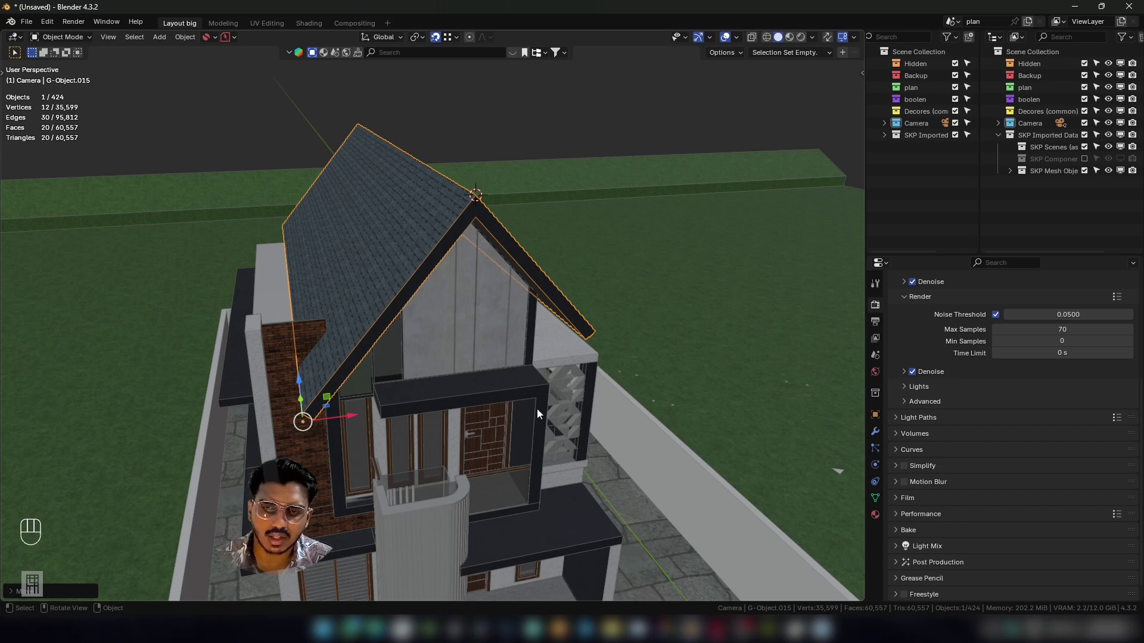
middle_click_drag(357, 157, 389, 225)
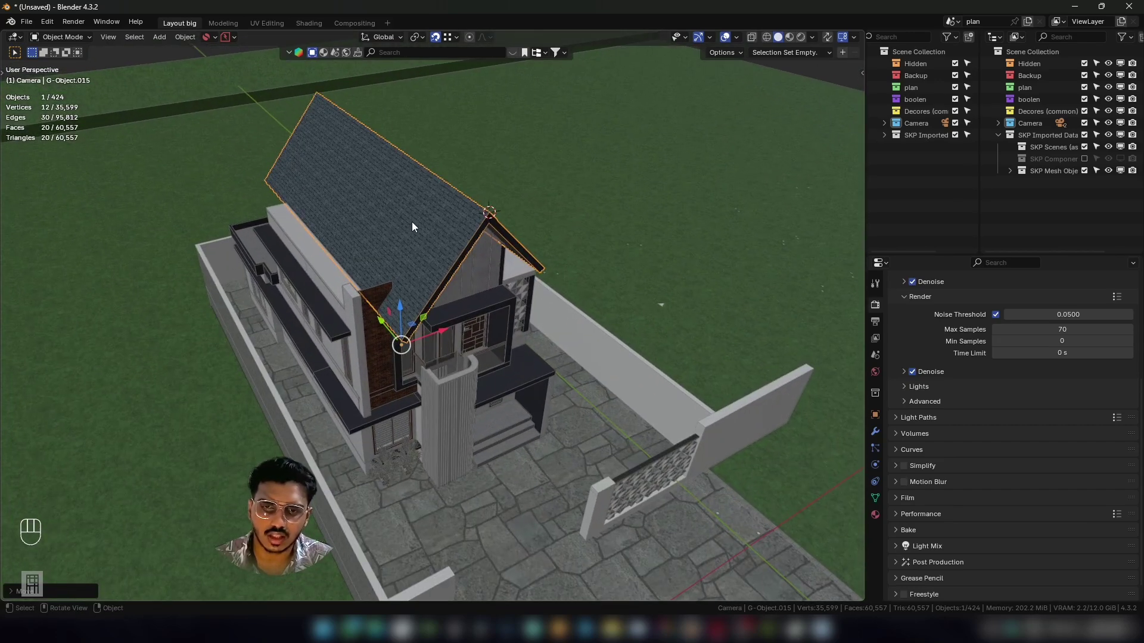
left_click(185, 37)
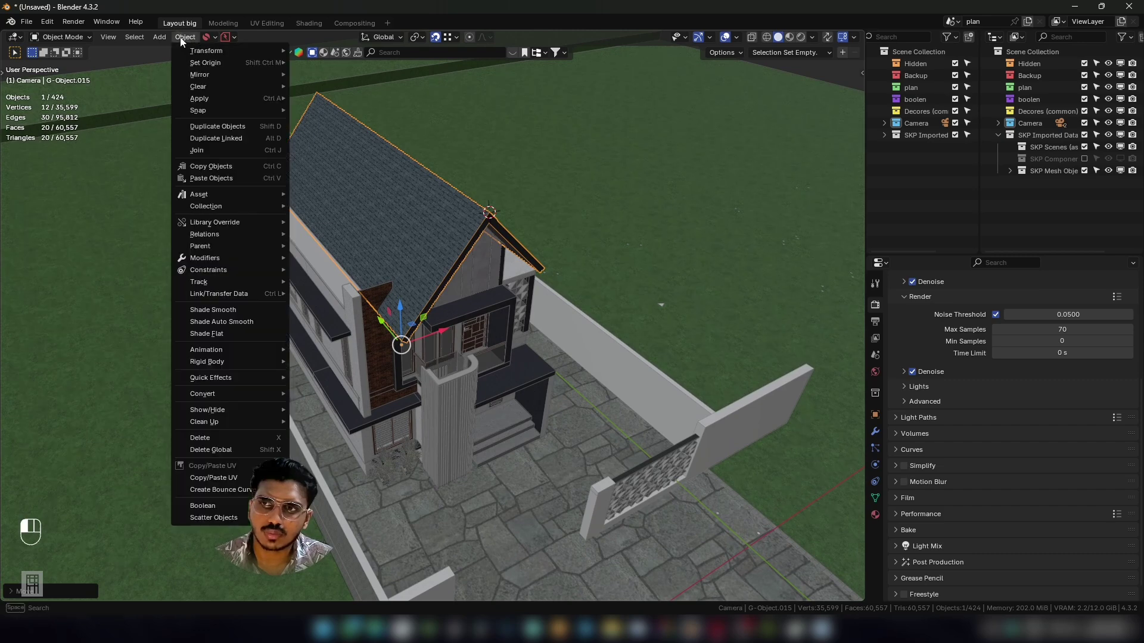
mouse_move(278, 66)
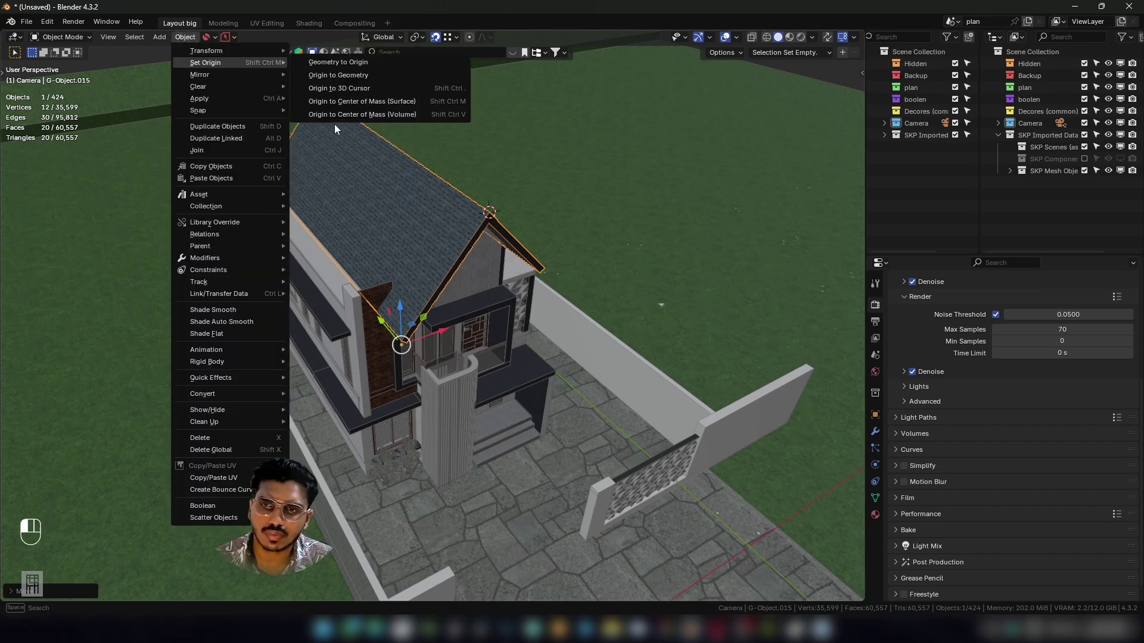
key("Escape")
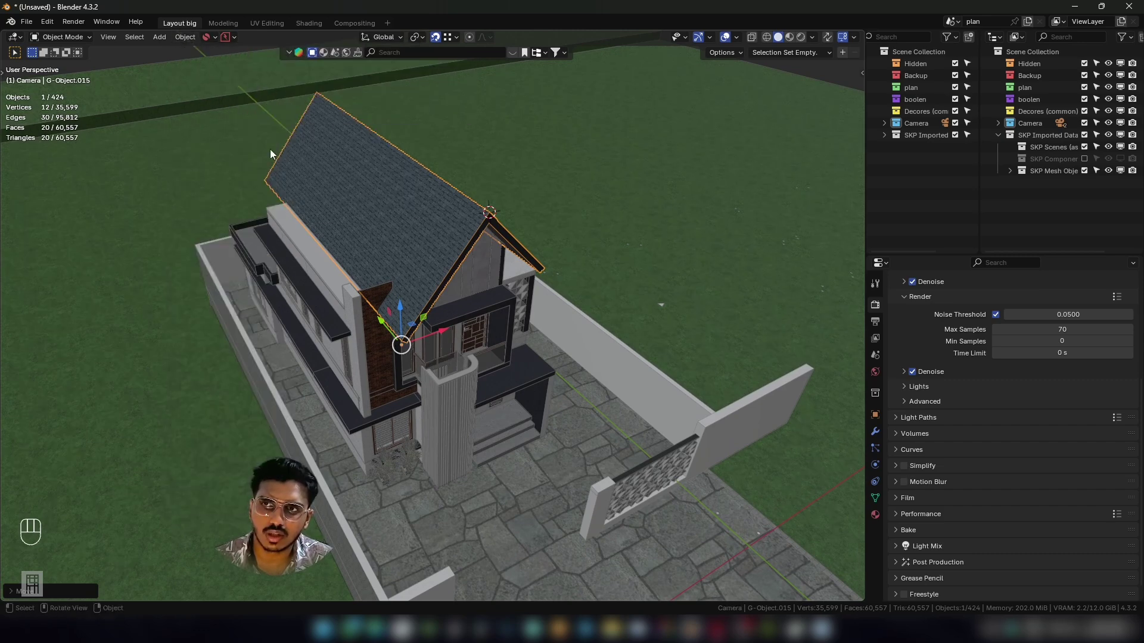
left_click(179, 37)
mouse_move(182, 59)
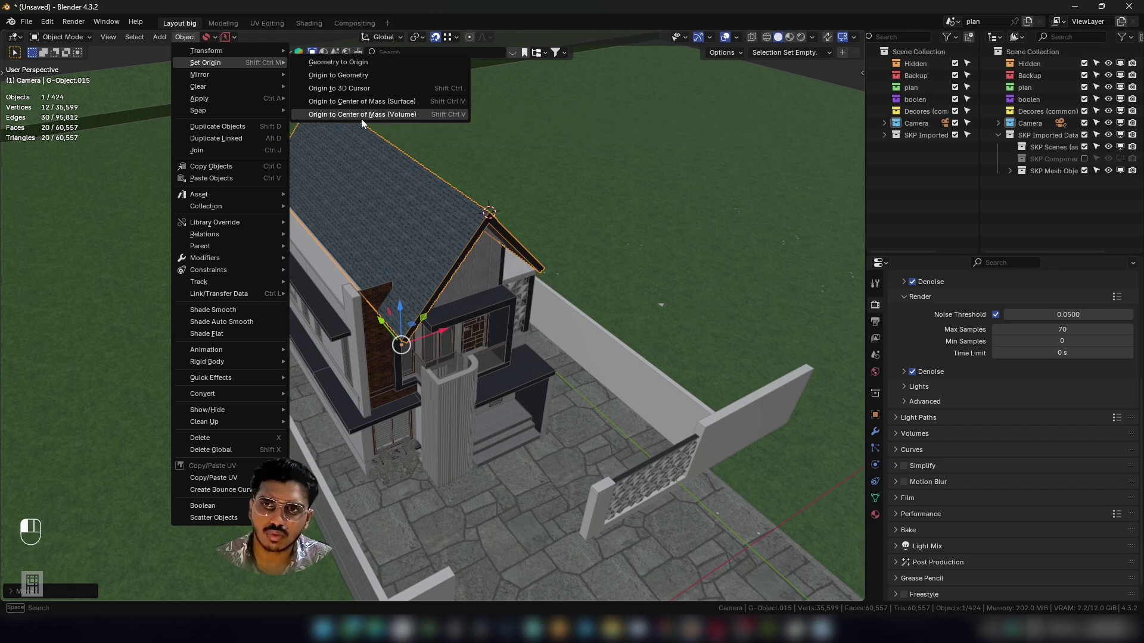
left_click(397, 103)
middle_click_drag(407, 167, 392, 267, "shift")
scroll(409, 205, "up", 3)
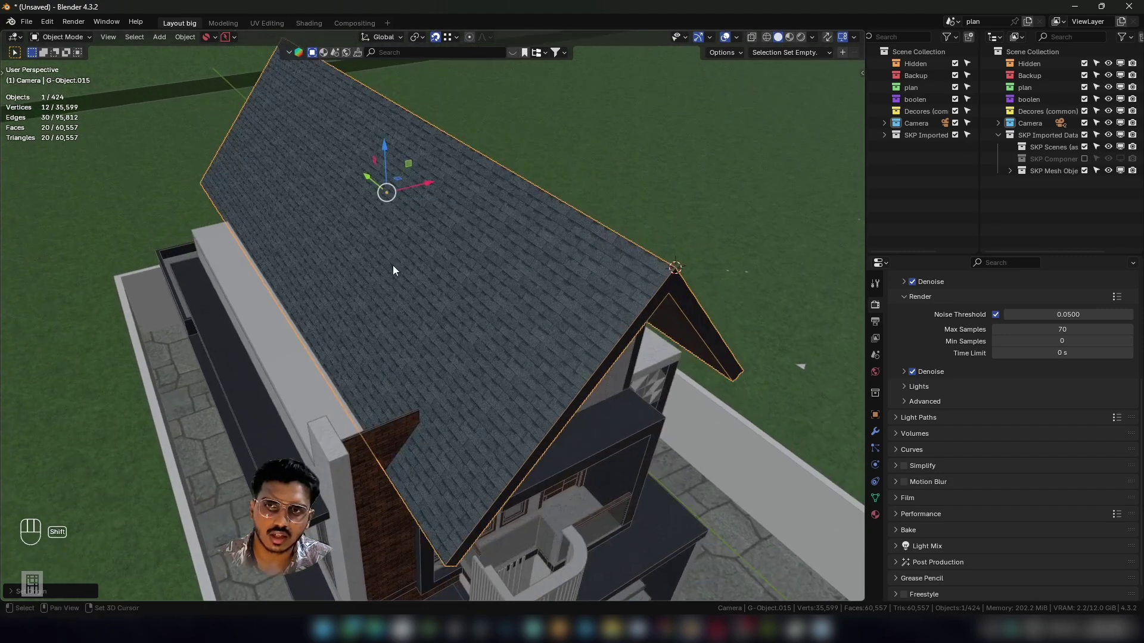
middle_click_drag(393, 206, 397, 228, "shift")
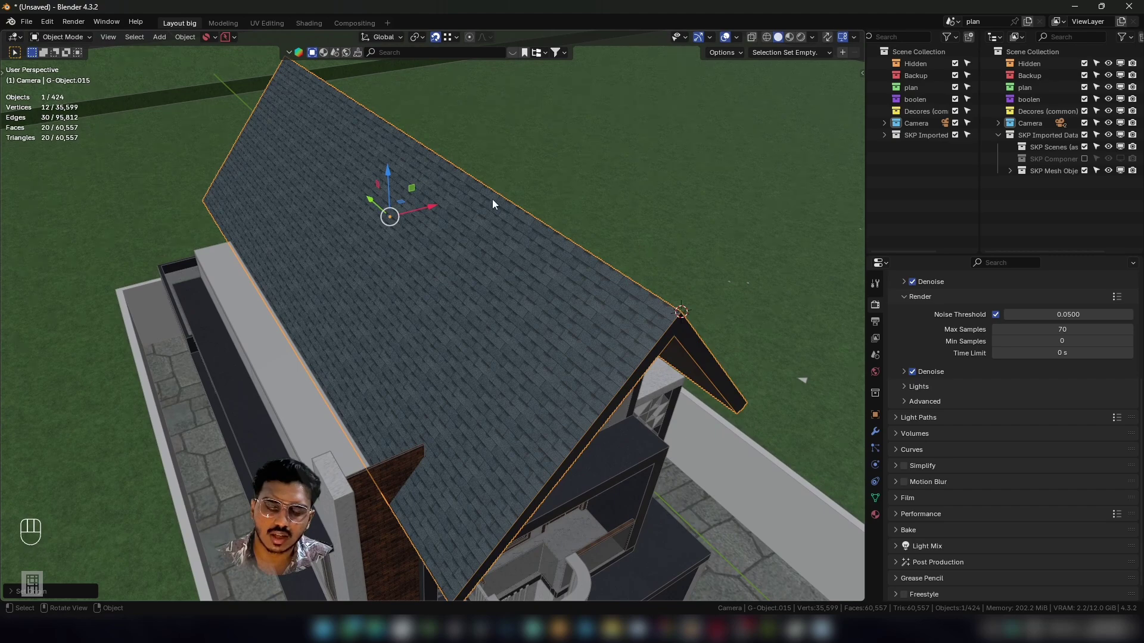
middle_click_drag(492, 199, 437, 274)
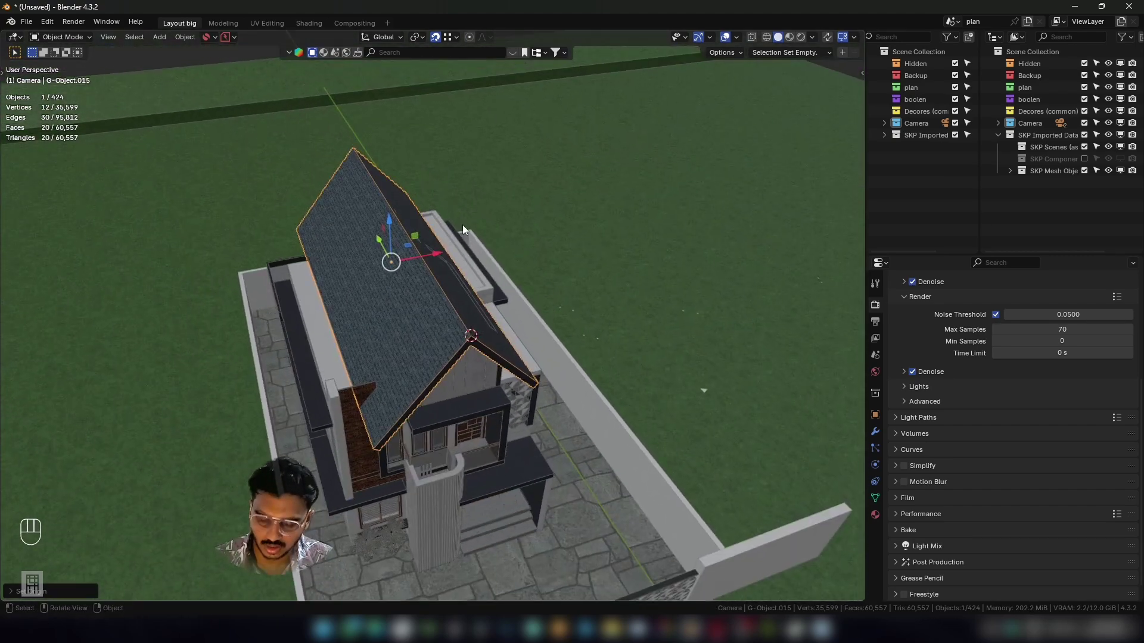
Select every object in the scene except the two cameras.
scroll(420, 277, "down", 10)
scroll(453, 274, "up", 2)
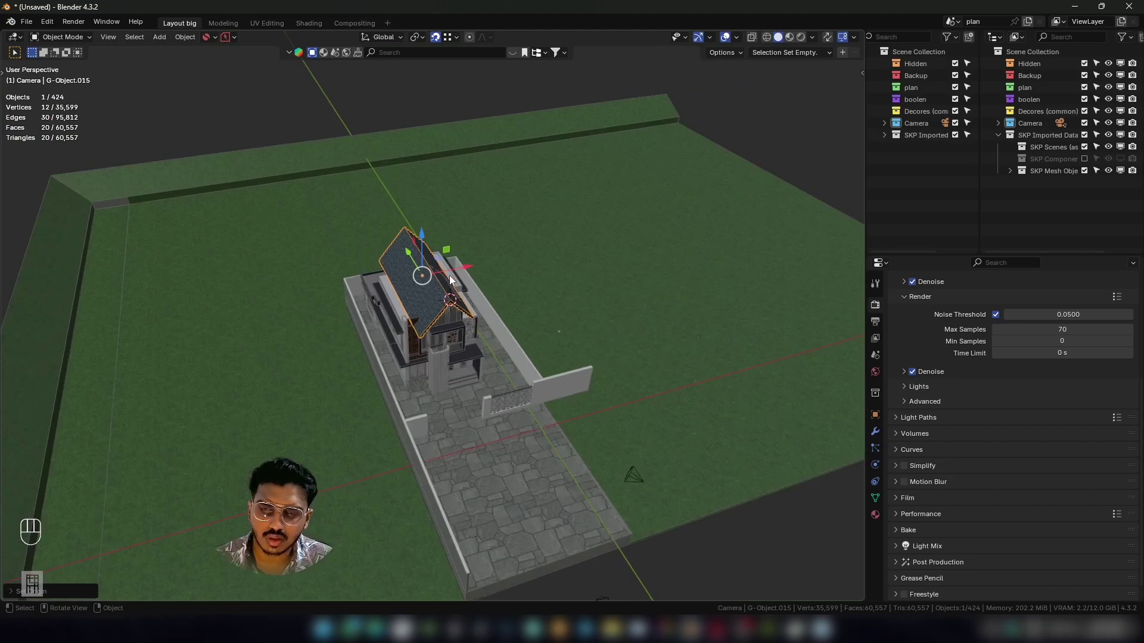
scroll(449, 275, "down", 2)
left_click_drag(264, 161, 609, 450)
scroll(557, 369, "up", 3)
scroll(525, 352, "up", 3)
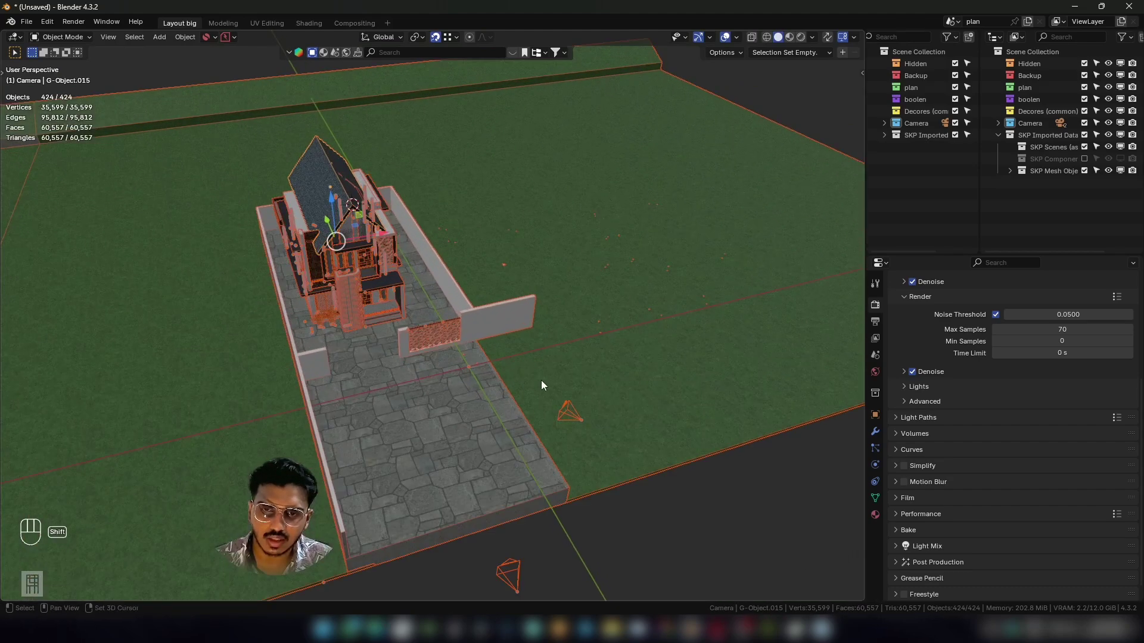
middle_click_drag(541, 386, 616, 290)
left_click_drag(607, 206, 588, 219, "ctrl")
left_click_drag(777, 230, 713, 265, "ctrl")
scroll(642, 260, "down", 3)
middle_click_drag(642, 259, 452, 366)
scroll(469, 283, "down", 2)
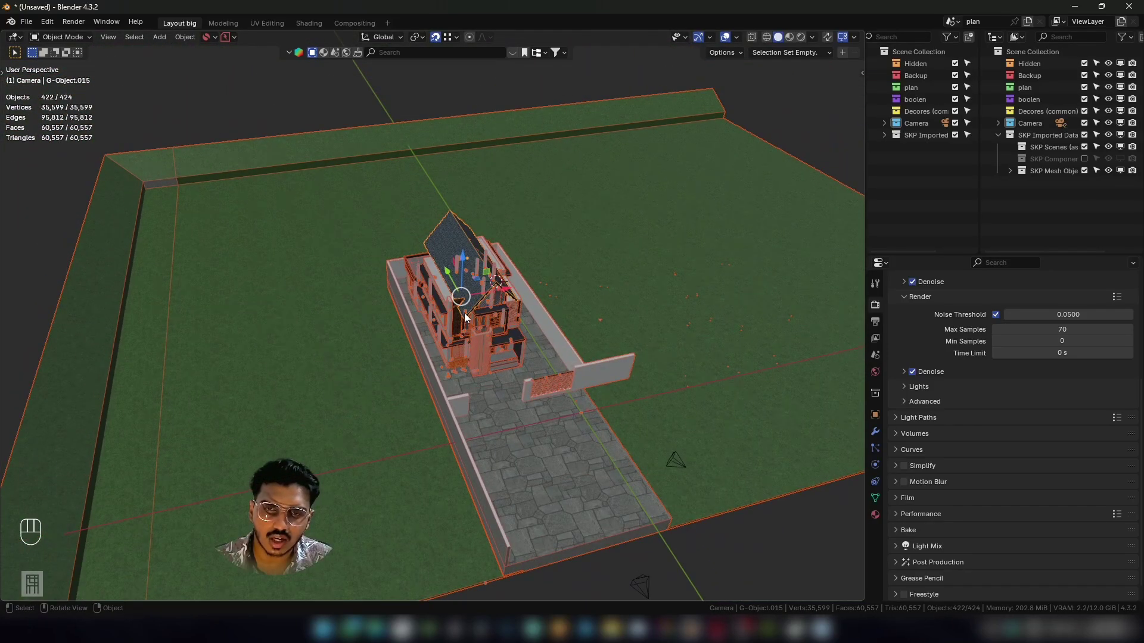
Examine the selected house, boundary walls and lawn from several angles and distances.
scroll(464, 312, "up", 4)
scroll(489, 269, "down", 3)
middle_click_drag(489, 269, 496, 298)
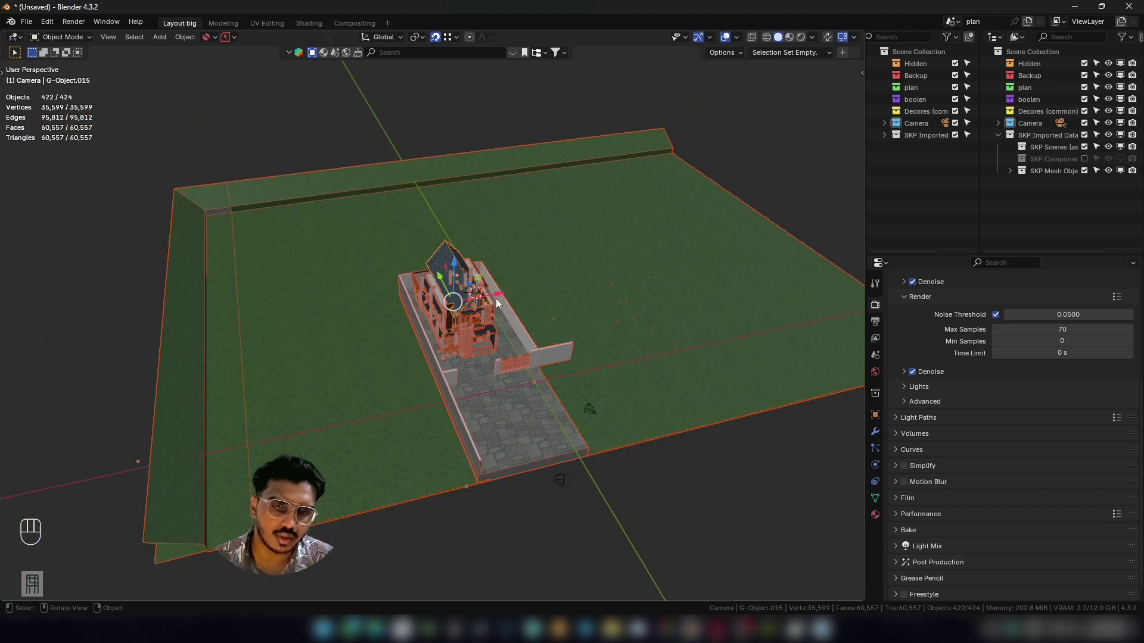
scroll(477, 207, "up", 3)
middle_click_drag(477, 206, 419, 293)
scroll(411, 237, "up", 4)
scroll(393, 236, "down", 5)
scroll(390, 305, "down", 3)
scroll(419, 294, "up", 2)
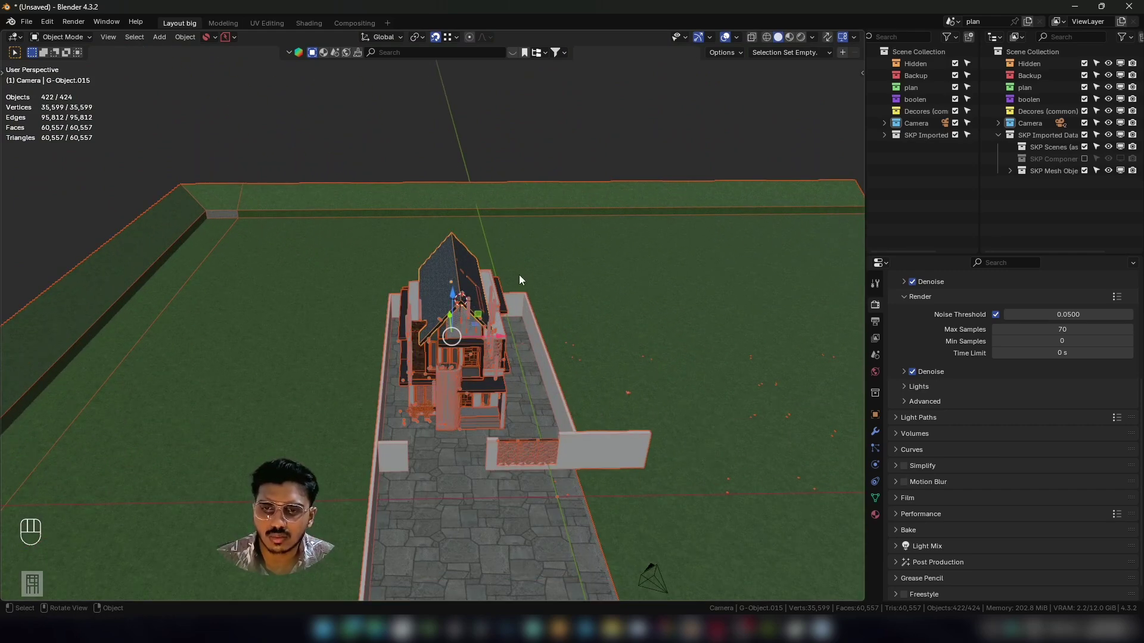
middle_click_drag(497, 276, 470, 272)
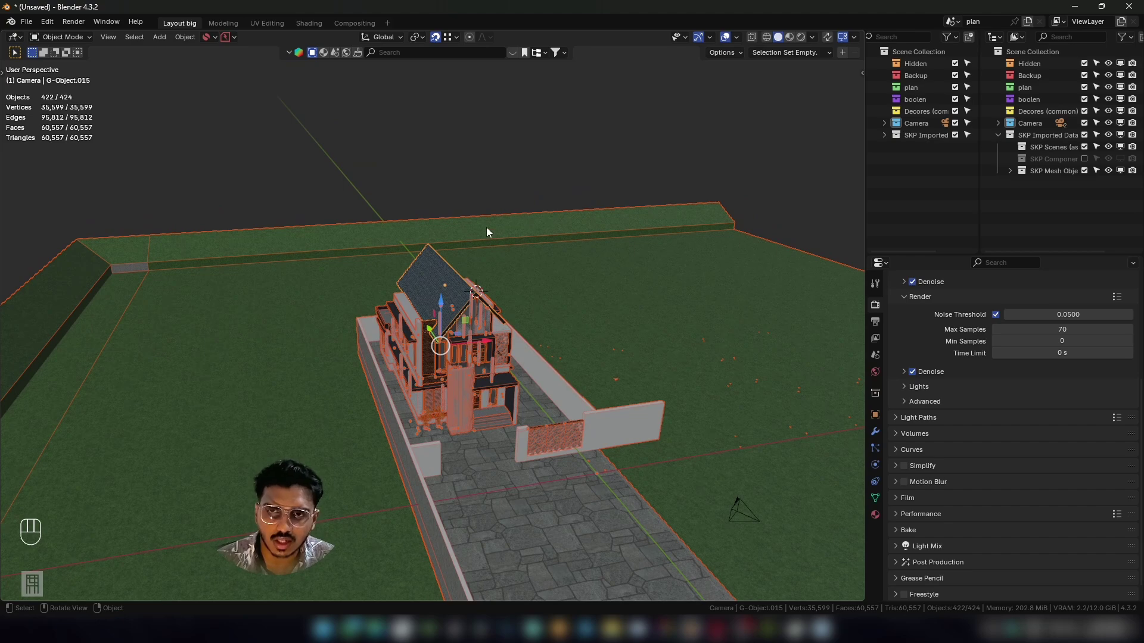
Try to scale the selected house and site objects uniformly around their shared pivot.
key("s")
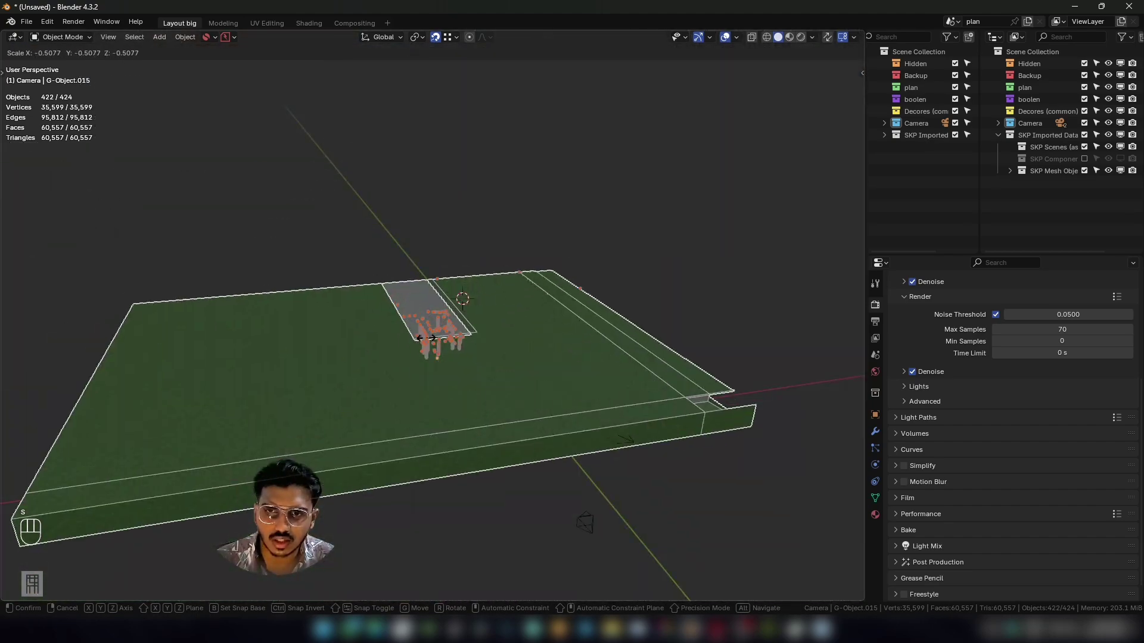
mouse_move(450, 326)
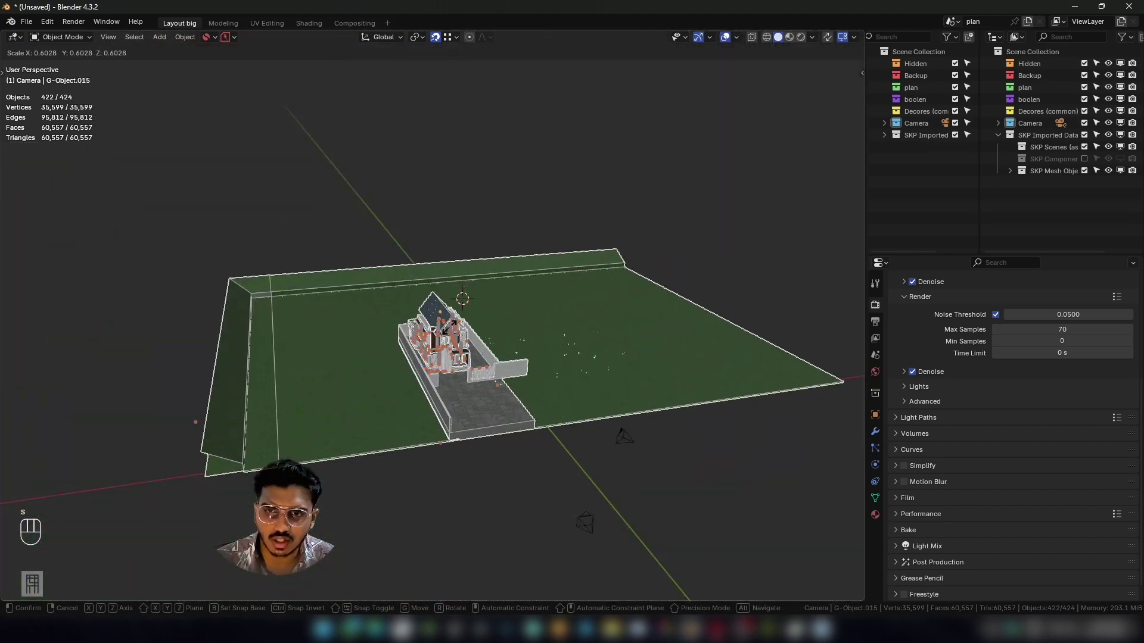
key("Escape")
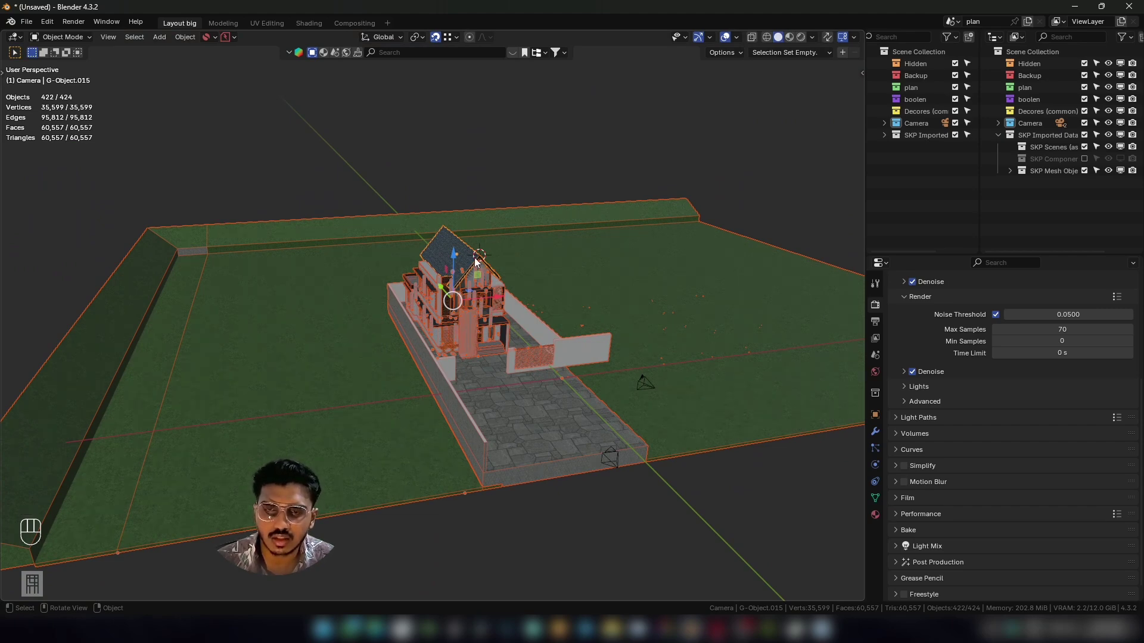
middle_click_drag(477, 262, 435, 253)
Scale the whole selection uniformly, examine the displaced parts around the roof and walls, and undo the scaling.
key("s")
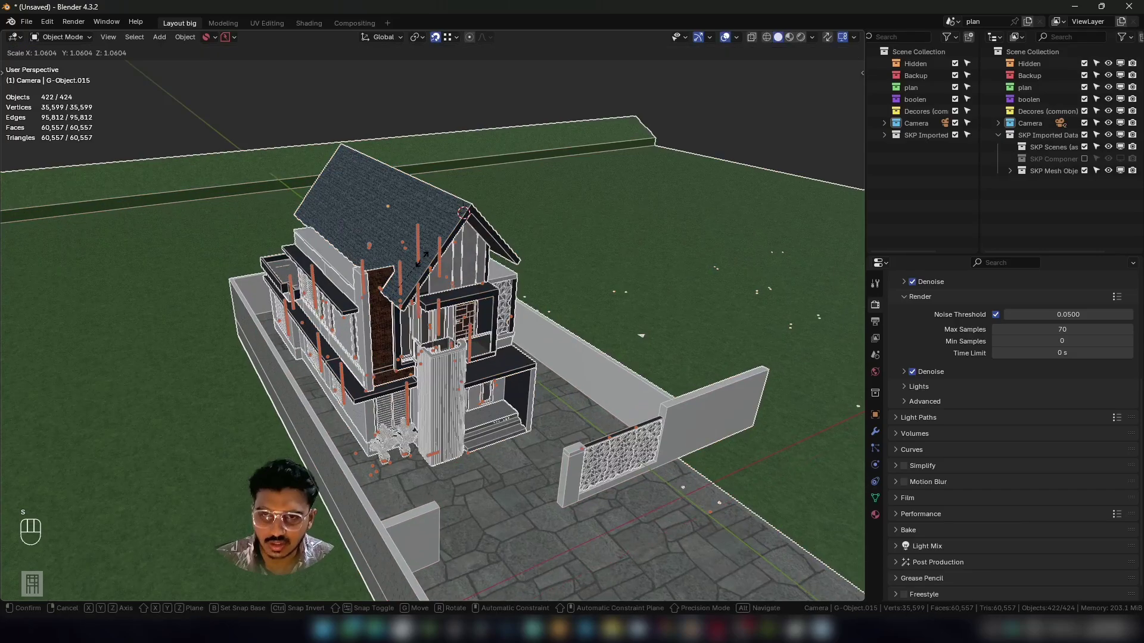
scroll(424, 255, "up", 3)
left_click(444, 259)
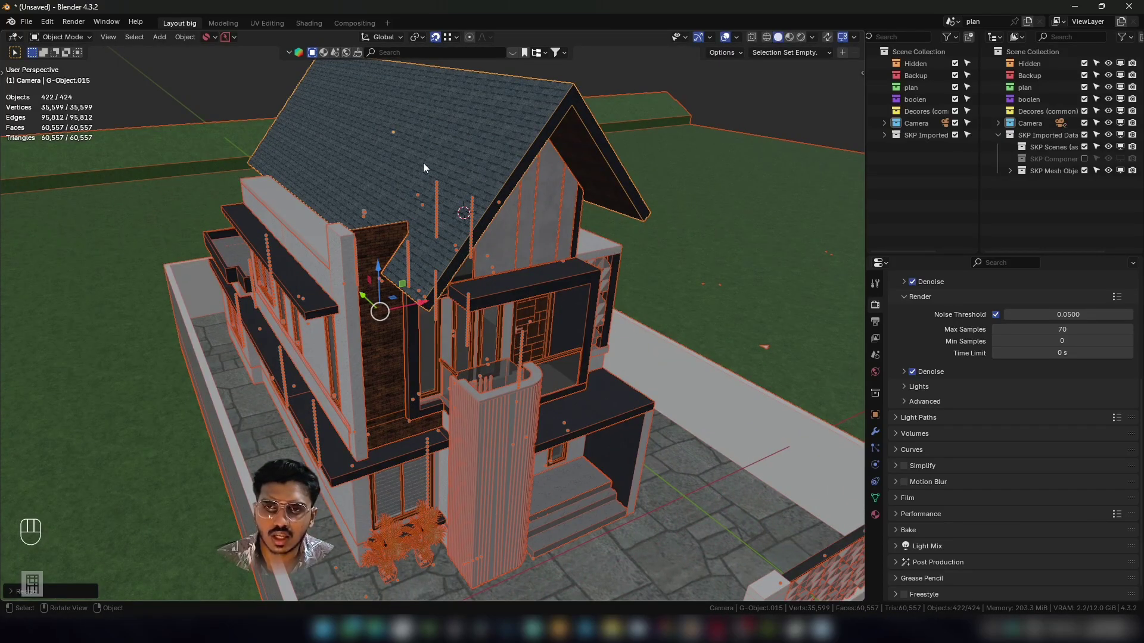
middle_click_drag(387, 157, 402, 175)
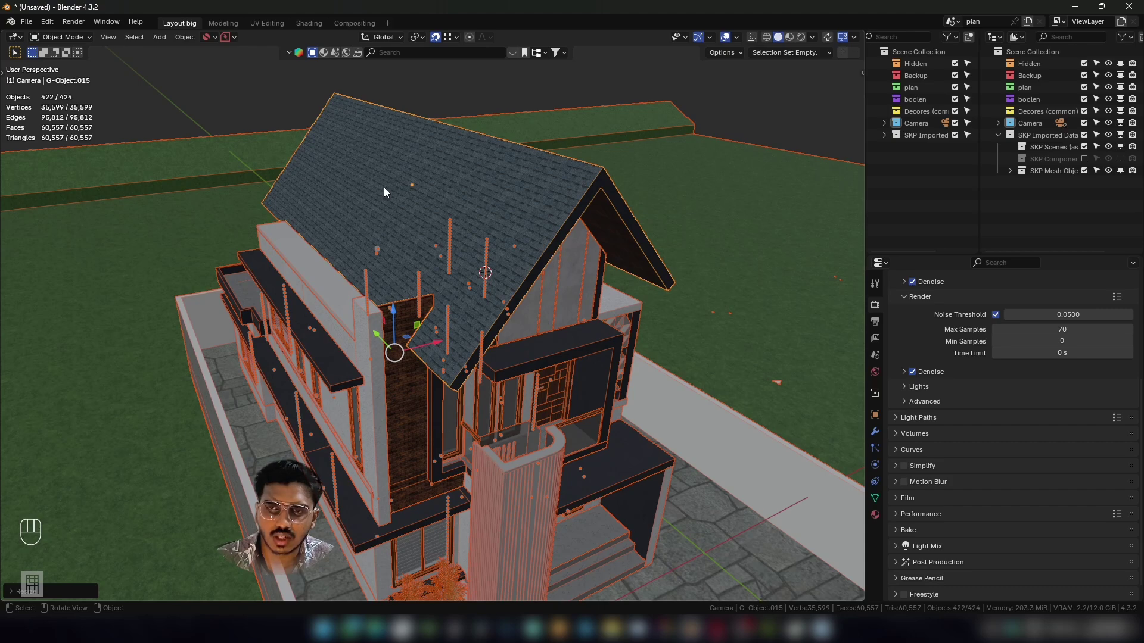
middle_click_drag(383, 187, 419, 257)
scroll(440, 252, "up", 1)
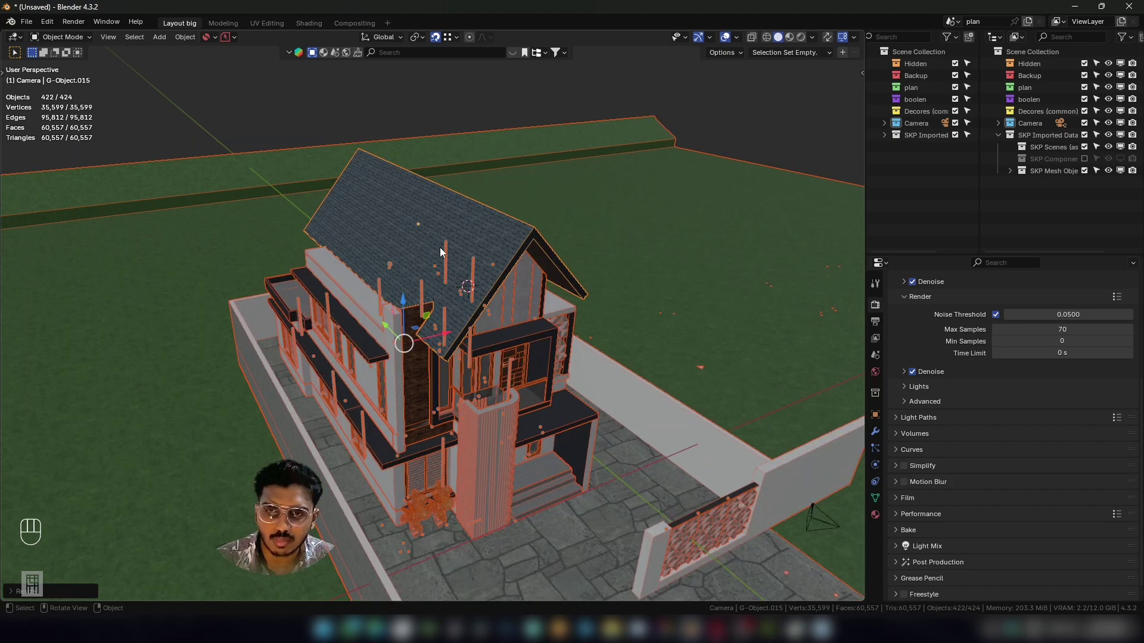
scroll(470, 221, "up", 3)
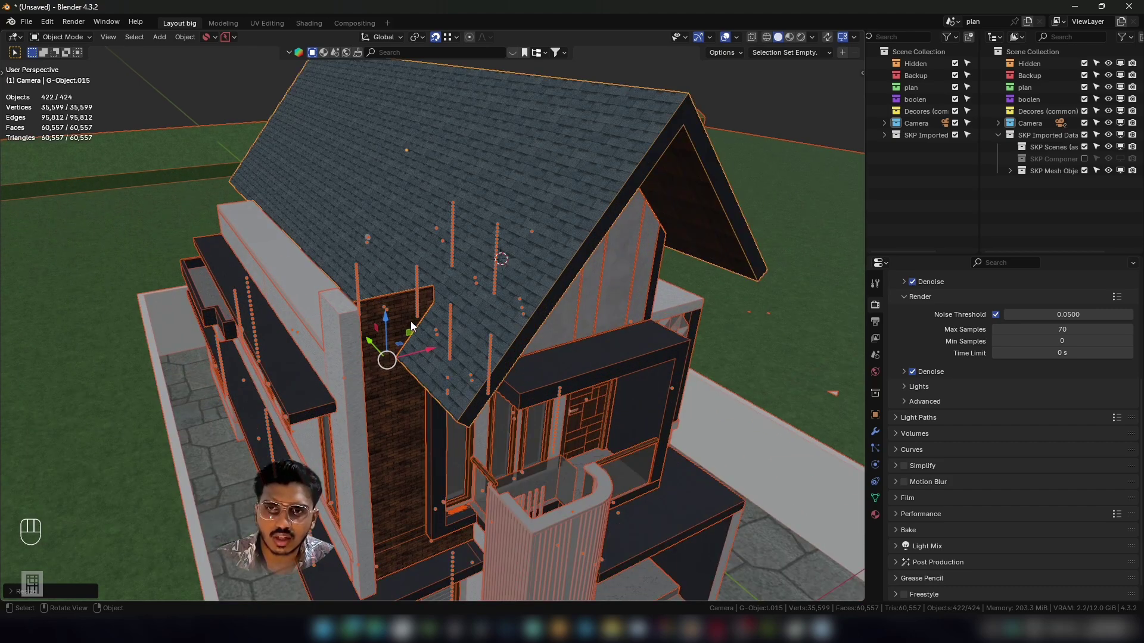
scroll(525, 220, "down", 5)
scroll(509, 216, "up", 3)
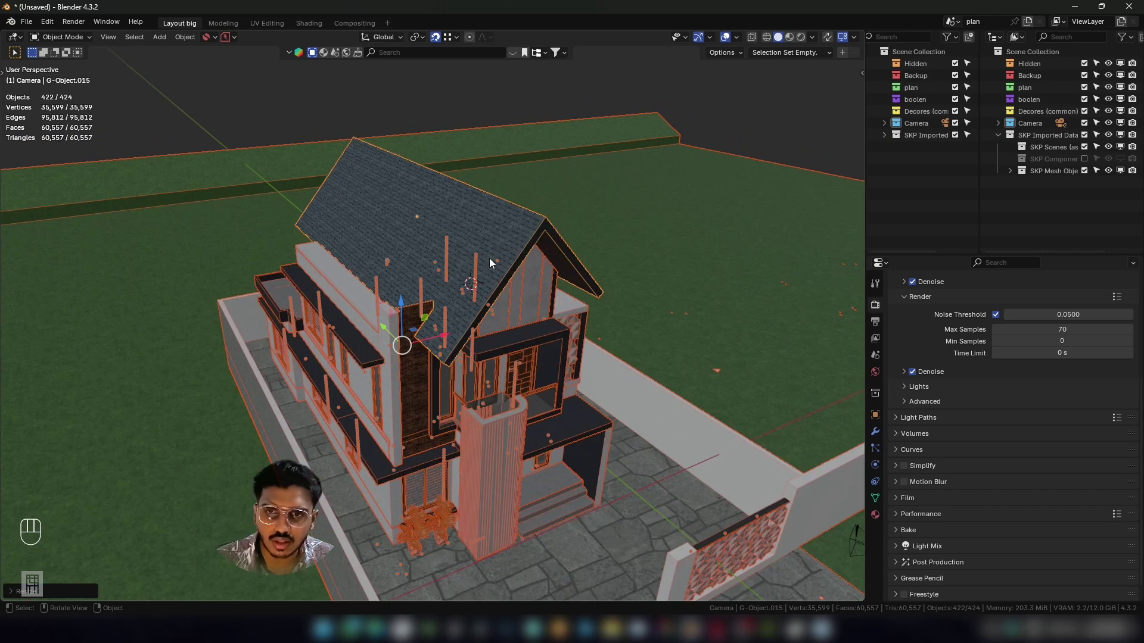
key("Escape")
scroll(496, 230, "down", 4)
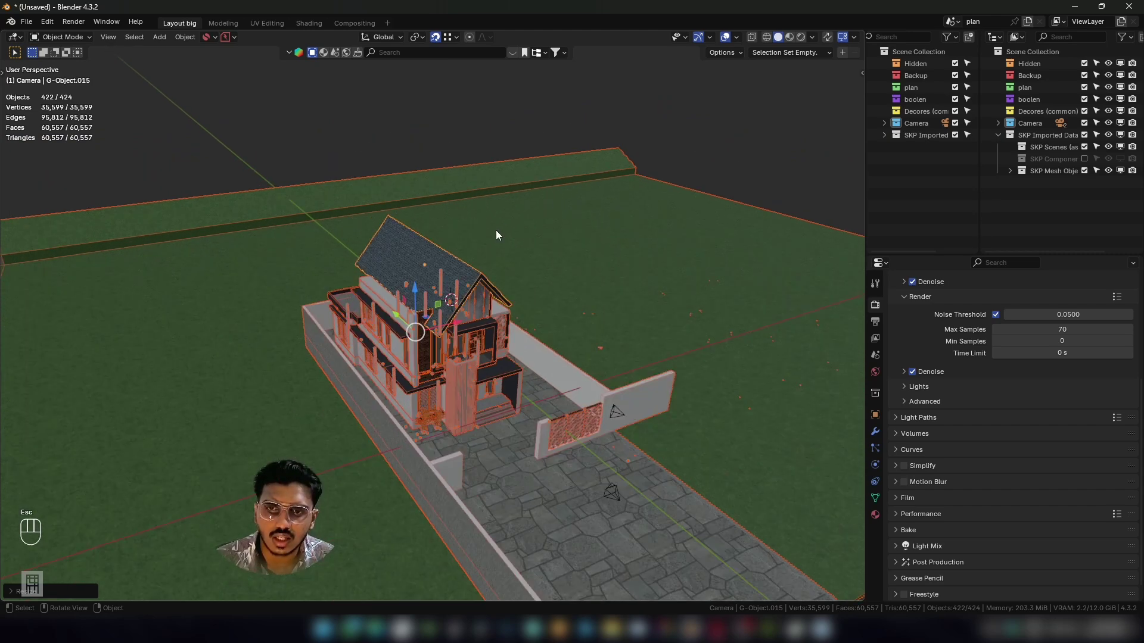
scroll(496, 230, "up", 4)
scroll(502, 237, "down", 1)
scroll(502, 237, "down", 1)
key("ctrl+z")
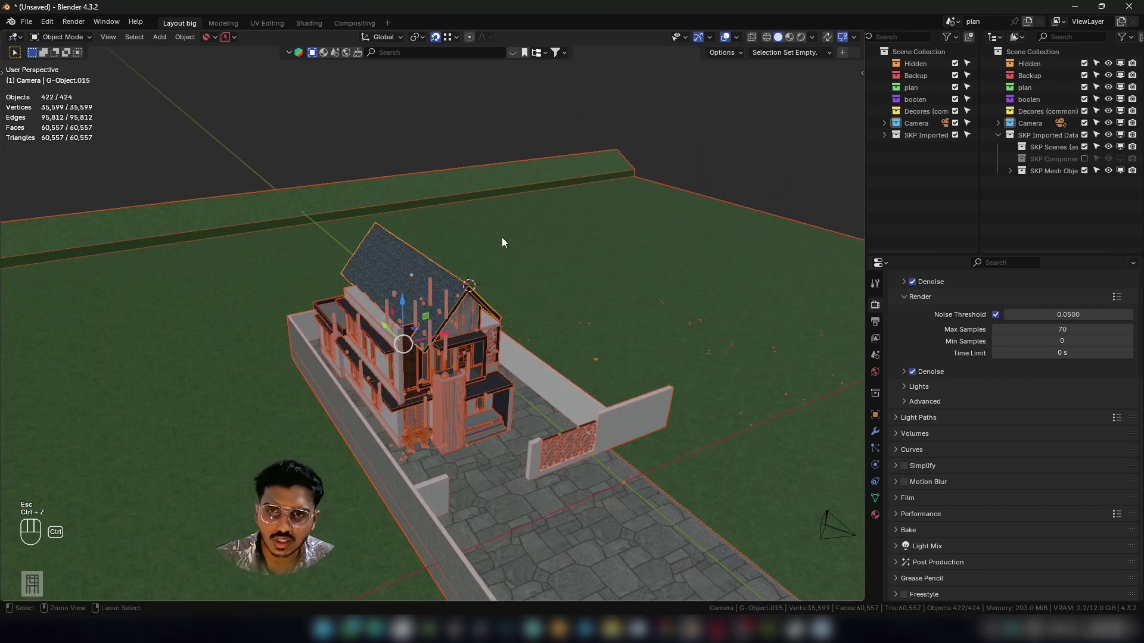
Try to apply Rotation & Scale to all the selected house and site objects.
scroll(441, 261, "up", 2)
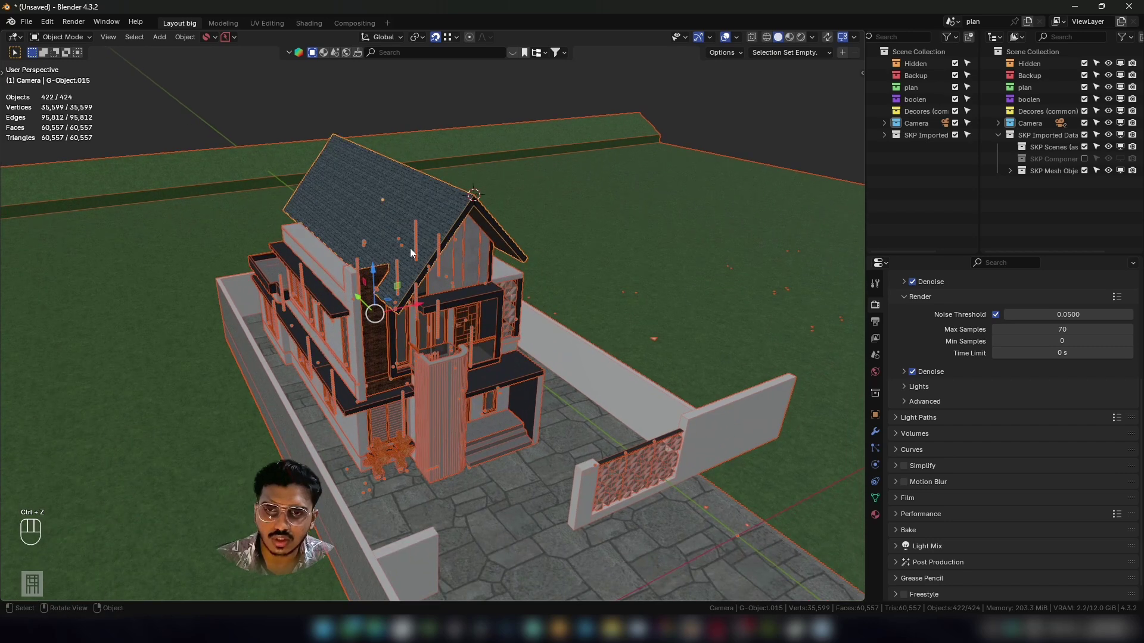
scroll(396, 249, "up", 1)
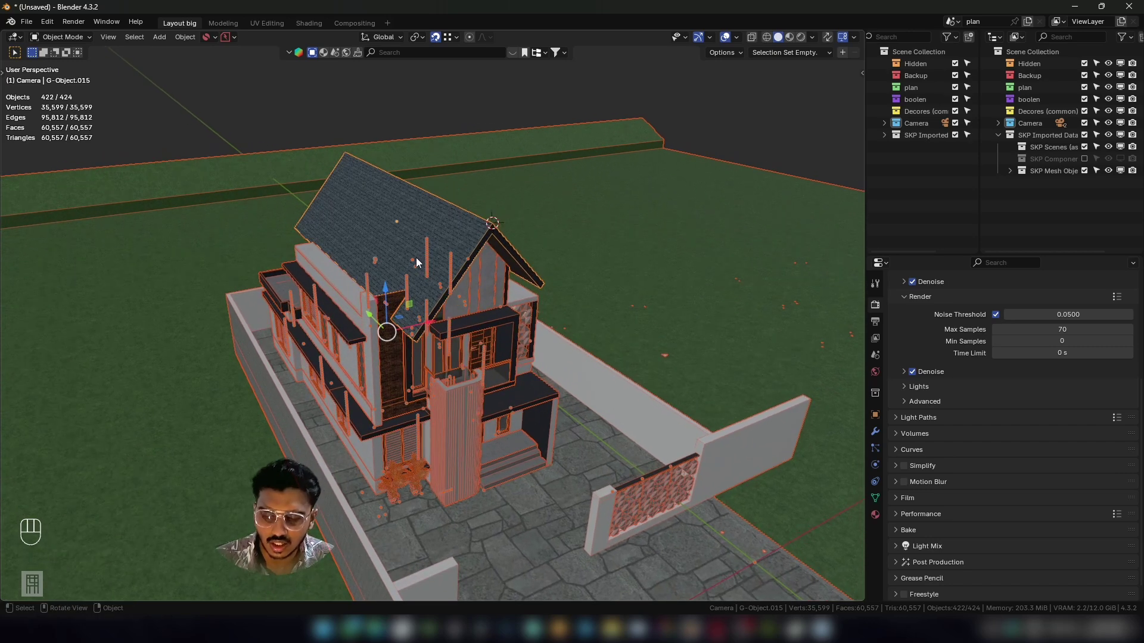
scroll(492, 245, "down", 2)
scroll(426, 274, "up", 1)
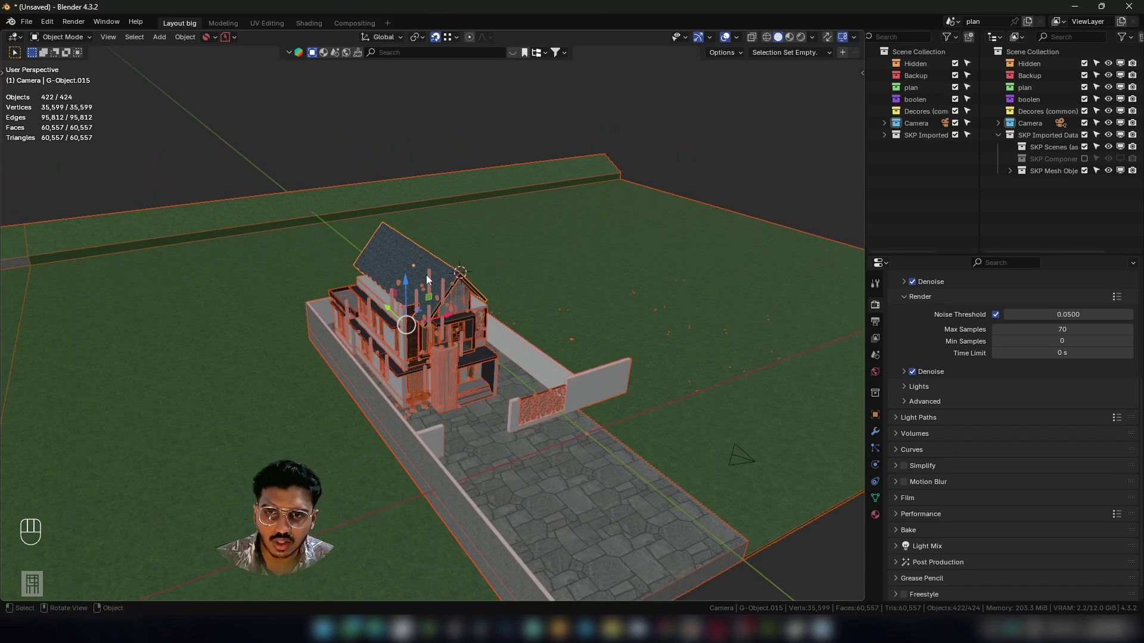
scroll(441, 263, "up", 1)
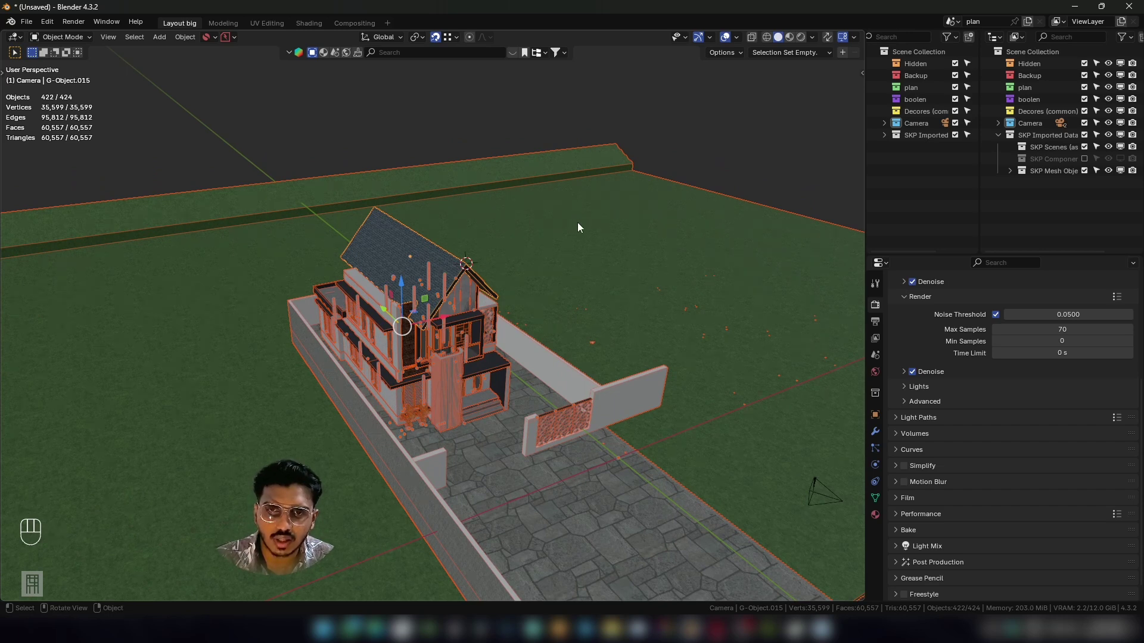
key("ctrl+a")
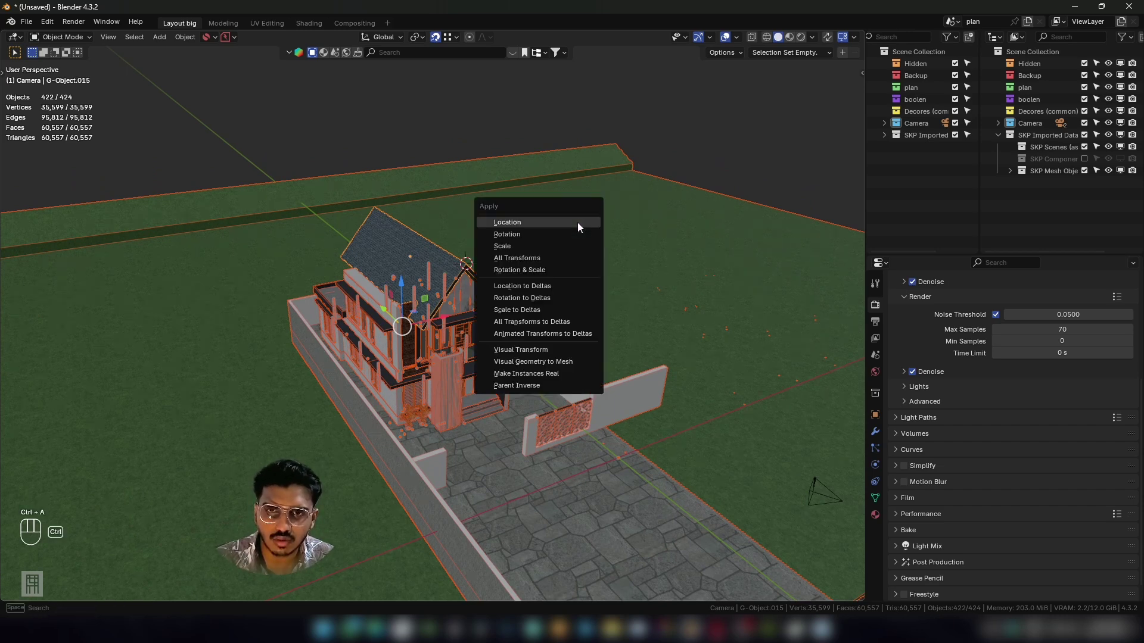
left_click(528, 269)
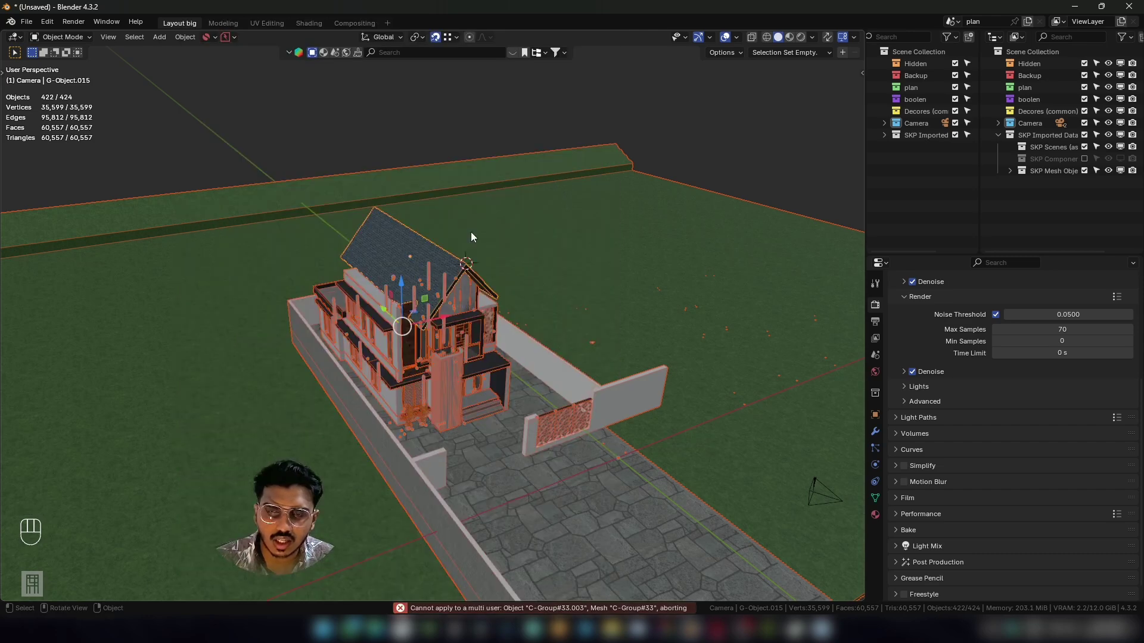
key("ctrl+a")
left_click(434, 260)
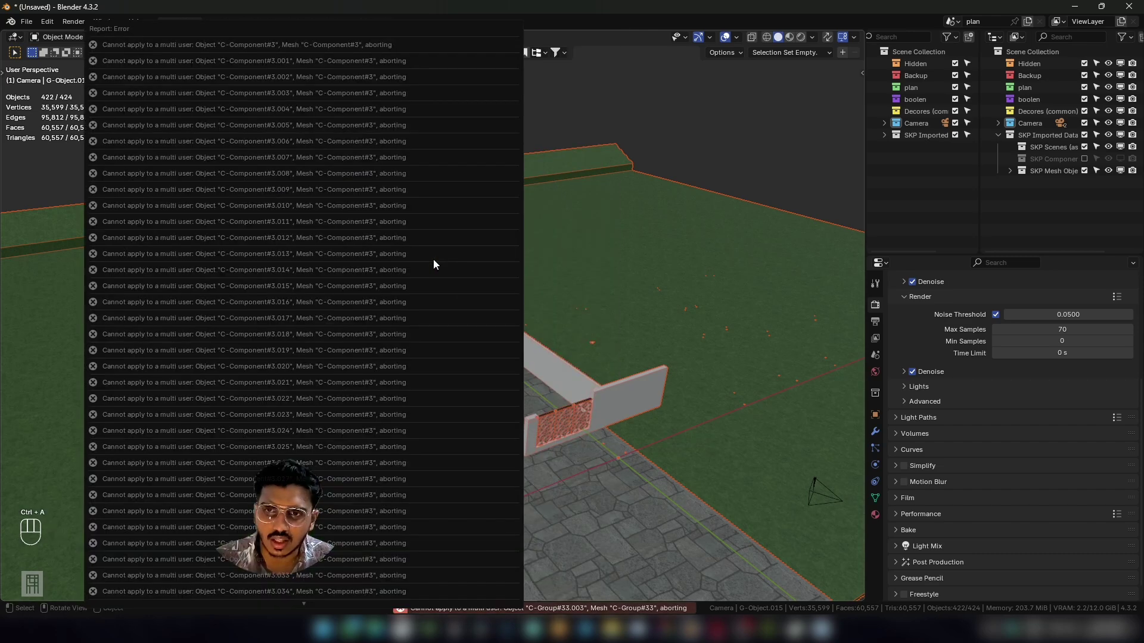
scroll(423, 295, "up", 2)
middle_click_drag(423, 294, 374, 287)
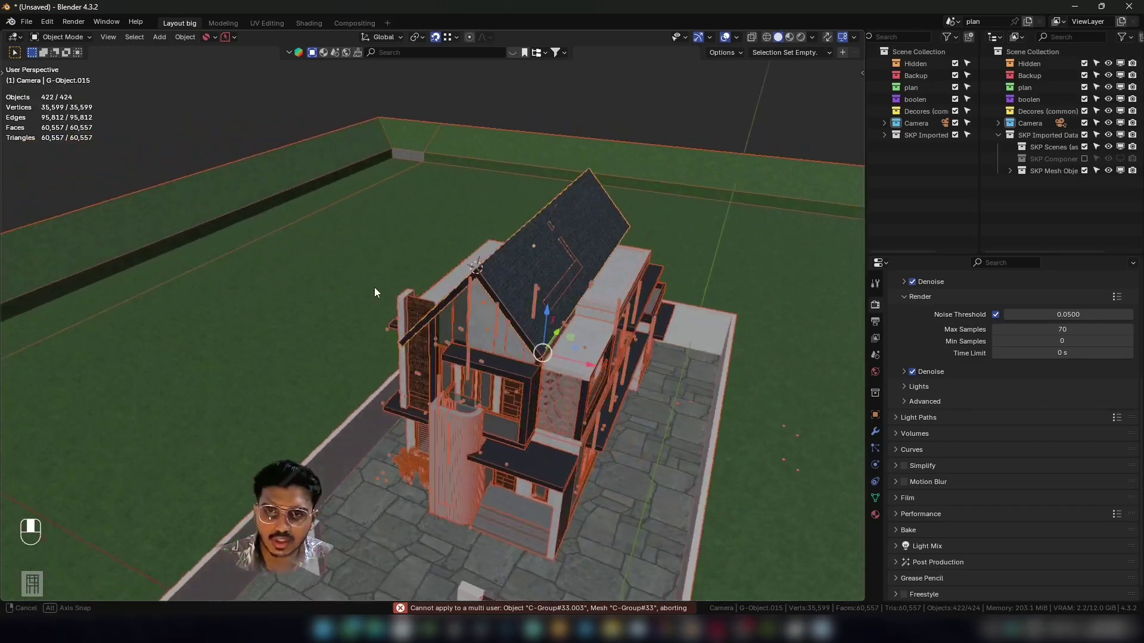
scroll(374, 287, "up", 2)
mouse_move(458, 293)
middle_mouse_down()
mouse_move(409, 285)
mouse_move(457, 288)
middle_mouse_up()
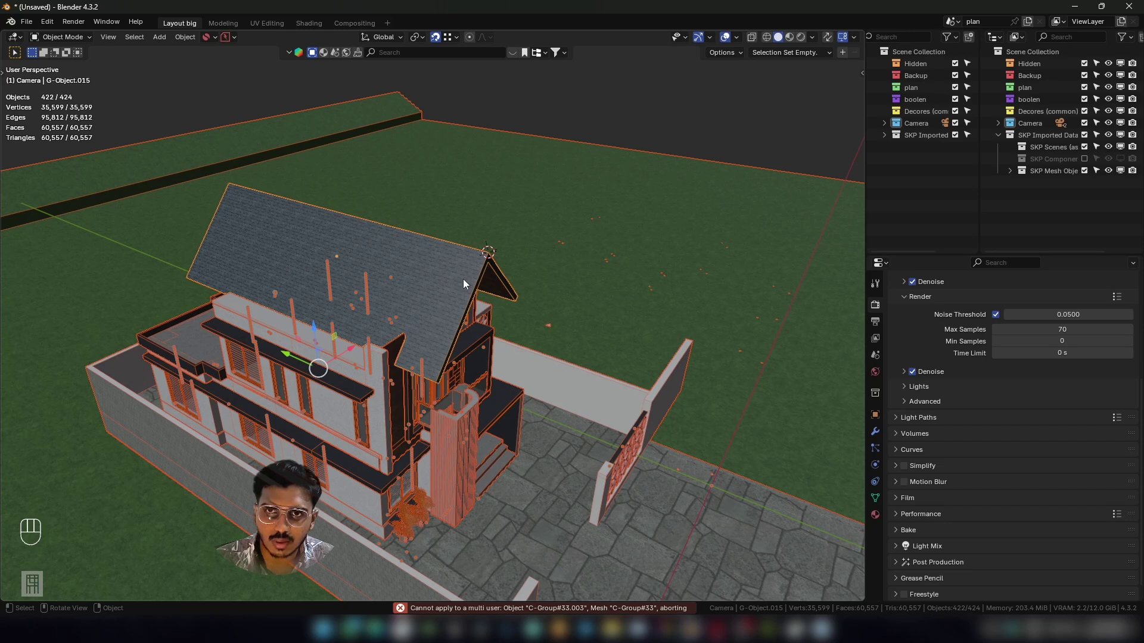
Select only the house's pitched roof and apply Rotation & Scale to it.
left_click(454, 277)
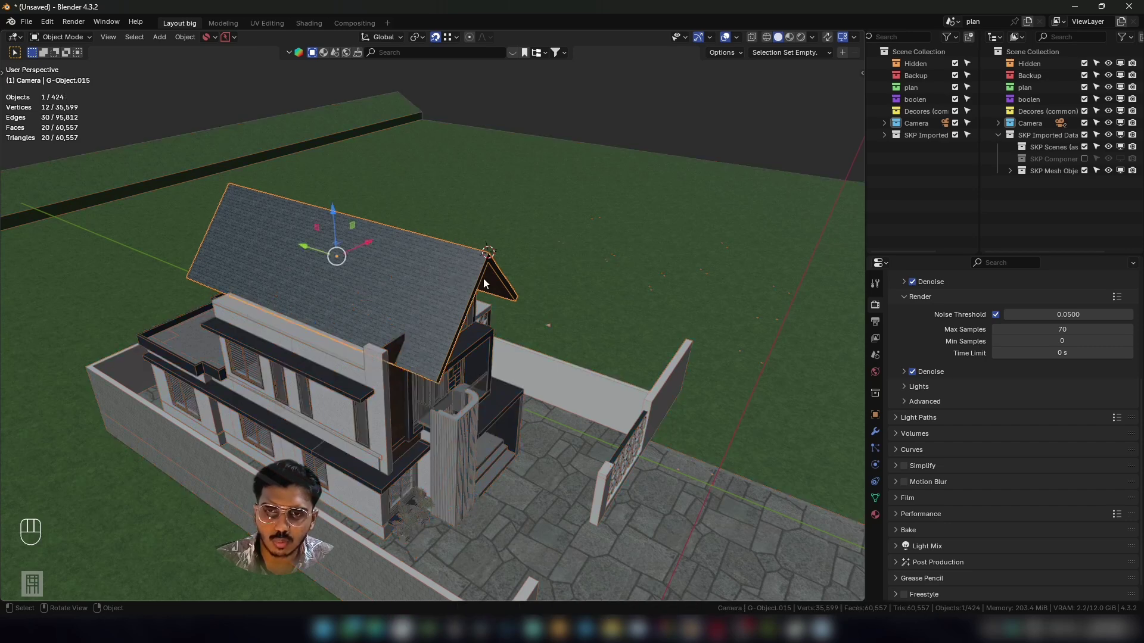
middle_click_drag(484, 278, 449, 274)
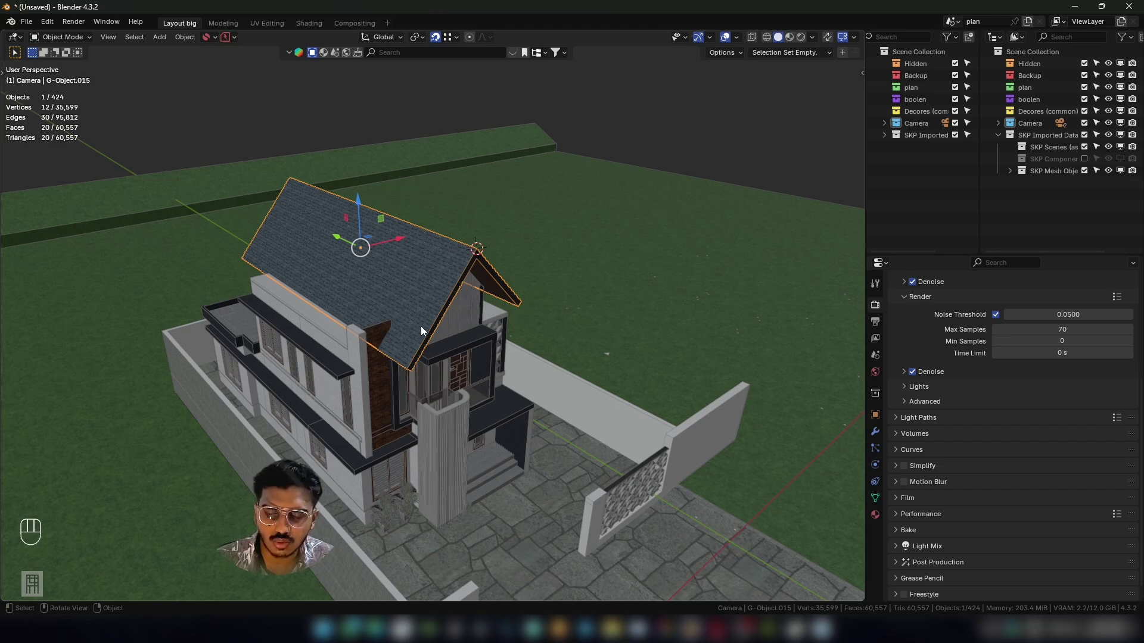
scroll(420, 326, "up", 2)
middle_click_drag(410, 312, 463, 267, "shift")
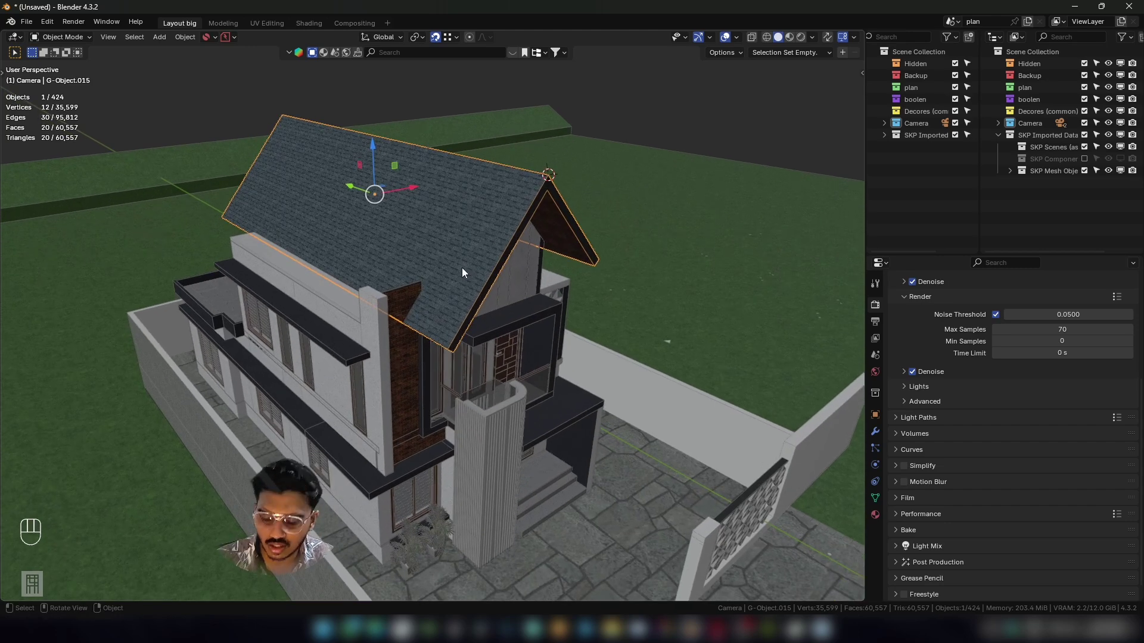
scroll(463, 267, "down", 2)
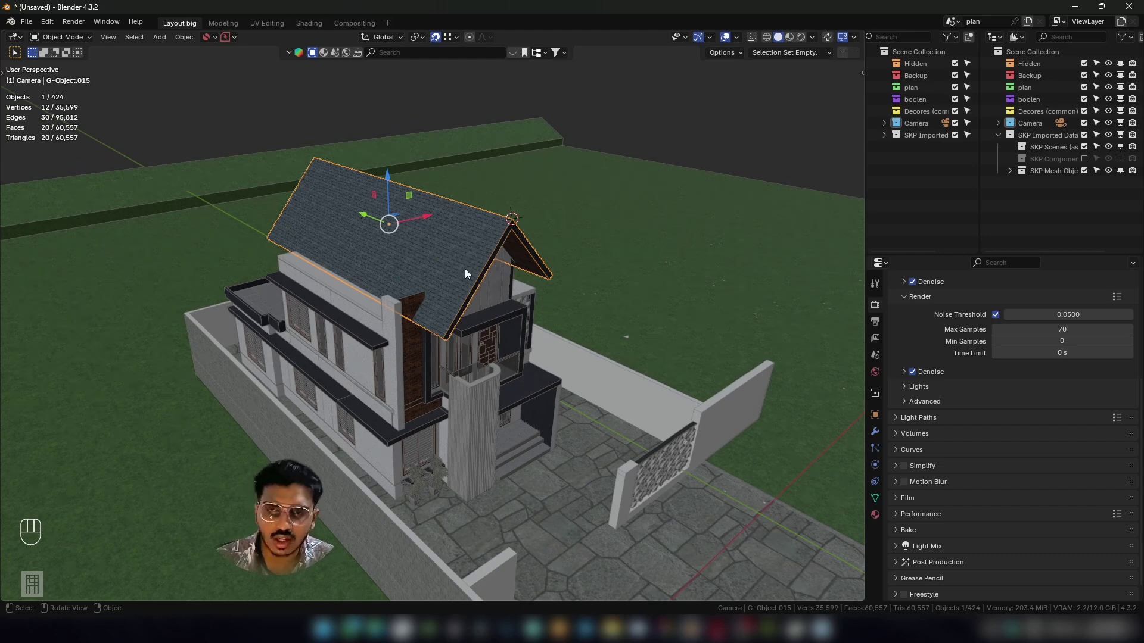
scroll(467, 262, "up", 3)
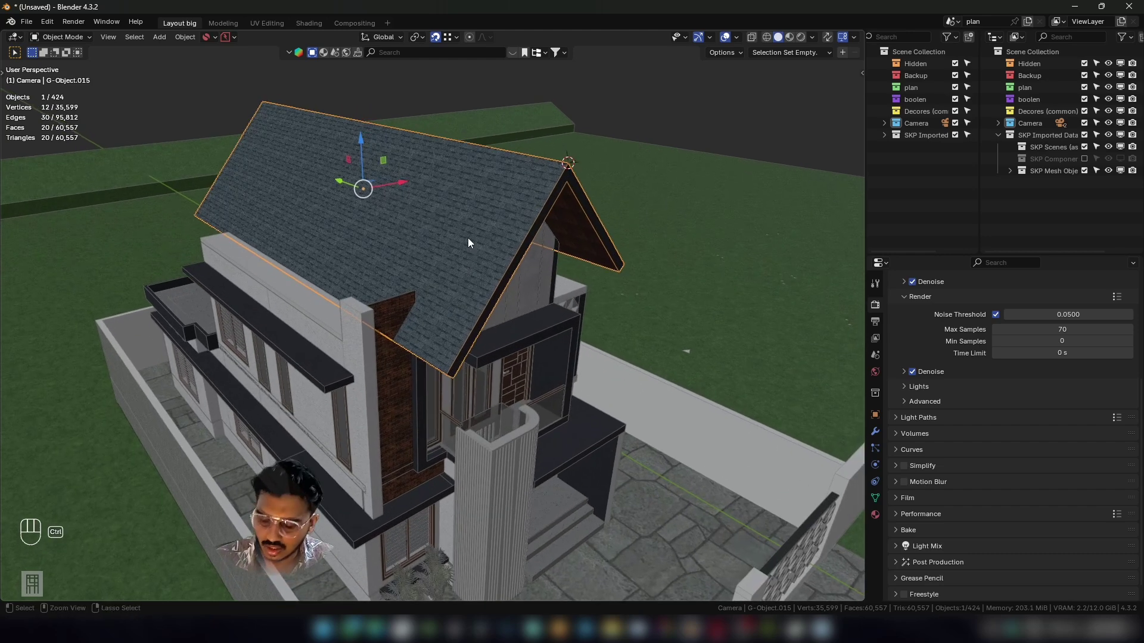
key("ctrl+a")
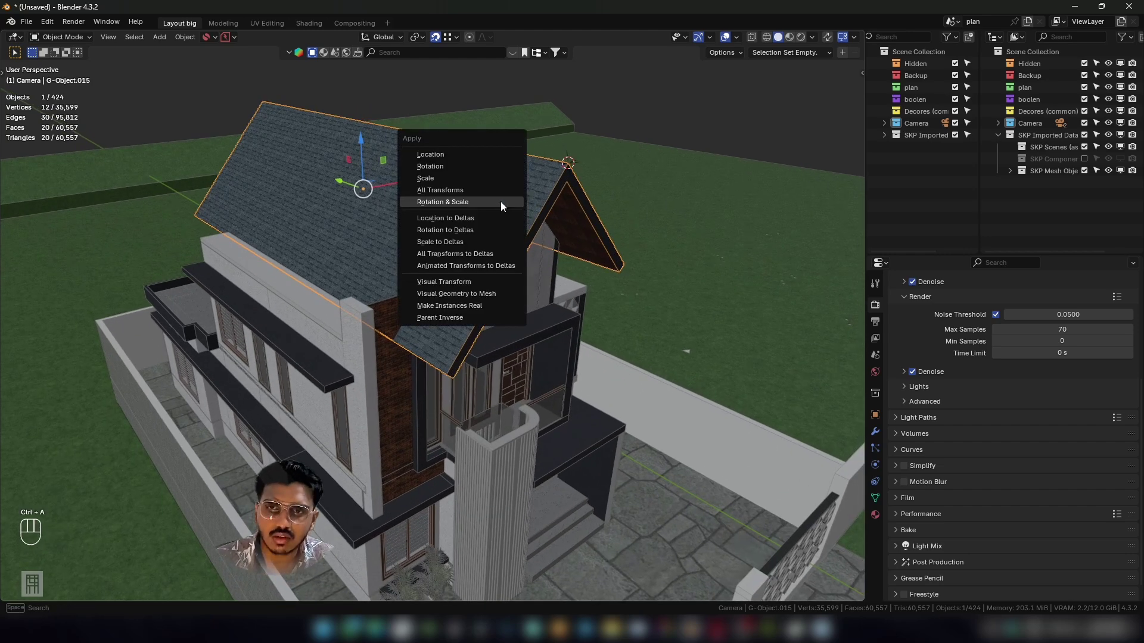
left_click(470, 201)
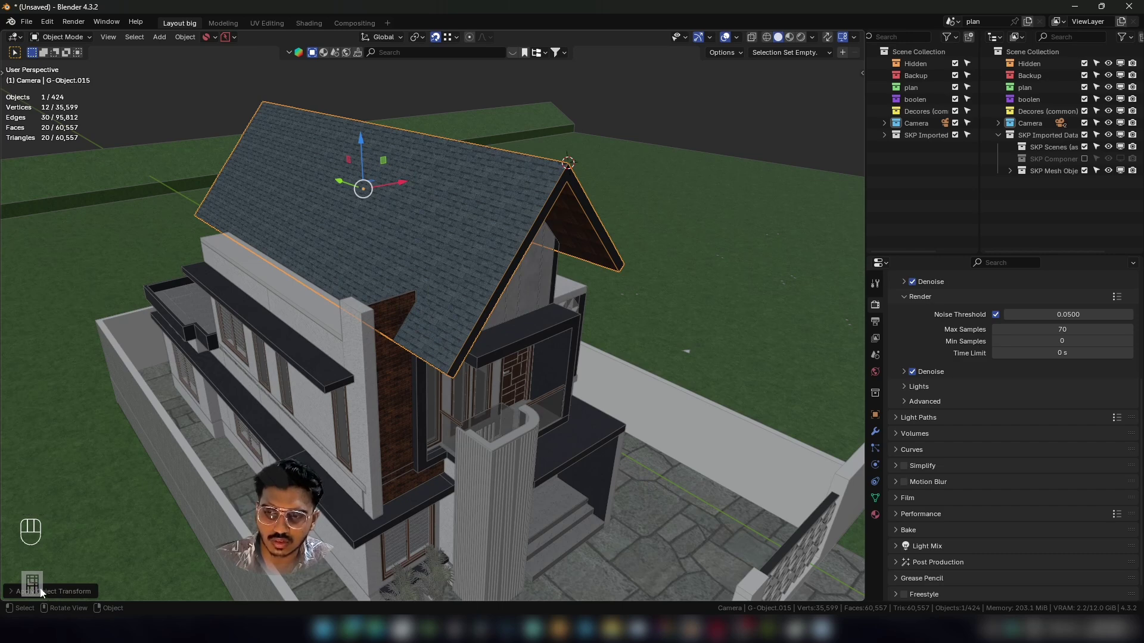
Select every object in the scene and try to apply Rotation & Scale to them all.
scroll(311, 271, "down", 3)
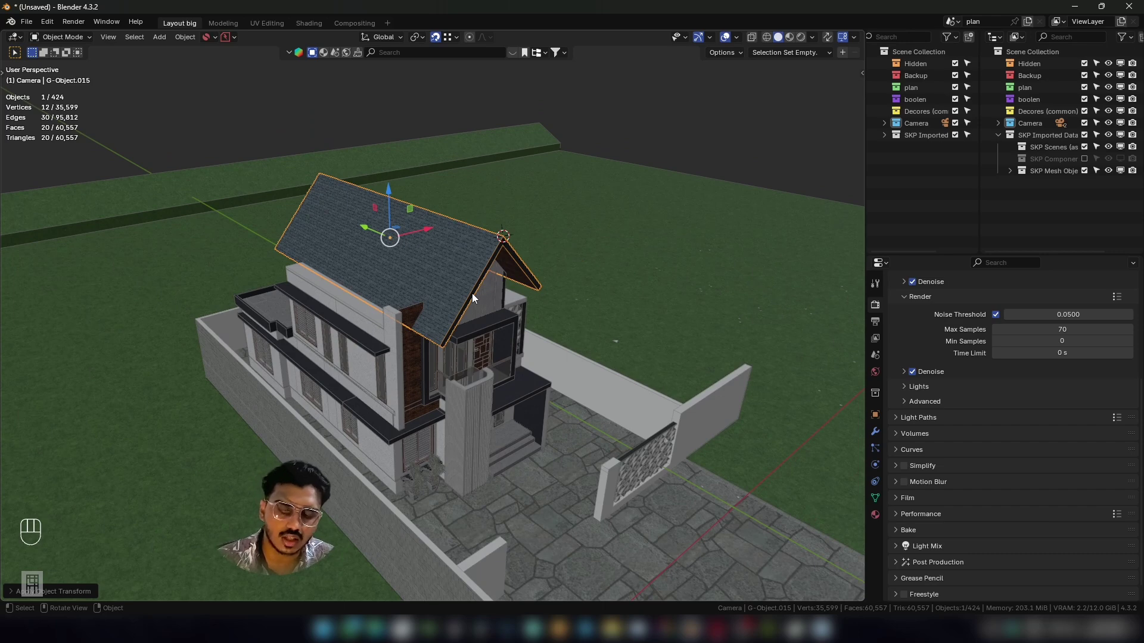
middle_click_drag(471, 293, 474, 266)
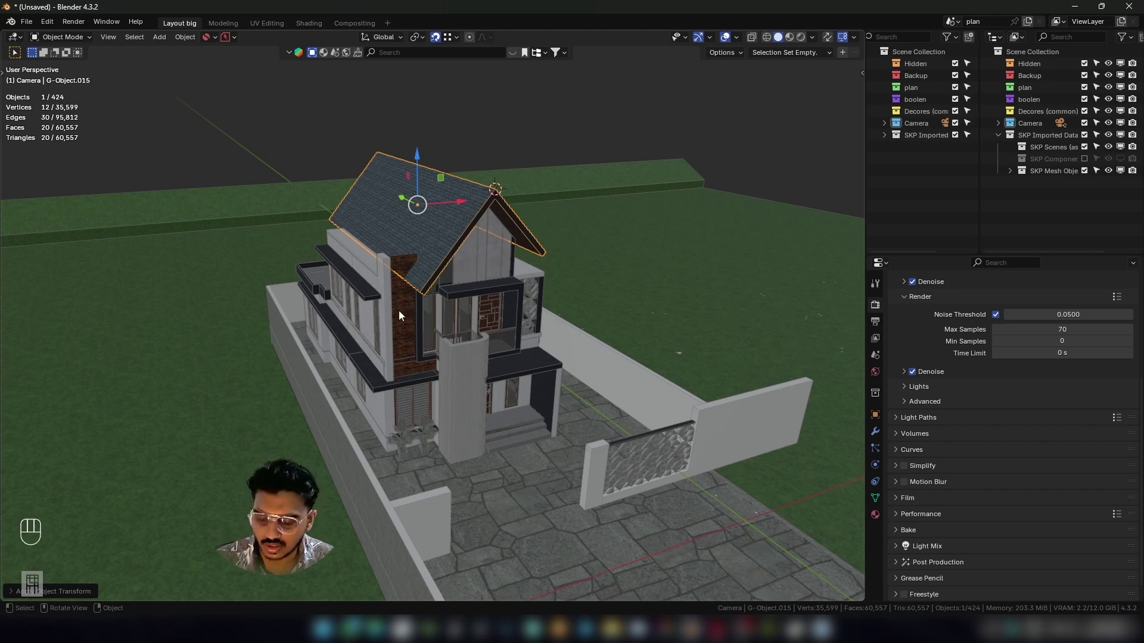
scroll(456, 263, "up", 2)
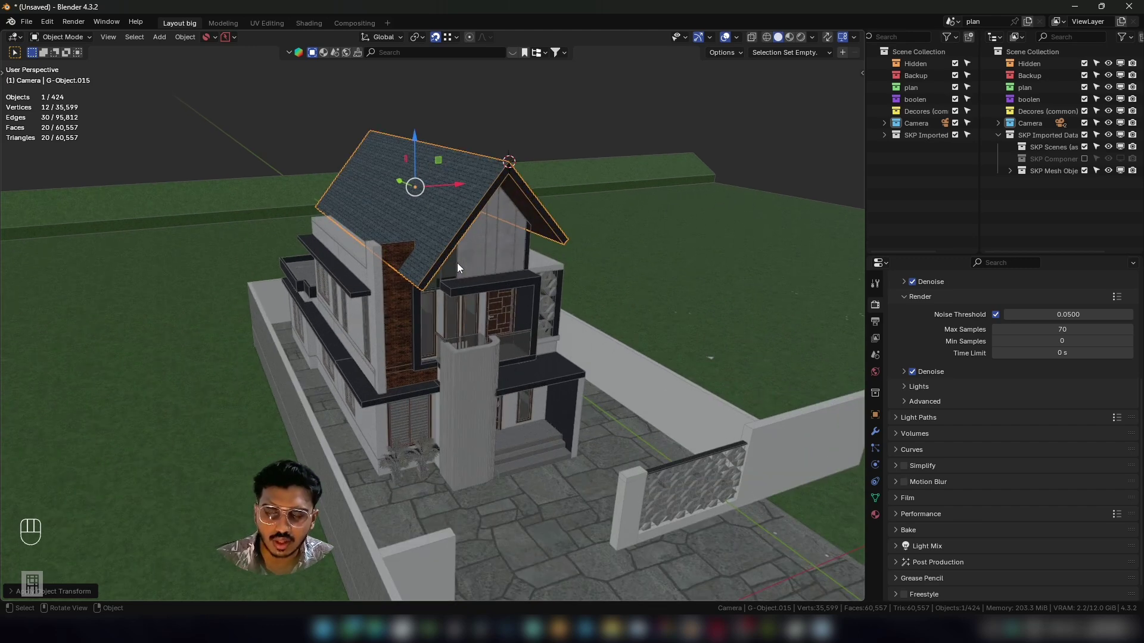
scroll(456, 263, "down", 2)
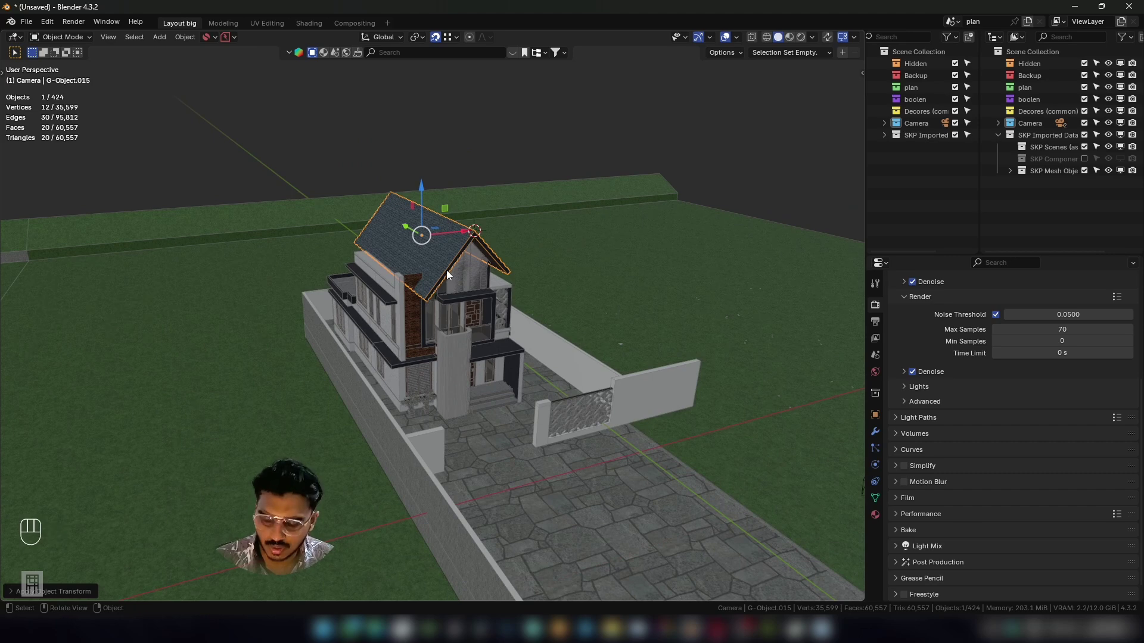
key("a")
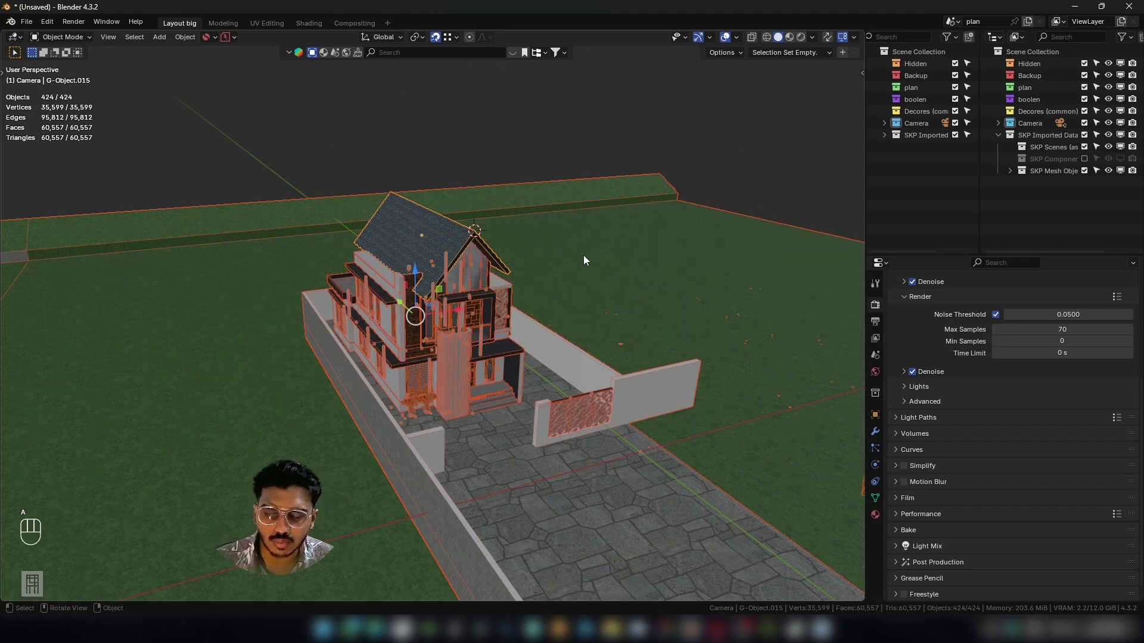
key("ctrl+a")
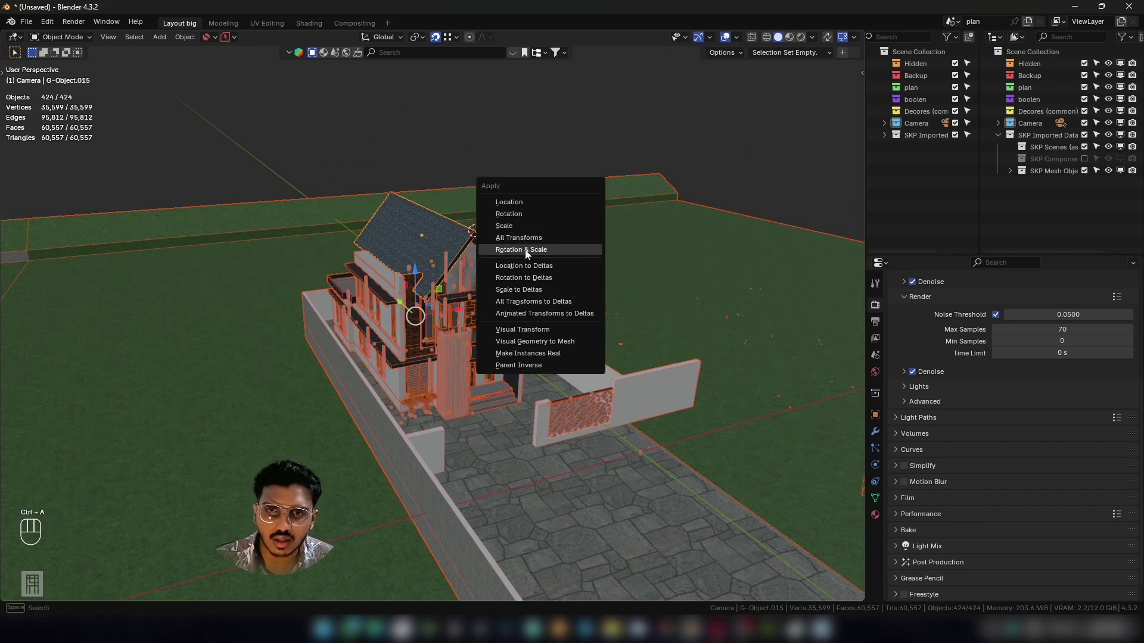
left_click(526, 250)
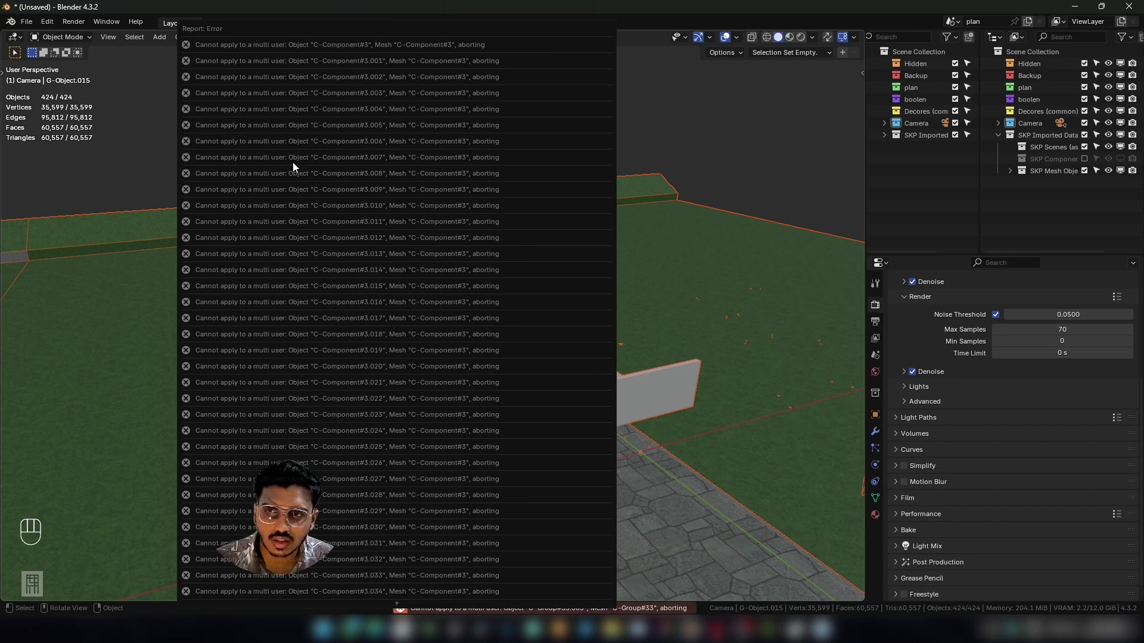
key("Escape")
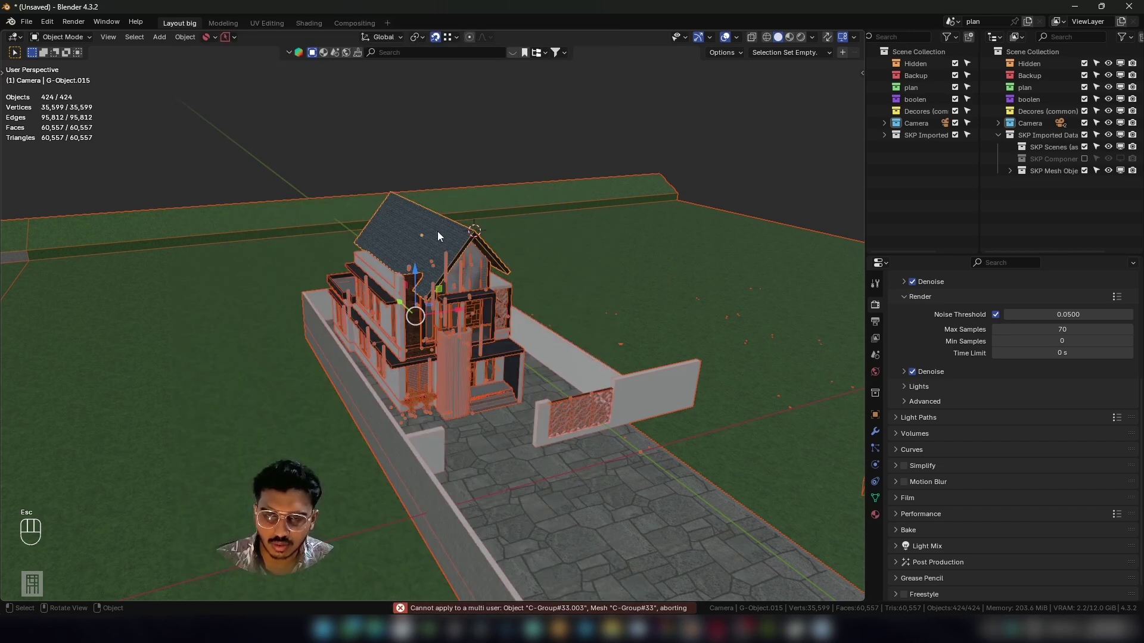
Examine the object relations options available for the whole selection, including Make Single User.
middle_click_drag(437, 231, 471, 223, "shift")
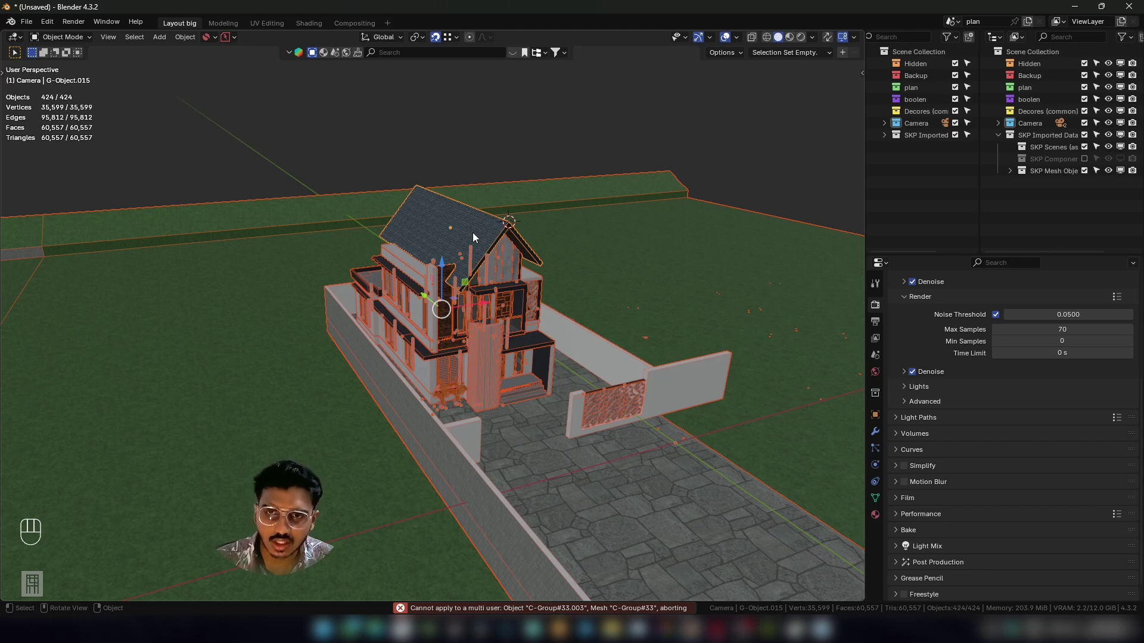
middle_click_drag(470, 168, 591, 250)
key("q")
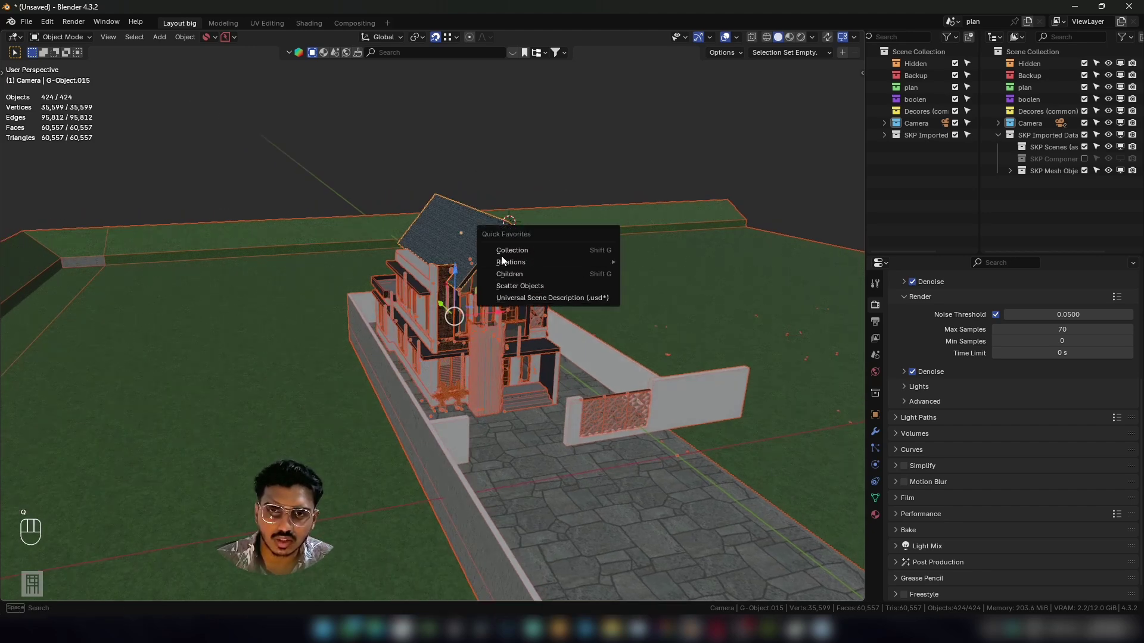
mouse_move(512, 262)
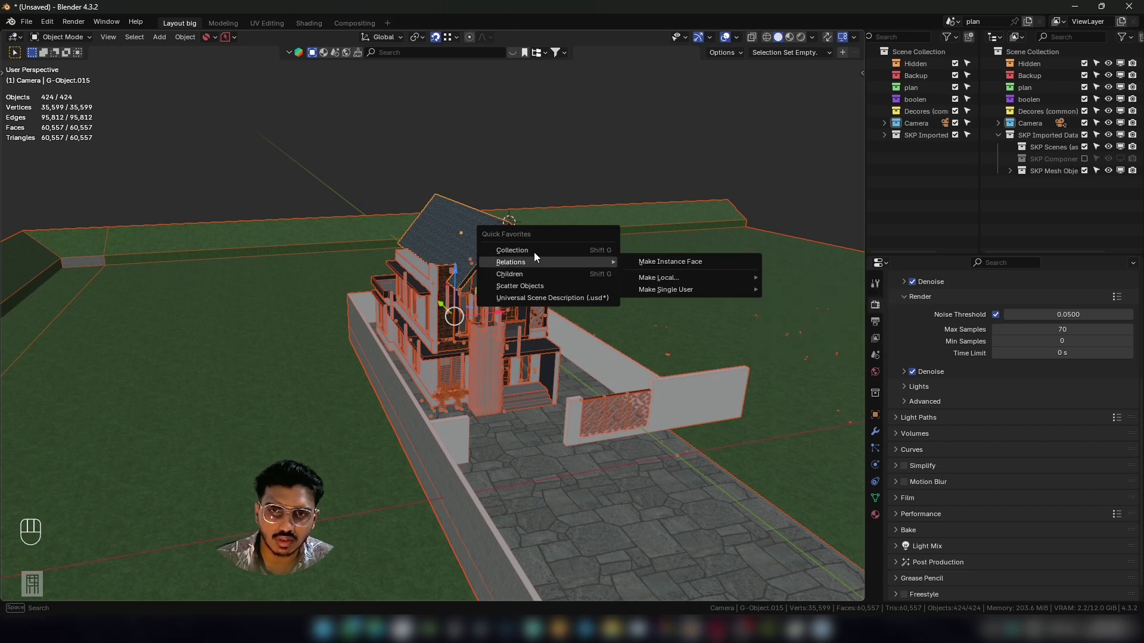
key("q")
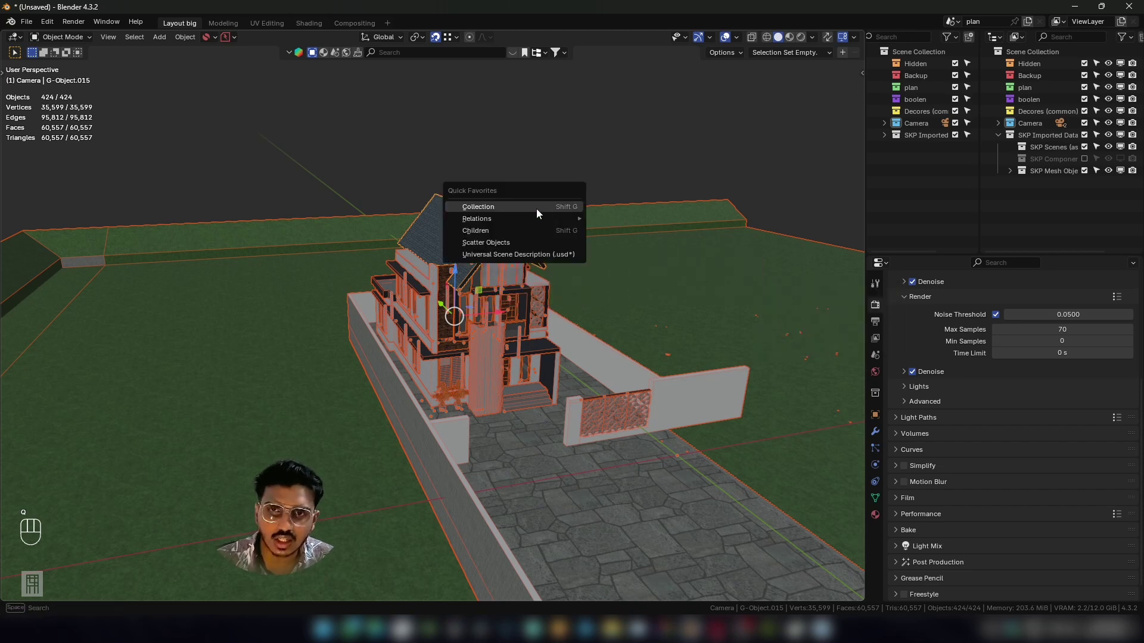
key("q")
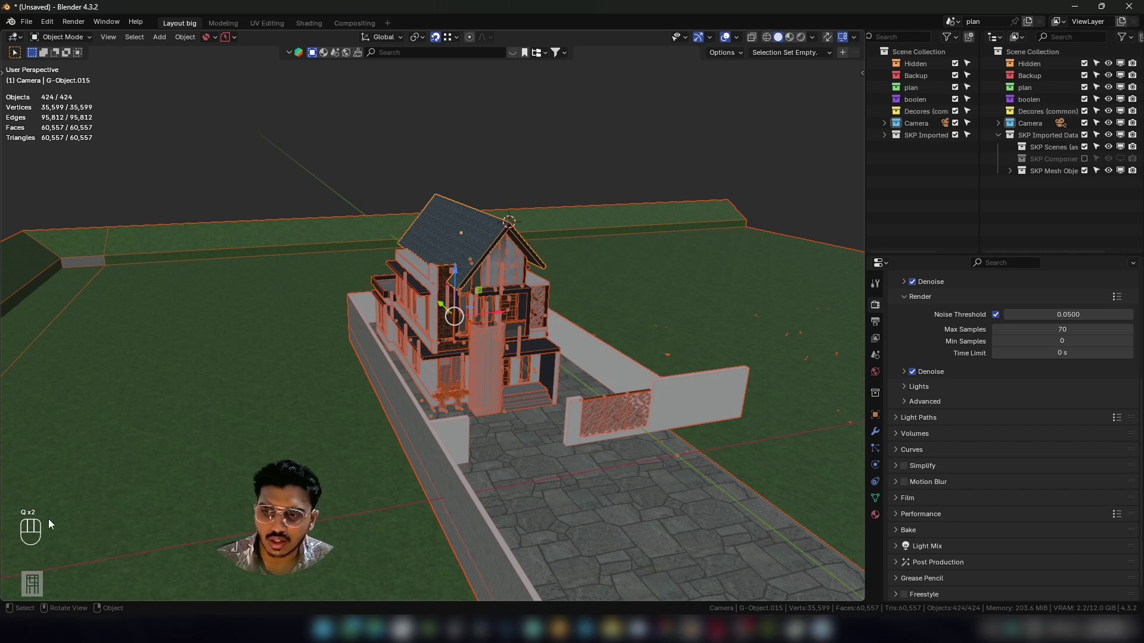
key("q")
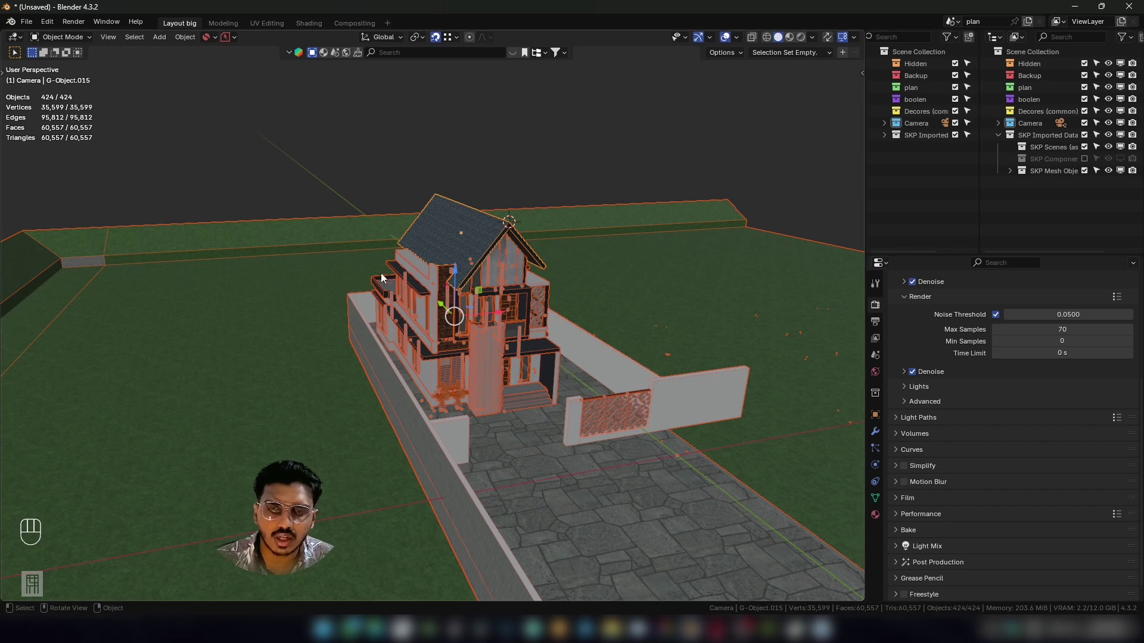
Look up the Relations submenu among the object commands and check its entry in Quick Favorites.
key("q")
key("q")
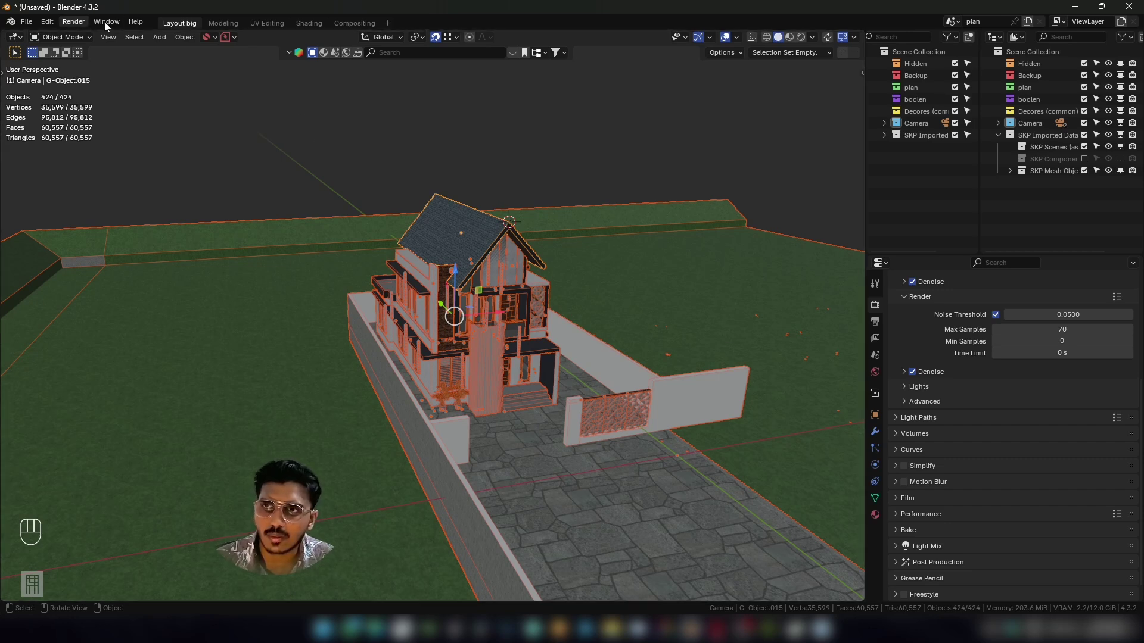
left_click(183, 37)
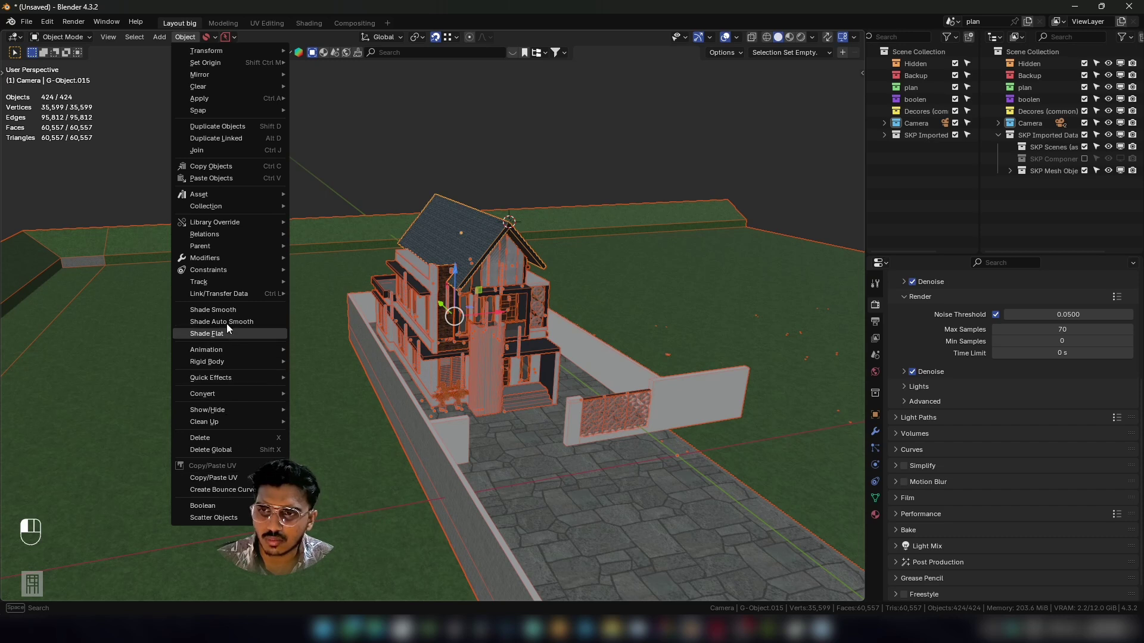
mouse_move(242, 234)
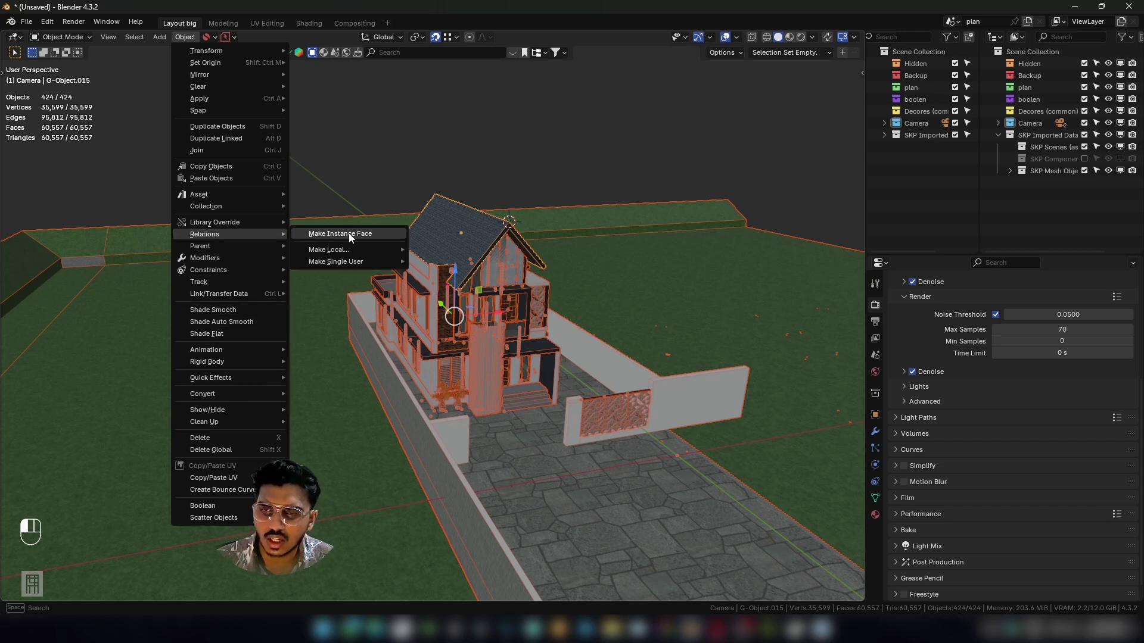
mouse_move(305, 250)
right_click(224, 234)
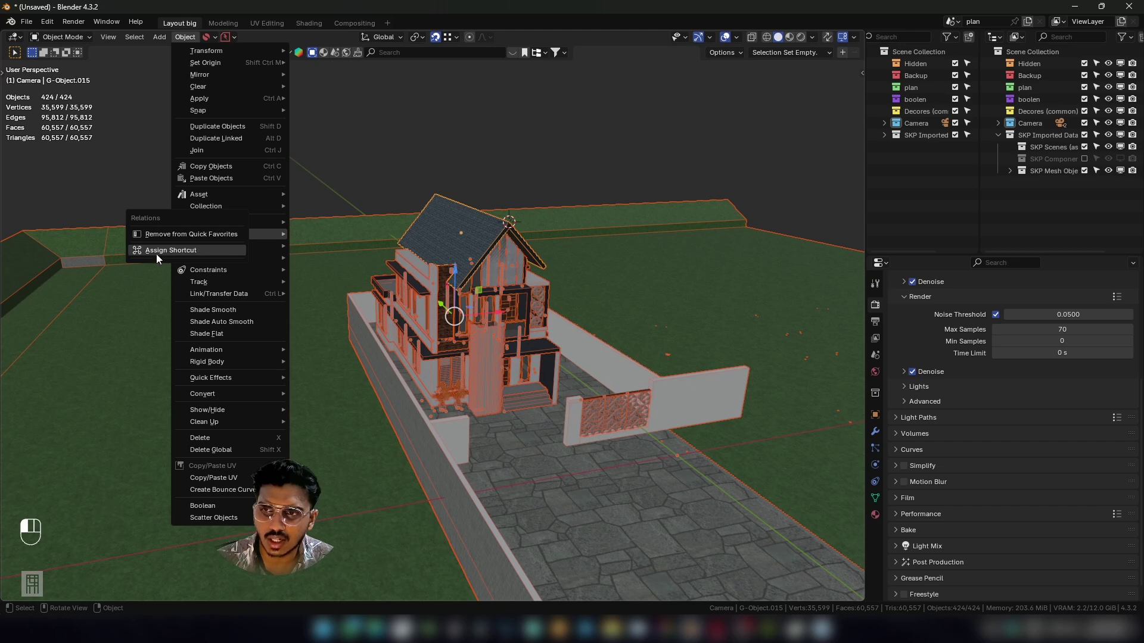
left_click(199, 237)
key("q")
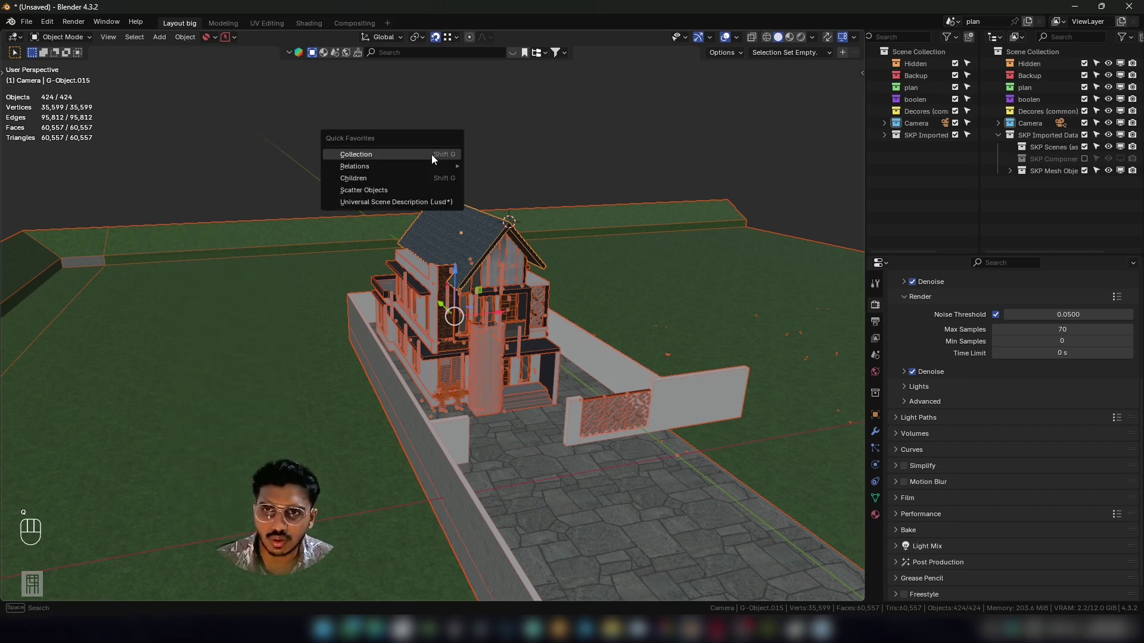
key("Escape")
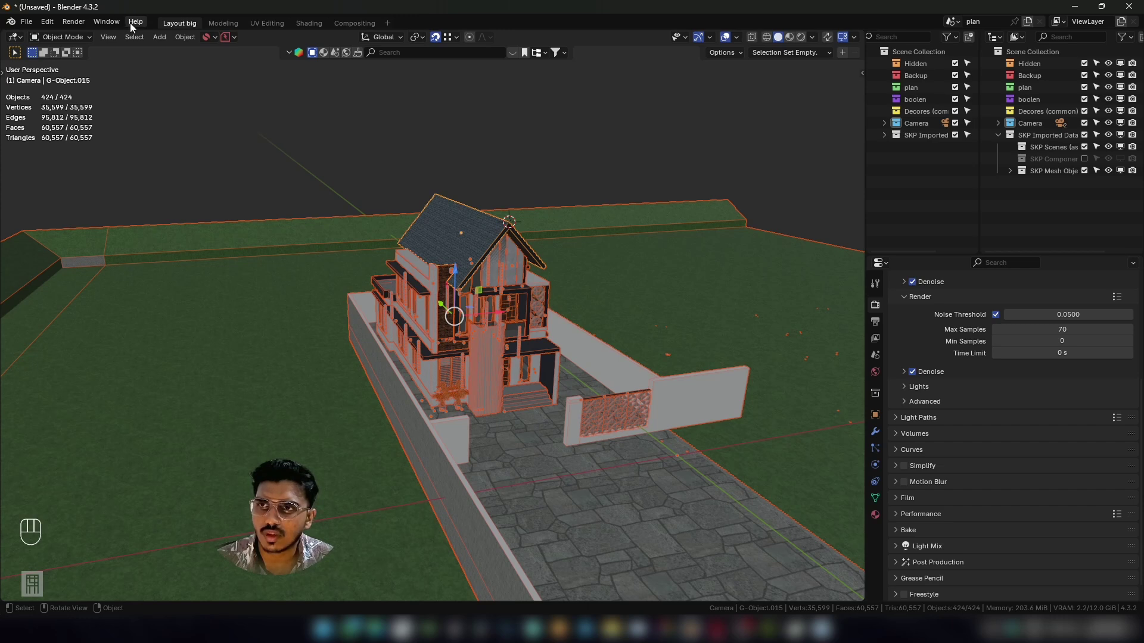
Add the Next Workspace command to Quick Favorites.
left_click(103, 22)
right_click(140, 81)
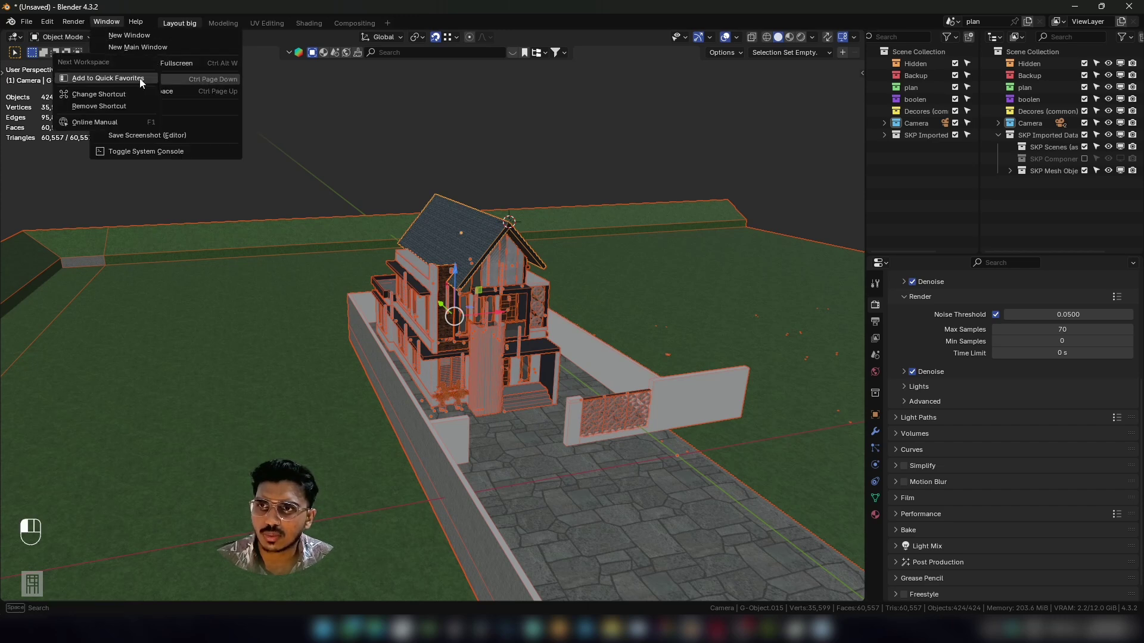
left_click(94, 78)
key("q")
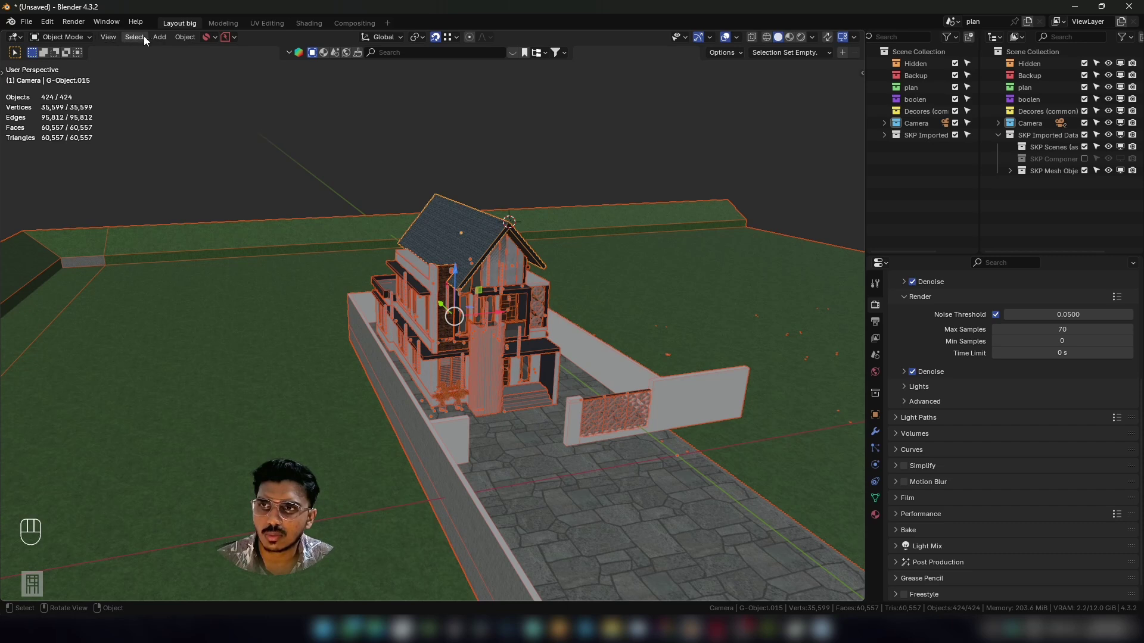
Remove the Next Workspace command from Quick Favorites and check the favorites list.
left_click(112, 22)
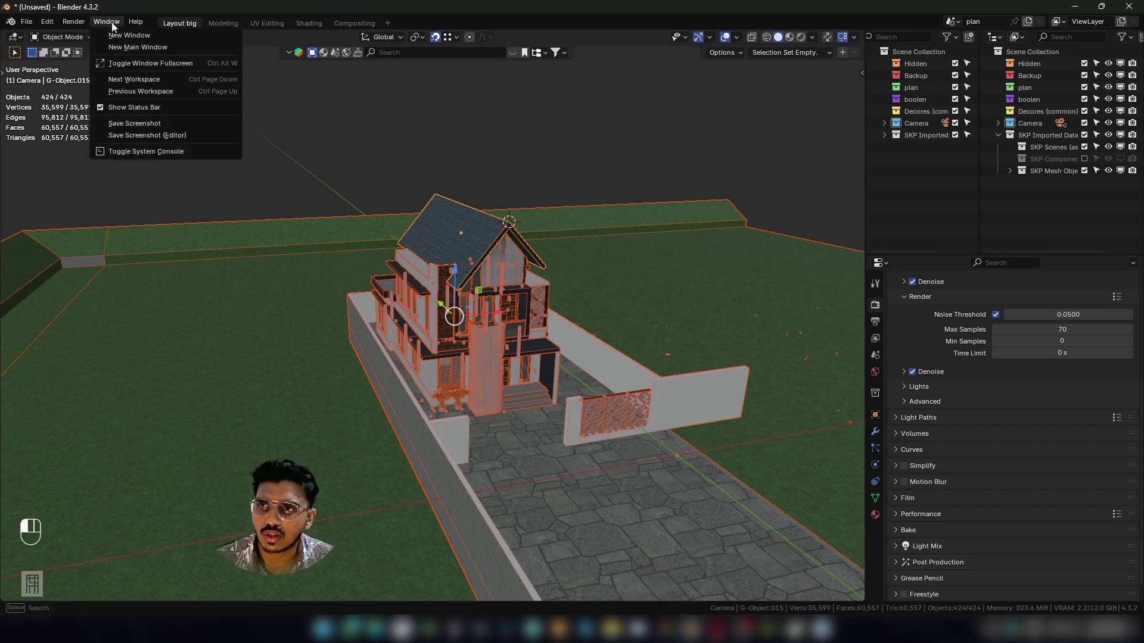
right_click(136, 78)
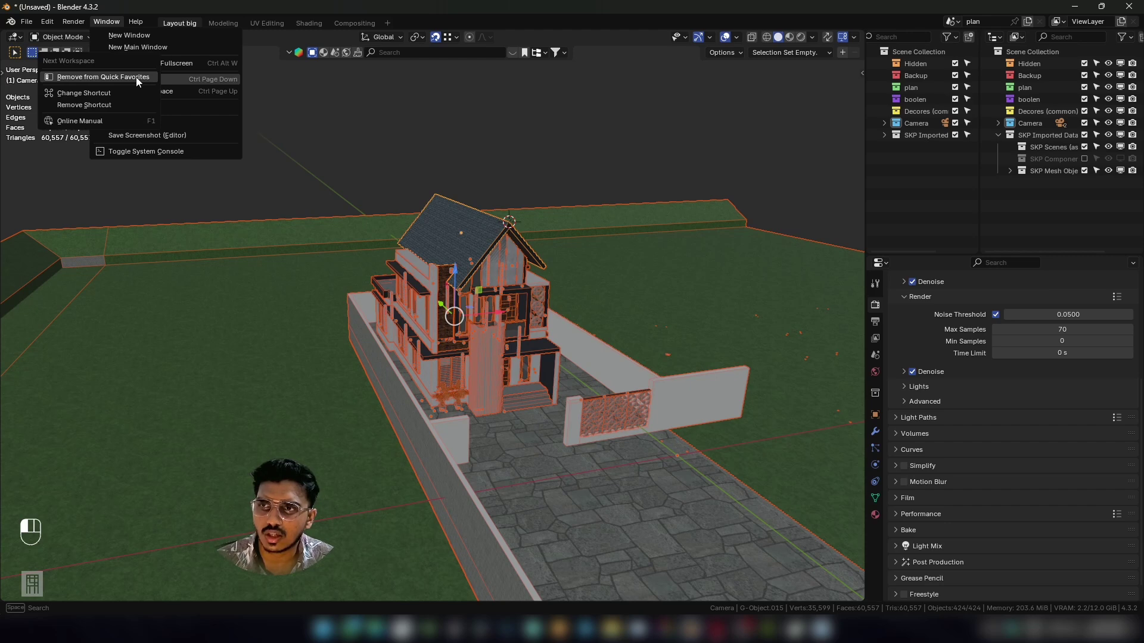
left_click(117, 81)
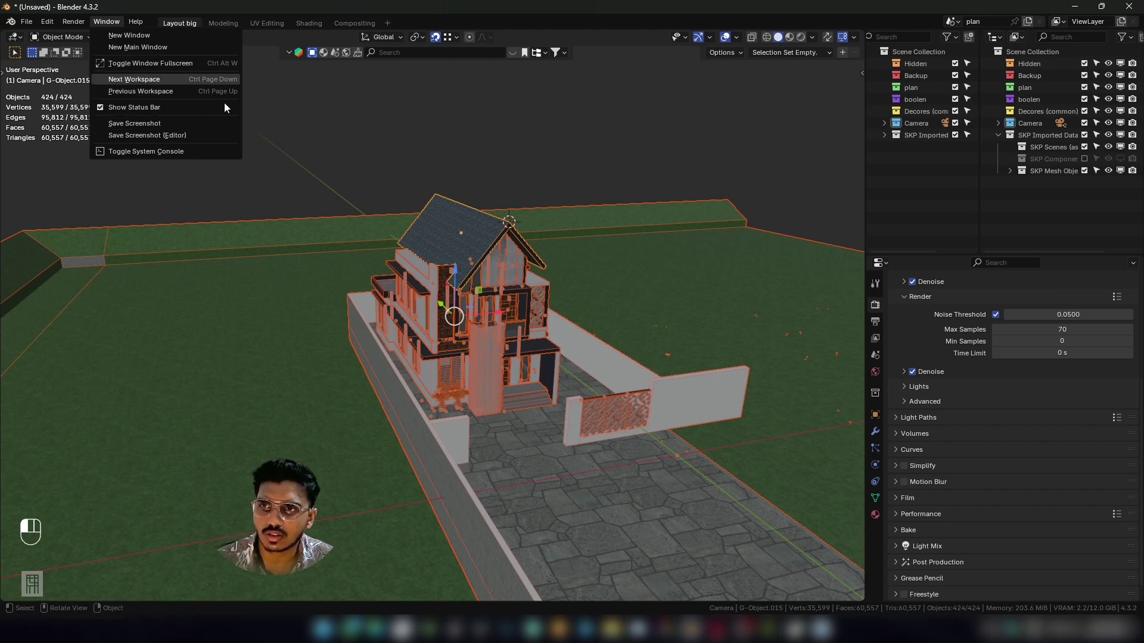
key("q")
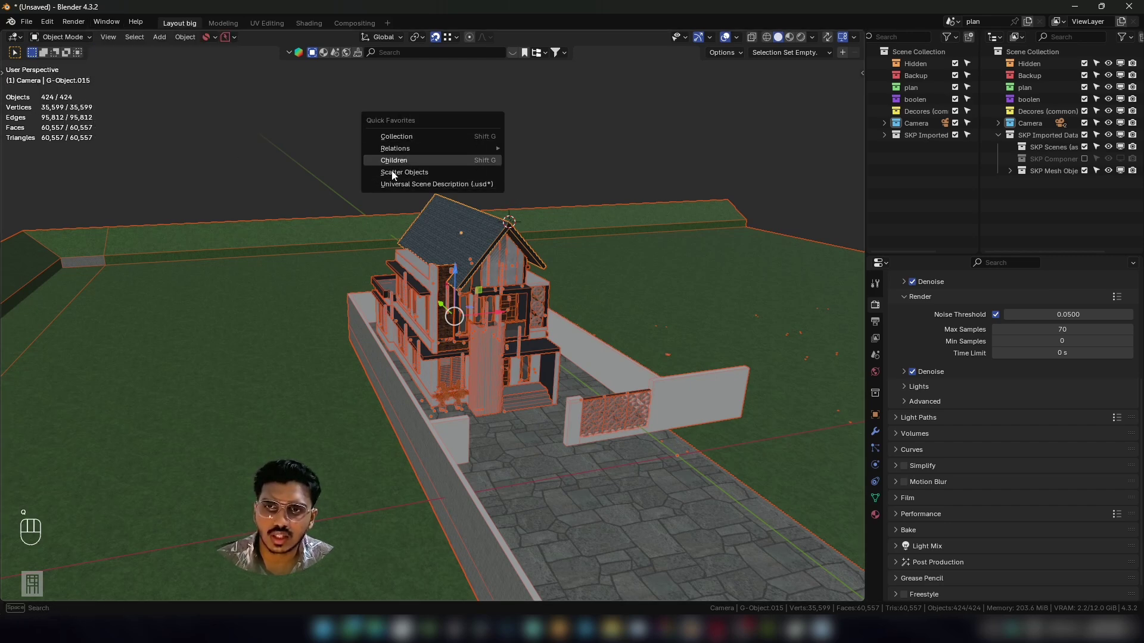
Make all selected objects single-user with the Object & Data option of Make Single User.
scroll(492, 274, "up", 2)
middle_click_drag(492, 274, 399, 217, "shift")
scroll(399, 217, "up", 2)
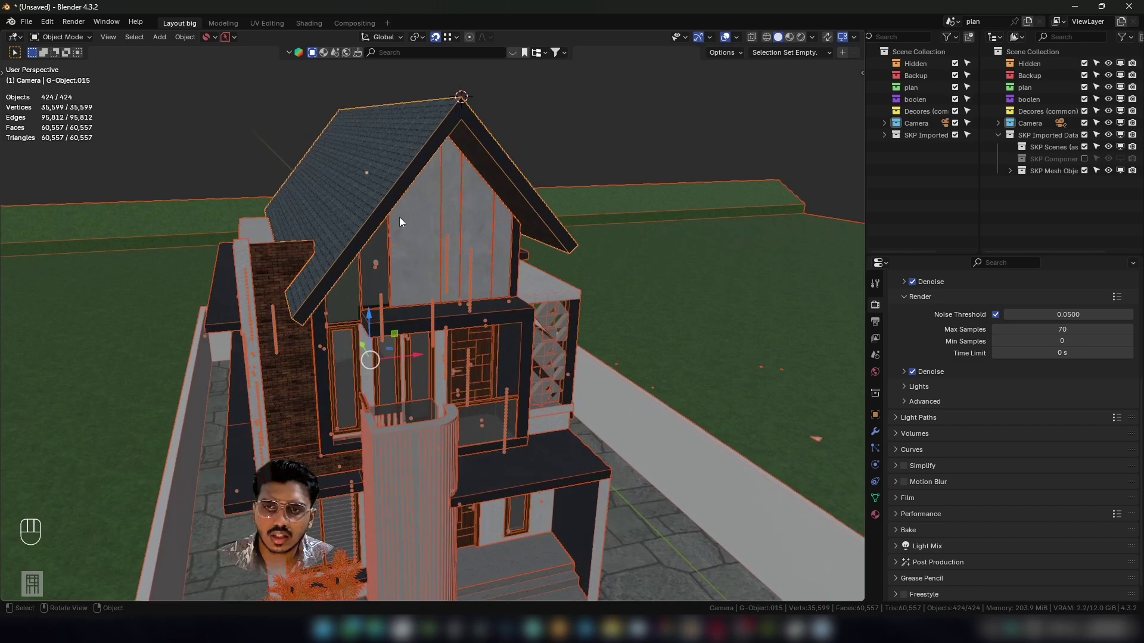
scroll(384, 242, "down", 5)
key("q")
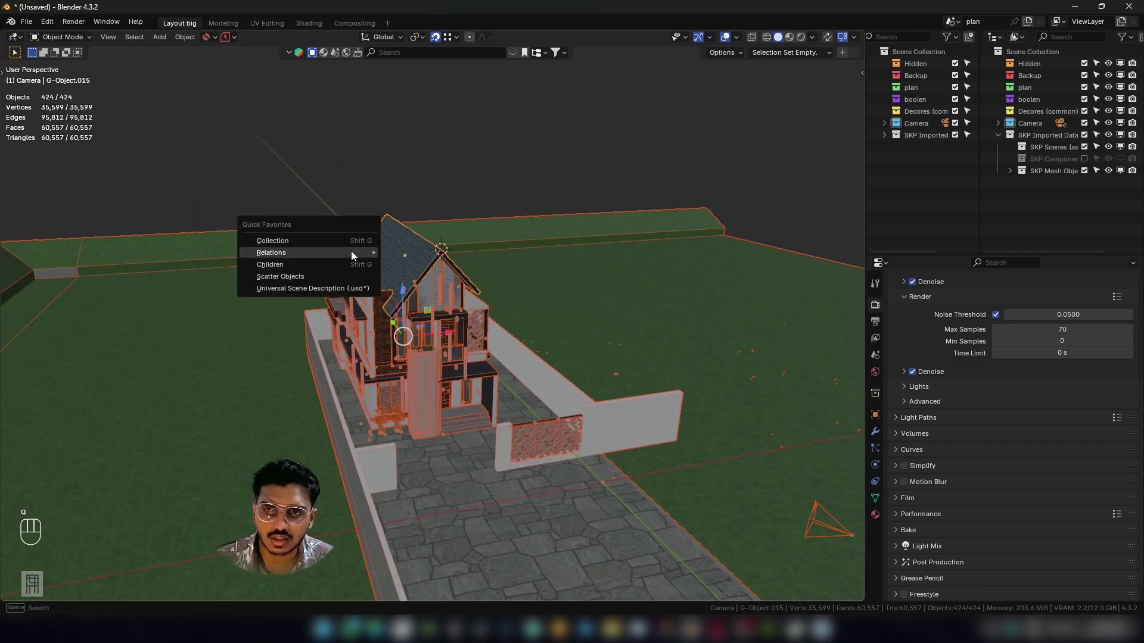
middle_click_drag(530, 235, 522, 289, "shift")
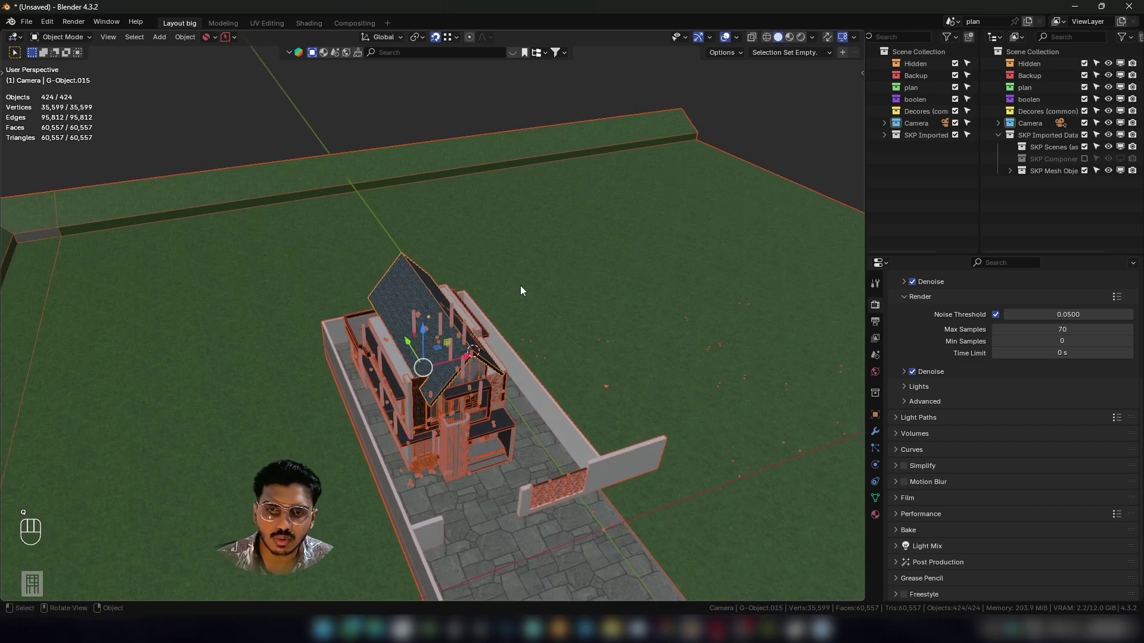
scroll(479, 348, "up", 3)
middle_click_drag(479, 348, 440, 241, "shift")
key("q")
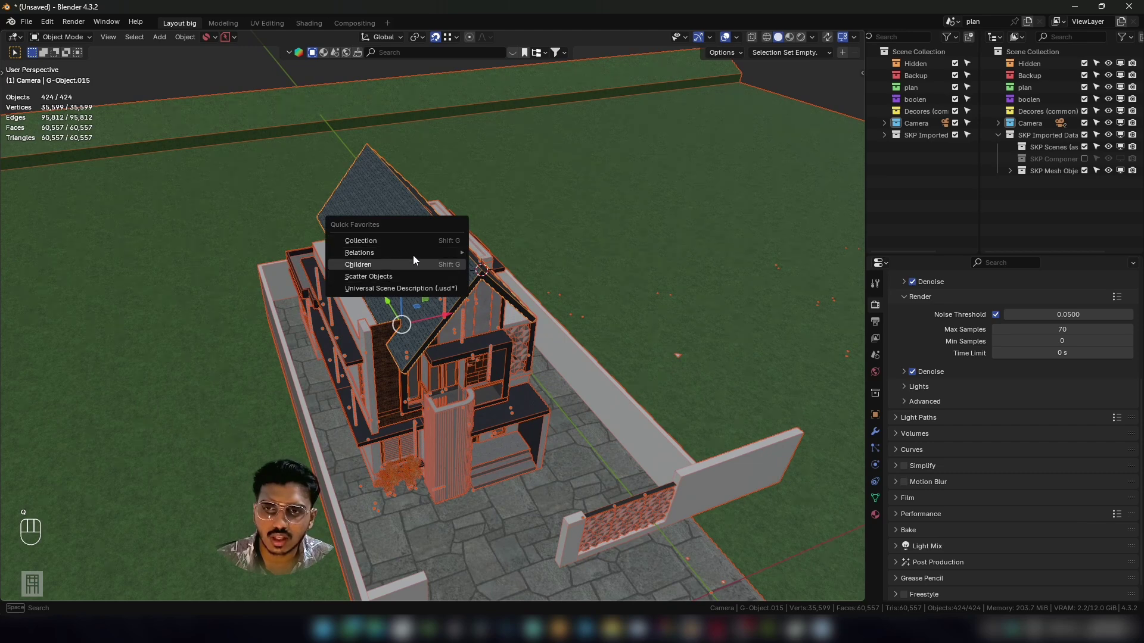
mouse_move(420, 251)
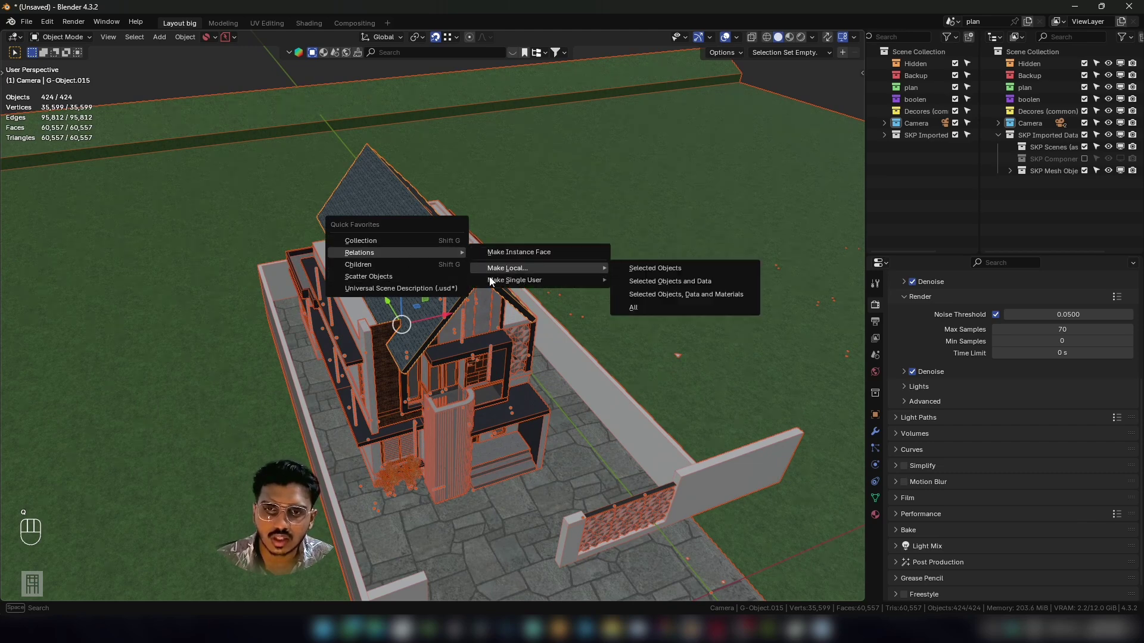
mouse_move(559, 284)
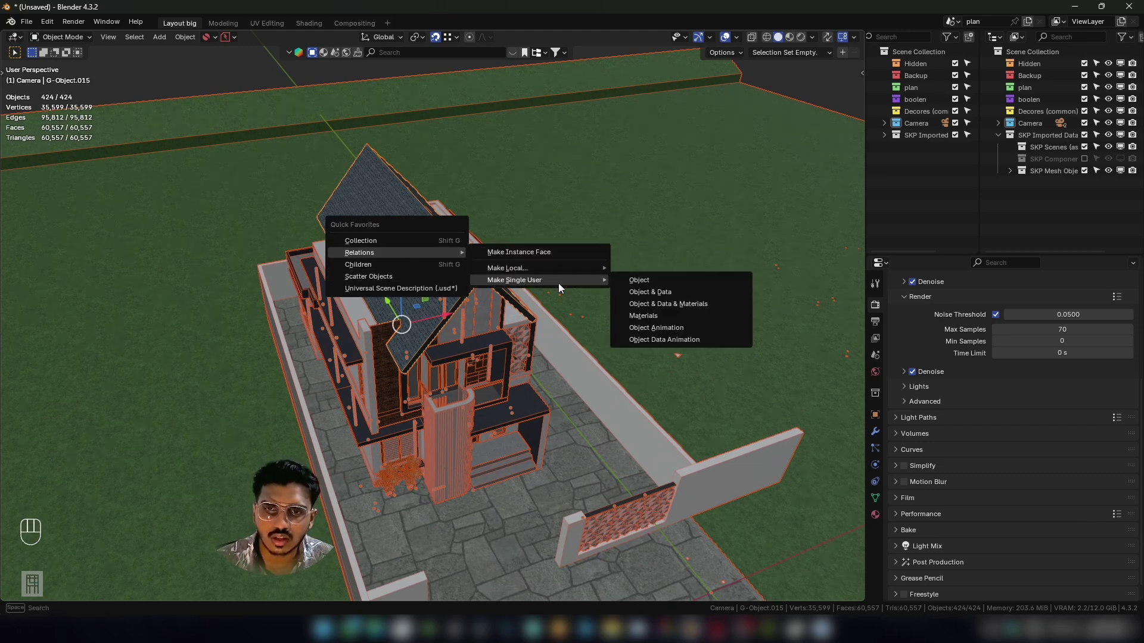
left_click(654, 292)
Deselect all objects in the scene.
scroll(504, 273, "up", 5)
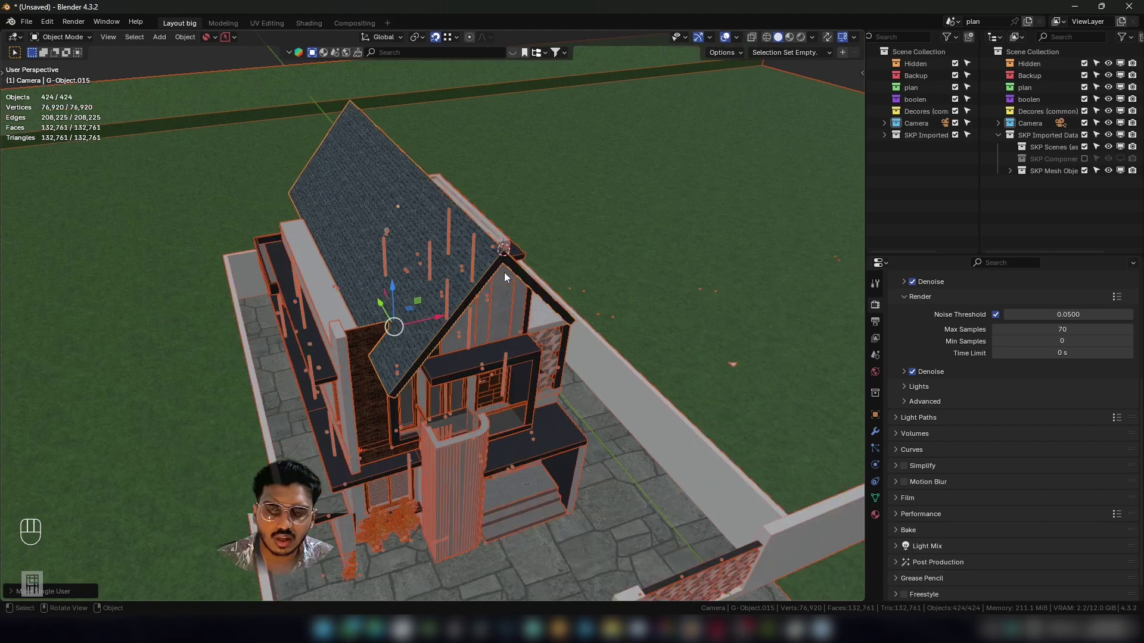
scroll(495, 244, "down", 8)
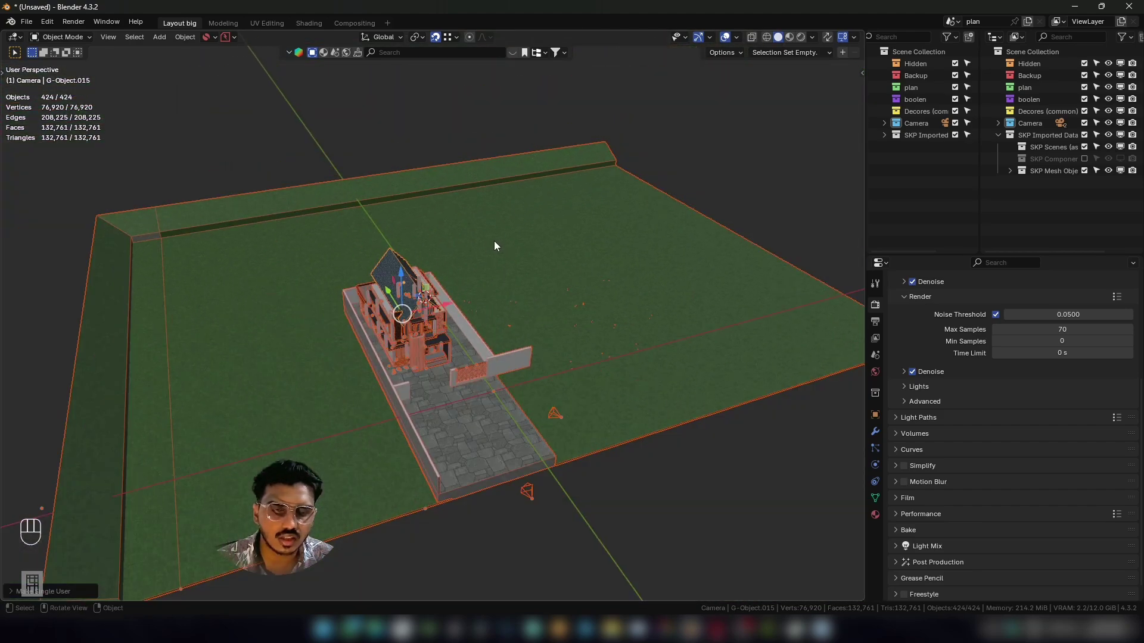
scroll(494, 244, "up", 4)
middle_click_drag(491, 244, 415, 74)
left_click(413, 70)
Examine the imported house model from several angles and distances, including the balcony, roof and front yard.
middle_click_drag(449, 199, 499, 264)
scroll(426, 223, "up", 5)
scroll(506, 250, "down", 5)
scroll(537, 259, "up", 2)
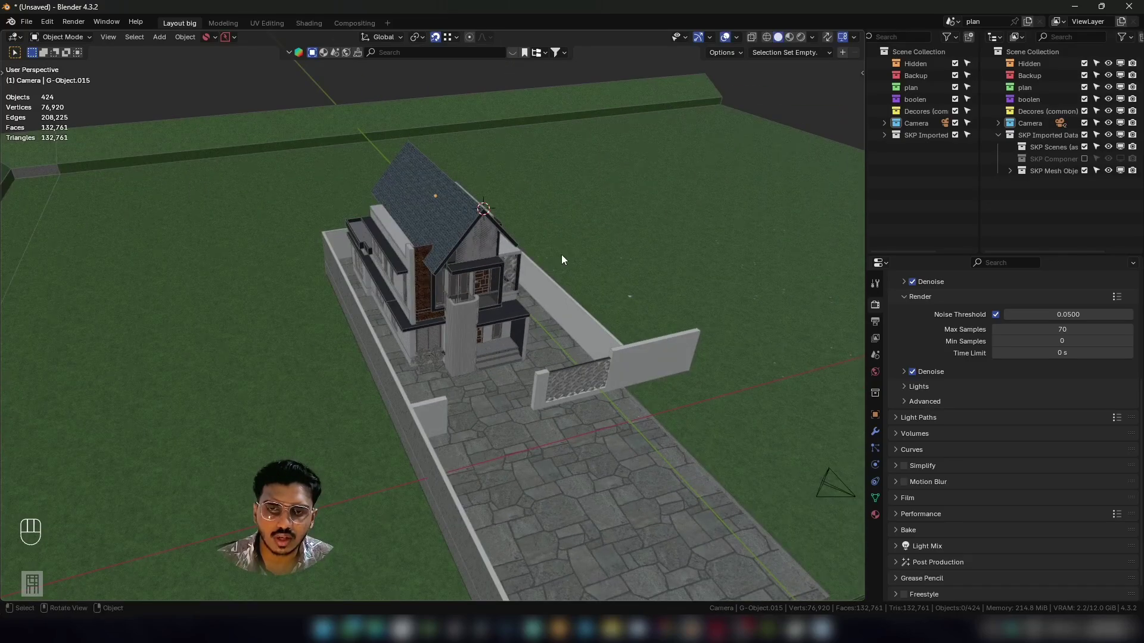
scroll(472, 260, "up", 4)
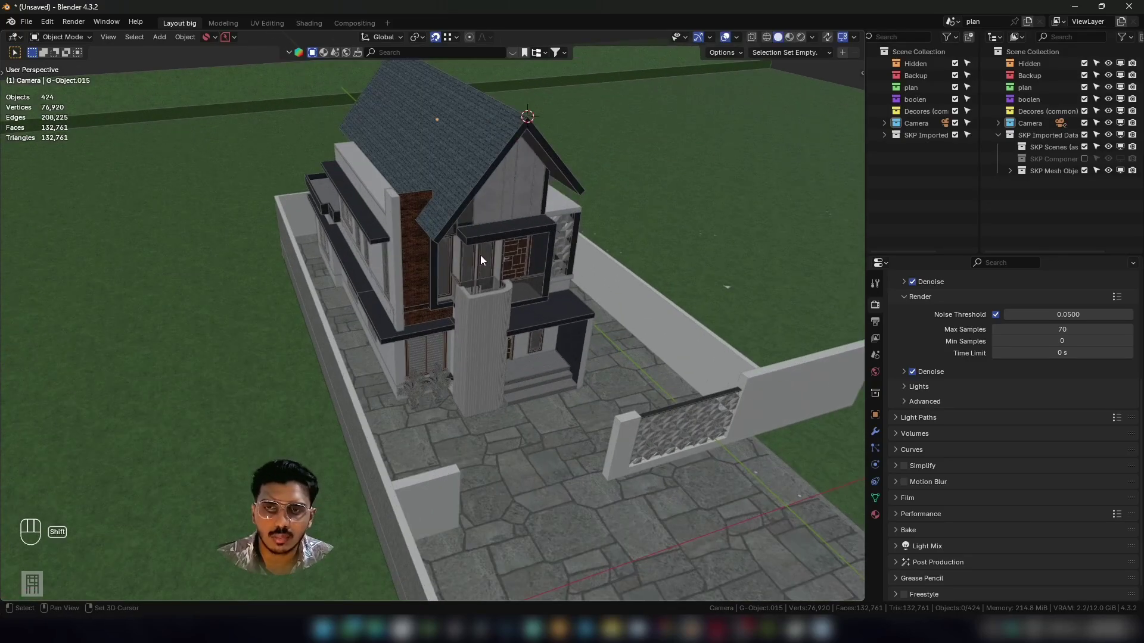
scroll(498, 278, "down", 2)
scroll(498, 277, "up", 3)
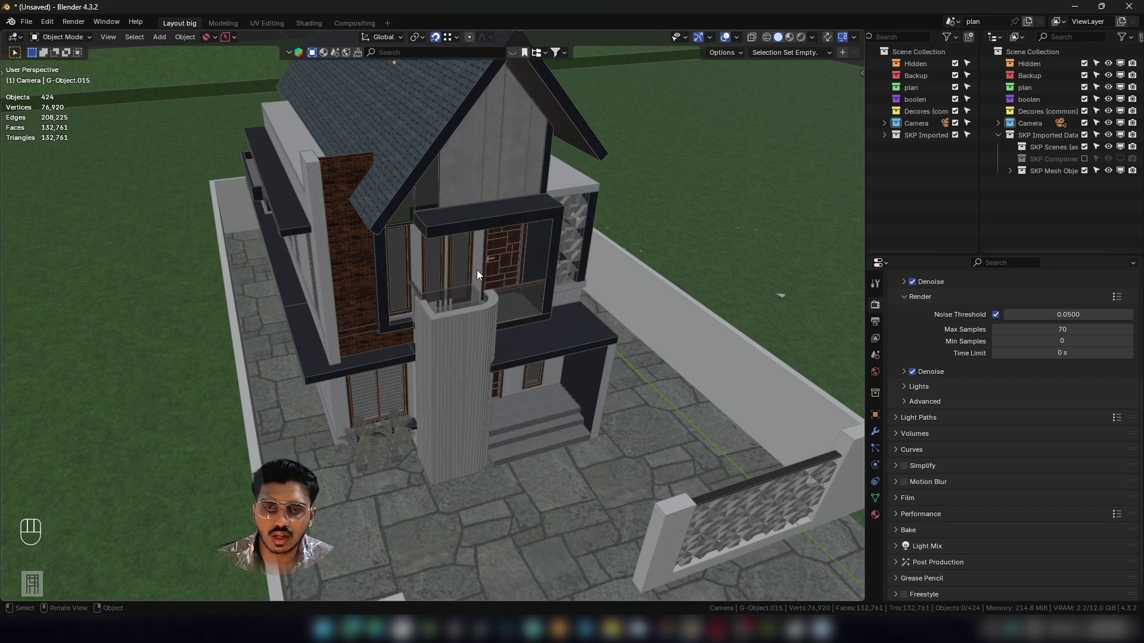
scroll(476, 270, "down", 4)
scroll(437, 305, "up", 2)
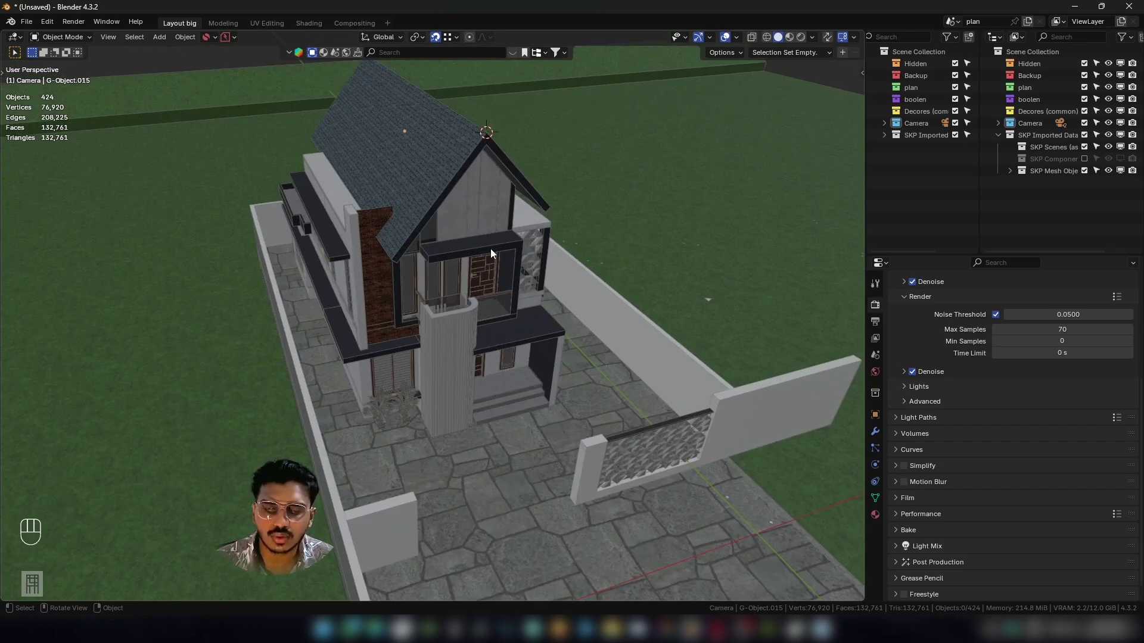
scroll(491, 249, "up", 2)
scroll(492, 258, "down", 3)
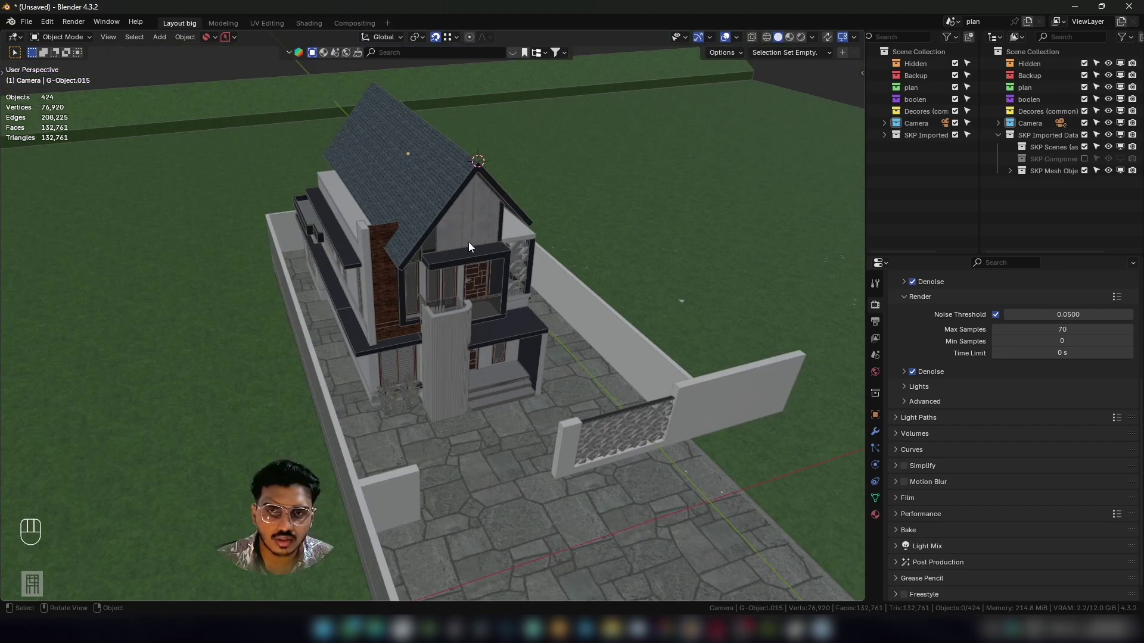
scroll(494, 268, "up", 2)
middle_click_drag(498, 267, 401, 281)
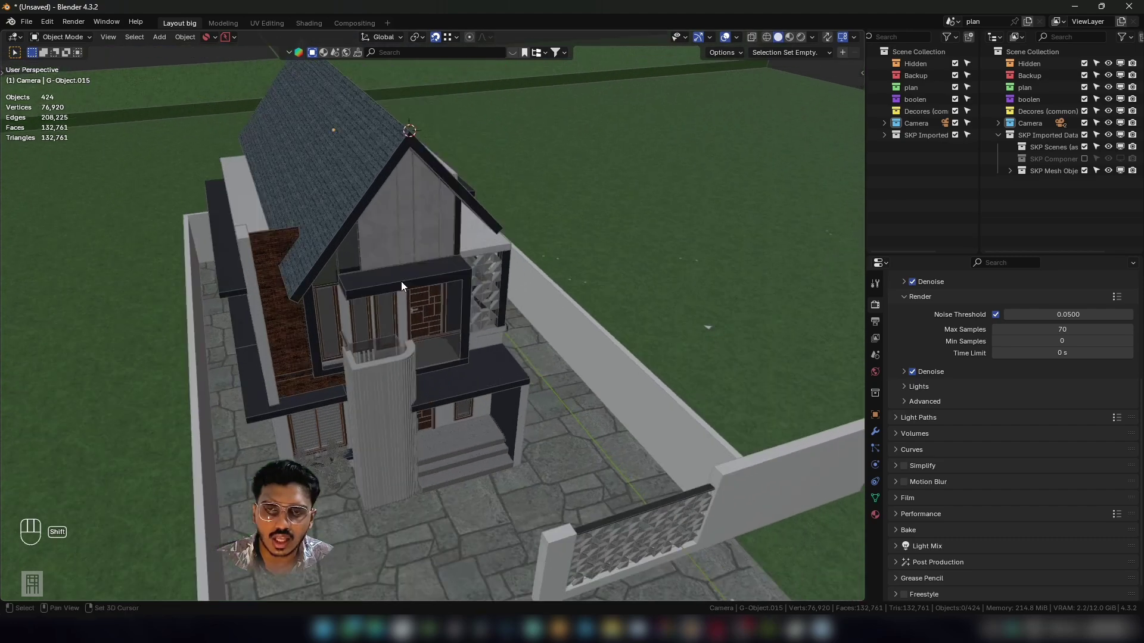
scroll(435, 284, "up", 2)
scroll(435, 283, "up", 3)
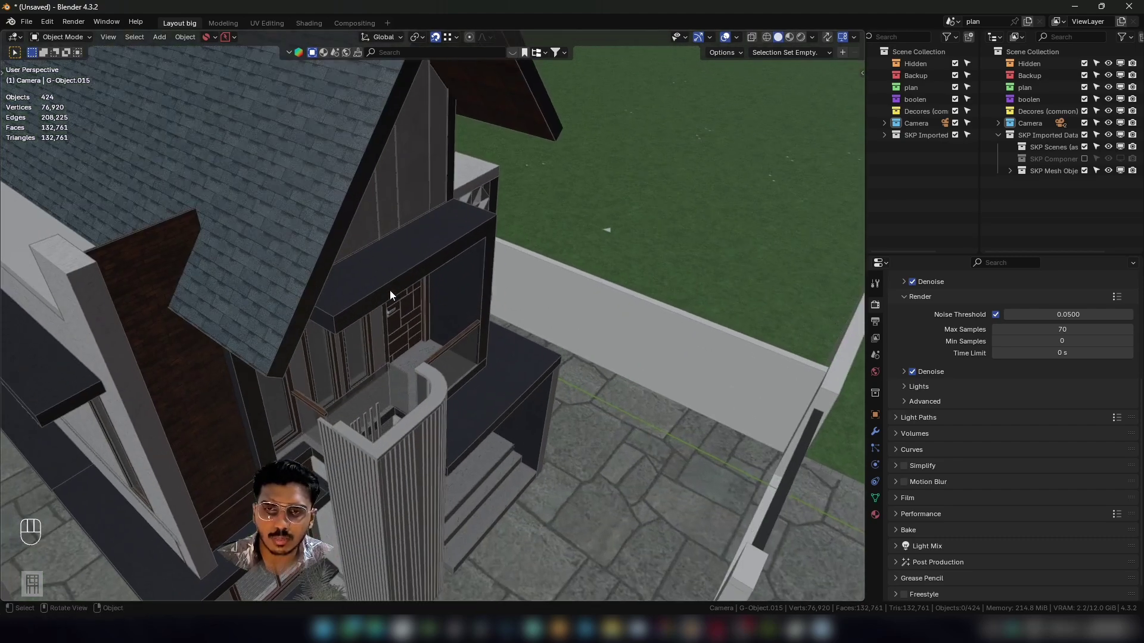
scroll(719, 235, "down", 6)
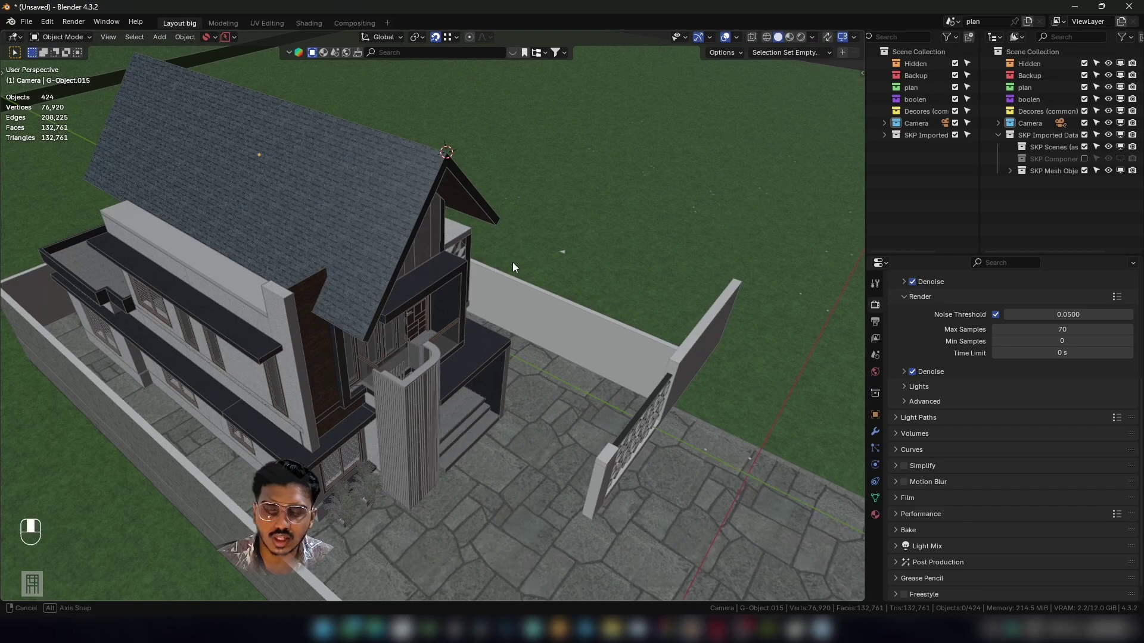
middle_click_drag(511, 262, 488, 284, "shift")
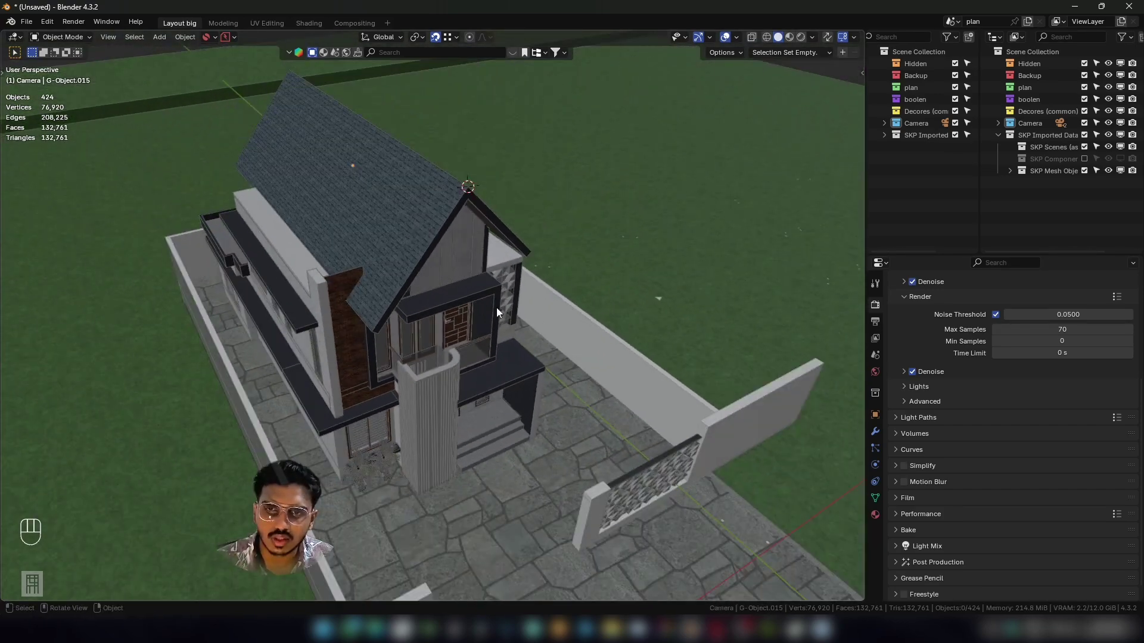
Select the upper-floor balcony frame to check which parts of the house it includes, and deselect it.
left_click(487, 304)
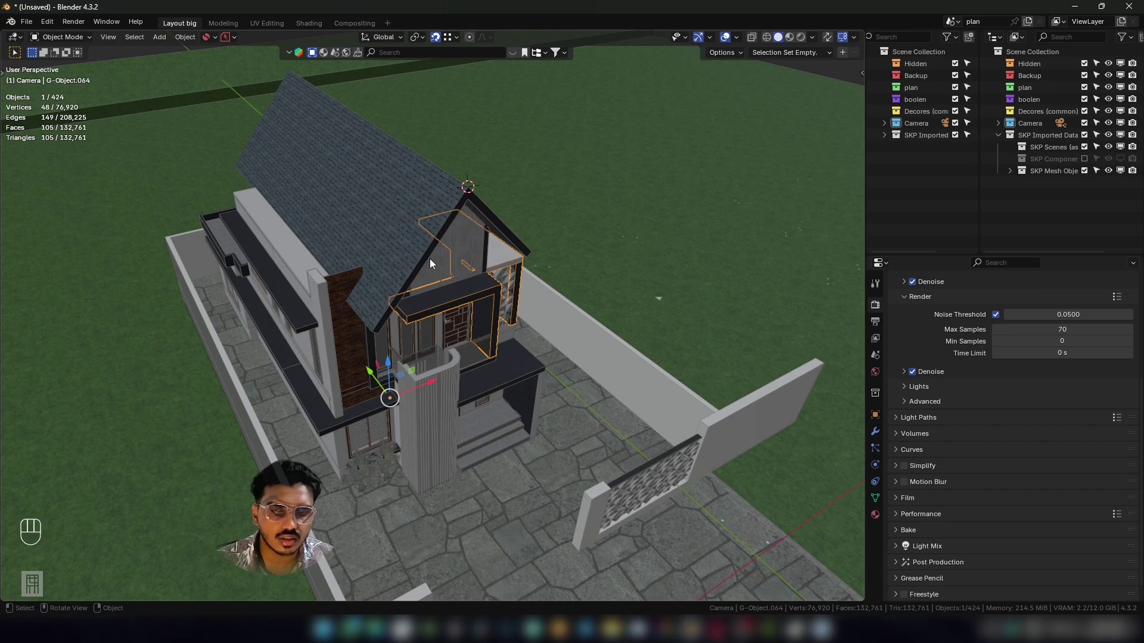
scroll(430, 259, "up", 3)
scroll(460, 256, "down", 3)
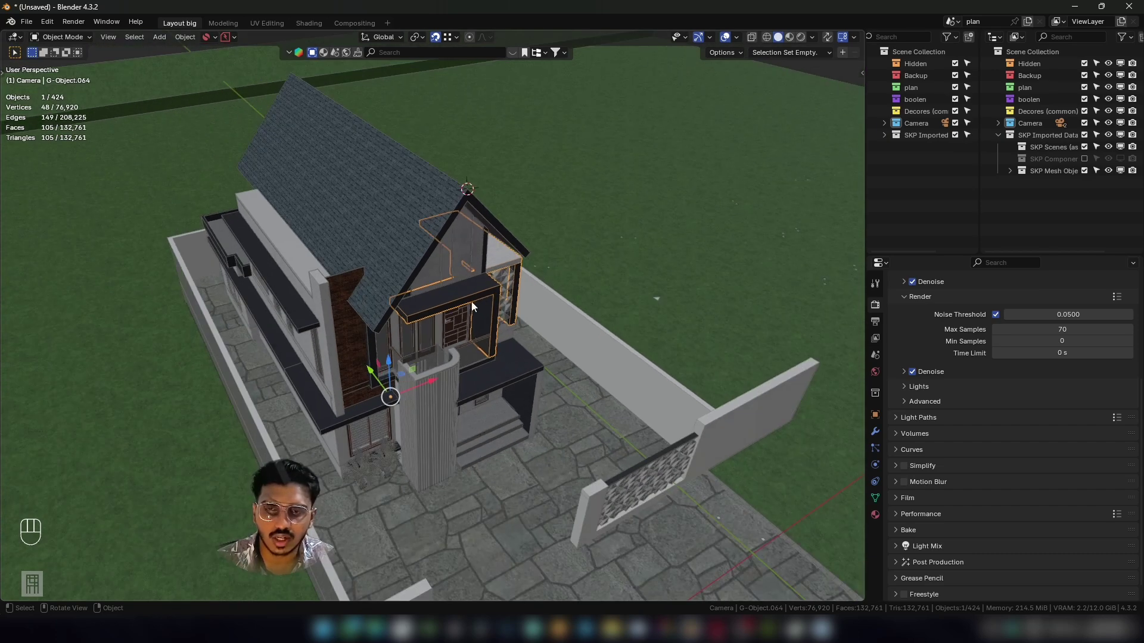
middle_click_drag(485, 281, 624, 230)
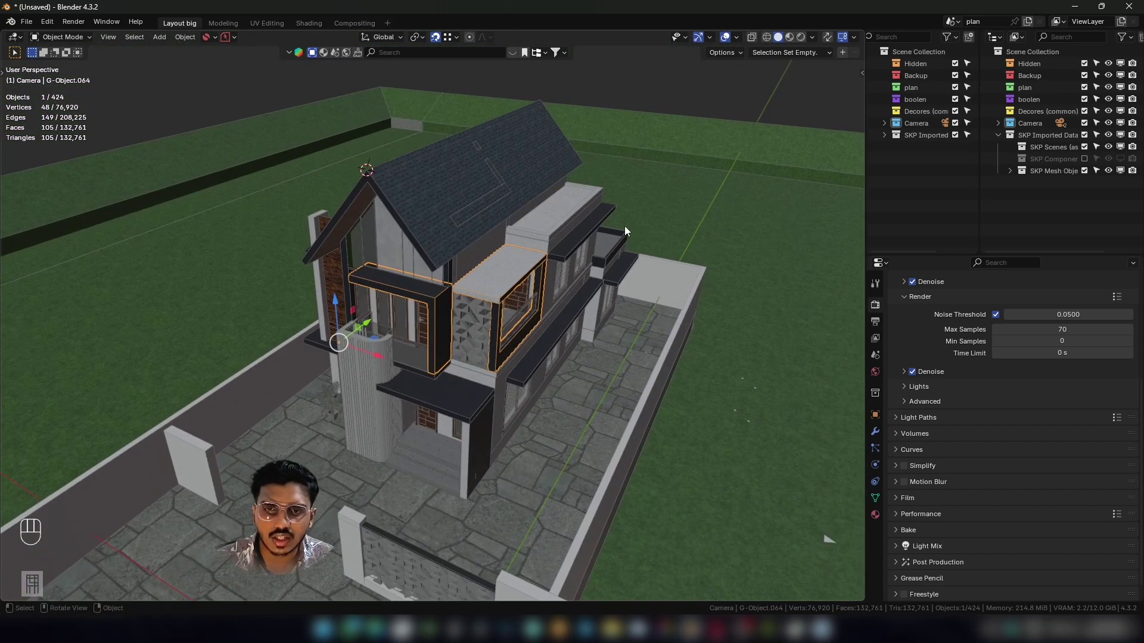
key("alt+a")
middle_click_drag(433, 285, 497, 284)
scroll(420, 287, "up", 1)
scroll(393, 277, "down", 6)
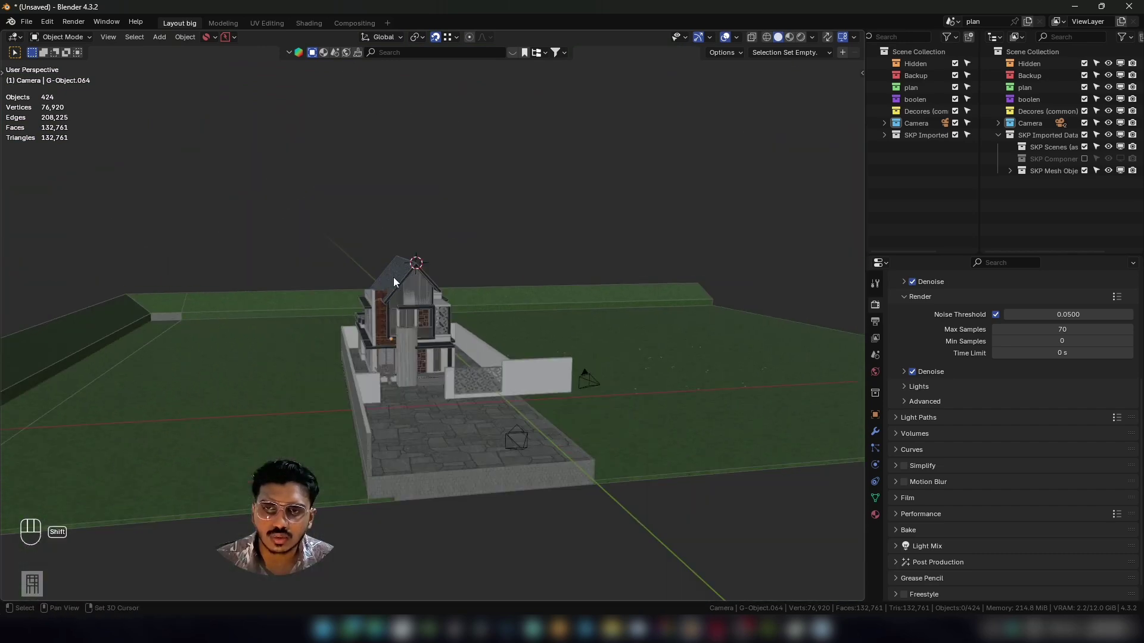
scroll(452, 293, "up", 3)
middle_click_drag(393, 277, 427, 258)
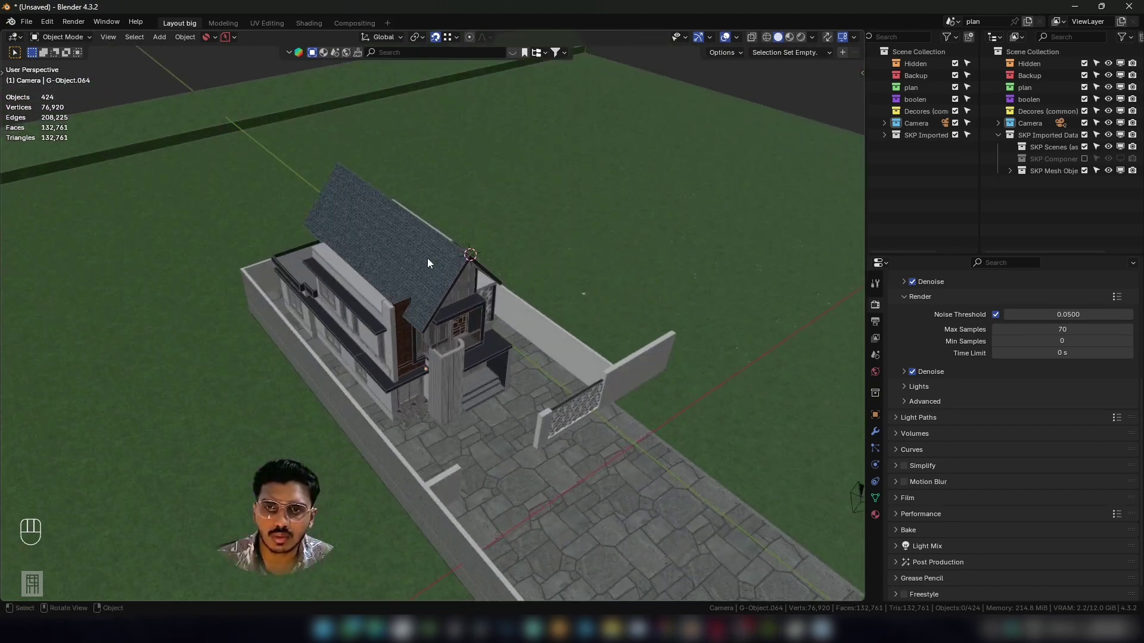
middle_click_drag(383, 180, 438, 262)
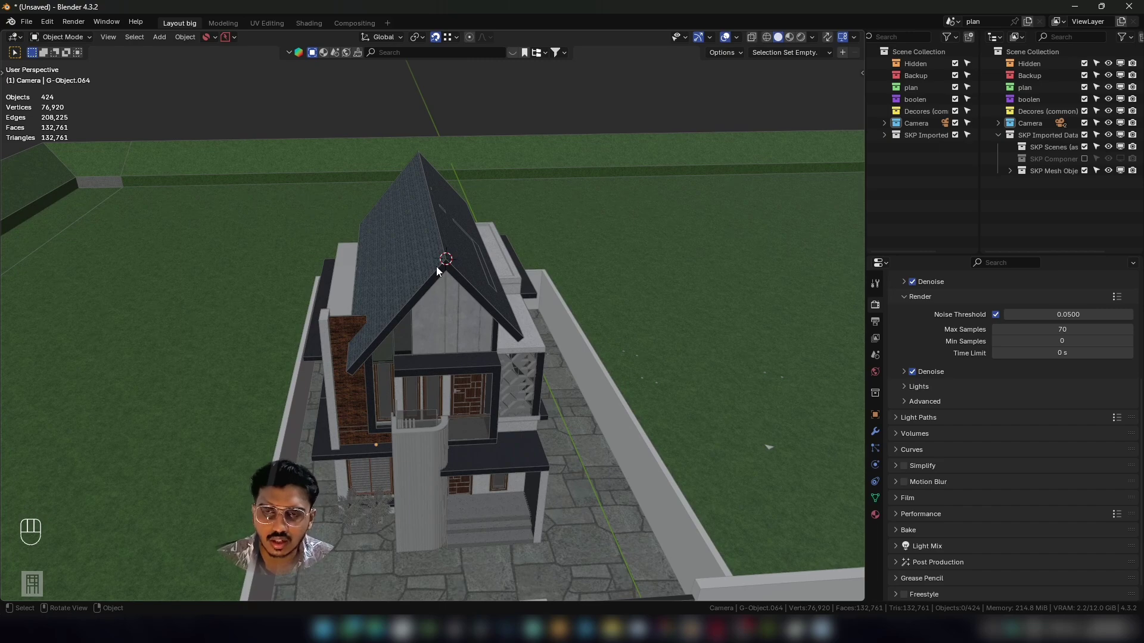
Select the pitched roof of the house to check which geometry belongs to that object.
middle_click_drag(425, 253, 365, 274)
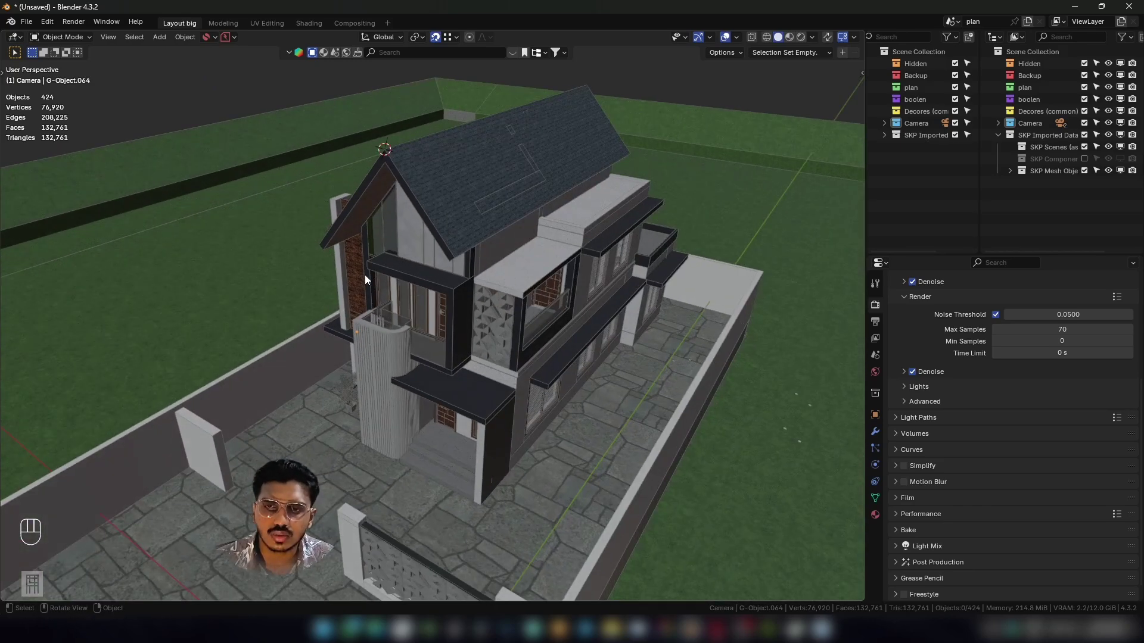
left_click(439, 215)
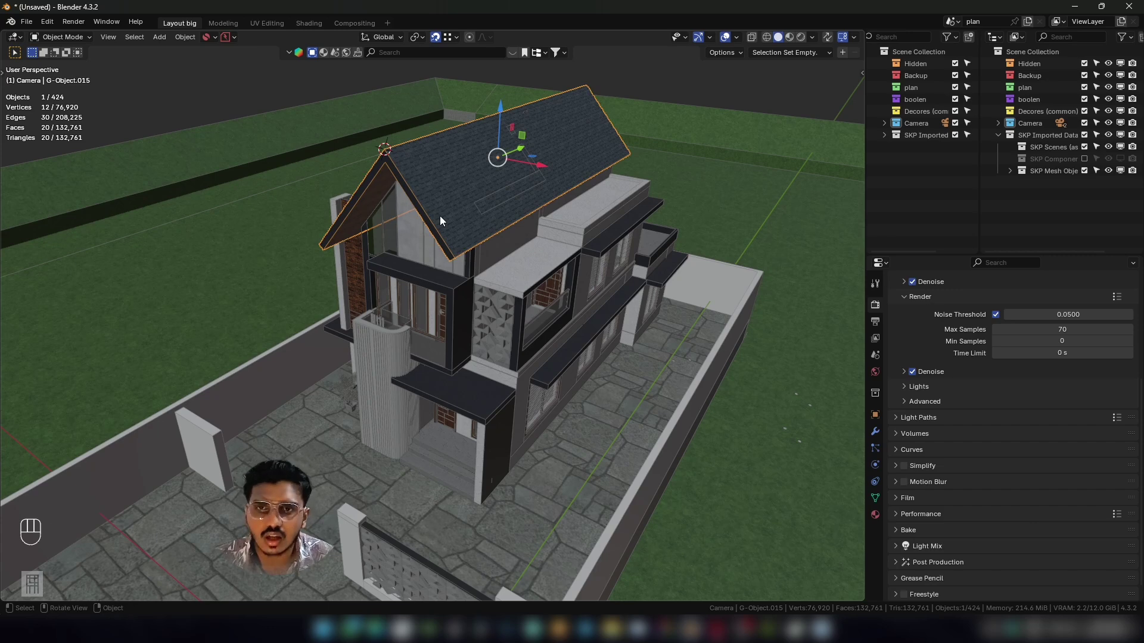
middle_click_drag(440, 216, 543, 237)
scroll(495, 248, "down", 5)
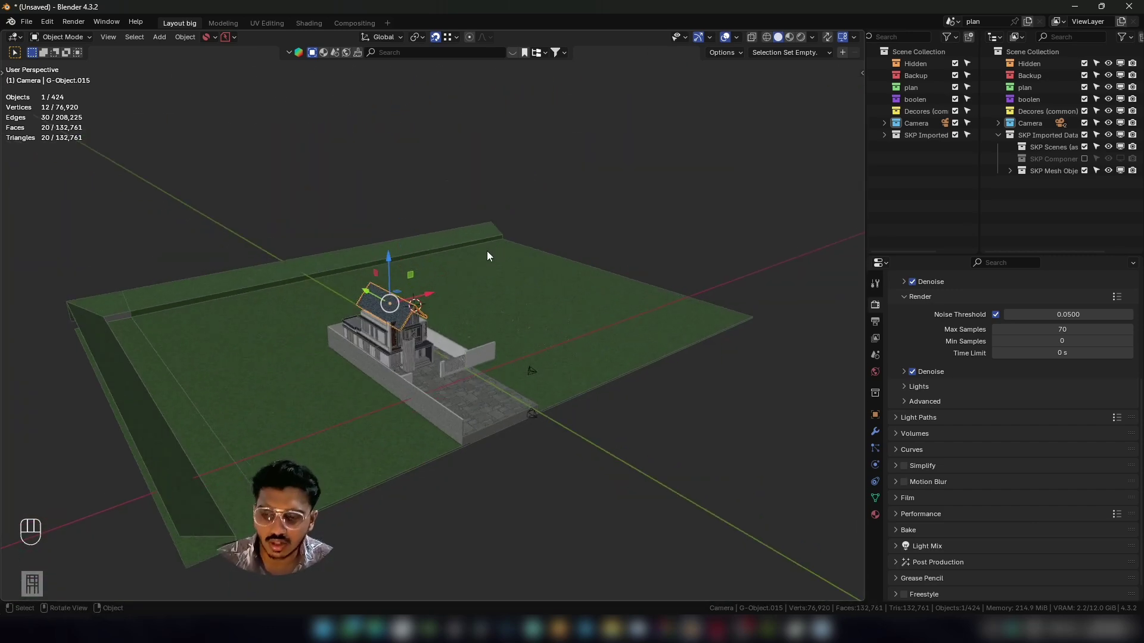
Select every object in the scene, including the house, ground and cameras.
key("a")
scroll(404, 324, "up", 4)
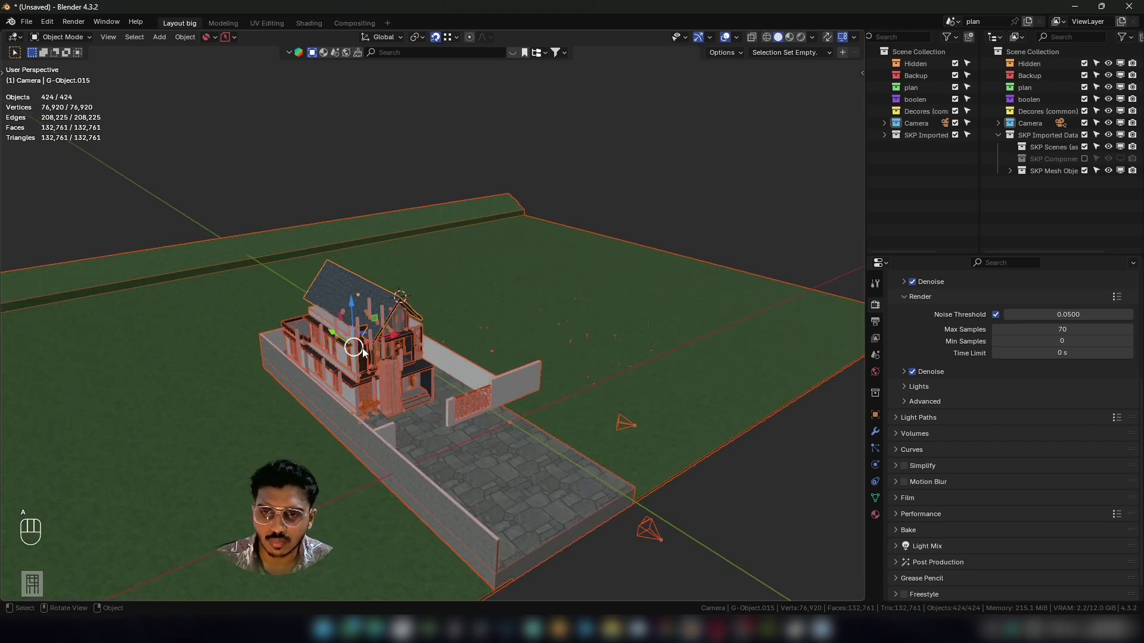
scroll(420, 322, "up", 4)
middle_click_drag(409, 348, 556, 370)
scroll(556, 370, "down", 4)
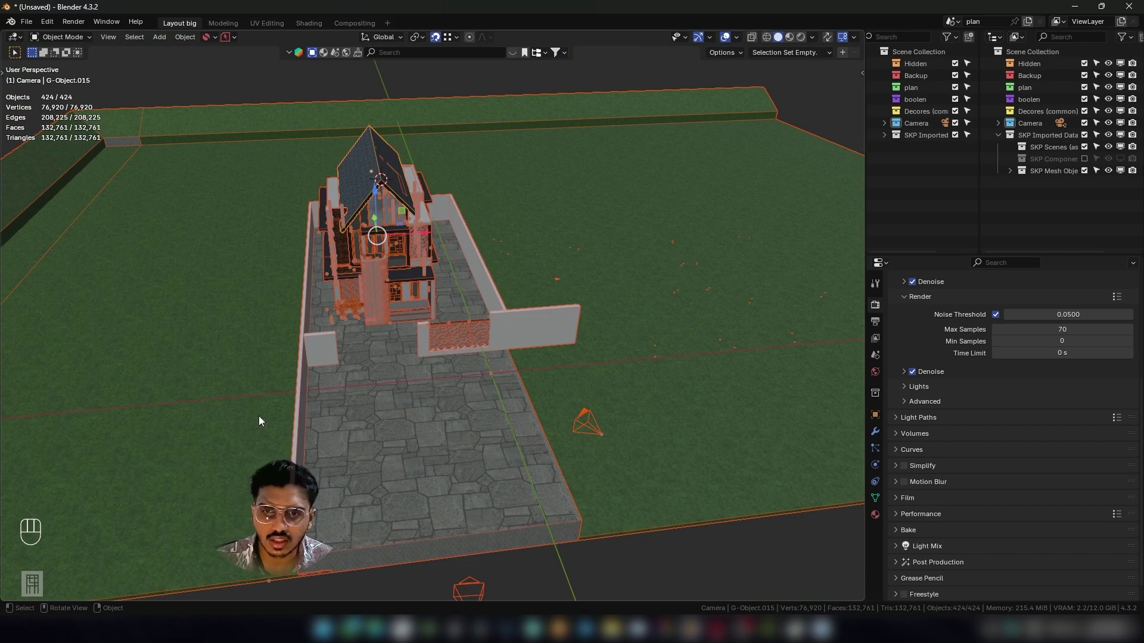
Examine the origin points of the selected objects around the side wall's windows and canopies.
scroll(362, 374, "up", 8)
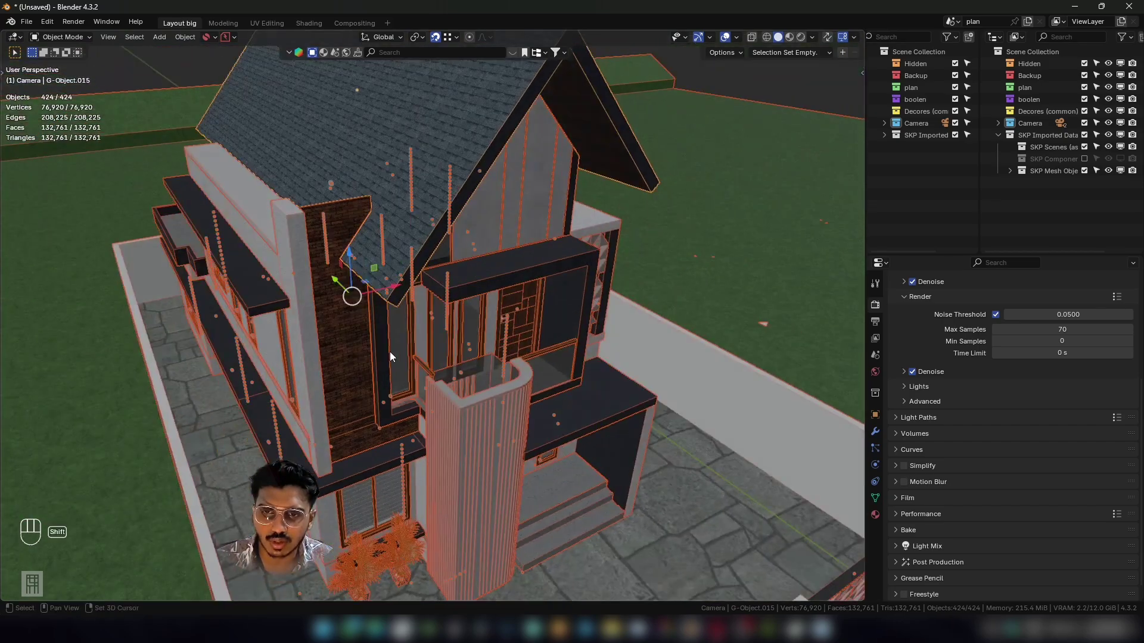
middle_click_drag(334, 346, 473, 409)
scroll(377, 354, "up", 8)
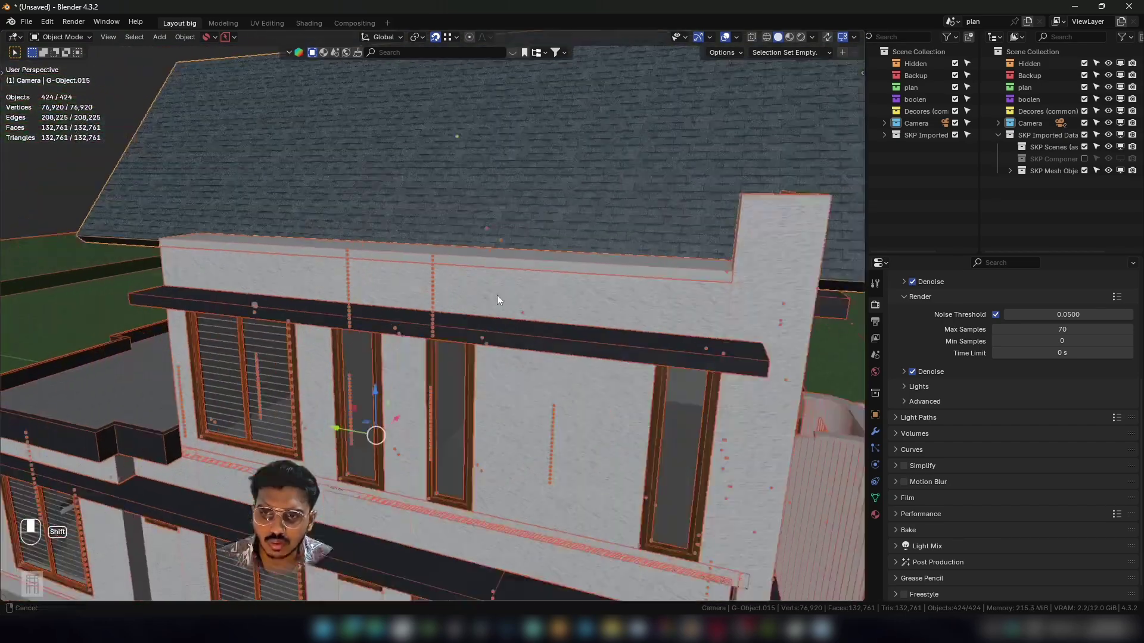
middle_click_drag(496, 294, 500, 338, "shift")
scroll(500, 338, "up", 3)
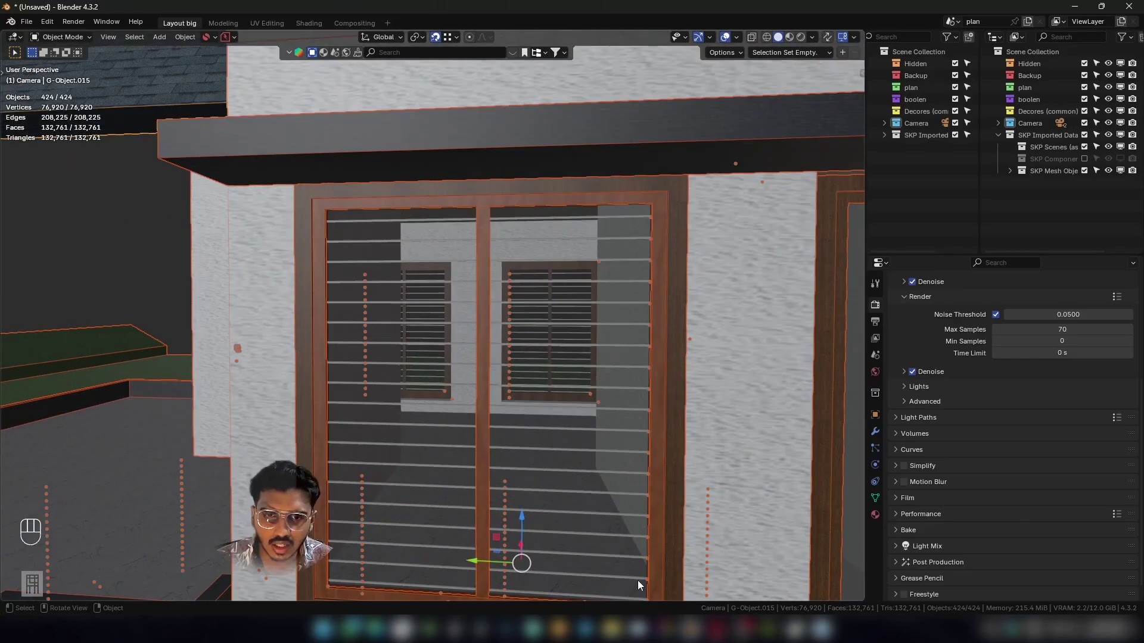
scroll(556, 369, "down", 4)
middle_click_drag(541, 370, 572, 366)
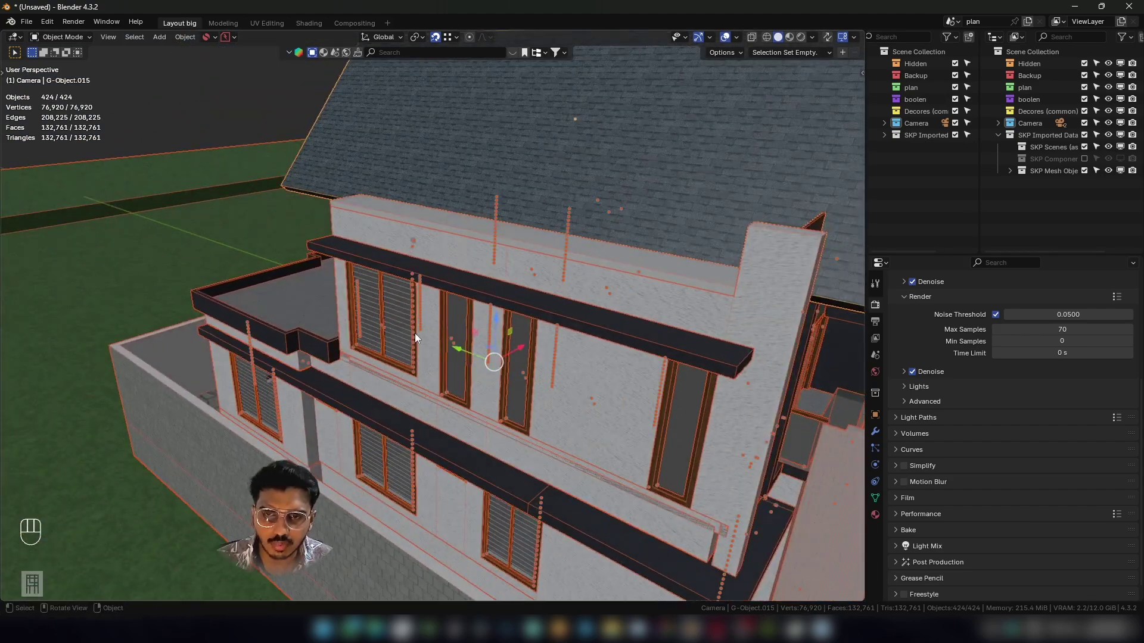
scroll(415, 334, "up", 3)
middle_click_drag(356, 315, 366, 319)
scroll(408, 343, "up", 4)
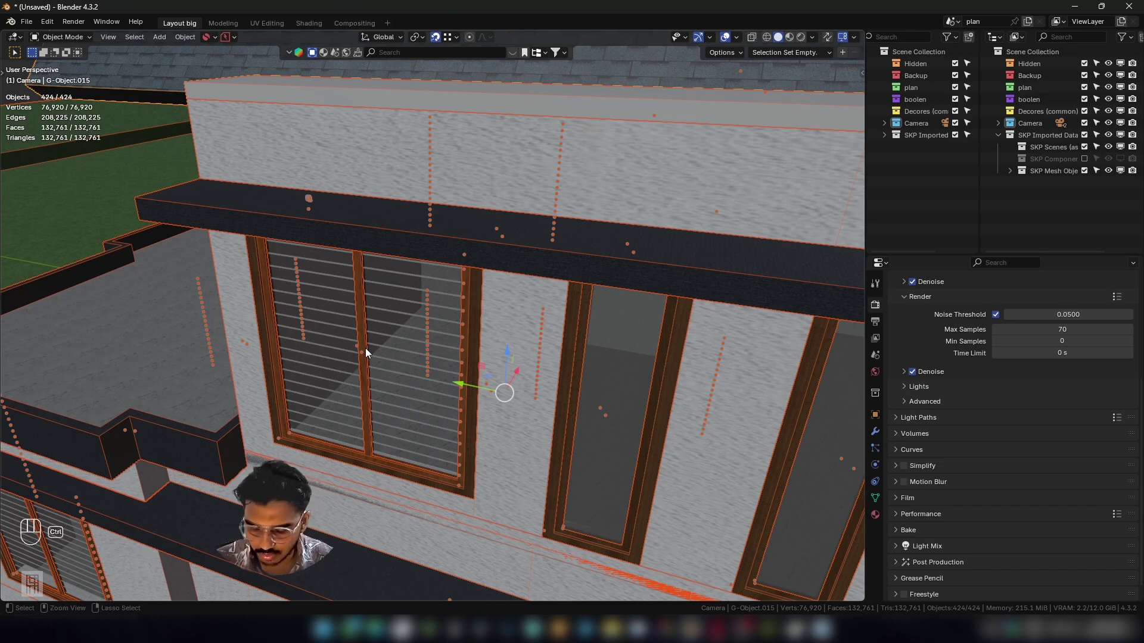
Set the origins of all selected objects to their Center of Mass (Surface).
key("shift+ctrl+m")
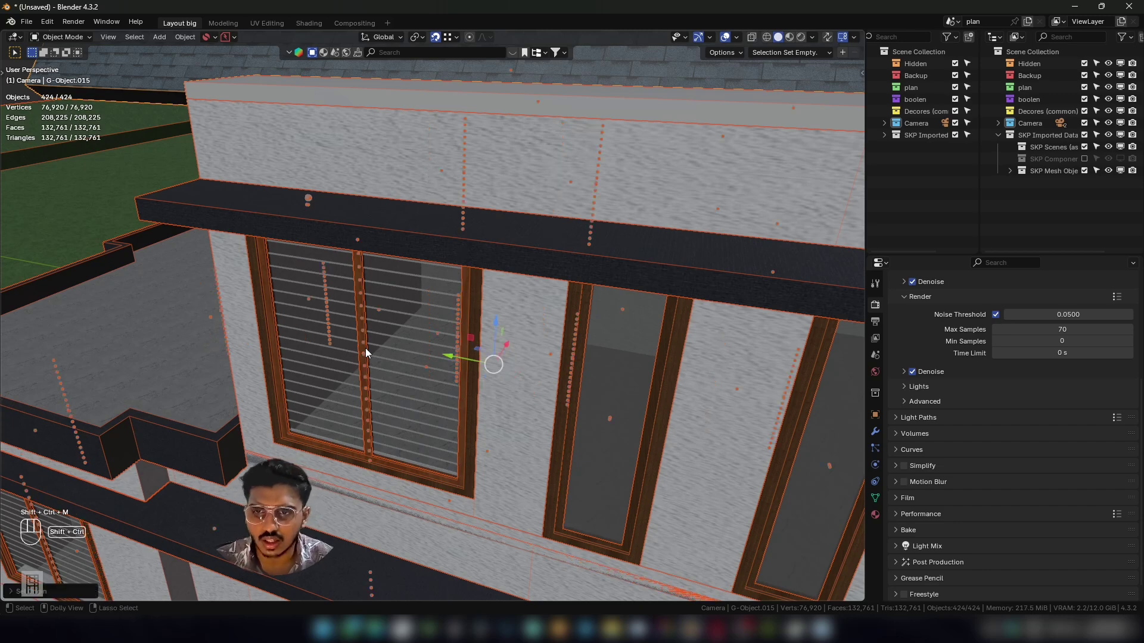
left_click(184, 39)
mouse_move(250, 63)
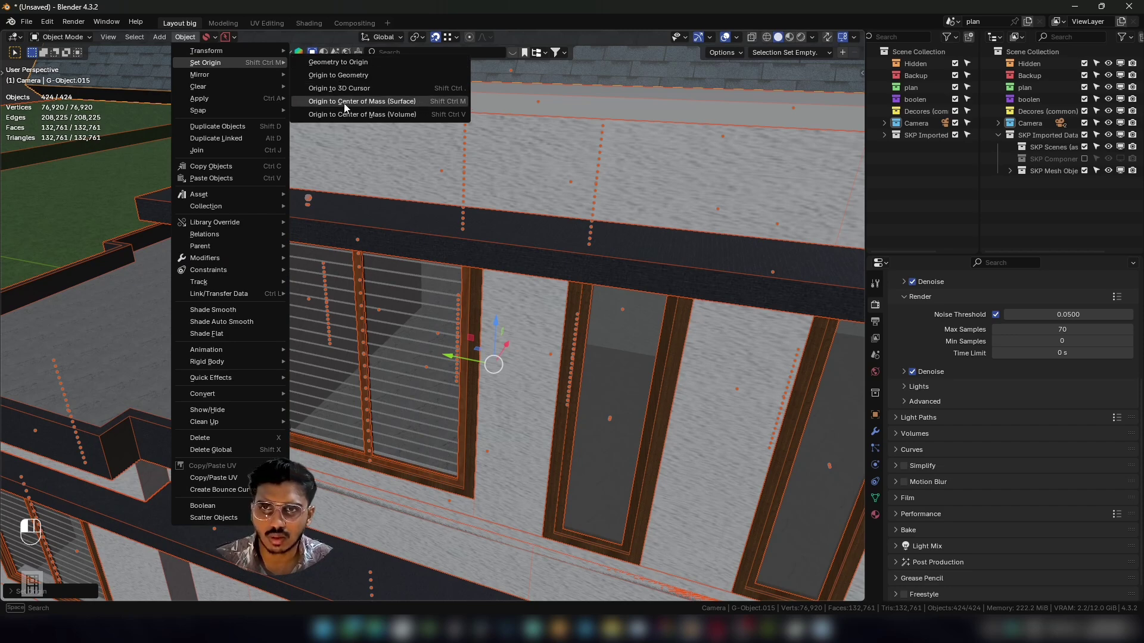
left_click(417, 99)
Examine the new origin positions around the side windows, and check the whole house from the front with nothing selected.
scroll(349, 445, "down", 6)
middle_click_drag(485, 441, 442, 451)
scroll(476, 430, "down", 5)
middle_click_drag(439, 287, 429, 292)
scroll(429, 291, "up", 6)
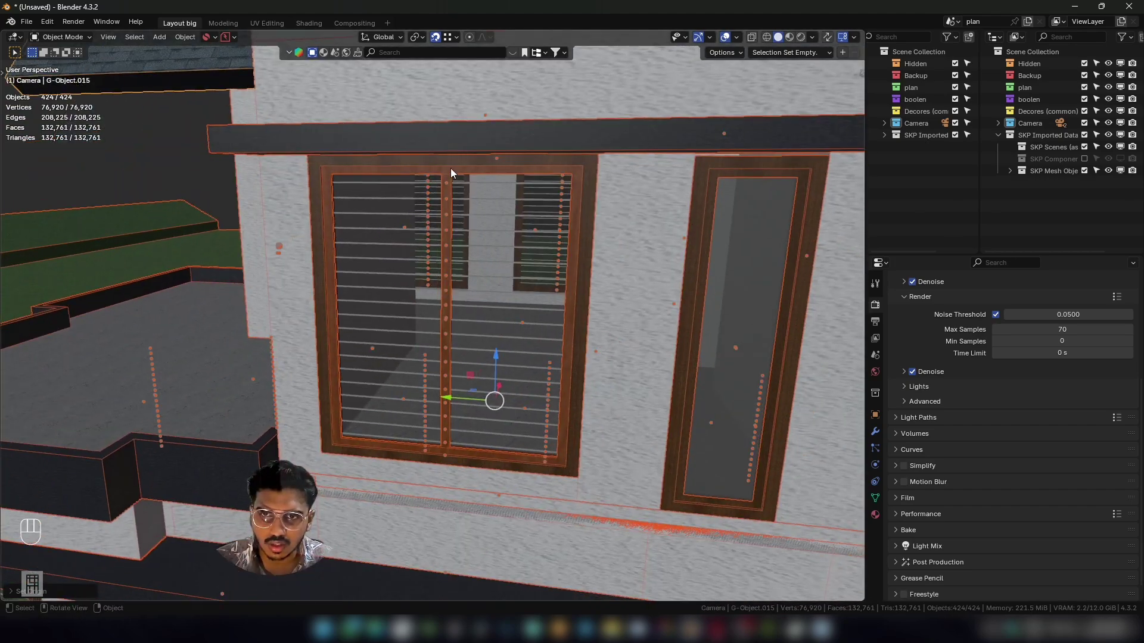
scroll(447, 434, "down", 5)
middle_click_drag(596, 387, 691, 365)
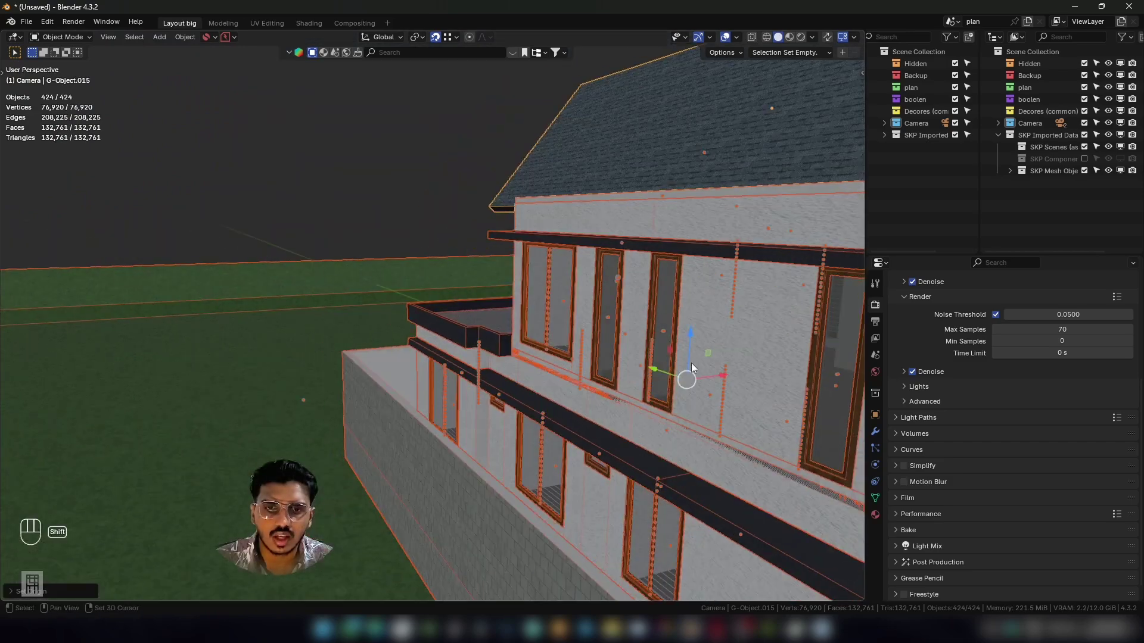
scroll(454, 320, "down", 6)
middle_click_drag(454, 320, 444, 270)
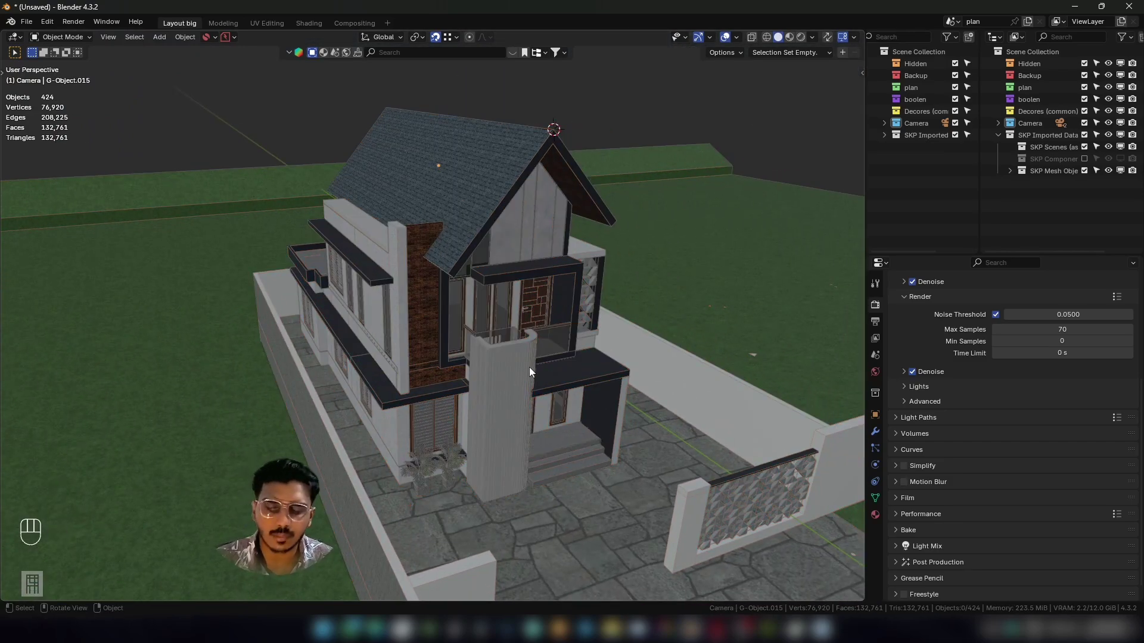
middle_click_drag(529, 367, 381, 352, "shift")
middle_click_drag(352, 301, 403, 298, "shift")
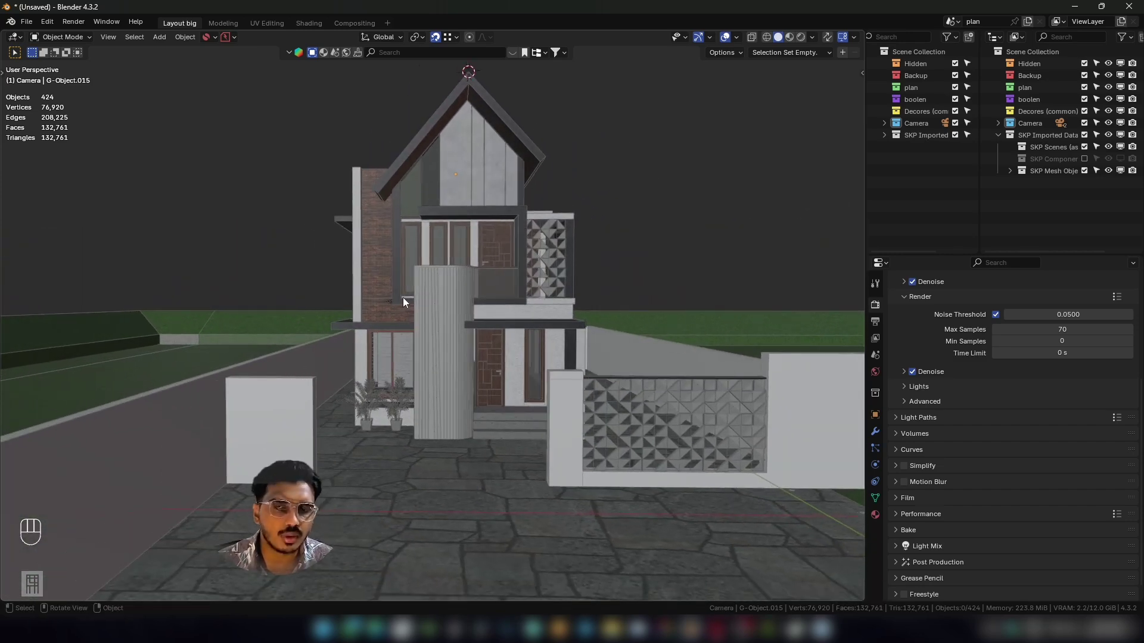
middle_click_drag(499, 270, 492, 167)
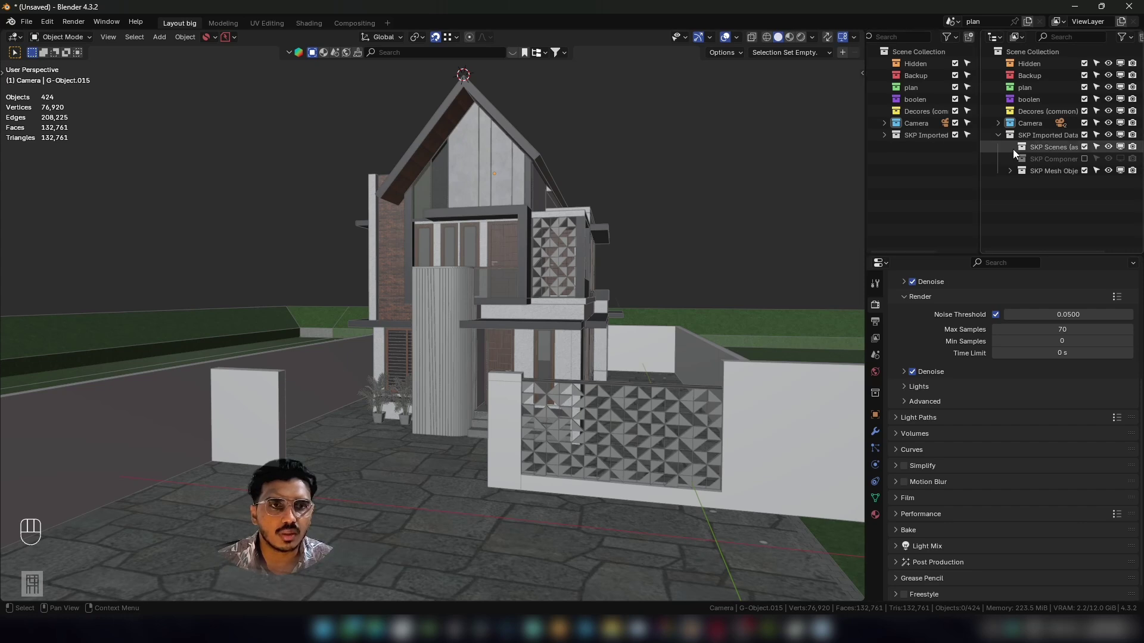
Expand the SKP Imported Data collection and temporarily exclude its SKP Scenes collection to check what it holds.
left_click(883, 135)
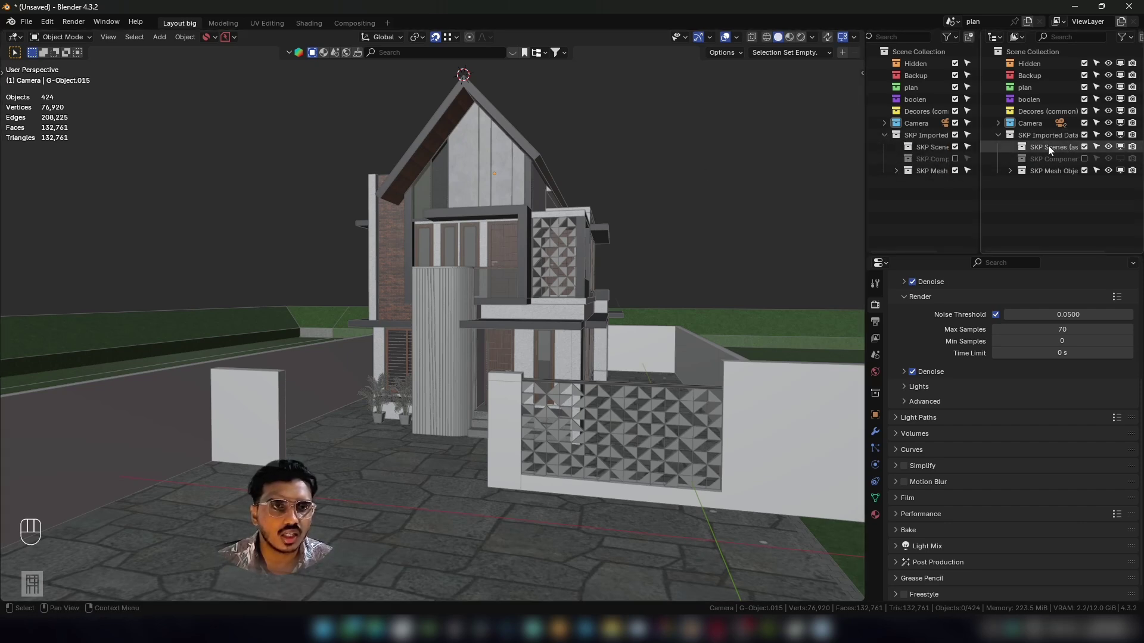
left_click(1084, 147)
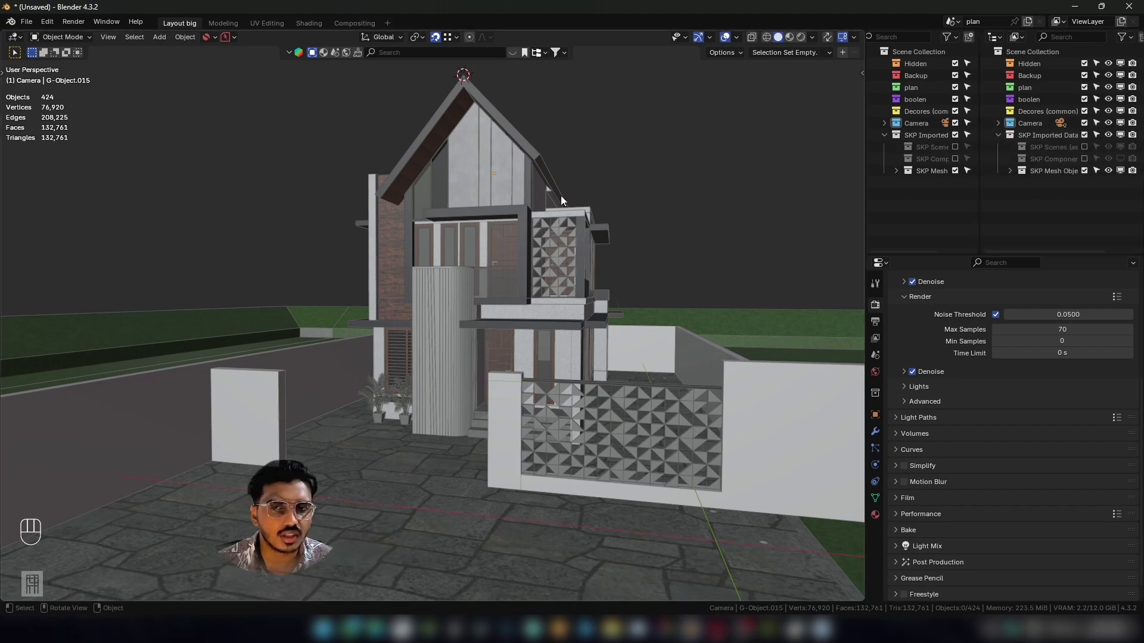
middle_click_drag(425, 226, 522, 234)
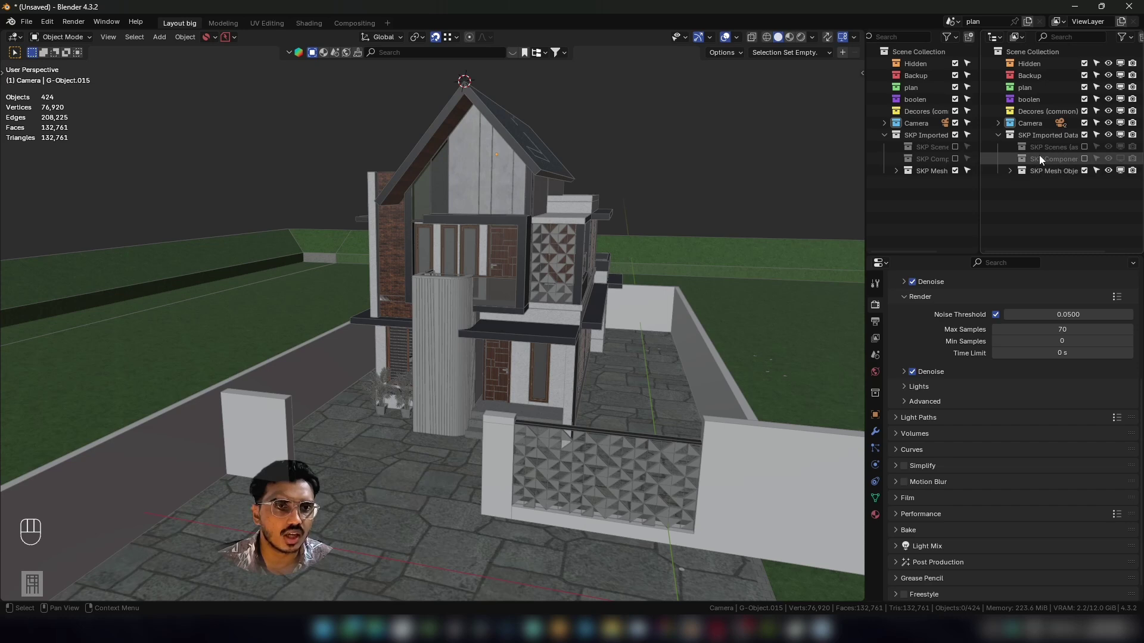
left_click(1084, 147)
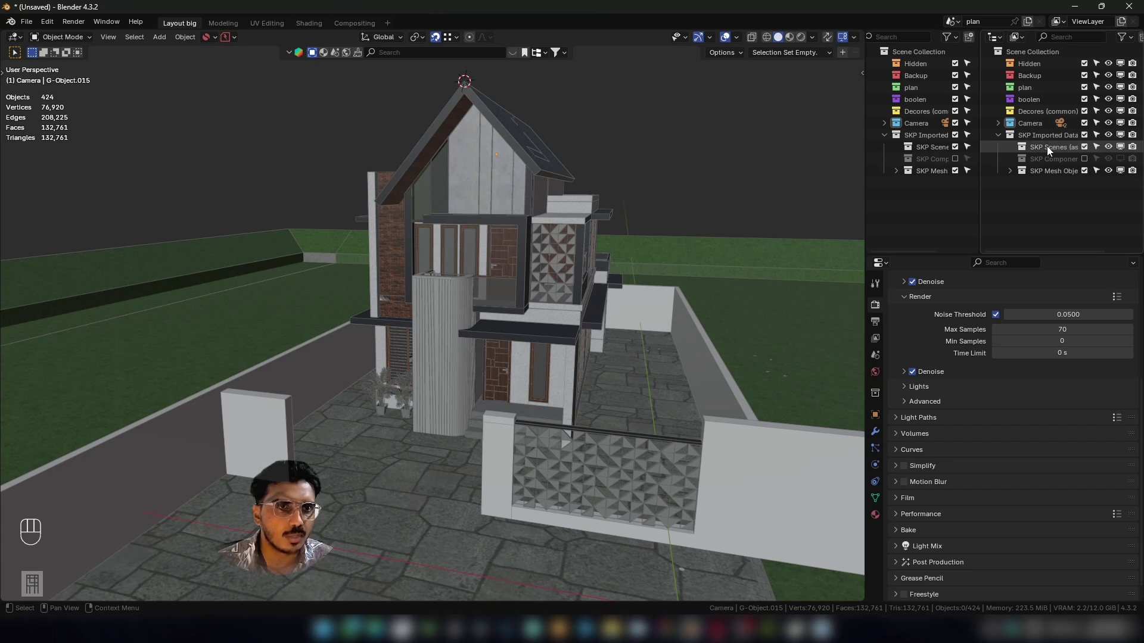
Temporarily exclude the SKP Mesh Objects collection to check what it holds, and include it again.
left_click(1083, 171)
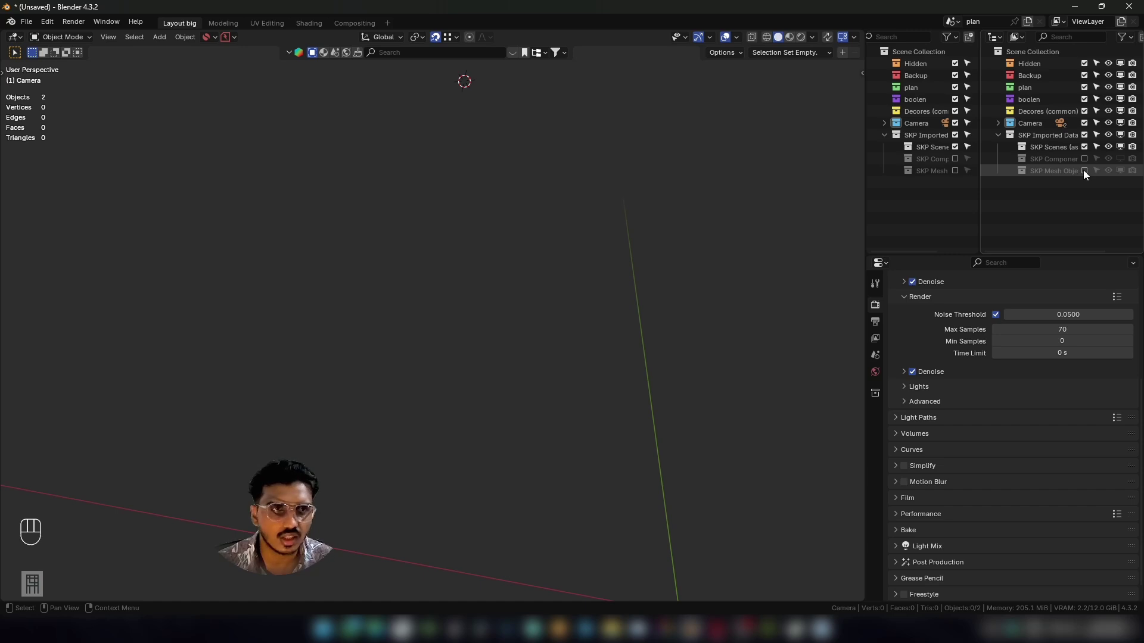
middle_click_drag(372, 345, 485, 360, "shift")
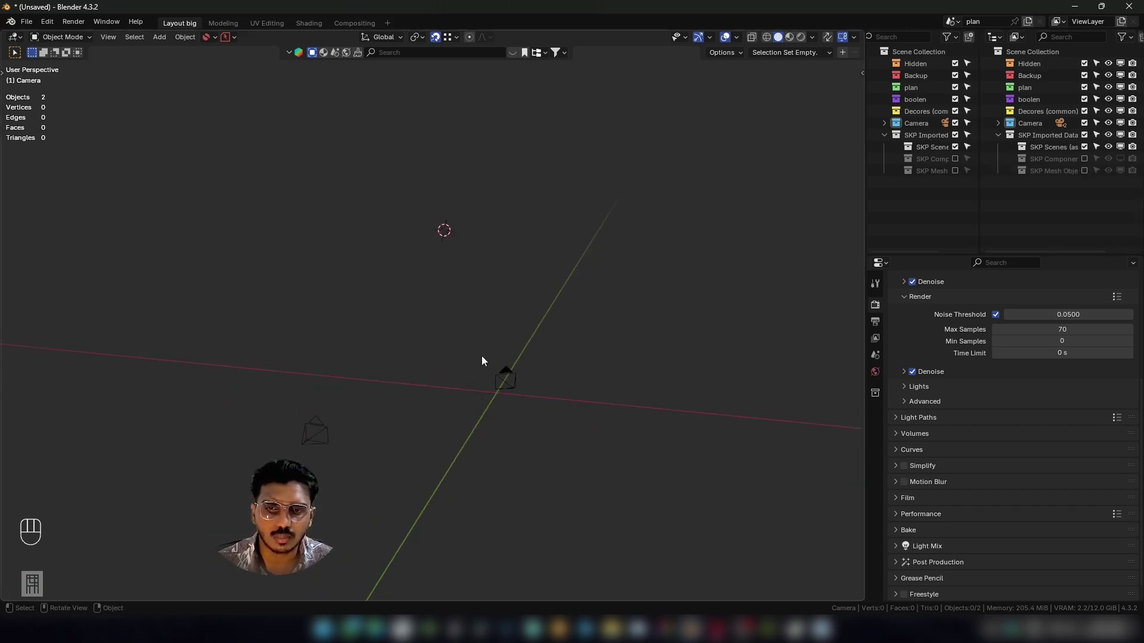
left_click(1084, 171)
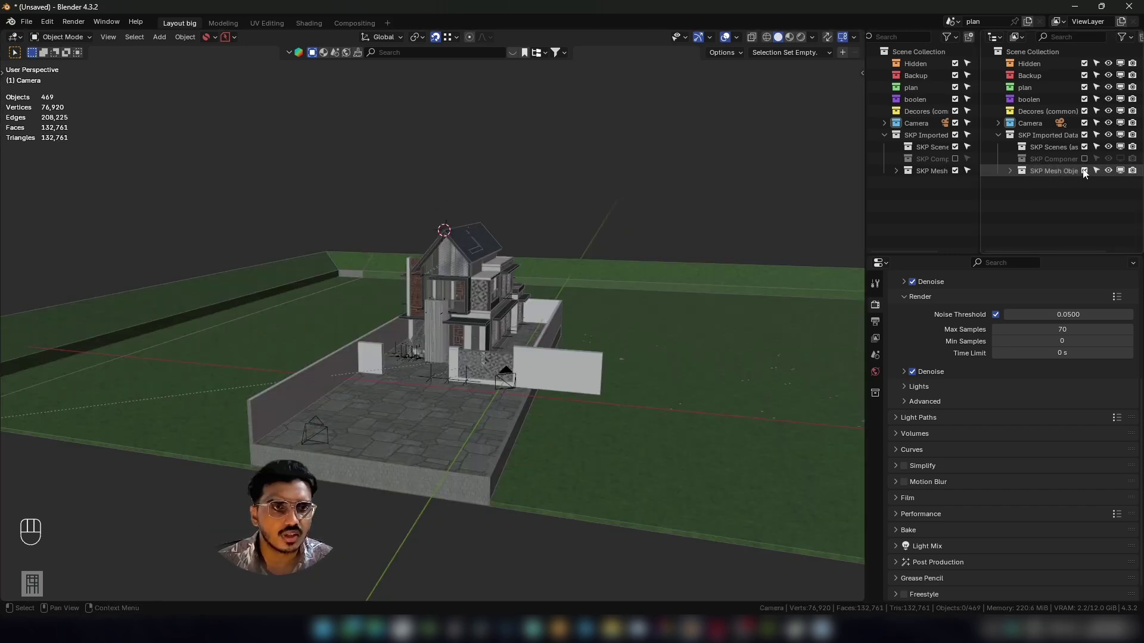
Move the large green ground object into a new collection named landscape.
scroll(367, 301, "up", 5)
middle_click_drag(424, 312, 441, 302)
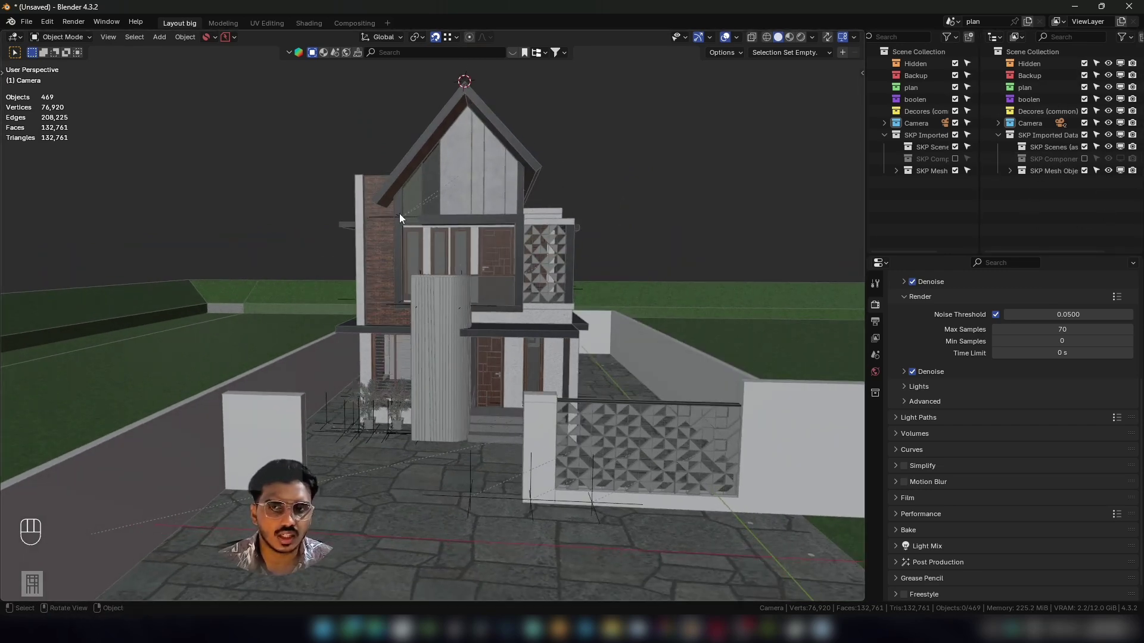
middle_click_drag(399, 213, 417, 306)
scroll(417, 306, "down", 5)
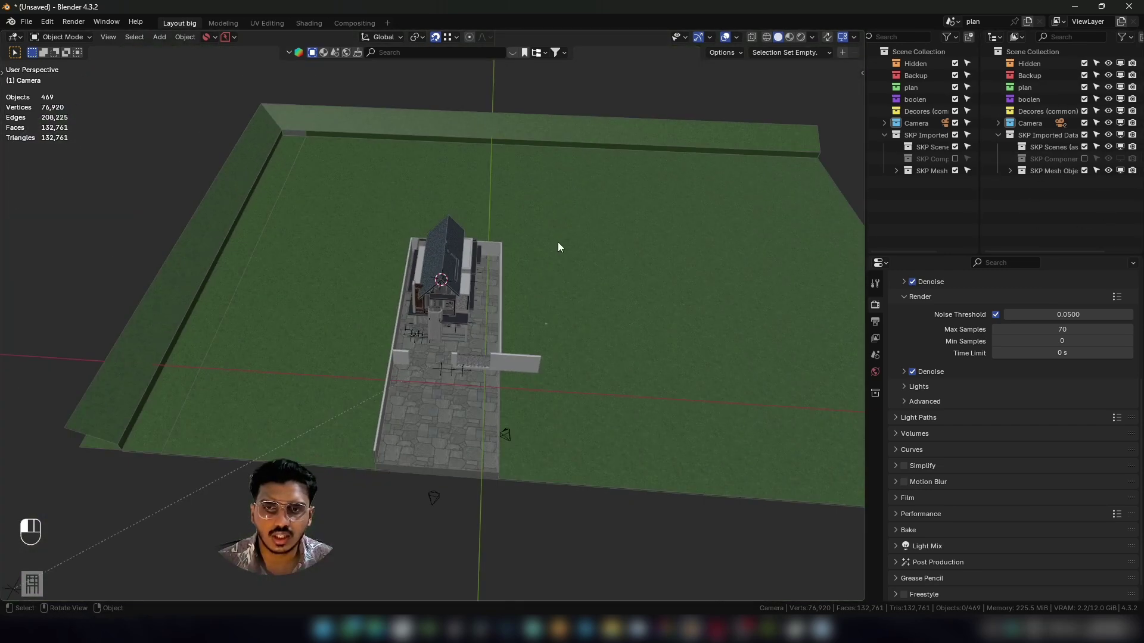
left_click(557, 242)
key("m")
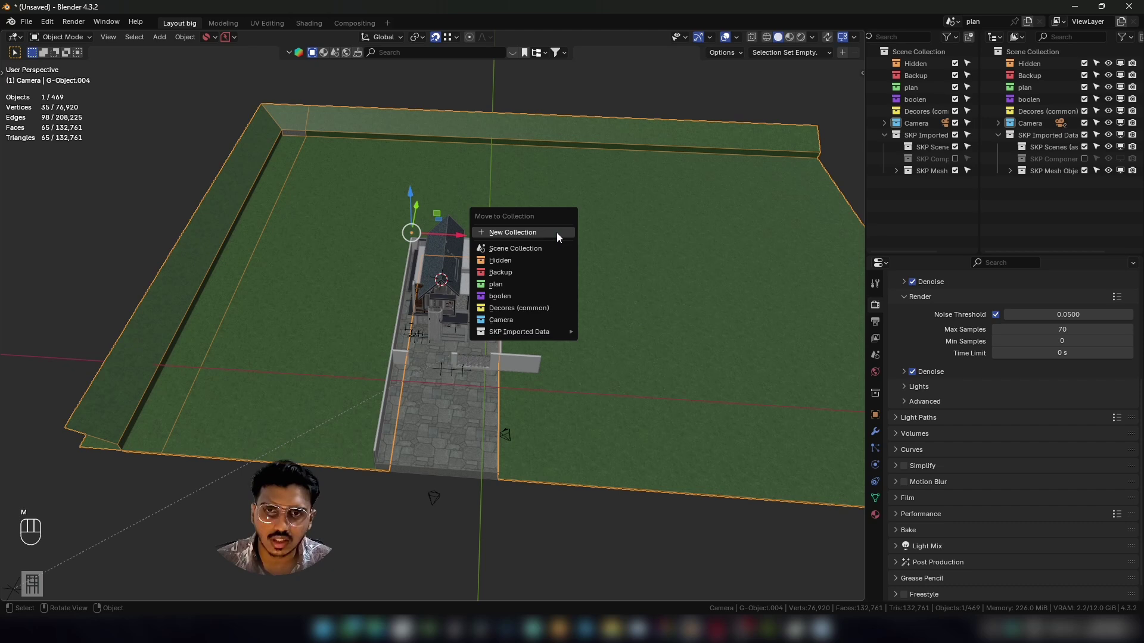
left_click(516, 233)
type("lan")
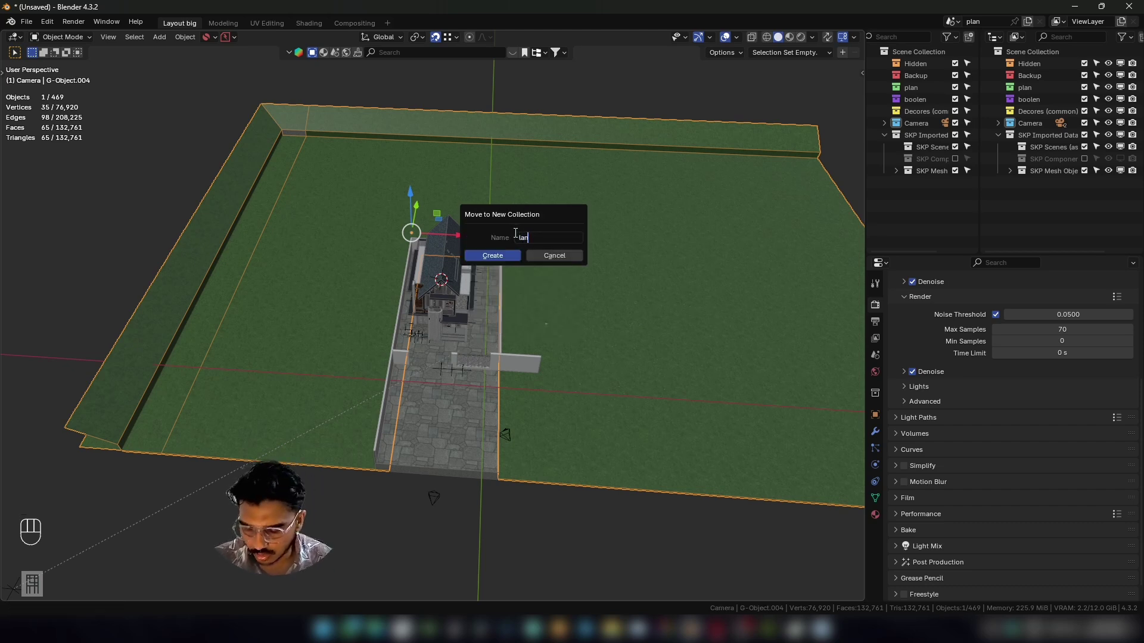
type("dscape")
key("Return")
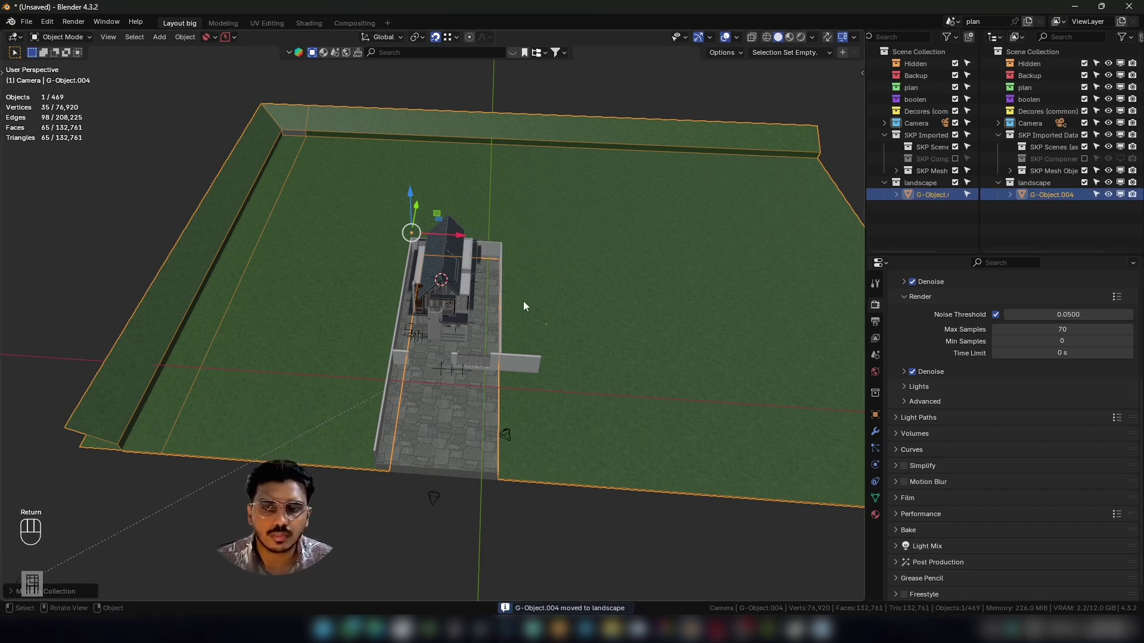
Exclude the landscape collection and delete the stray scattered geometry beside the house plot.
left_click(956, 182)
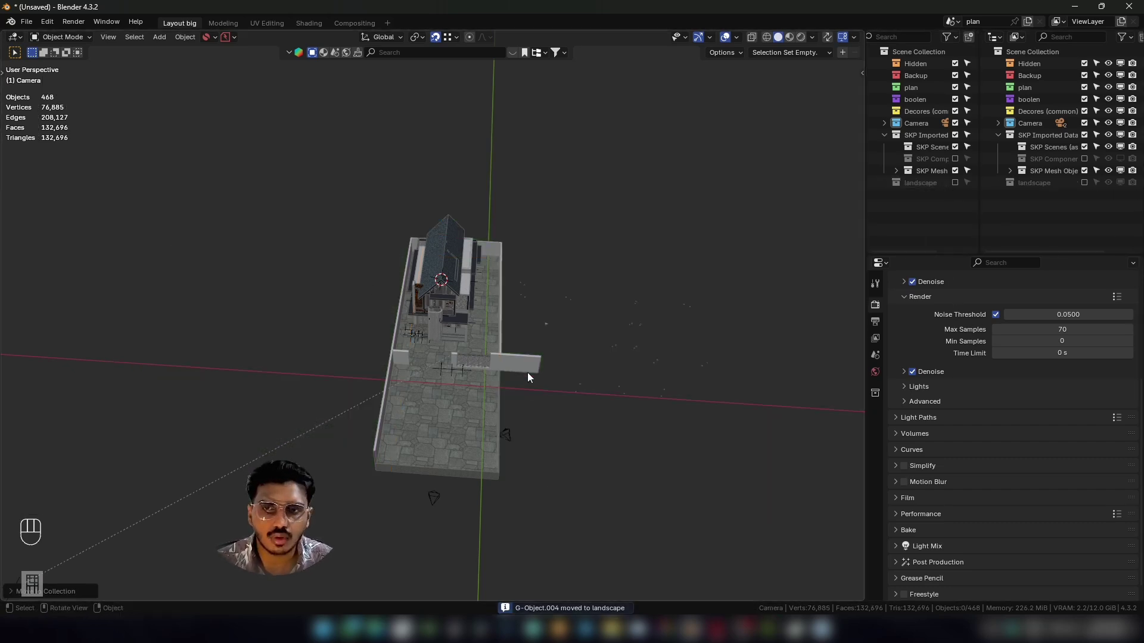
middle_click_drag(527, 373, 464, 314)
left_click_drag(457, 207, 846, 532)
scroll(631, 441, "down", 4)
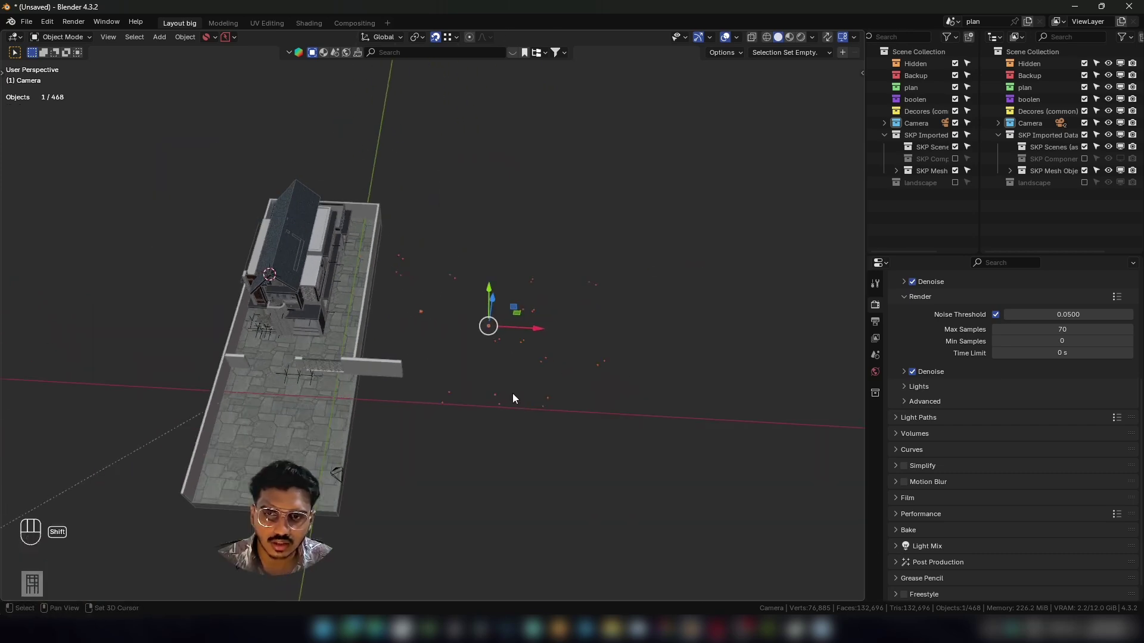
middle_click_drag(512, 393, 487, 395)
key("Delete")
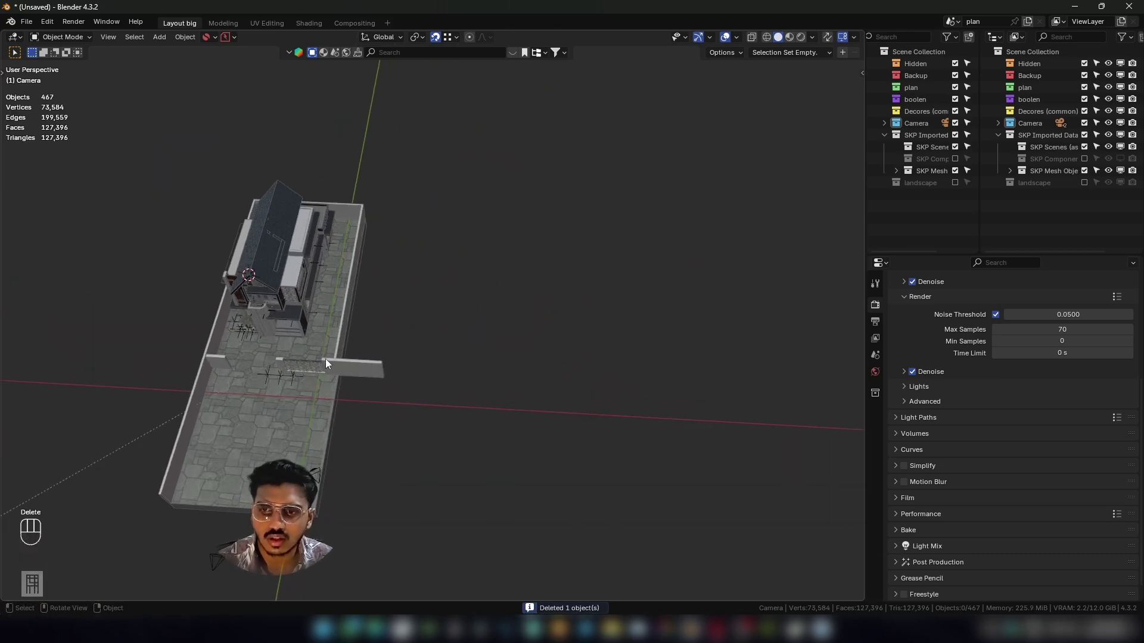
Include the landscape collection in the view layer again and deselect all objects.
middle_click_drag(325, 359, 489, 295)
scroll(407, 363, "up", 4)
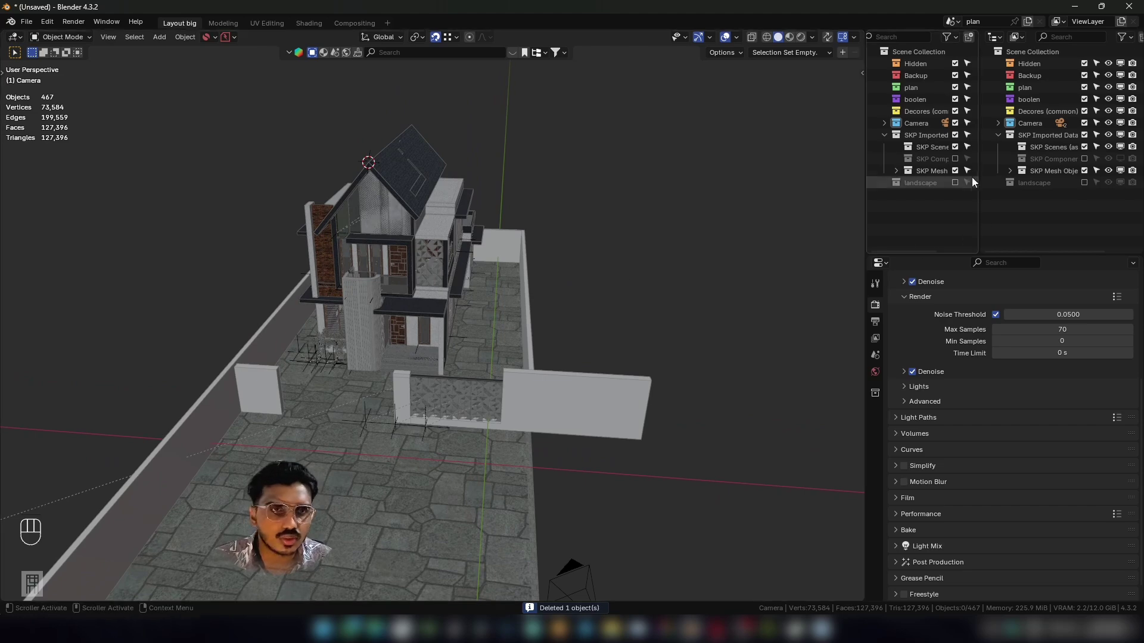
left_click(955, 183)
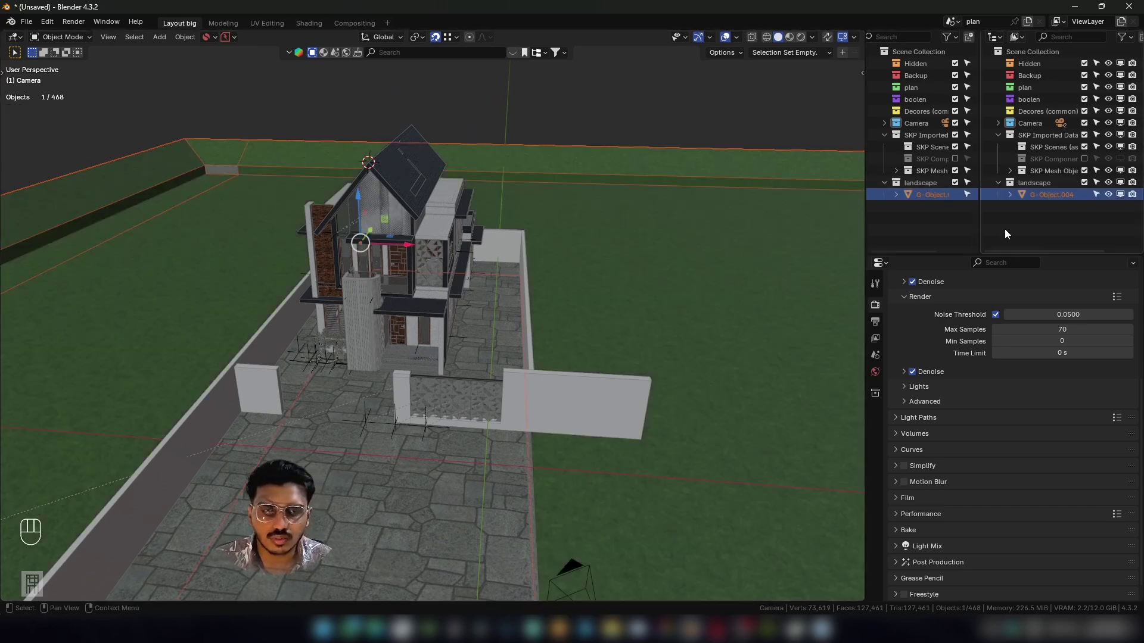
scroll(469, 281, "down", 5)
key("alt+a")
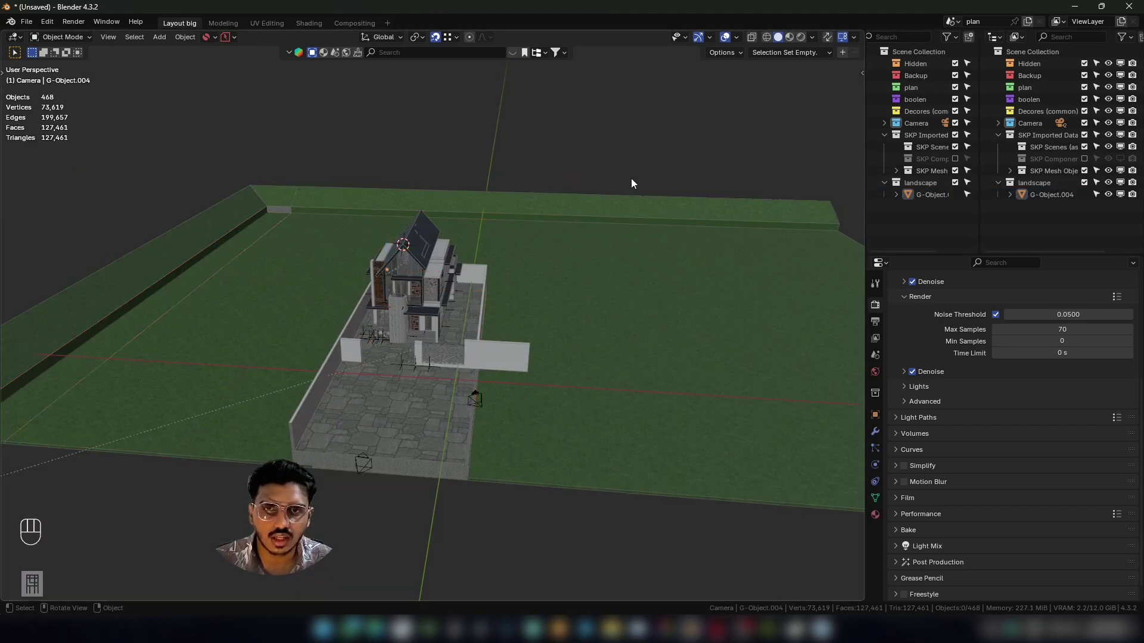
Make the landscape collection unselectable in the viewport and check that the ground object can no longer be picked.
left_click(634, 179)
left_click(635, 174)
left_click(619, 207)
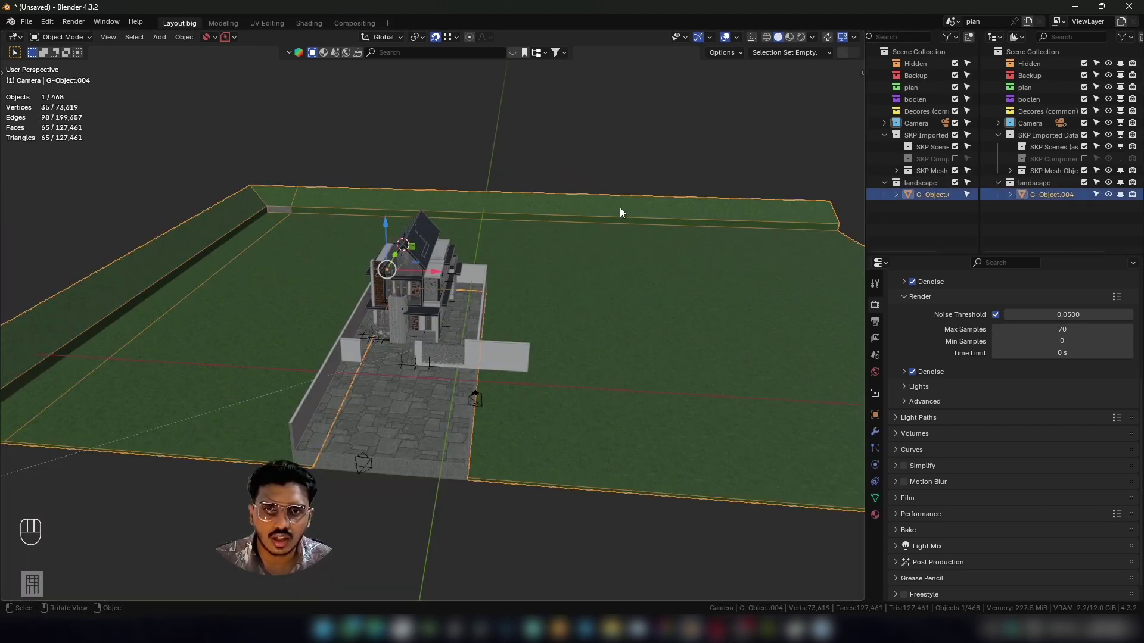
left_click(966, 184)
scroll(526, 261, "up", 3)
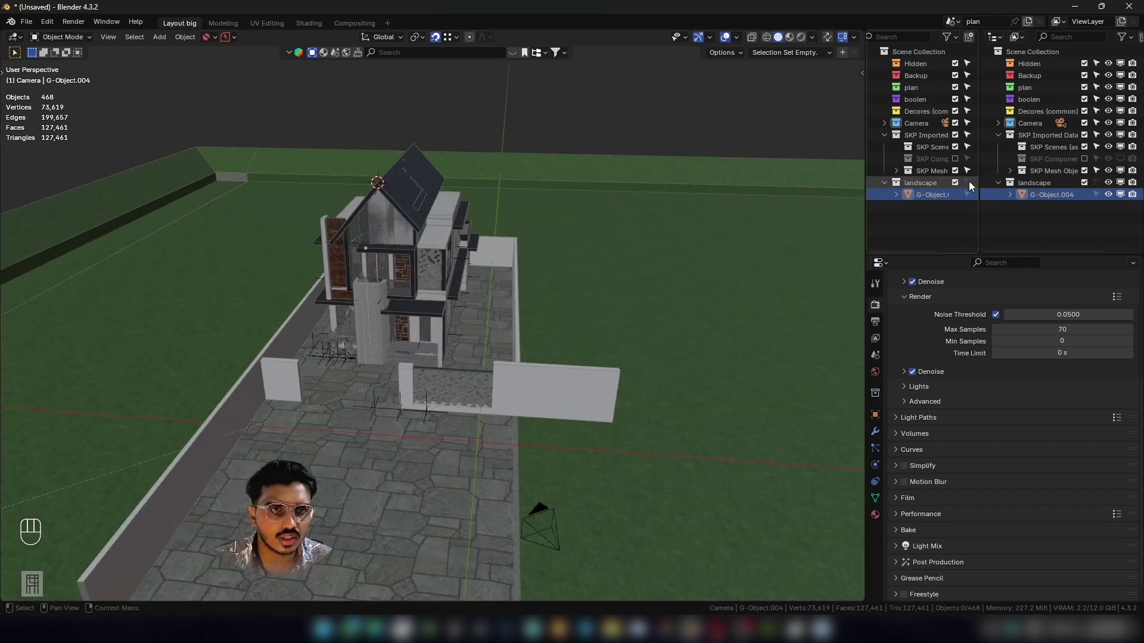
scroll(459, 298, "up", 4)
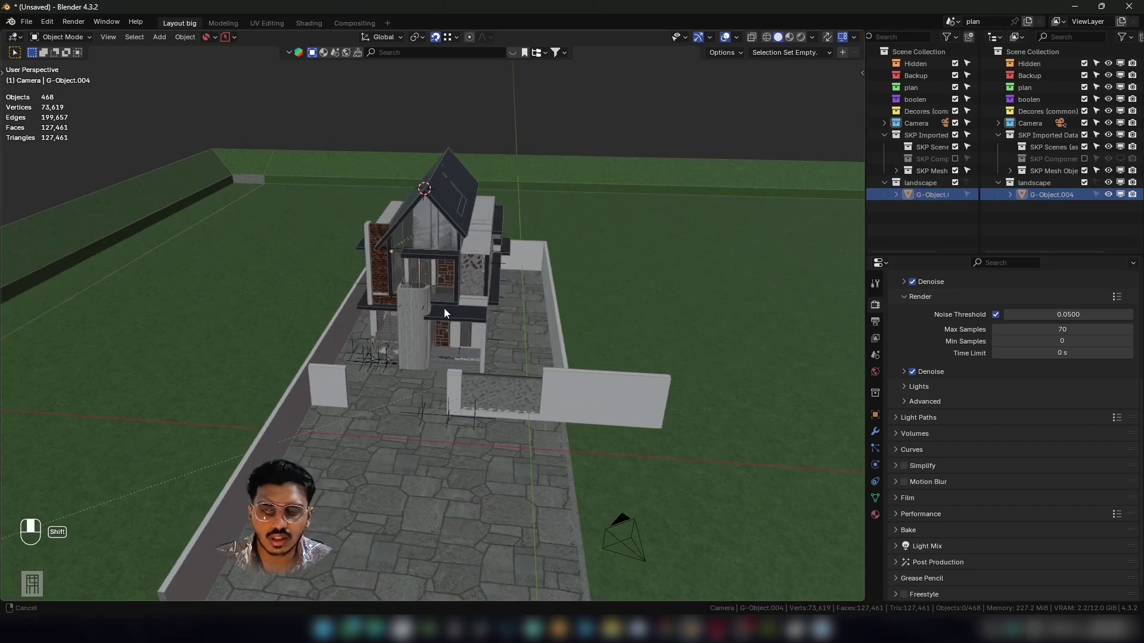
left_click(178, 123)
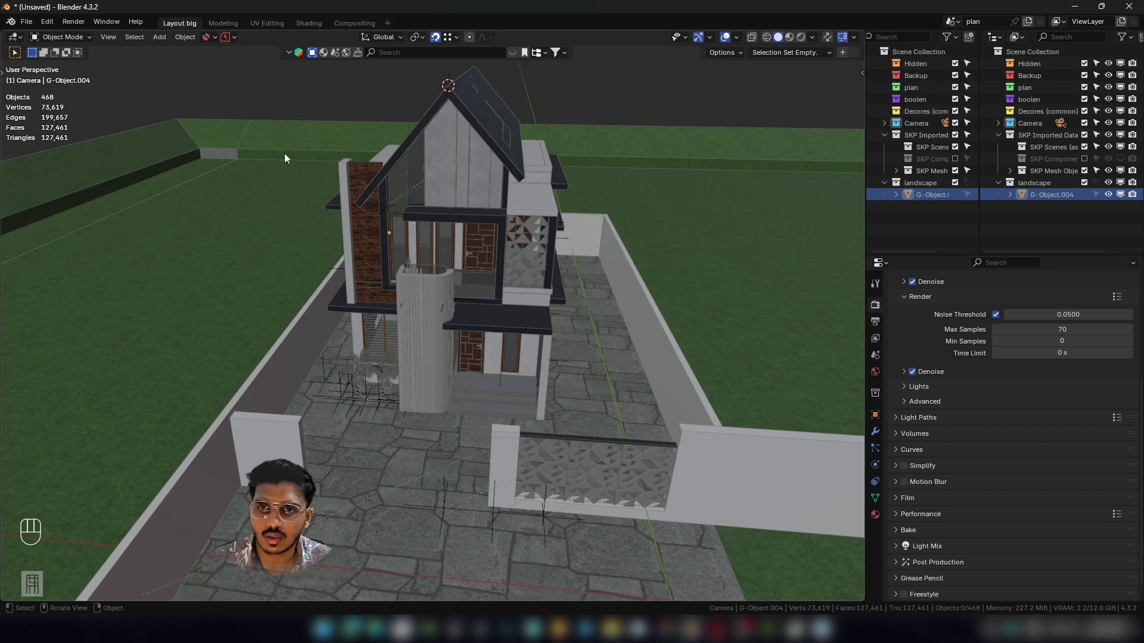
Examine the house's front facade, entrance canopy, balcony and boundary walls from several angles.
scroll(638, 363, "down", 5)
left_click(555, 388)
scroll(517, 395, "up", 4)
left_click(346, 295)
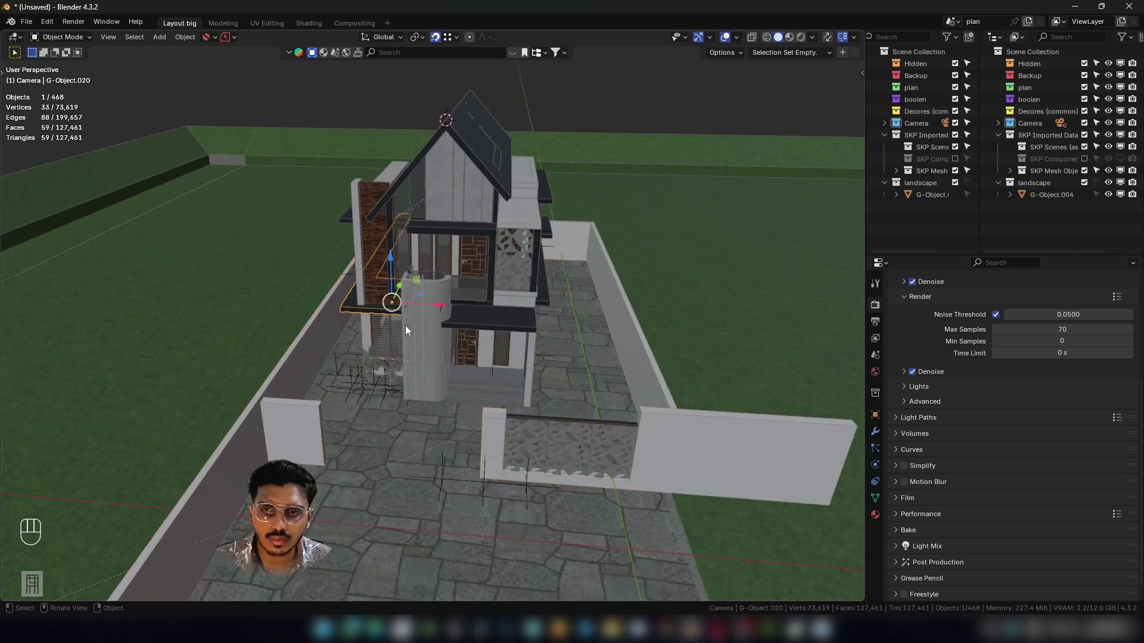
middle_click_drag(416, 375, 416, 348)
left_click(291, 277)
scroll(506, 387, "up", 4)
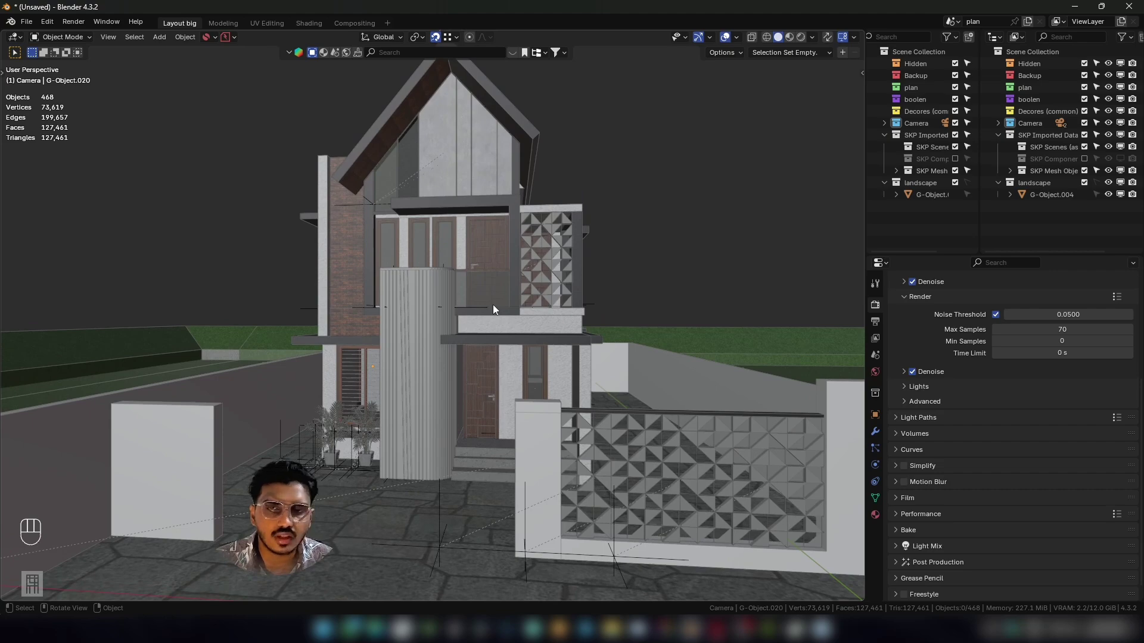
scroll(442, 312, "down", 3)
middle_click_drag(441, 307, 359, 310)
scroll(402, 346, "up", 3)
scroll(358, 310, "down", 2)
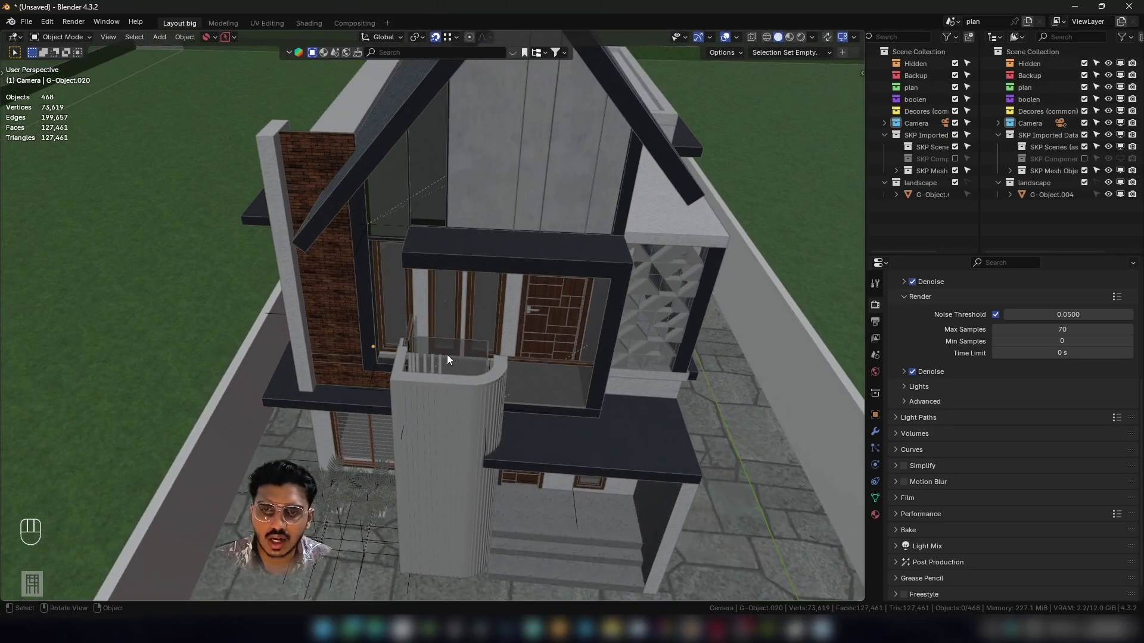
scroll(446, 354, "down", 2)
middle_click_drag(520, 355, 530, 328)
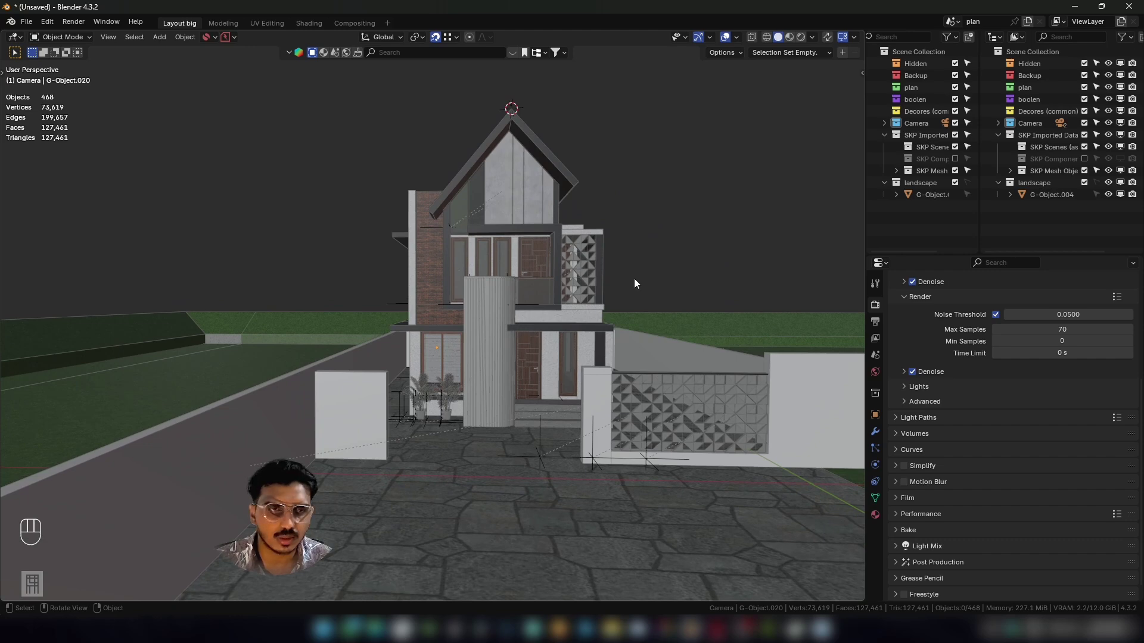
mouse_move(442, 267)
middle_mouse_down()
mouse_move(535, 273)
mouse_move(457, 278)
middle_mouse_up()
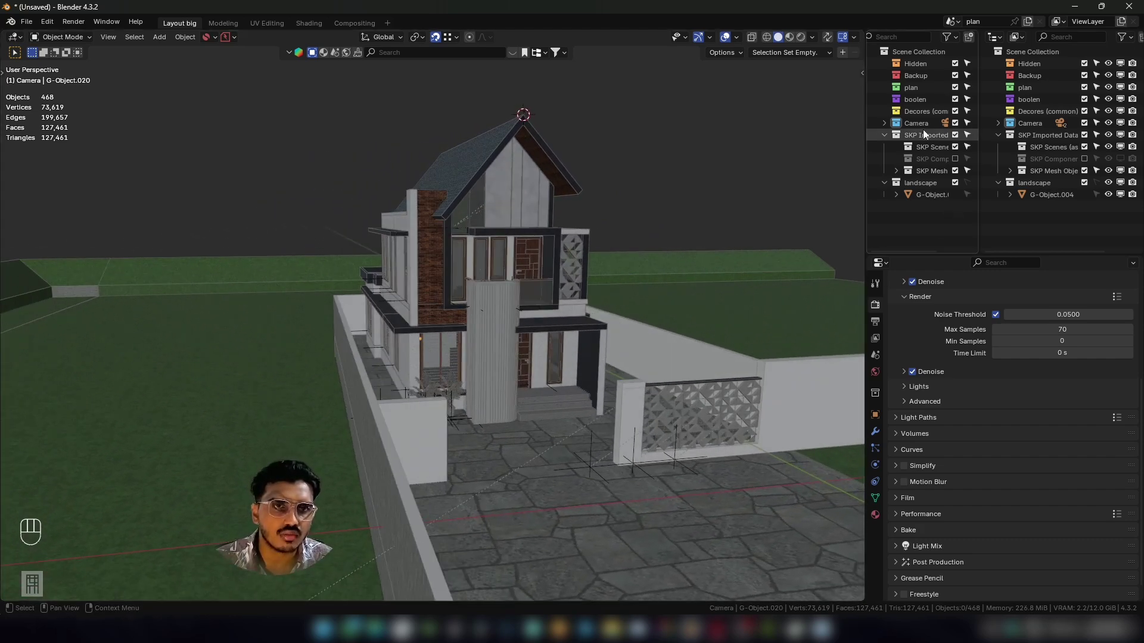
Collapse the landscape collection and list the objects inside the SKP Mesh Objects collection.
left_click(884, 135)
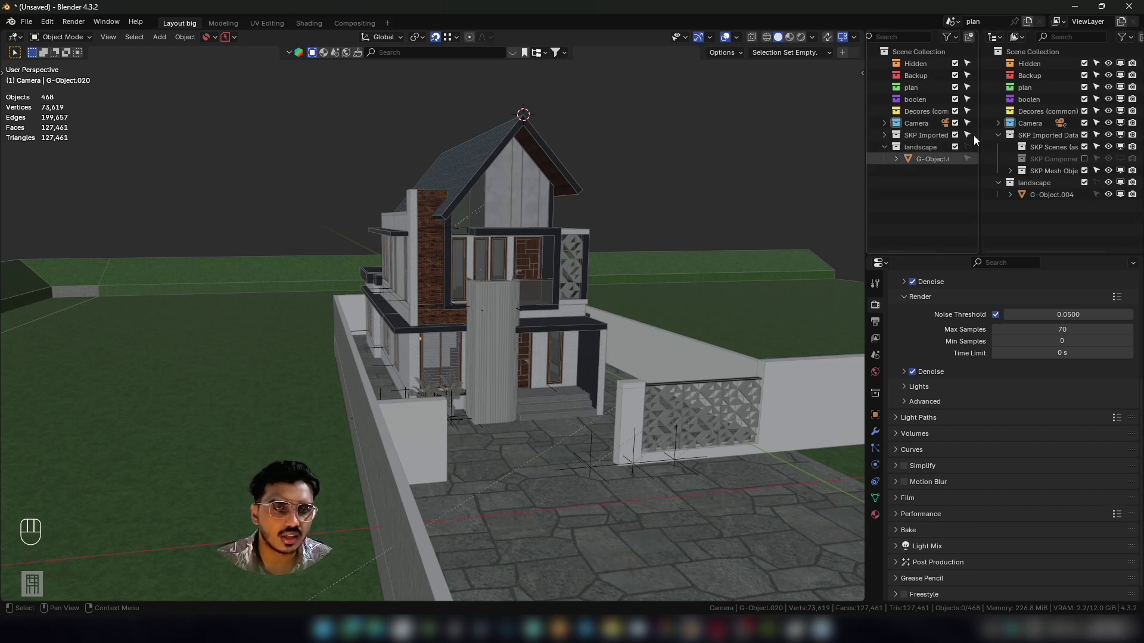
left_click(884, 147)
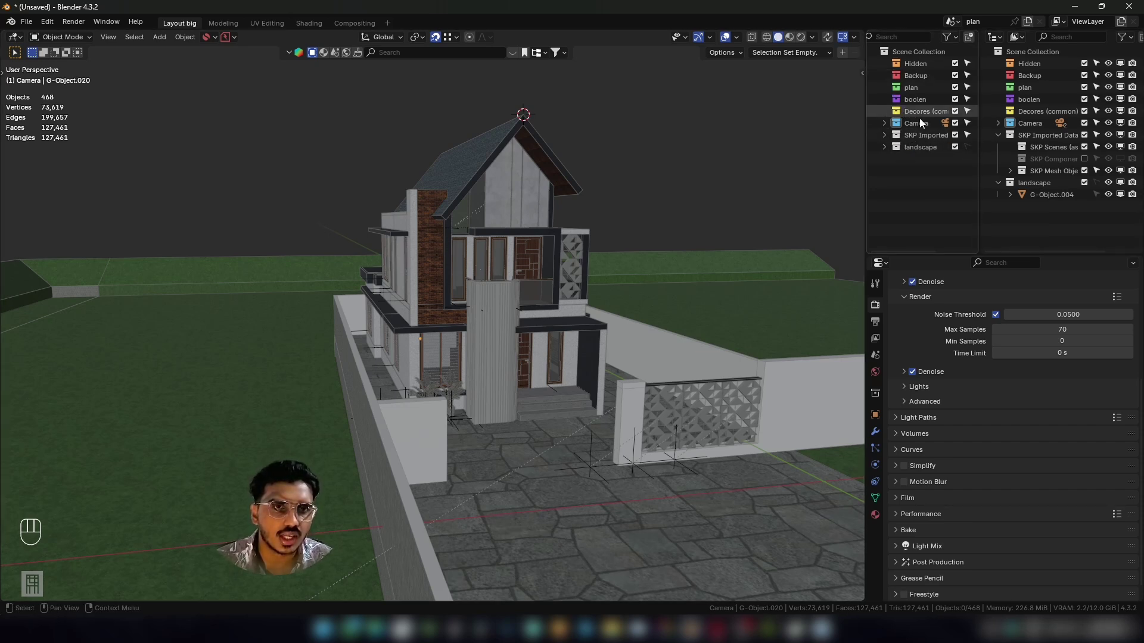
left_click(884, 135)
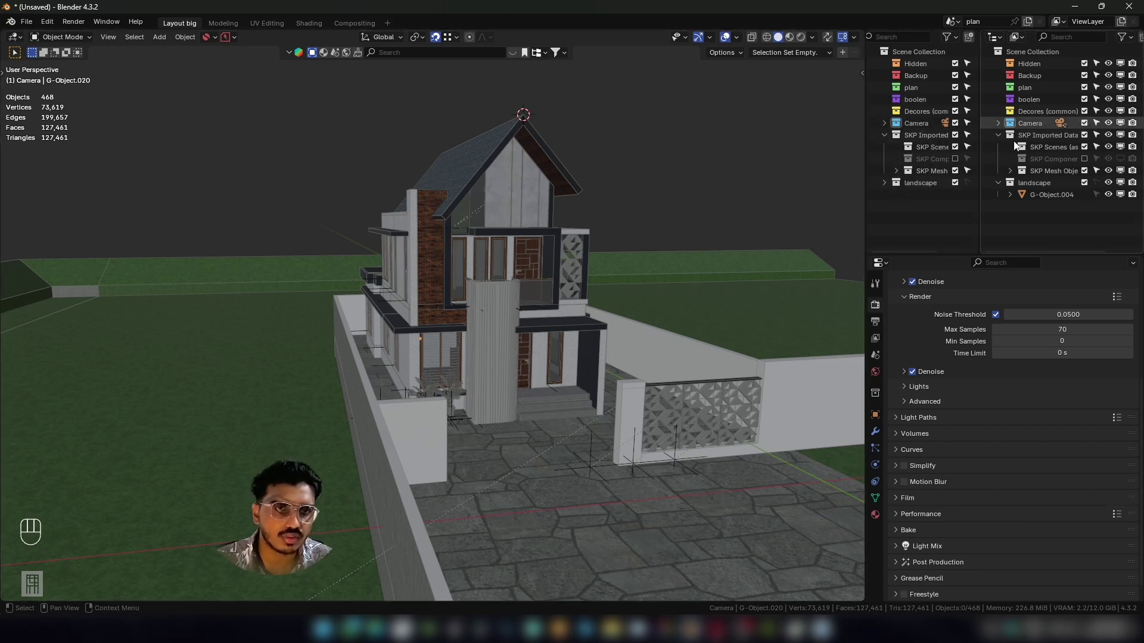
left_click(896, 170)
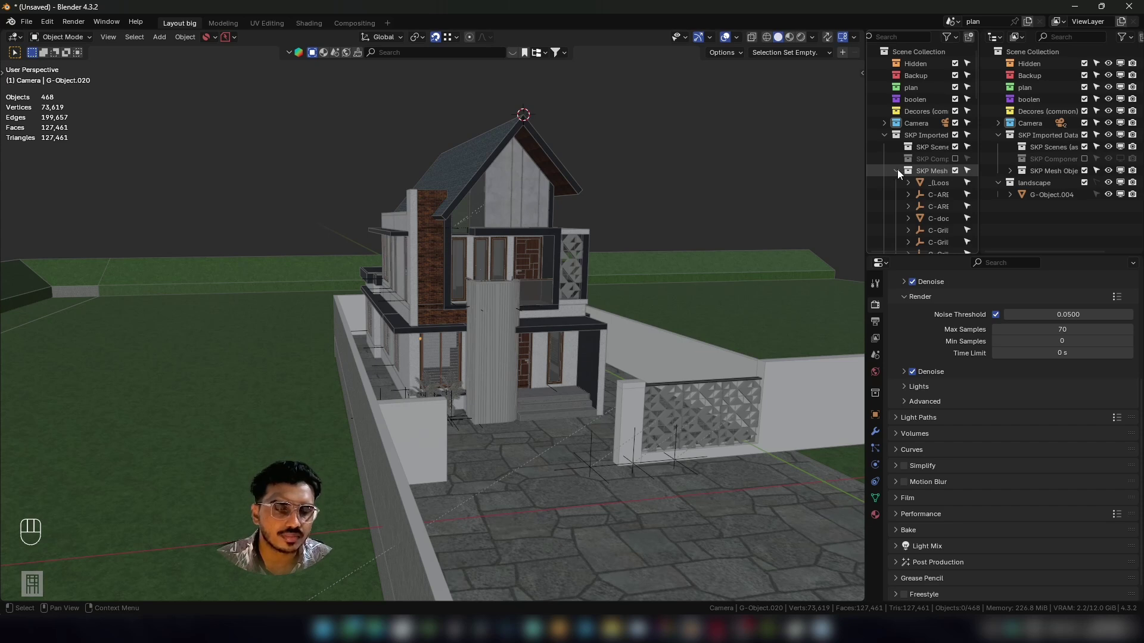
left_click_drag(940, 230, 915, 199)
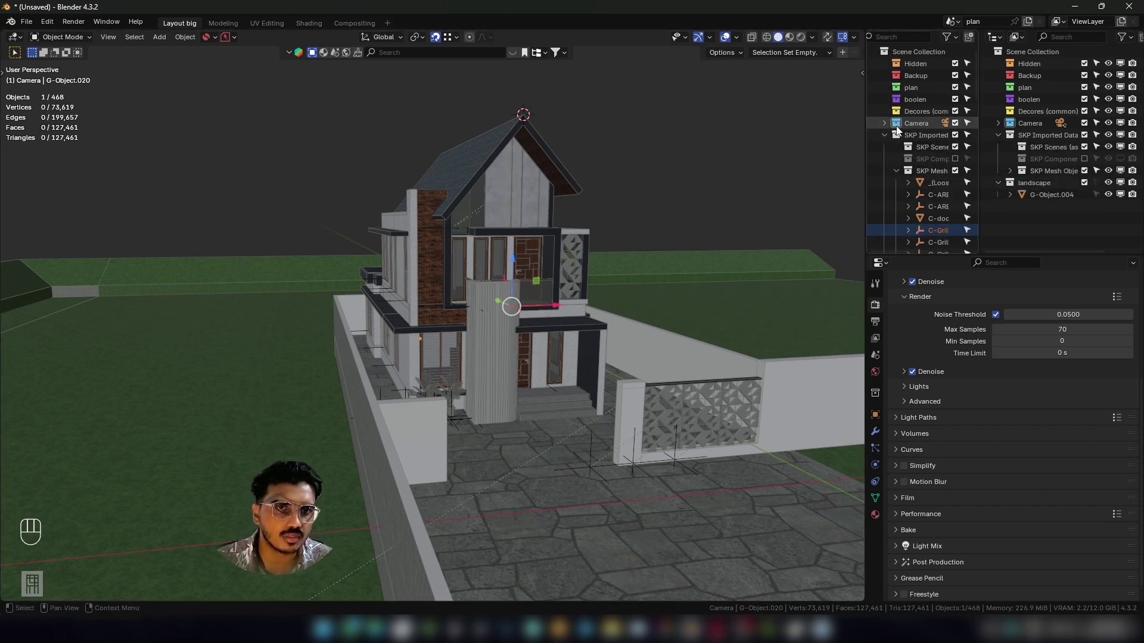
Locate the tiny stray C-door.stl object on the paving near the potted plants and delete it.
left_click(921, 219)
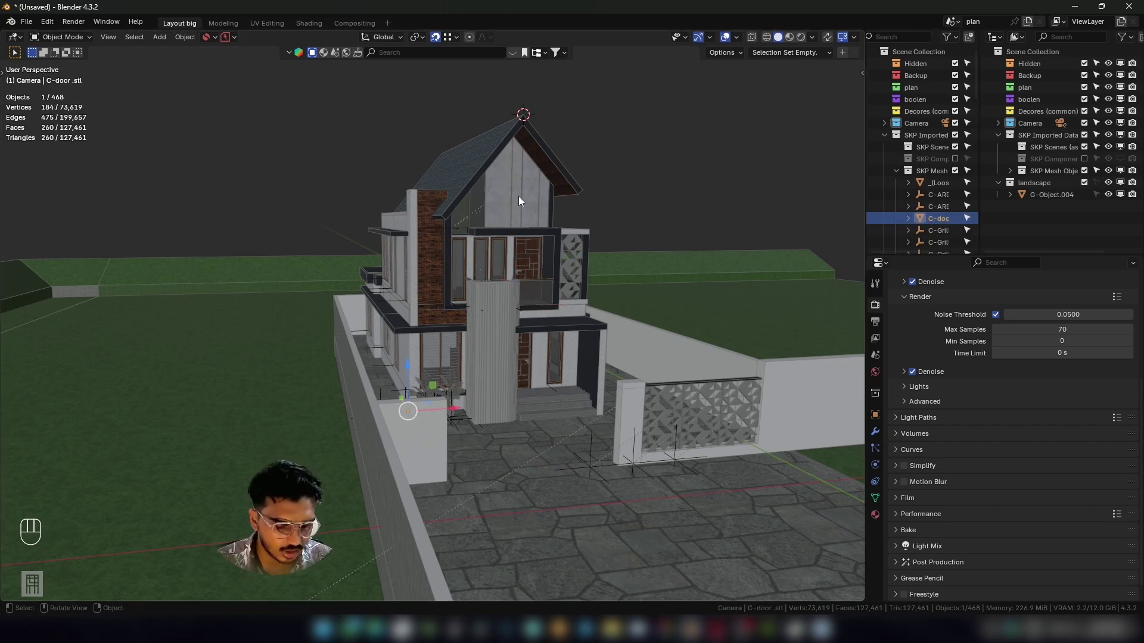
key("KP_Decimal")
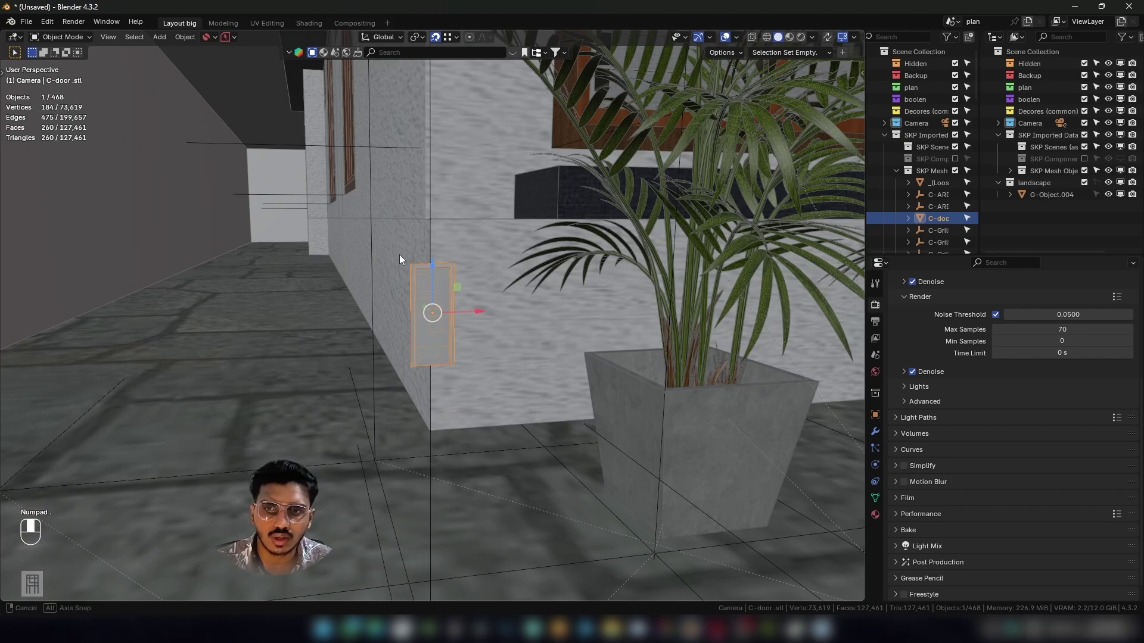
key("KP_Decimal")
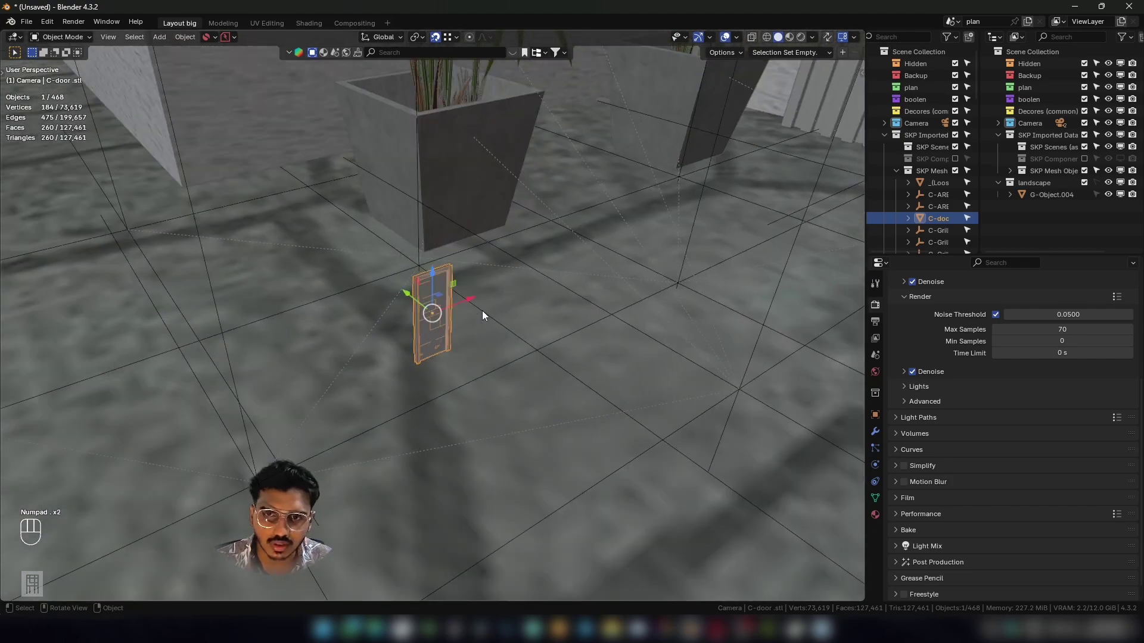
middle_click_drag(481, 309, 461, 396)
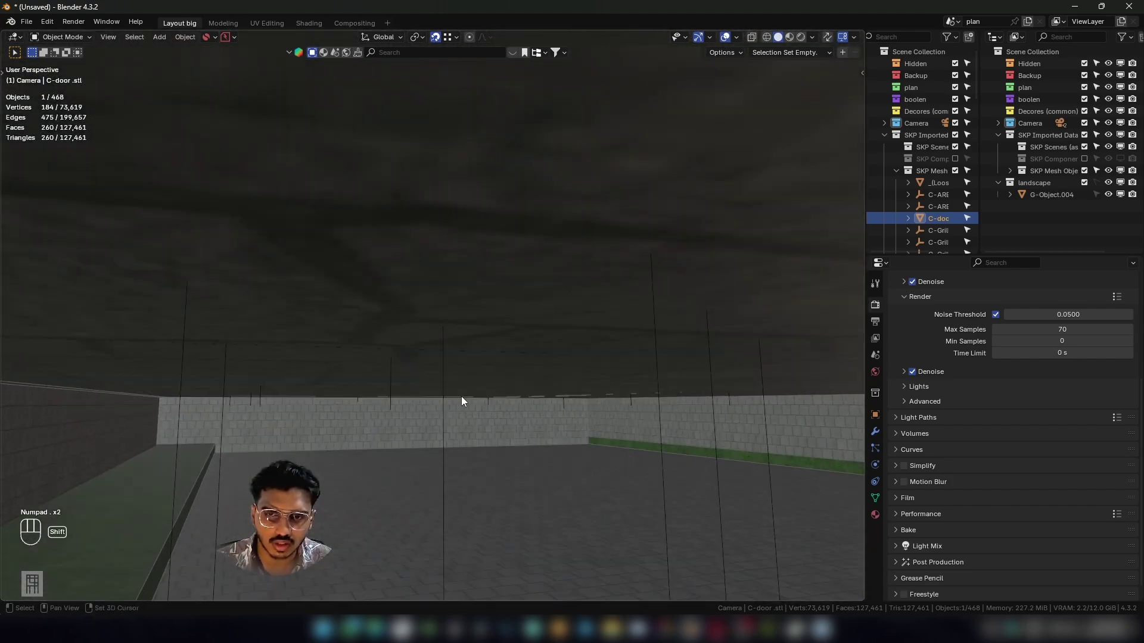
key("KP_Decimal")
scroll(460, 338, "down", 10)
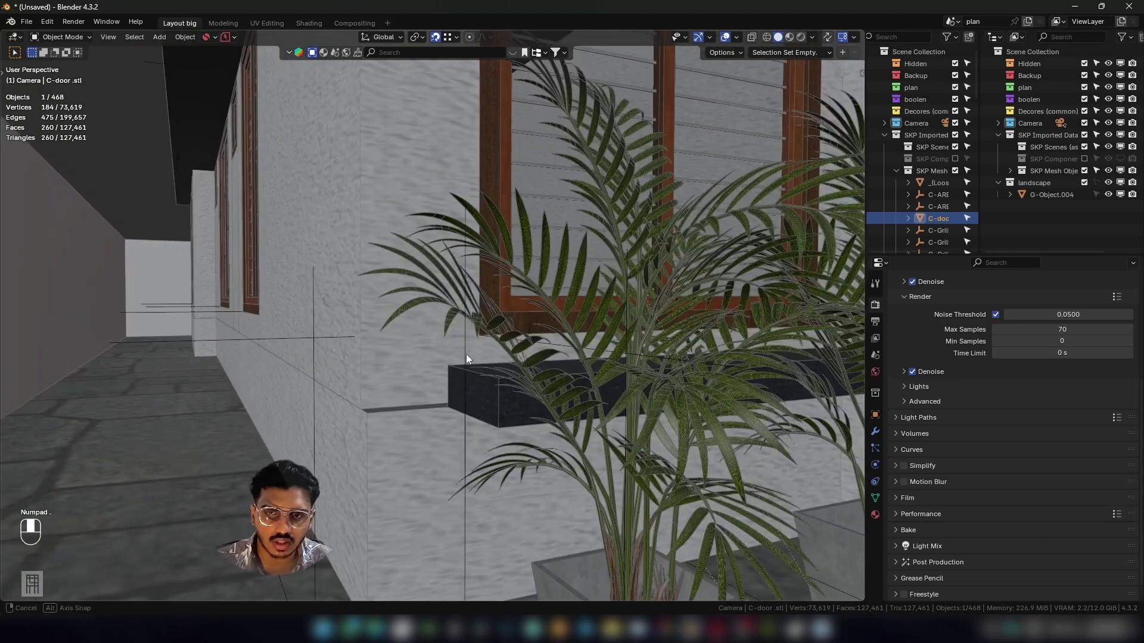
middle_click_drag(451, 351, 414, 313)
key("KP_Decimal")
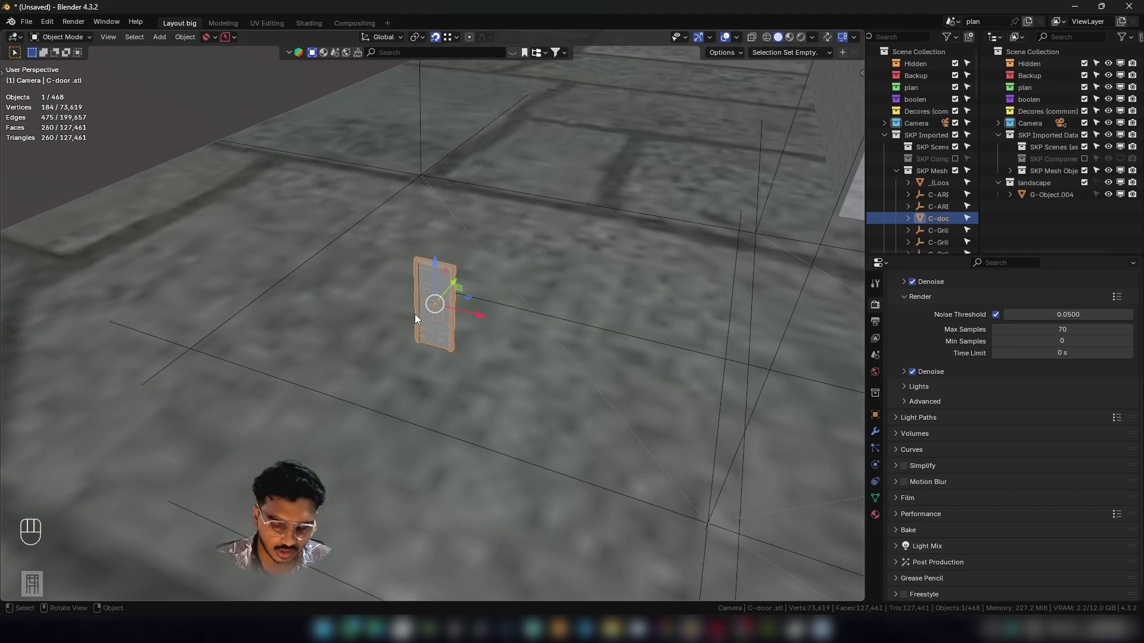
scroll(389, 368, "up", 5)
scroll(390, 368, "down", 10)
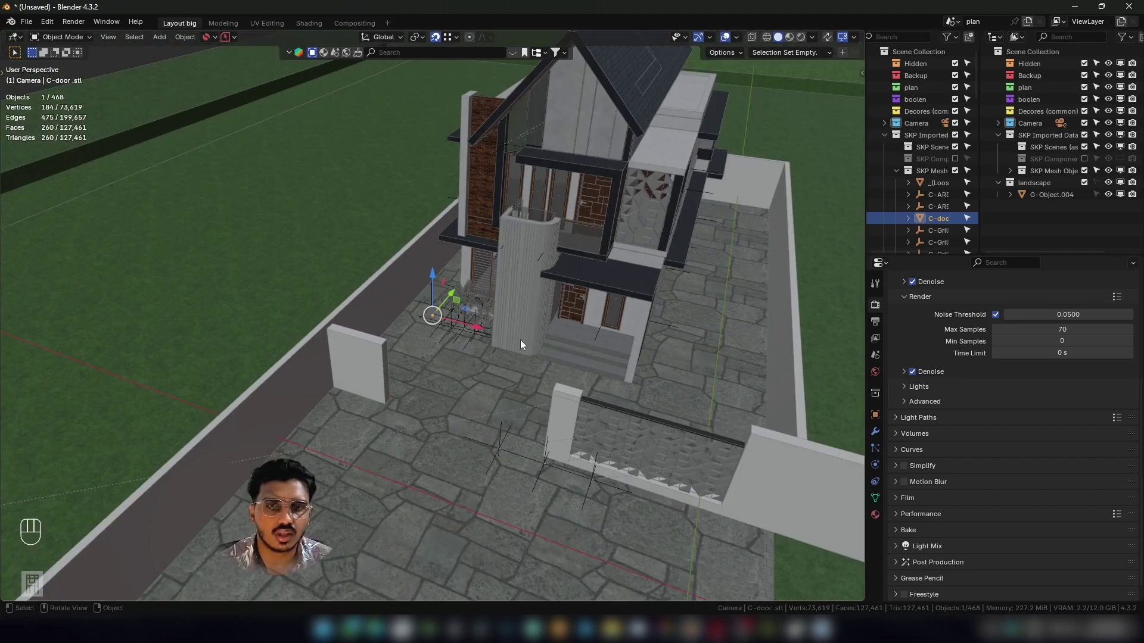
scroll(652, 317, "up", 4)
scroll(412, 315, "up", 8)
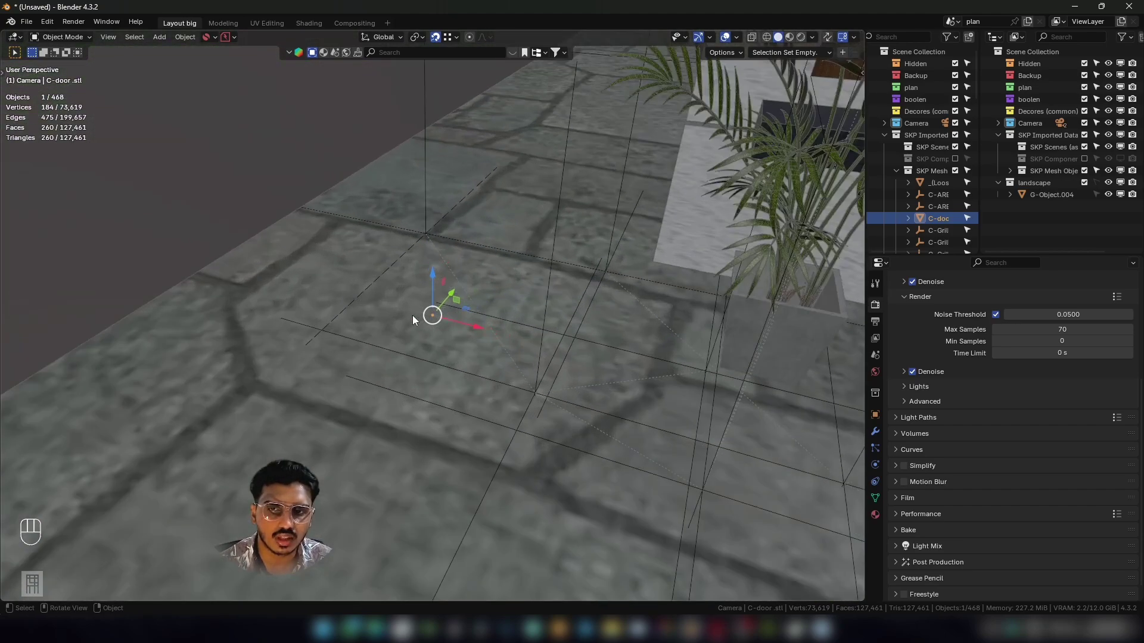
scroll(437, 304, "down", 4)
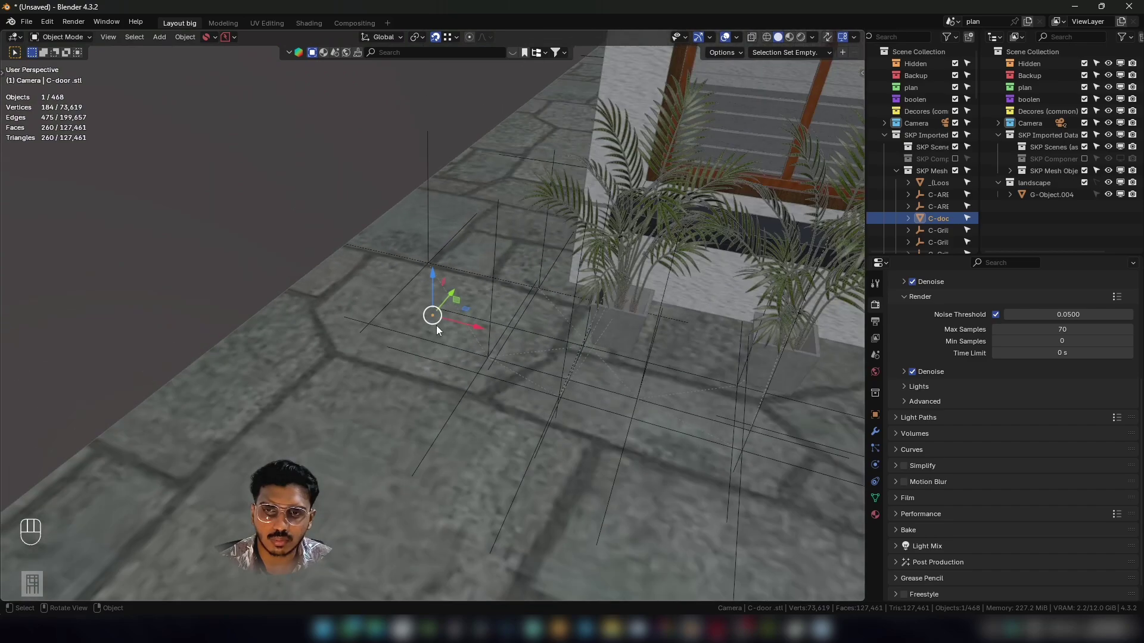
scroll(432, 316, "up", 6)
scroll(431, 316, "down", 4)
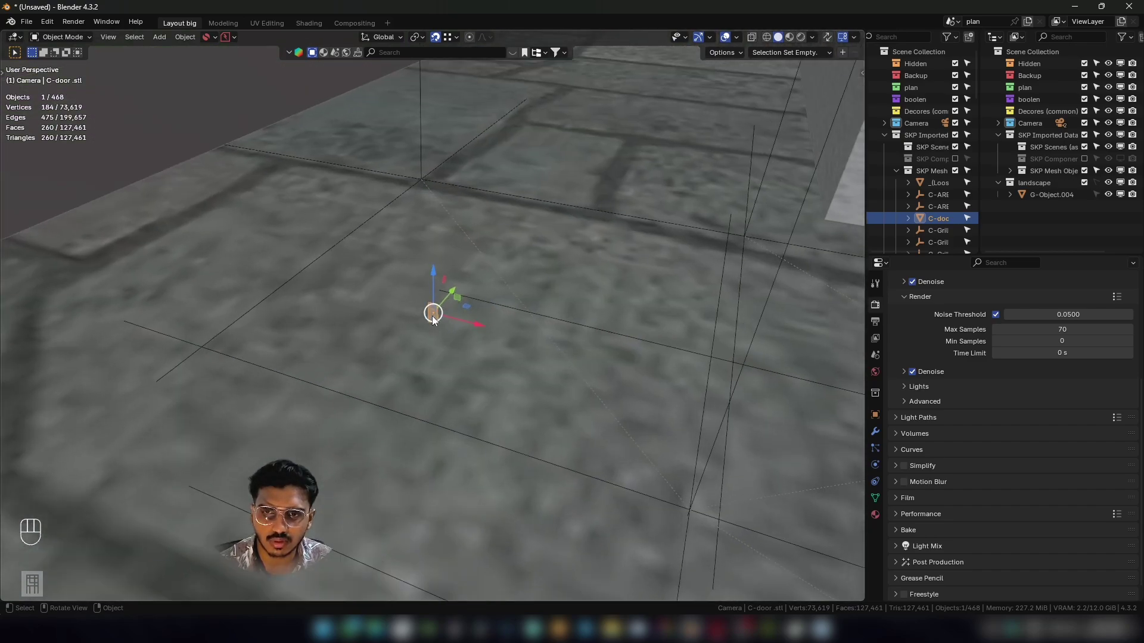
key("Delete")
scroll(424, 333, "down", 2)
scroll(423, 343, "down", 5)
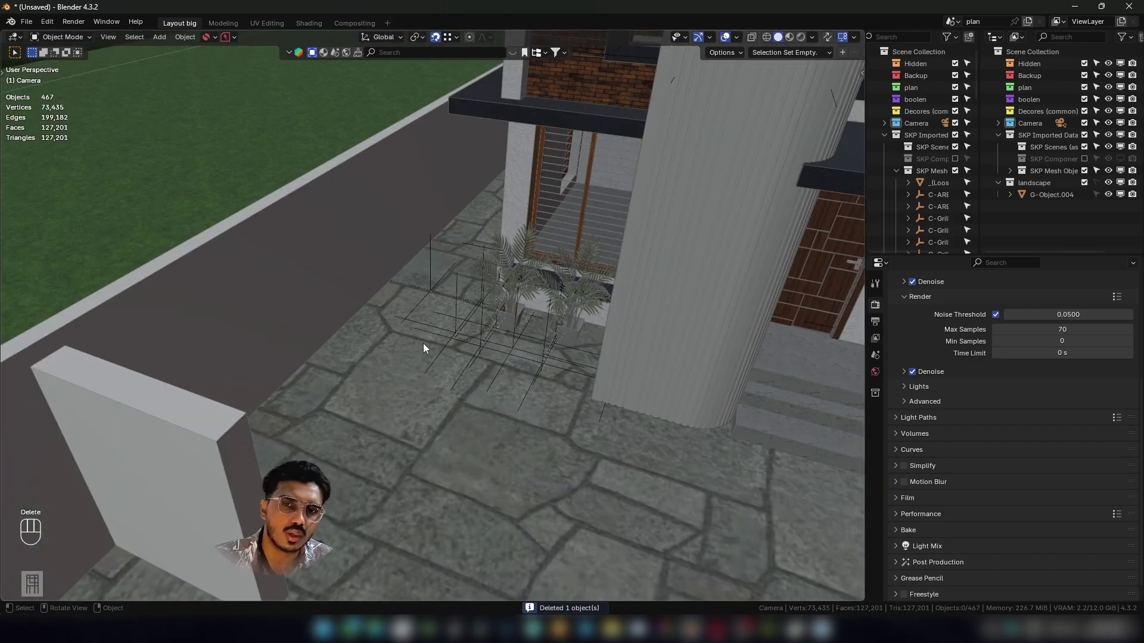
Review the house from the front and side, and collapse the SKP Imported Data collection.
scroll(450, 324, "up", 2)
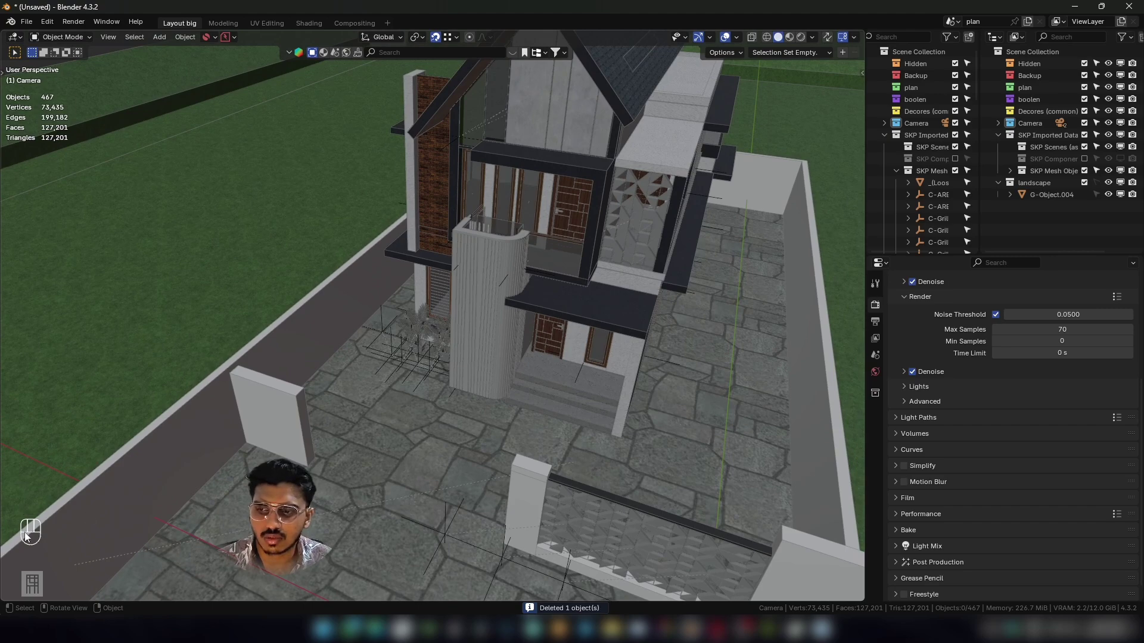
middle_click_drag(366, 434, 506, 341)
scroll(555, 331, "up", 1)
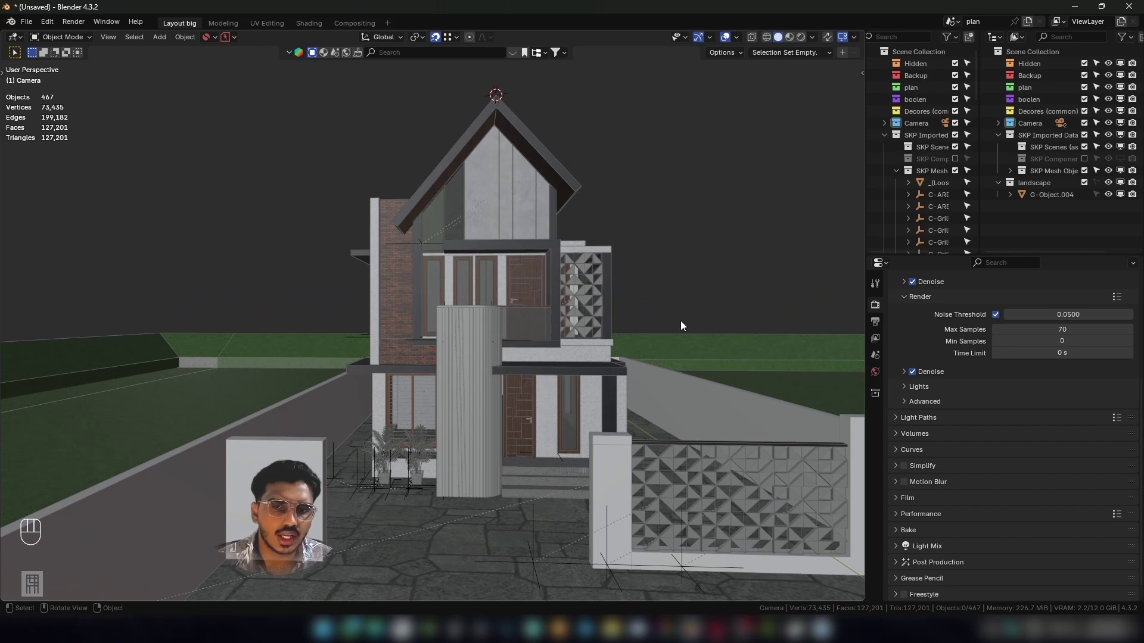
middle_click_drag(604, 441, 502, 362)
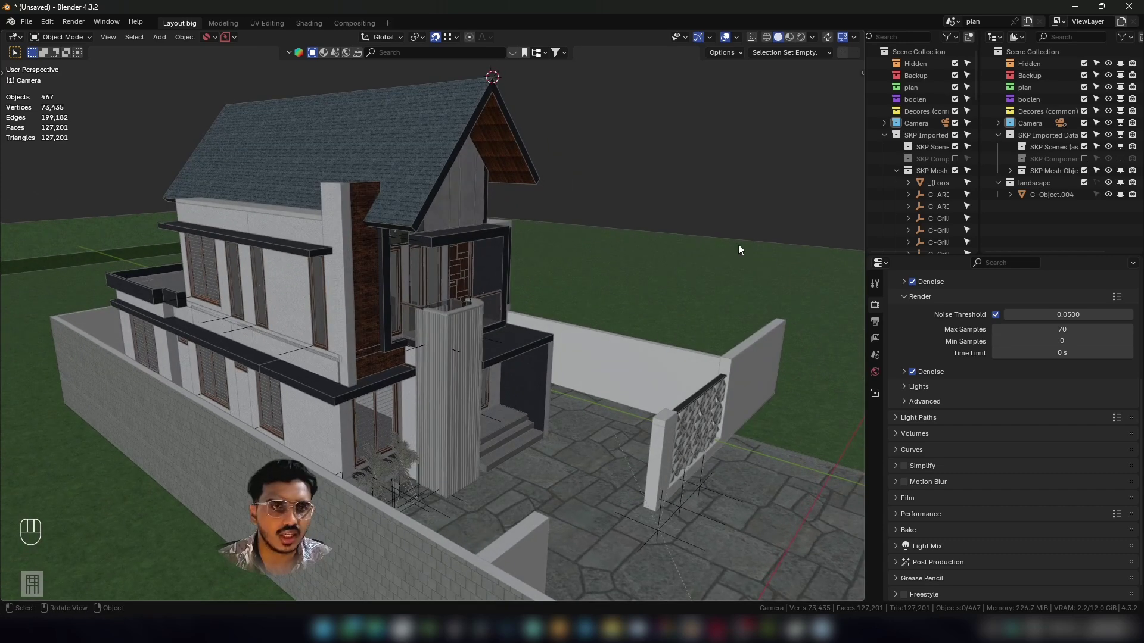
left_click(884, 134)
middle_click_drag(834, 161, 688, 257)
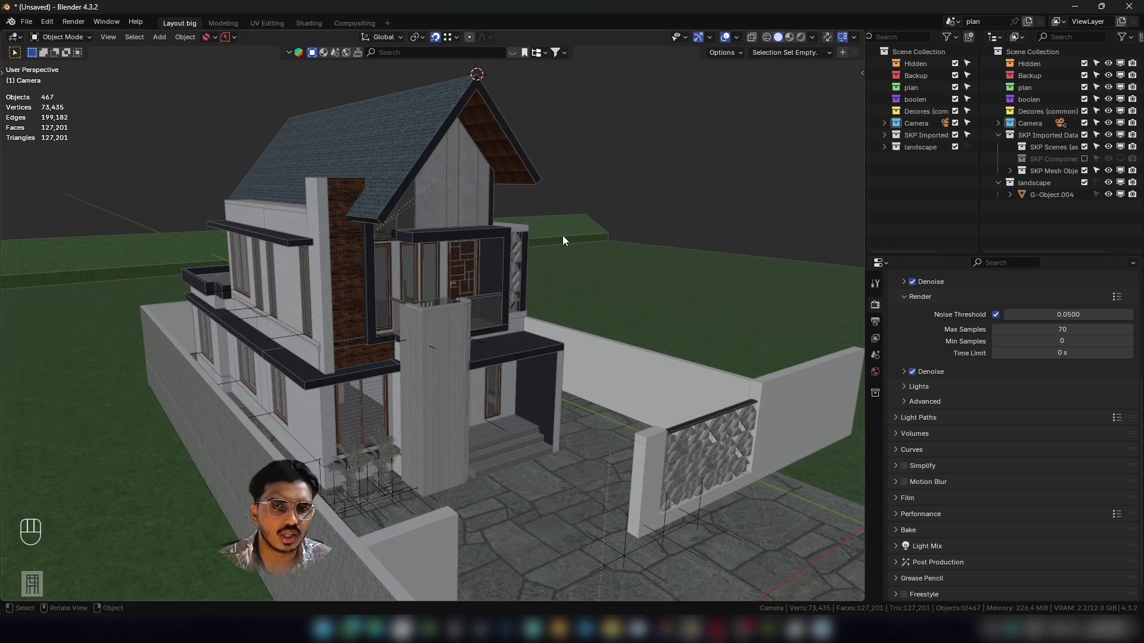
Move the gabled roof object into a new collection named roof and collapse that collection.
middle_click_drag(395, 209, 516, 133)
left_click(469, 116)
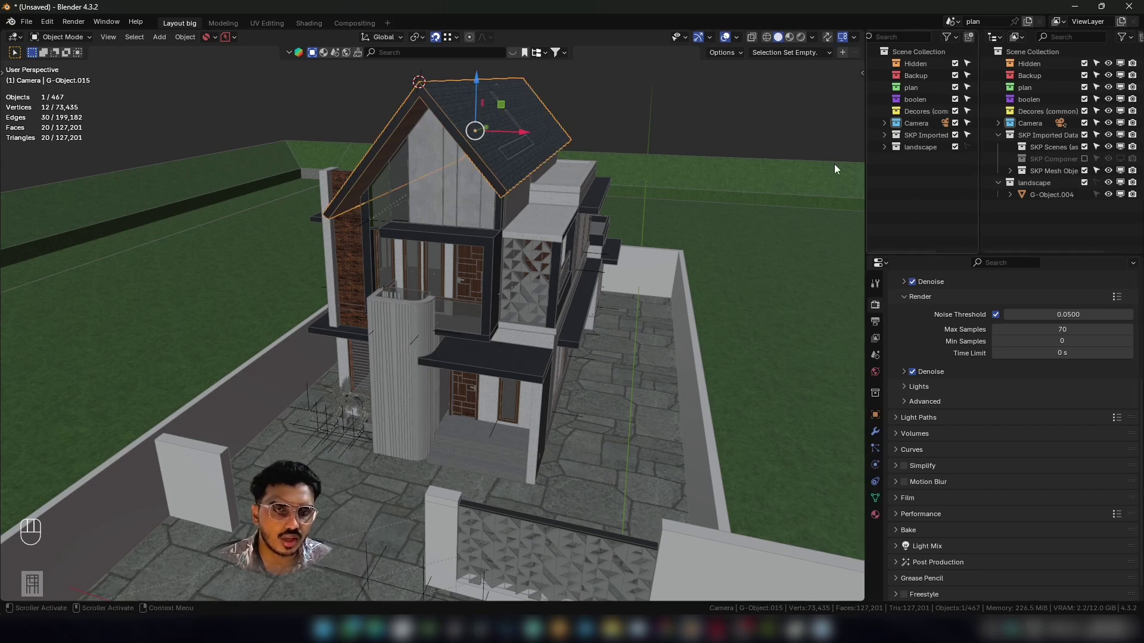
key("m")
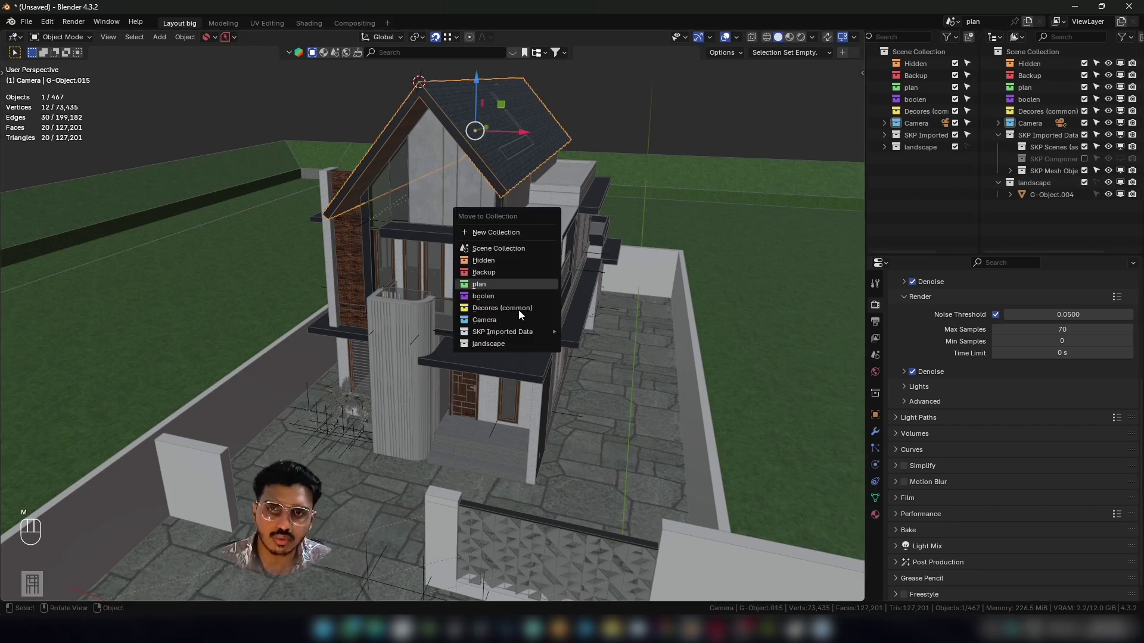
left_click(500, 233)
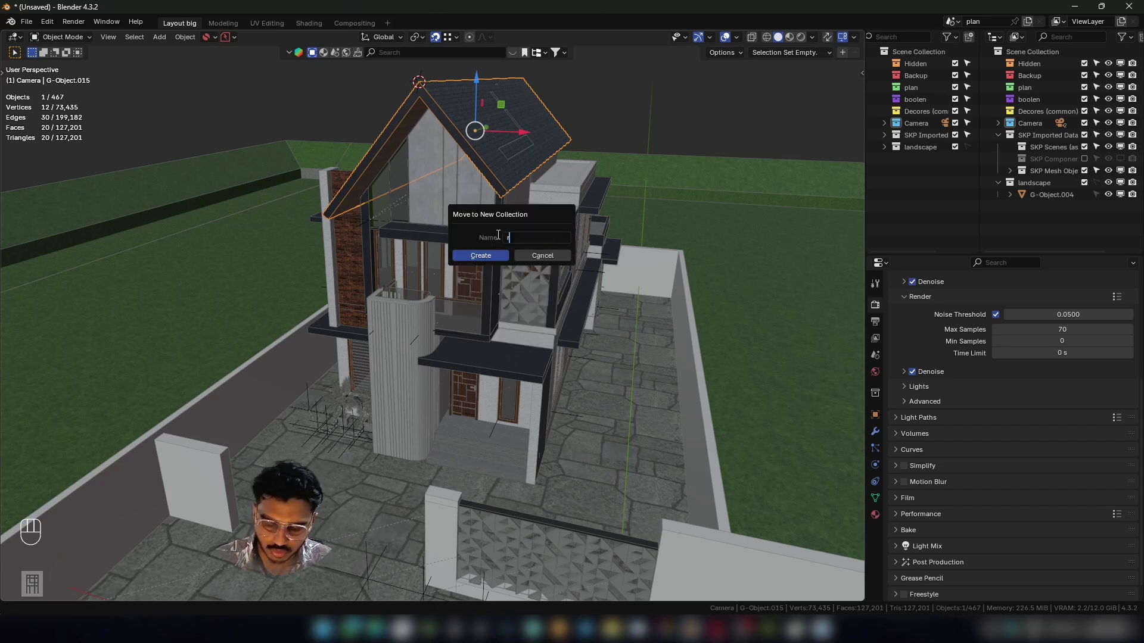
key("Return")
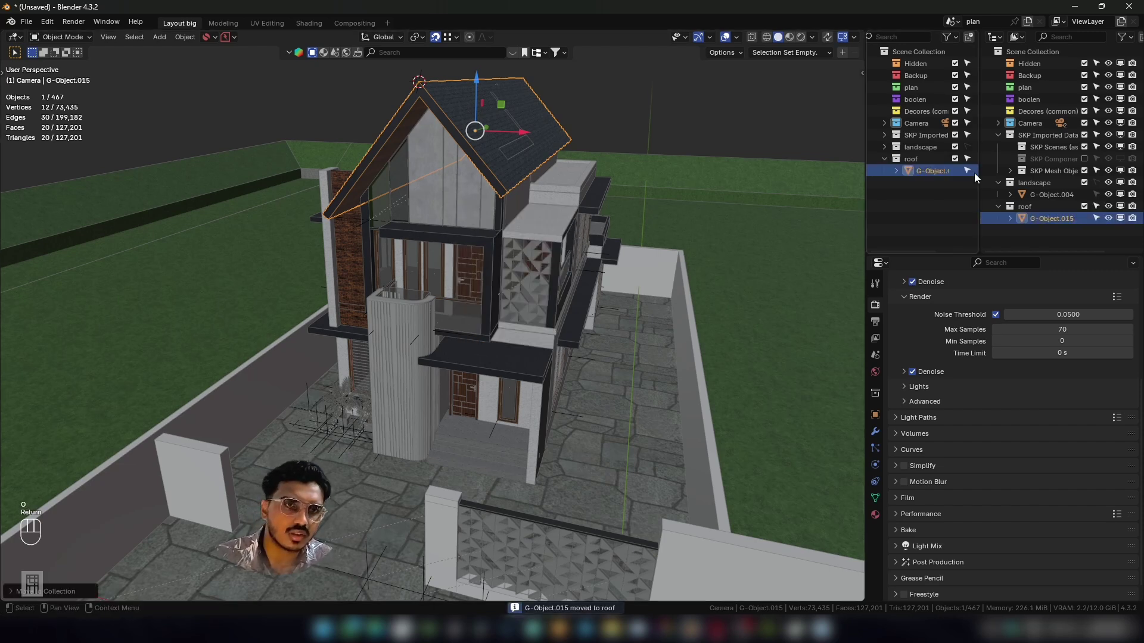
left_click(884, 160)
Apply Limited Dissolve to the whole gabled roof mesh in Edit Mode.
middle_click_drag(613, 198, 523, 210)
key("Tab")
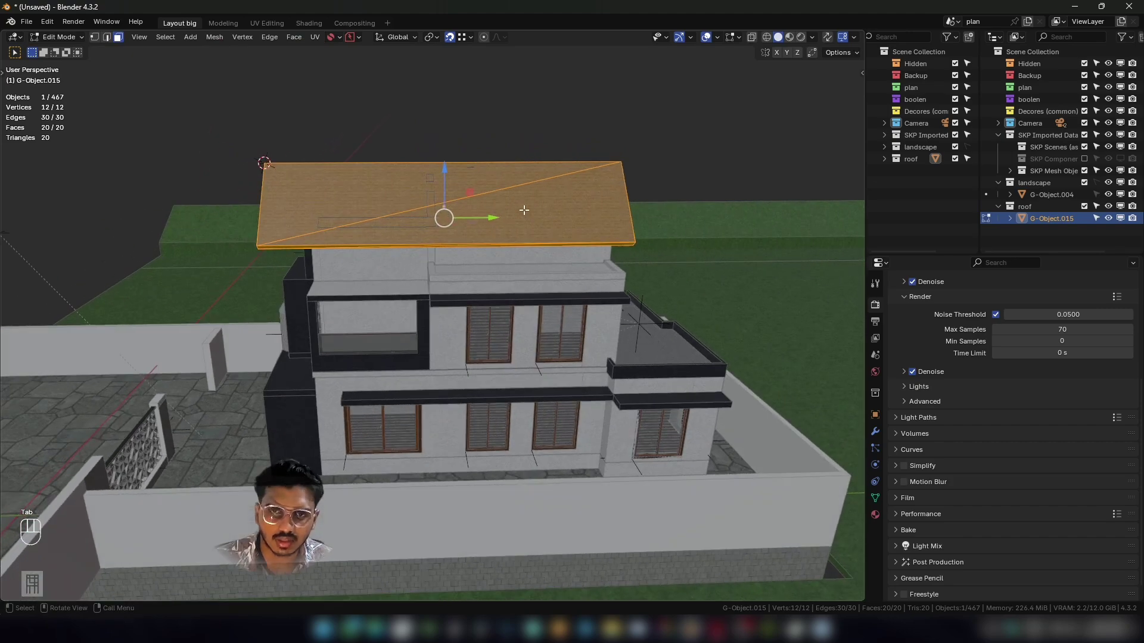
key("q")
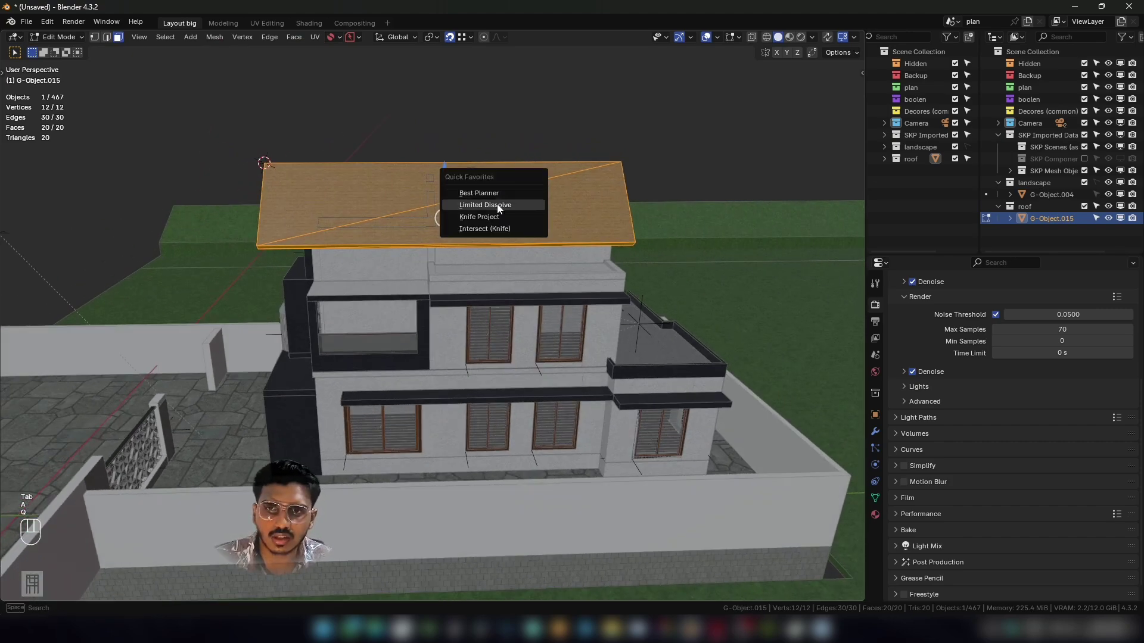
left_click(500, 204)
middle_click_drag(501, 204, 473, 184)
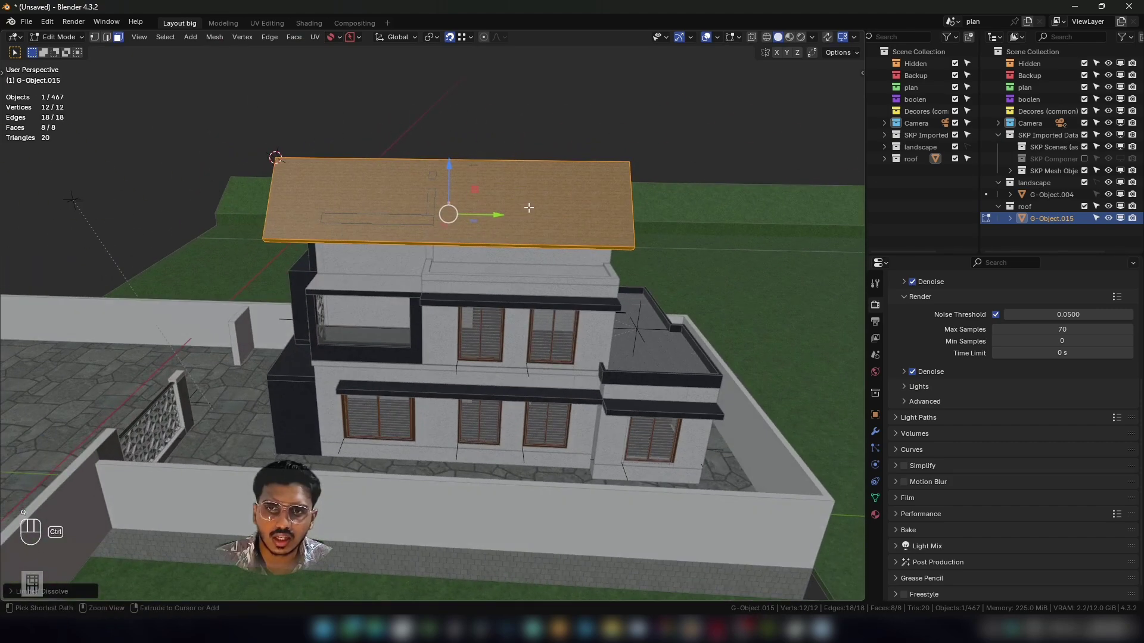
key("ctrl+z")
middle_click_drag(599, 169, 627, 229)
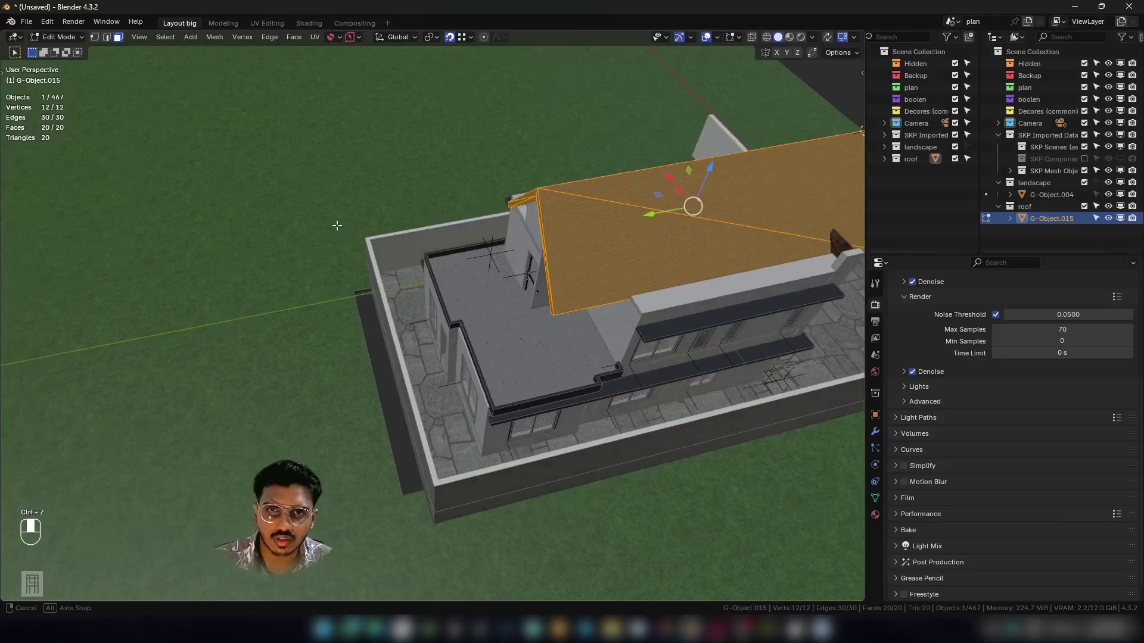
middle_click_drag(748, 222, 564, 202)
key("q")
left_click(635, 208)
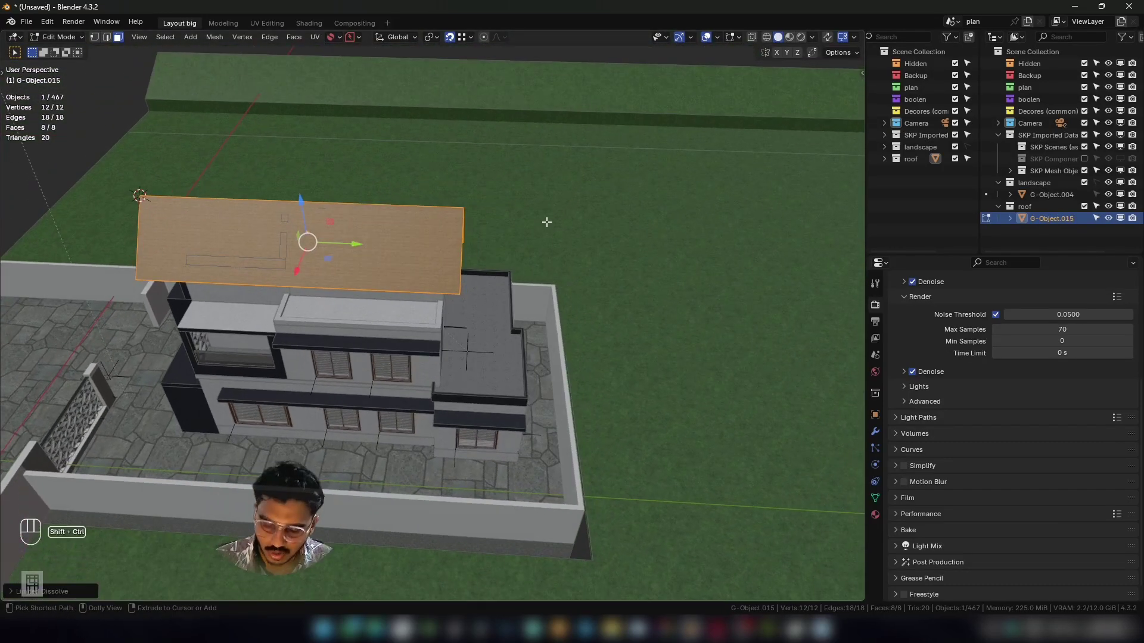
Try moving the vertices at the roof's rear end along its length with see-through selection, and undo the move.
key("ctrl+shift+x")
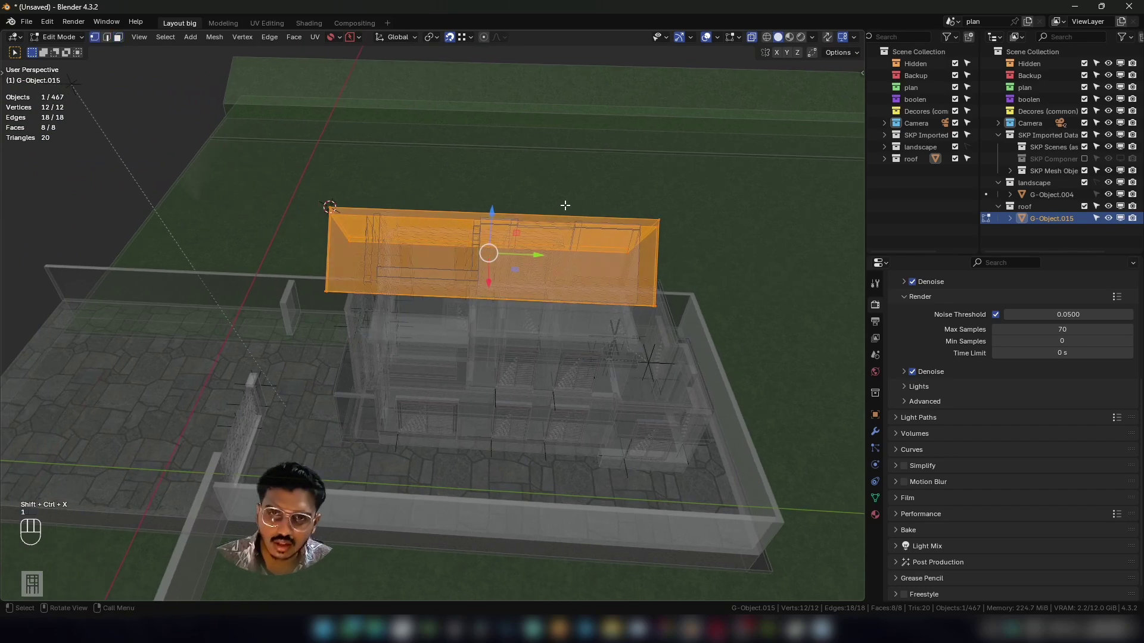
left_click_drag(597, 152, 663, 313)
key("ctrl+shift+x")
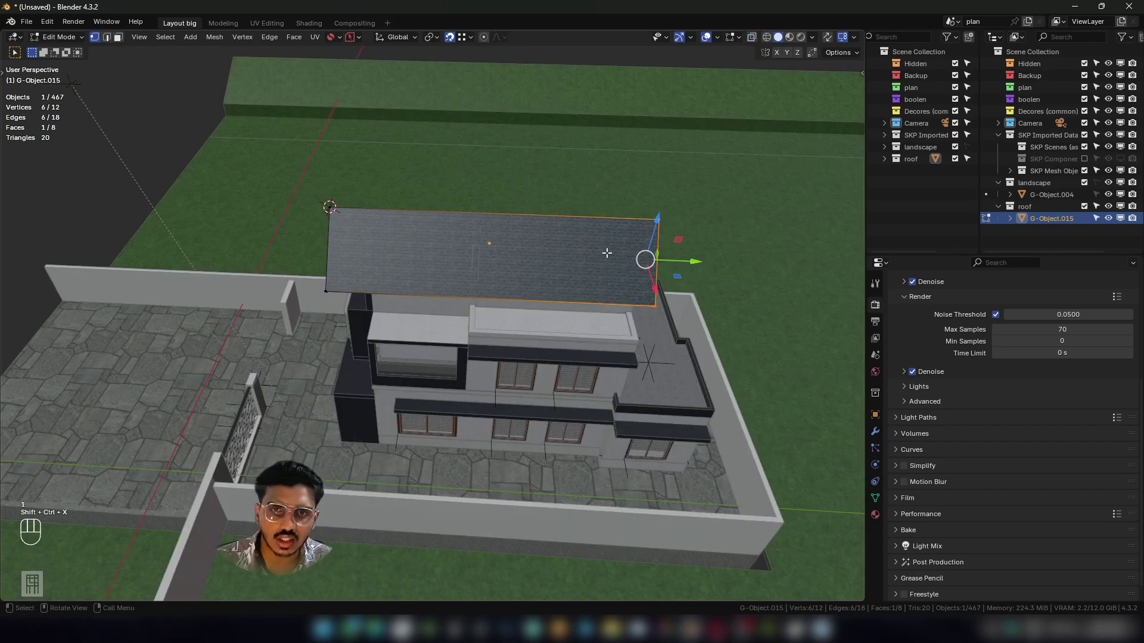
middle_click_drag(643, 256, 544, 256)
middle_click_drag(467, 256, 548, 230, "shift")
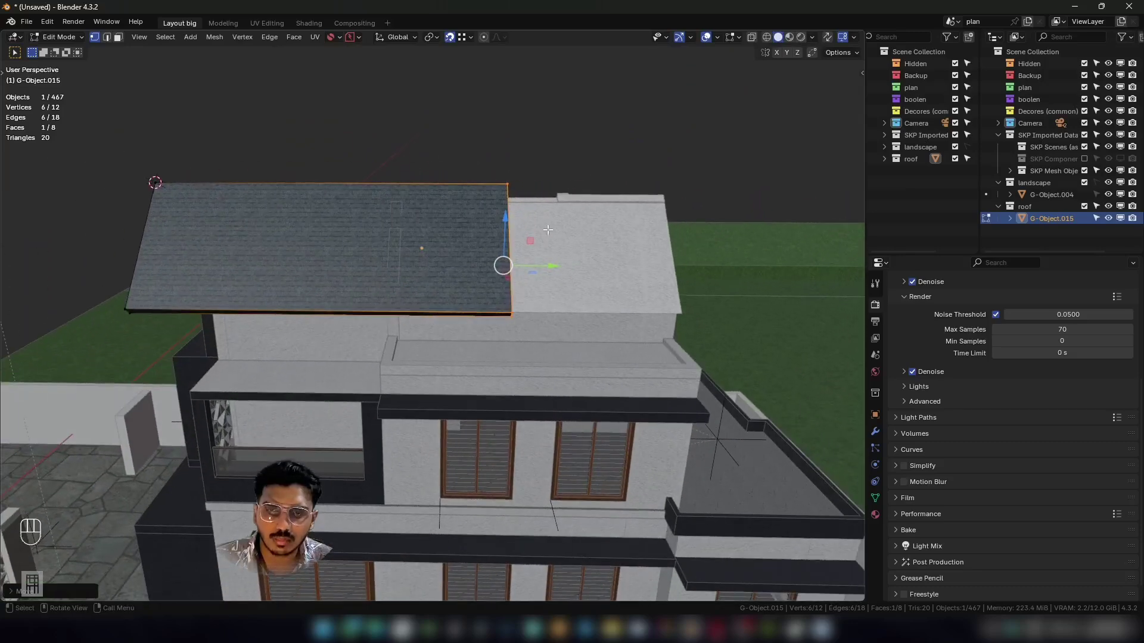
key("ctrl+shift+x")
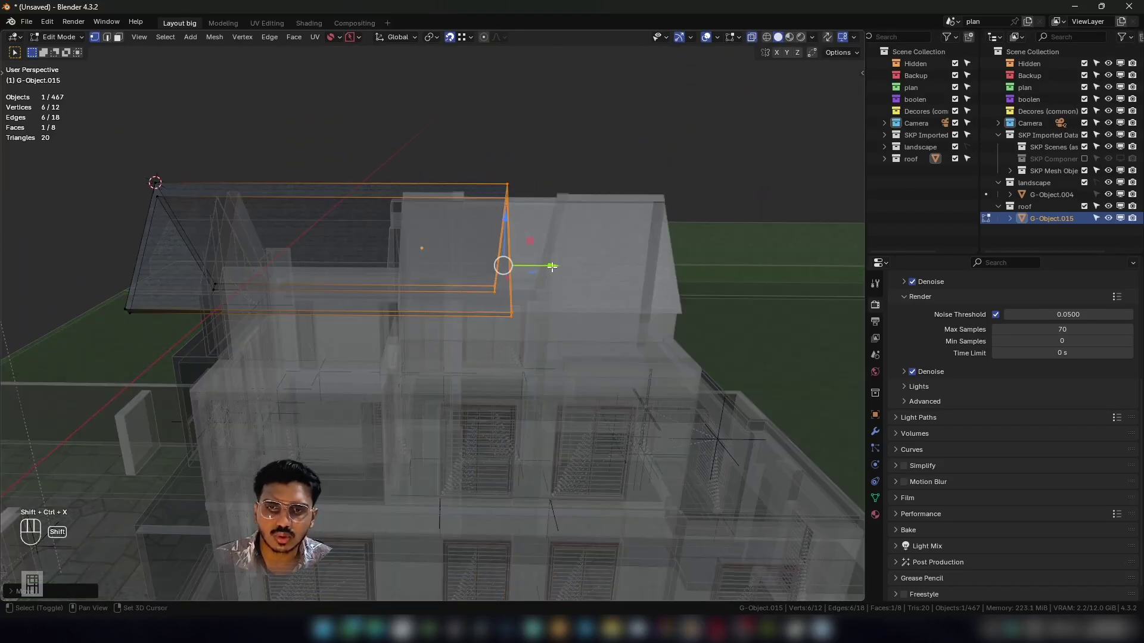
middle_click_drag(524, 258, 435, 349)
key("ctrl+z")
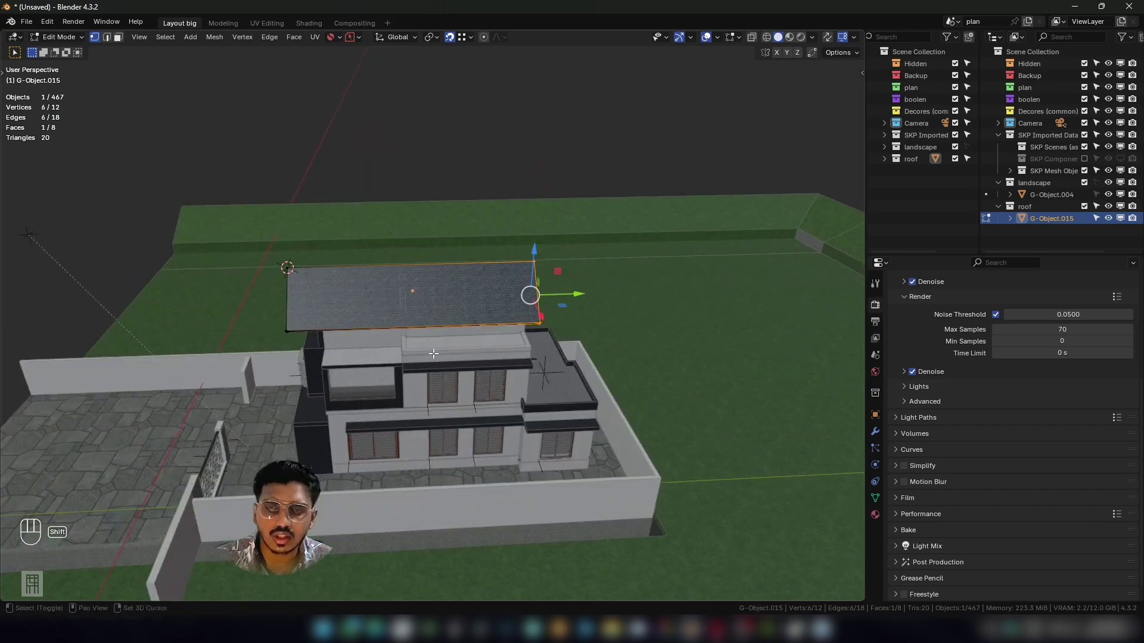
Try shortening the roof once more by pulling its selected rear end inward along the Y axis, and undo it.
scroll(480, 286, "up", 4)
middle_click_drag(480, 286, 637, 329)
middle_click_drag(556, 329, 511, 311)
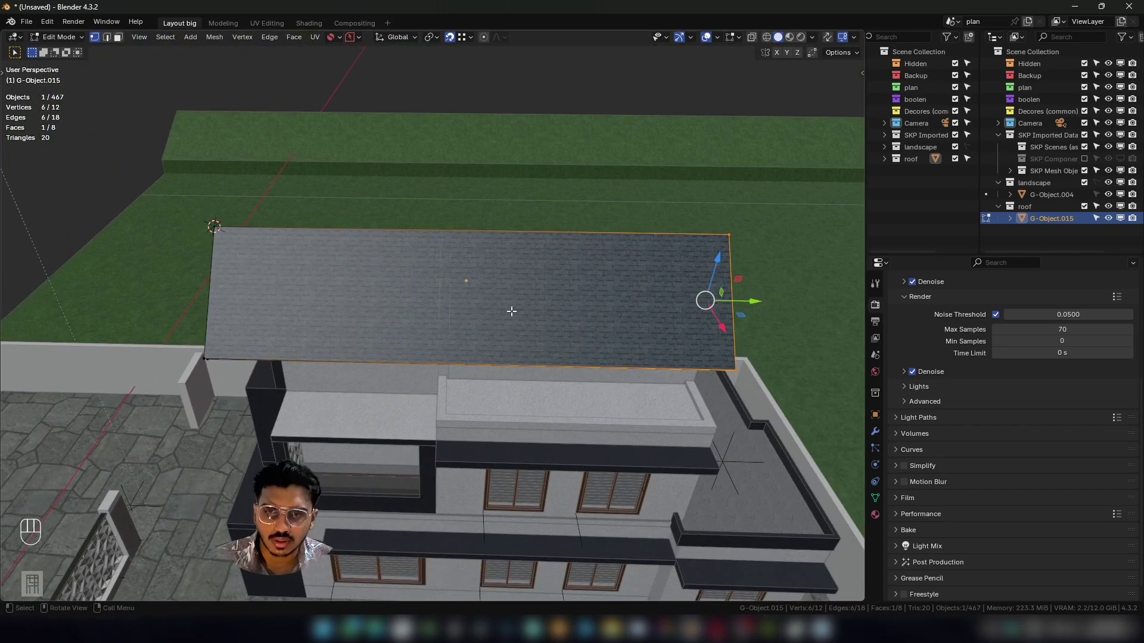
middle_click_drag(469, 262, 522, 288)
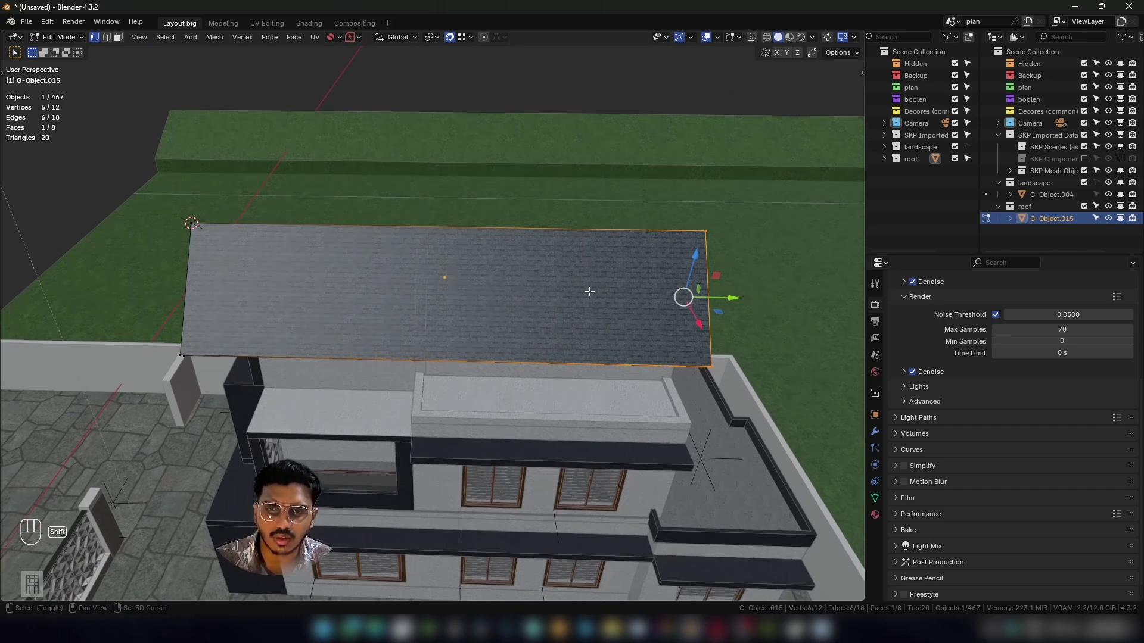
middle_click_drag(589, 289, 497, 166)
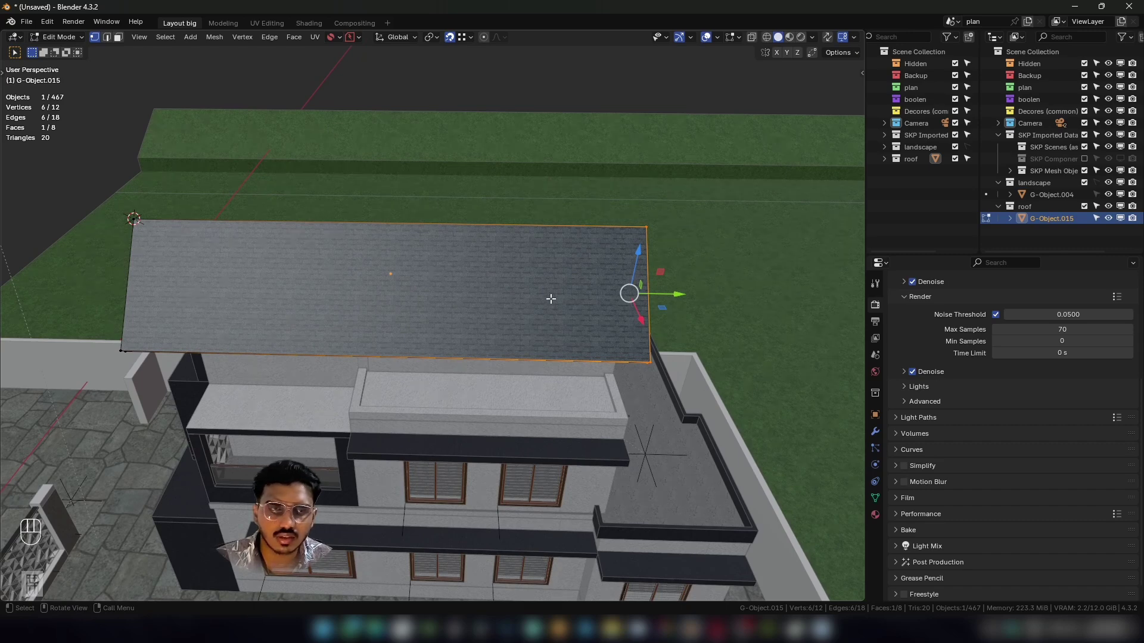
middle_click_drag(556, 302, 565, 260)
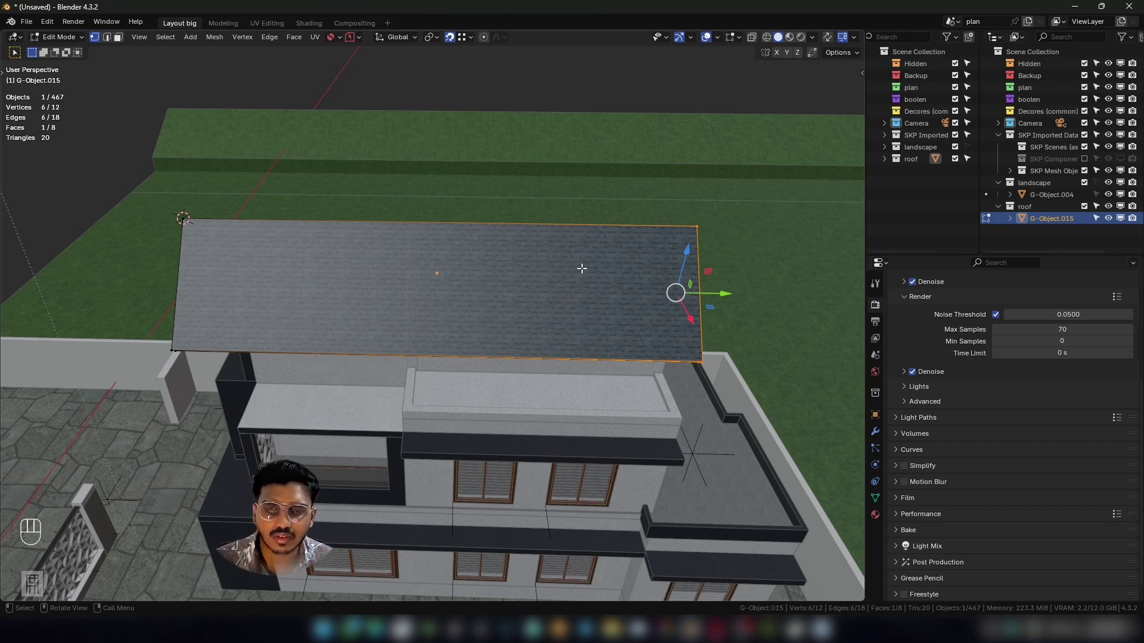
middle_click_drag(553, 263, 582, 261, "shift")
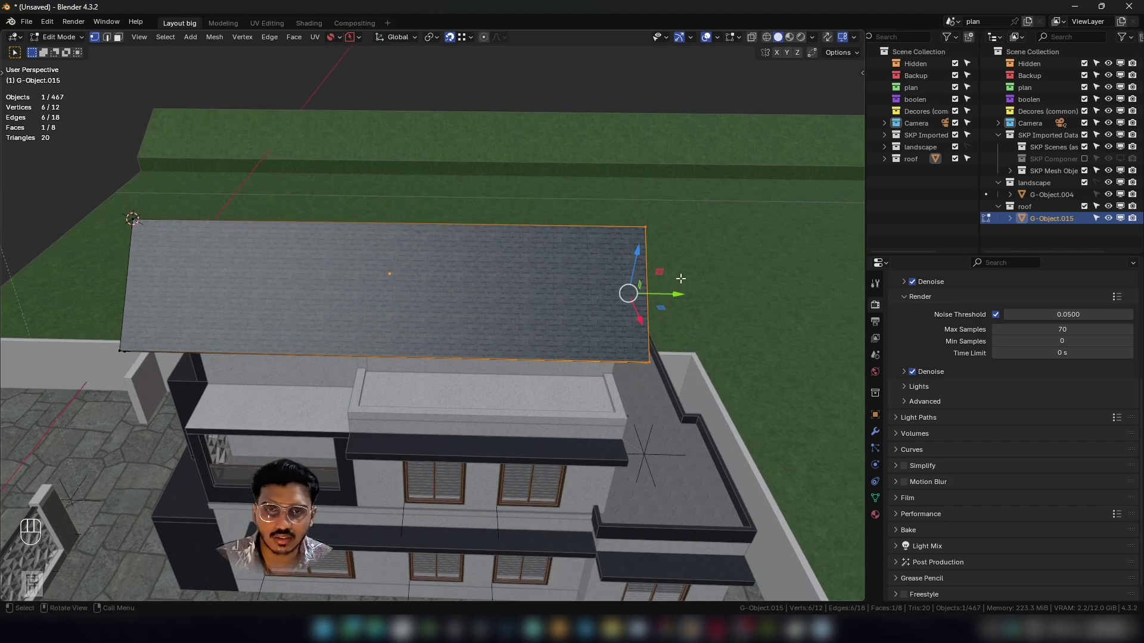
left_click_drag(666, 293, 536, 291)
key("ctrl+z")
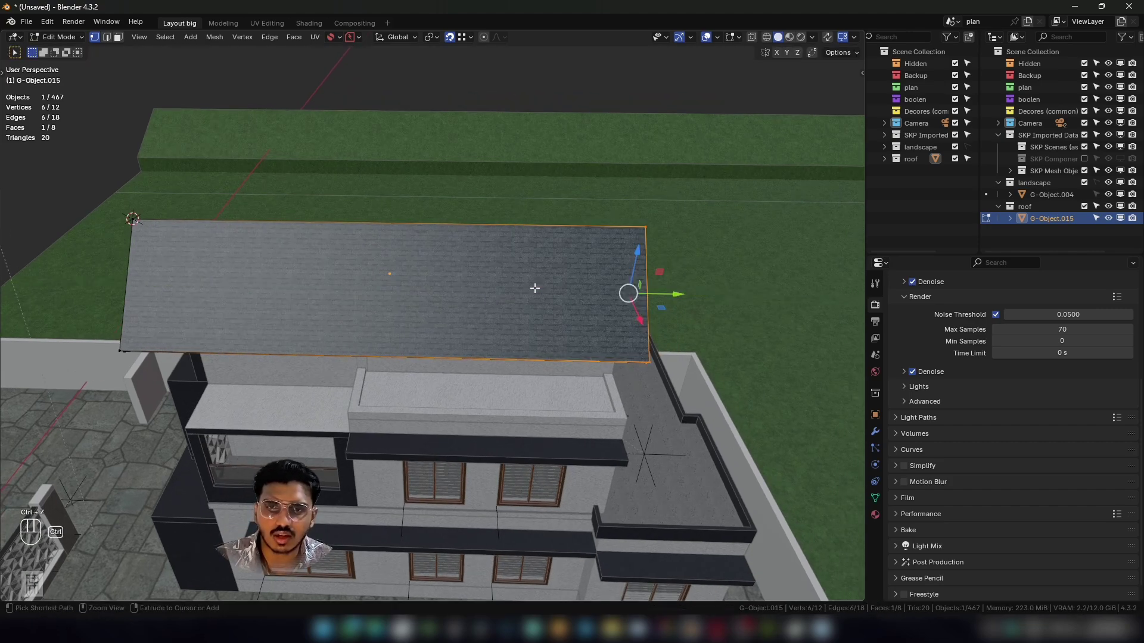
Leave Edit Mode on the roof object and deselect it.
middle_click_drag(626, 286, 597, 243)
key("Tab")
scroll(598, 243, "down", 6)
middle_click_drag(432, 327, 699, 219)
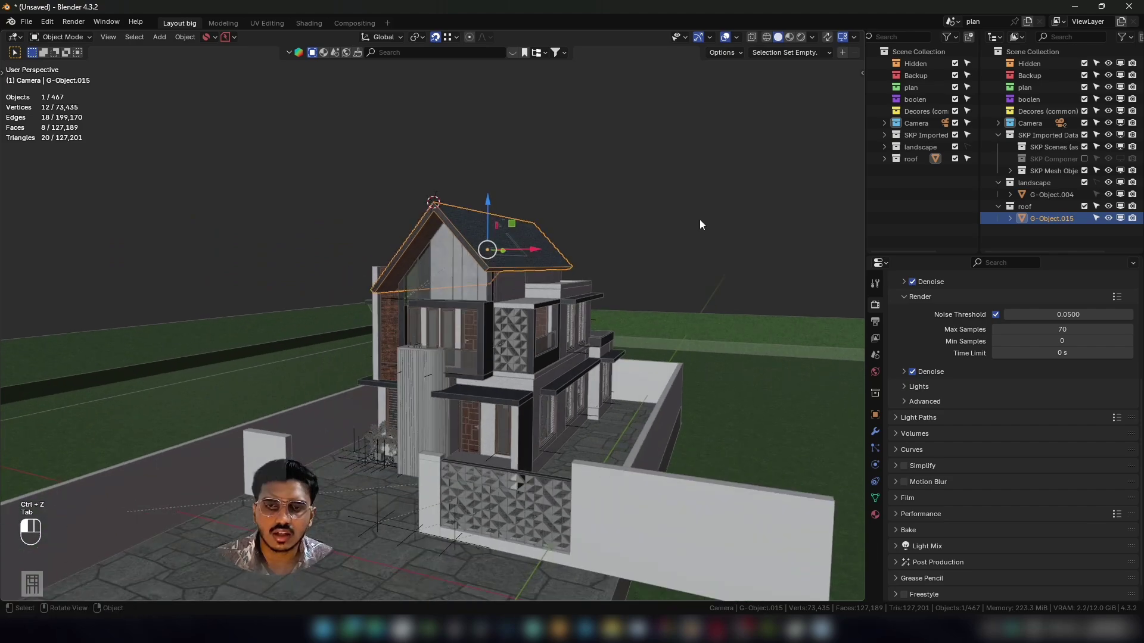
left_click(699, 219)
middle_click_drag(466, 291, 527, 315)
middle_click_drag(512, 362, 461, 278)
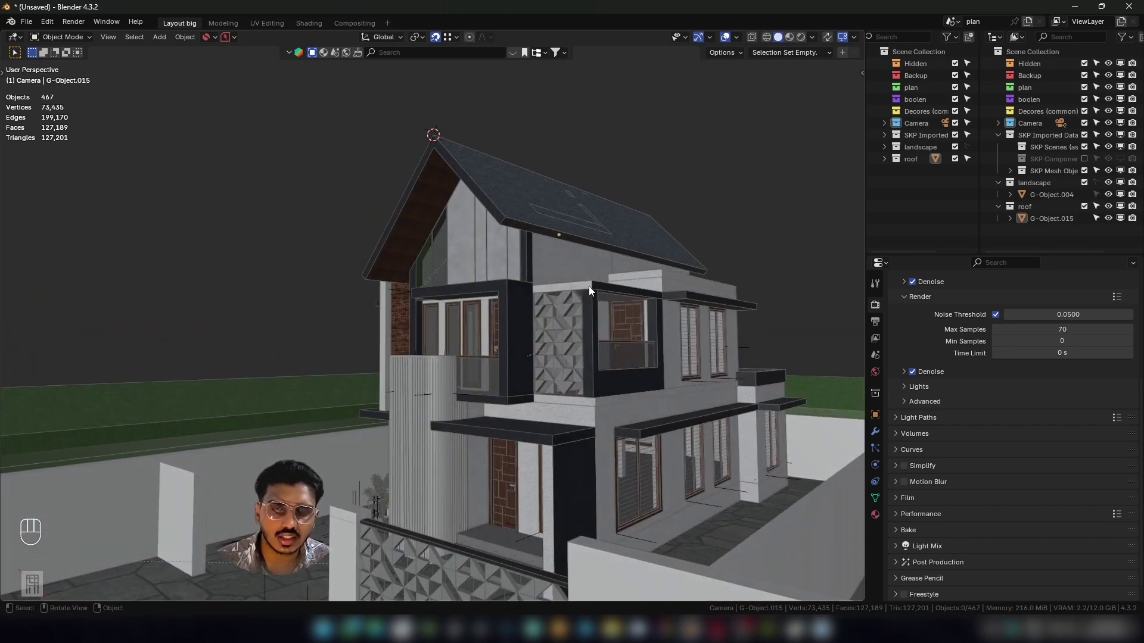
middle_click_drag(588, 290, 527, 209)
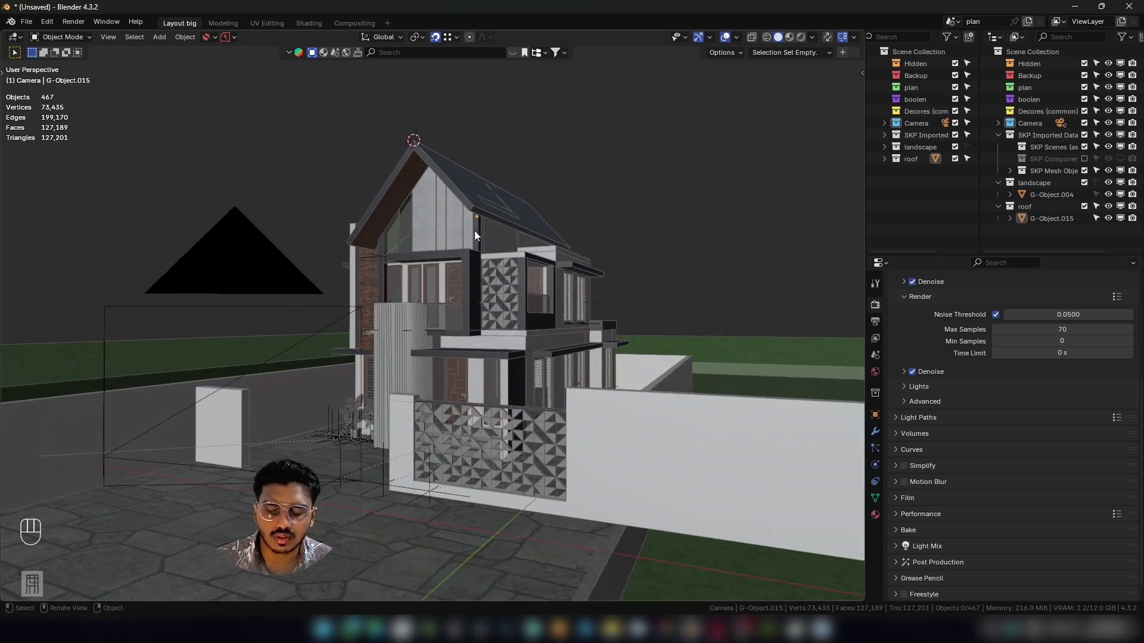
middle_click_drag(514, 303, 523, 301)
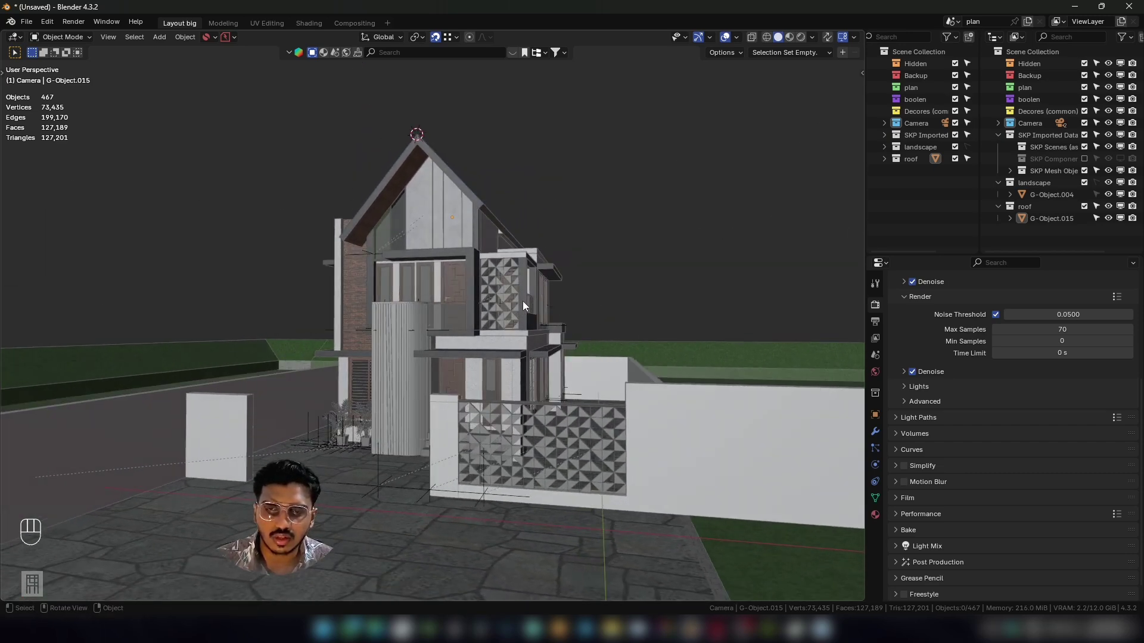
middle_click_drag(442, 277, 492, 291)
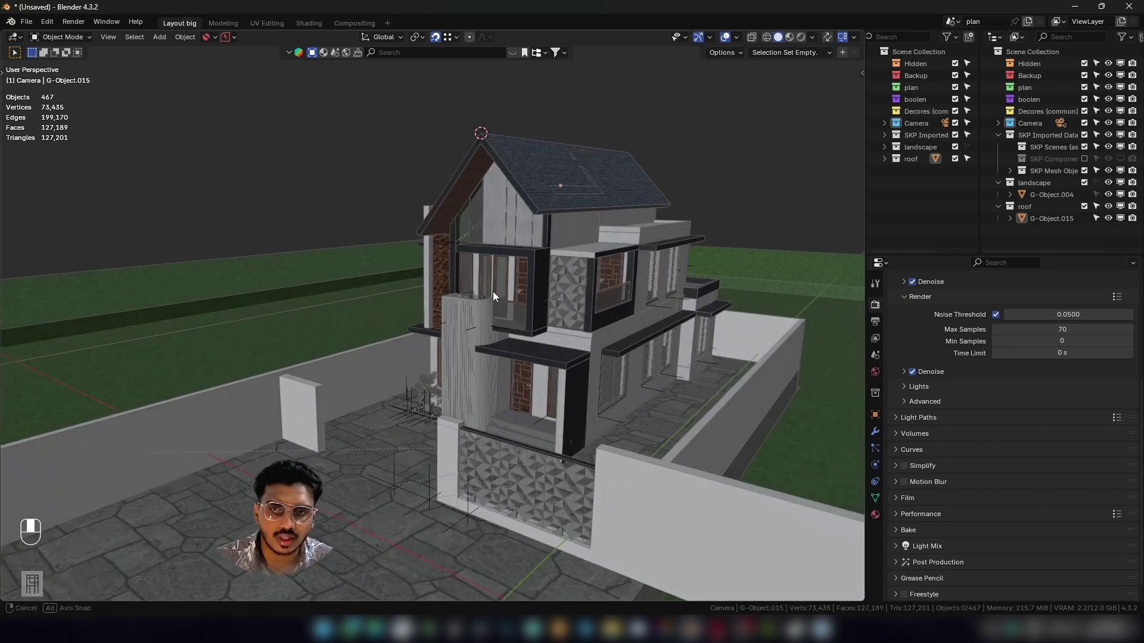
Save the file in the recent project folder on drive E, named with the project name followed by "from skp".
key("ctrl+s")
key("Escape")
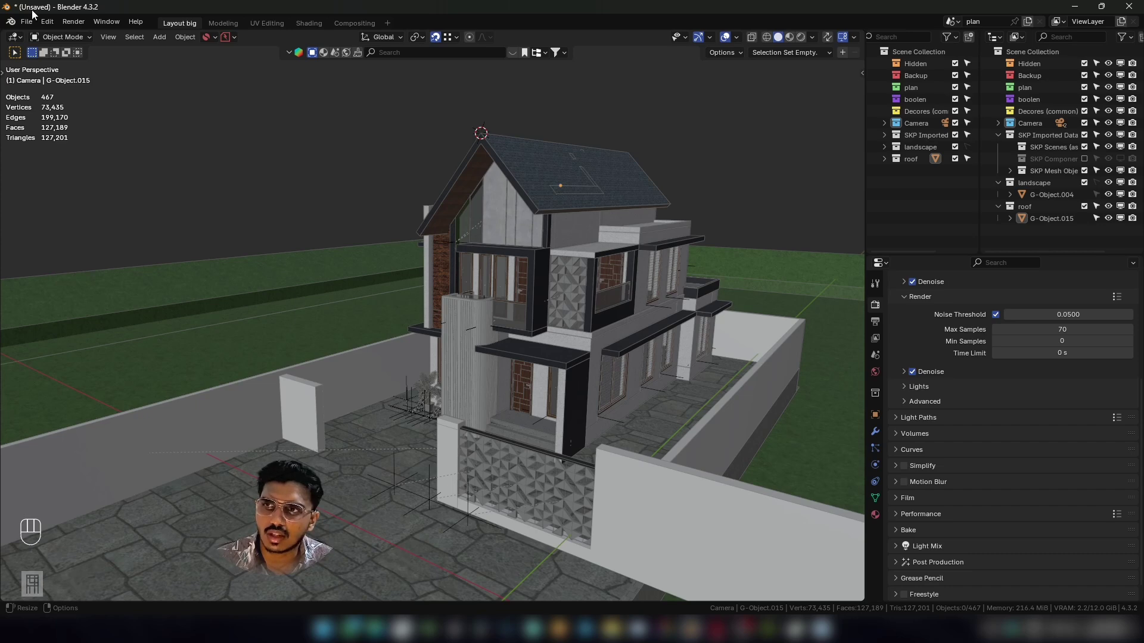
scroll(635, 318, "down", 5, "ctrl")
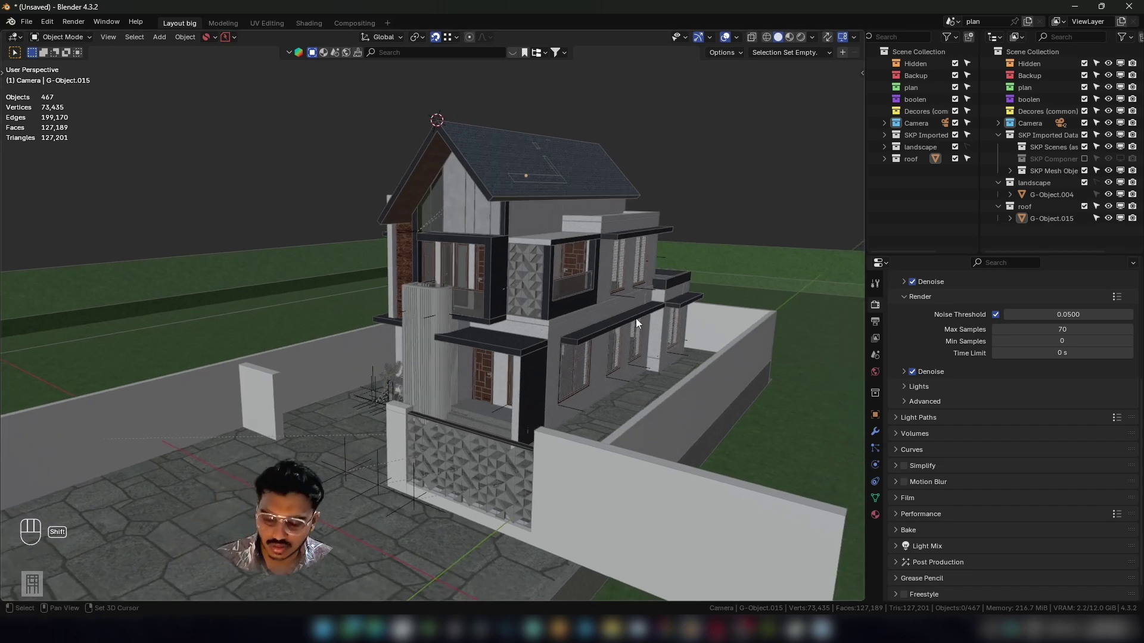
key("ctrl+s")
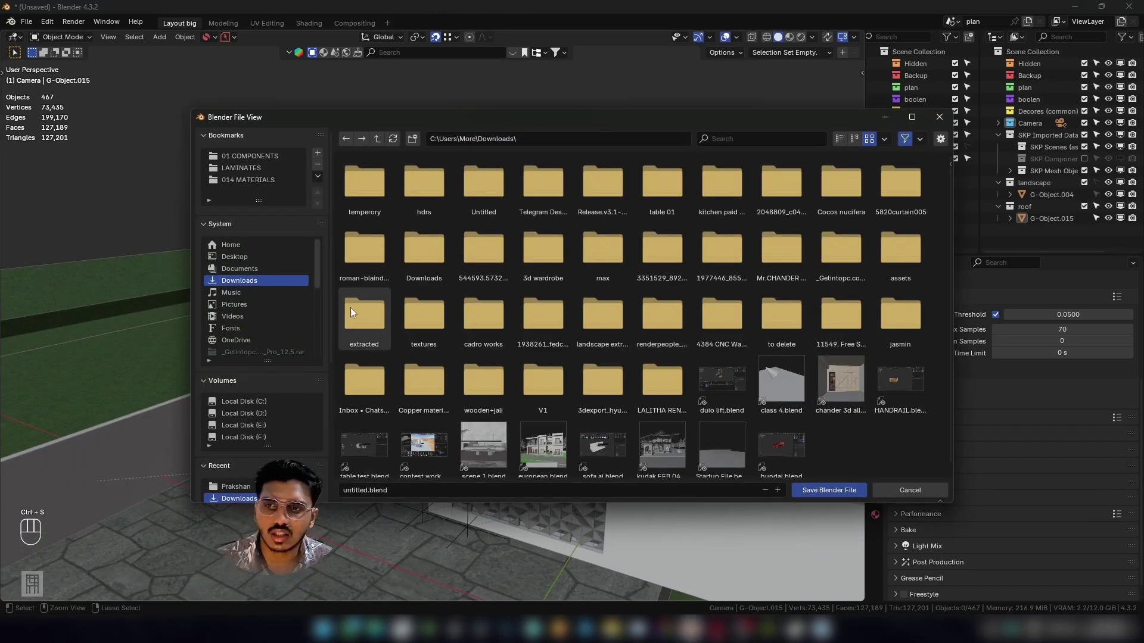
left_click(253, 463)
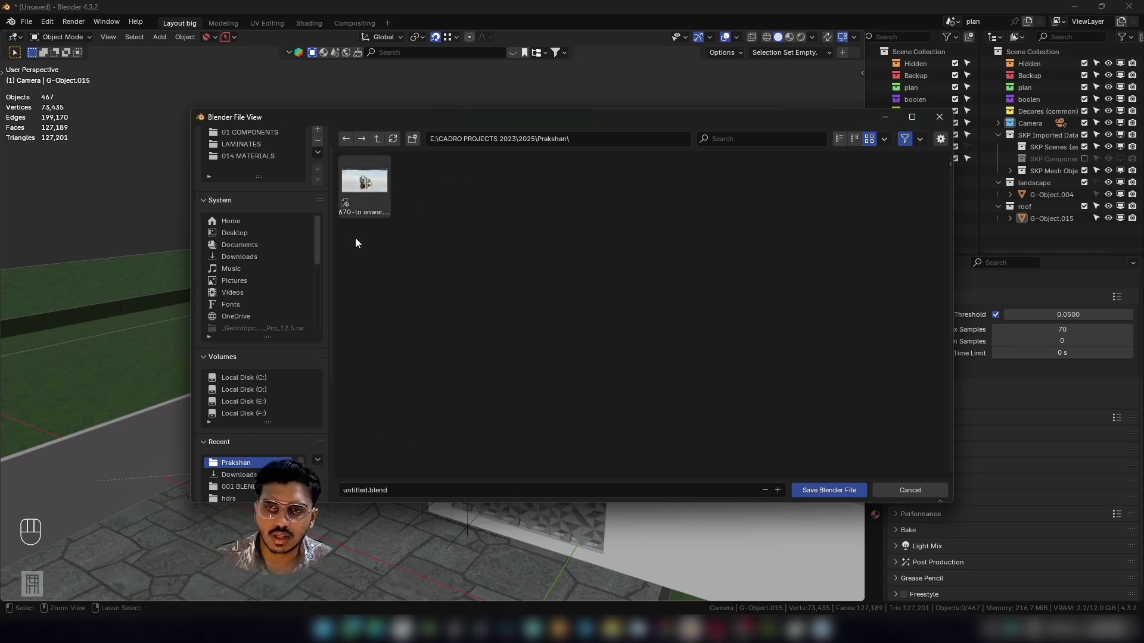
left_click(400, 488)
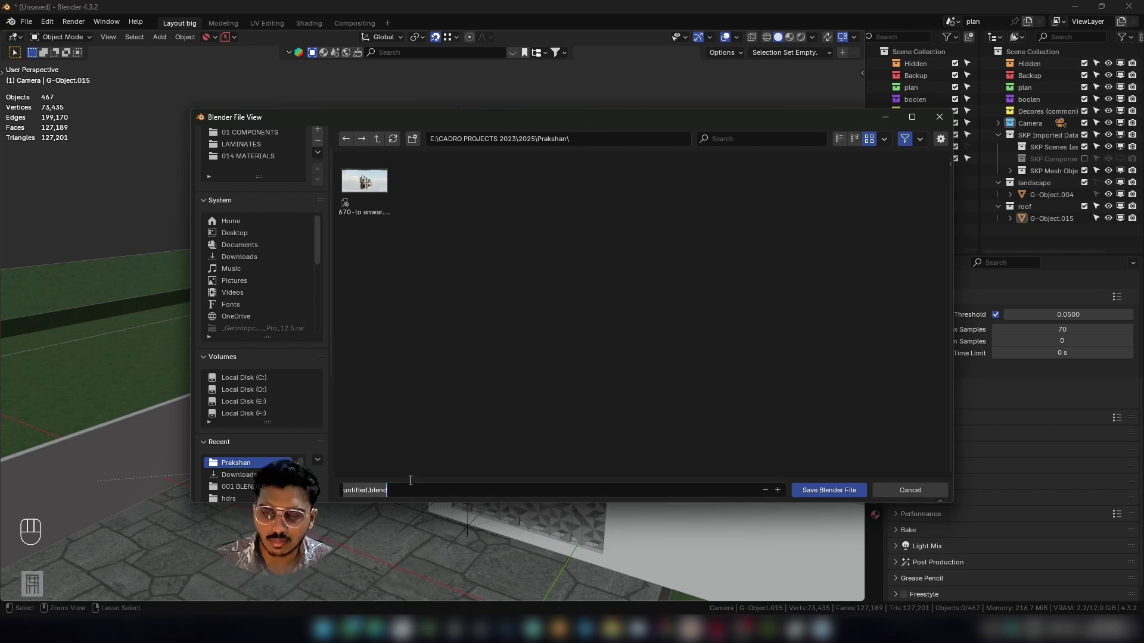
type("Prakshan from skp")
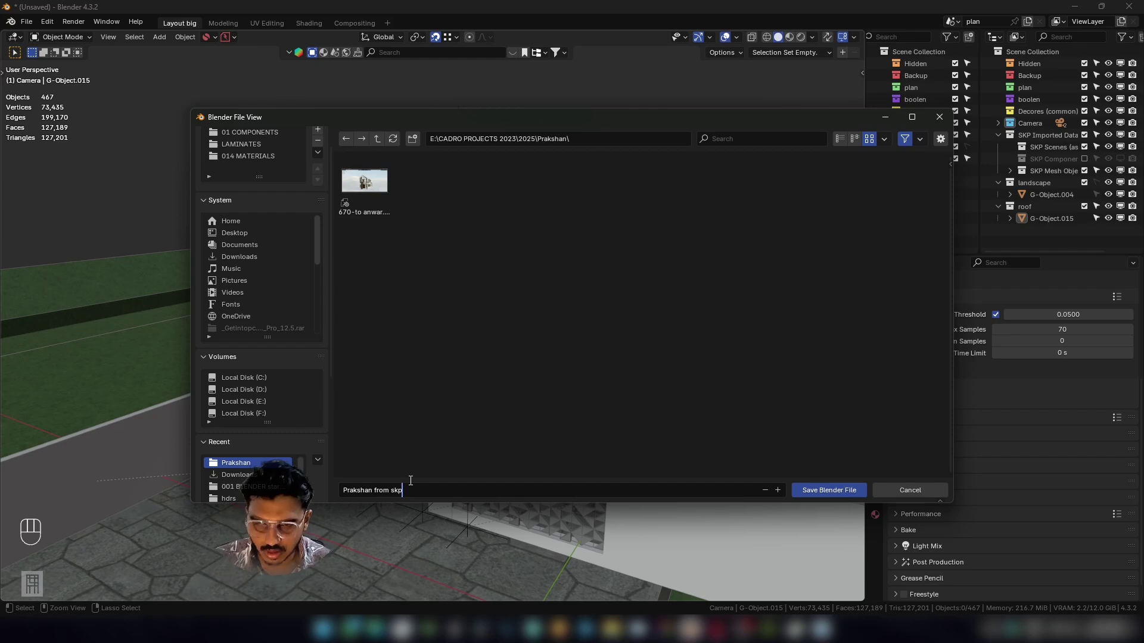
key("Return")
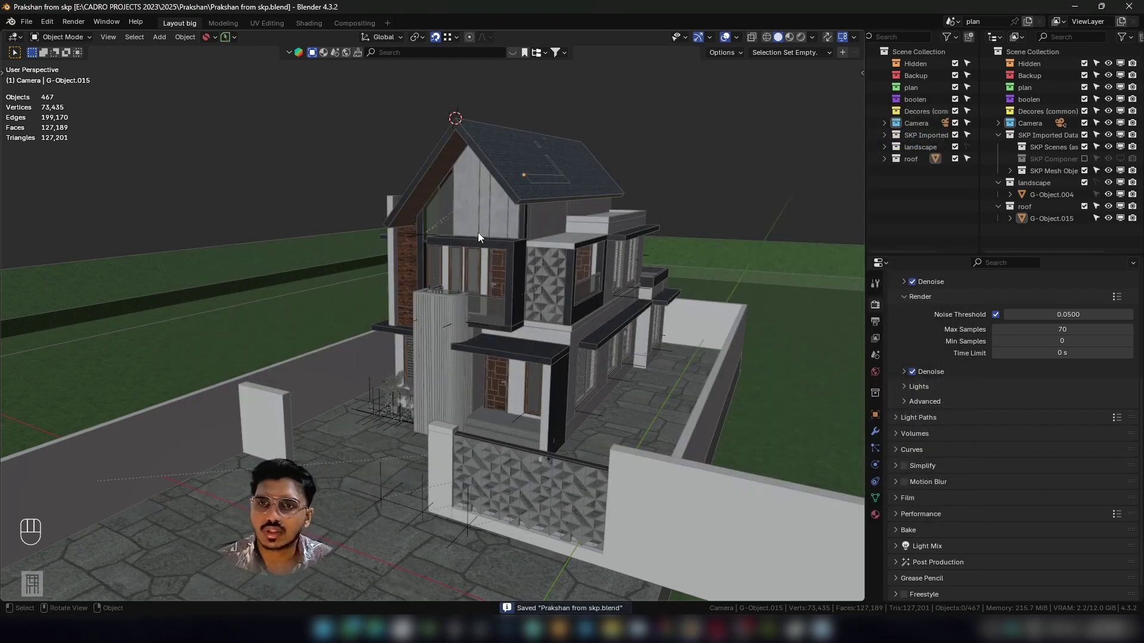
Examine the potted palms and the empty axis lines scattered around them beside the fluted wall.
middle_click_drag(477, 232, 541, 223)
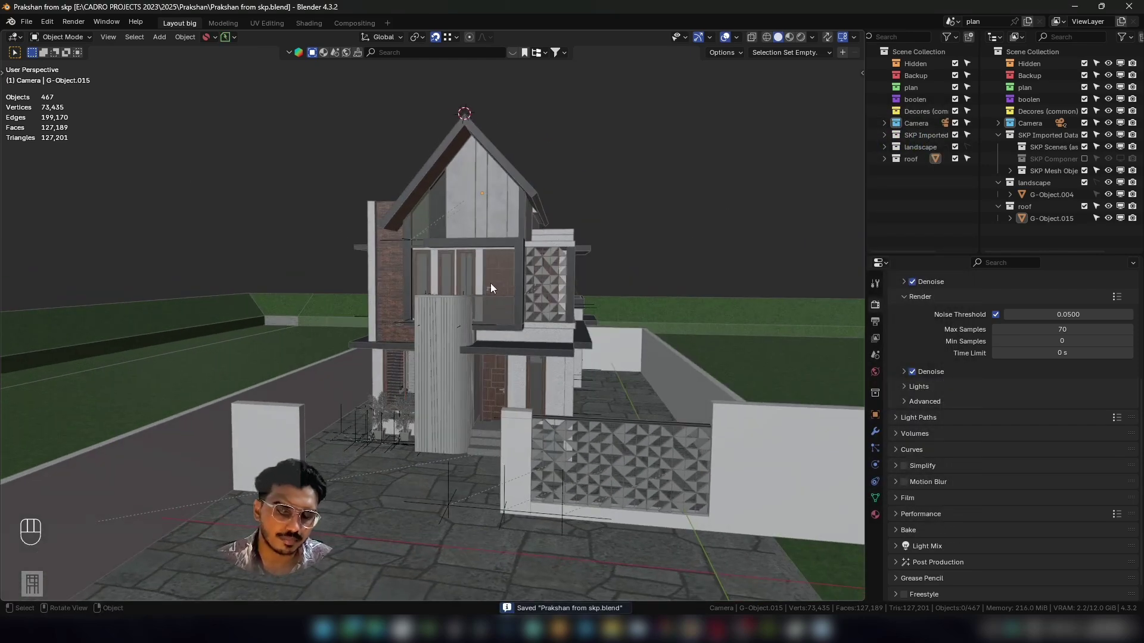
scroll(490, 283, "down", 1)
middle_click_drag(462, 305, 455, 379)
scroll(455, 379, "up", 5)
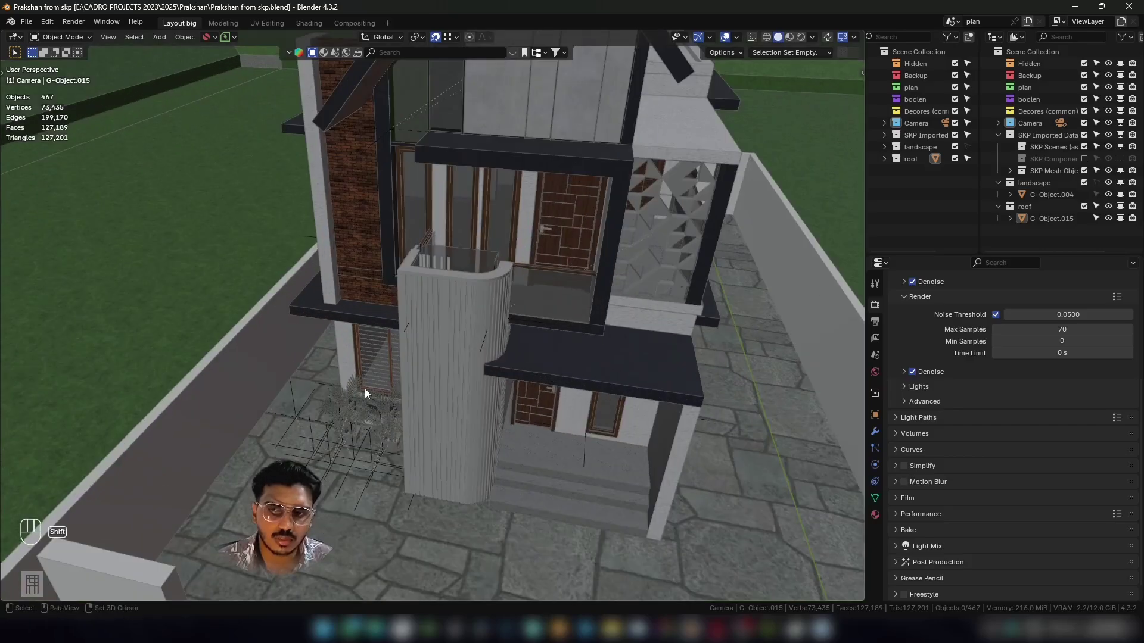
scroll(488, 388, "up", 6)
middle_click_drag(364, 388, 587, 364, "shift")
scroll(486, 352, "down", 3)
scroll(463, 355, "down", 5)
scroll(412, 406, "up", 4)
middle_click_drag(413, 406, 477, 493)
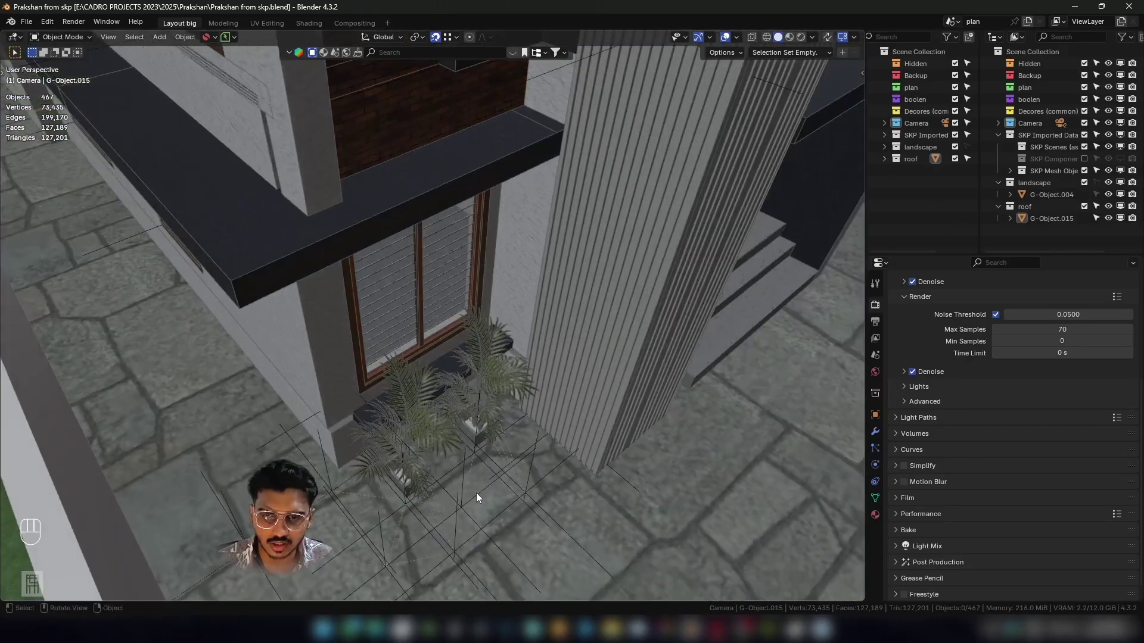
scroll(470, 393, "up", 6)
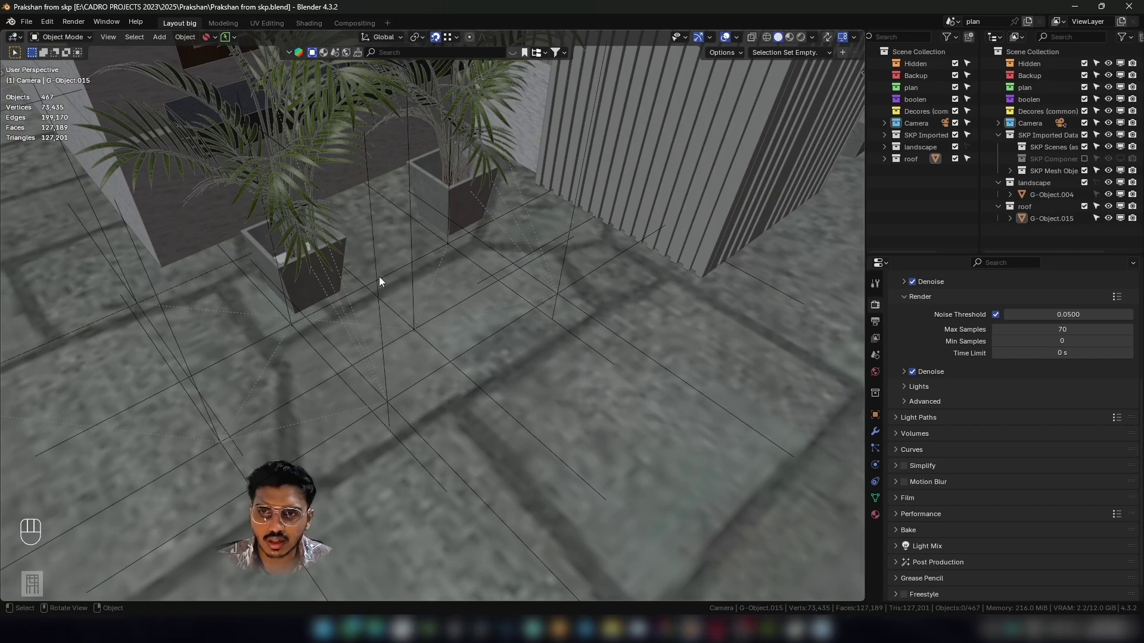
Try moving the Areca palm plant's empty, cancel the moves, and open its empty display settings.
left_click(376, 271)
key("g")
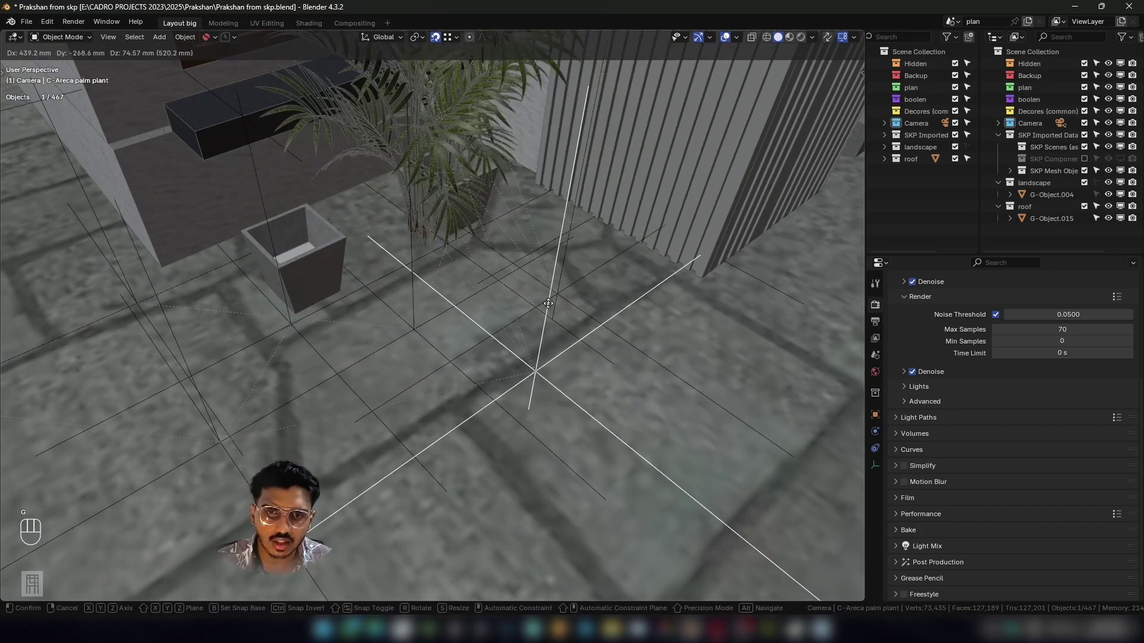
key("Escape")
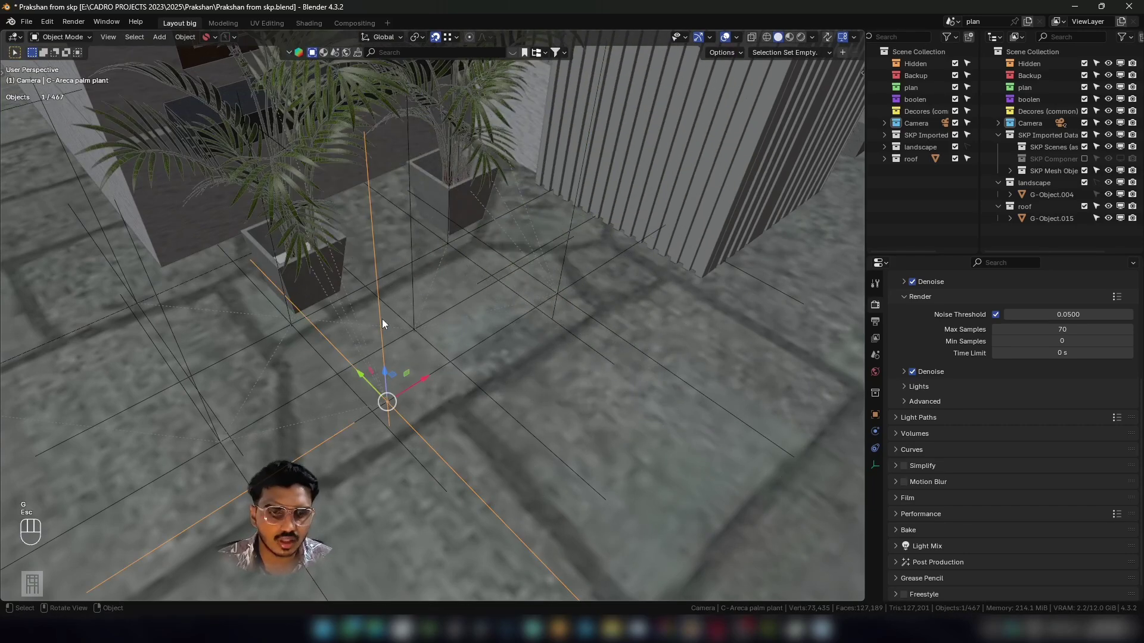
left_click(875, 465)
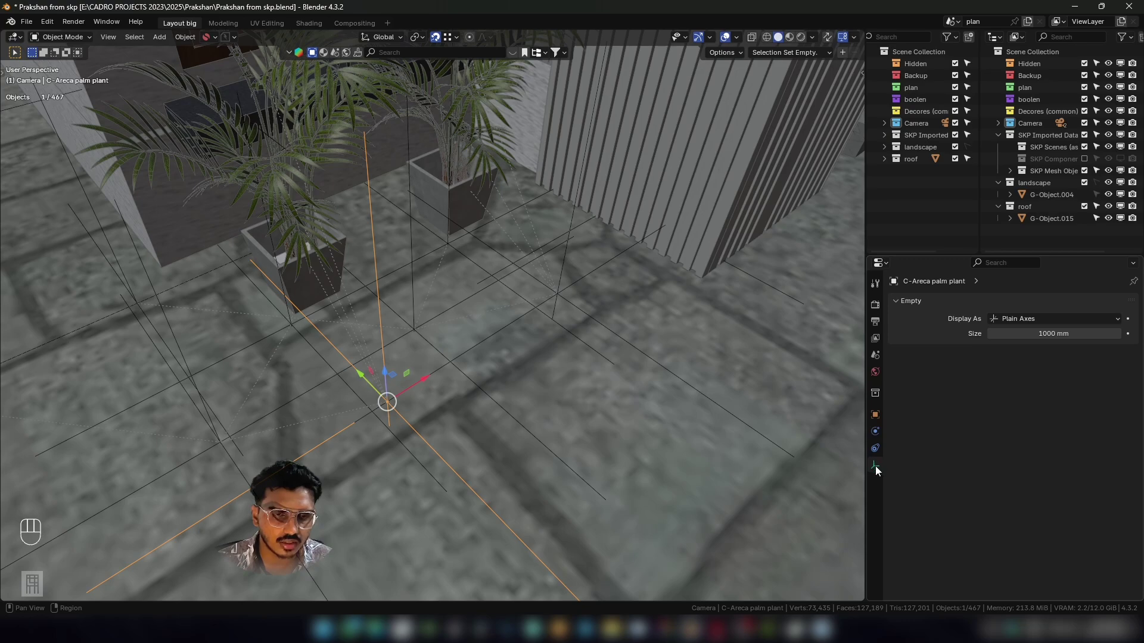
middle_click_drag(367, 345, 453, 344)
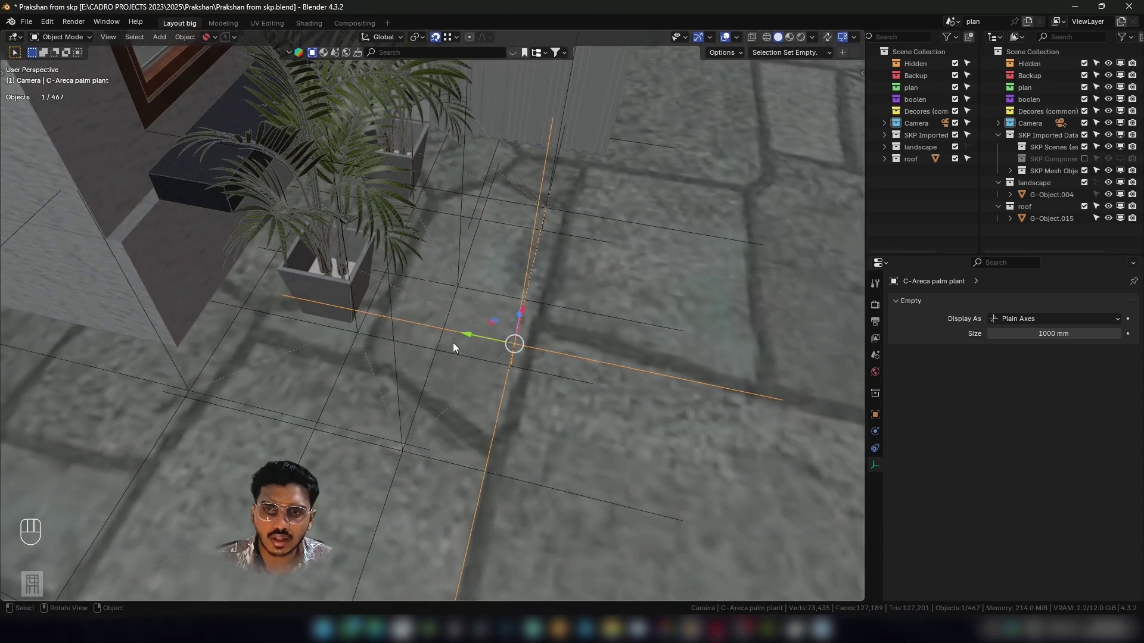
key("g")
key("Escape")
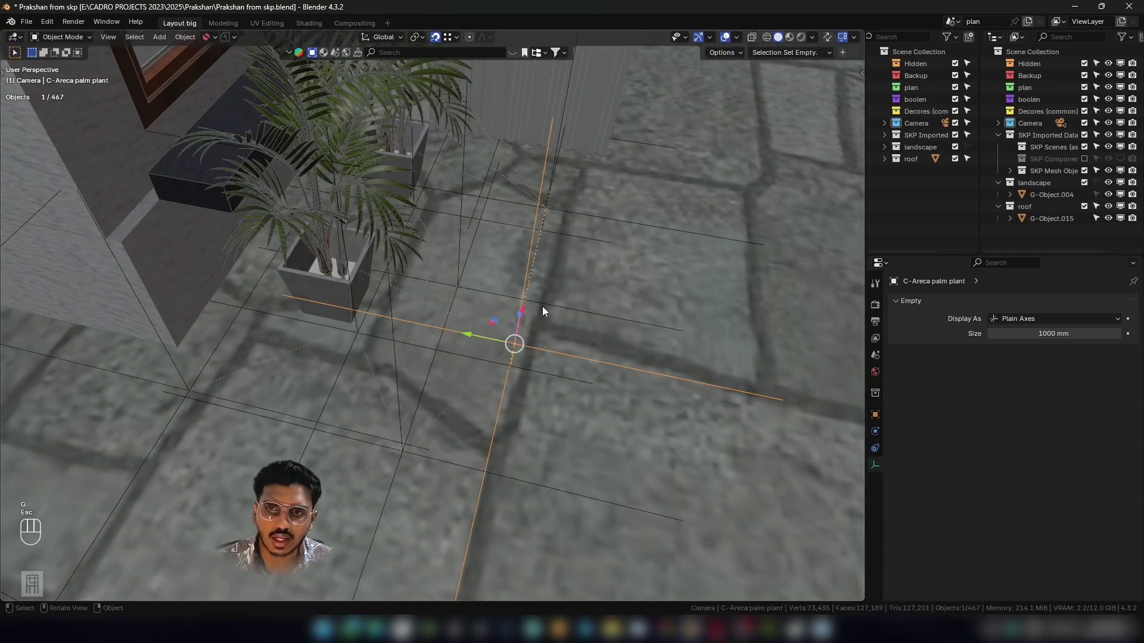
Try moving the empty at the base corner of the nearer planter and cancel the move.
middle_click_drag(342, 299, 373, 322)
left_click(366, 323)
key("g")
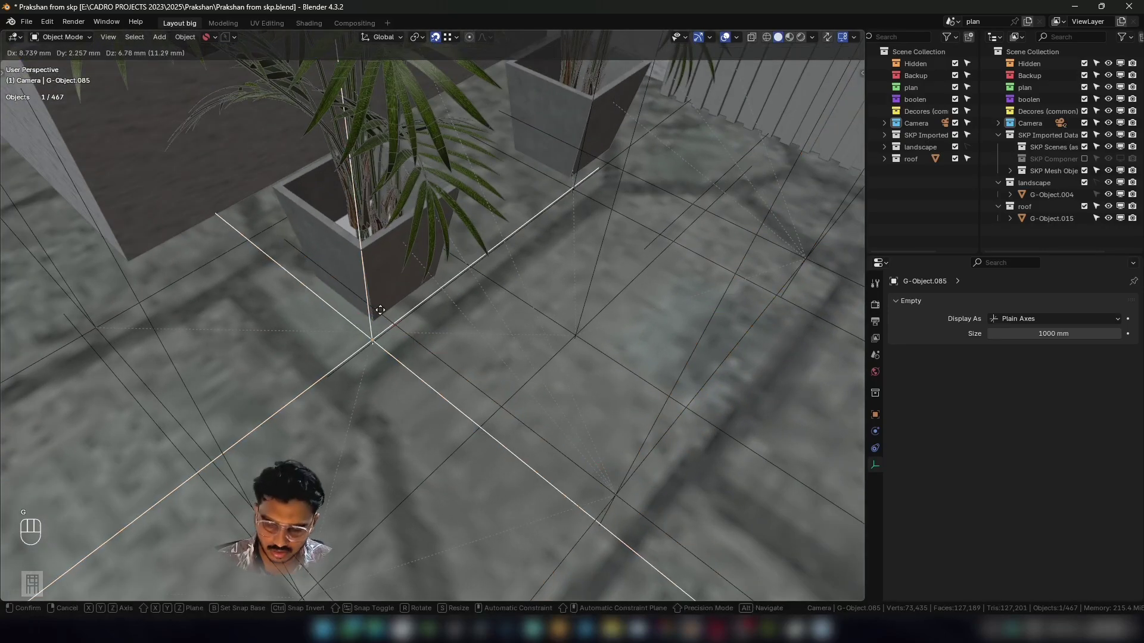
key("Escape")
Exclude the Camera collection from the view layer and include it again to check which scene objects it holds.
scroll(398, 318, "down", 5)
scroll(398, 322, "down", 3)
middle_click_drag(477, 319, 432, 361)
middle_click_drag(664, 272, 422, 281)
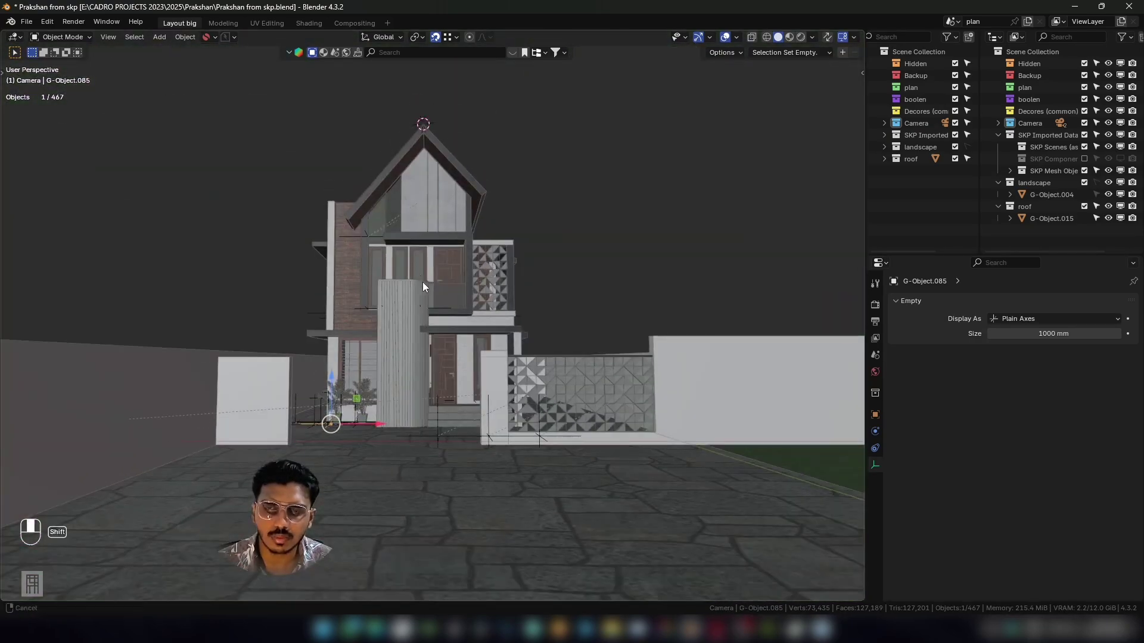
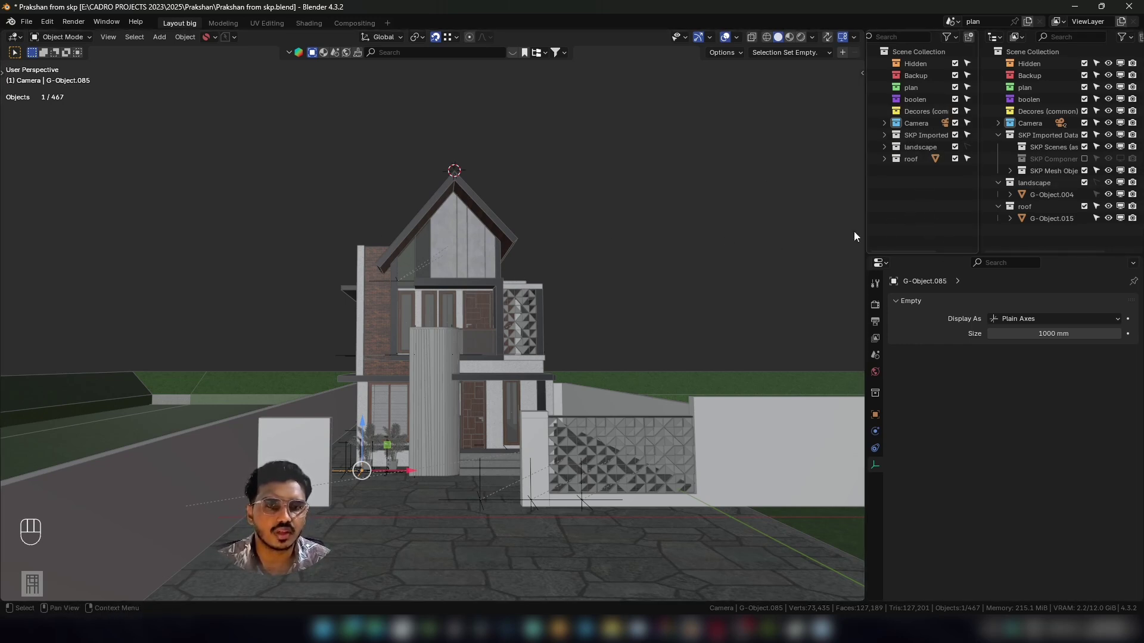
left_click(966, 147)
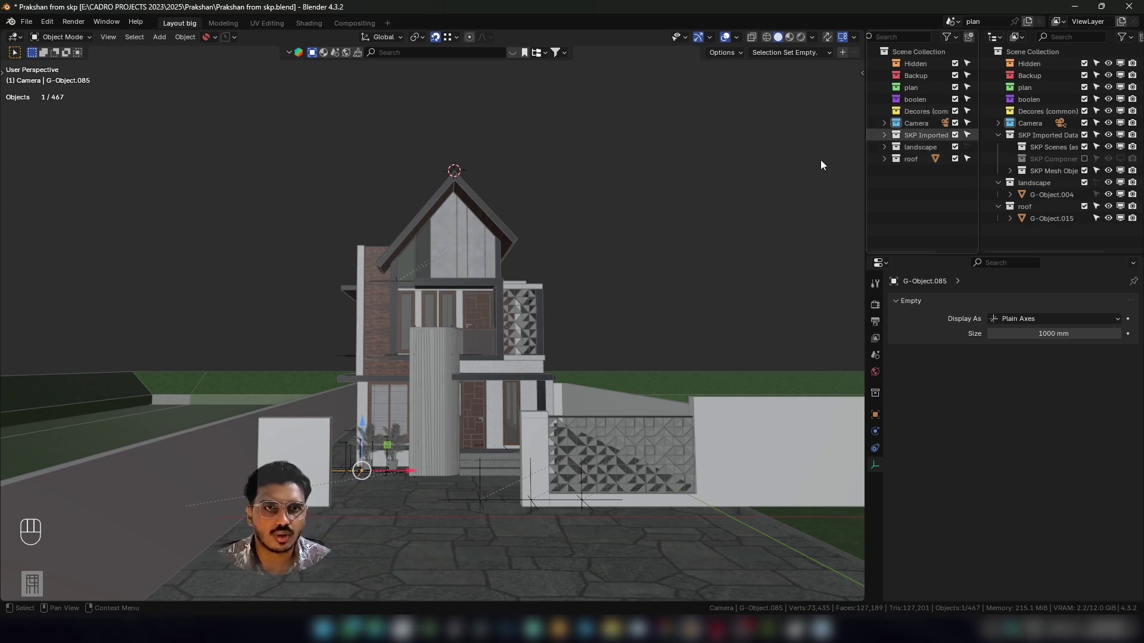
left_click(954, 123)
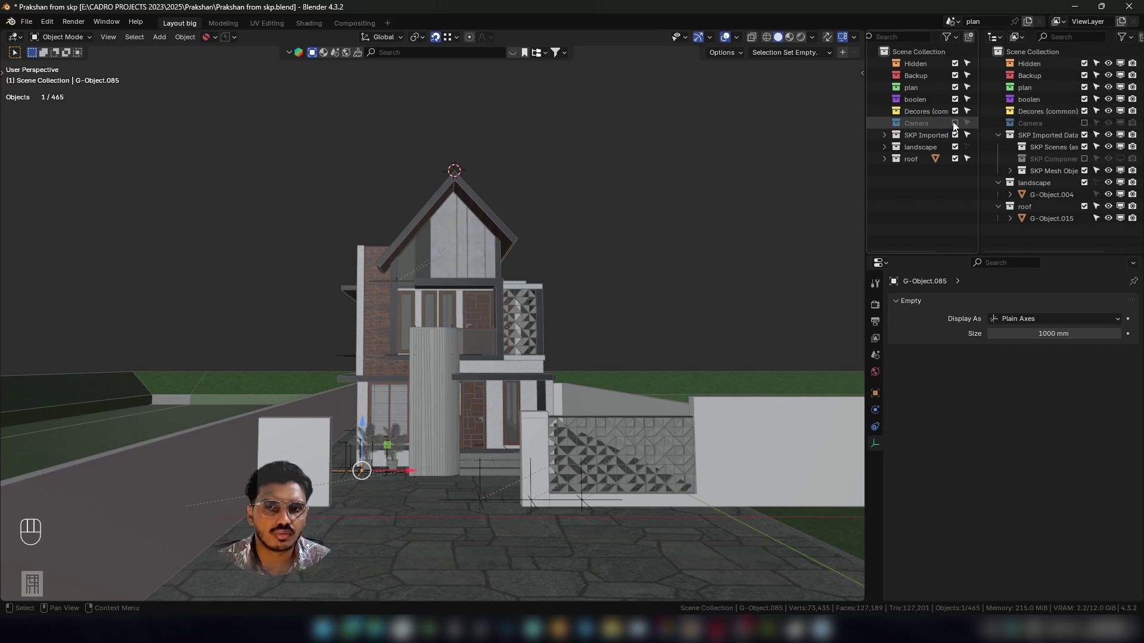
left_click(954, 124)
middle_click_drag(413, 228, 524, 318)
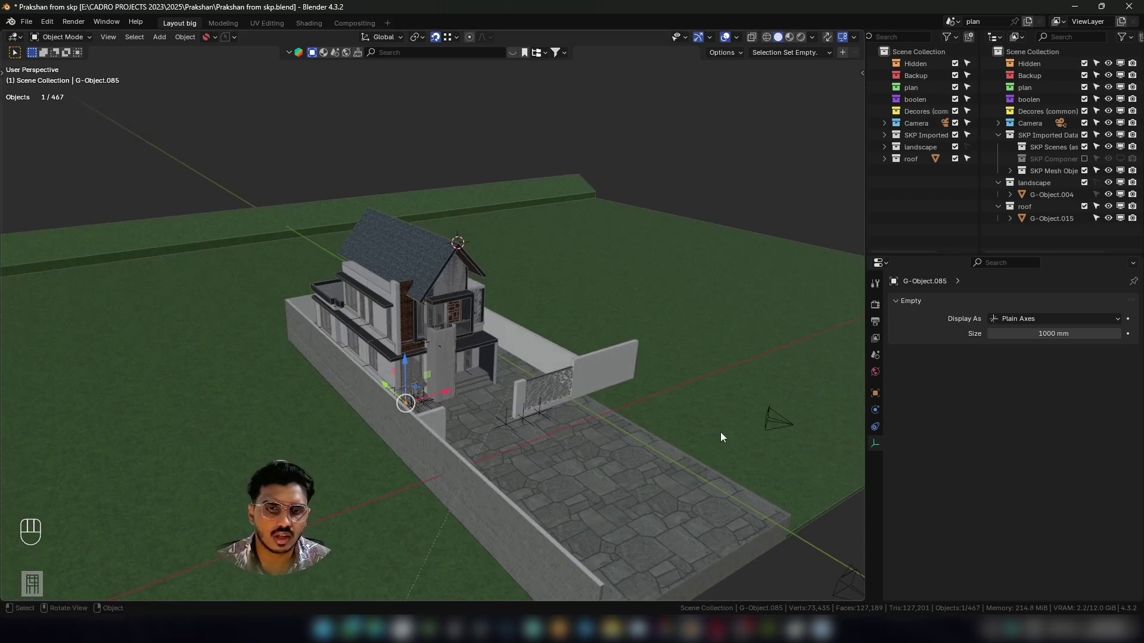
left_click(756, 427)
left_click(768, 424)
left_click(955, 123)
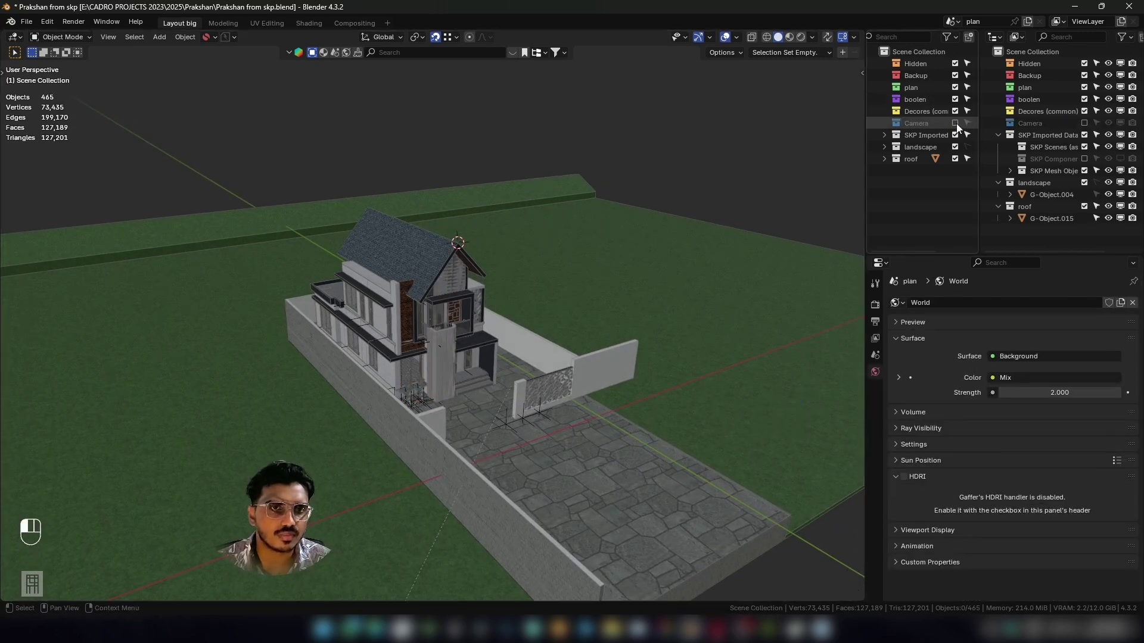
left_click(955, 123)
Collapse the expanded outliner hierarchy so only the top-level collections are listed.
middle_click_drag(602, 262, 496, 224)
left_click(495, 225)
middle_click_drag(244, 199, 335, 227, "shift")
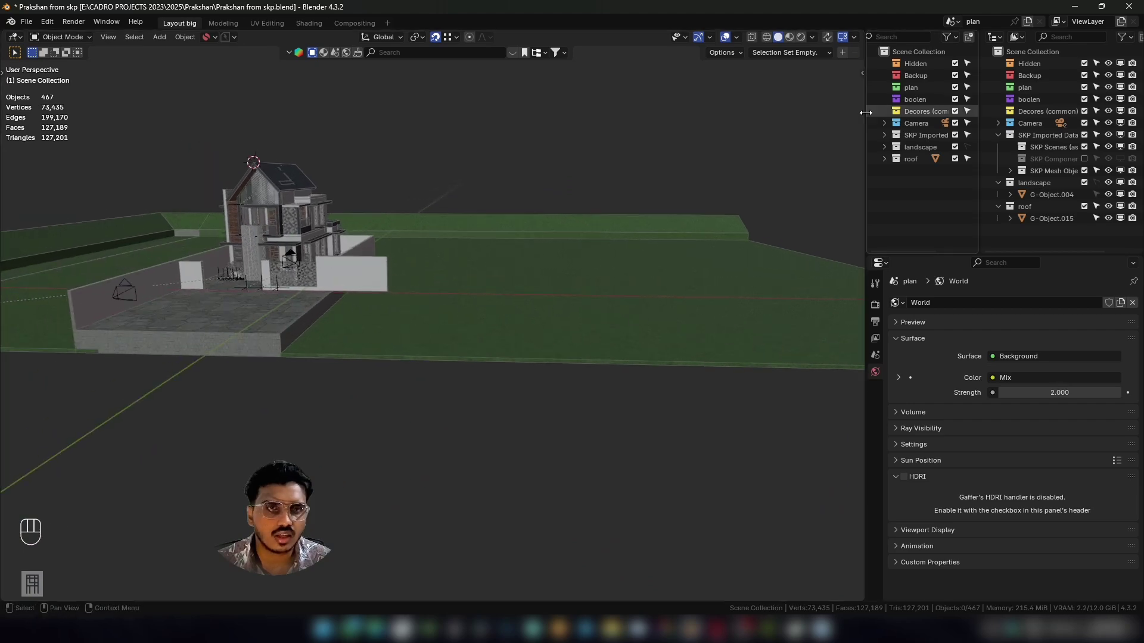
scroll(438, 227, "up", 8)
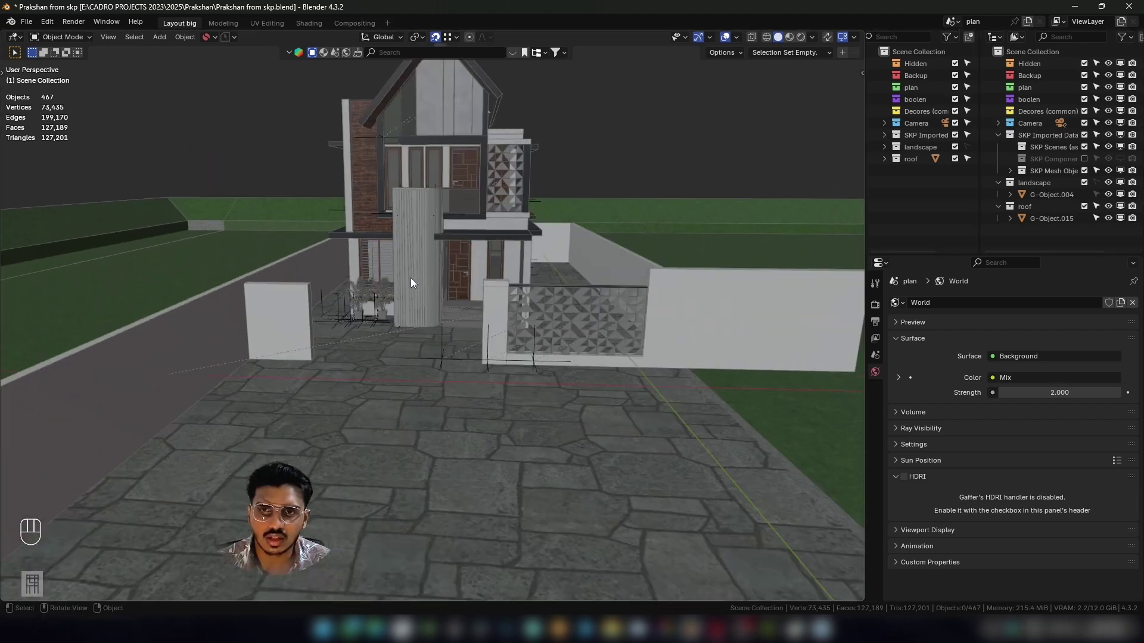
middle_click_drag(438, 202, 453, 256, "shift")
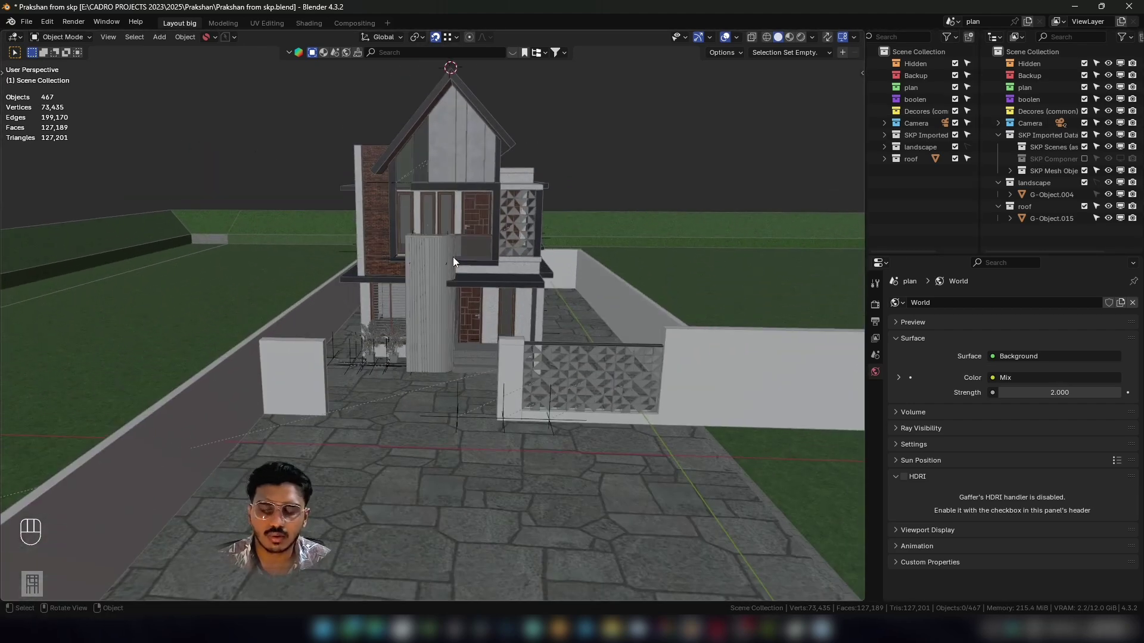
key("KP_Subtract")
key("KP_Subtract")
key("KP_Subtract")
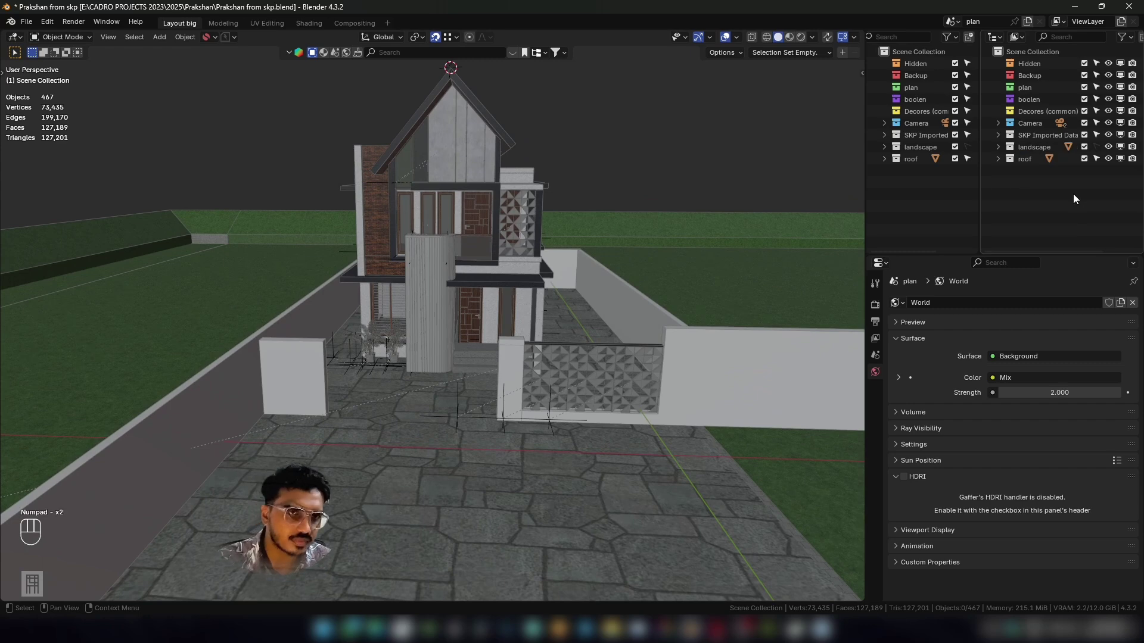
Split the 3D viewport into two stacked views and join them back into one.
middle_click_drag(534, 206, 525, 269)
scroll(498, 209, "up", 3)
scroll(533, 251, "up", 2)
scroll(449, 199, "down", 8)
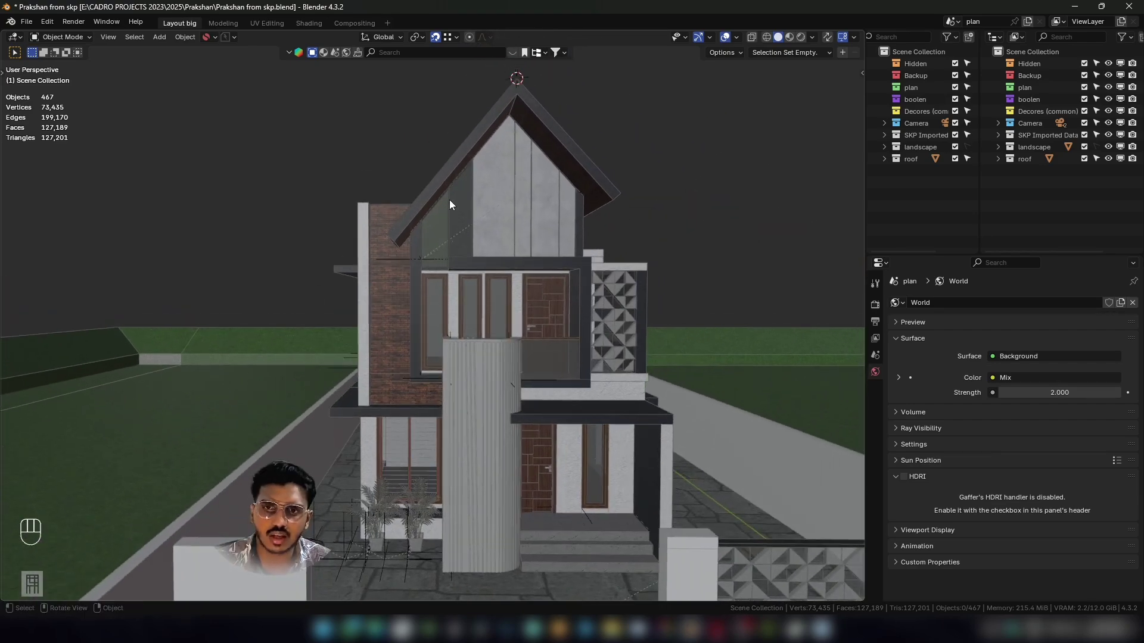
scroll(431, 345, "up", 2)
middle_click_drag(452, 374, 450, 356, "shift")
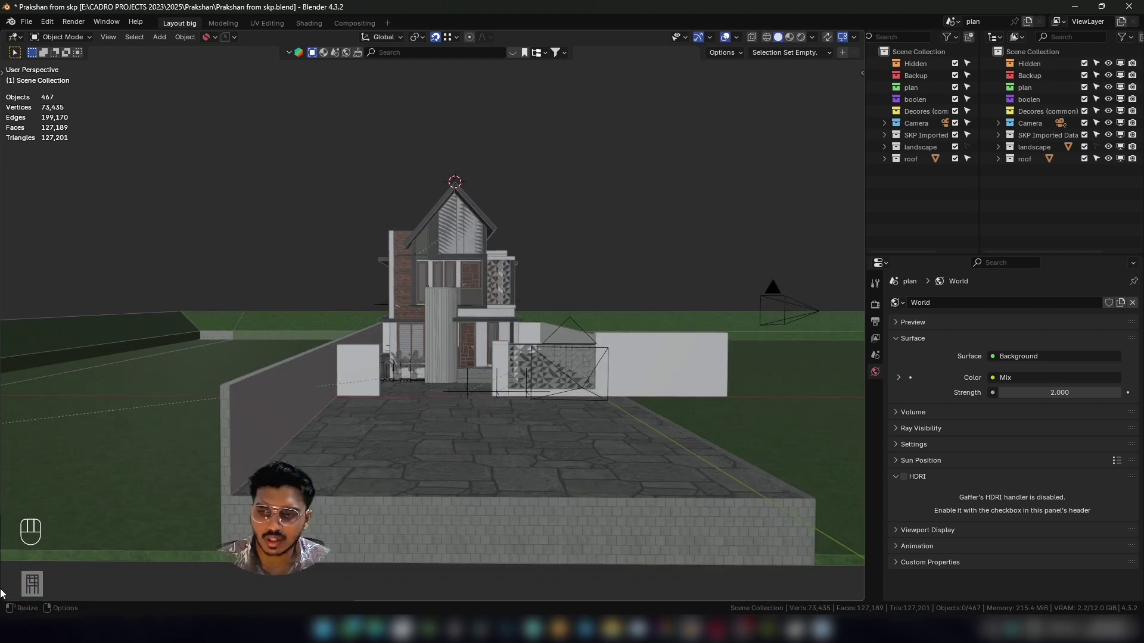
left_click_drag(2, 598, 520, 356)
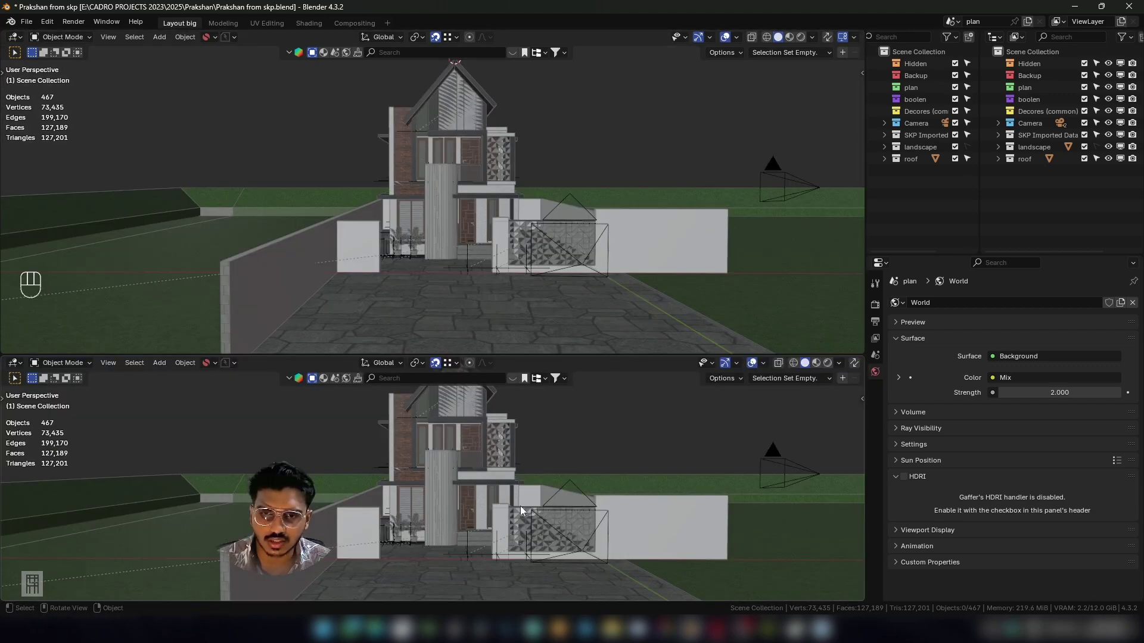
right_click(636, 357)
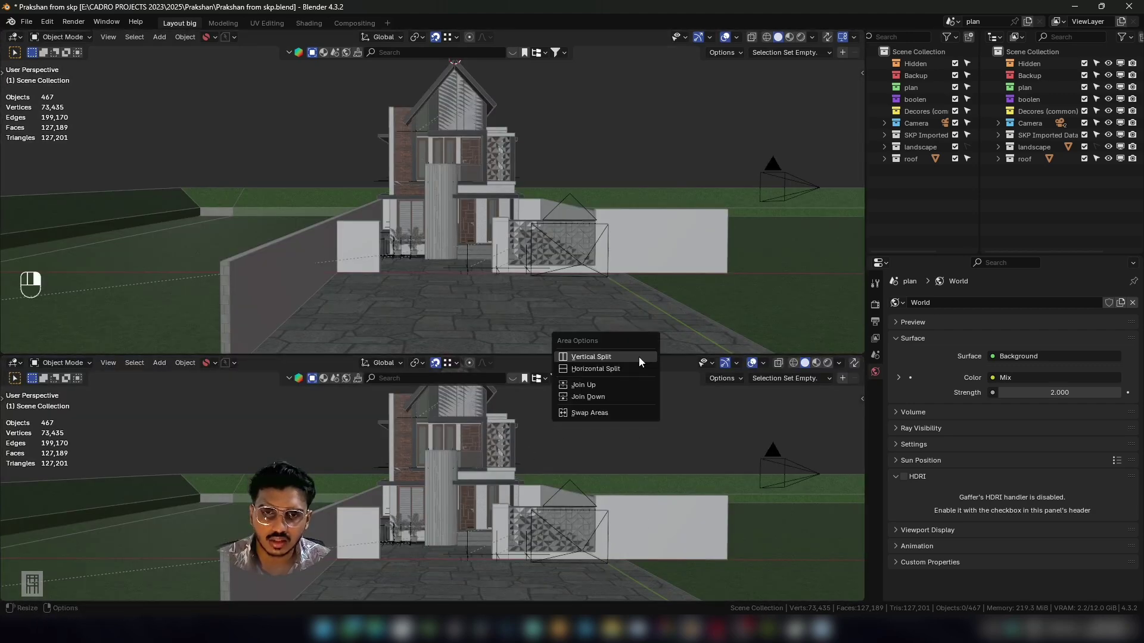
left_click(605, 387)
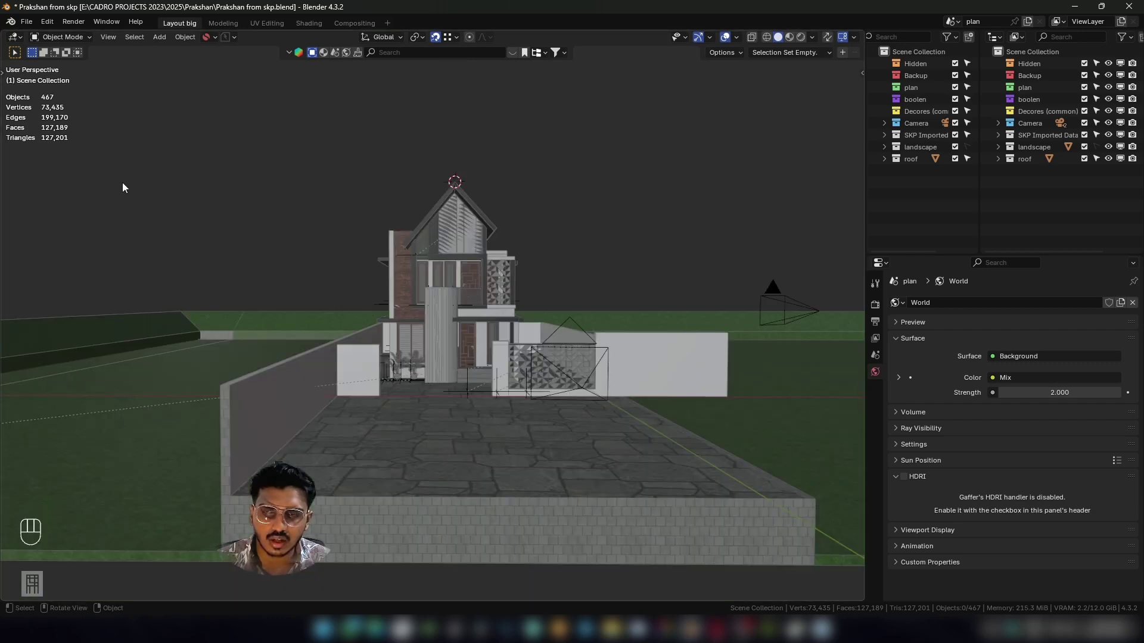
Switch to the Modeling workspace, select the roof object, and show the active camera's view in the small 3D viewport.
left_click(224, 24)
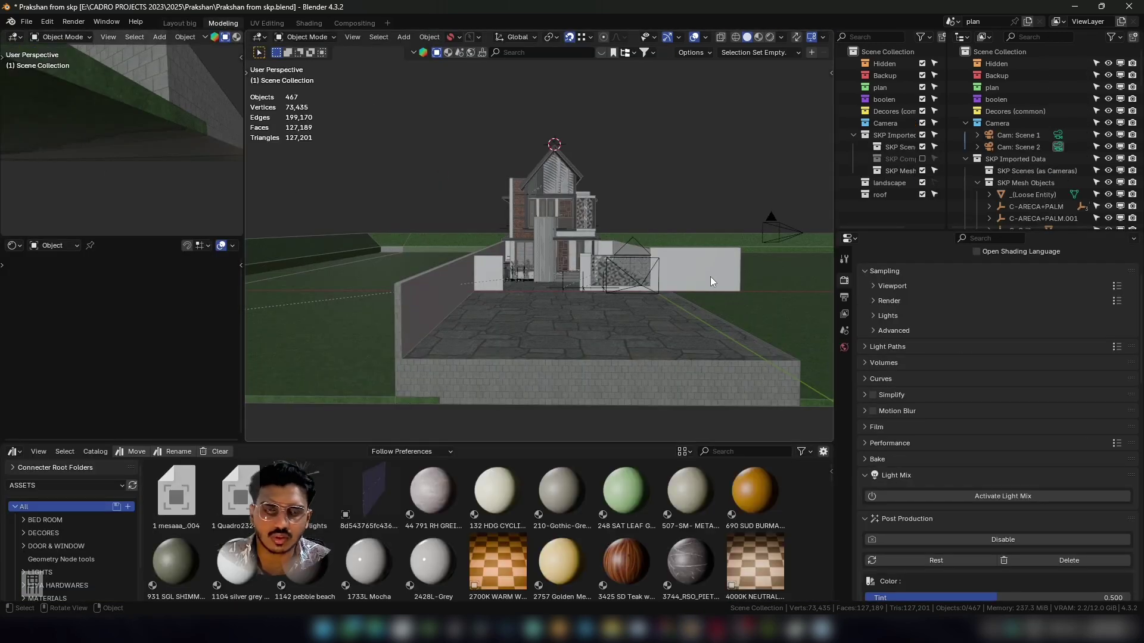
middle_click_drag(548, 245, 447, 270)
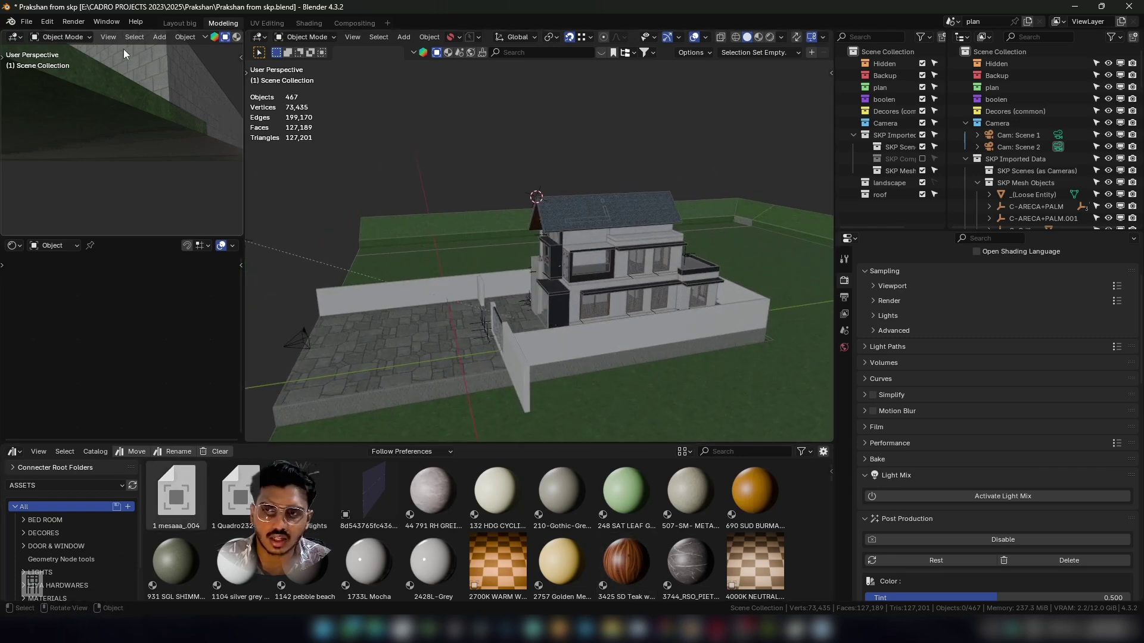
middle_click_drag(733, 119, 774, 131)
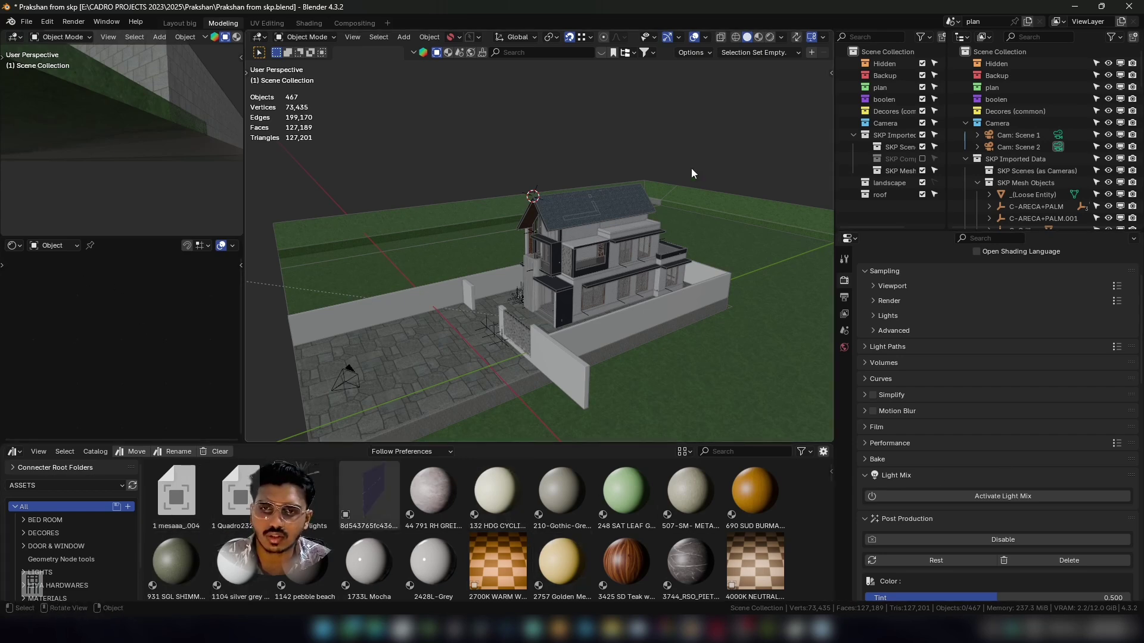
left_click(569, 207)
scroll(106, 330, "up", 4)
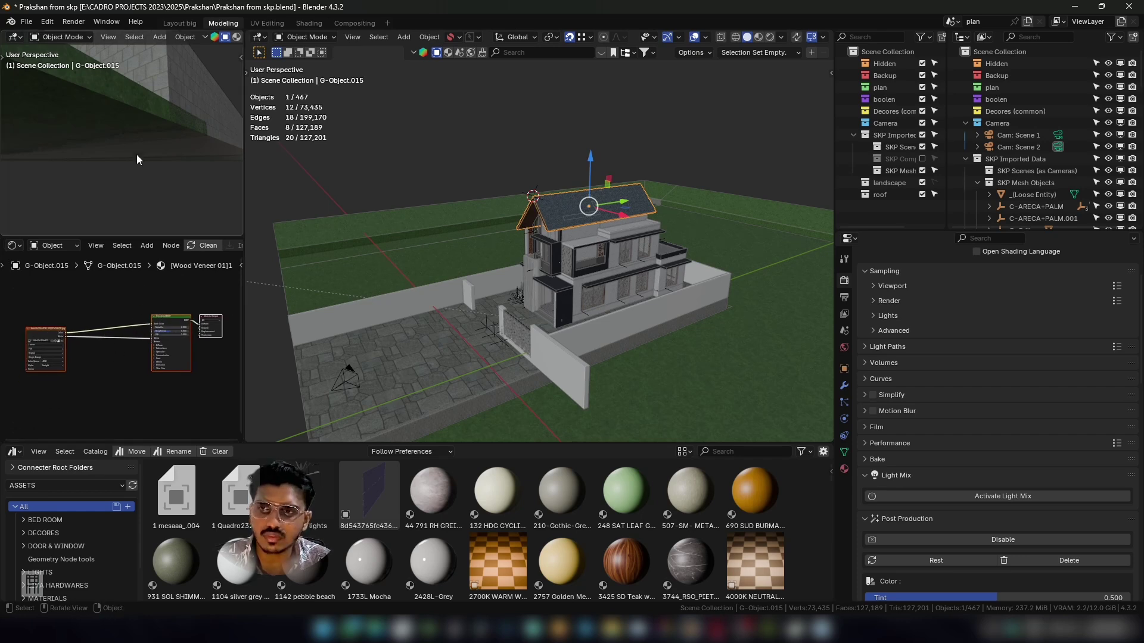
key("KP_0")
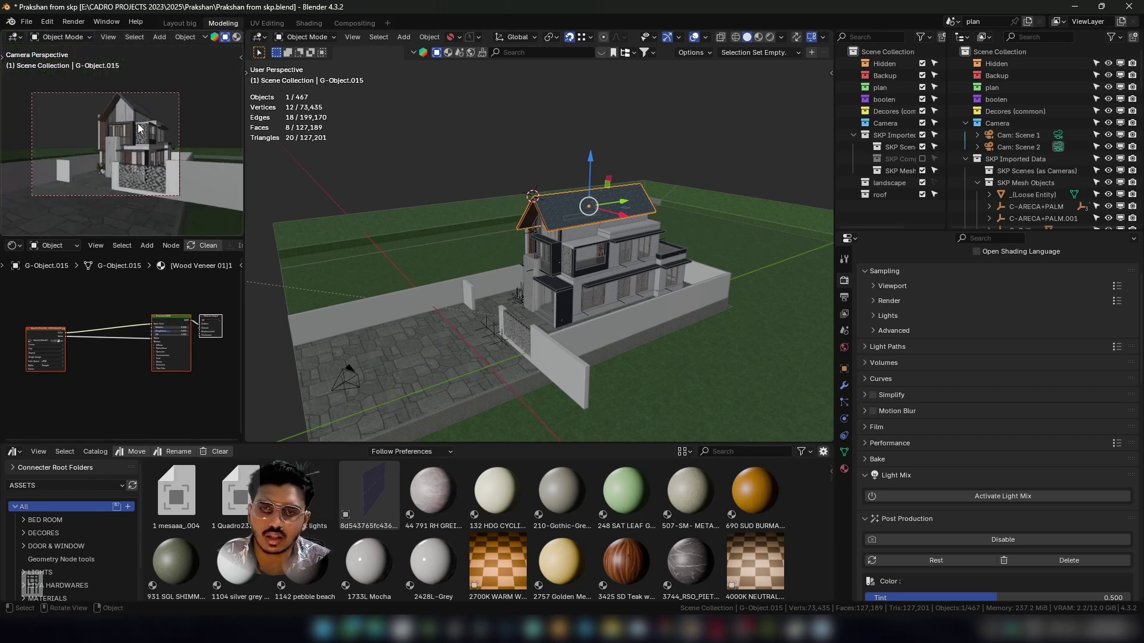
Turn off the Text Info overlay in the small camera viewport and save the file.
mouse_move(578, 287)
middle_mouse_down()
mouse_move(592, 282)
mouse_move(566, 277)
middle_mouse_up()
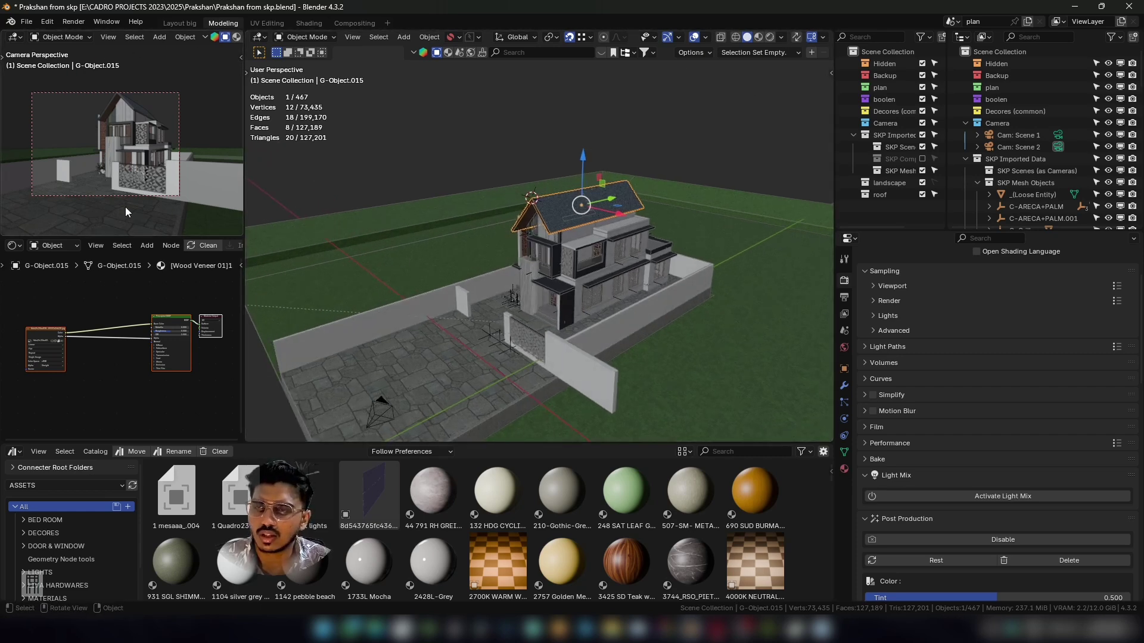
scroll(182, 40, "down", 5)
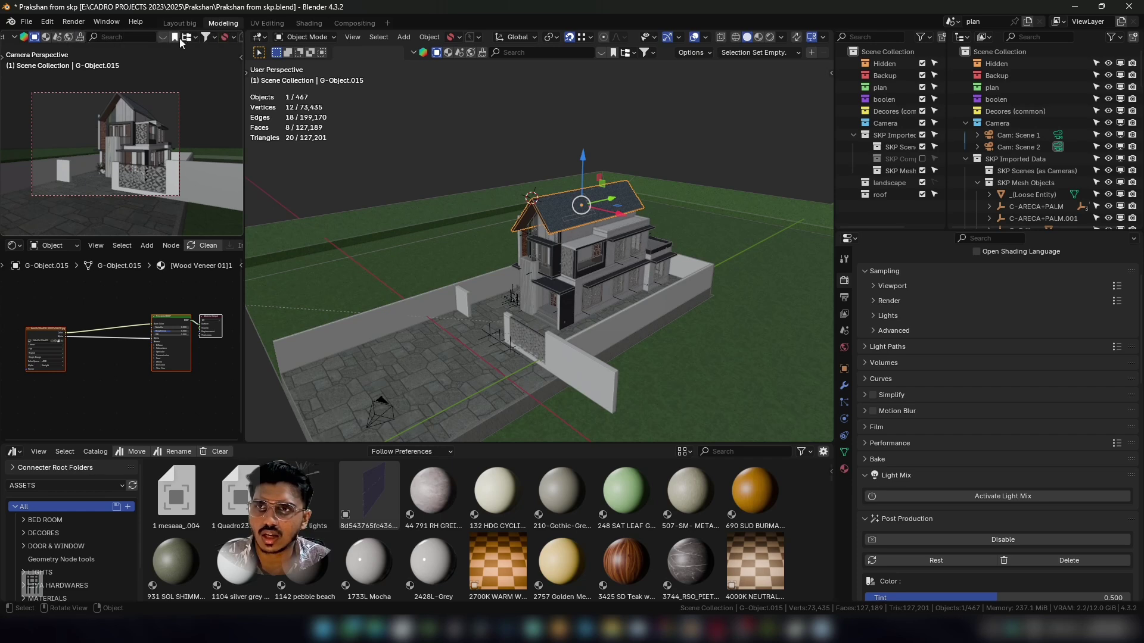
scroll(182, 37, "down", 8)
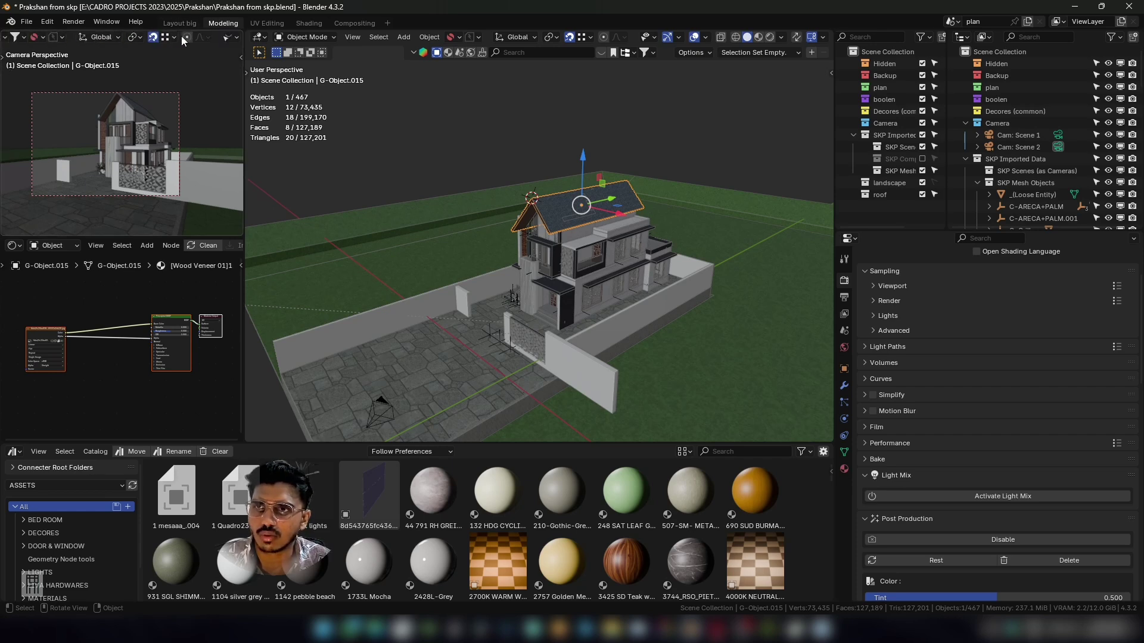
left_click(172, 38)
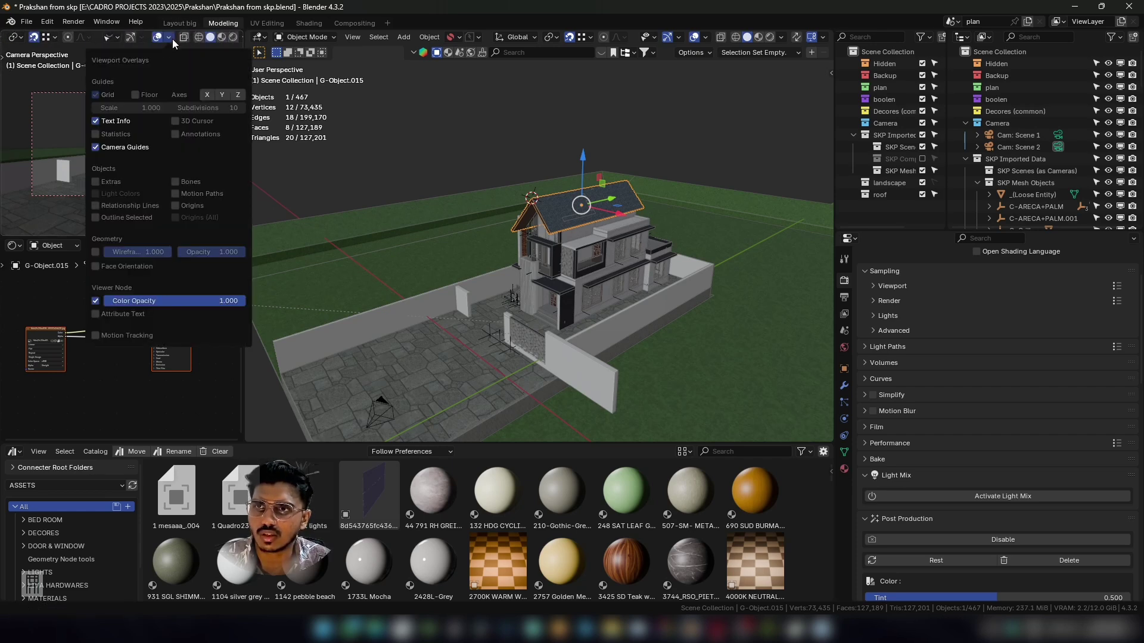
left_click(95, 121)
scroll(98, 38, "down", 5)
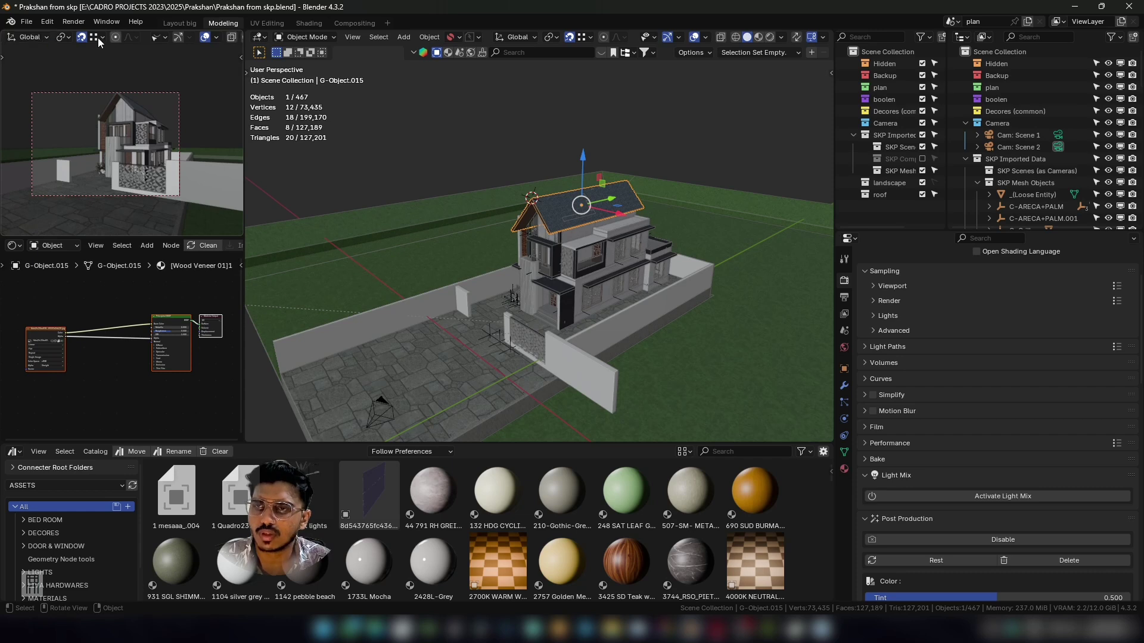
scroll(97, 38, "up", 10)
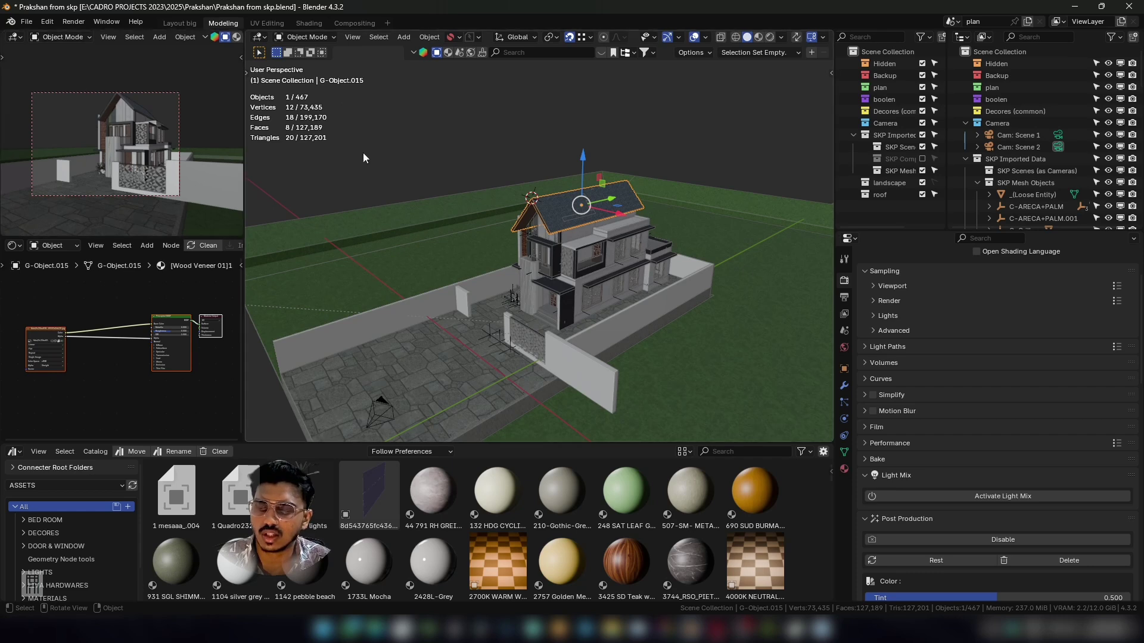
key("ctrl+s")
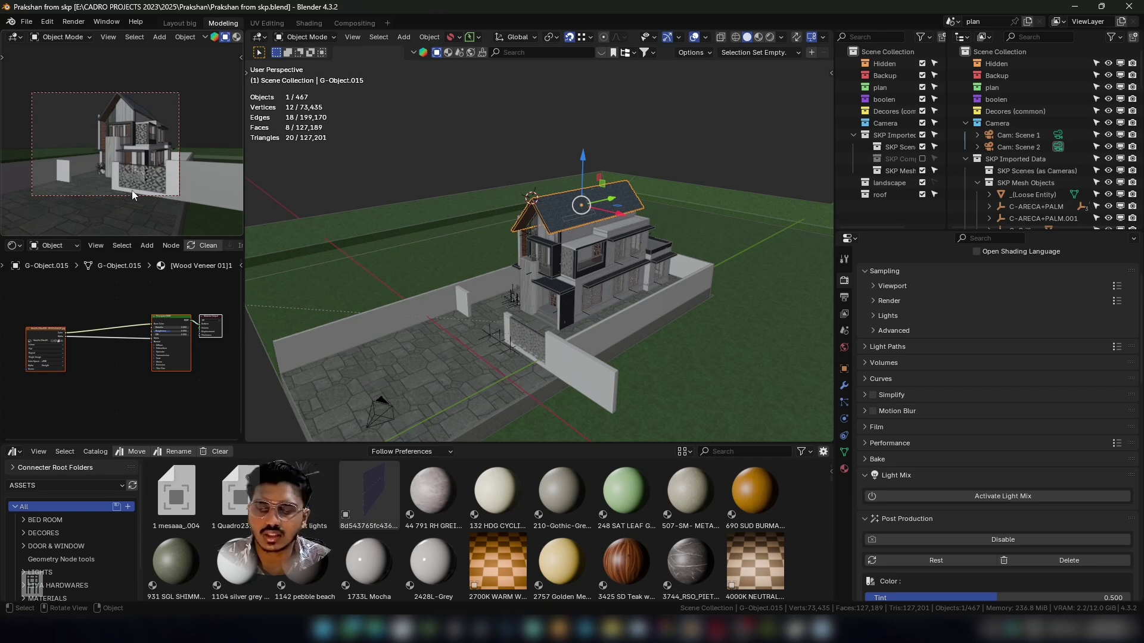
Reposition the active camera with Walk navigation in the small camera viewport to reframe the house and front wall.
scroll(131, 191, "up", 2)
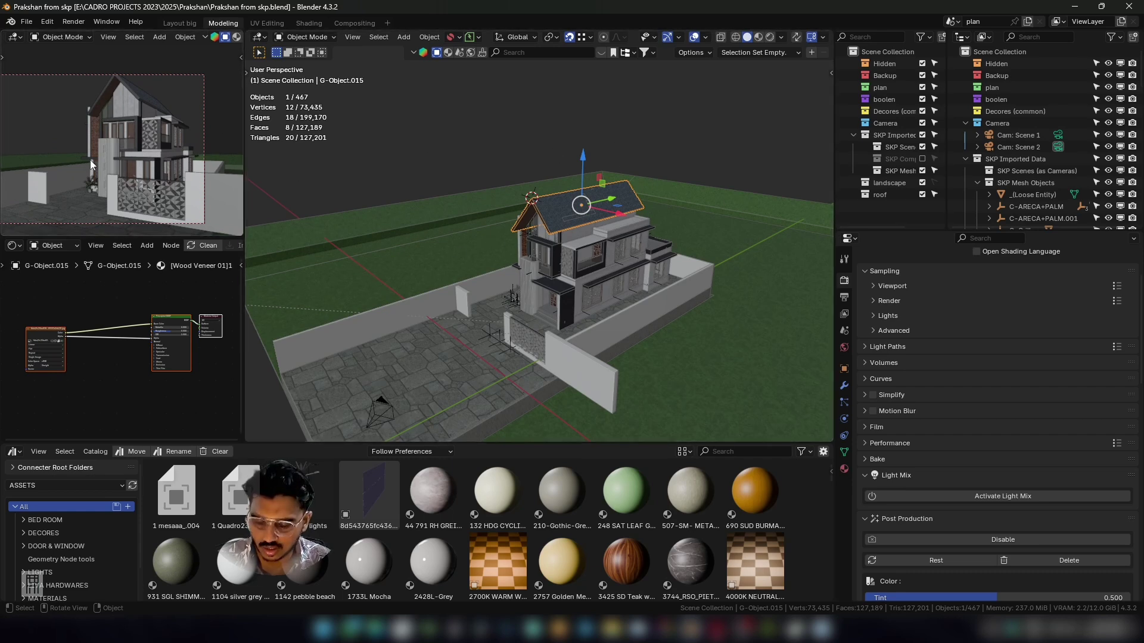
key("shift+grave")
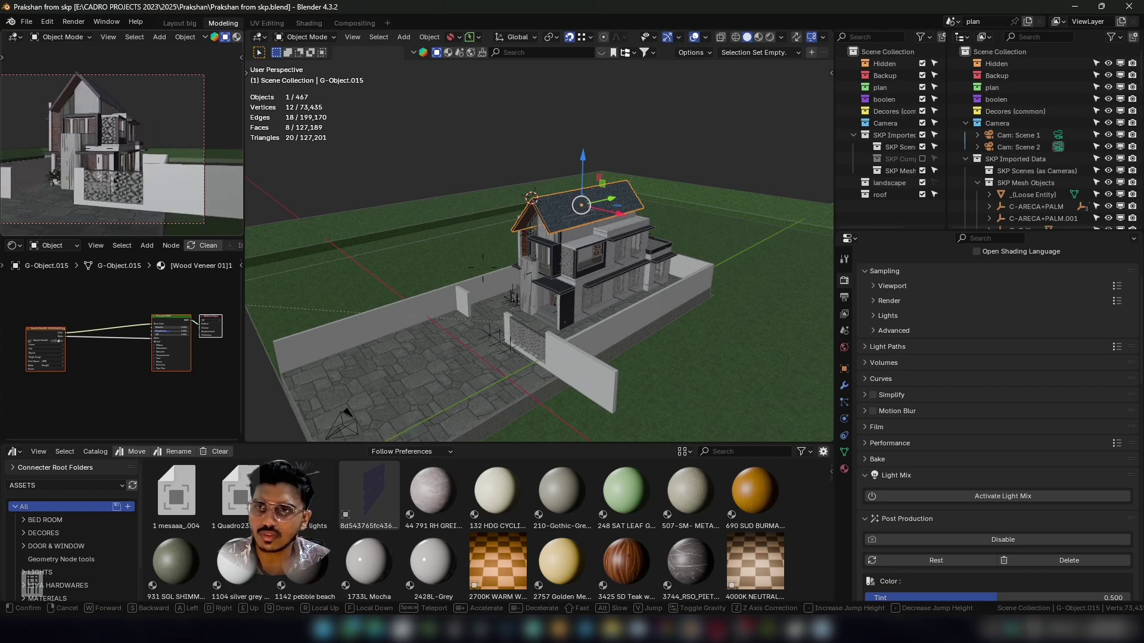
left_click(91, 165)
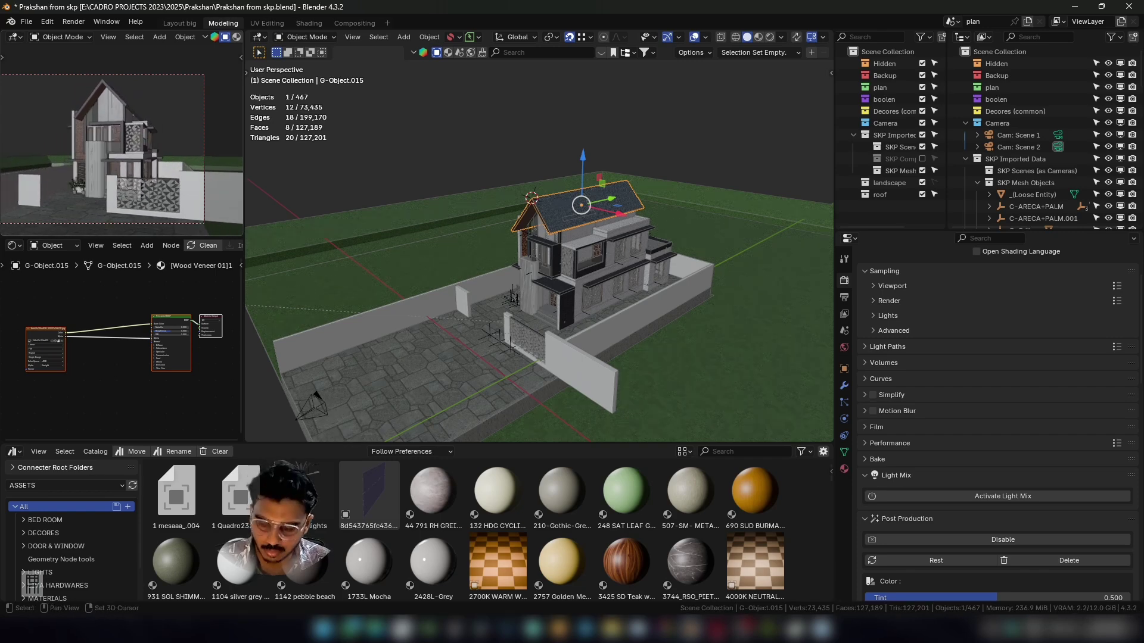
key("shift+grave")
key("d")
left_click(167, 178)
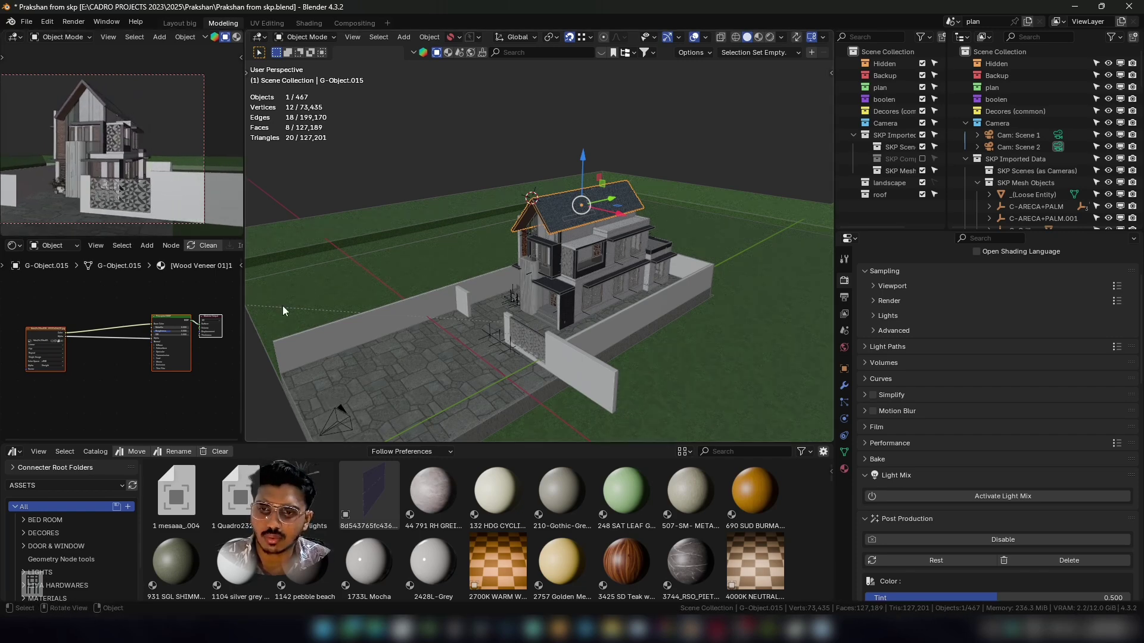
key("shift+grave")
key("w")
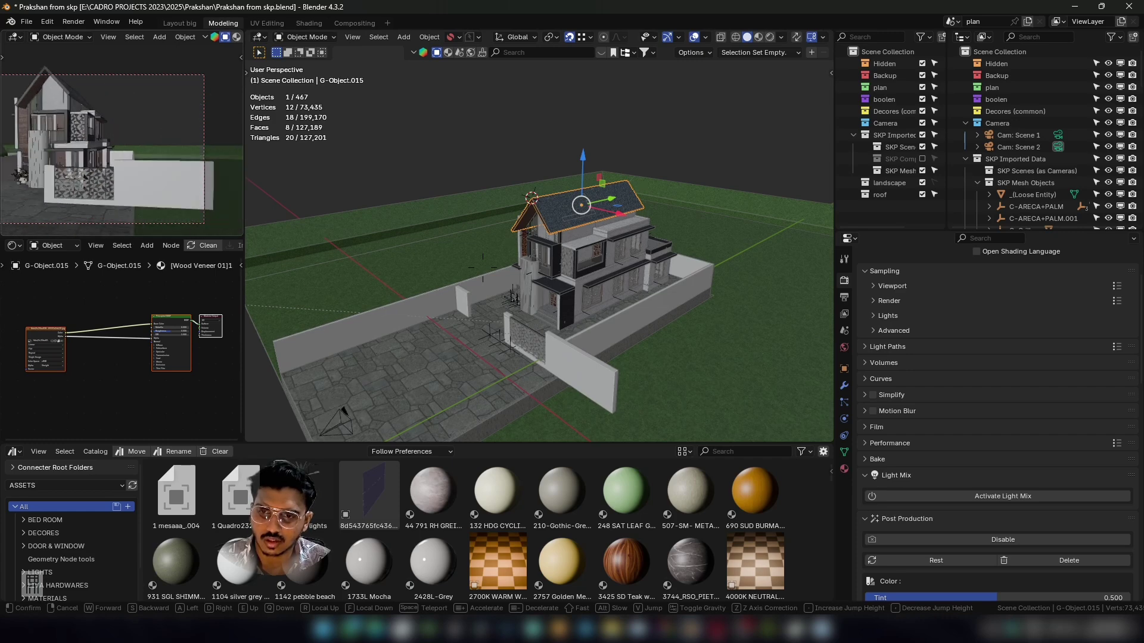
key("Return")
Show the active camera's view in the main 3D viewport and refine its framing of the house with Walk navigation.
scroll(509, 303, "down", 3)
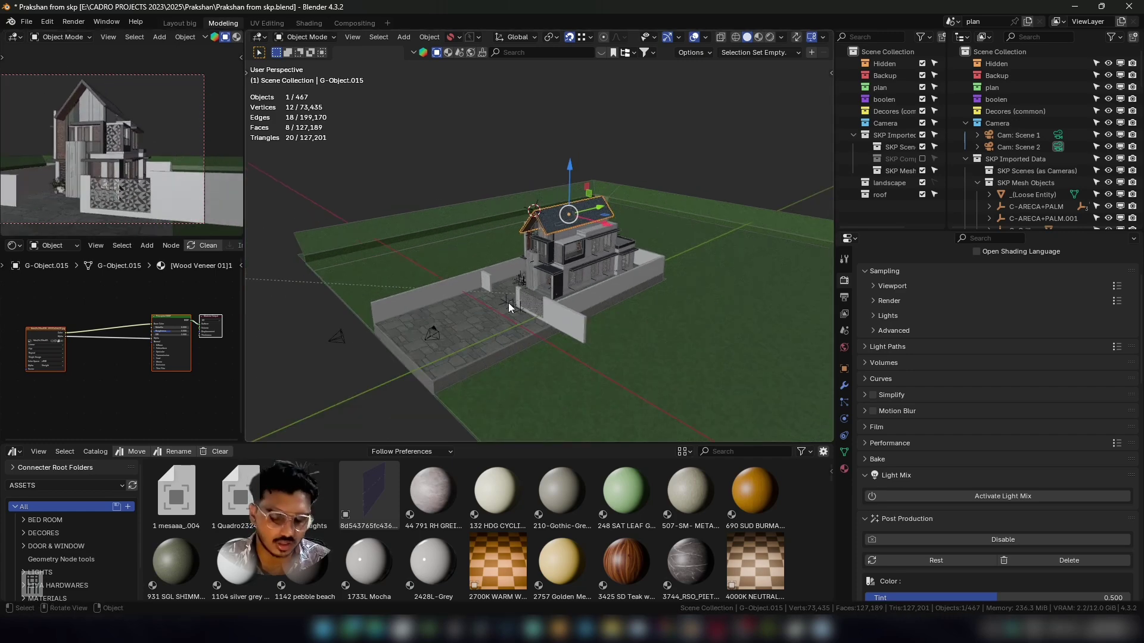
key("KP_0")
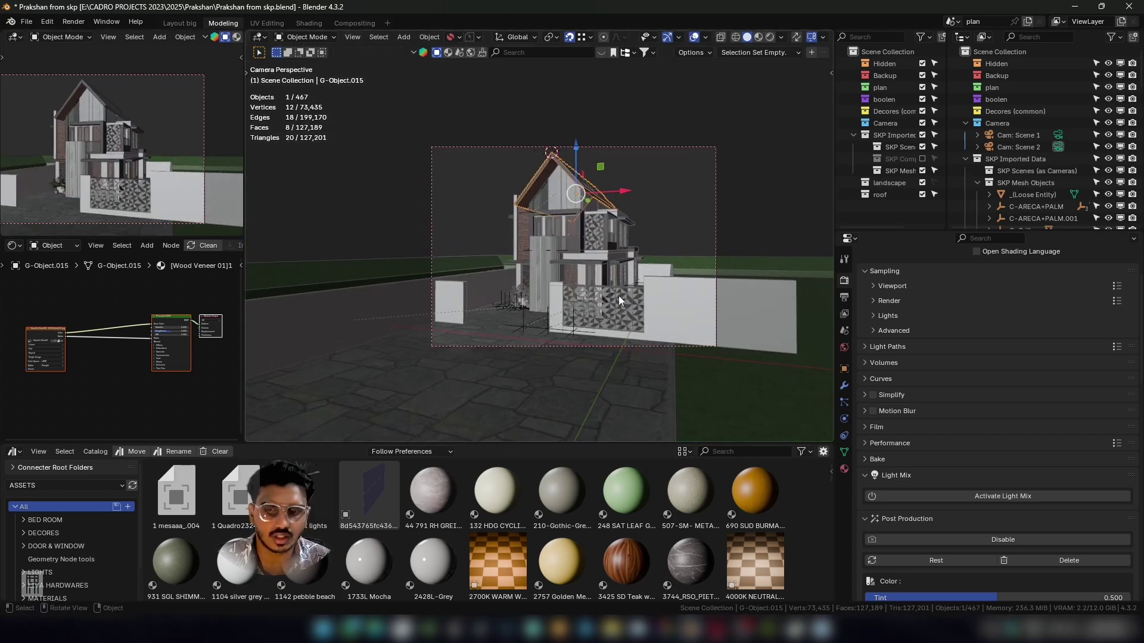
key("shift+grave")
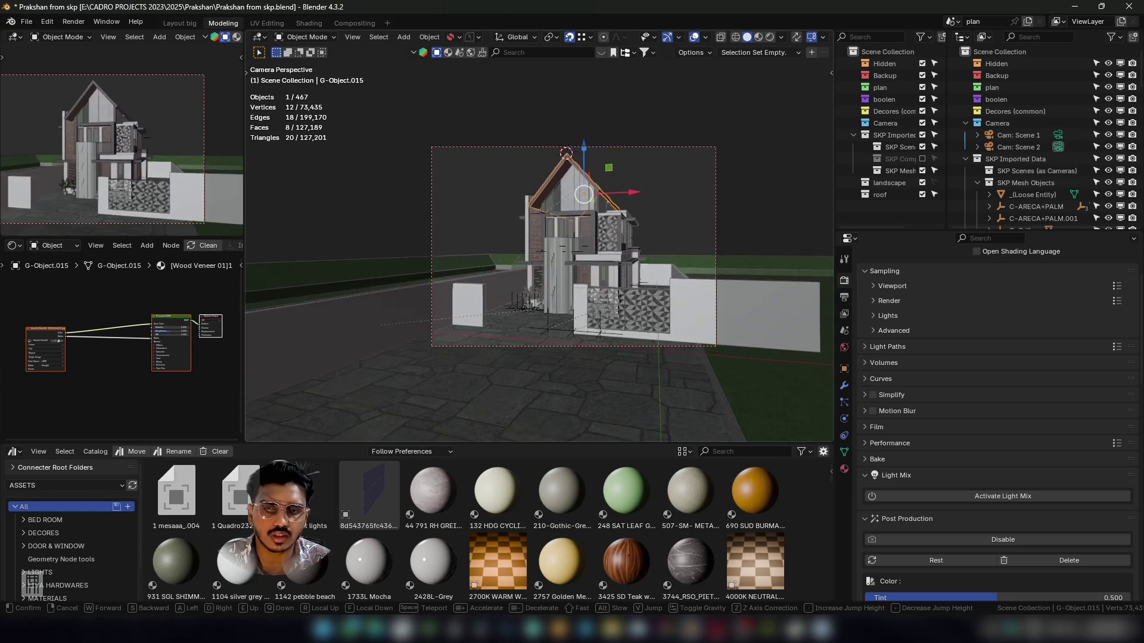
left_click(145, 203)
left_click(176, 120)
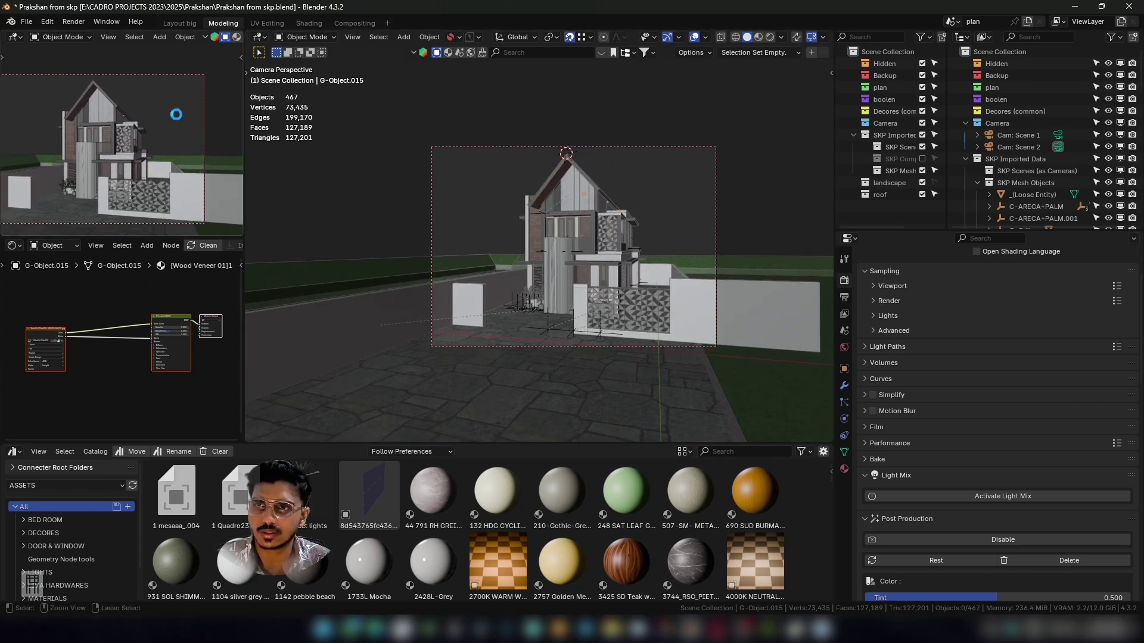
Save the file and fit the camera frame to the small viewport.
key("ctrl+s")
key("Home")
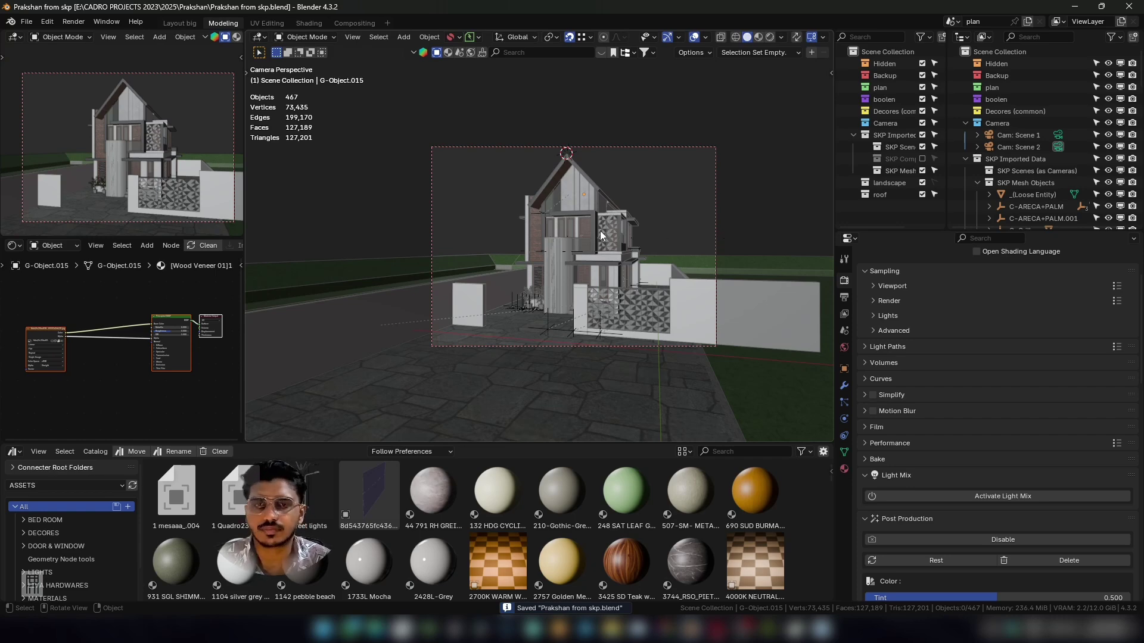
scroll(617, 260, "down", 1)
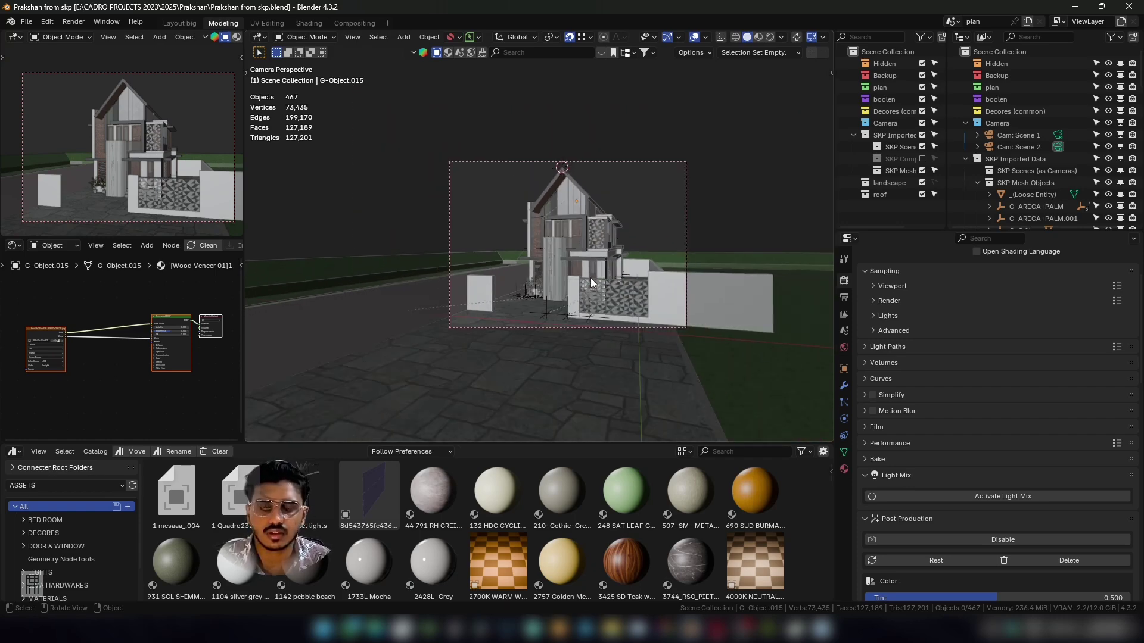
Select the Cam: Scene 2 camera by its frame and leave camera view to see where it stands in the scene.
left_click(645, 162)
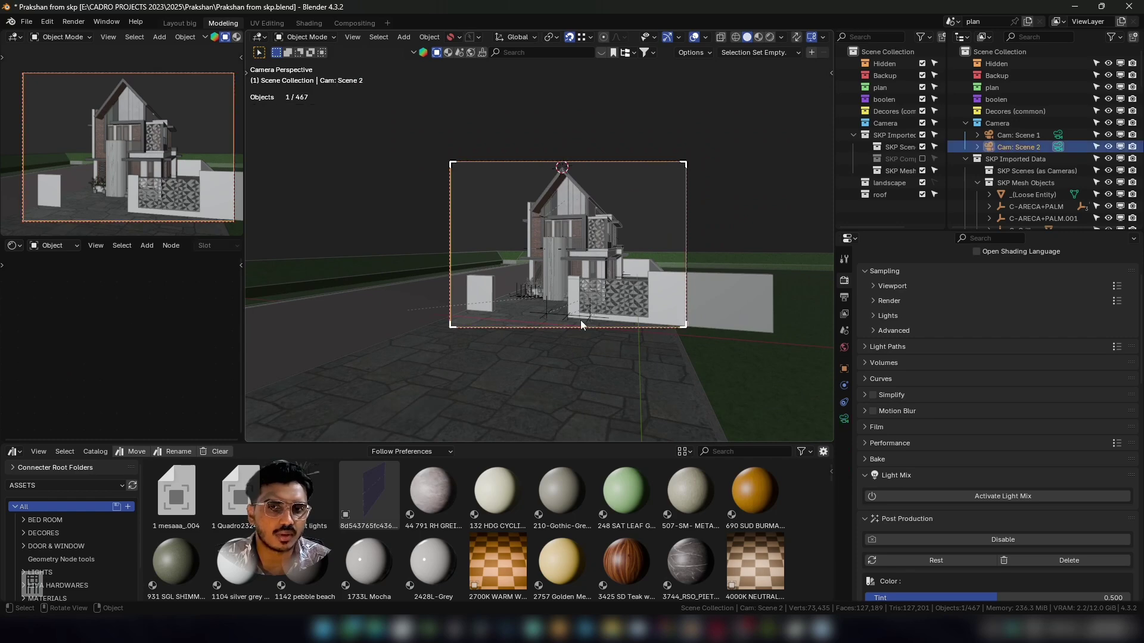
middle_click_drag(580, 319, 626, 323)
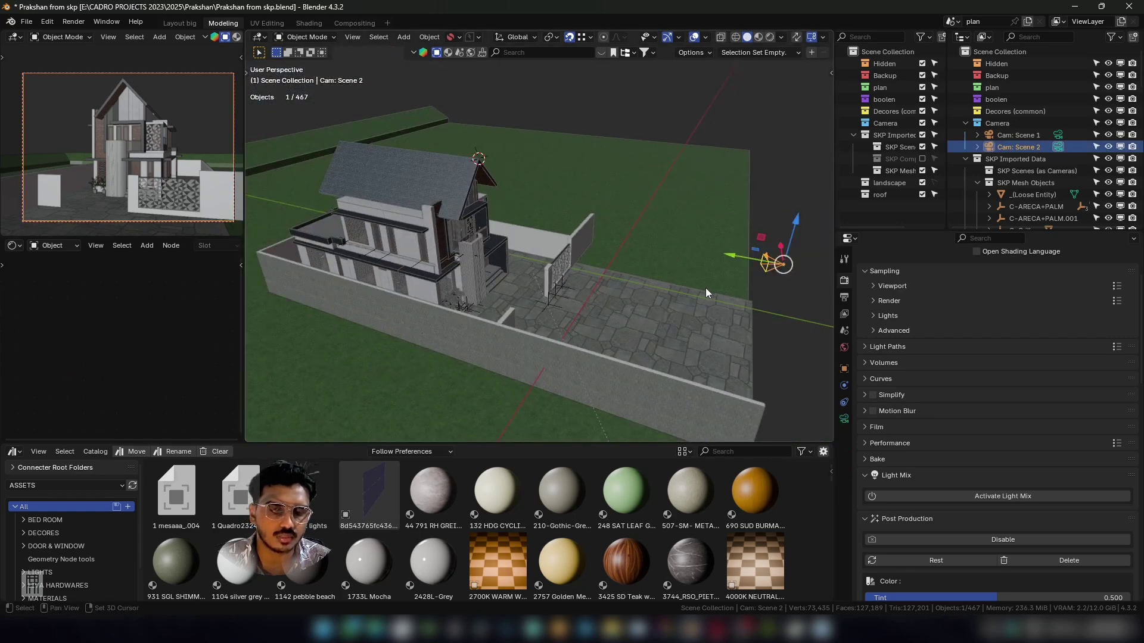
middle_click_drag(706, 288, 484, 331)
Inspect the Scene(s) As Camera(s) option in the SketchUp import settings and close them without importing.
left_click(24, 24)
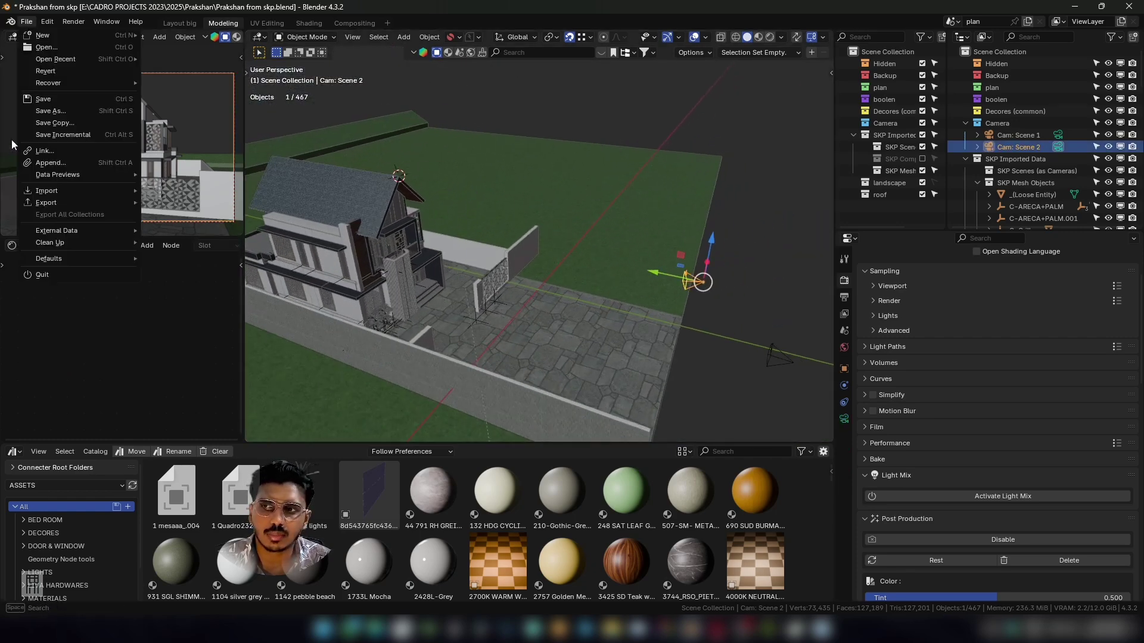
mouse_move(36, 191)
left_click(240, 357)
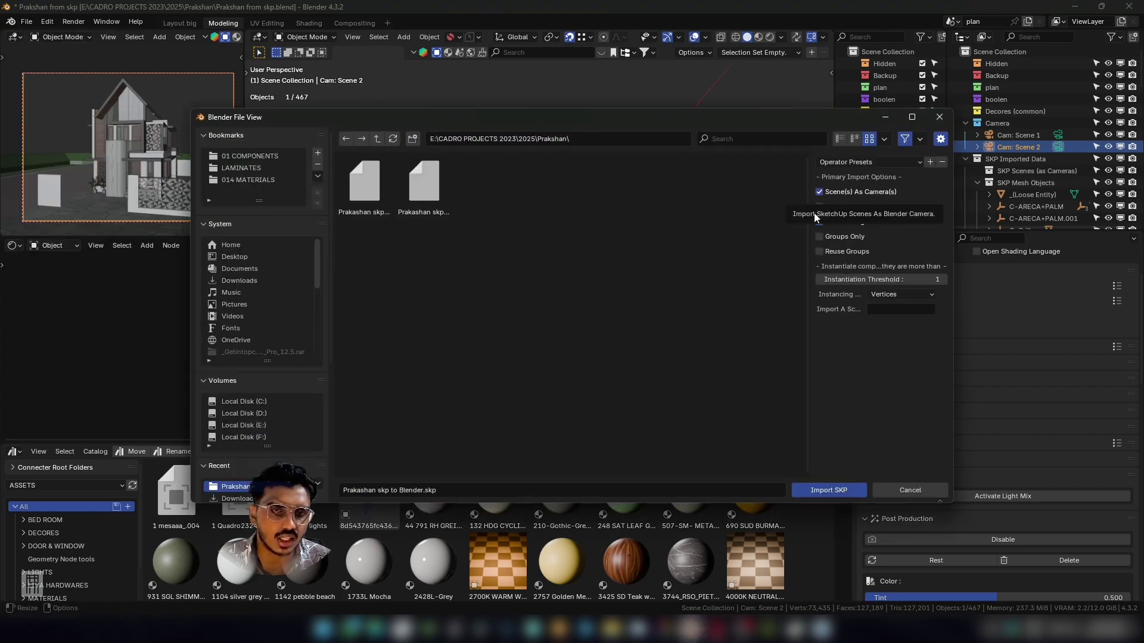
key("Escape")
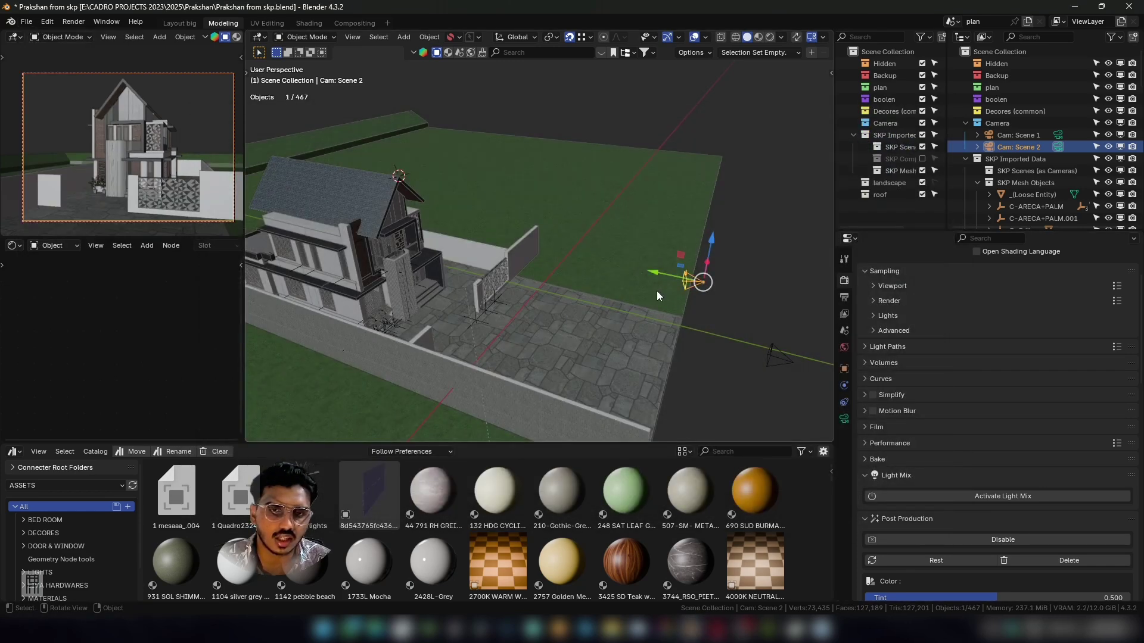
Select the two imported cameras, Cam: Scene 1 and Cam: Scene 2, in turn to identify them in the scene.
middle_click_drag(658, 296, 660, 307)
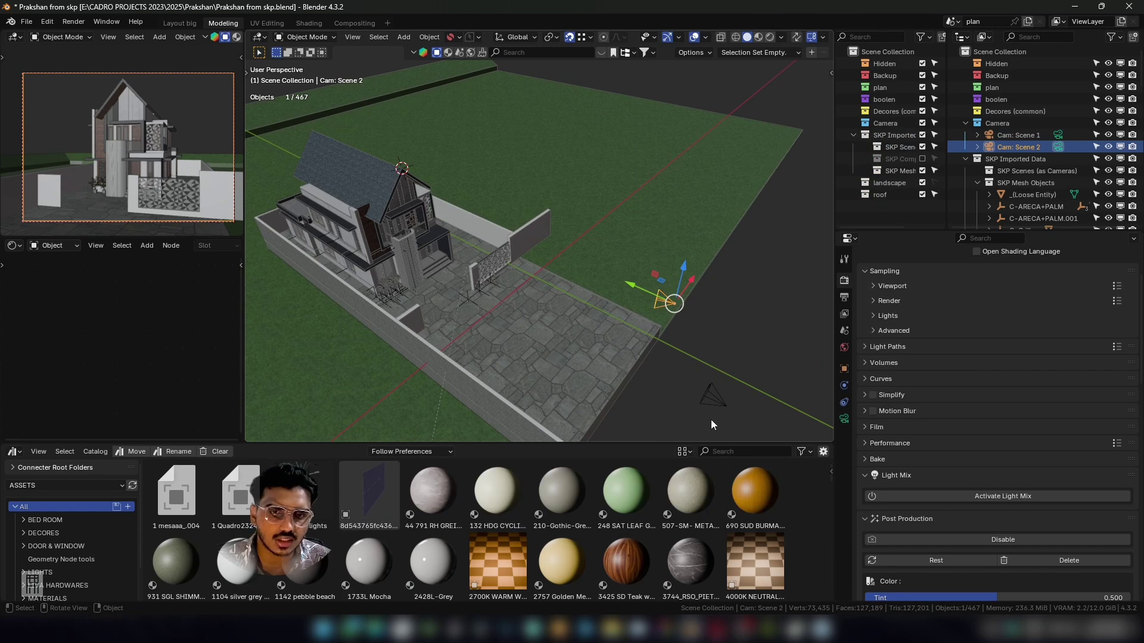
left_click(713, 398)
left_click(661, 304)
left_click(706, 400)
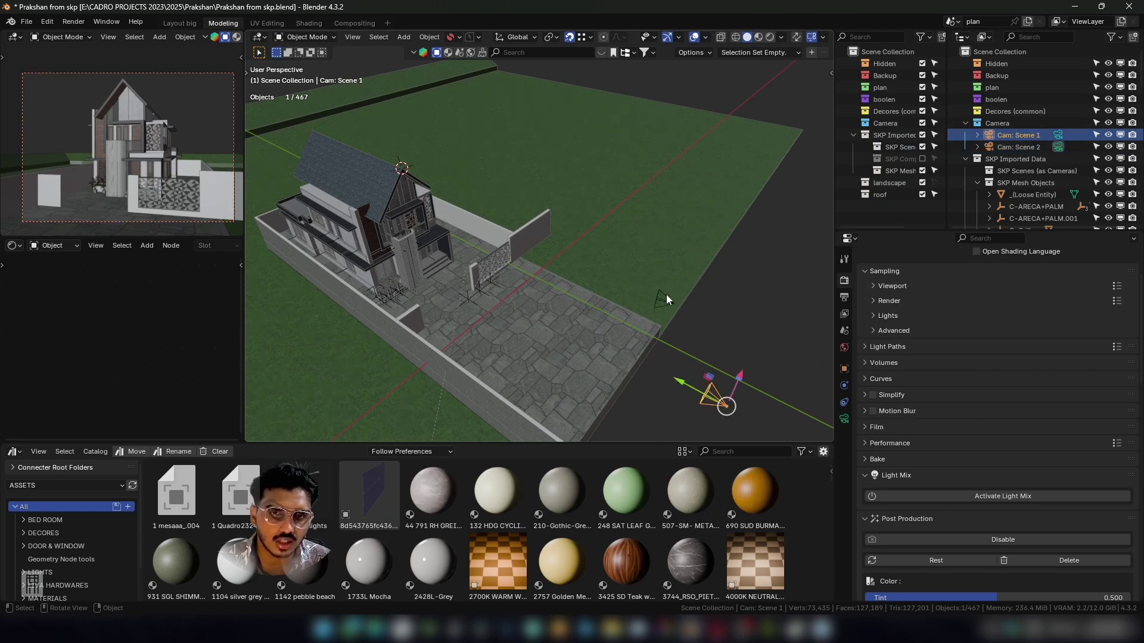
left_click(665, 297)
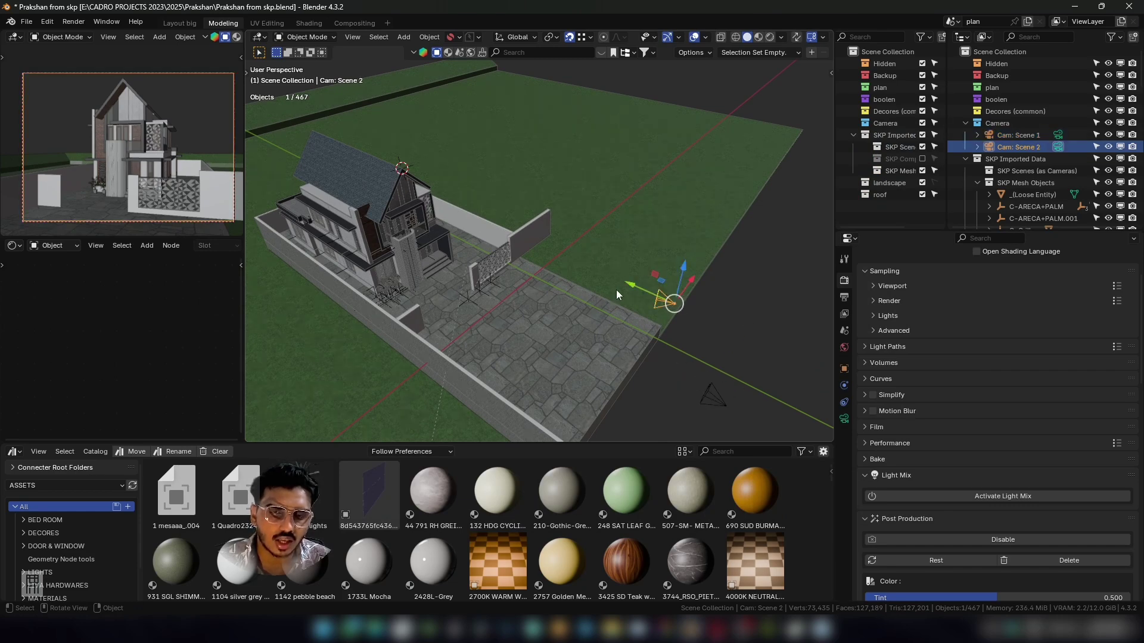
middle_click_drag(616, 289, 553, 287)
scroll(524, 284, "up", 2)
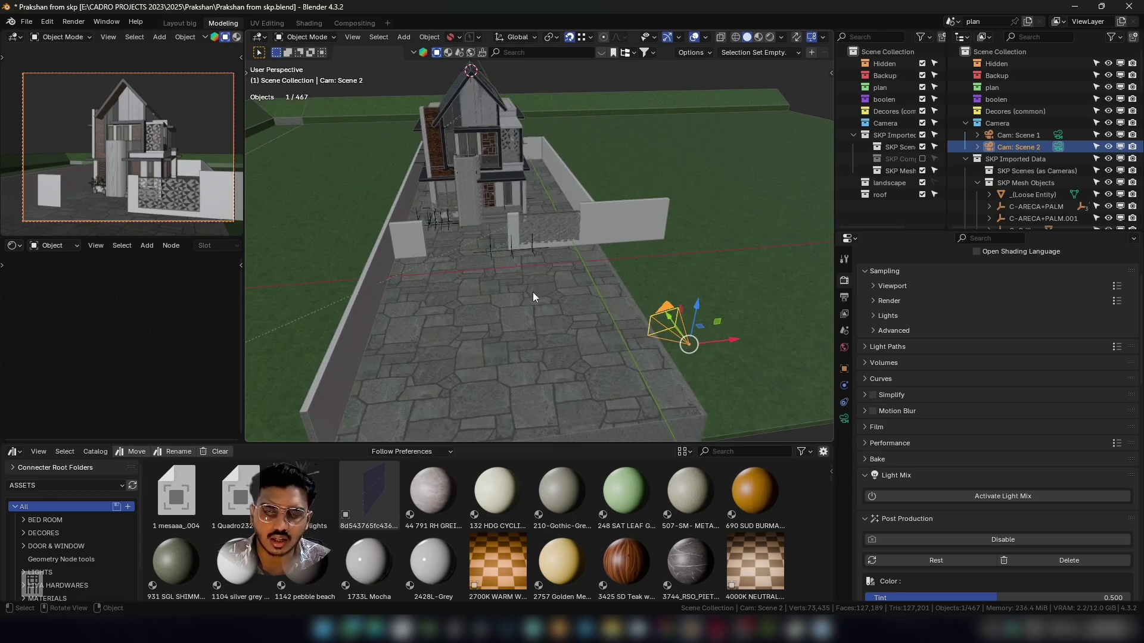
key("shift+a")
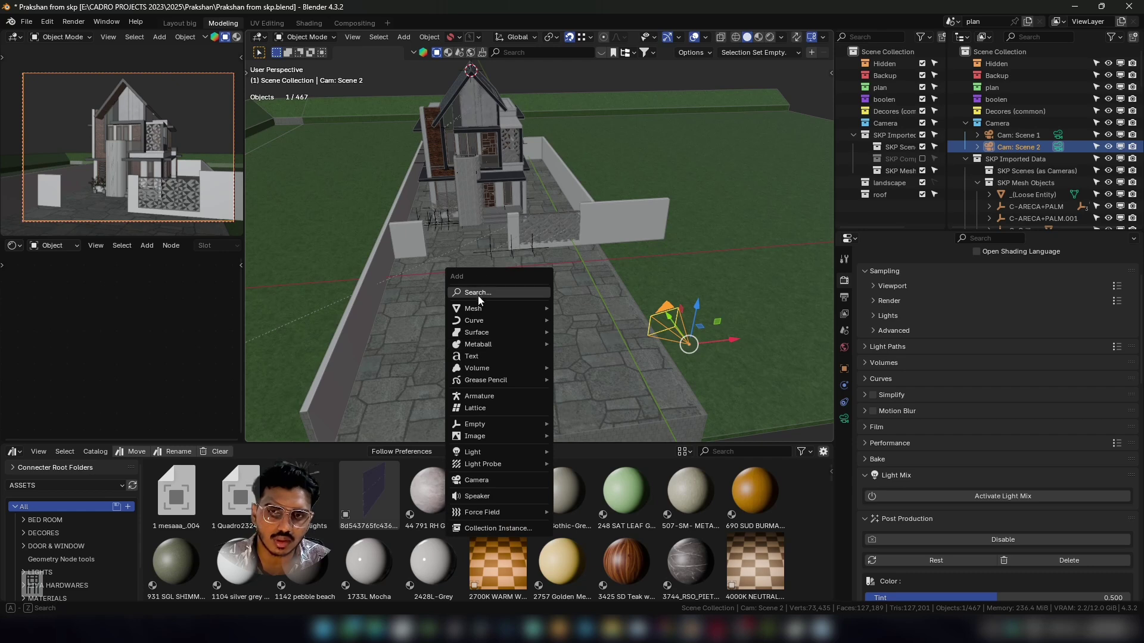
left_click(404, 37)
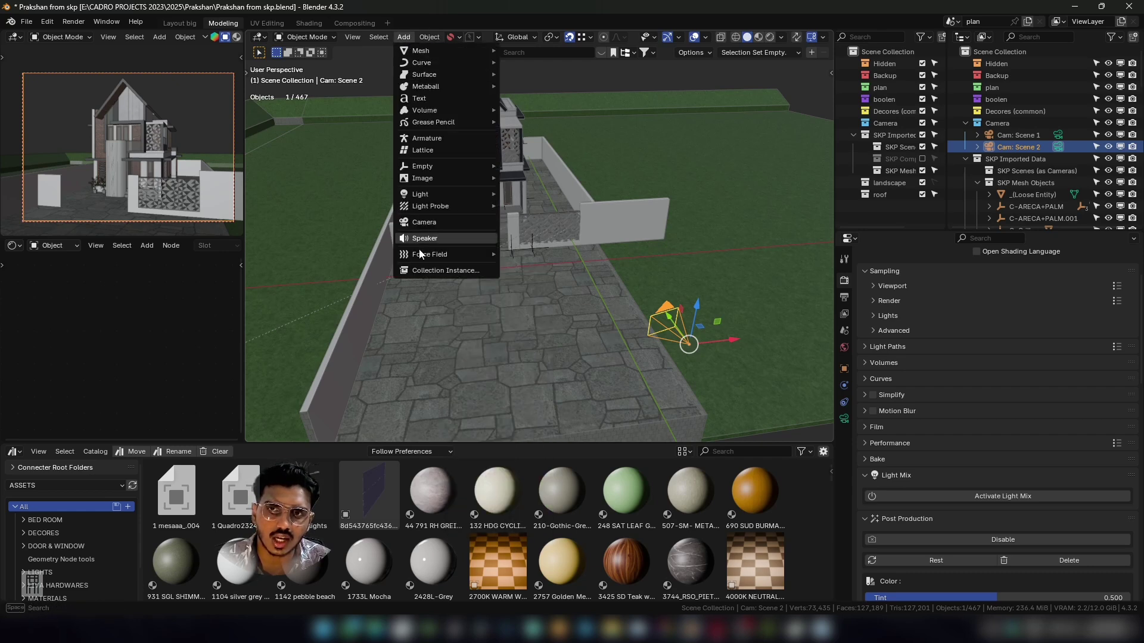
key("shift+a")
key("Escape")
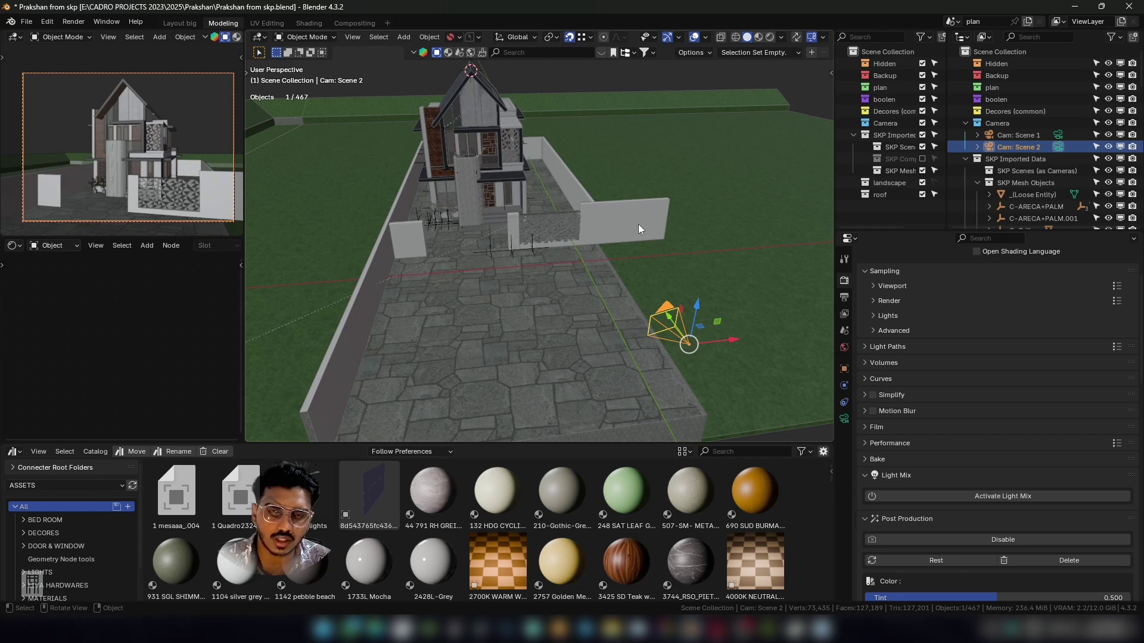
Add a new camera object to the scene at the 3D cursor.
left_click(613, 214)
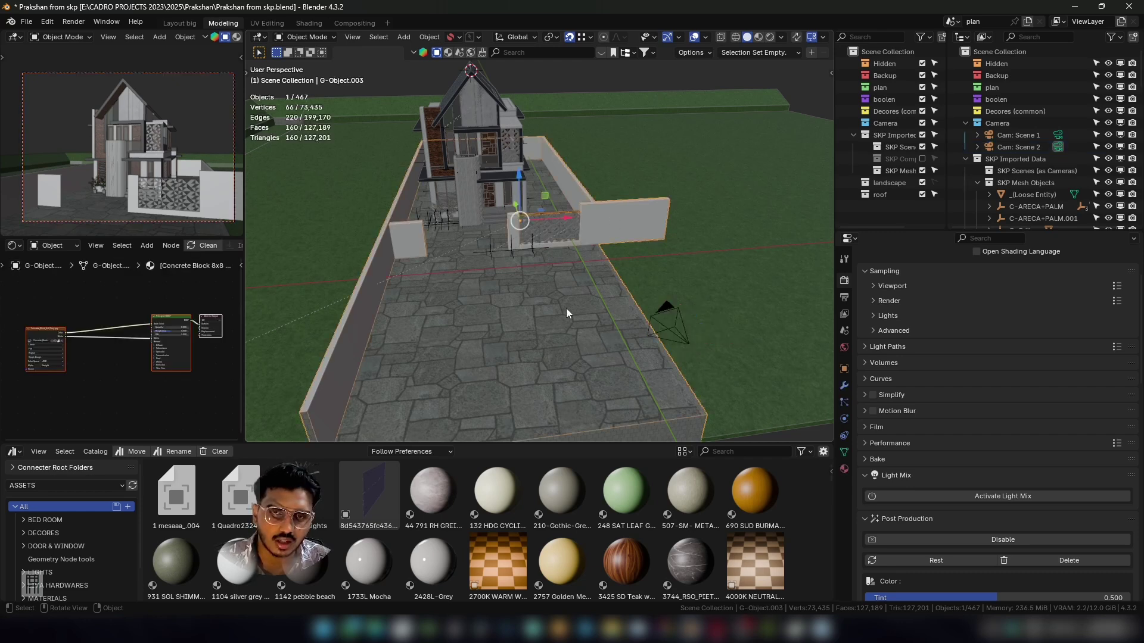
key("shift+a")
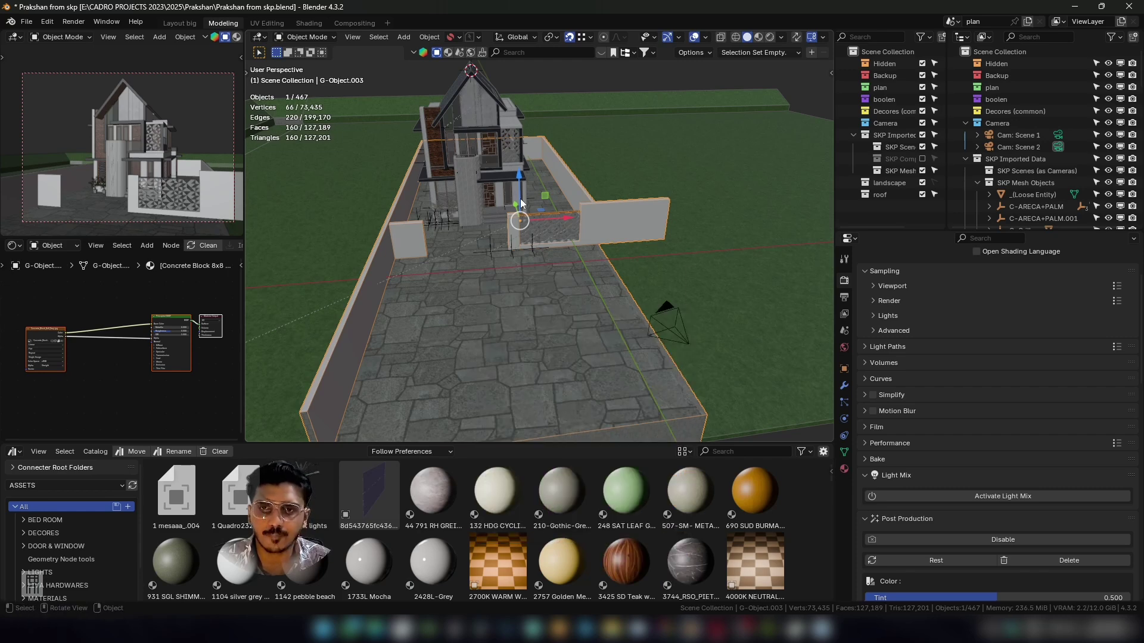
key("shift+a")
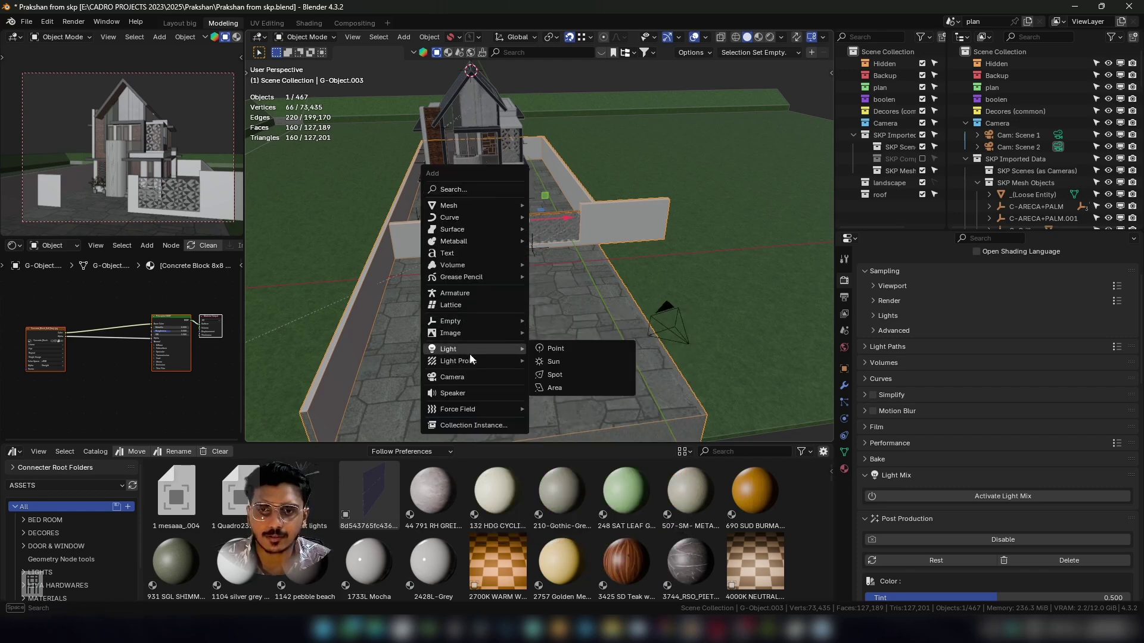
left_click(471, 376)
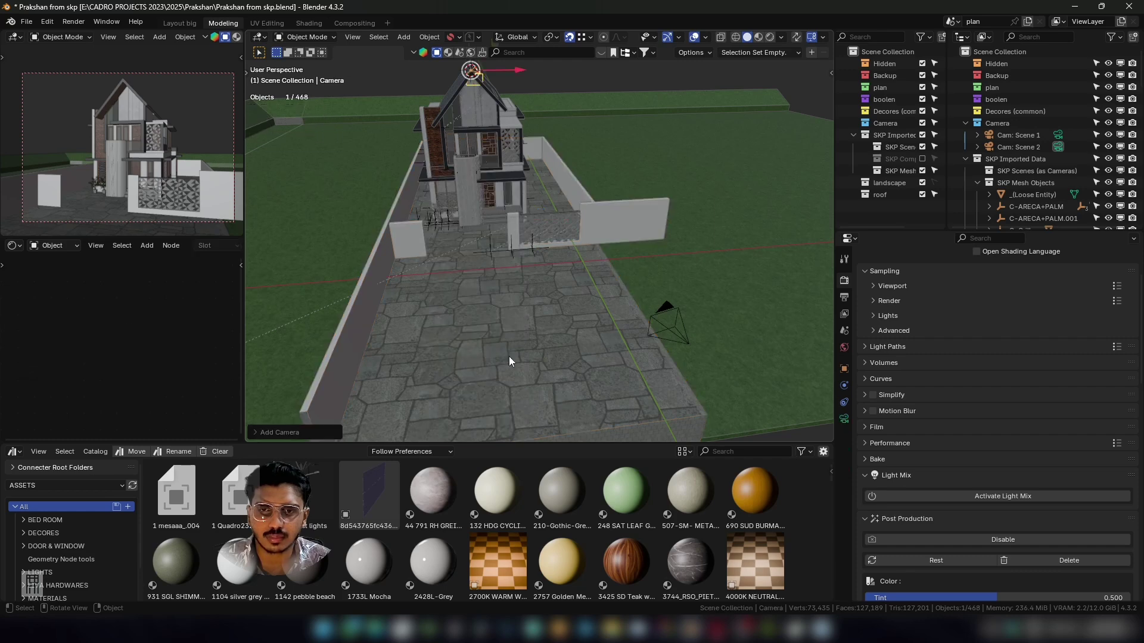
Place the 3D cursor on the paved driveway in front of the house and snap the new camera to it with Keep Offset.
scroll(516, 295, "down", 5)
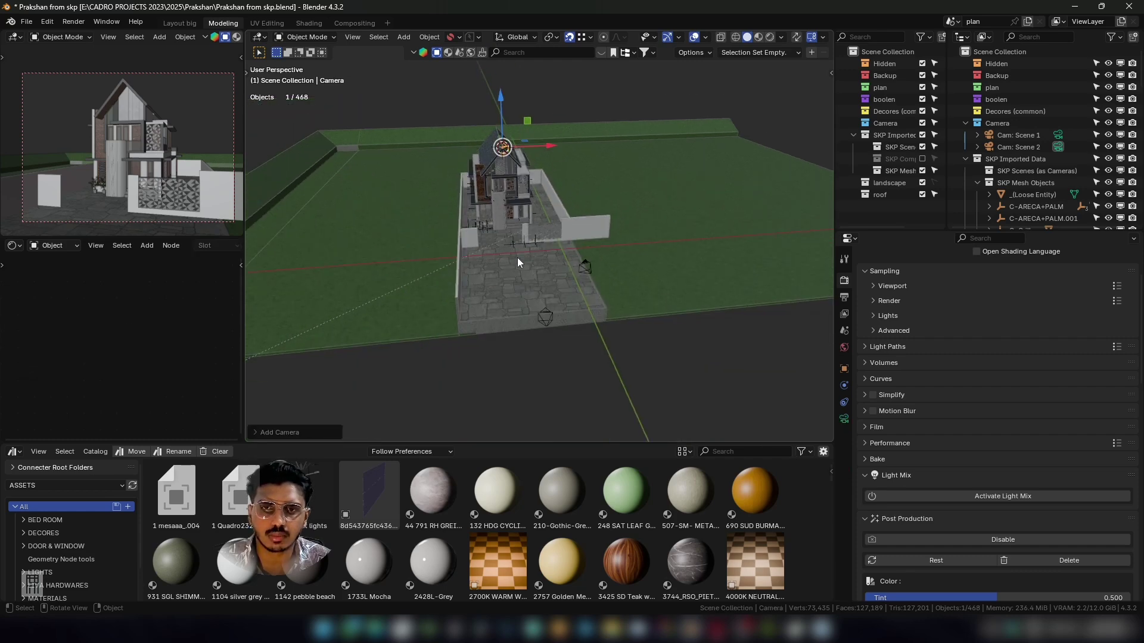
scroll(535, 269, "up", 8)
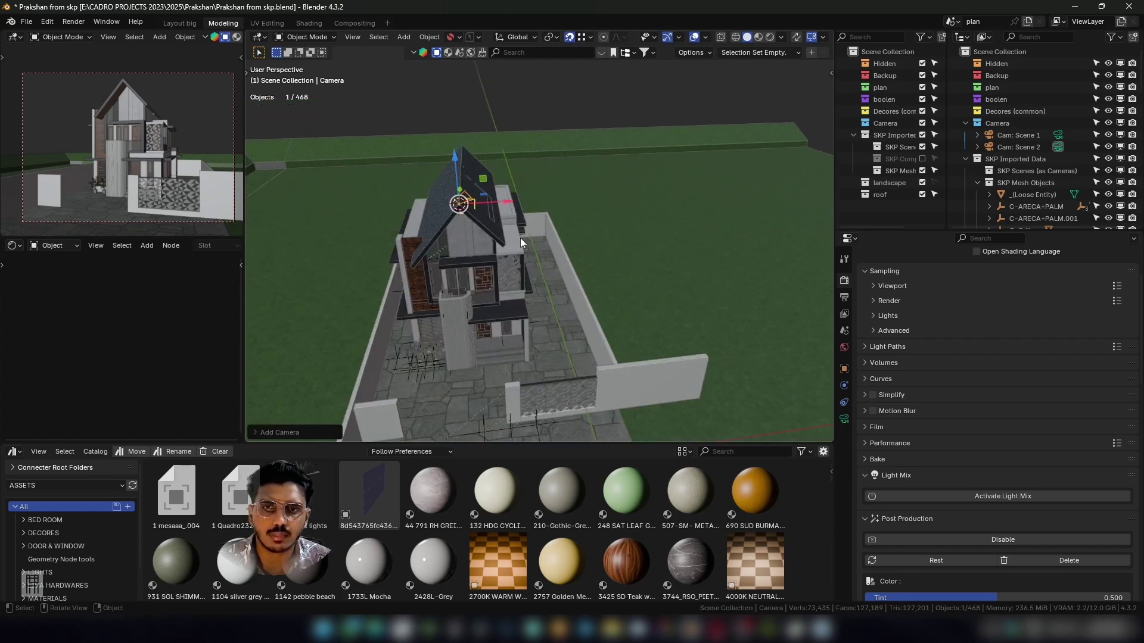
scroll(576, 290, "up", 5)
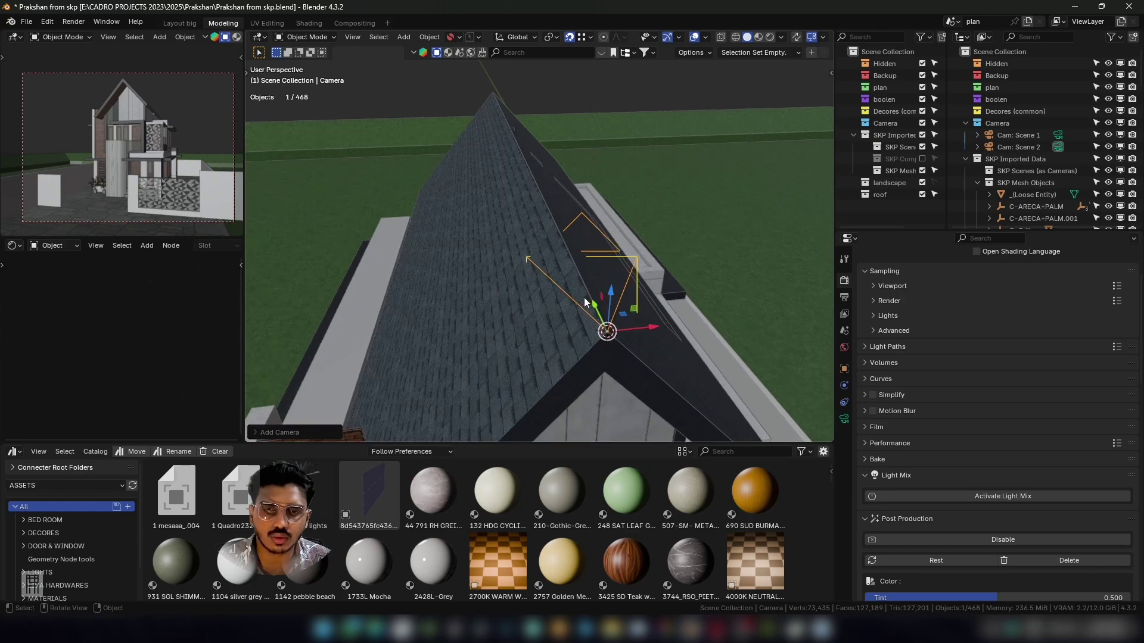
scroll(485, 273, "down", 8)
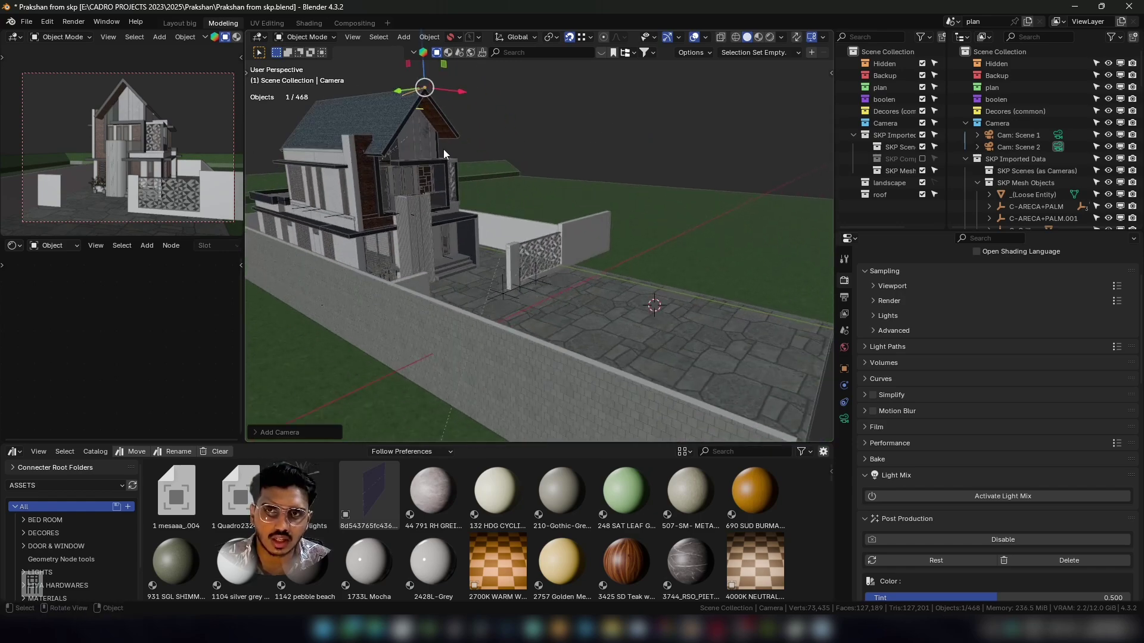
middle_click_drag(426, 91, 454, 224, "shift")
middle_click_drag(722, 438, 596, 334, "shift")
key("shift+s")
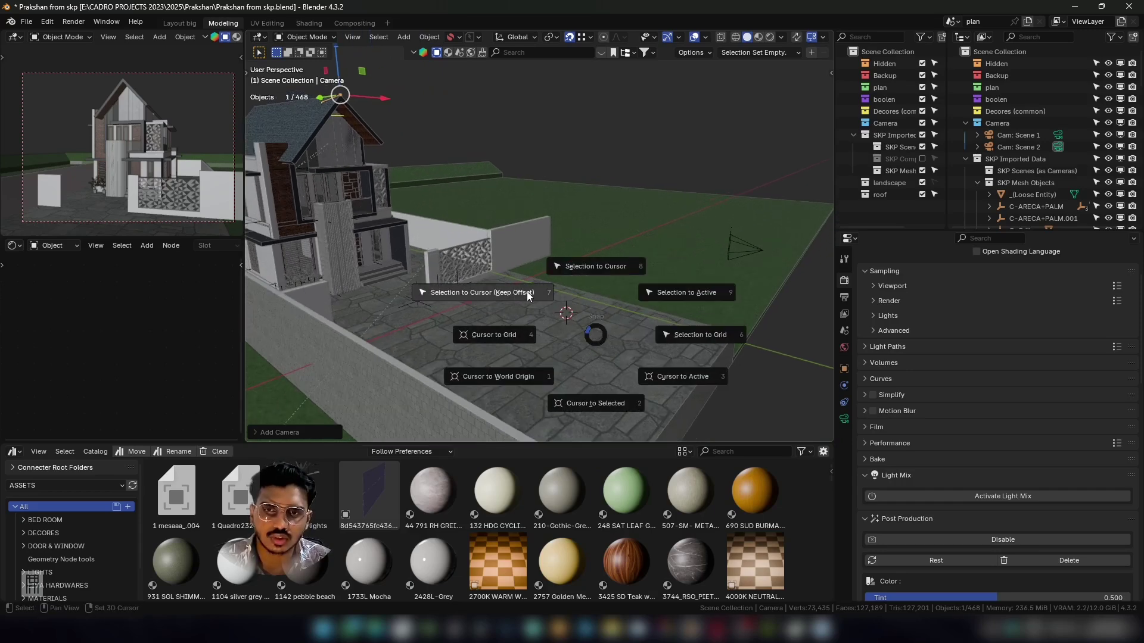
left_click(466, 292)
Make the new camera on the driveway the active scene camera and look through it.
scroll(574, 312, "up", 3)
middle_click_drag(628, 396, 566, 273, "shift")
scroll(525, 275, "up", 3)
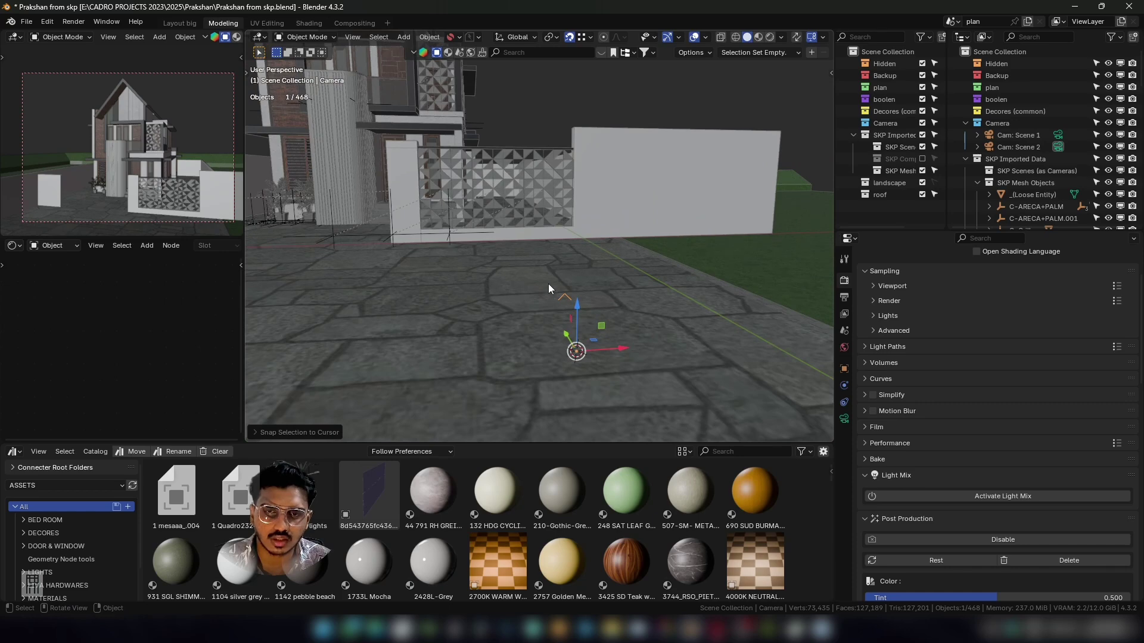
scroll(548, 284, "down", 2)
middle_click_drag(504, 265, 588, 330)
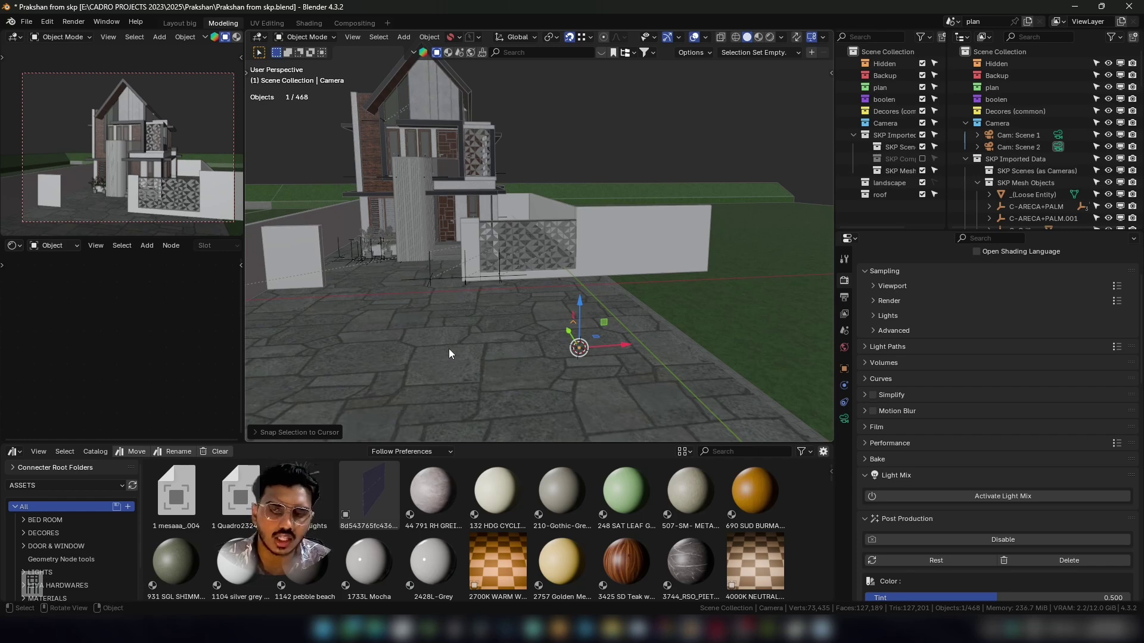
middle_click_drag(587, 329, 576, 245)
key("ctrl+KP_0")
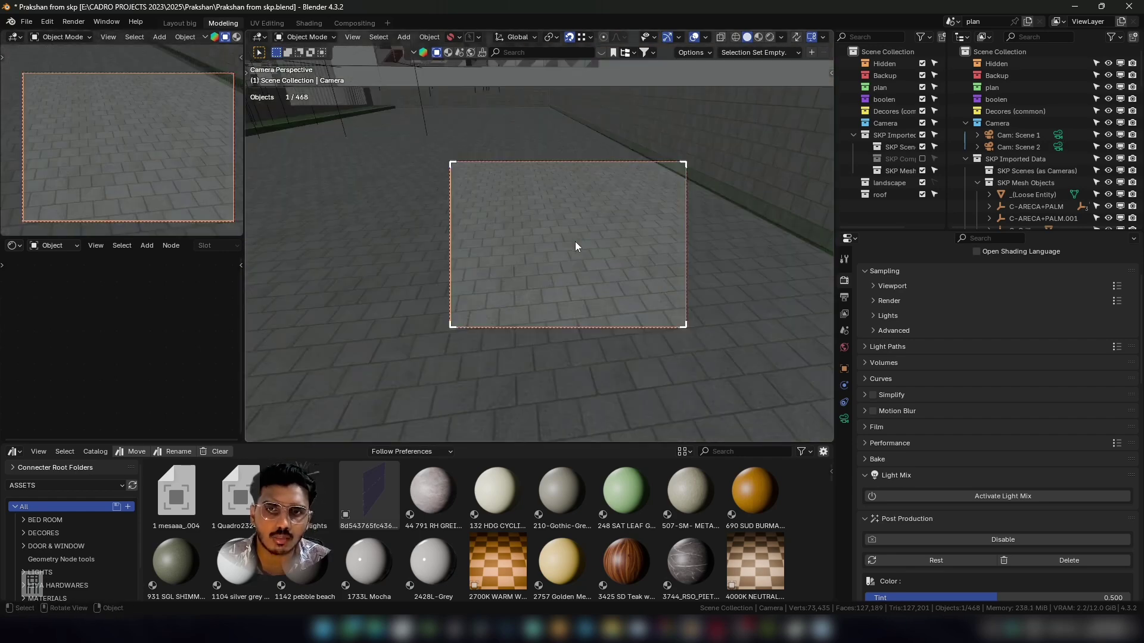
Use Walk Navigation to back the camera along the driveway and turn it until the house front is framed, and save the file.
key("shift")
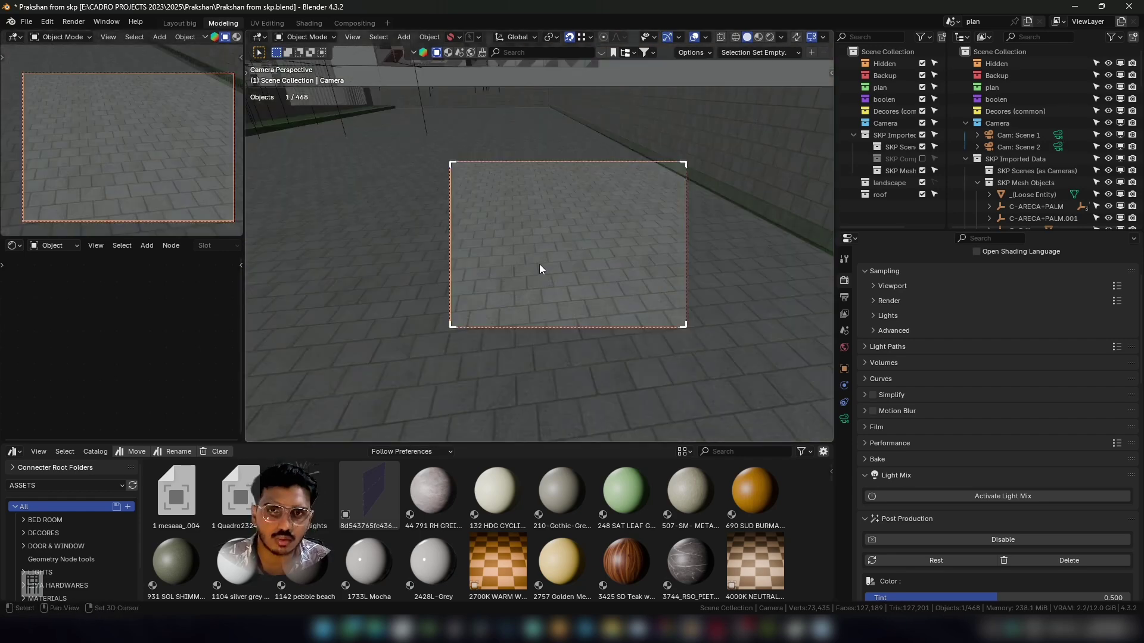
key("shift+grave")
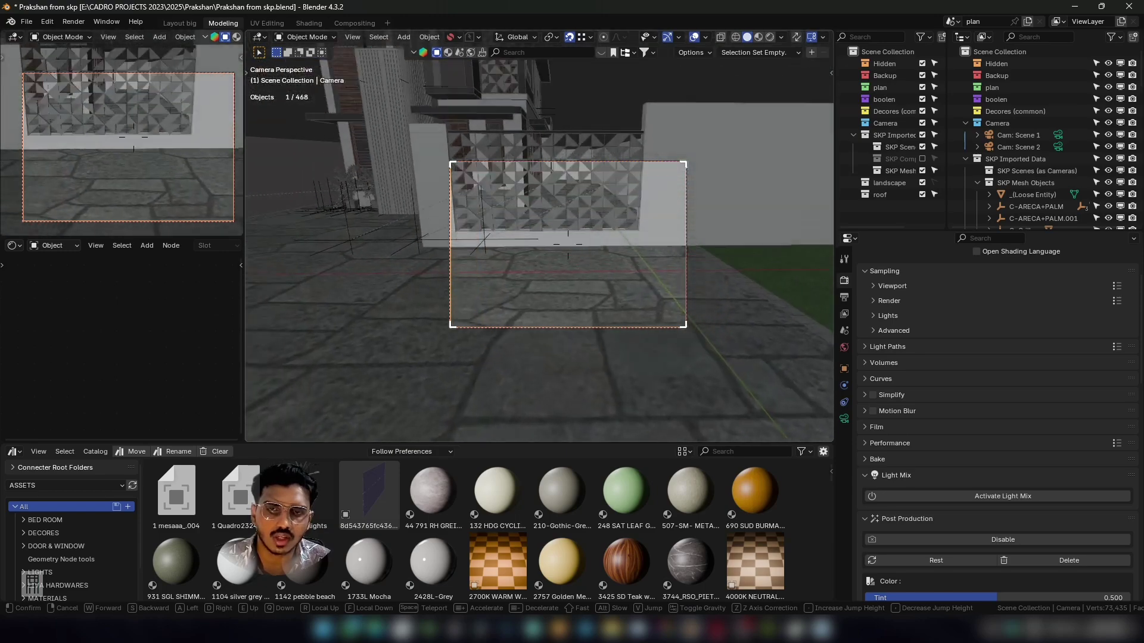
key("s")
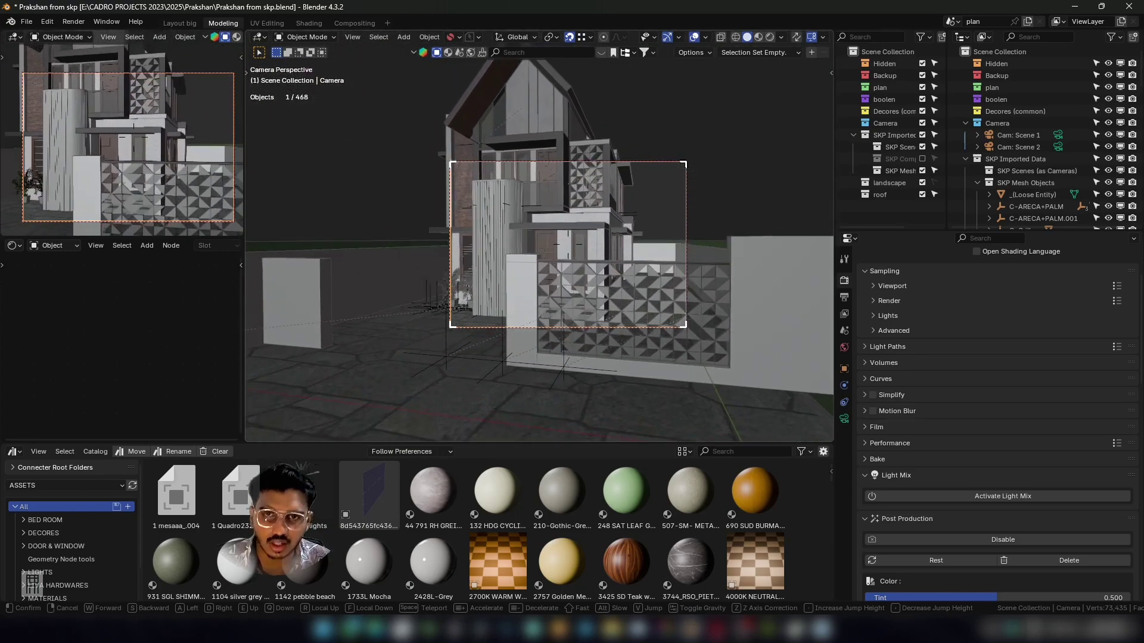
key("s")
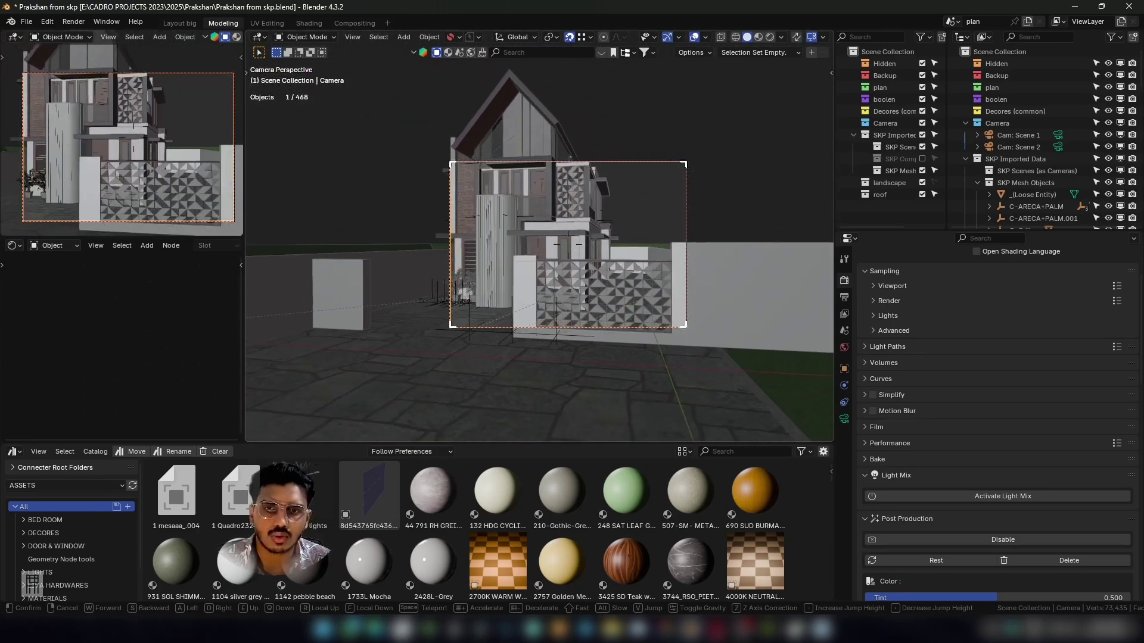
key("a")
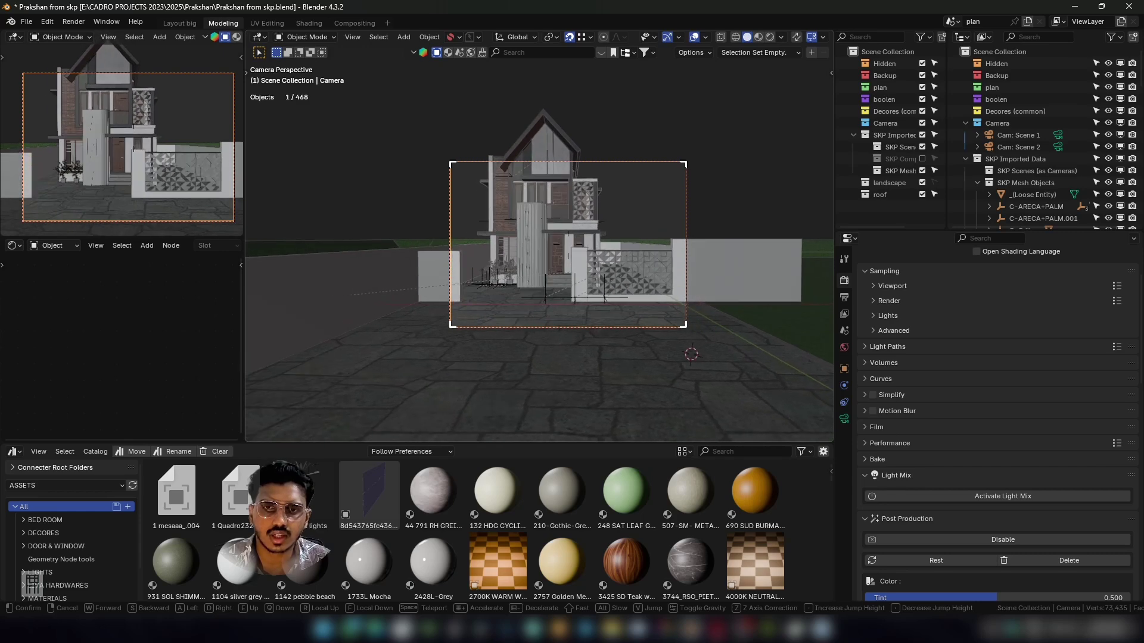
key("w")
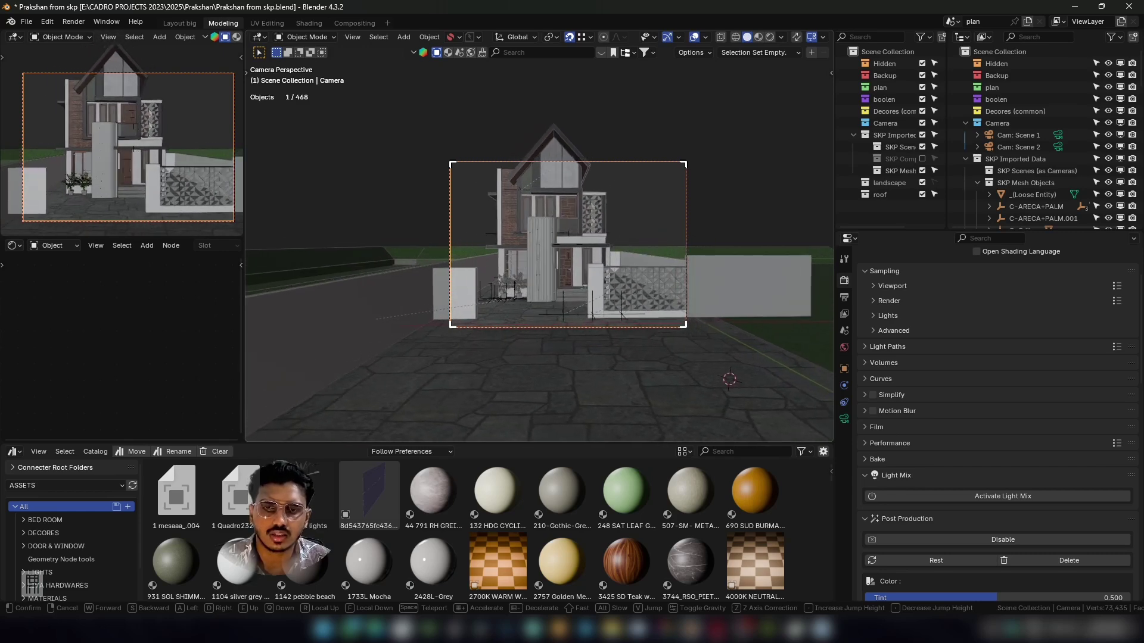
key("q")
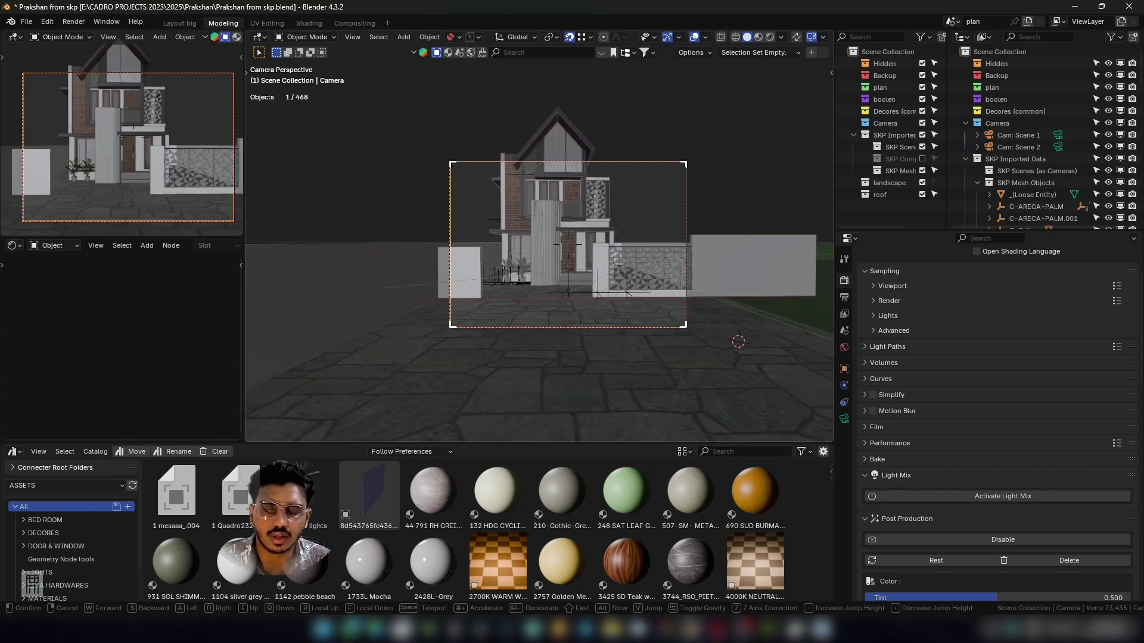
left_click(539, 263)
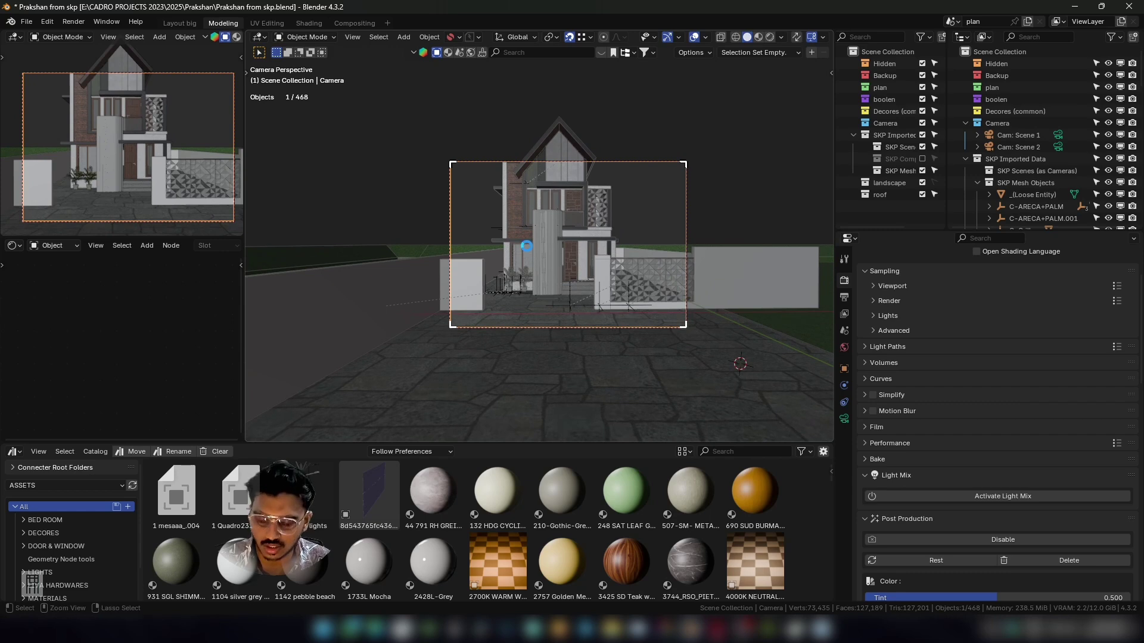
key("ctrl+s")
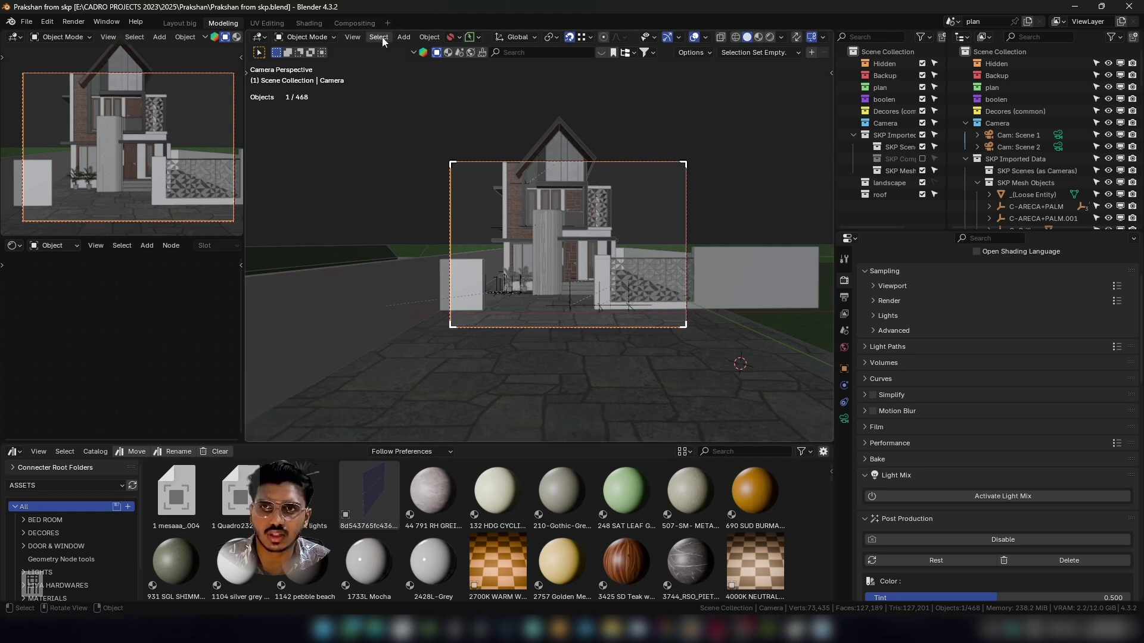
Deselect everything and look up the Walk Navigation command and its shortcut among the viewport navigation commands.
left_click(615, 184)
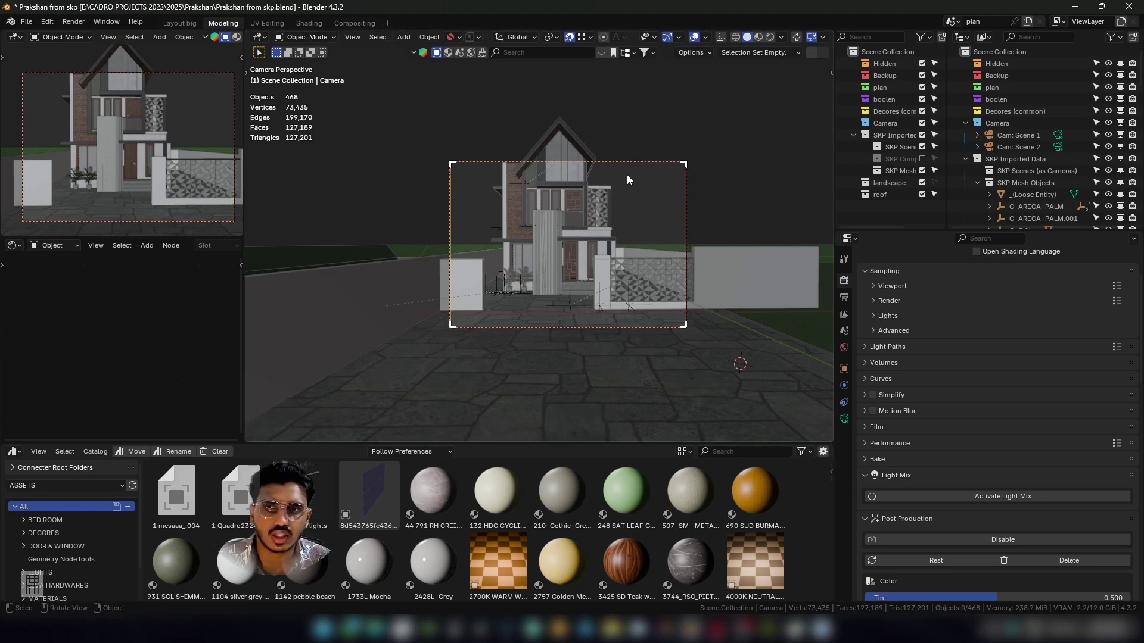
left_click(352, 38)
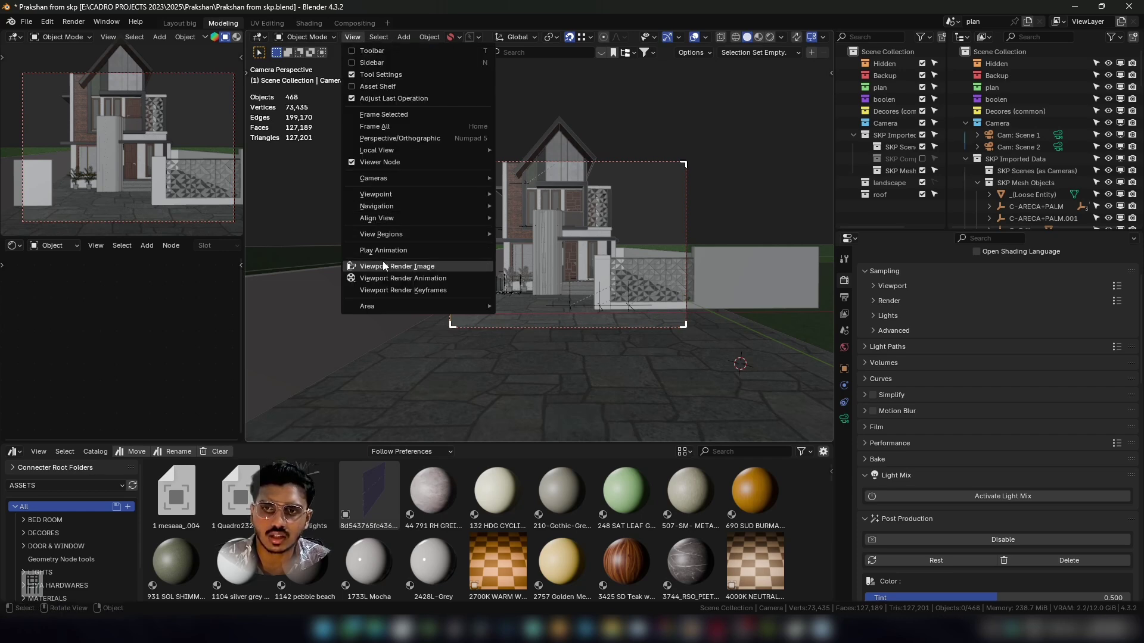
mouse_move(388, 200)
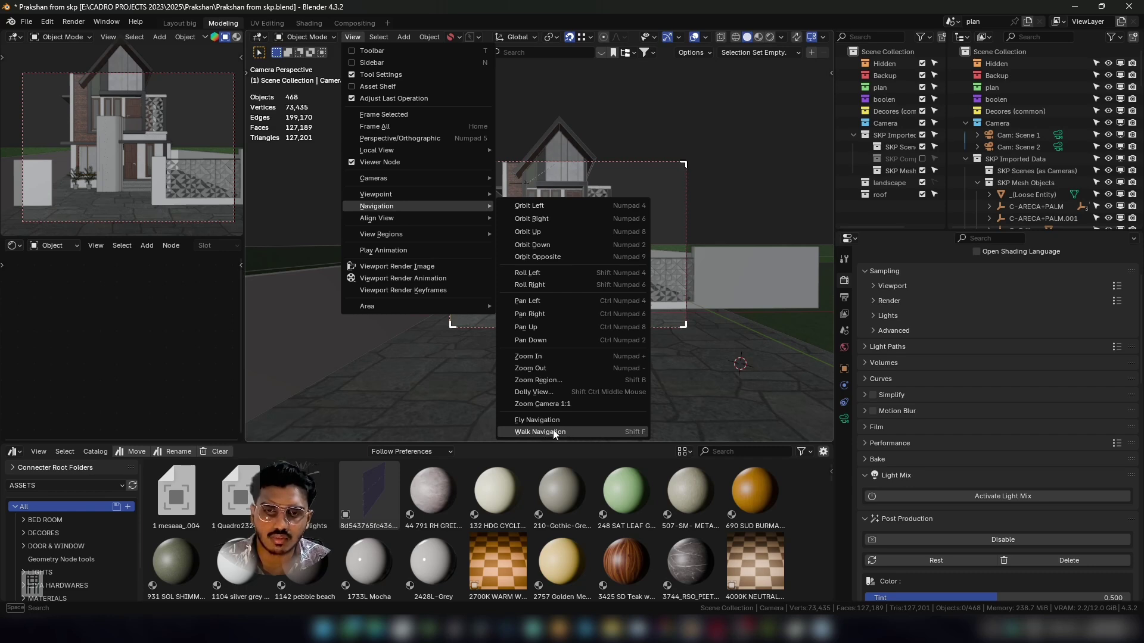
right_click(620, 430)
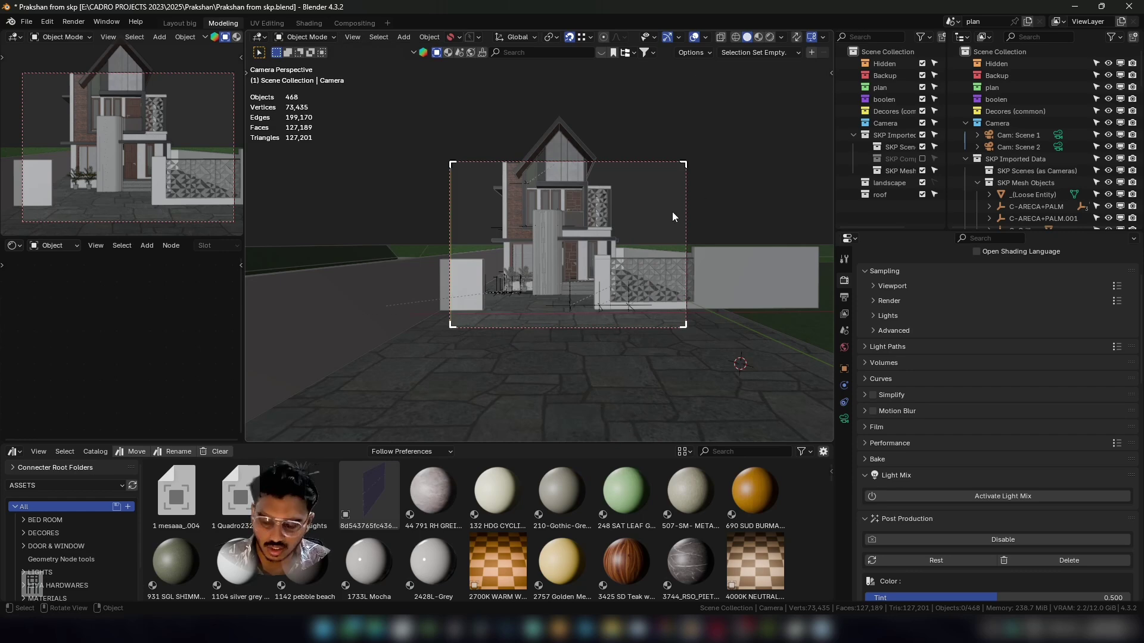
Walk the camera towards the house and back again until the full gable and gate walls fit inside the frame.
key("shift+grave")
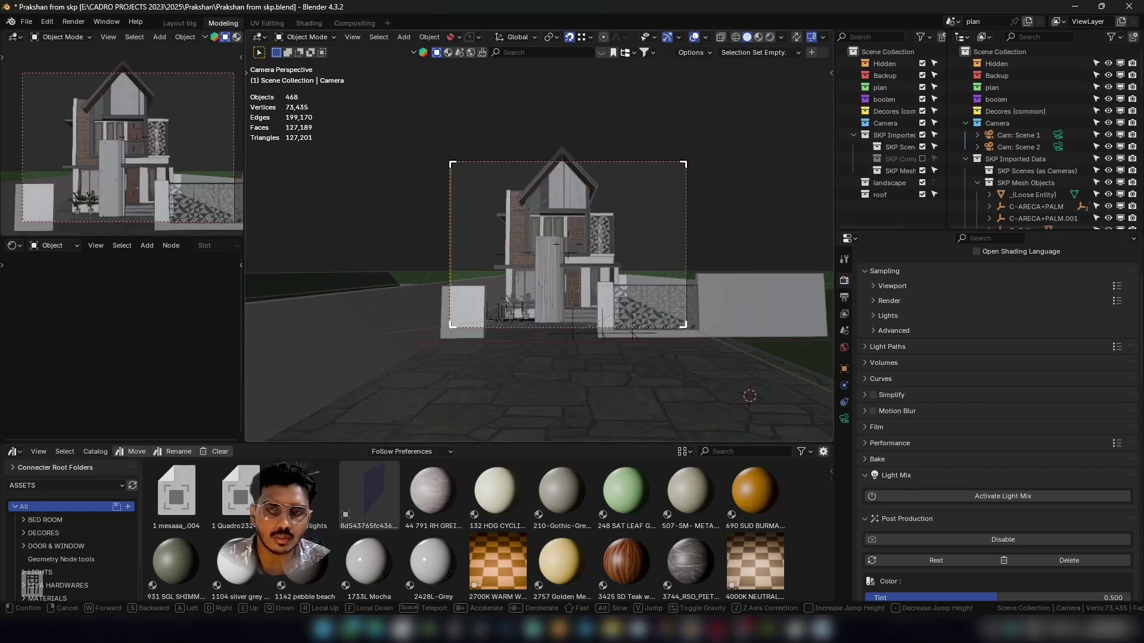
key("w")
left_click(568, 227)
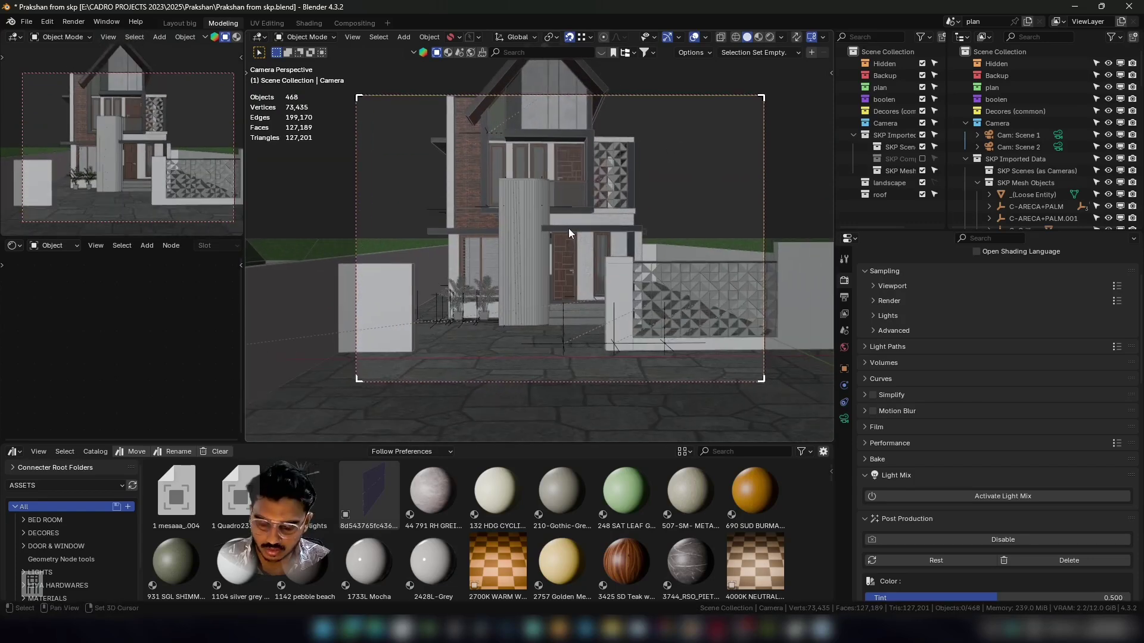
key("shift+grave")
key("s")
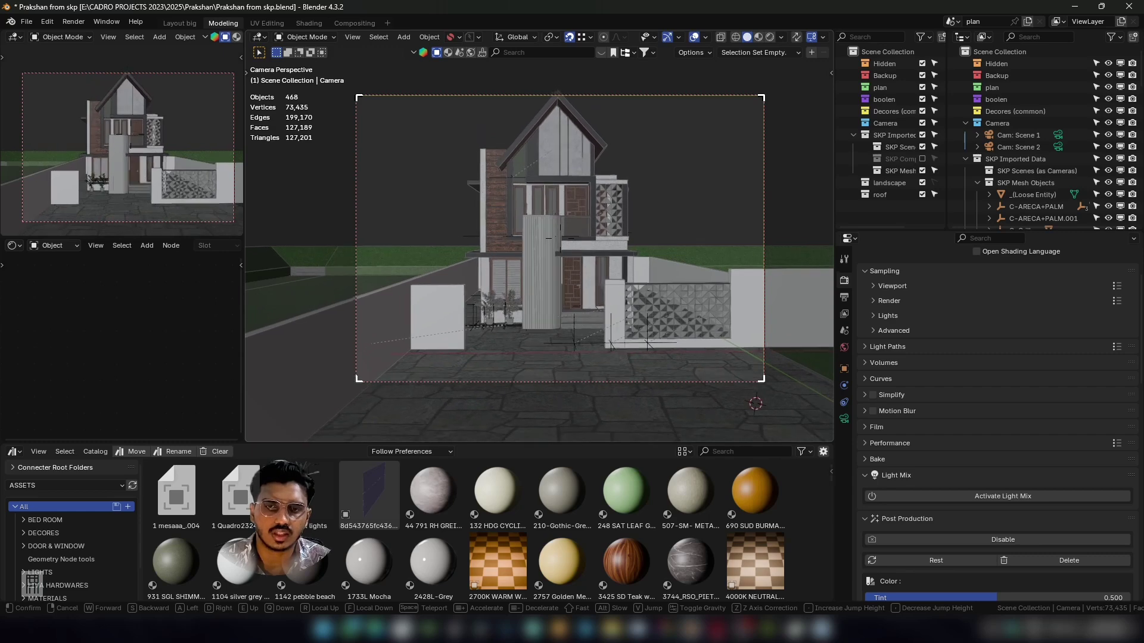
left_click(568, 228)
Leave the camera view, select the active camera in front of the house and move it to a new position.
middle_click_drag(568, 227, 509, 274)
scroll(509, 273, "down", 3)
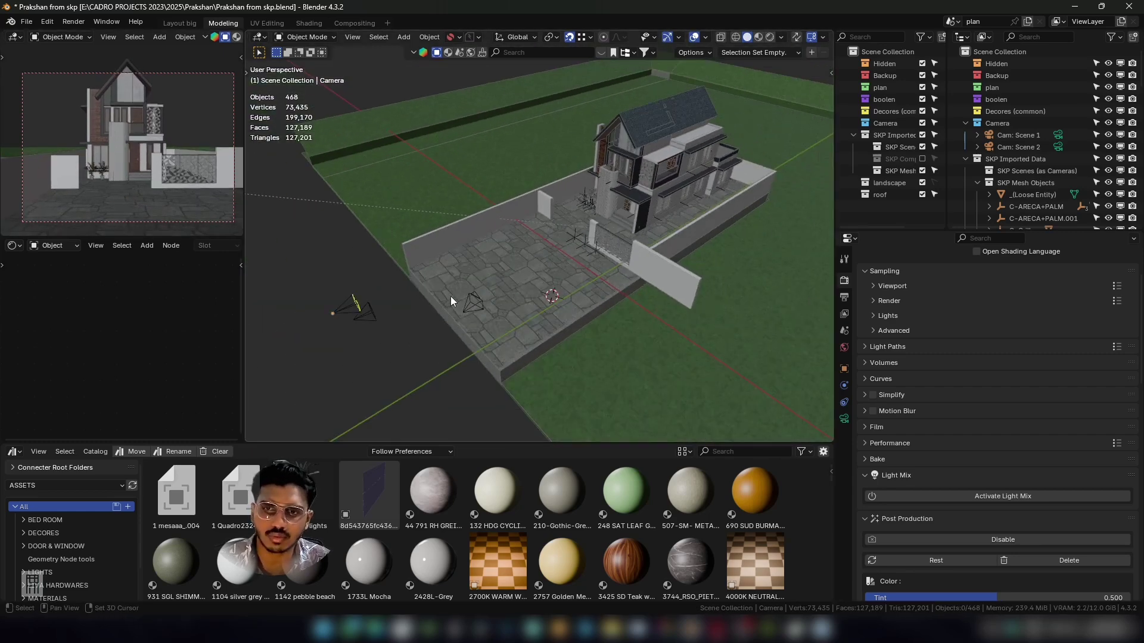
middle_click_drag(450, 295, 536, 305, "shift")
scroll(457, 283, "up", 5)
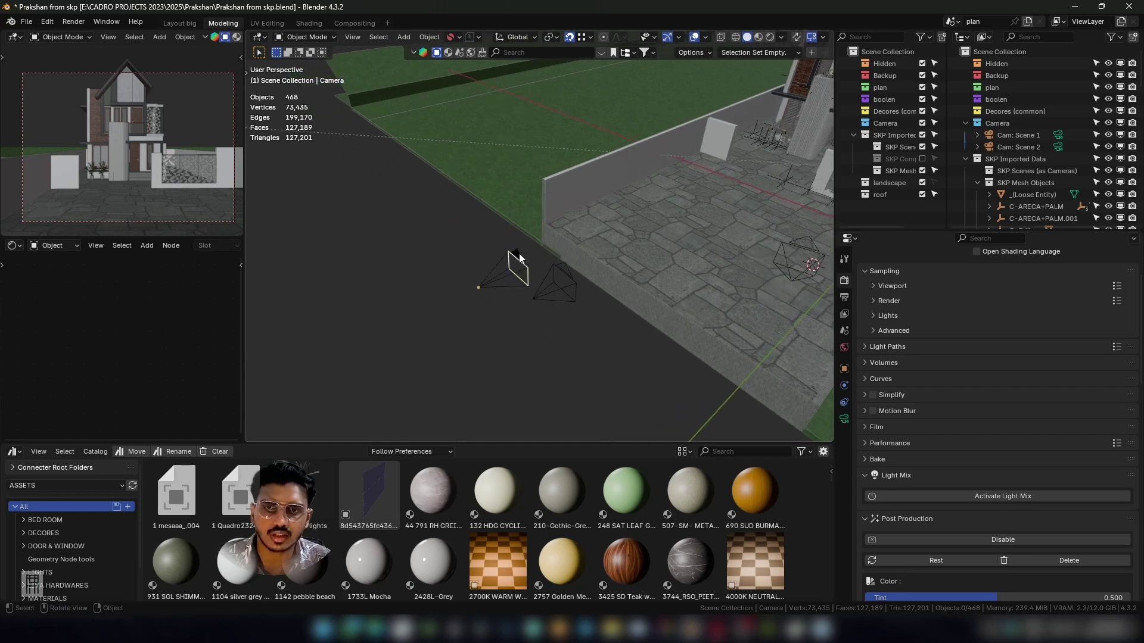
left_click(518, 257)
left_click_drag(474, 251, 573, 205)
scroll(577, 251, "down", 7)
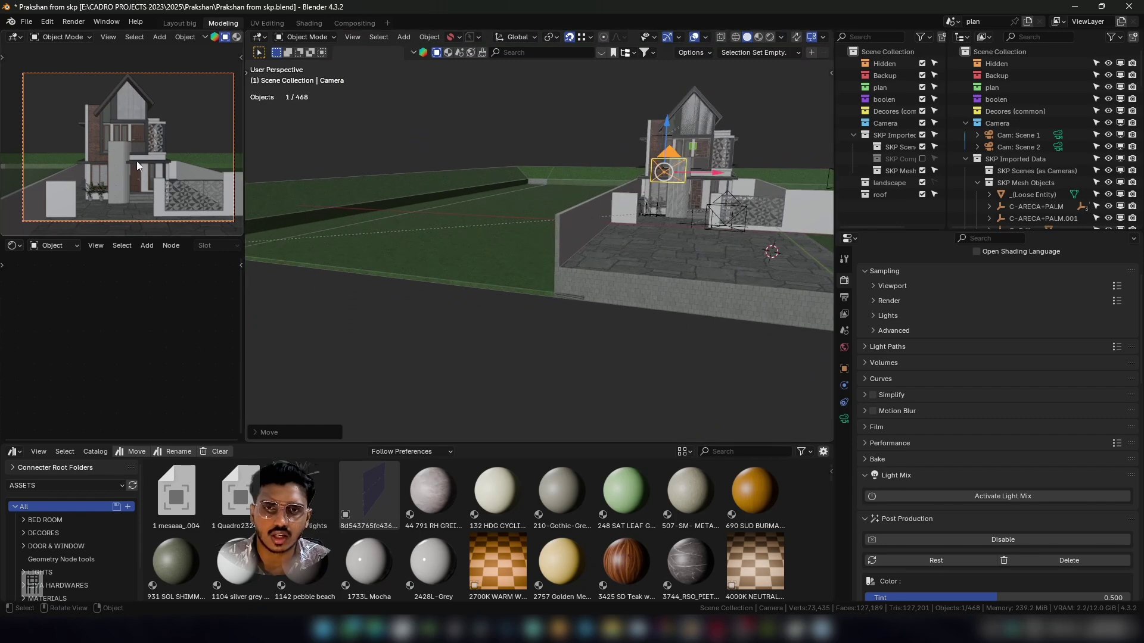
Look through the camera, refine the straight-on framing of the house with Walk Navigation, and save the file.
key("KP_0")
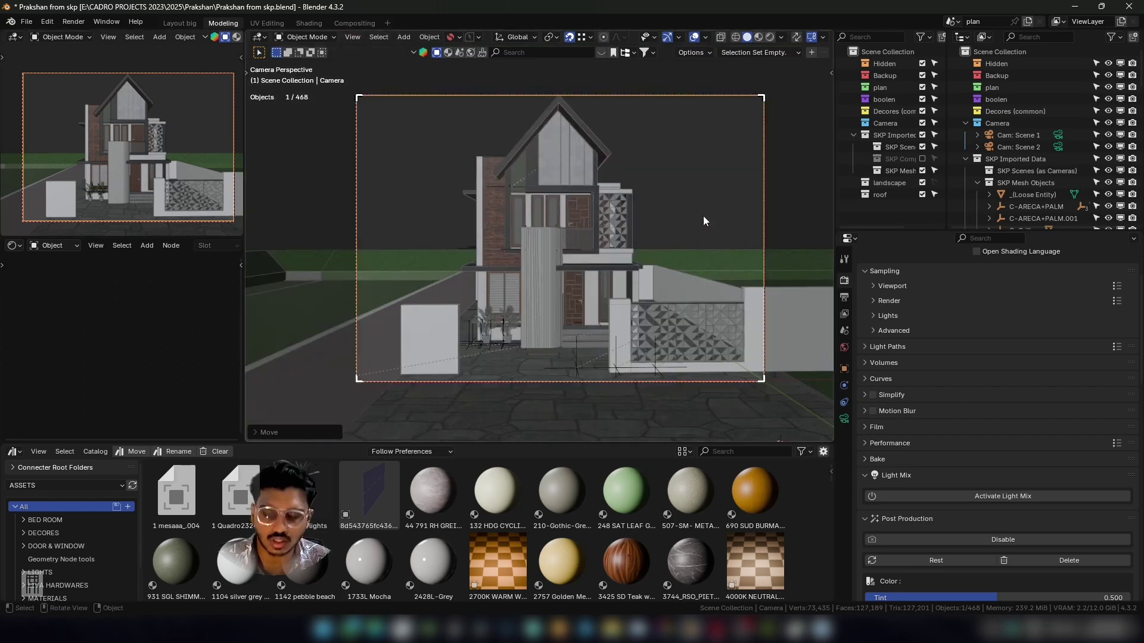
key("shift+grave")
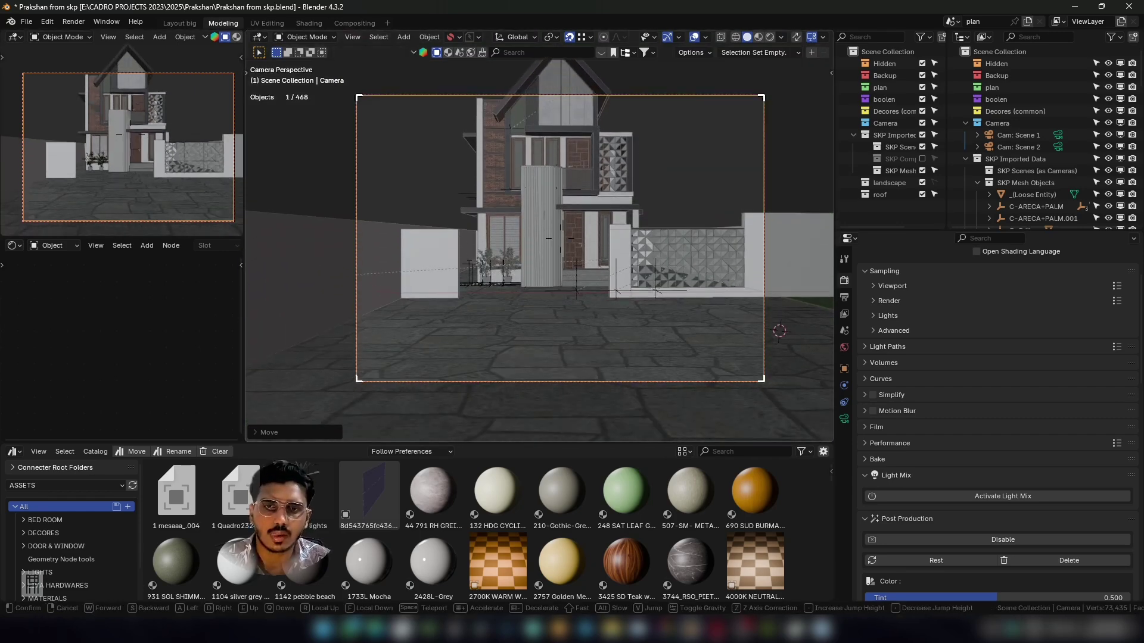
key("w")
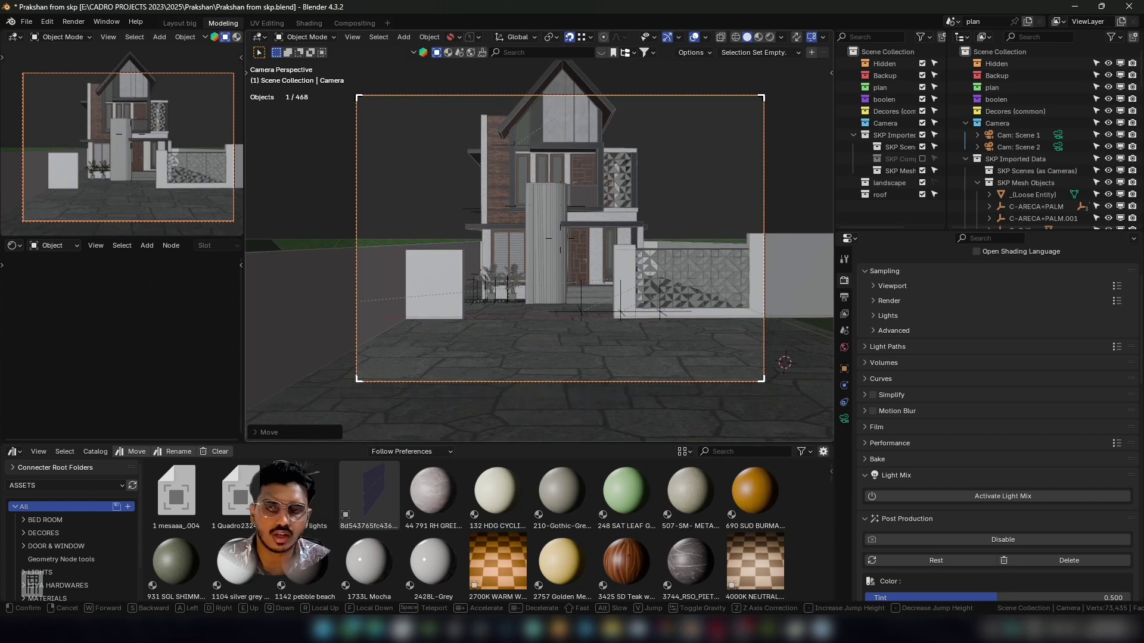
left_click(703, 221)
middle_click_drag(630, 165, 593, 195, "shift")
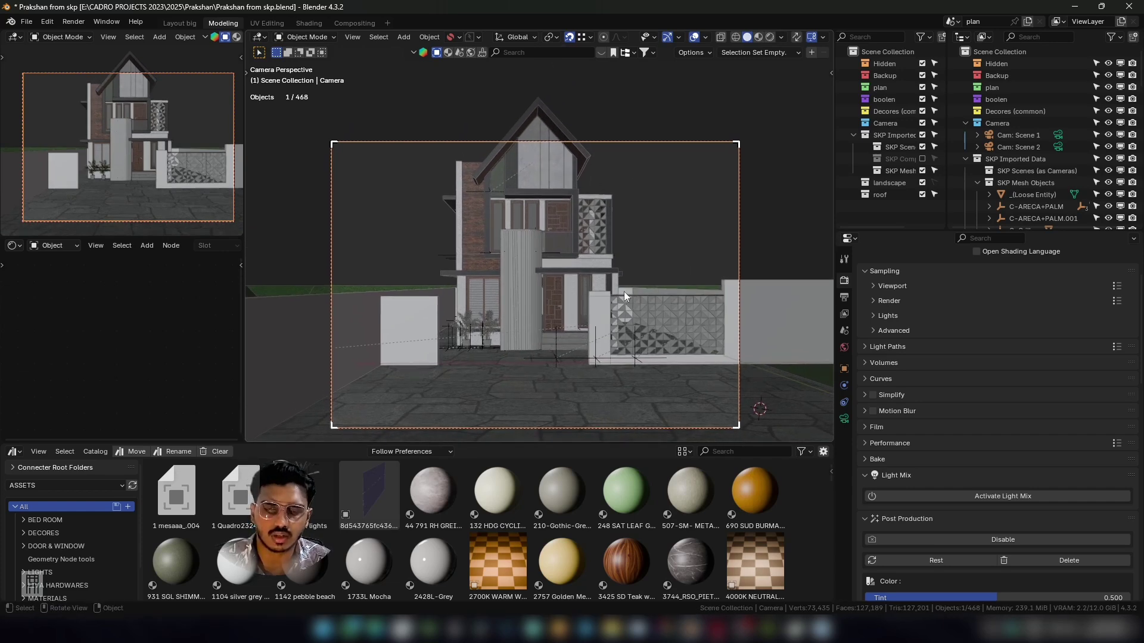
middle_click_drag(624, 291, 613, 263, "shift")
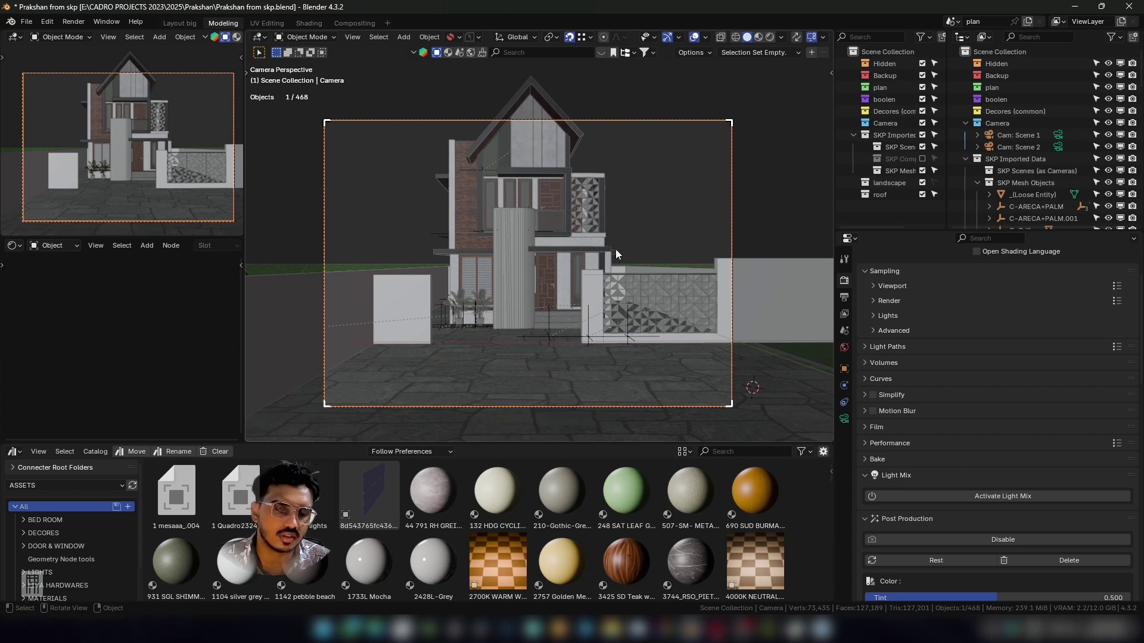
middle_click_drag(587, 238, 587, 259, "shift")
key("ctrl+s")
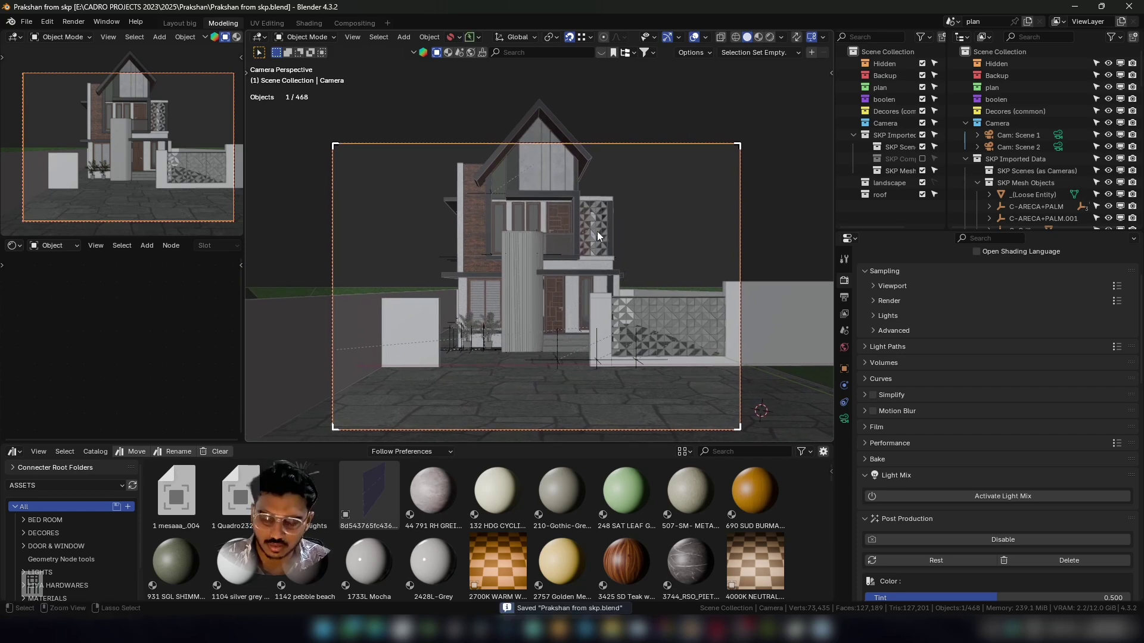
In Camera Manager, apply Two Point perspective to the active camera and set its vertical shift to 0.060.
key("n")
scroll(823, 362, "down", 5)
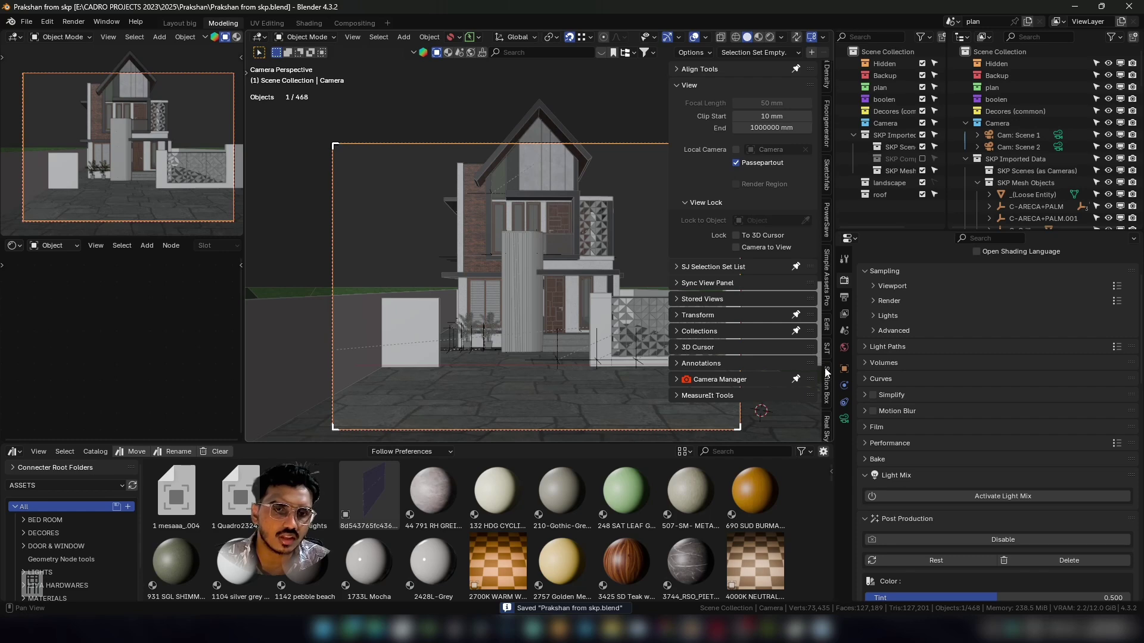
left_click(710, 379)
scroll(742, 360, "down", 7)
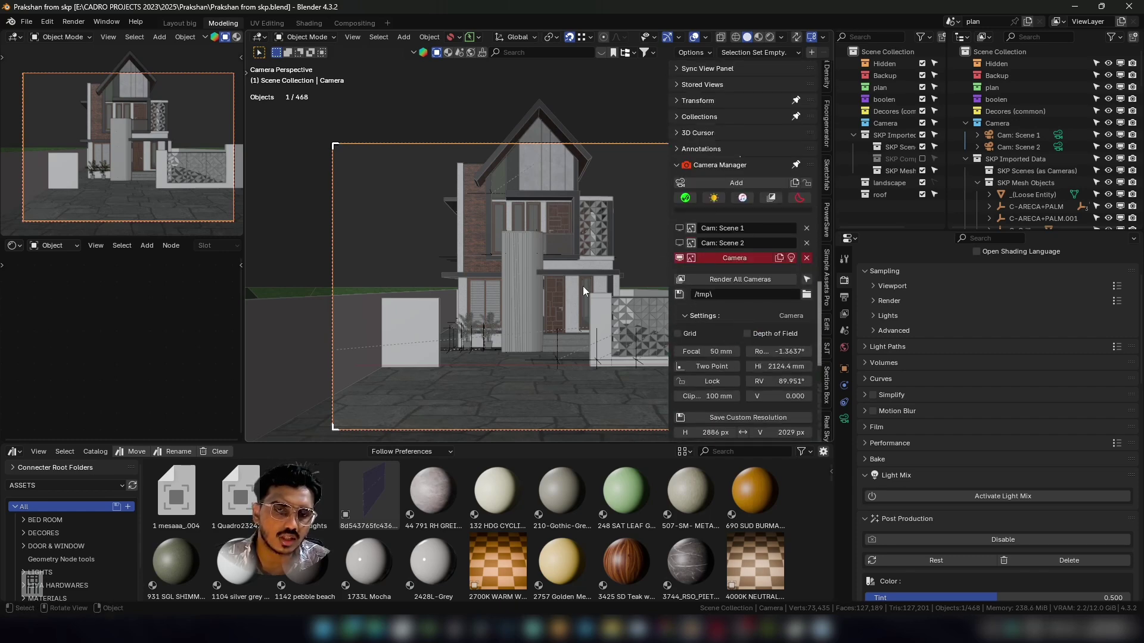
left_click(704, 366)
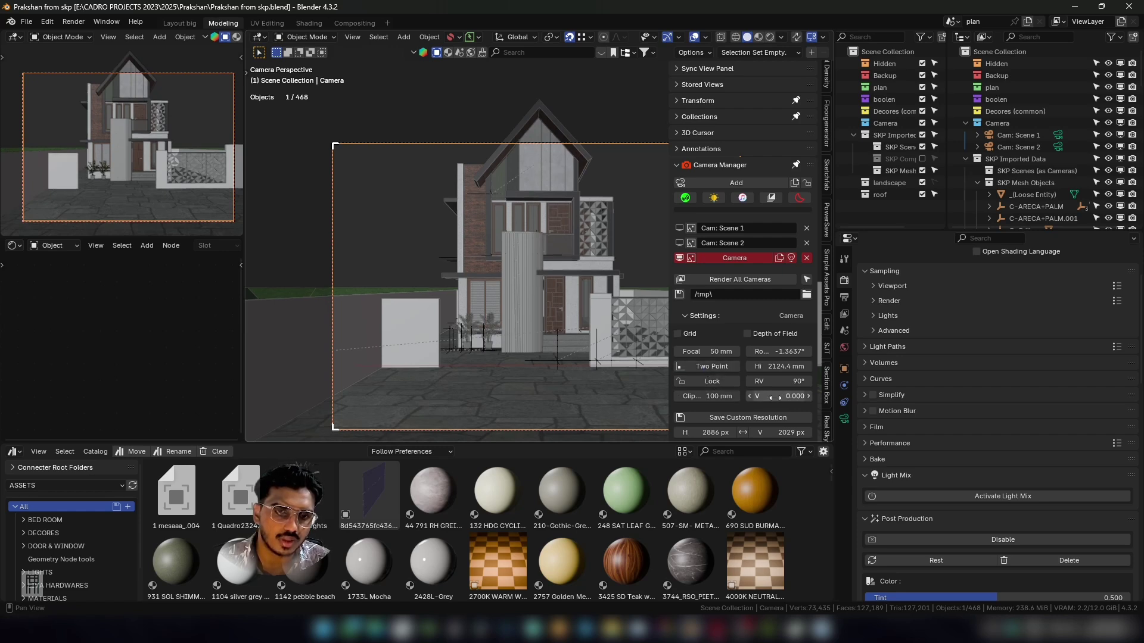
mouse_move(780, 396)
left_mouse_down()
mouse_move(798, 396)
mouse_move(776, 396)
left_mouse_up()
key("n")
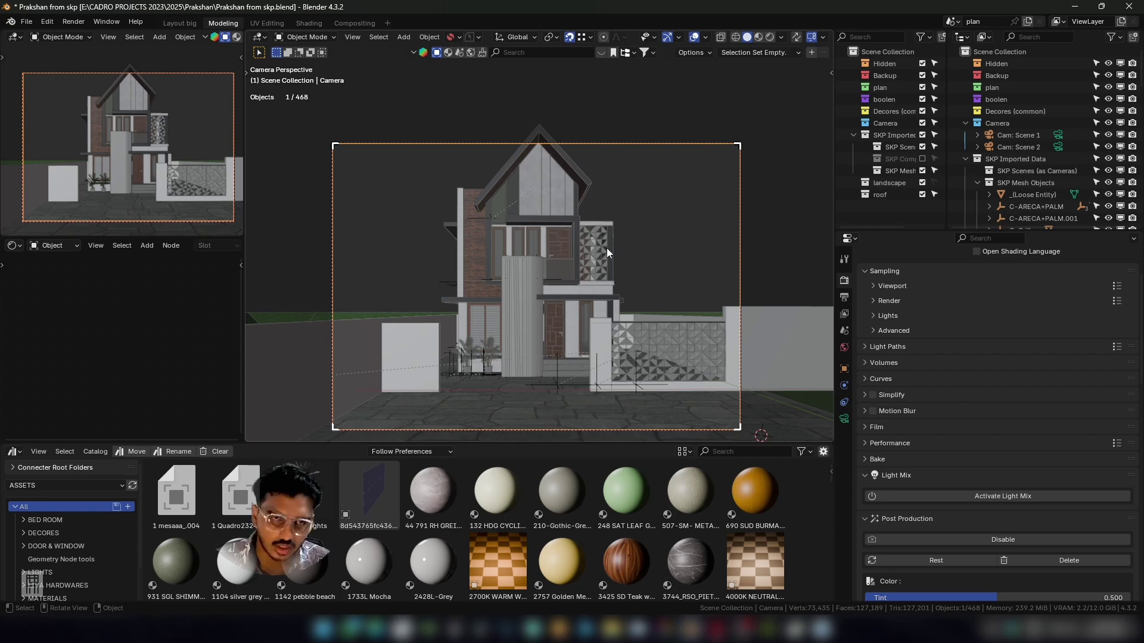
Examine the Camera Manager's camera list and its settings for the active camera.
key("n")
key("n")
key("n")
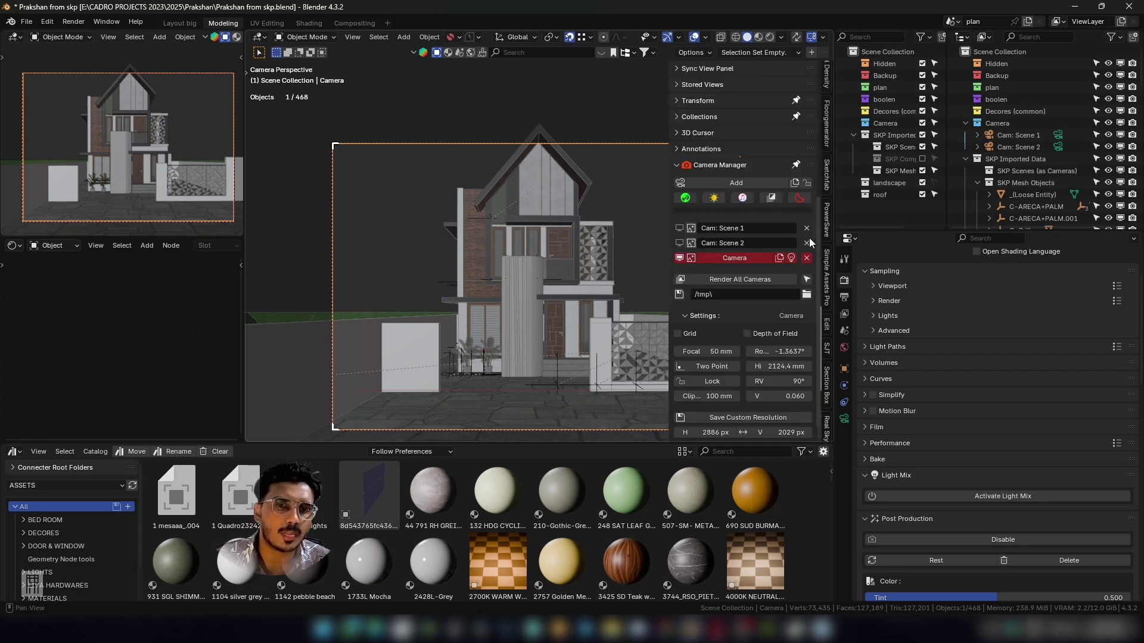
left_click(685, 165)
key("n")
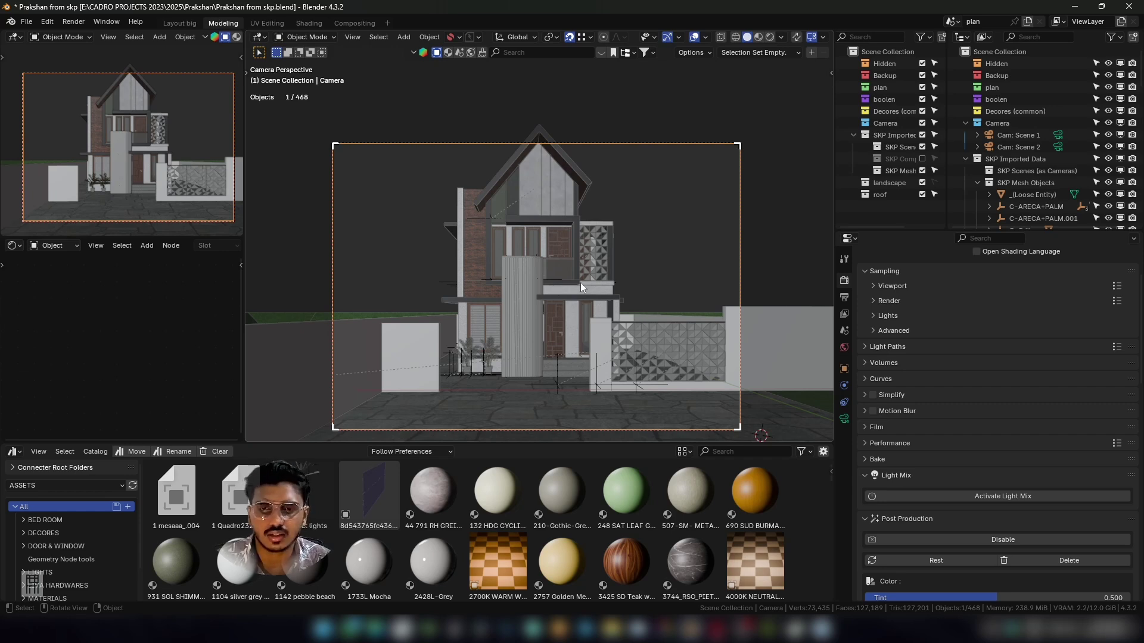
key("n")
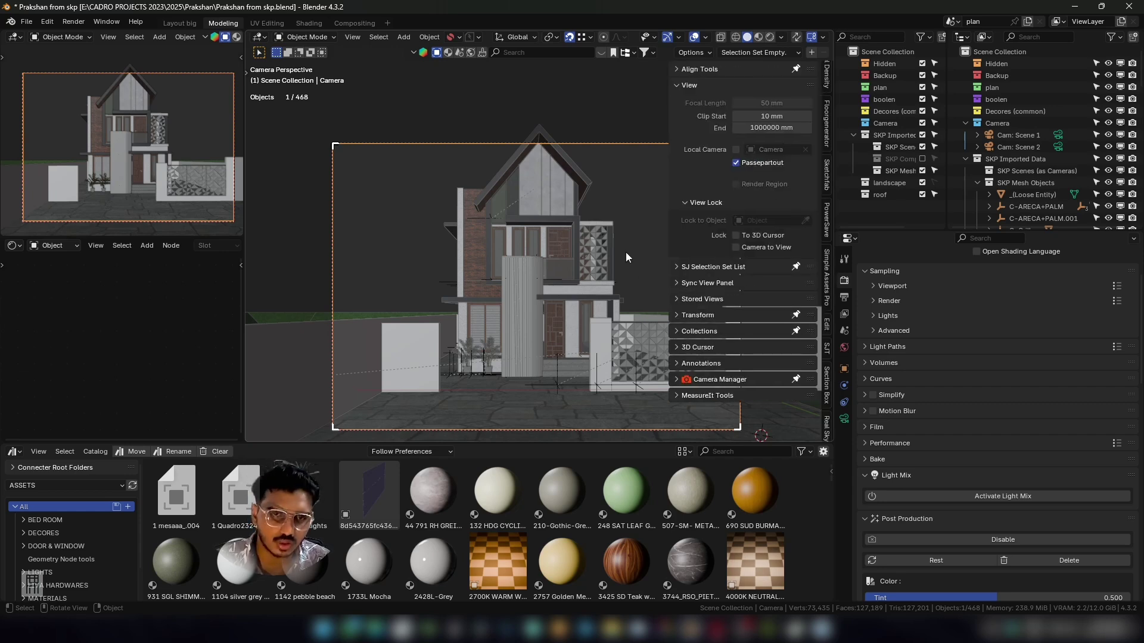
left_click(715, 381)
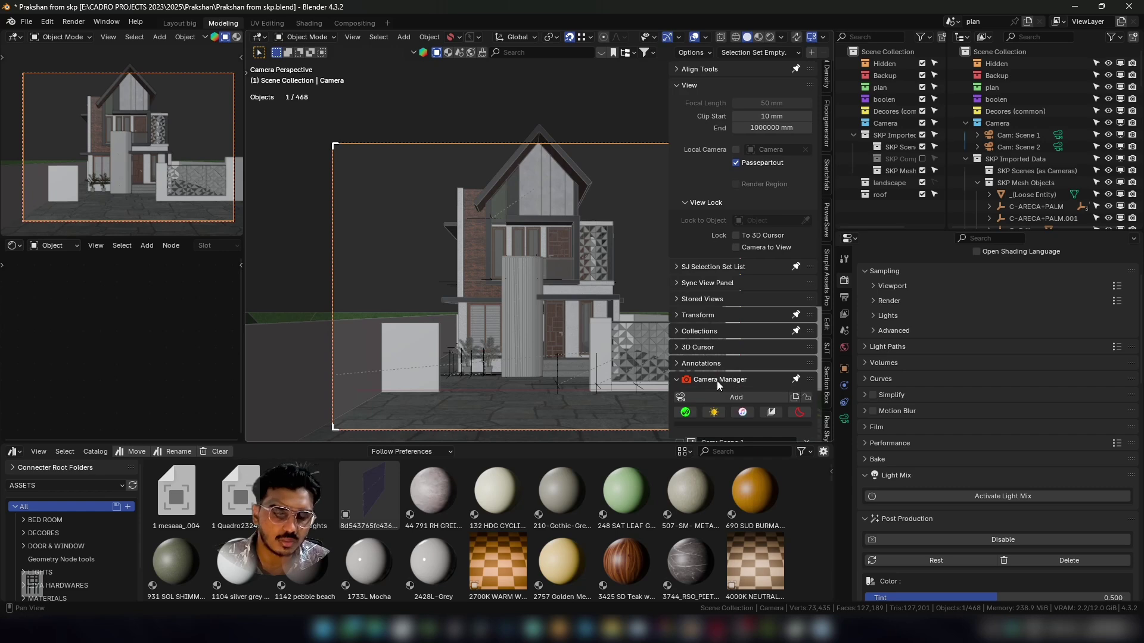
scroll(730, 380, "down", 3)
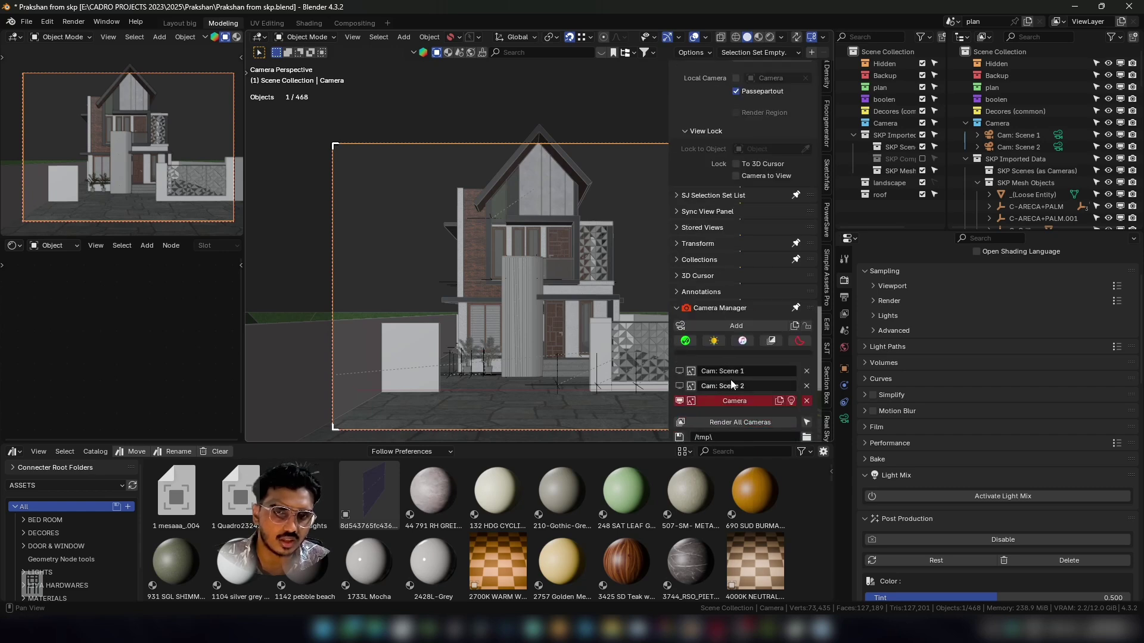
scroll(709, 334, "up", 1)
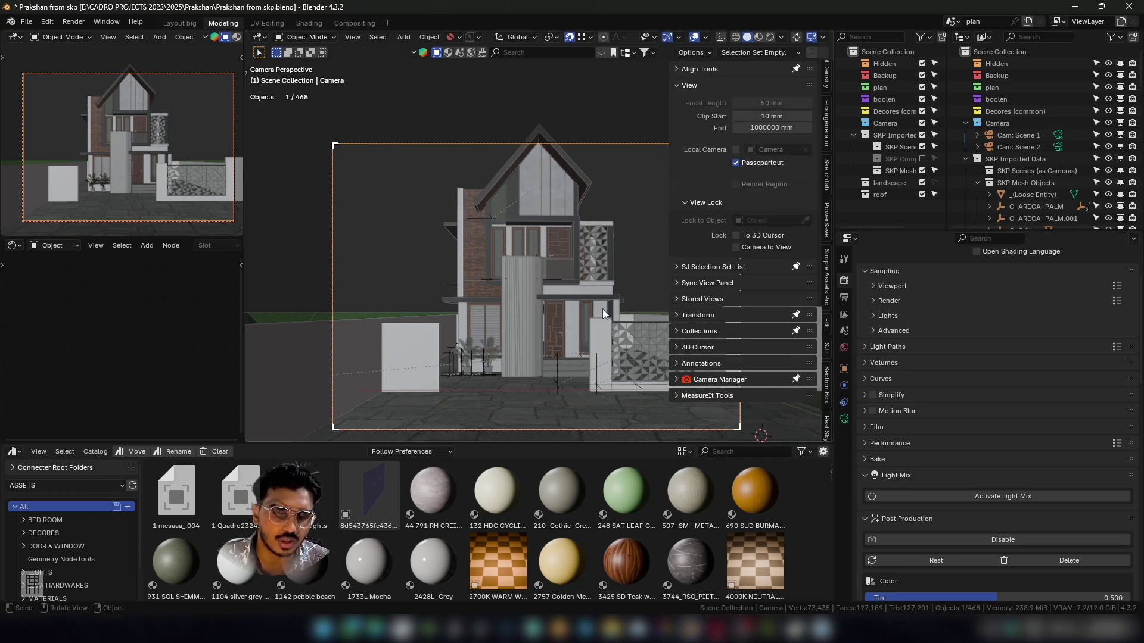
Hide the viewport sidebar and save the file.
key("n")
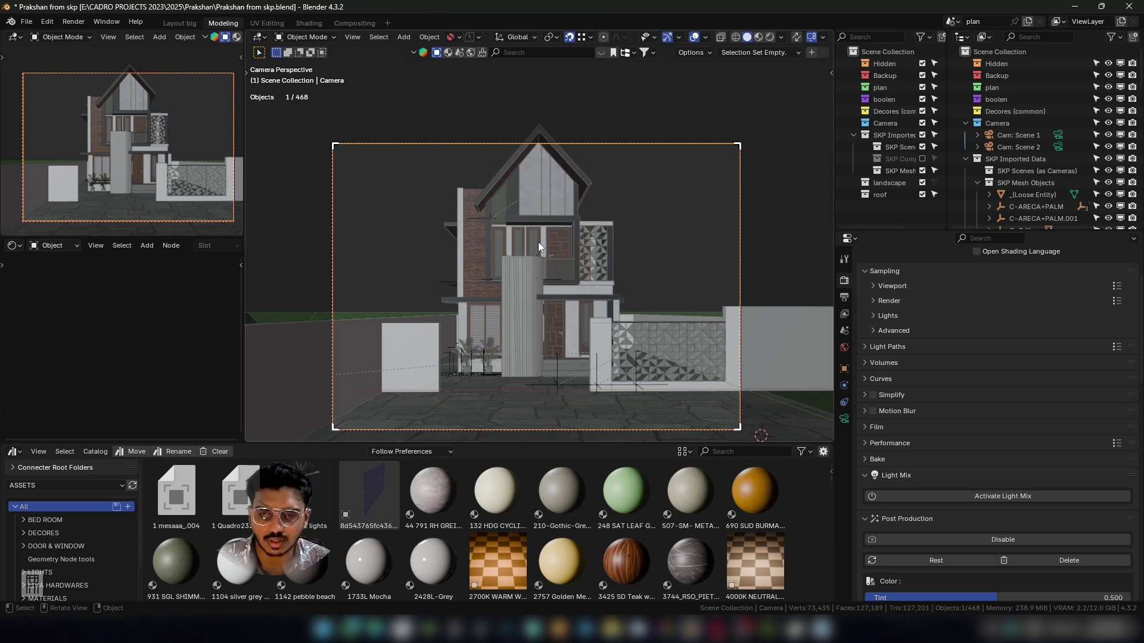
key("ctrl+s")
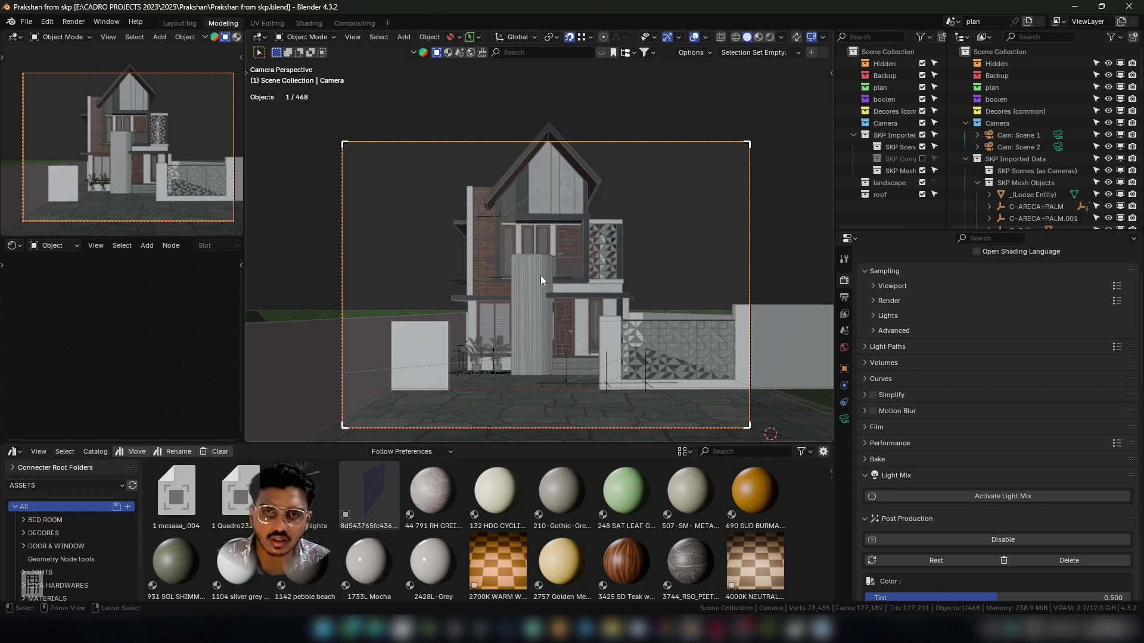
key("ctrl+s")
Switch to the web browser and search Google for "render button blender" in a new tab.
key("alt+Tab")
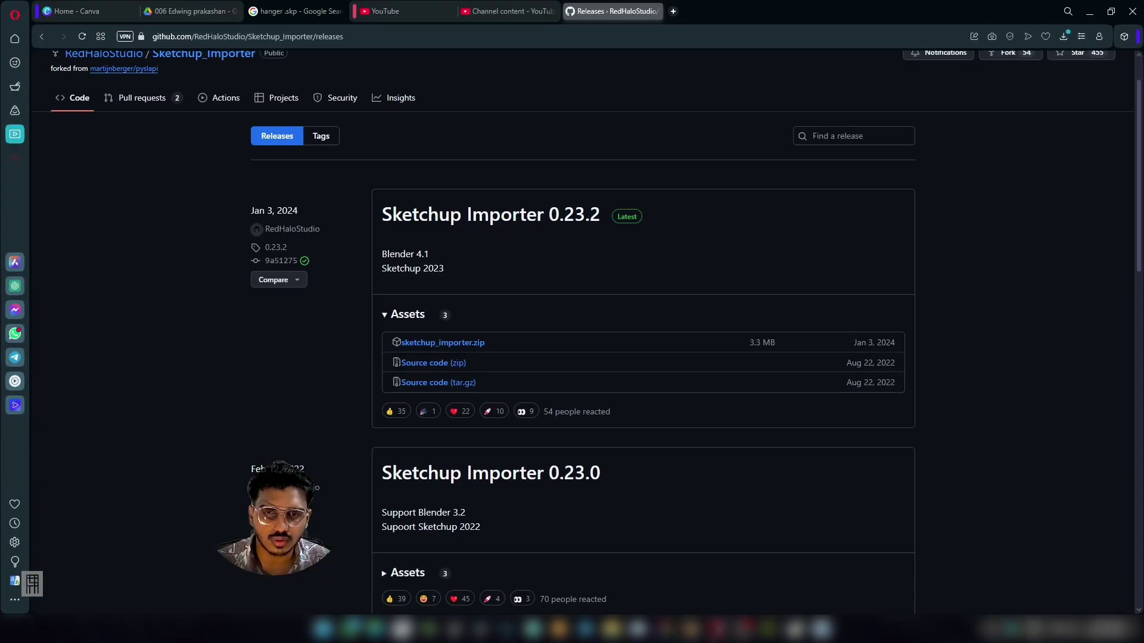
left_click(673, 11)
type("re")
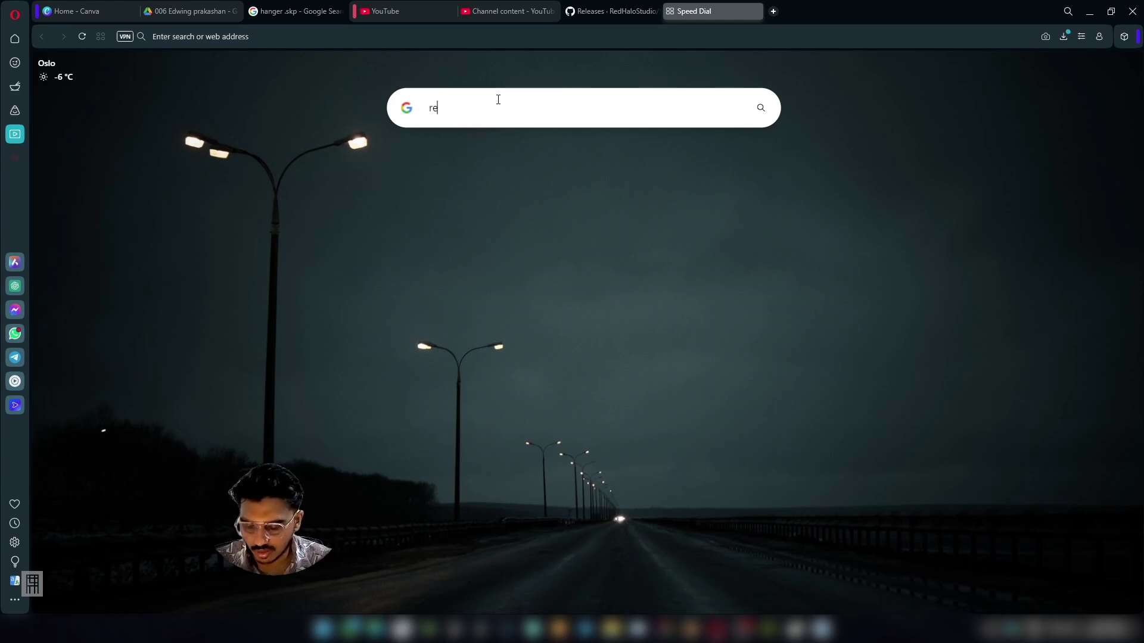
type("nder button")
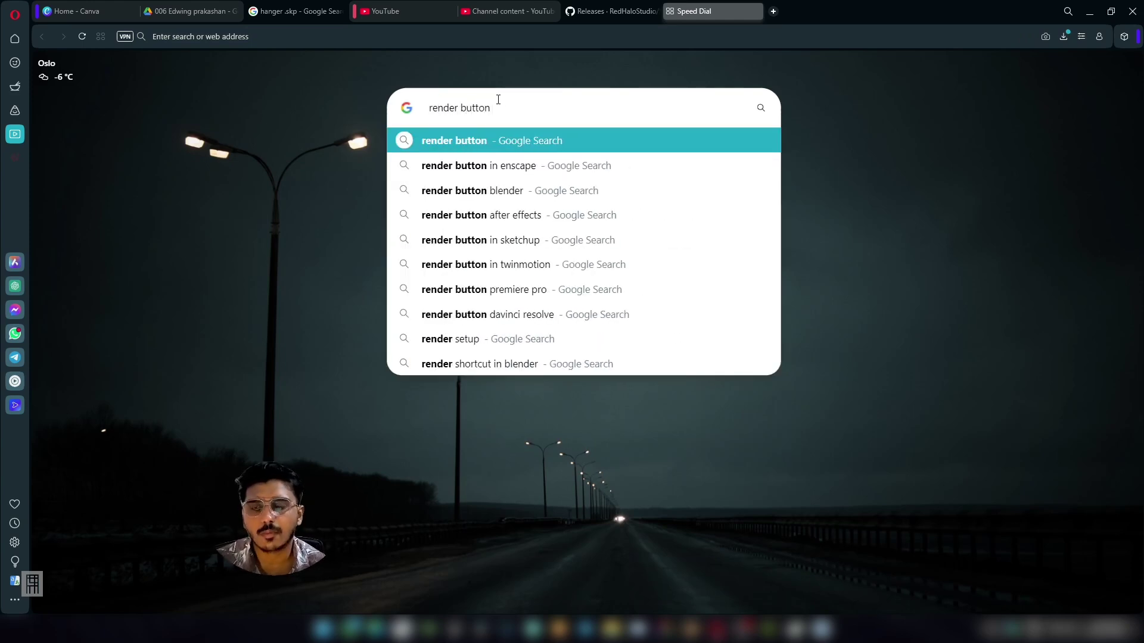
key("Down")
key("Down")
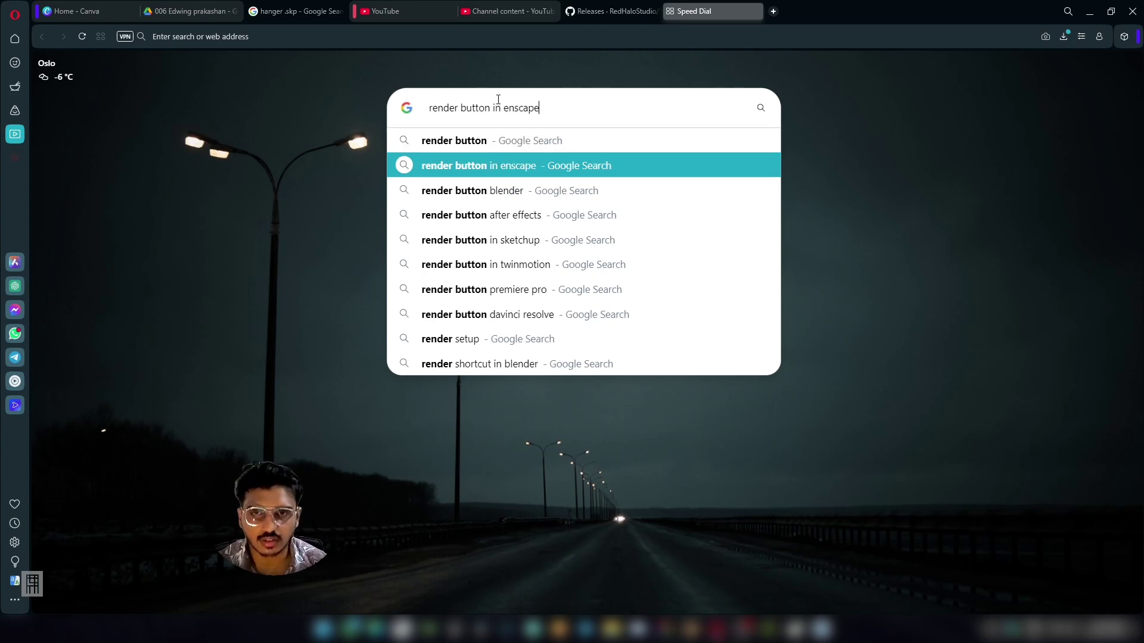
key("Return")
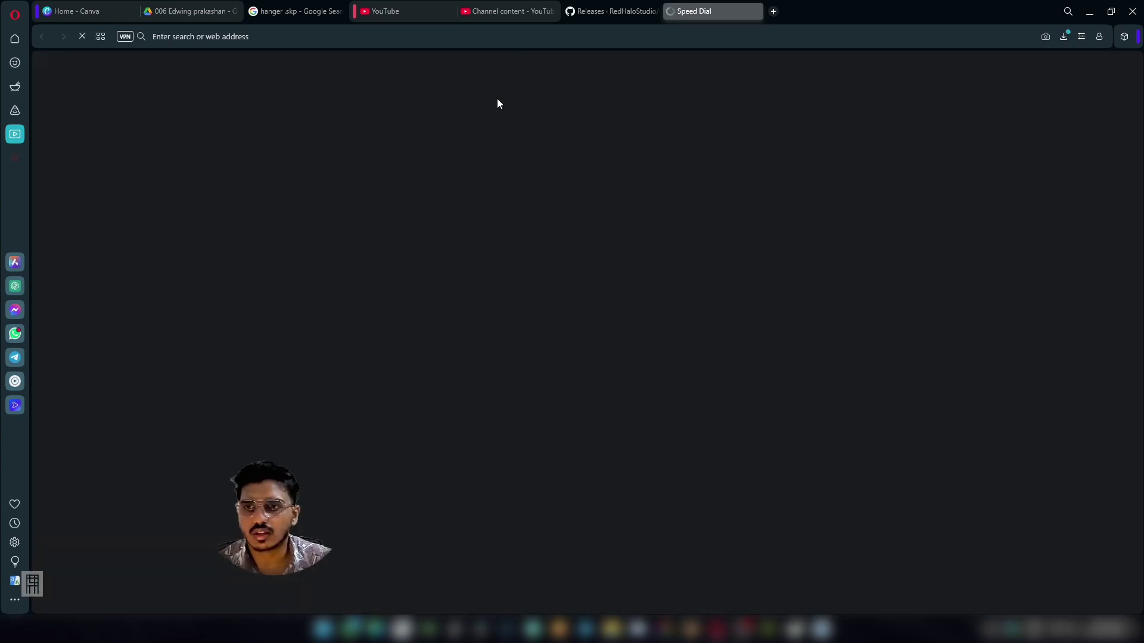
Look through the search results on rendering in Blender, and return to the house model in Blender.
scroll(396, 292, "down", 2)
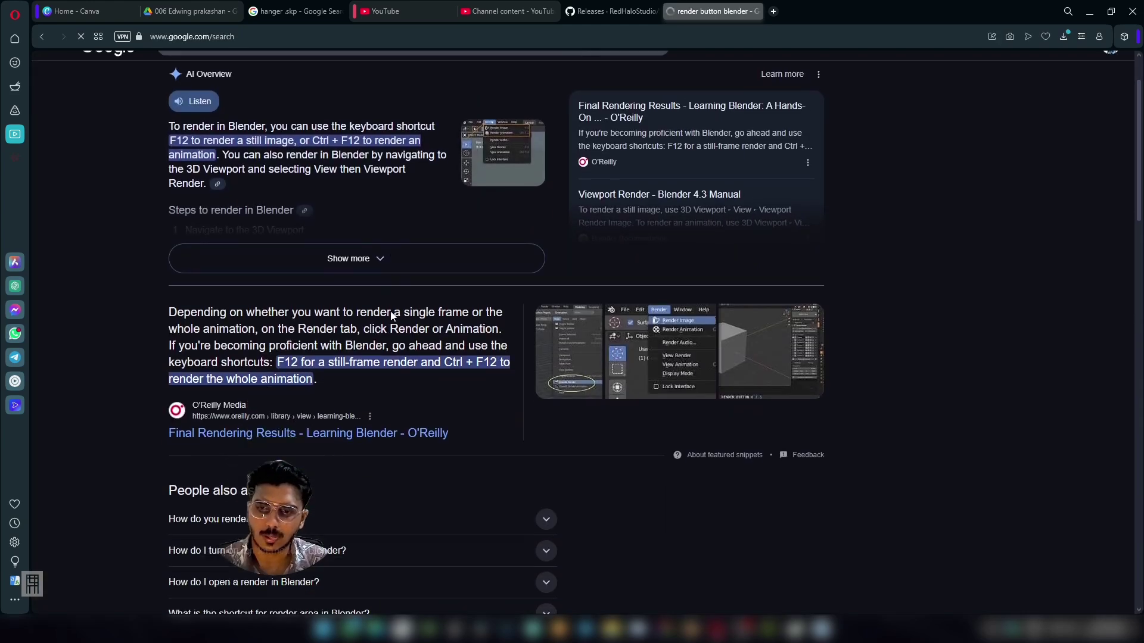
scroll(392, 315, "down", 6)
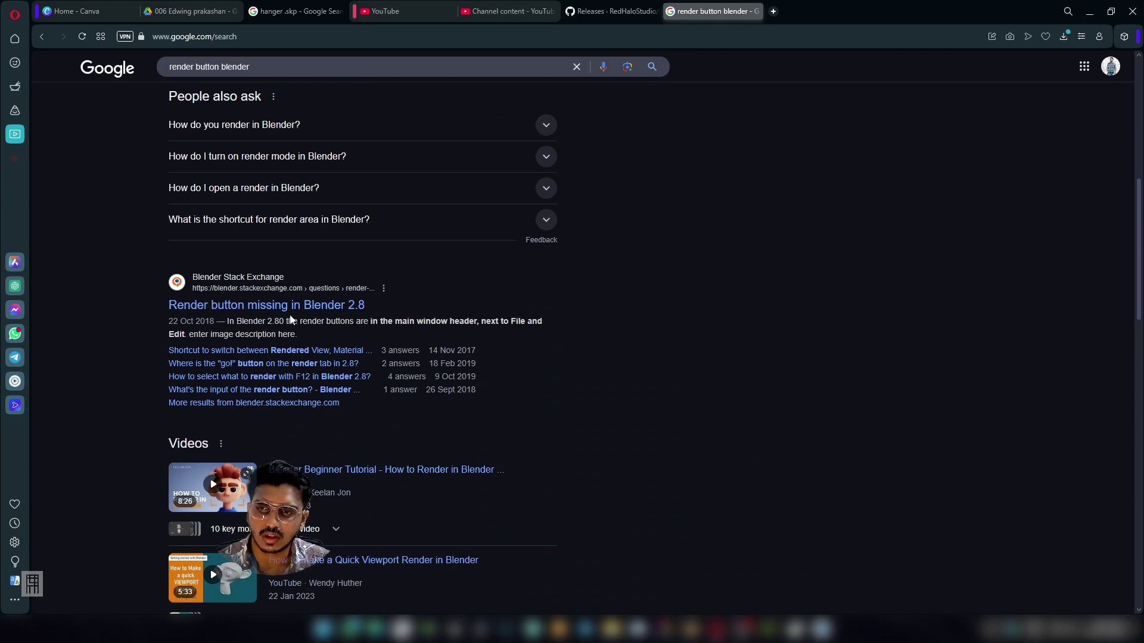
scroll(387, 325, "up", 1)
scroll(330, 319, "down", 2)
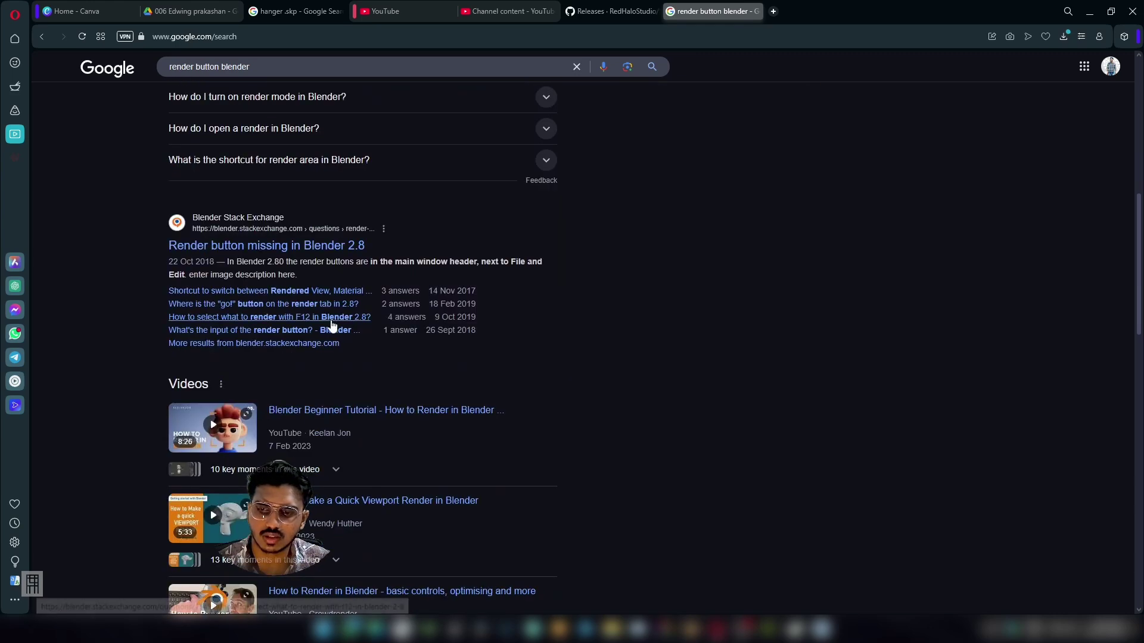
scroll(316, 286, "up", 8)
left_click(288, 82)
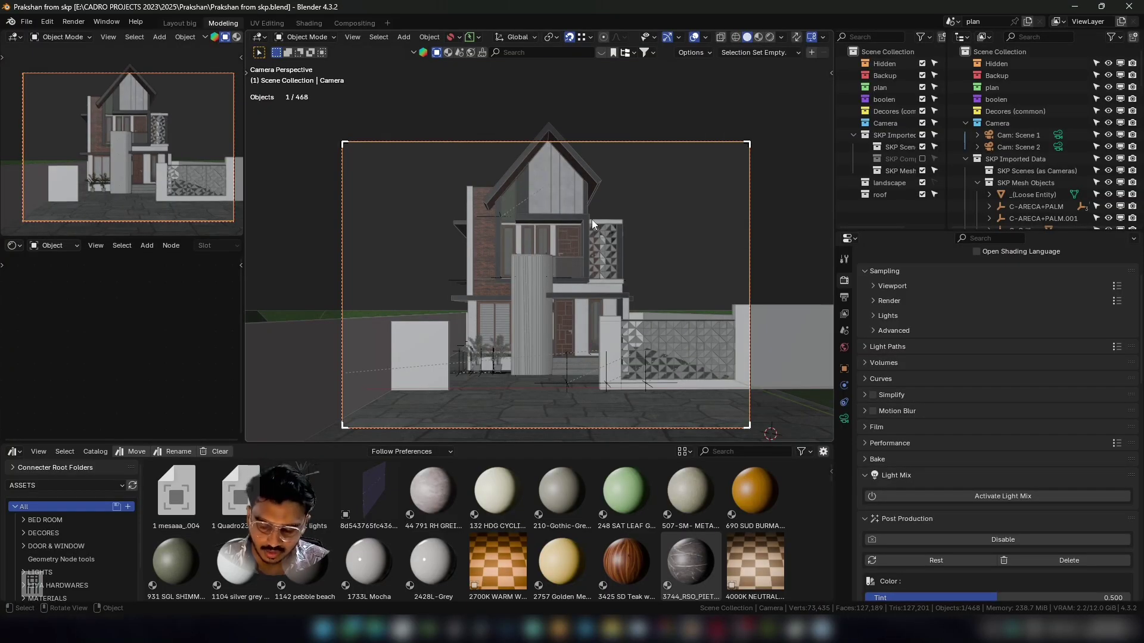
Try reframing the front of the house through the active camera with Walk Navigation.
key("shift+grave")
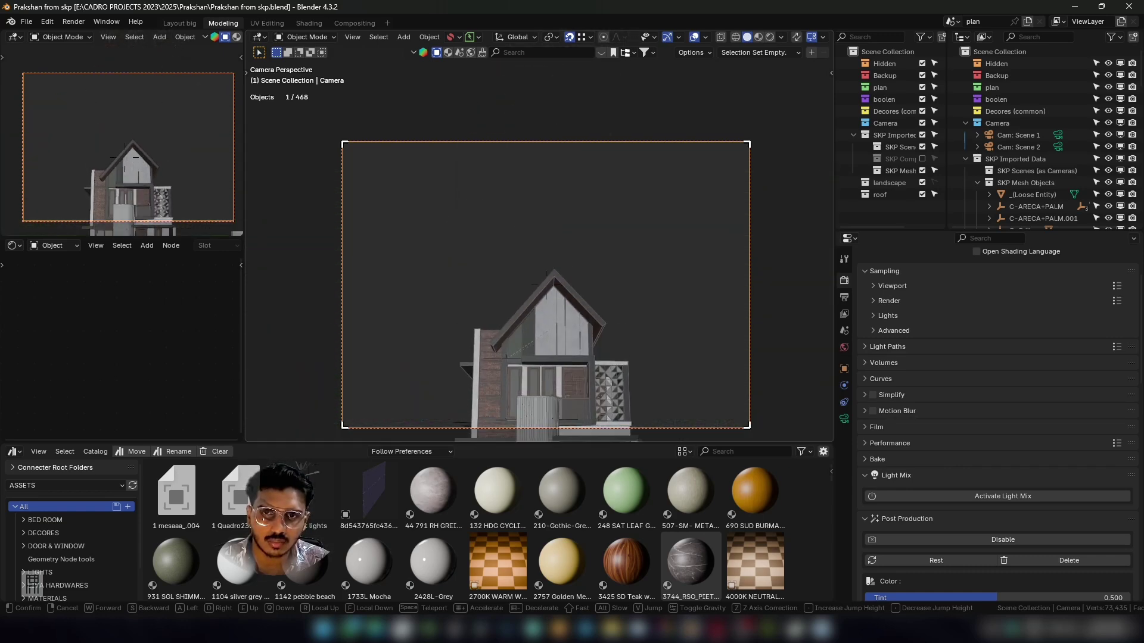
left_click(591, 220)
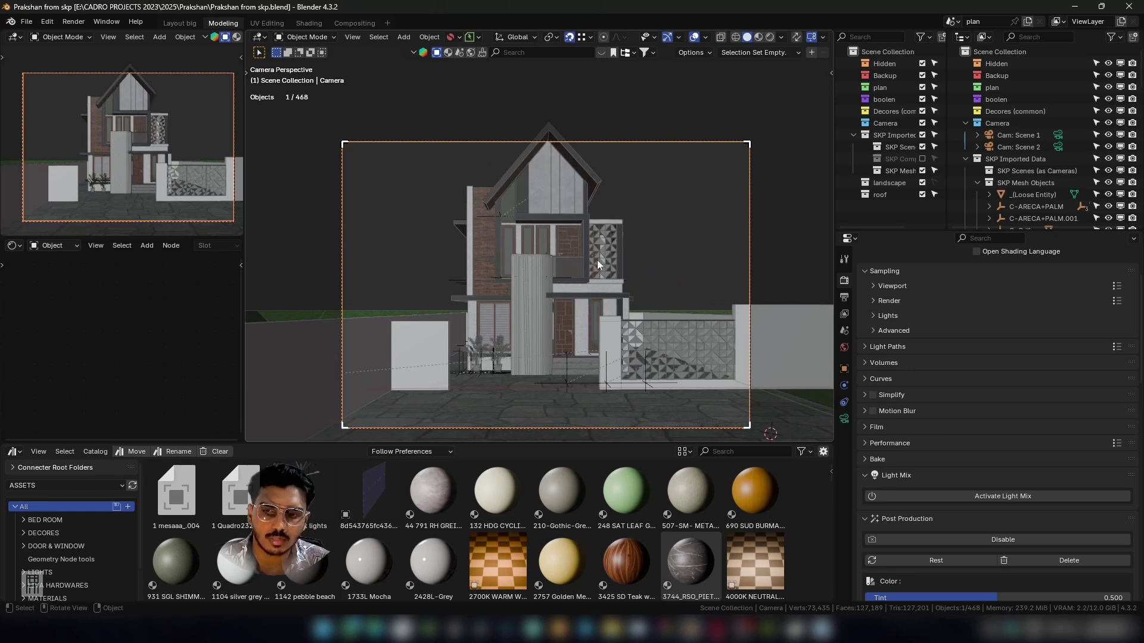
key("shift+grave")
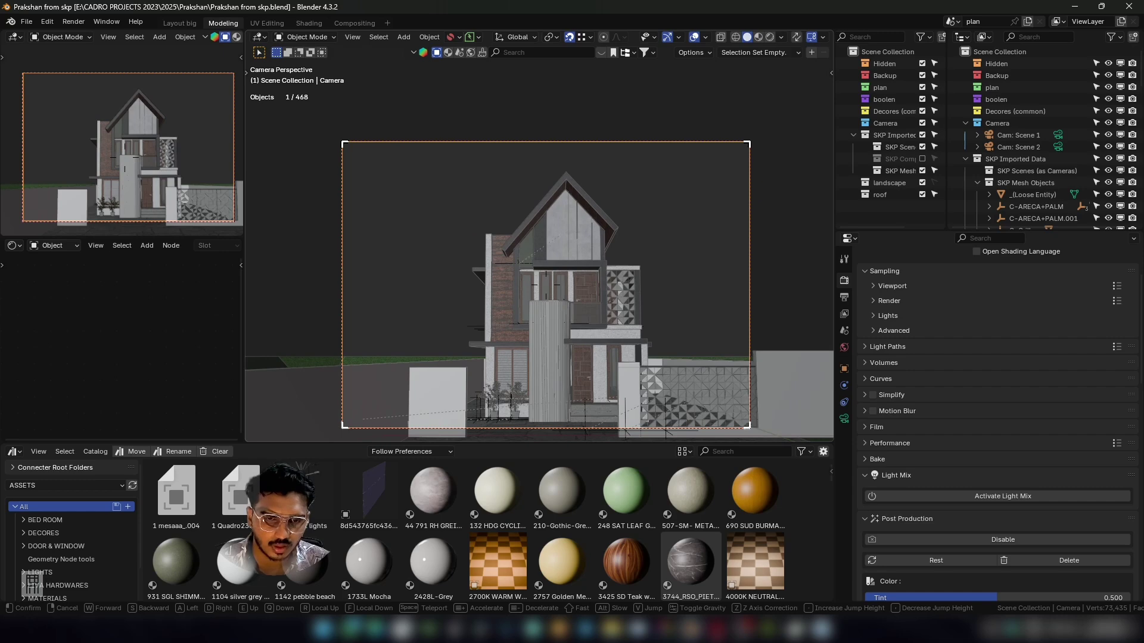
left_click(599, 251)
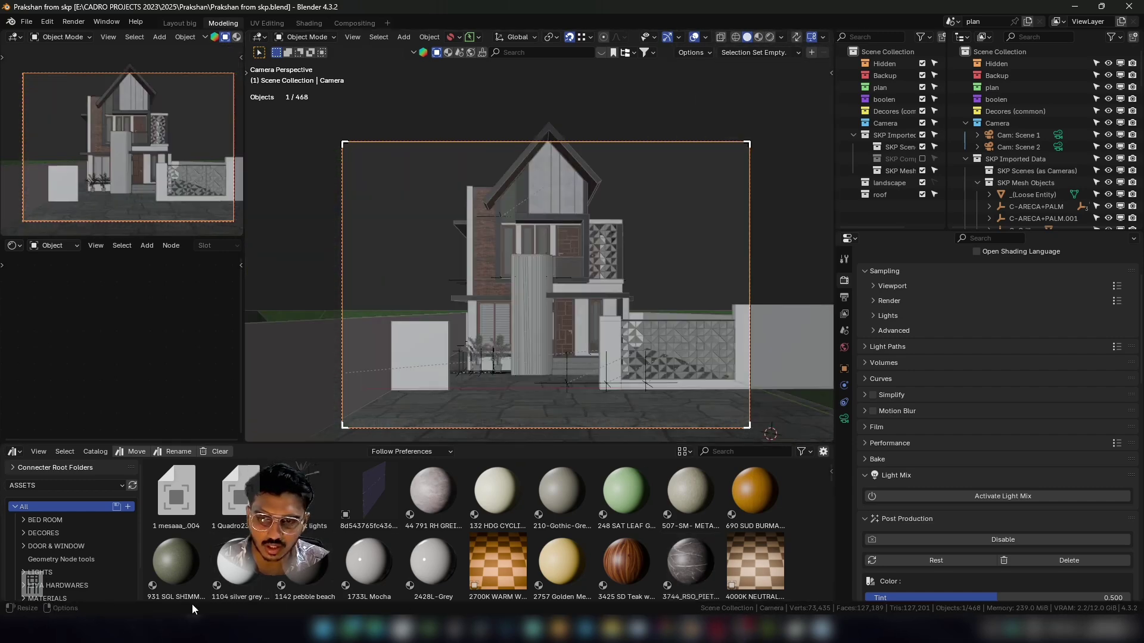
key("shift+grave")
key("s")
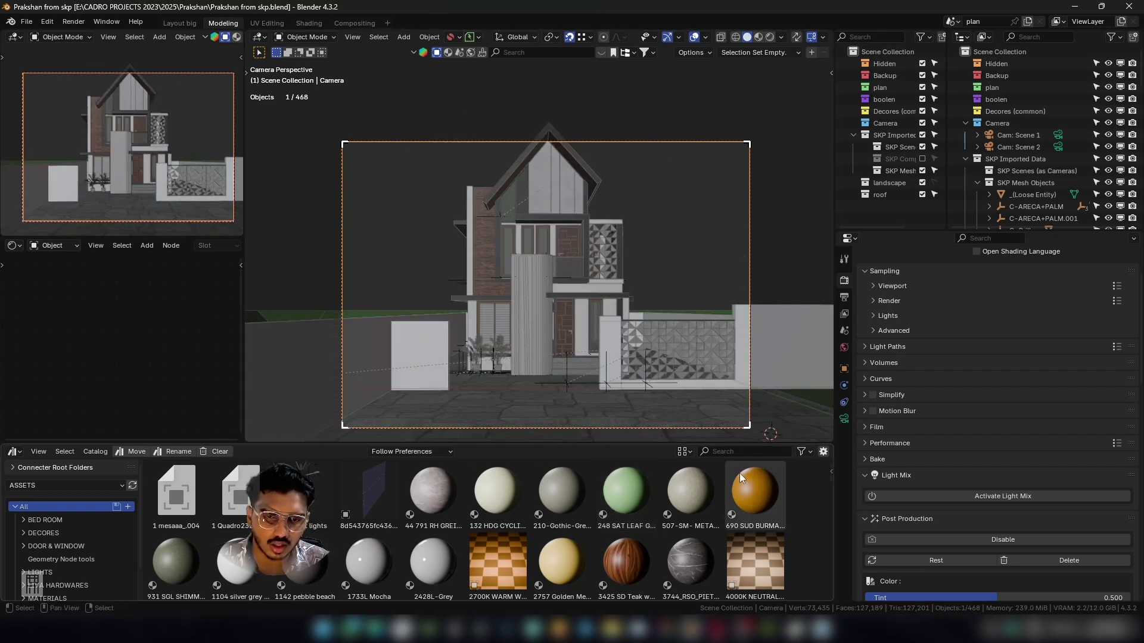
Leave the camera view, select the sloped roof of the house and try moving it along the X axis.
left_click(460, 261)
middle_click_drag(501, 228, 524, 316)
left_click(518, 232)
key("g")
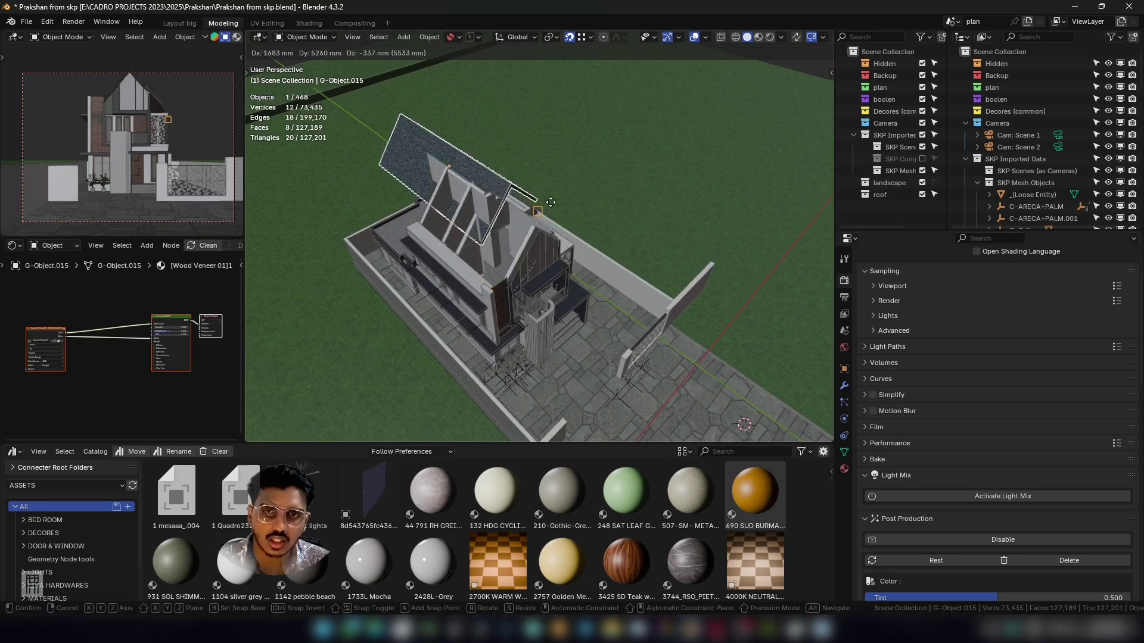
key("x")
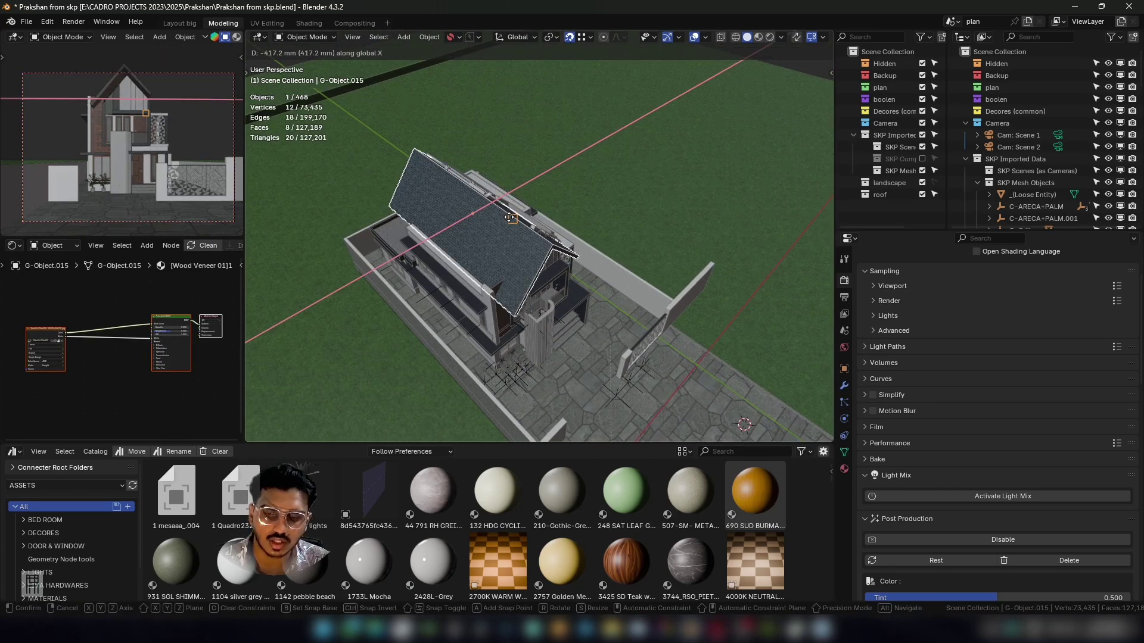
left_click(504, 217)
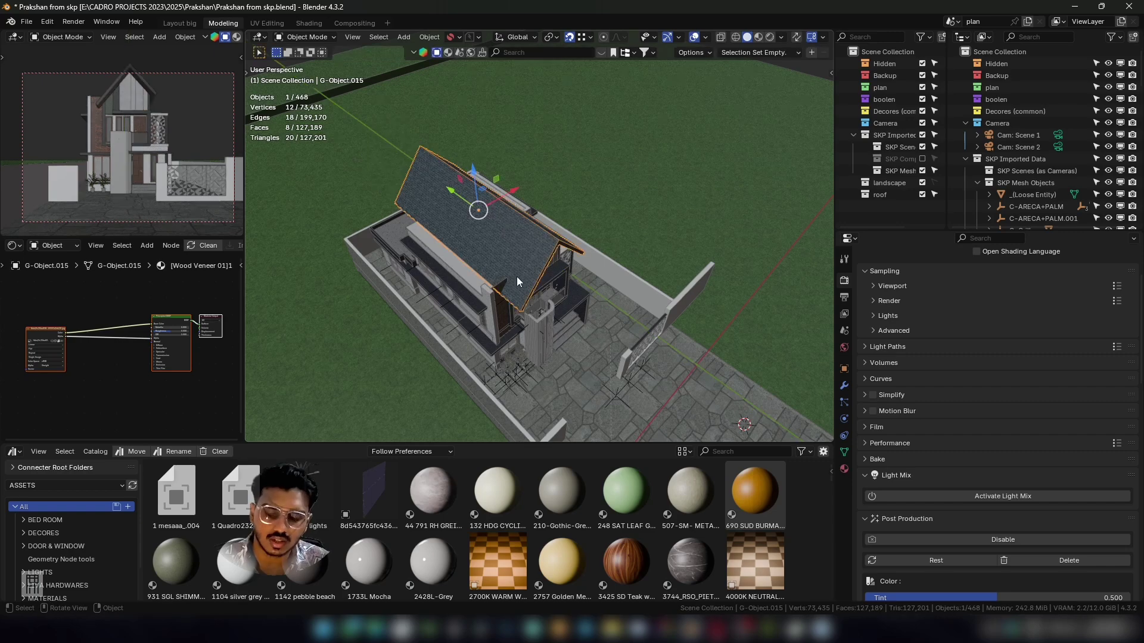
Return to the camera view and try walking the camera sideways, backward and forward in front of the house.
key("KP_0")
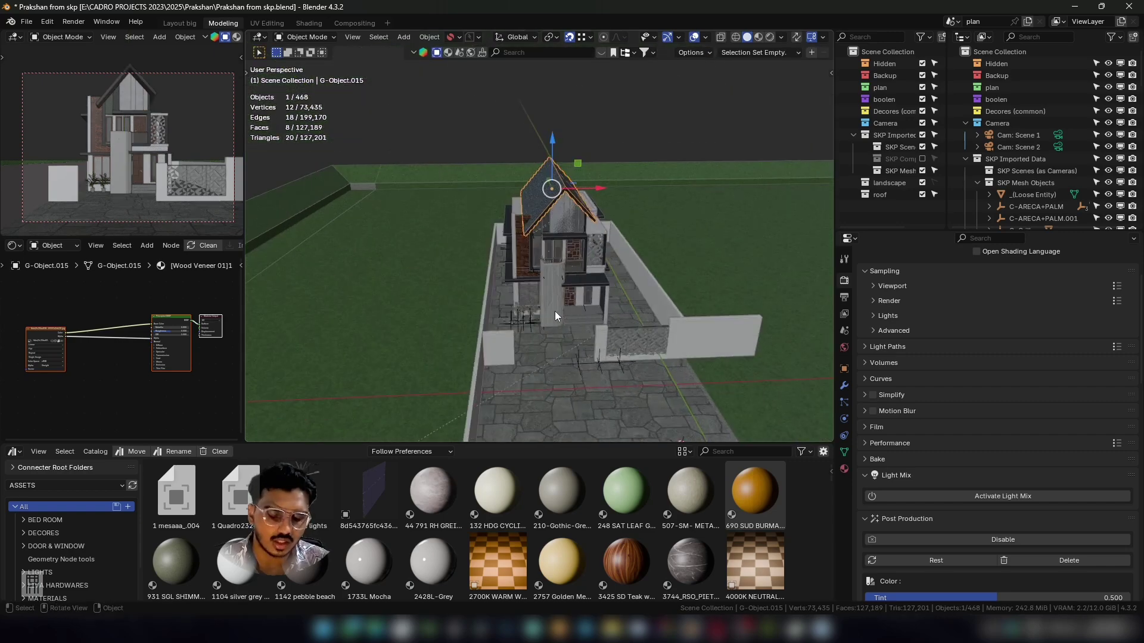
key("shift+grave")
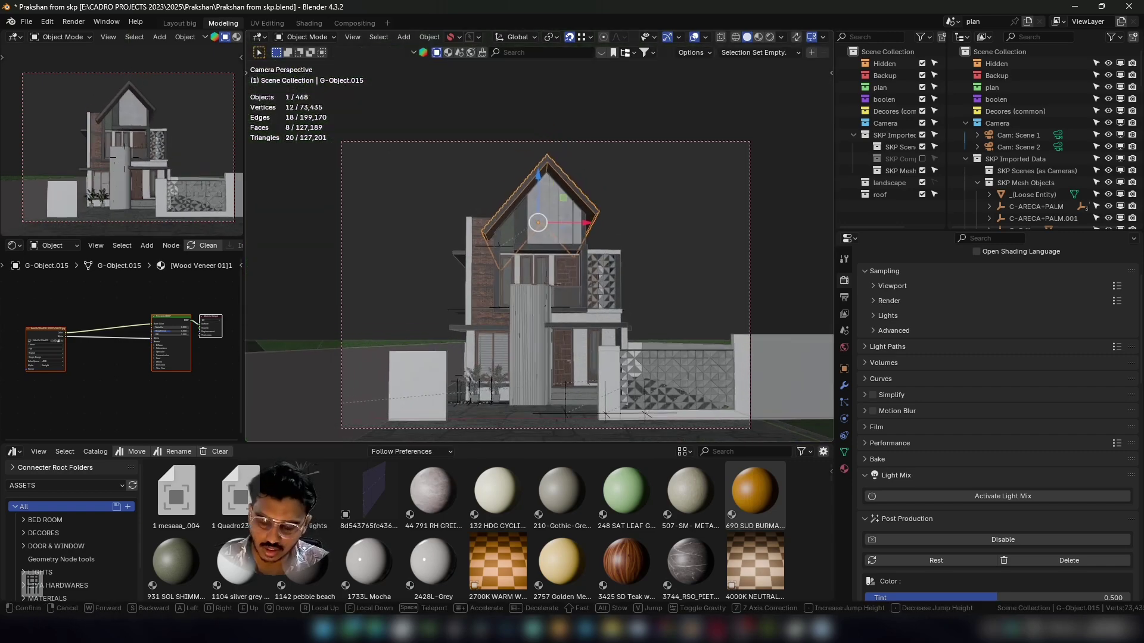
key("a")
key("d")
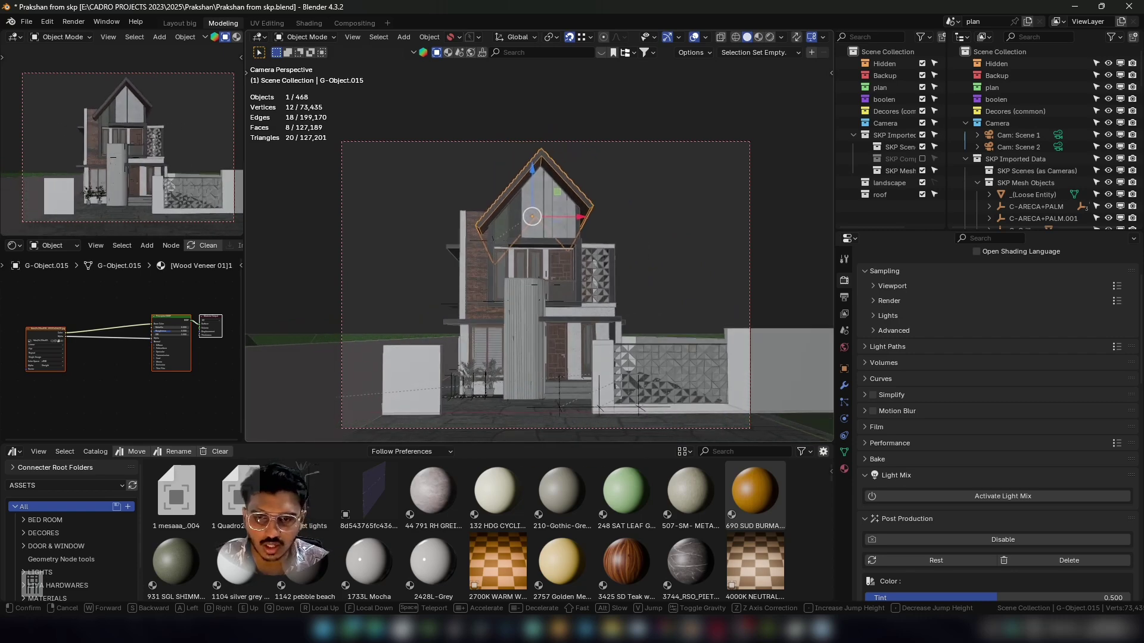
key("a")
key("d")
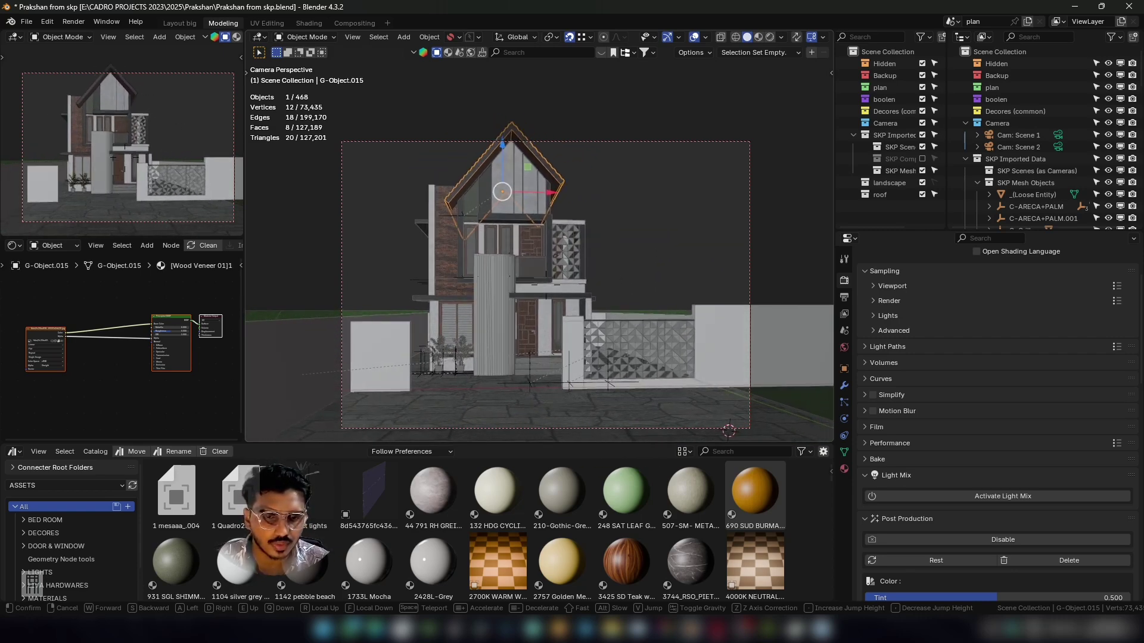
key("s")
key("w")
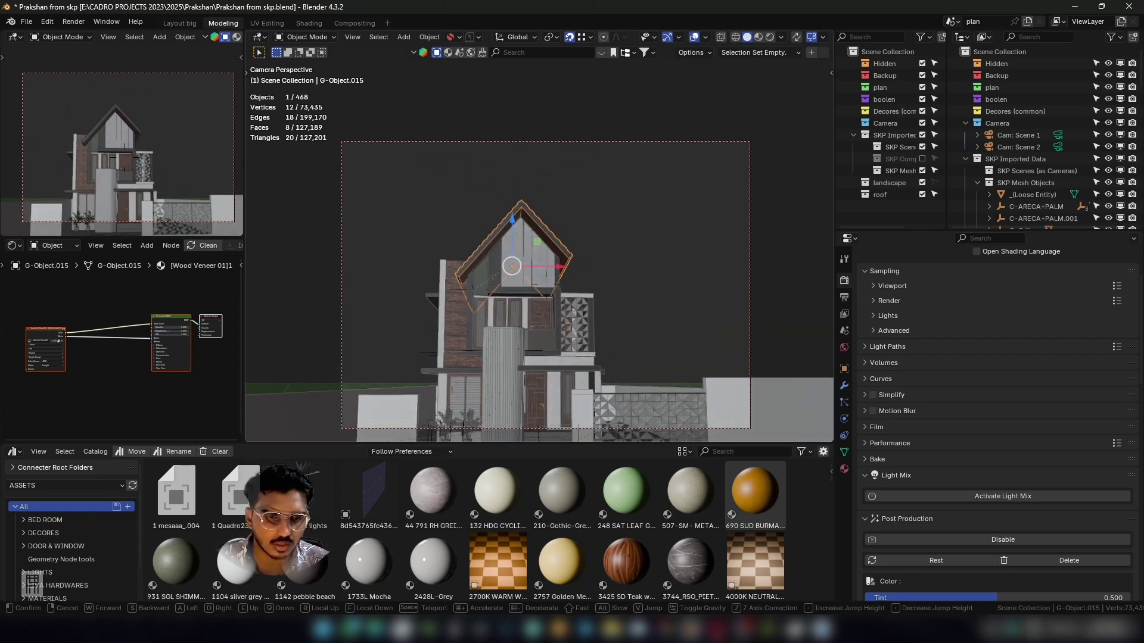
key("a")
left_click(793, 580)
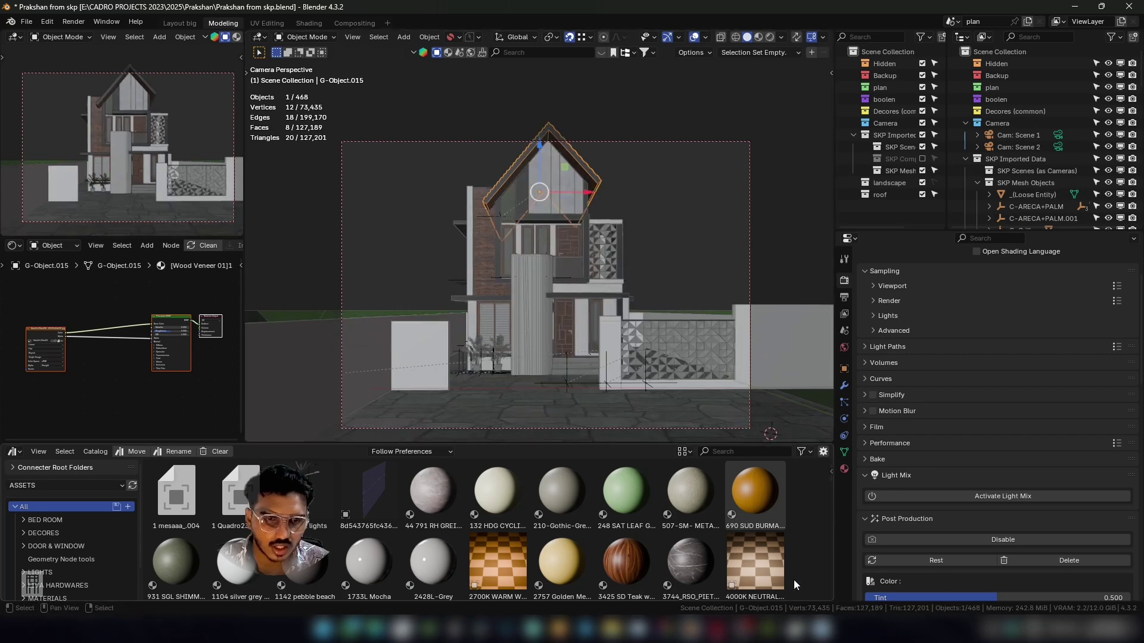
key("shift+grave")
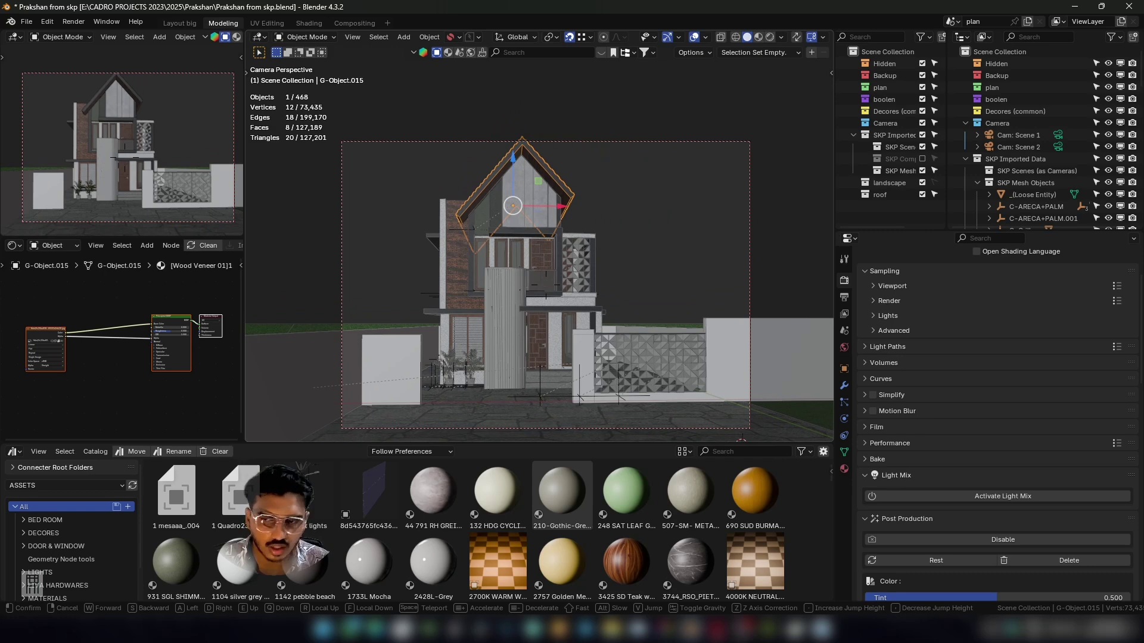
left_click(572, 334)
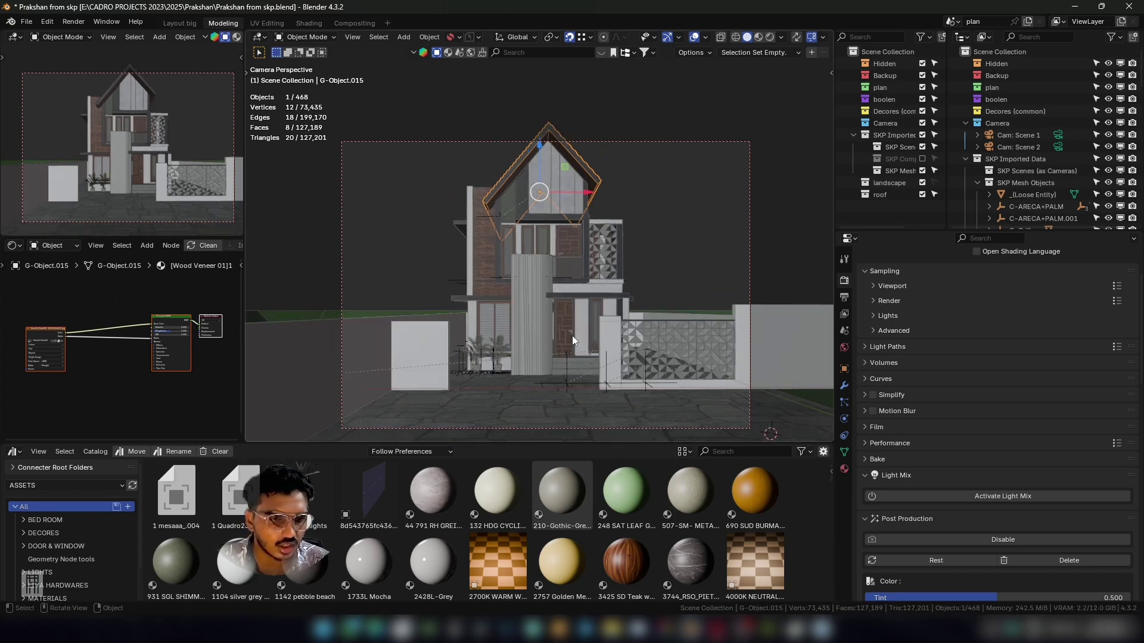
Save the file and select the active camera by its frame.
key("ctrl+s")
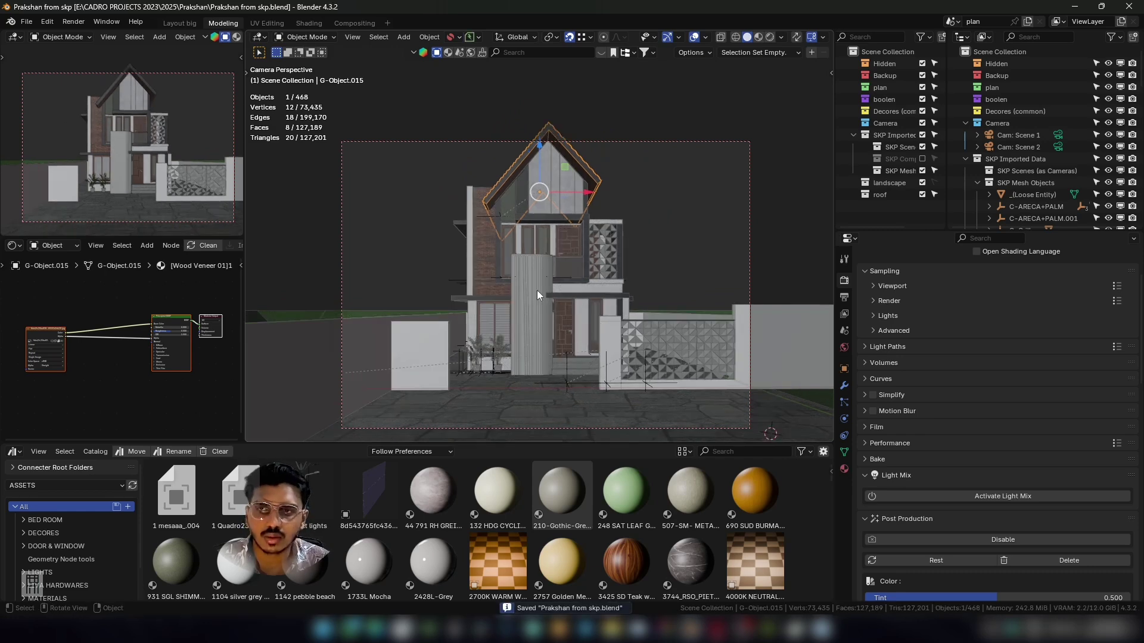
scroll(534, 294, "down", 2)
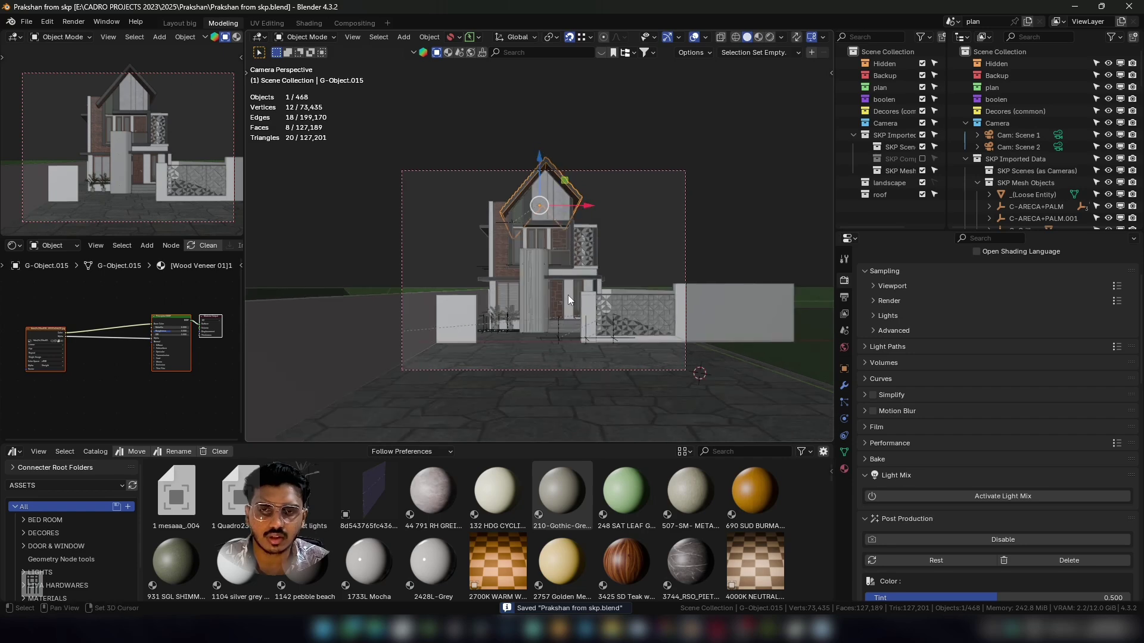
left_click(596, 206)
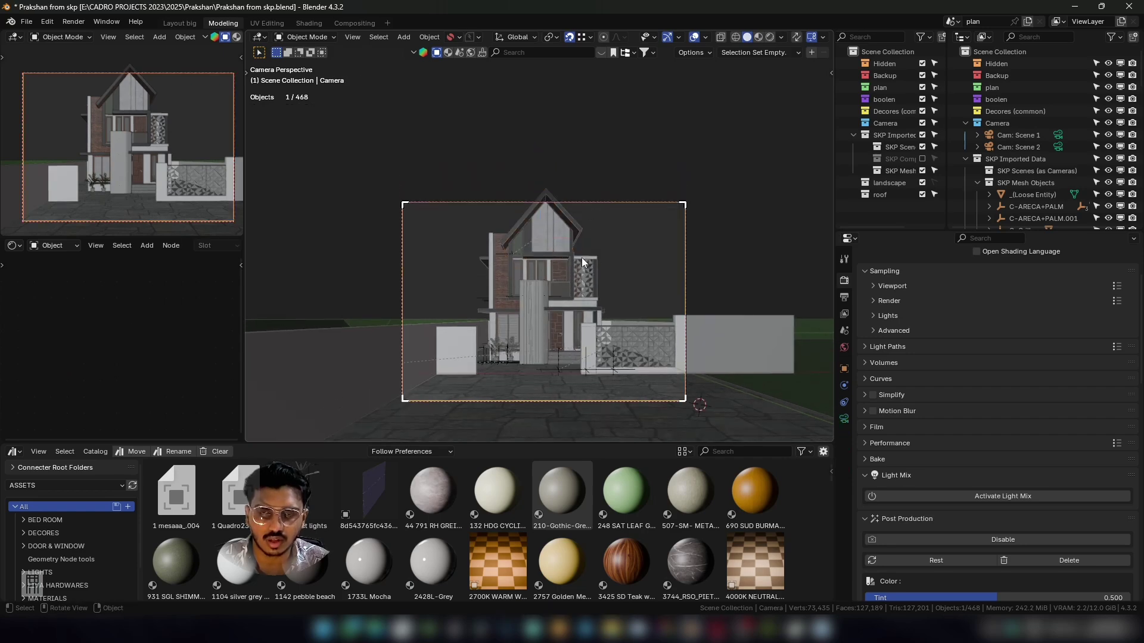
Display the selected camera's Transform properties in the viewport sidebar.
key("n")
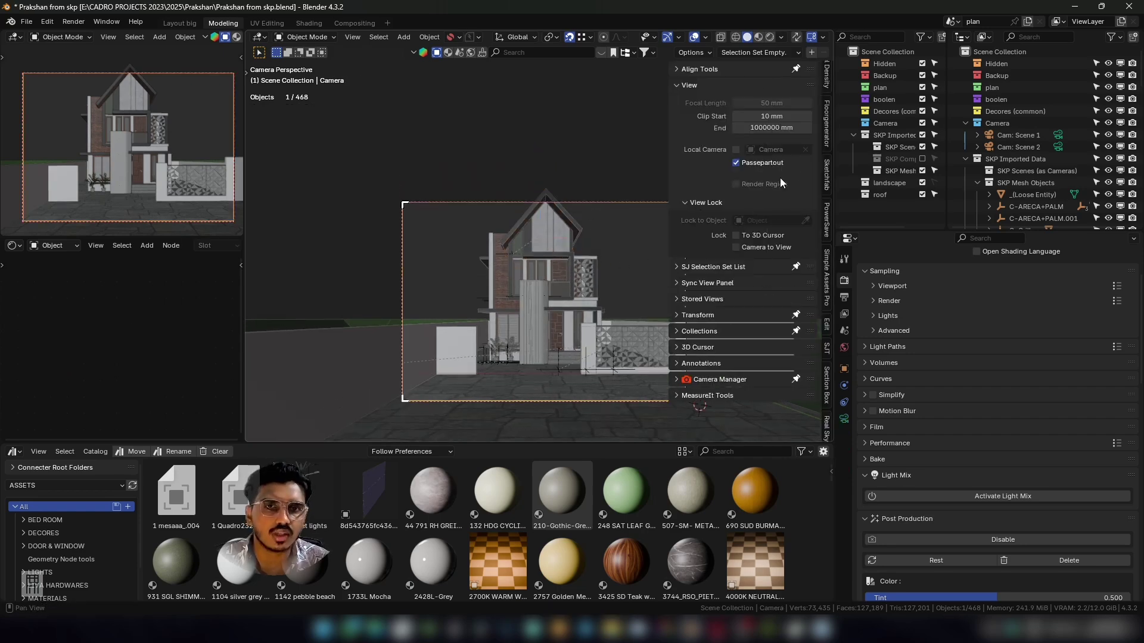
key("n")
key("n")
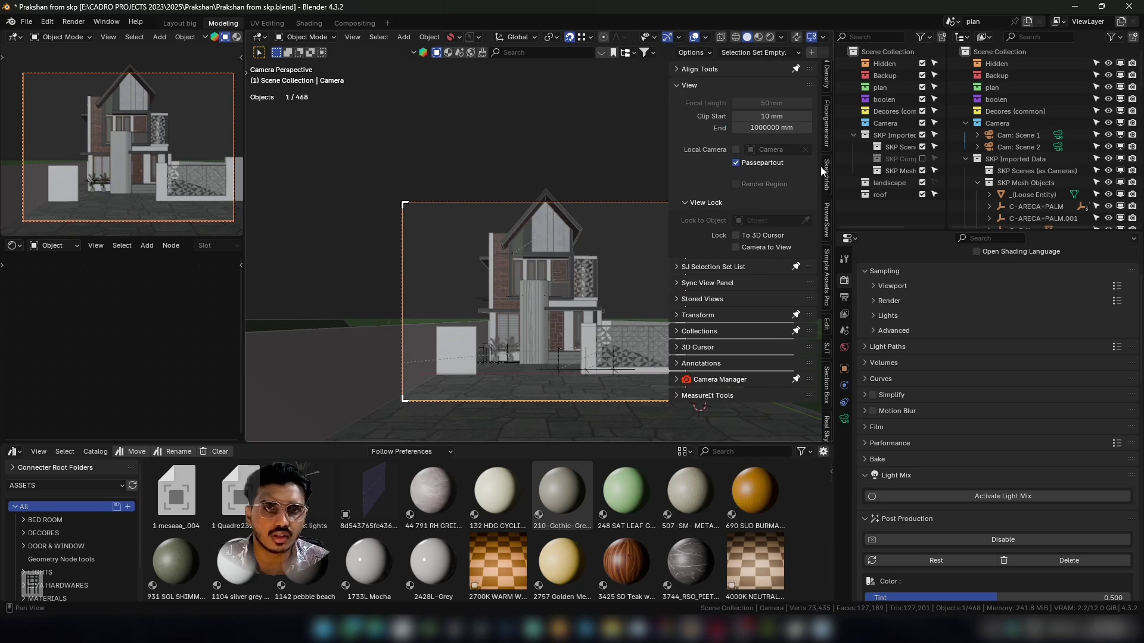
scroll(824, 160, "up", 5)
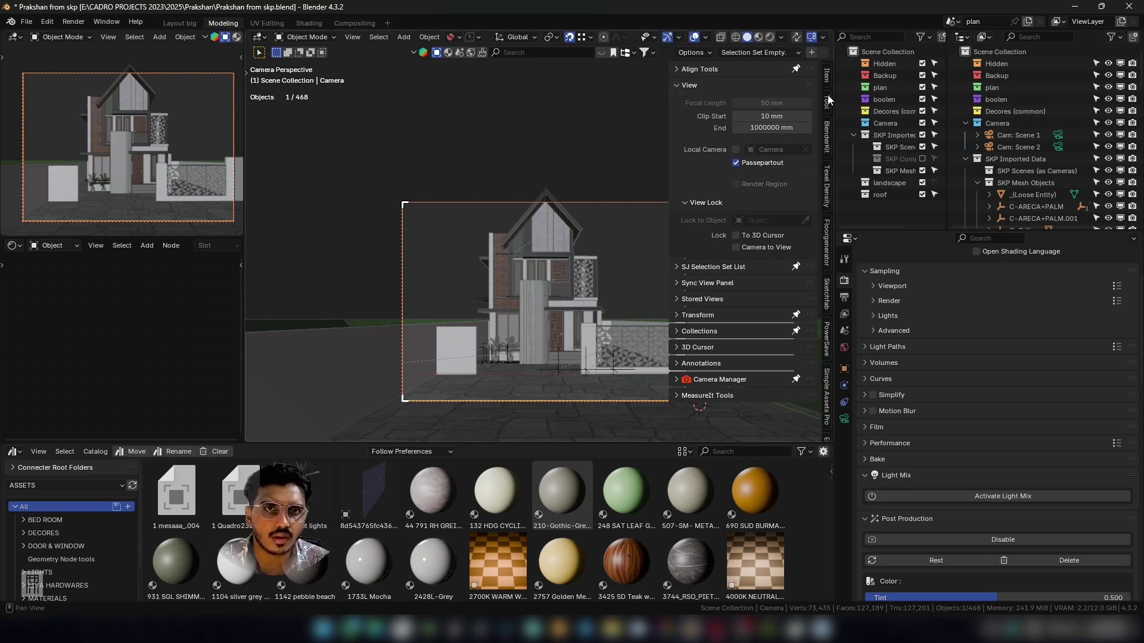
left_click(825, 80)
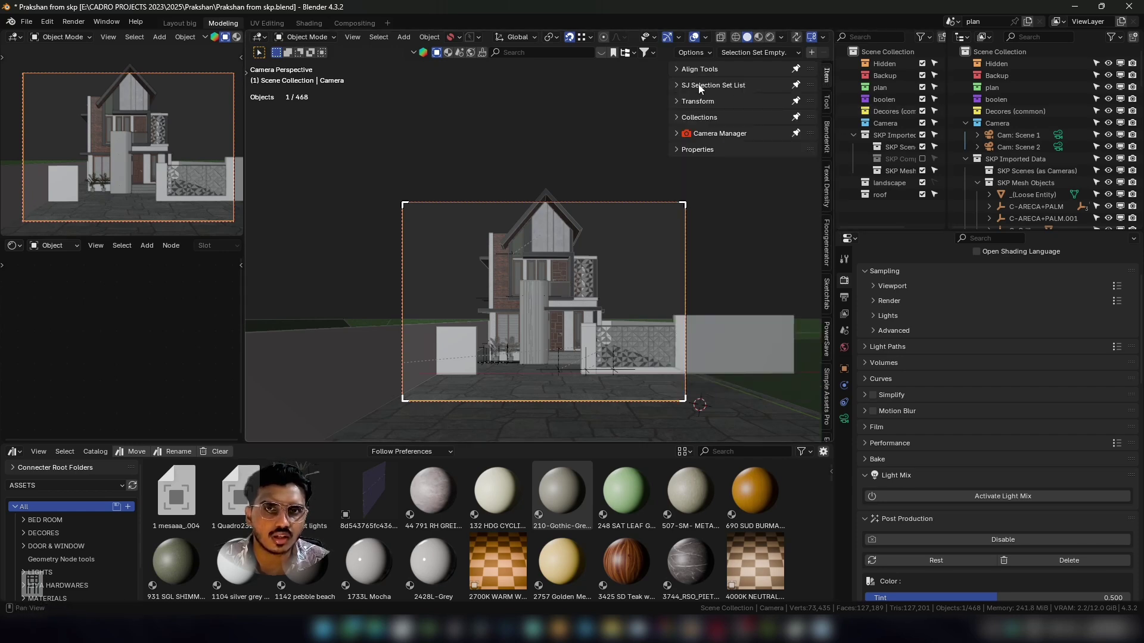
left_click(698, 101)
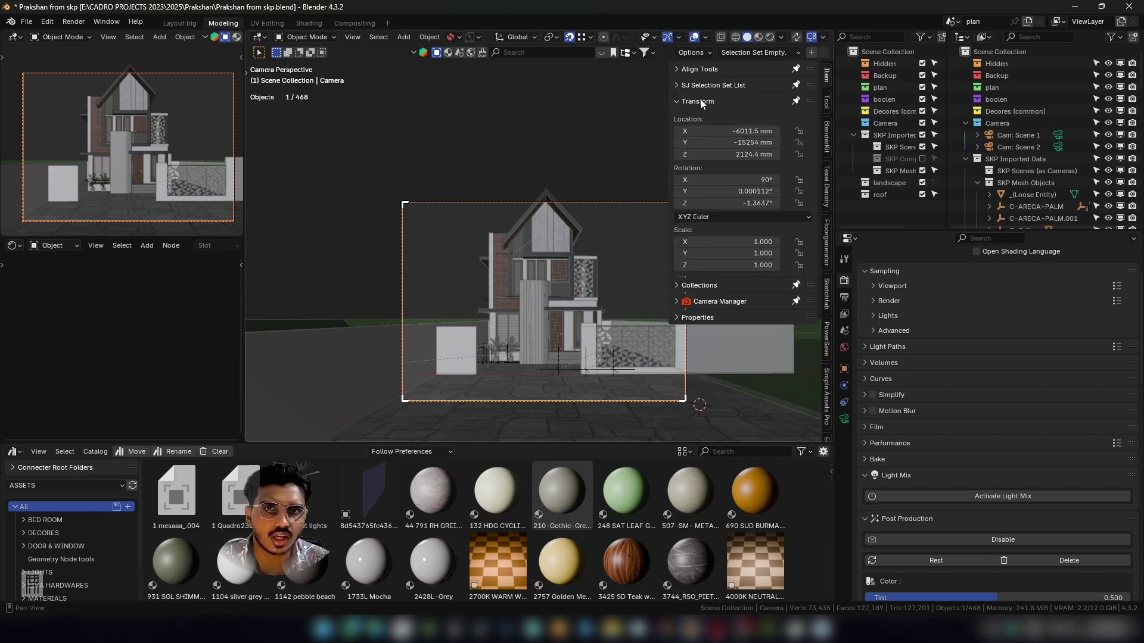
Try a different X rotation for the selected camera, then set its X rotation to 90° and hide the sidebar.
left_click_drag(722, 180, 732, 180)
left_click(729, 179)
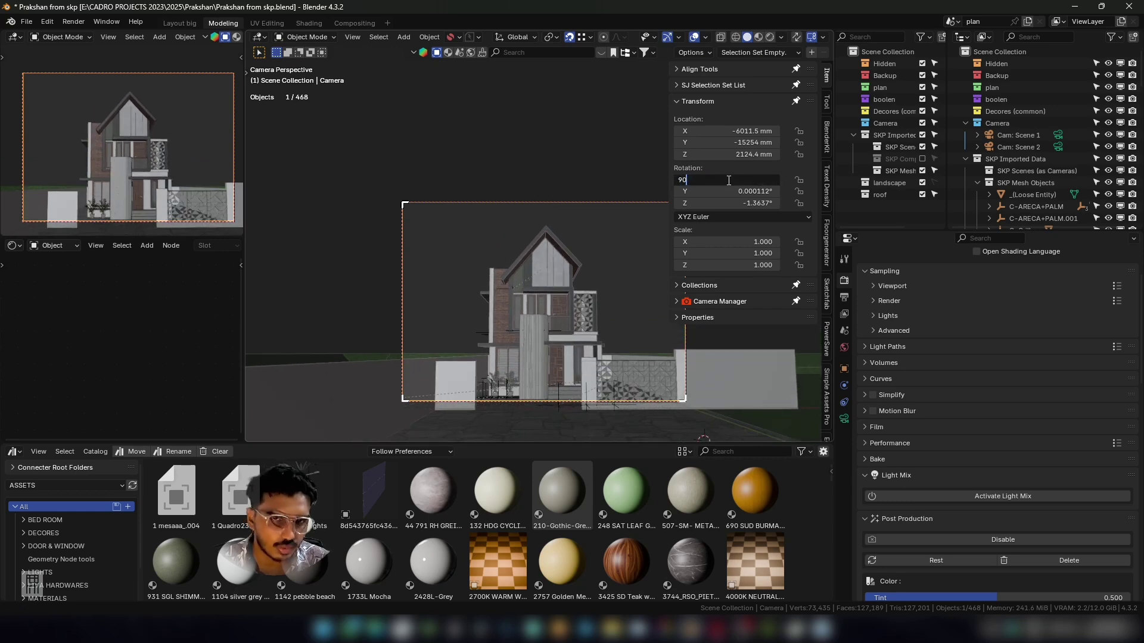
key("Return")
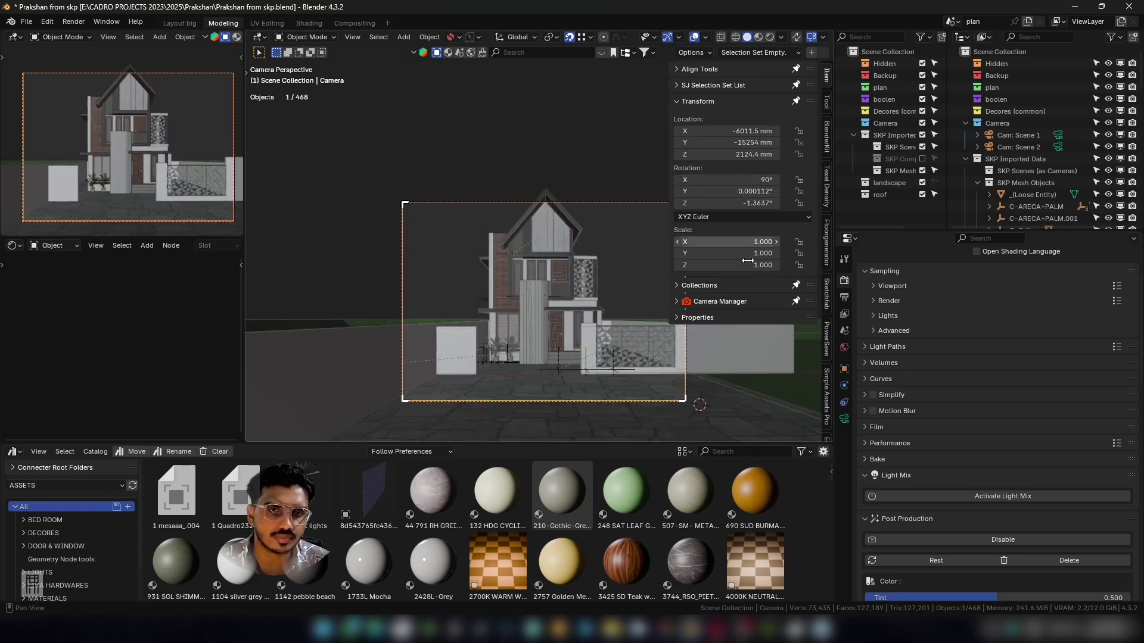
key("n")
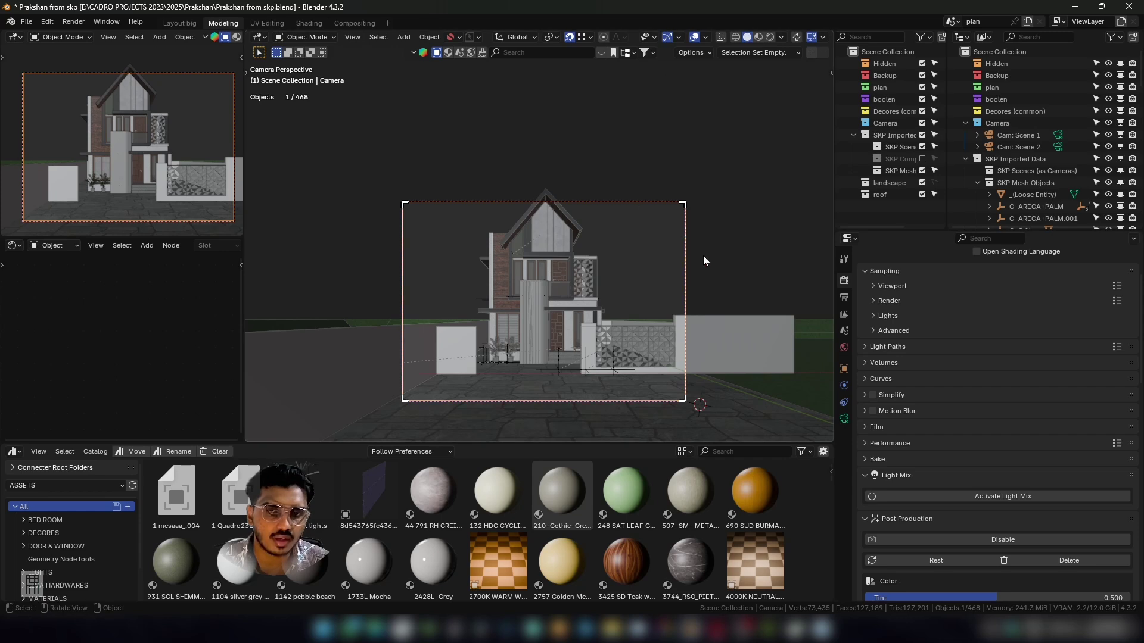
Display the camera's lens properties and examine the matching focal length, clip and shift settings in the Camera Manager.
left_click(844, 419)
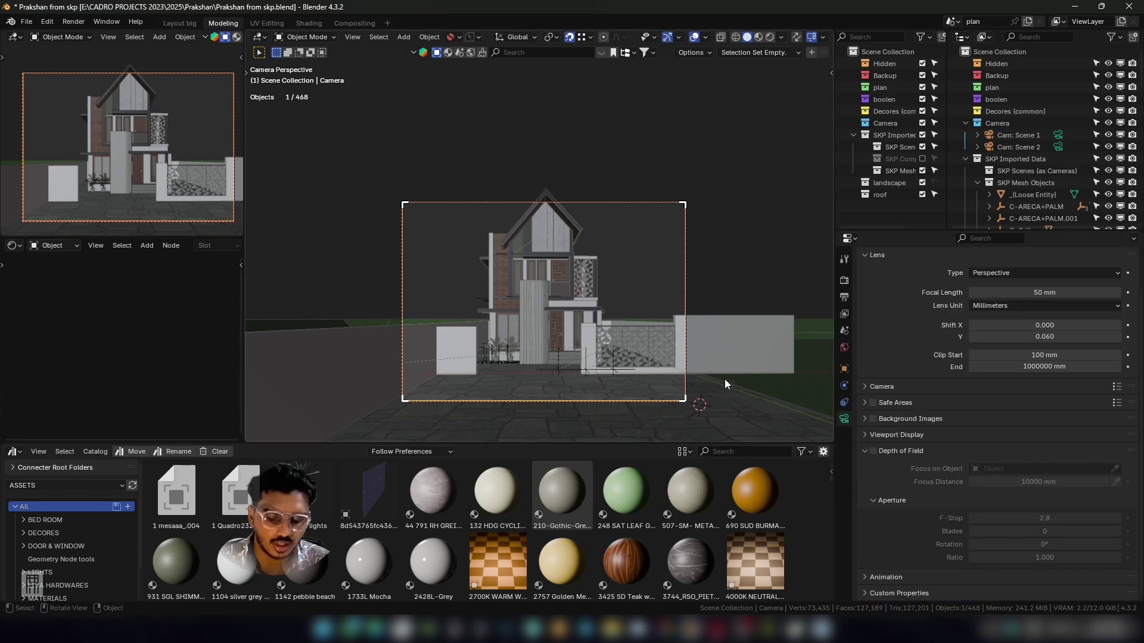
key("n")
left_click(744, 302)
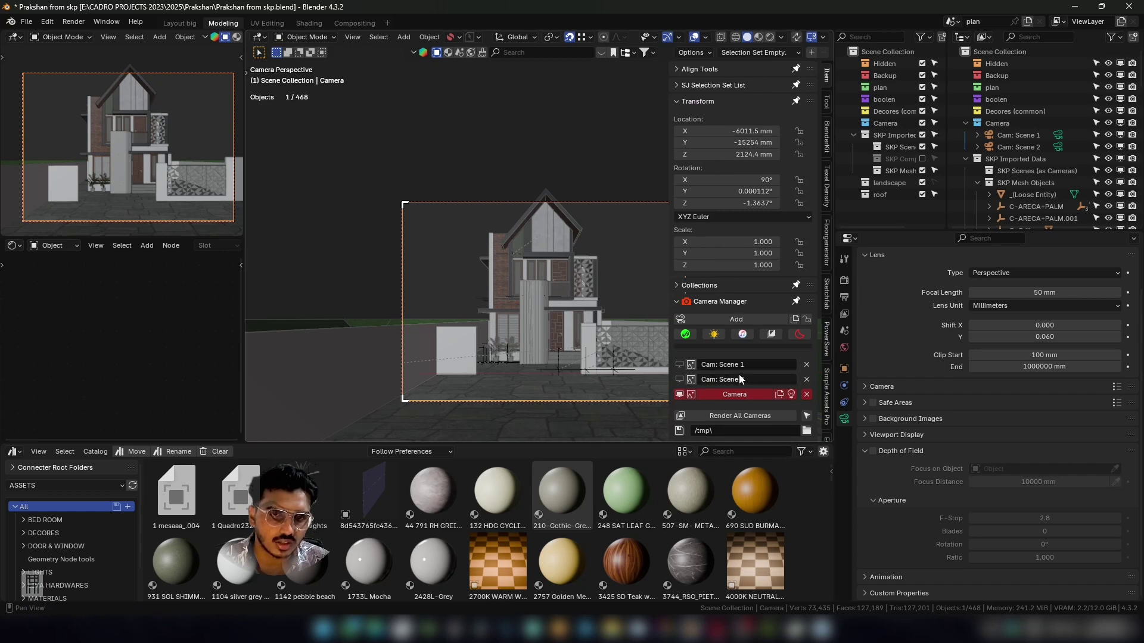
scroll(745, 357, "down", 5)
key("n")
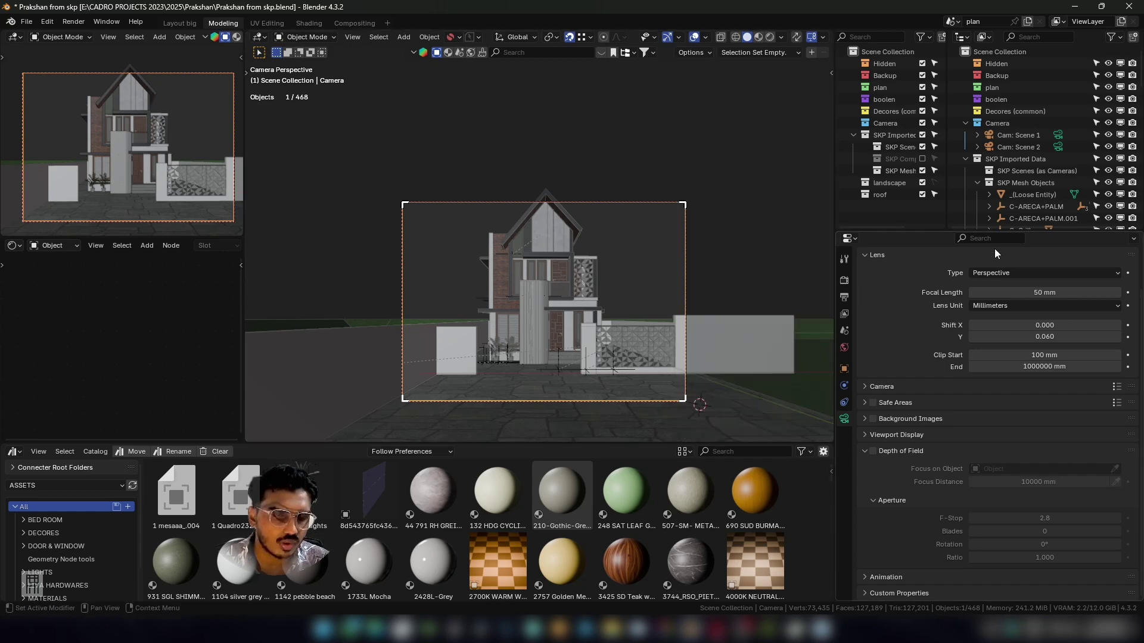
key("n")
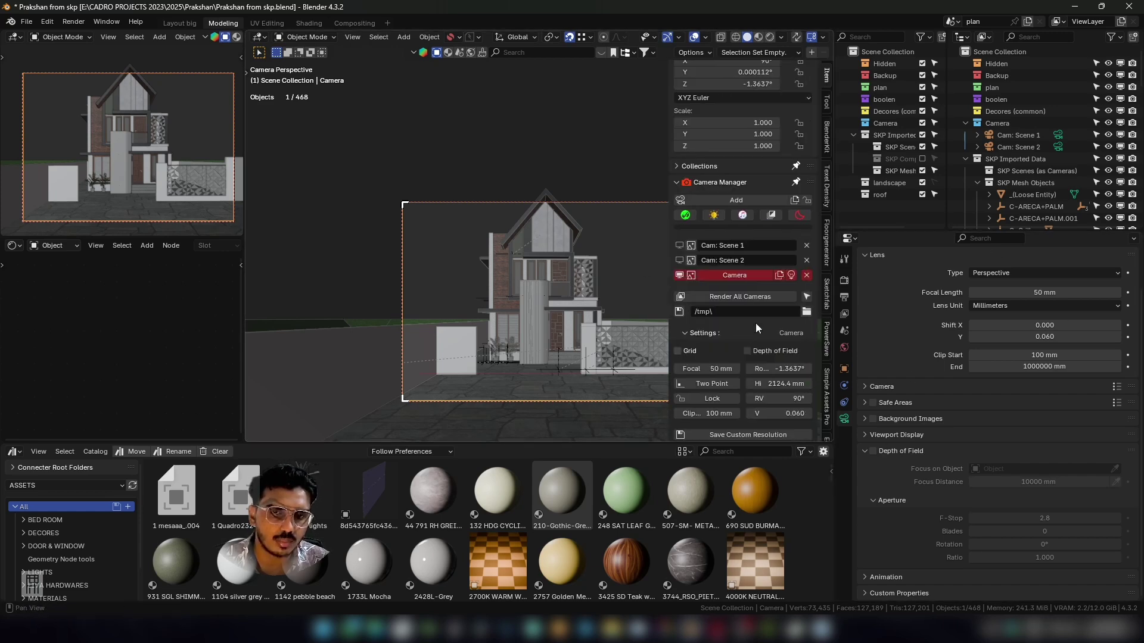
key("n")
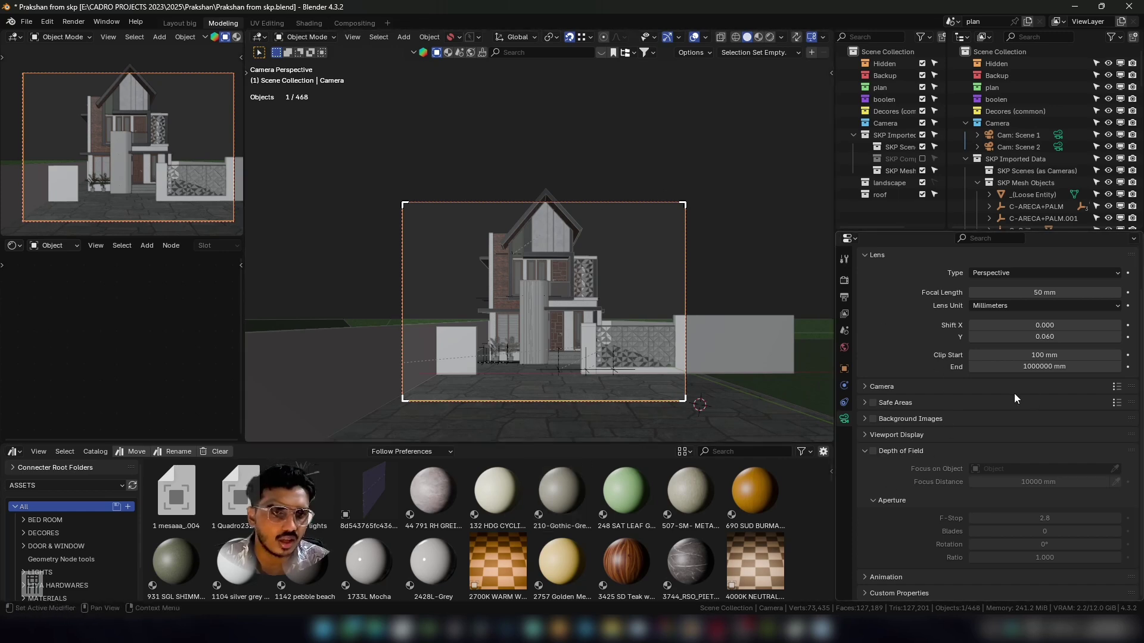
Set the camera's focal length to 35 mm and try adjusting its vertical lens shift.
mouse_move(1042, 292)
left_mouse_down()
mouse_move(1007, 292)
mouse_move(1119, 292)
mouse_move(977, 292)
mouse_move(1042, 292)
left_mouse_up()
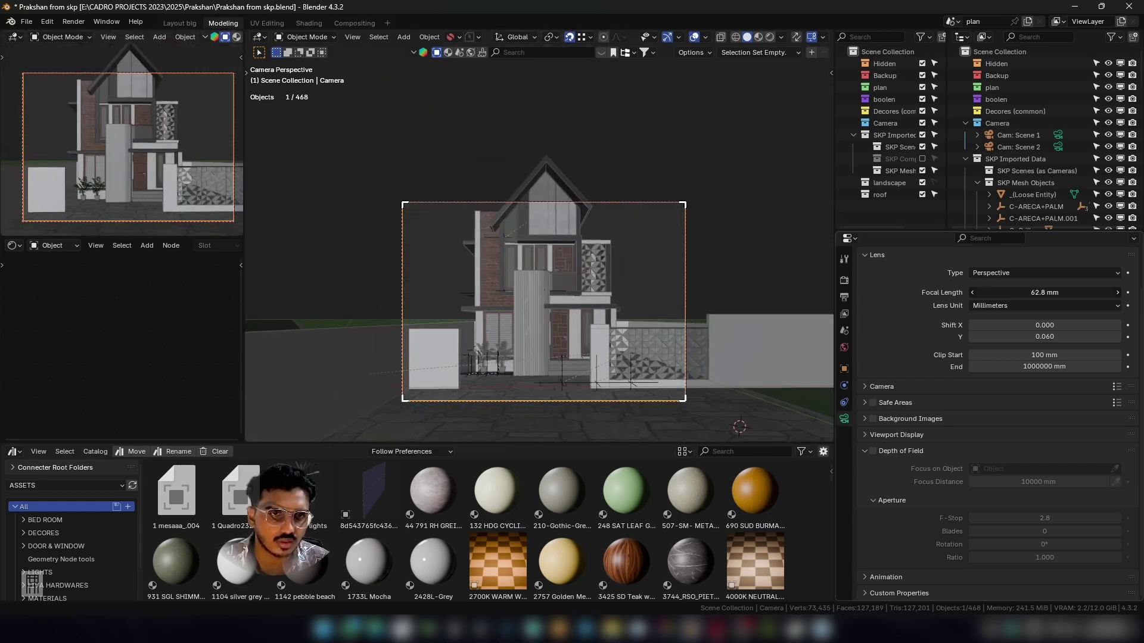
left_click(1042, 289)
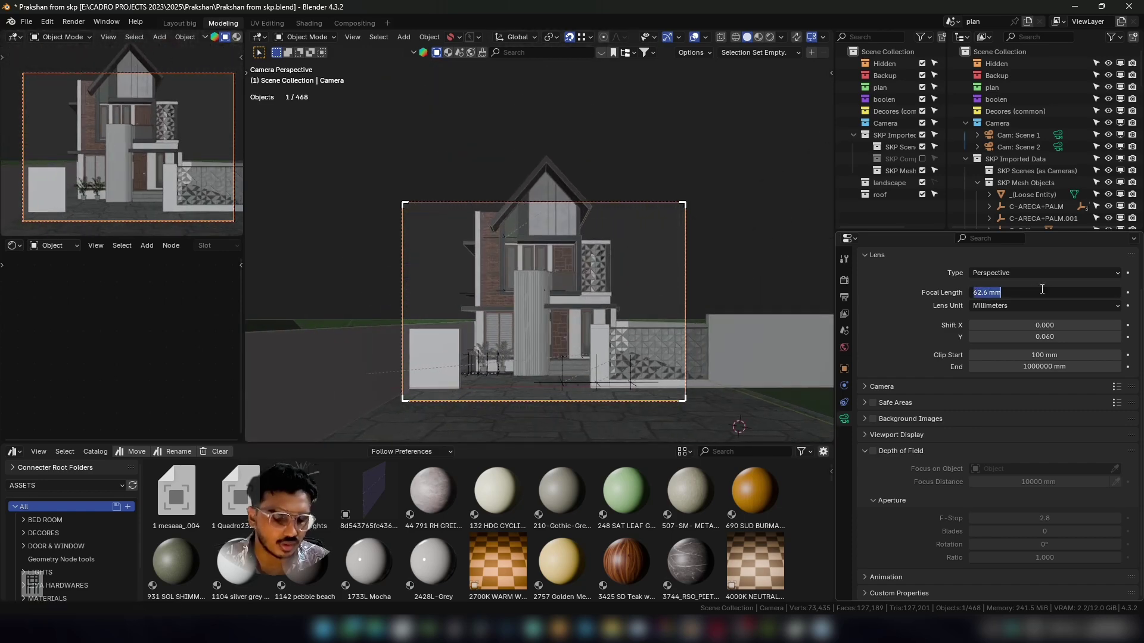
type("3")
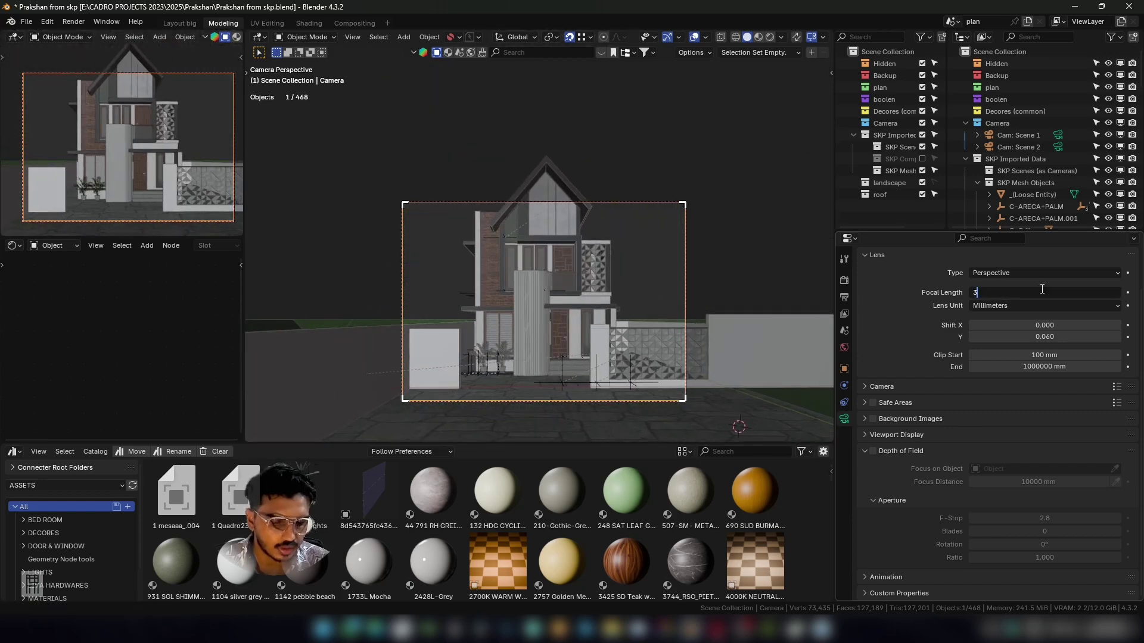
type("5")
key("Return")
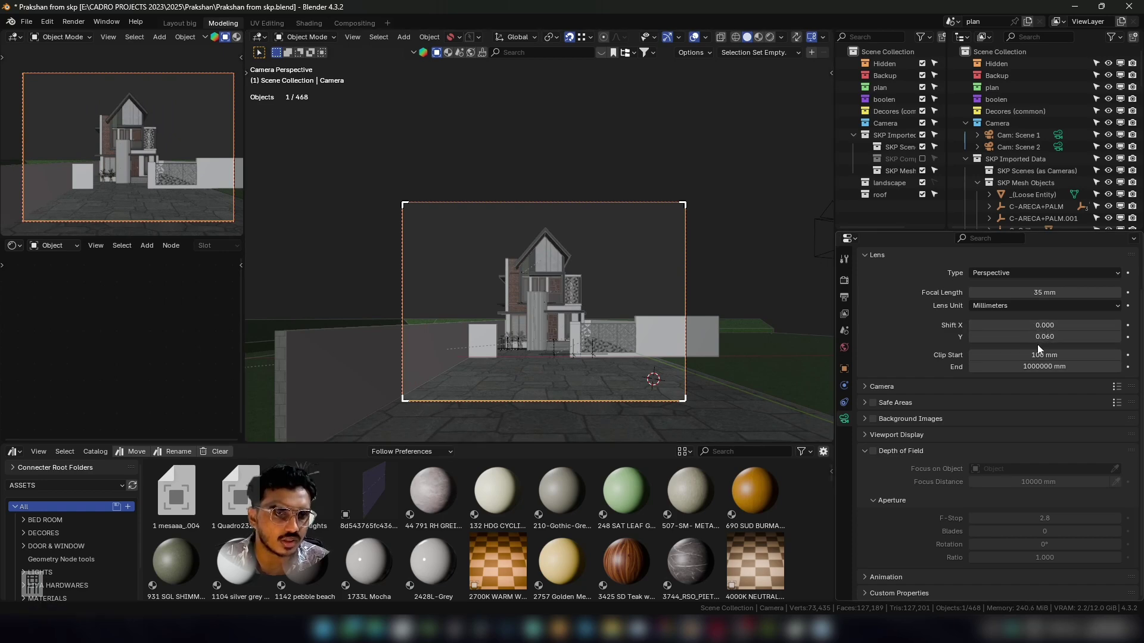
left_click_drag(1039, 337, 1063, 336)
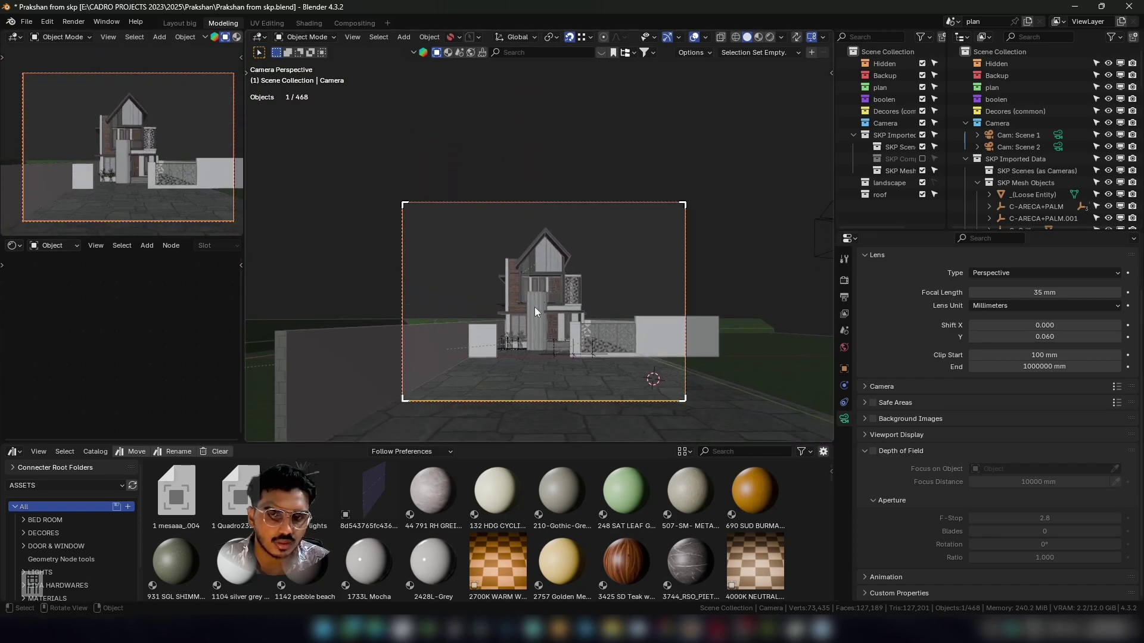
Walk the camera forward toward the front of the house until the building fills more of the frame.
key("shift+grave")
key("w")
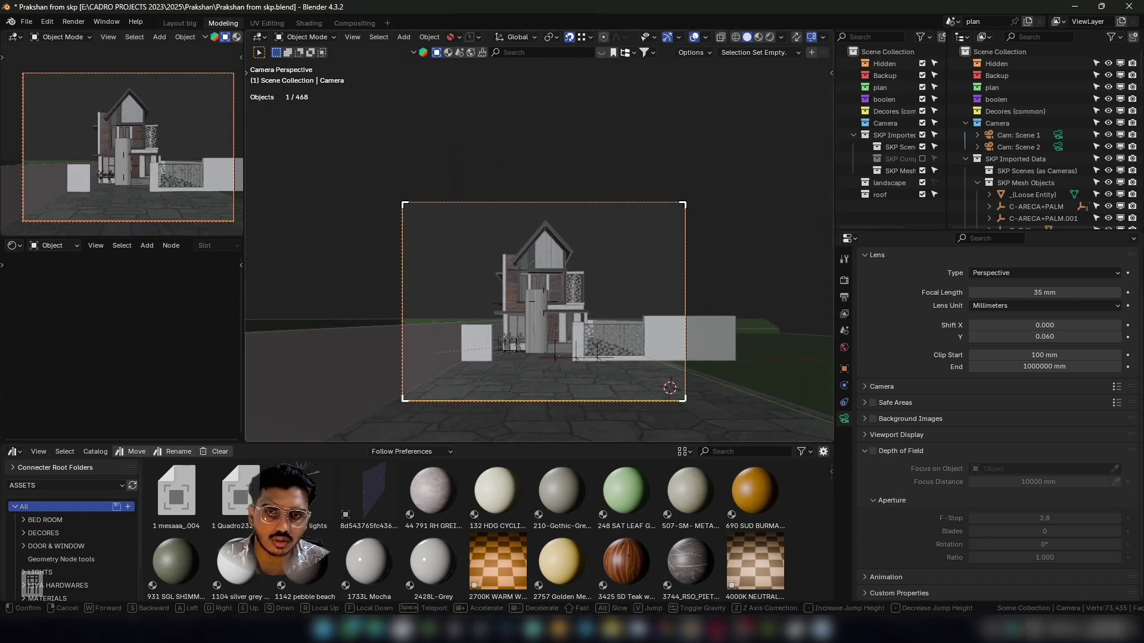
key("w")
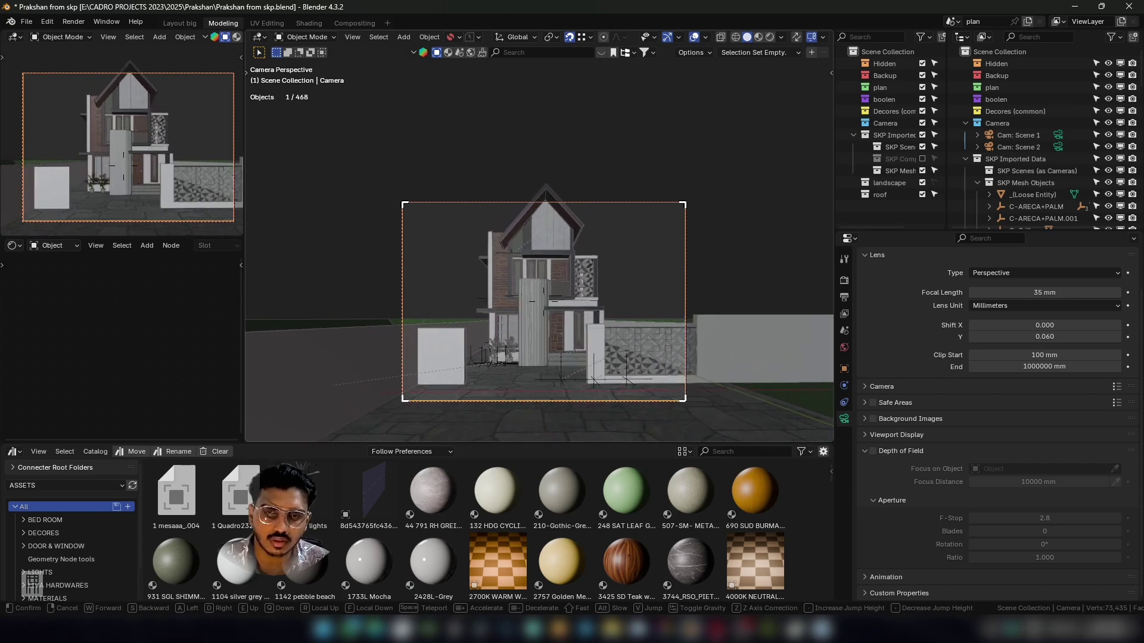
left_click(542, 306)
Set the camera's focal length to 50 mm and walk the camera backward to fit more of the house in frame.
left_click(1036, 292)
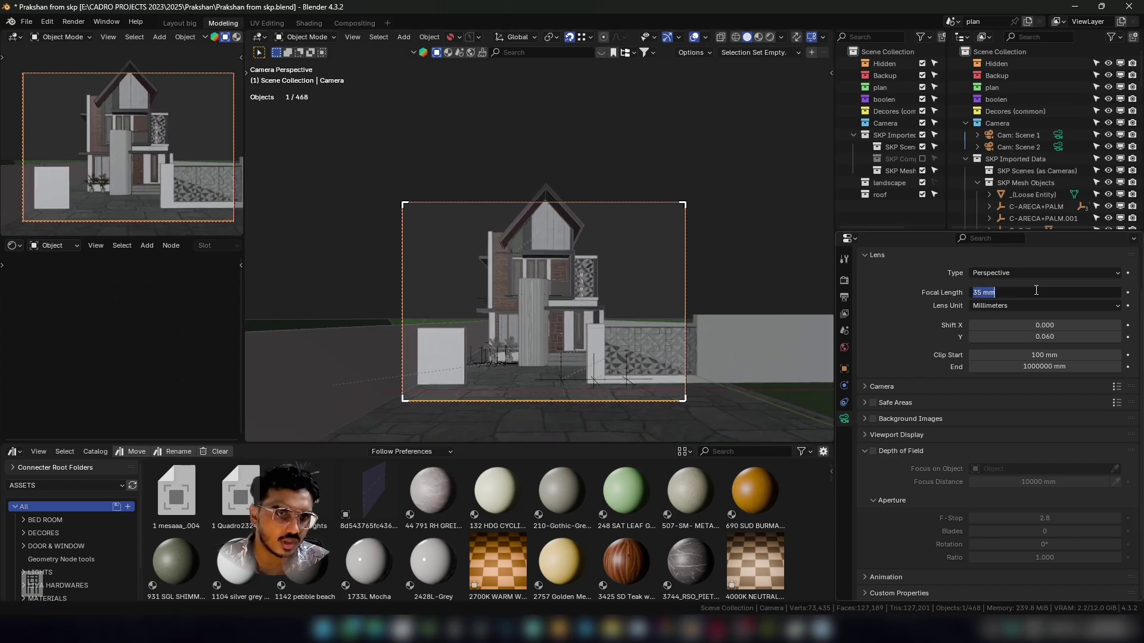
type("50")
key("Return")
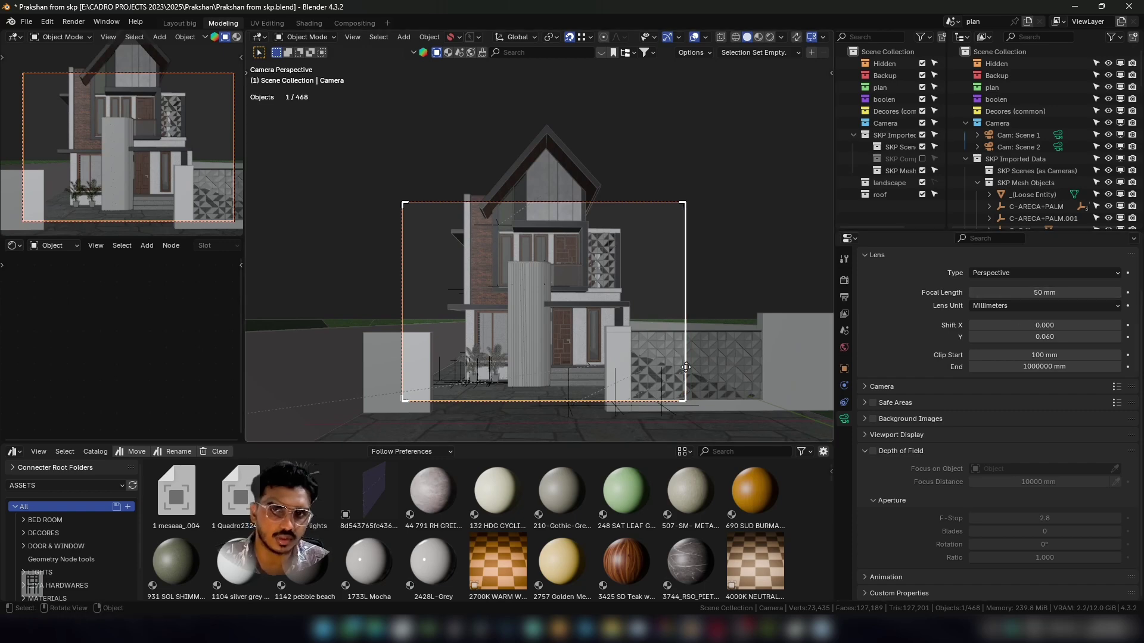
scroll(602, 331, "down", 2)
key("shift+grave")
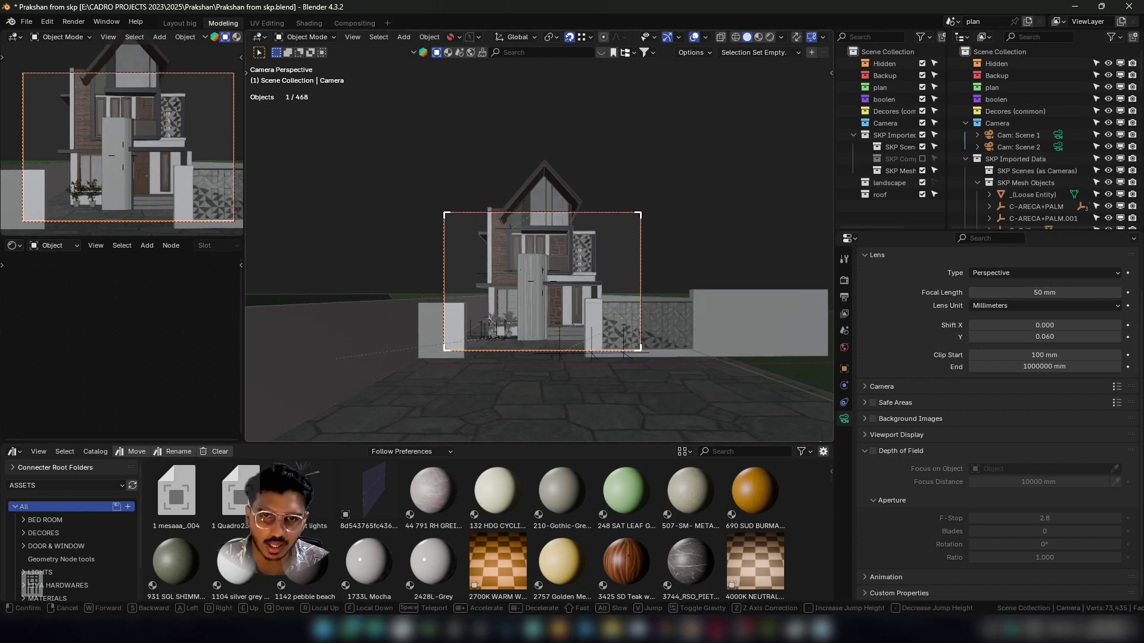
key("s")
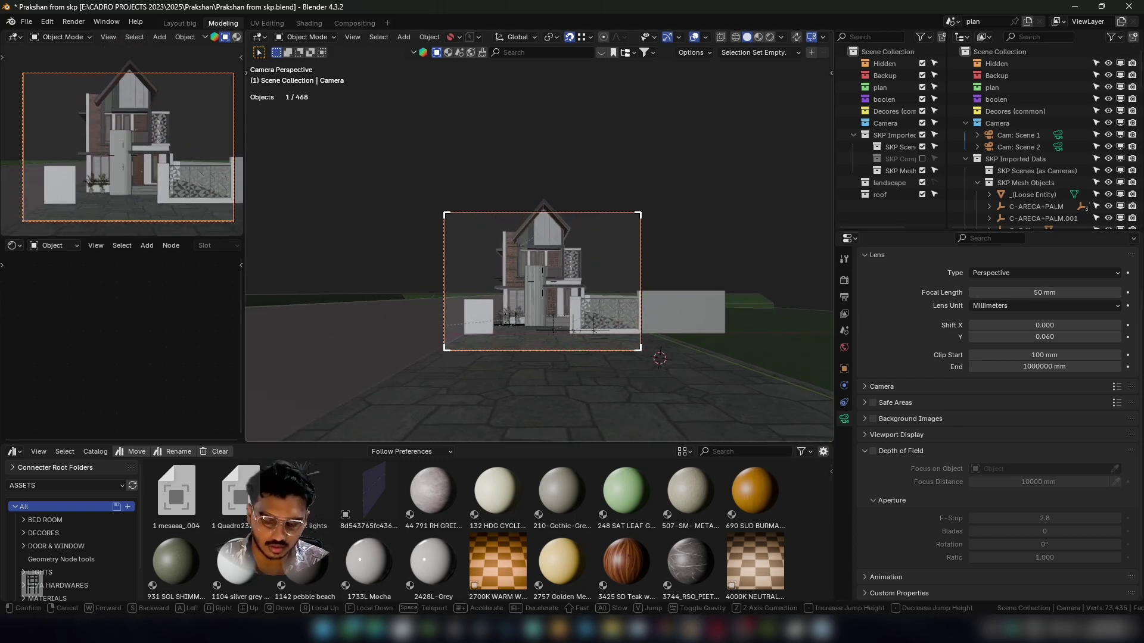
key("Return")
Set the camera's vertical lens shift to 0.136 and move the camera slightly farther back to fit the roof in frame.
left_click_drag(1044, 336, 1088, 337)
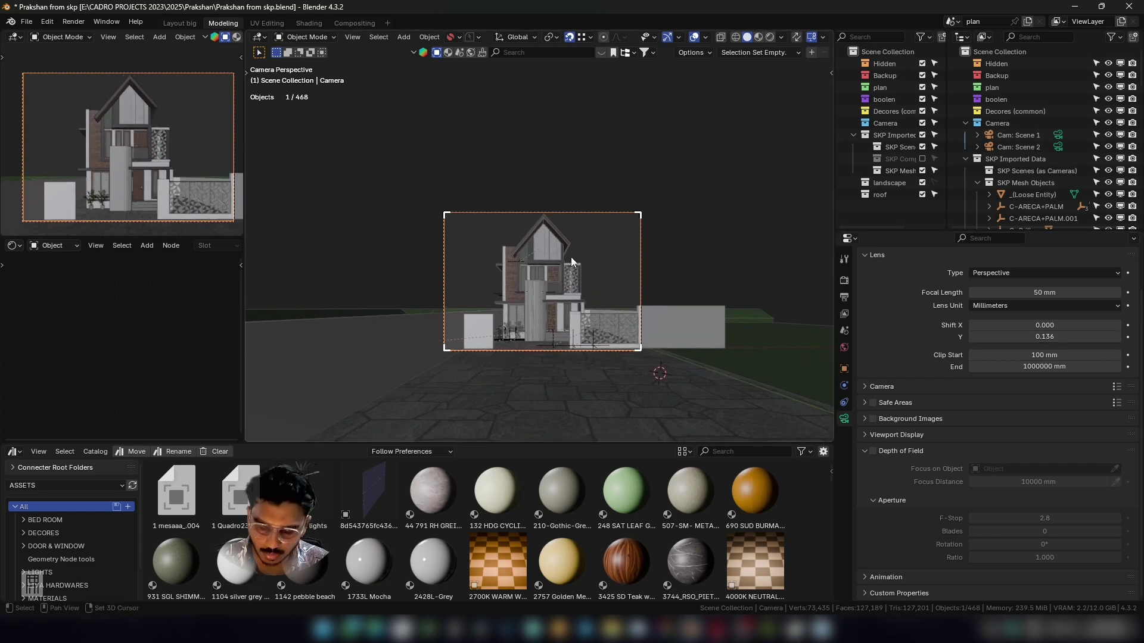
middle_click_drag(571, 256, 560, 258, "shift")
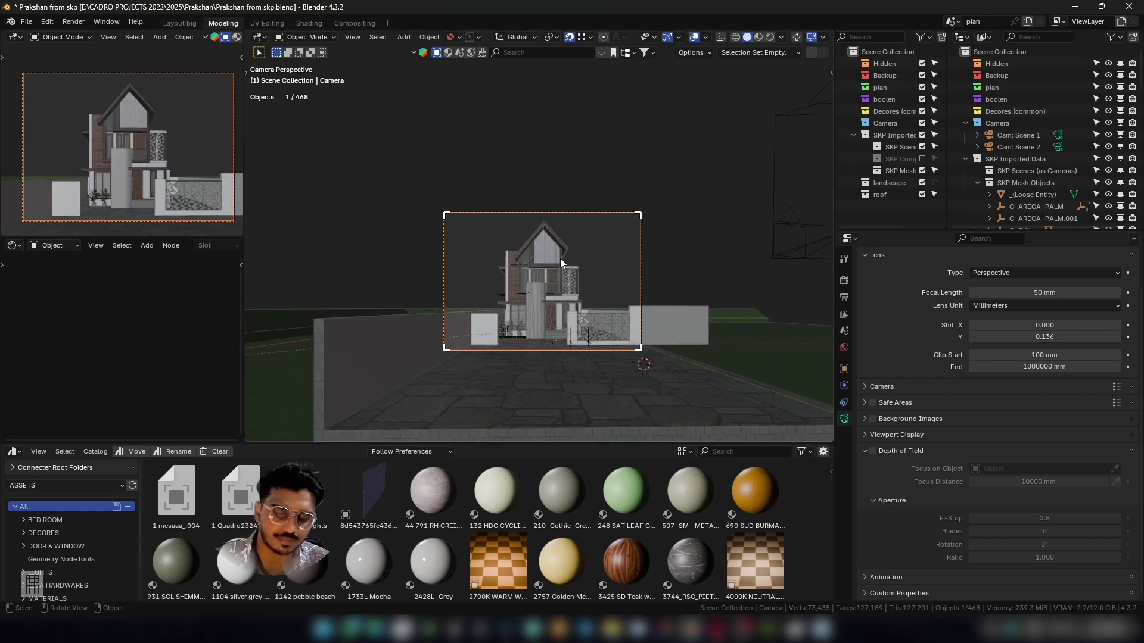
Select the Cam: Scene 2 camera and make it the active scene camera.
left_click(791, 228)
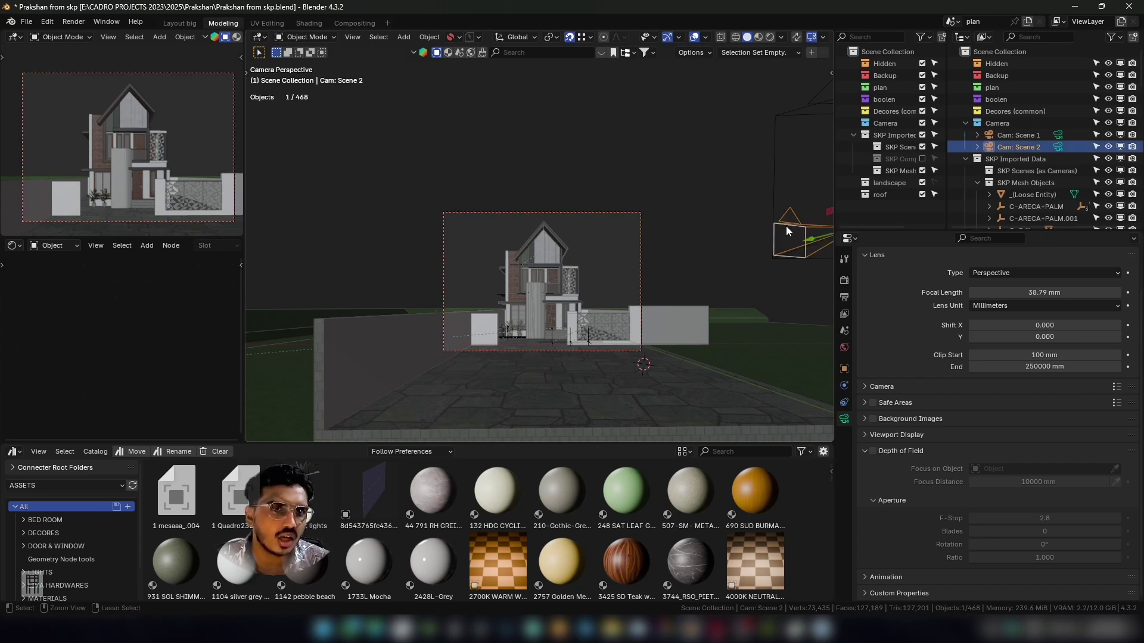
left_click(1058, 147)
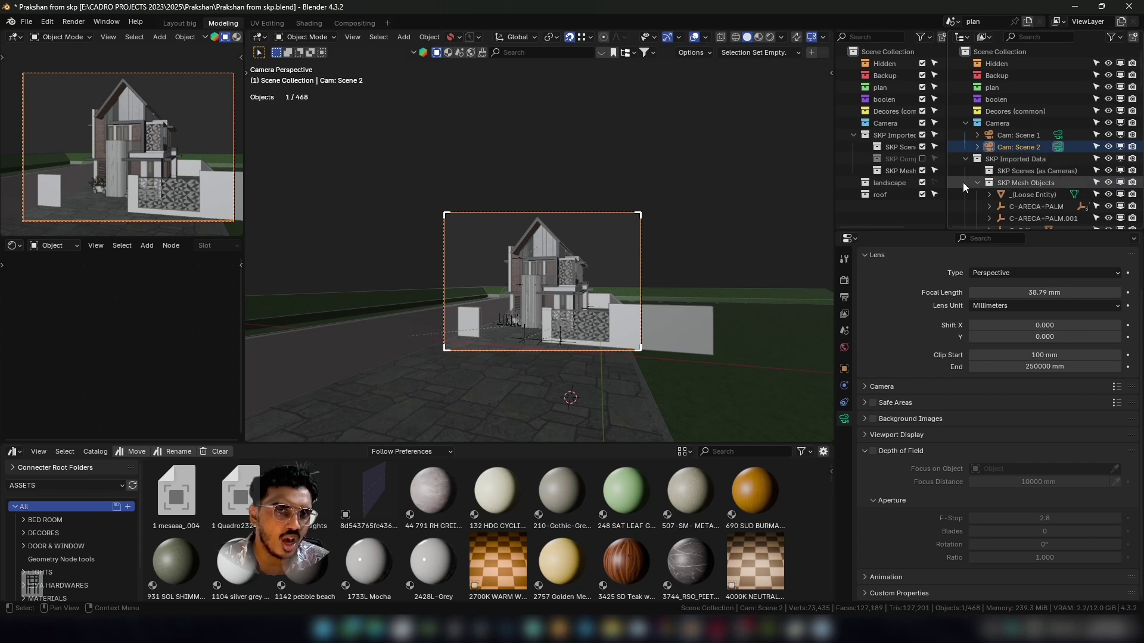
scroll(1005, 156, "down", 5)
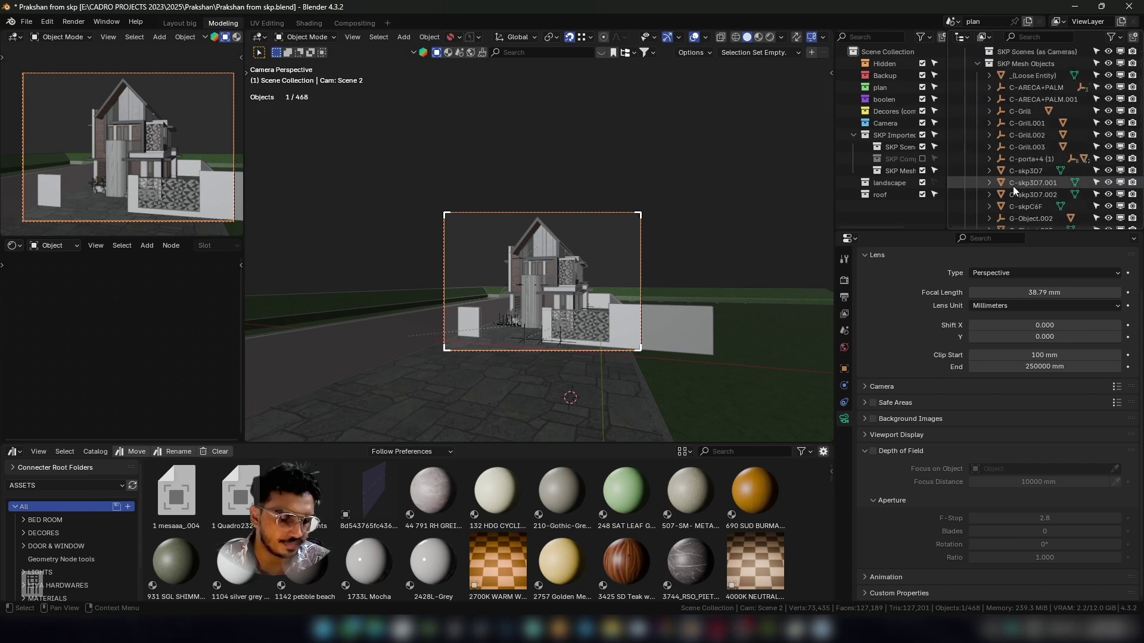
scroll(1013, 186, "up", 5)
Expand the Camera collection and move the loose Camera object into it beside Cam: Scene 1 and Cam: Scene 2.
left_click(1006, 173)
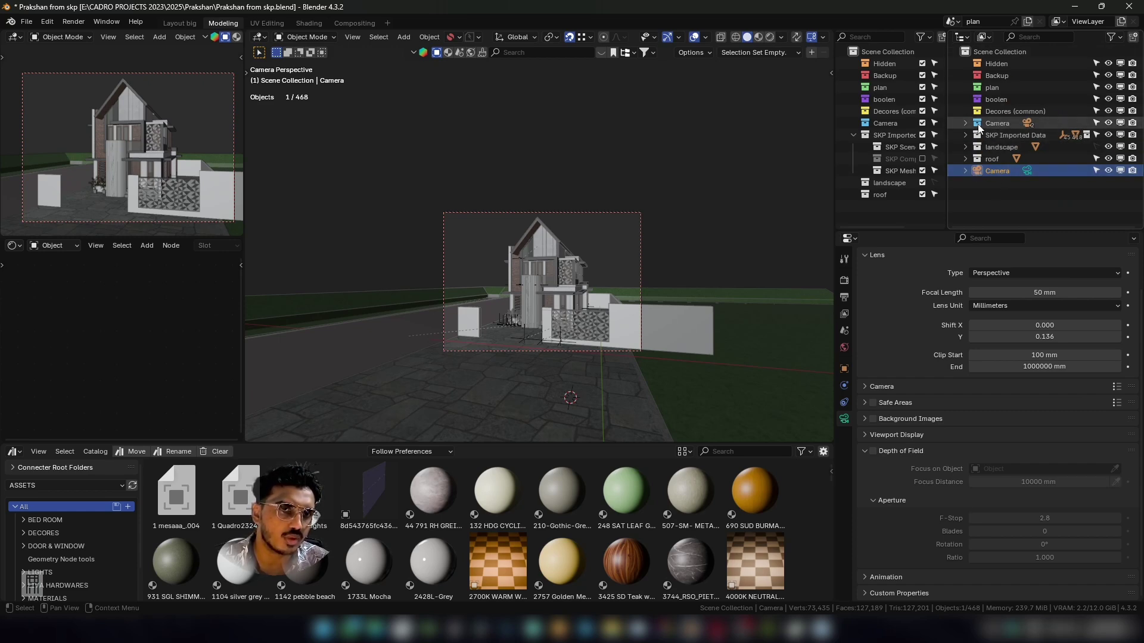
left_click(978, 127)
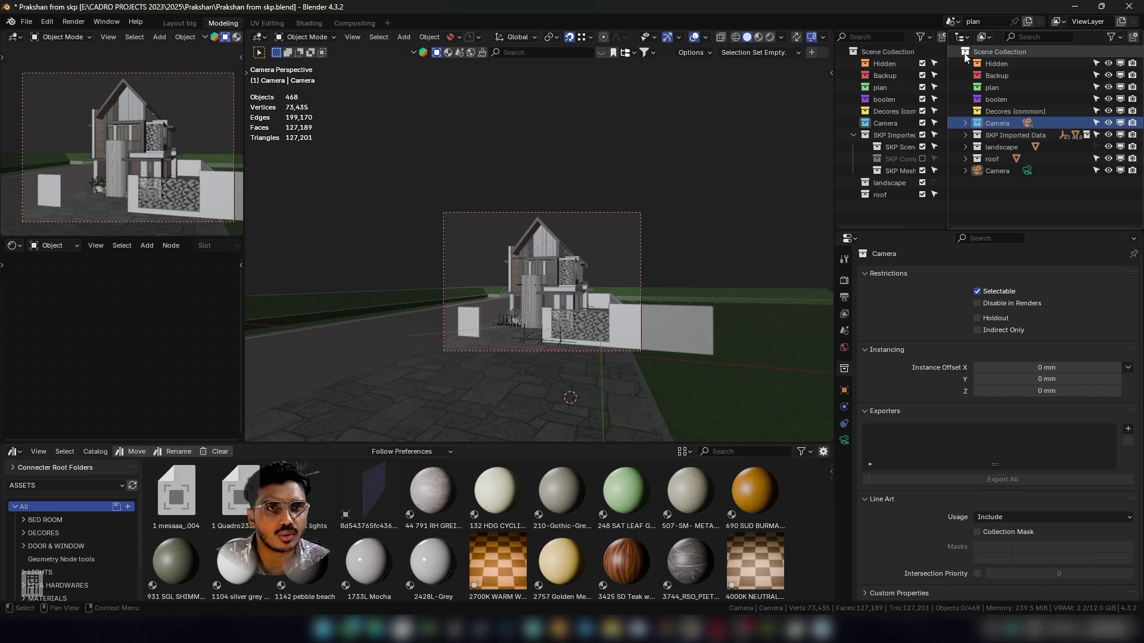
left_click(994, 200)
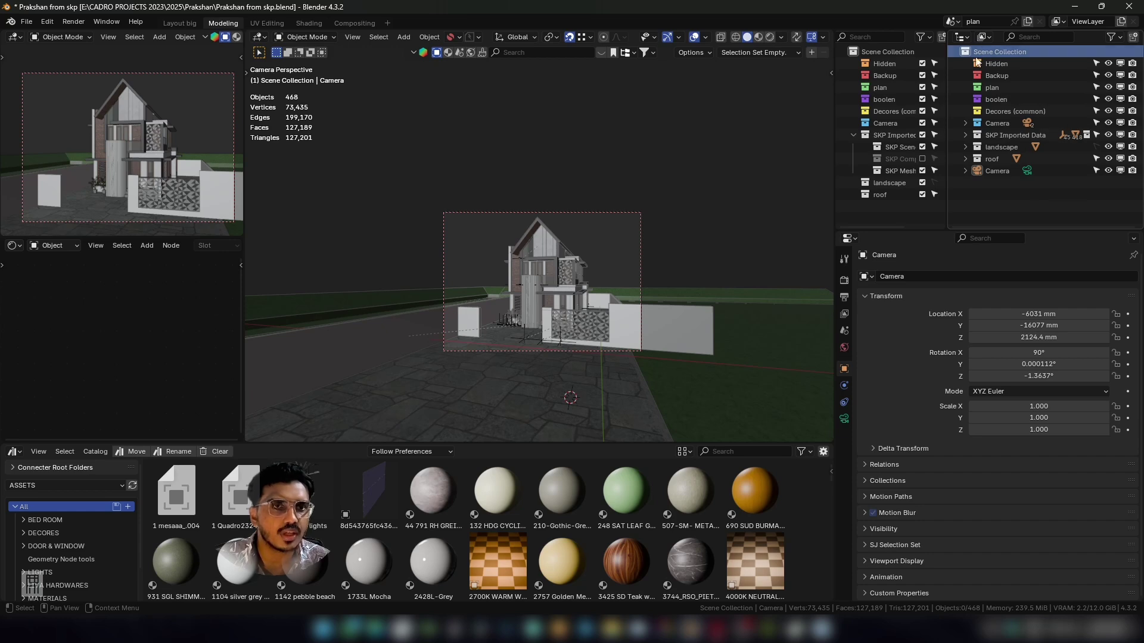
left_click(977, 159)
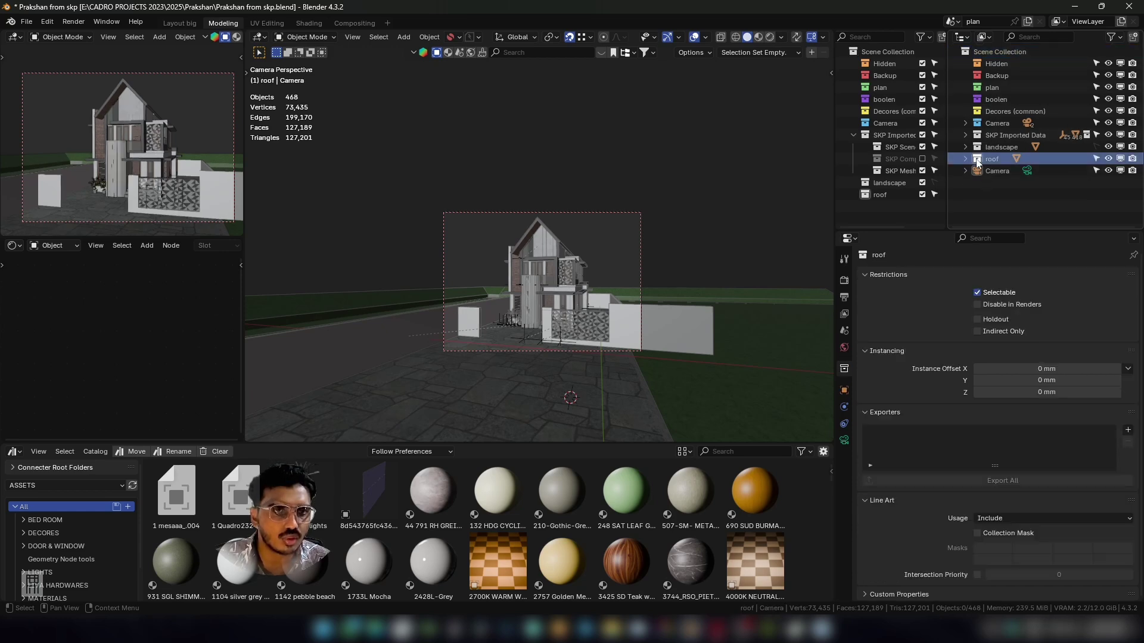
left_click(983, 125)
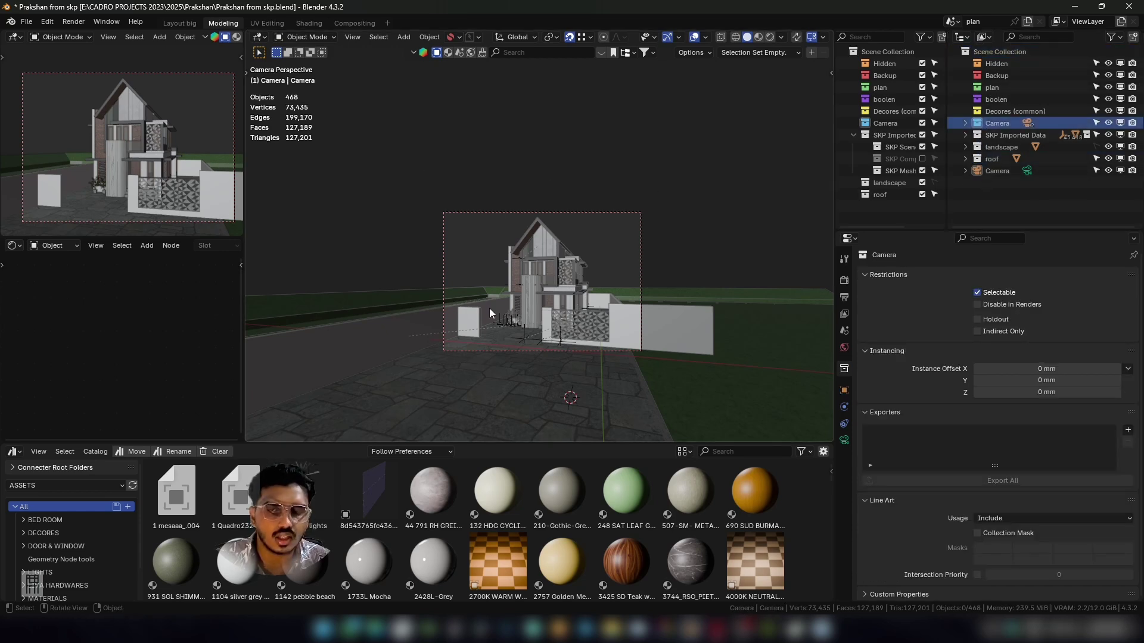
left_click(965, 123)
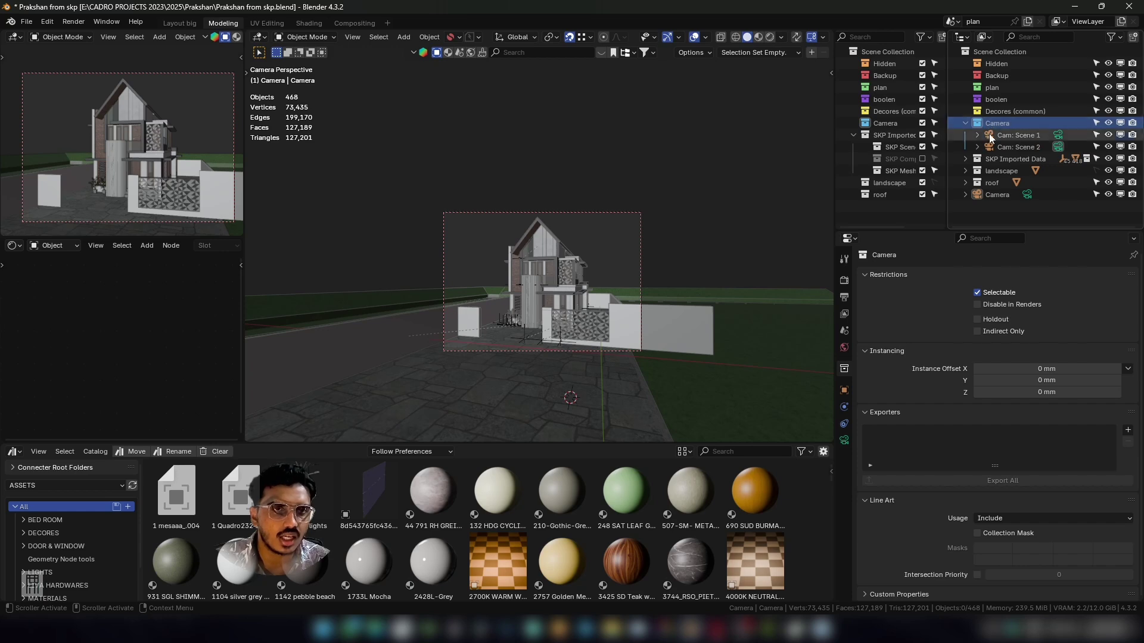
left_click(996, 197)
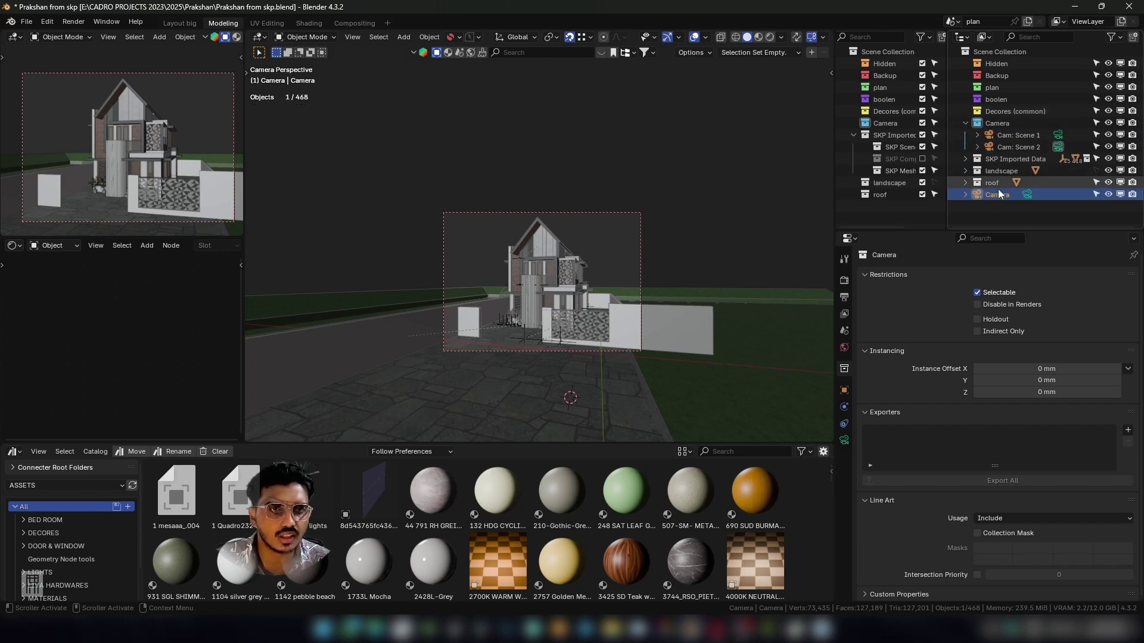
left_click_drag(998, 194, 1010, 141)
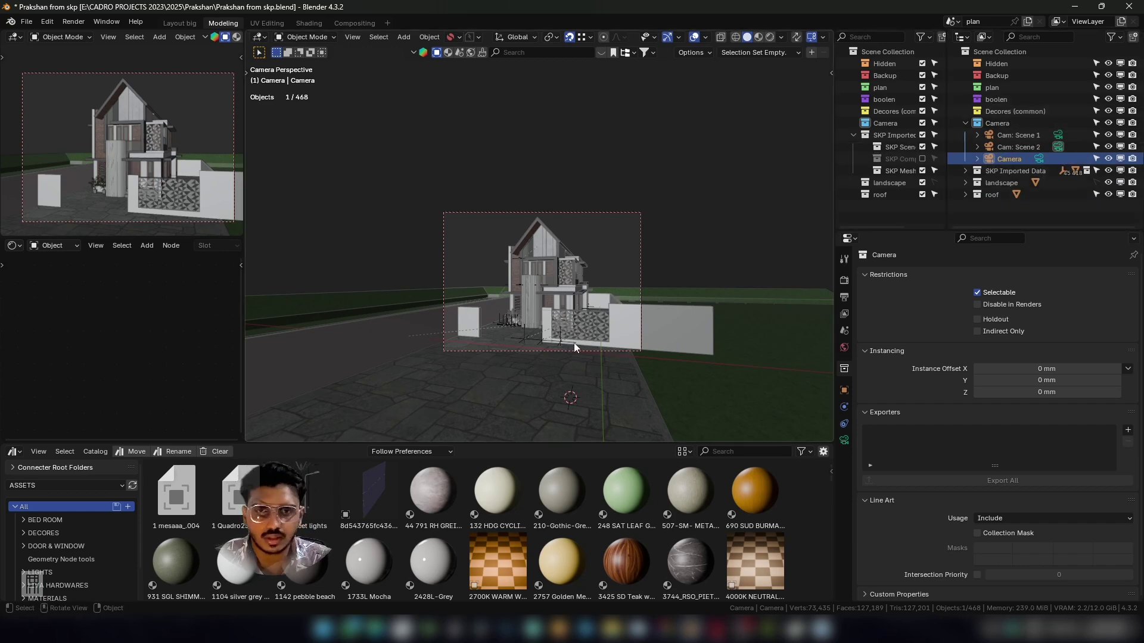
Walk the Cam: Scene 2 camera closer to the house, reframe the facade and compound wall, and save the file.
key("shift+grave")
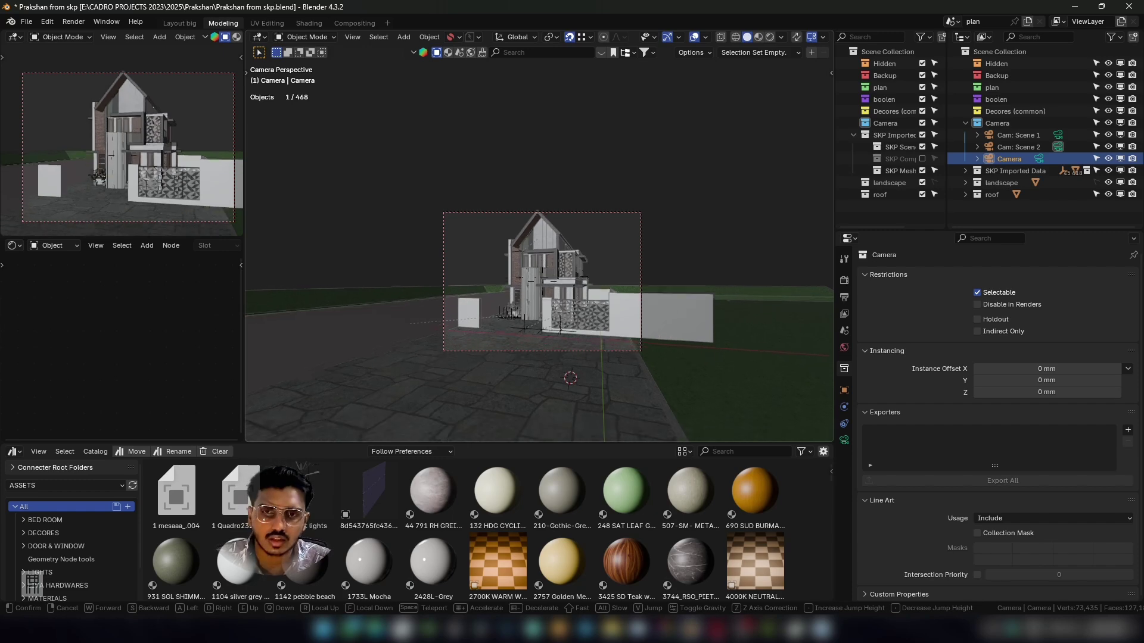
key("w")
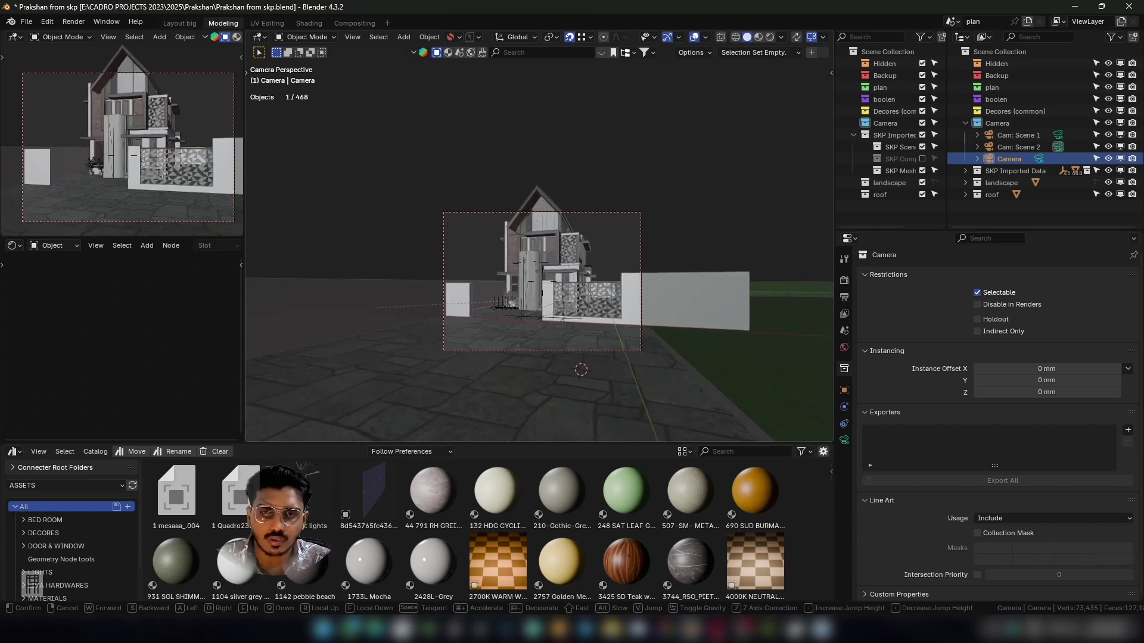
key("s")
key("q")
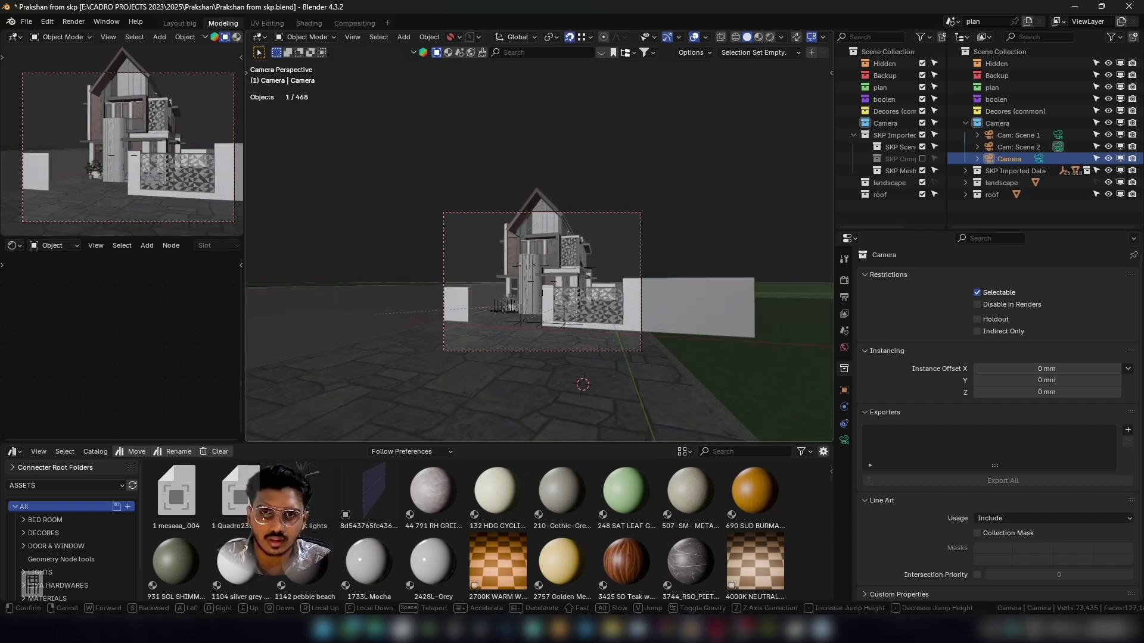
left_click(574, 341)
scroll(572, 334, "up", 3)
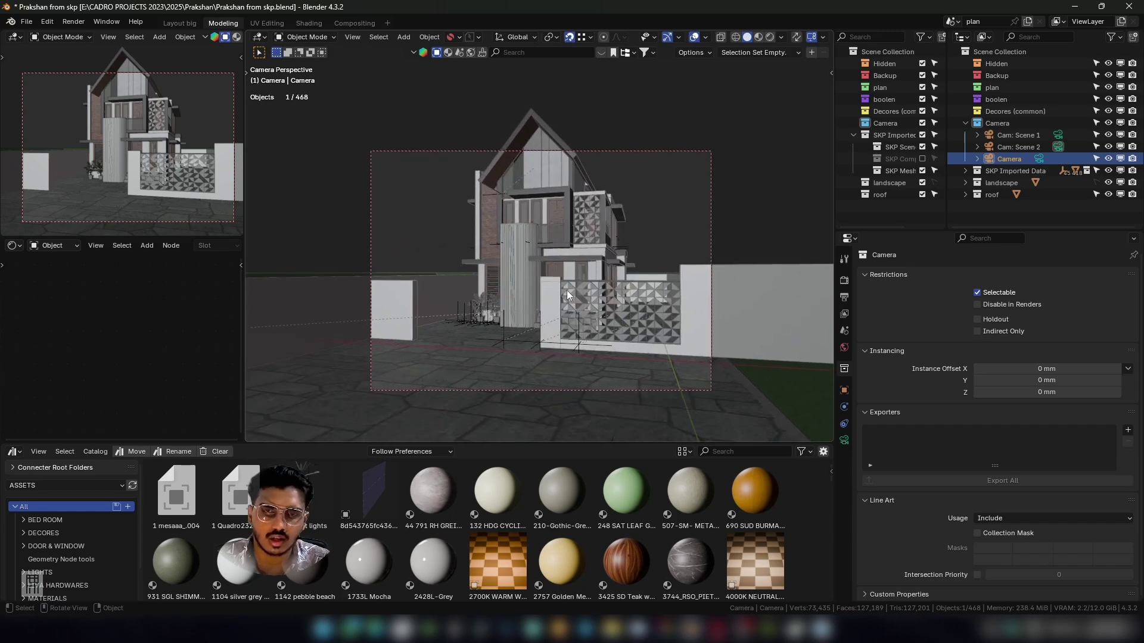
key("shift+grave")
key("w")
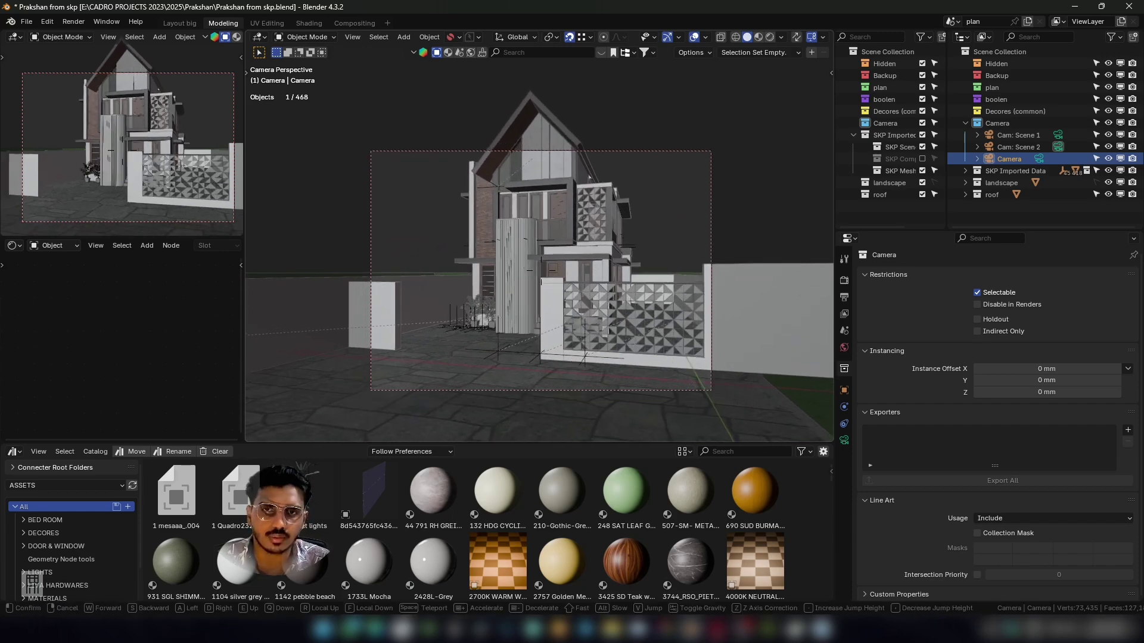
left_click(569, 298)
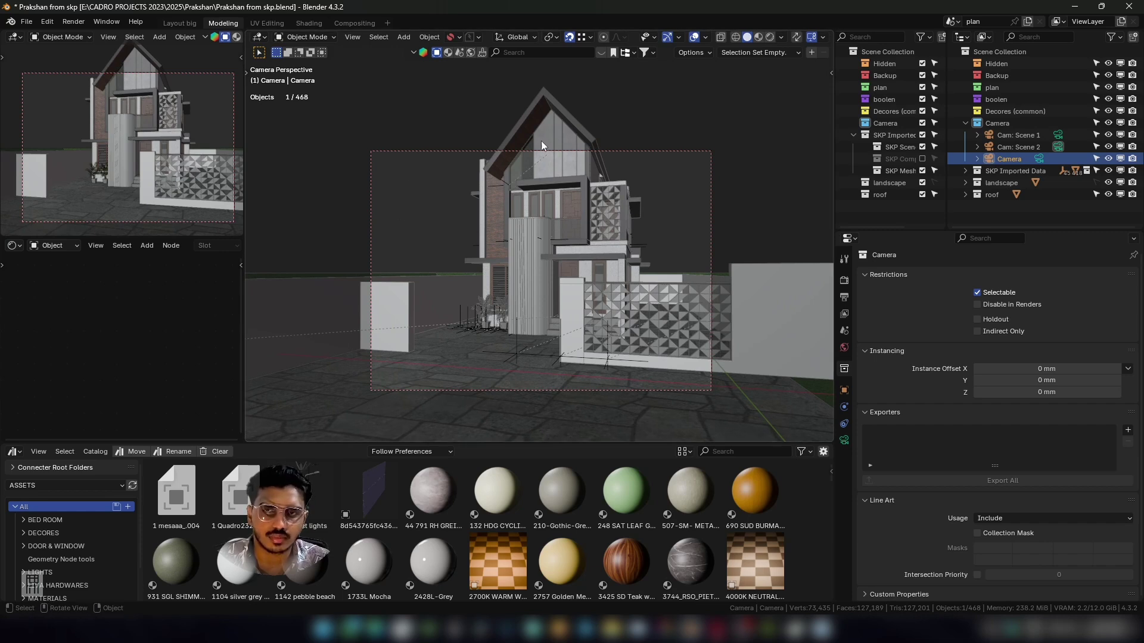
key("ctrl+s")
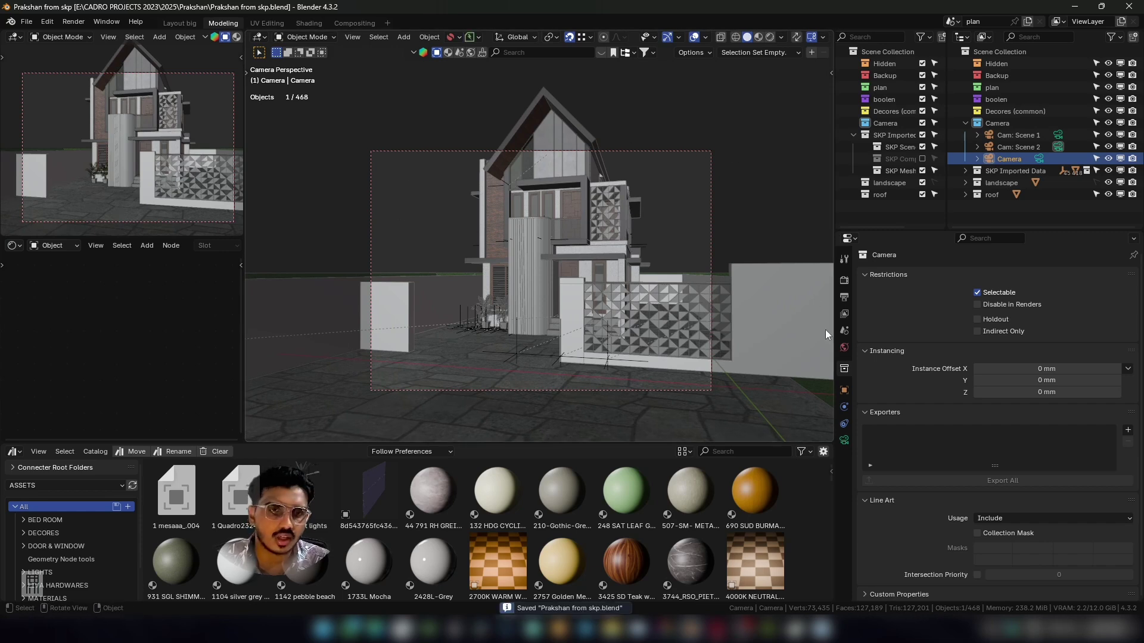
Switch the render output to a portrait format preset with a resolution of 2029 × 2886 px at 100%.
left_click(844, 297)
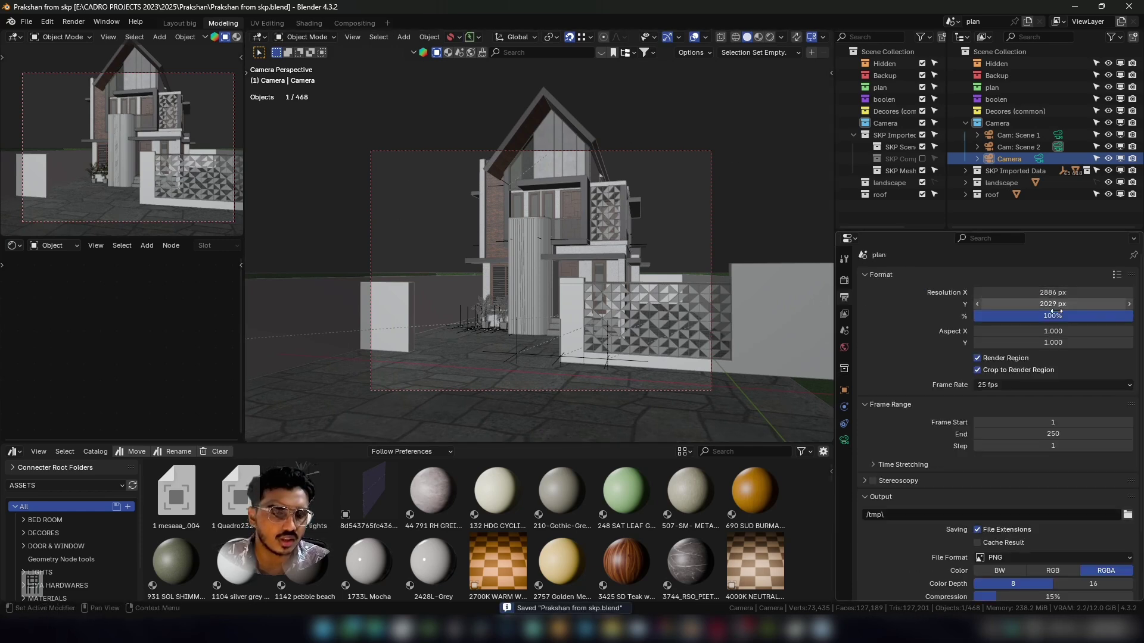
left_click(1116, 274)
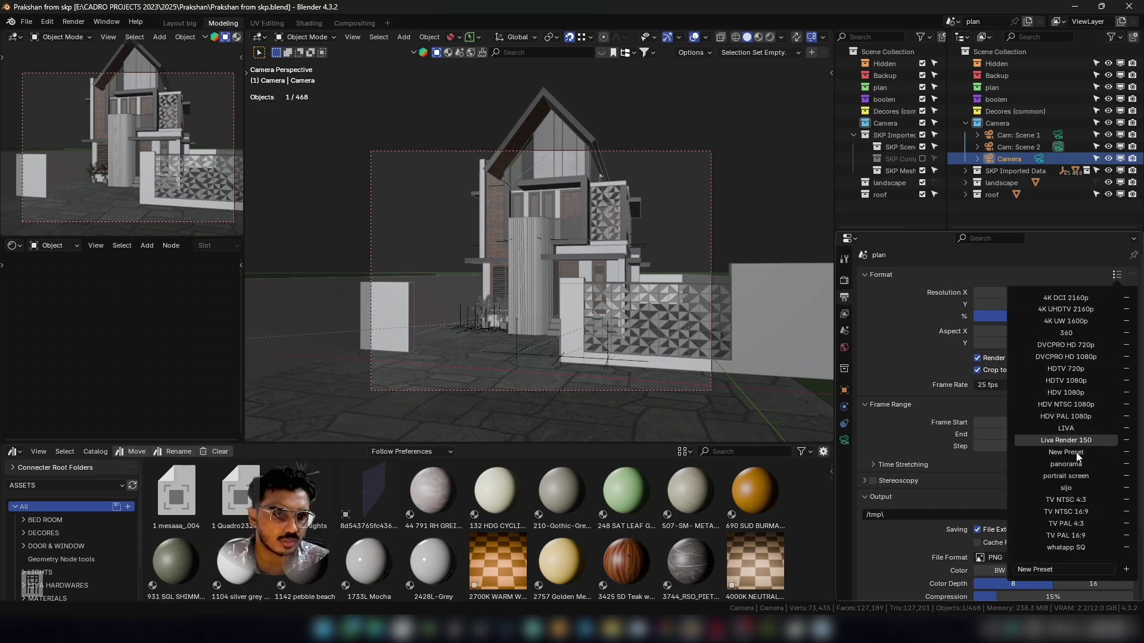
left_click(1066, 476)
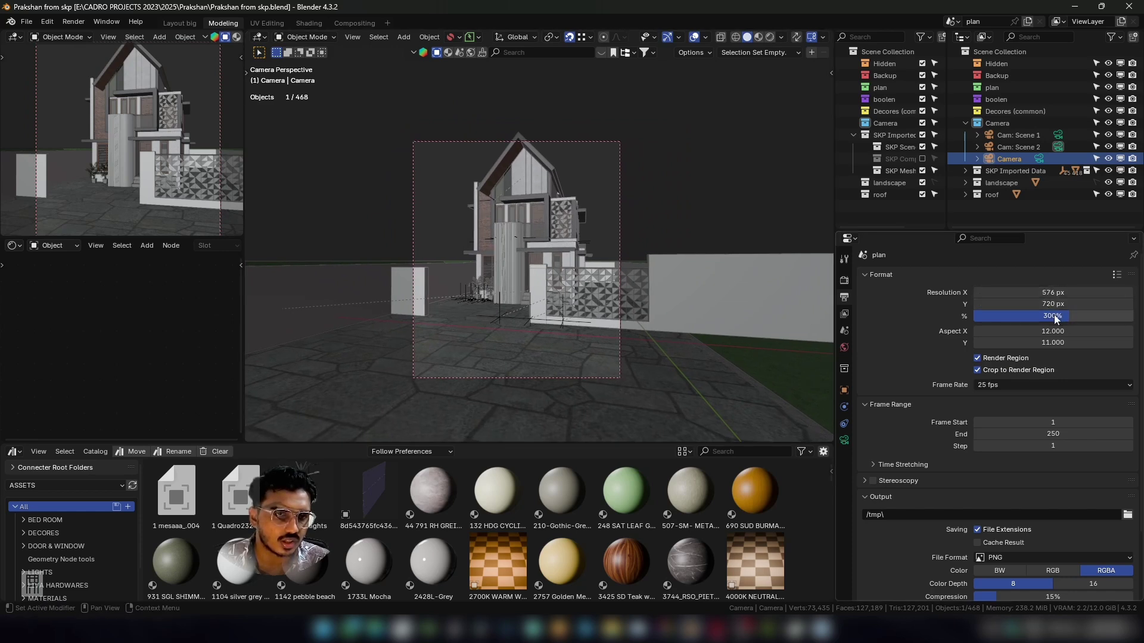
left_click(1116, 275)
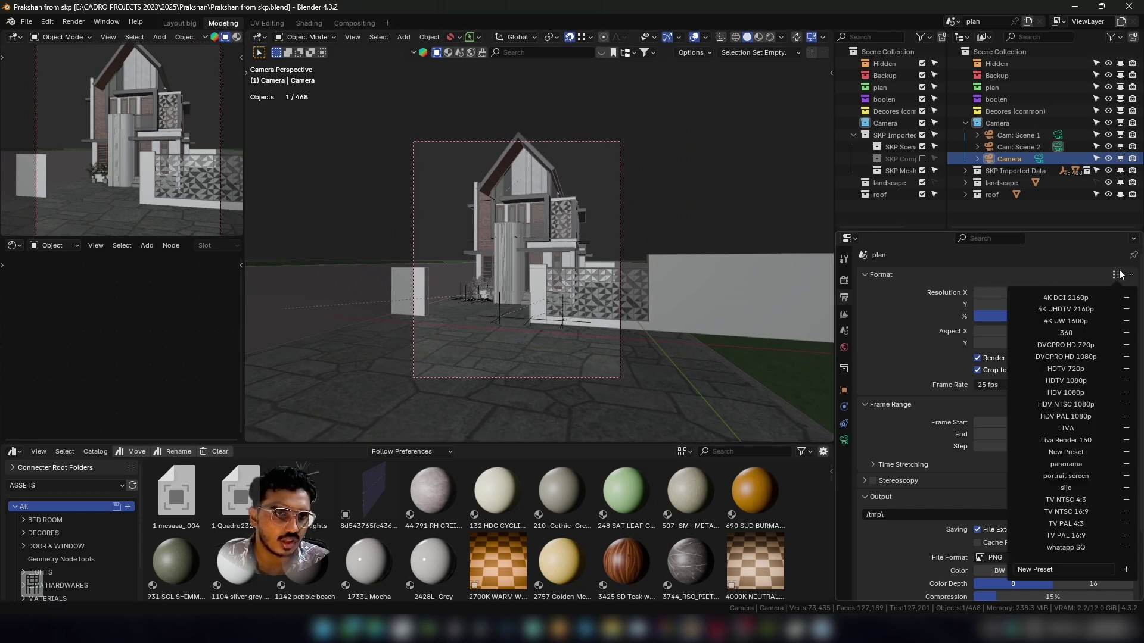
left_click(1074, 428)
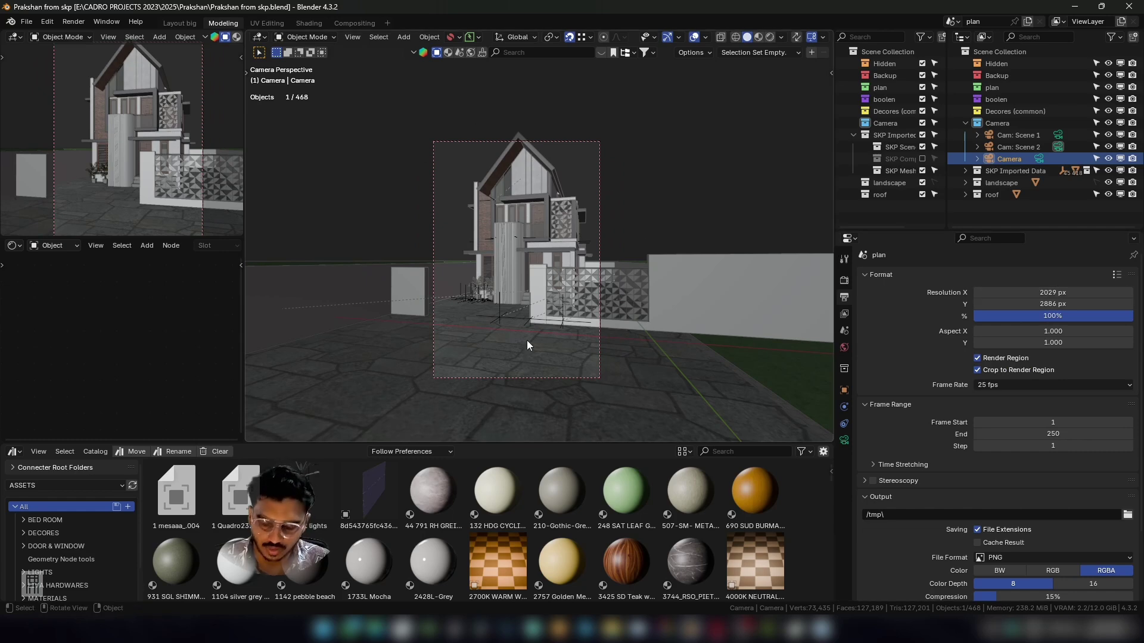
Walk the Cam: Scene 2 camera backward until the whole house, including the roof, fits in the portrait frame.
key("shift+grave")
key("w")
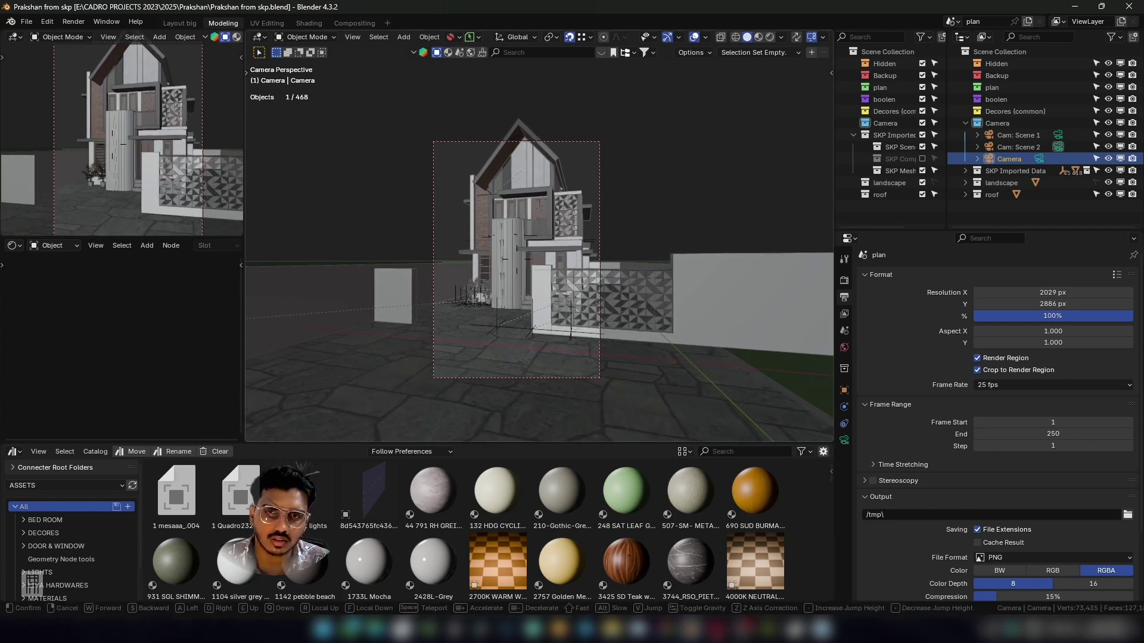
key("s")
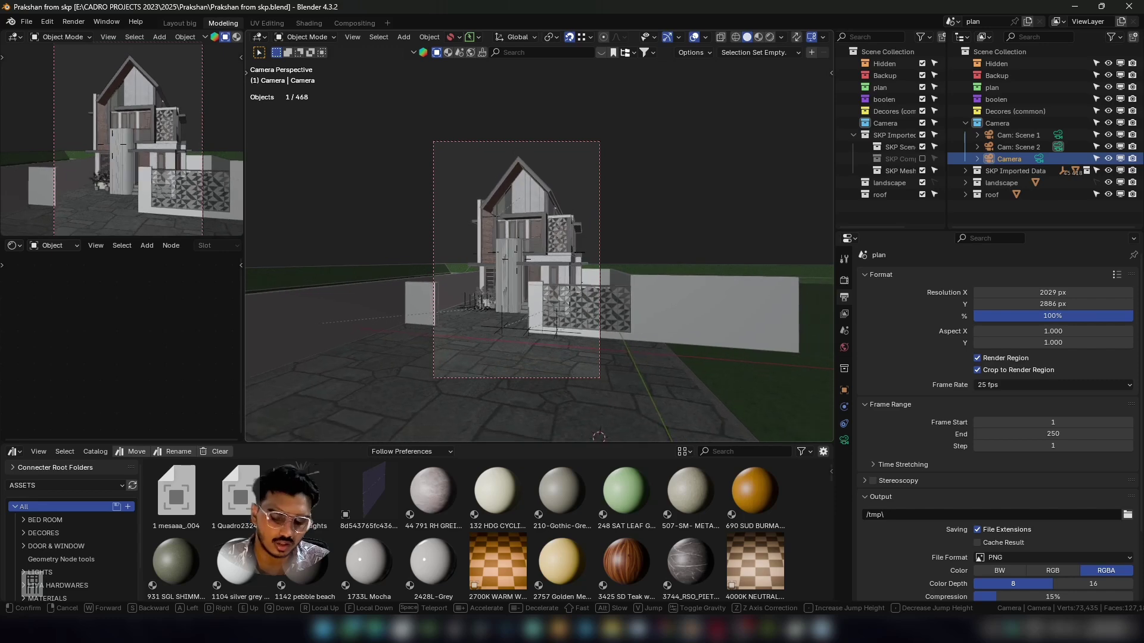
left_click(527, 340)
left_click(1116, 275)
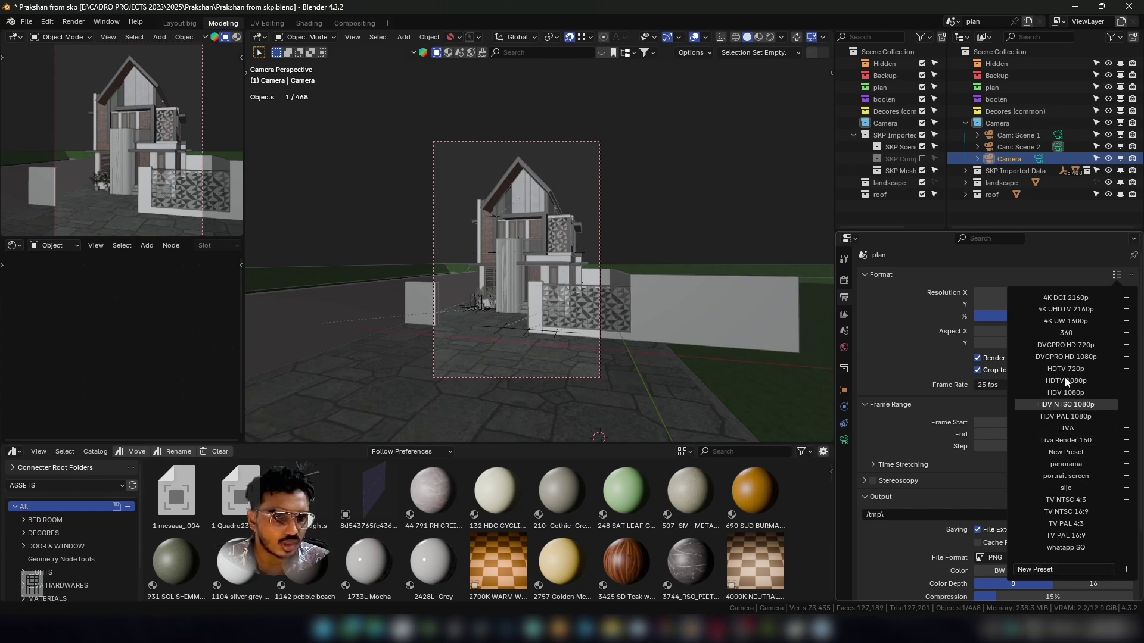
left_click(1065, 476)
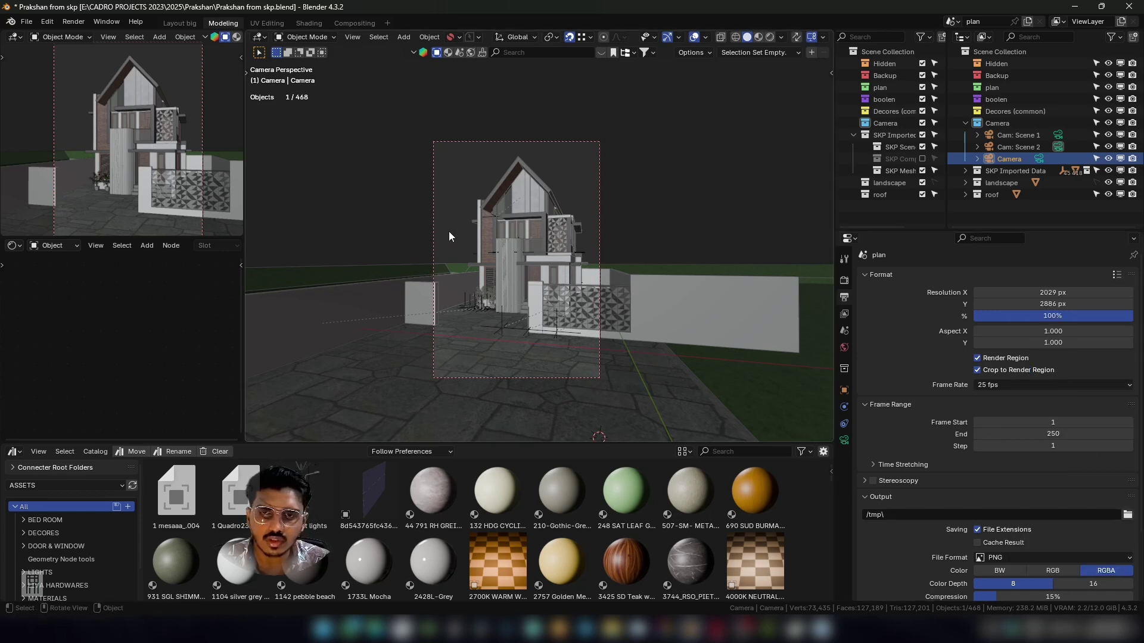
left_click(1116, 275)
left_click(1115, 278)
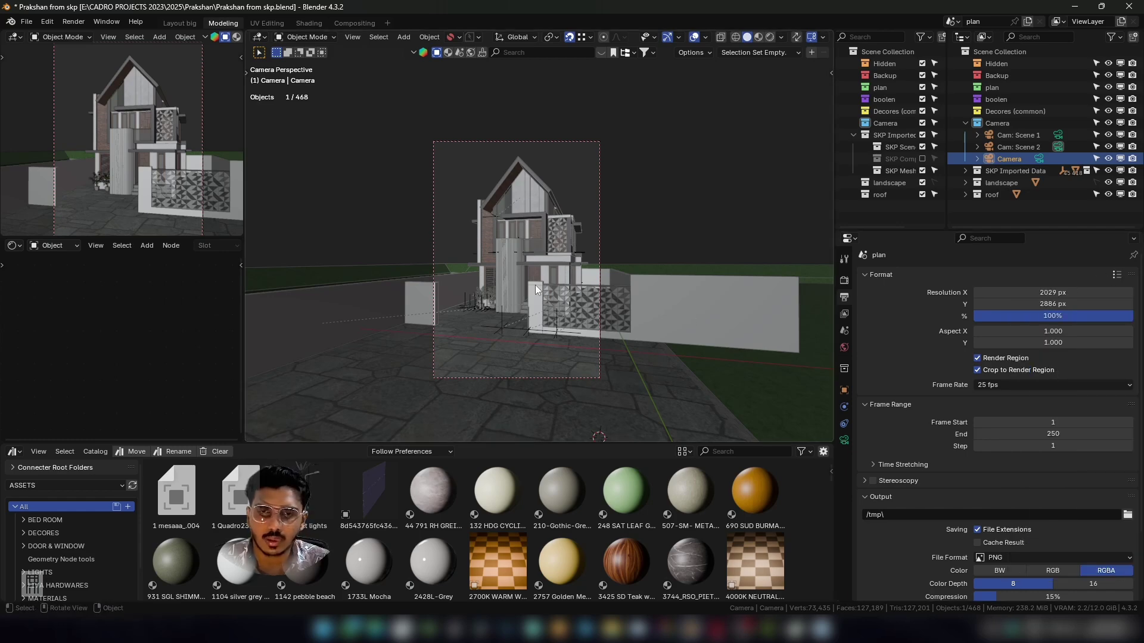
Walk the Cam: Scene 2 camera slightly forward to tighten the portrait framing around the house.
key("shift+grave")
key("w")
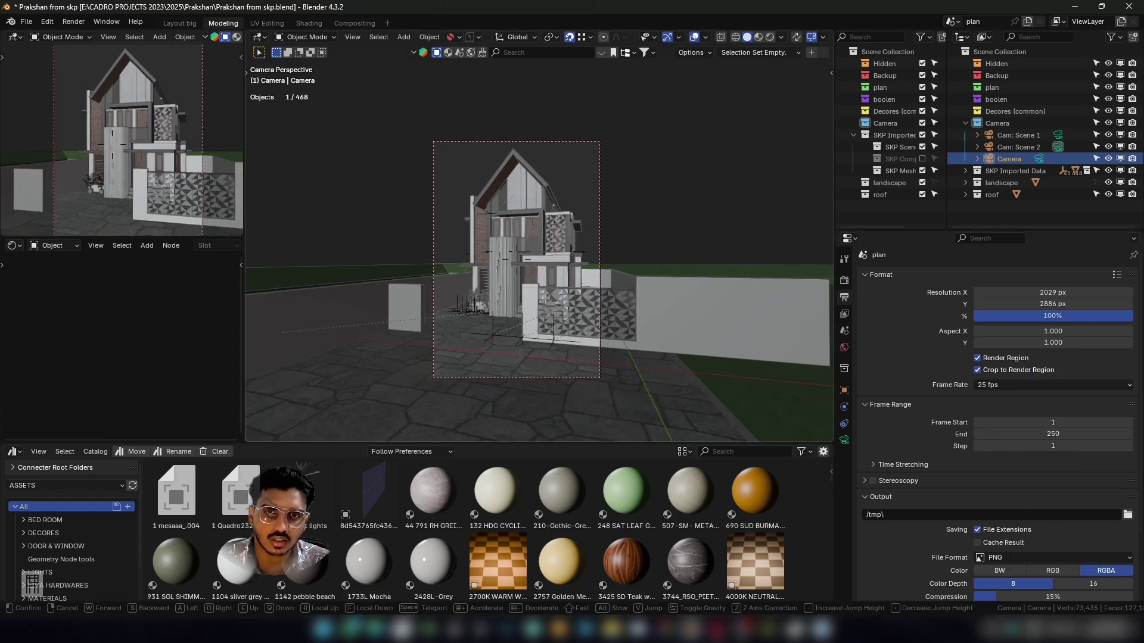
left_click(535, 284)
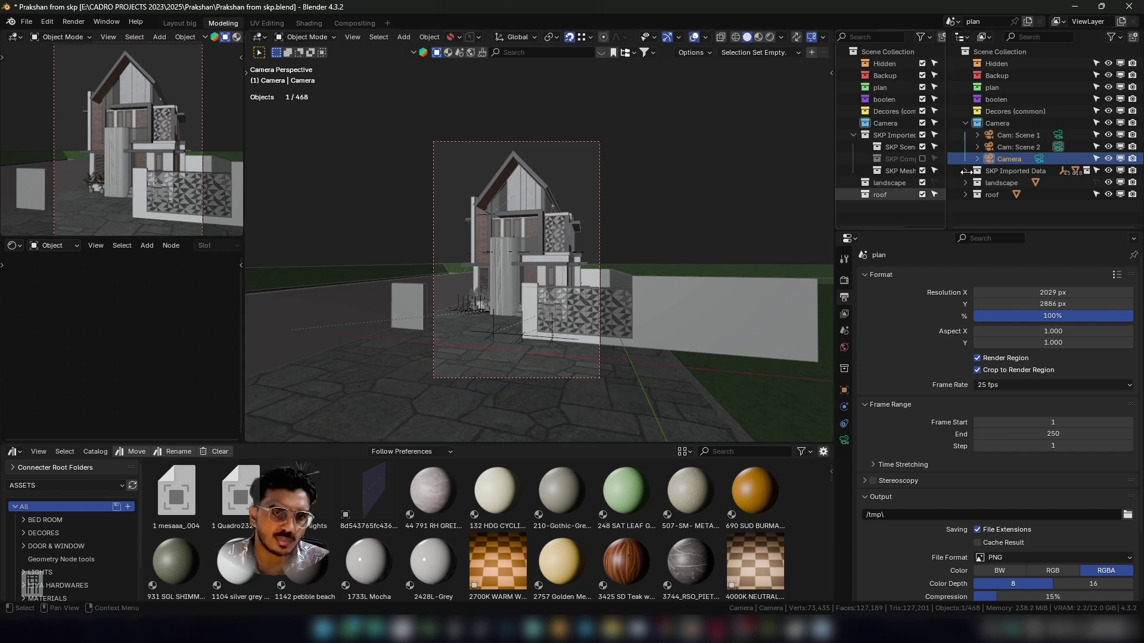
Compare the portrait framing of the Cam: Scene 2 and Camera views by making each one active.
left_click(1022, 147)
left_click(1058, 147)
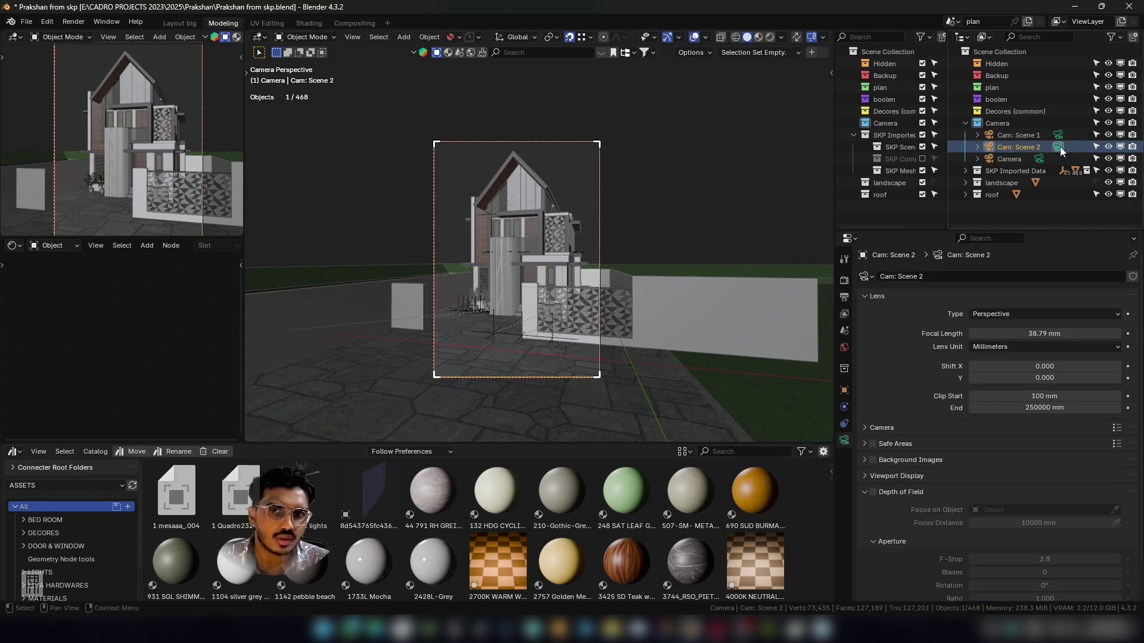
left_click(1056, 158)
left_click(1043, 160)
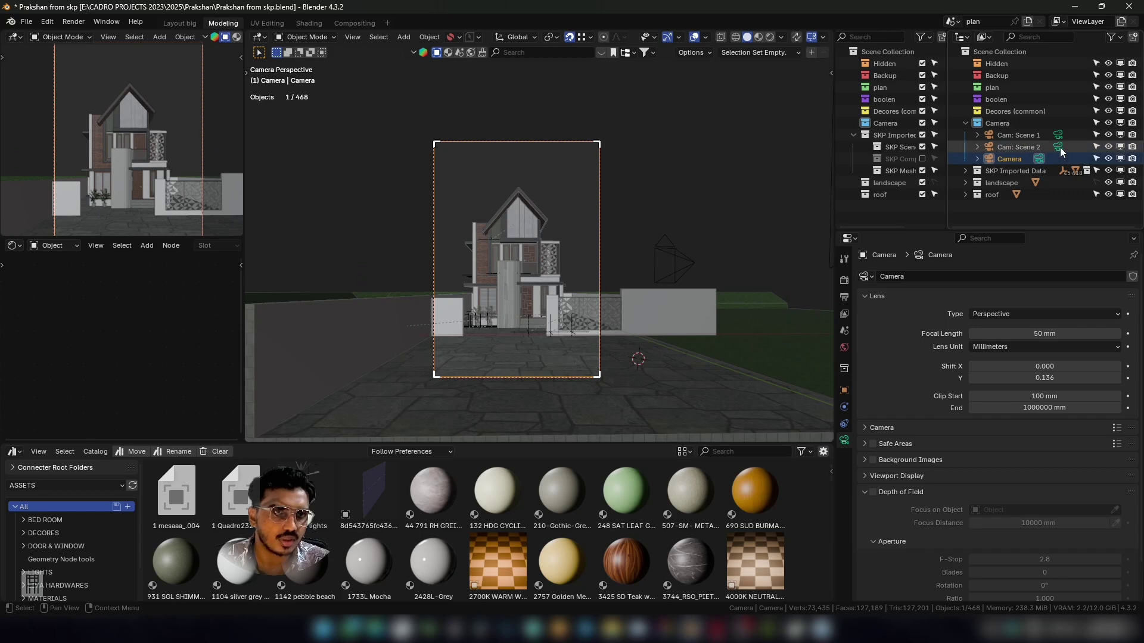
left_click(1059, 147)
Make Cam: Scene 1 the active camera to check its view, and delete it from the Camera collection.
left_click(1058, 136)
left_click(1059, 136)
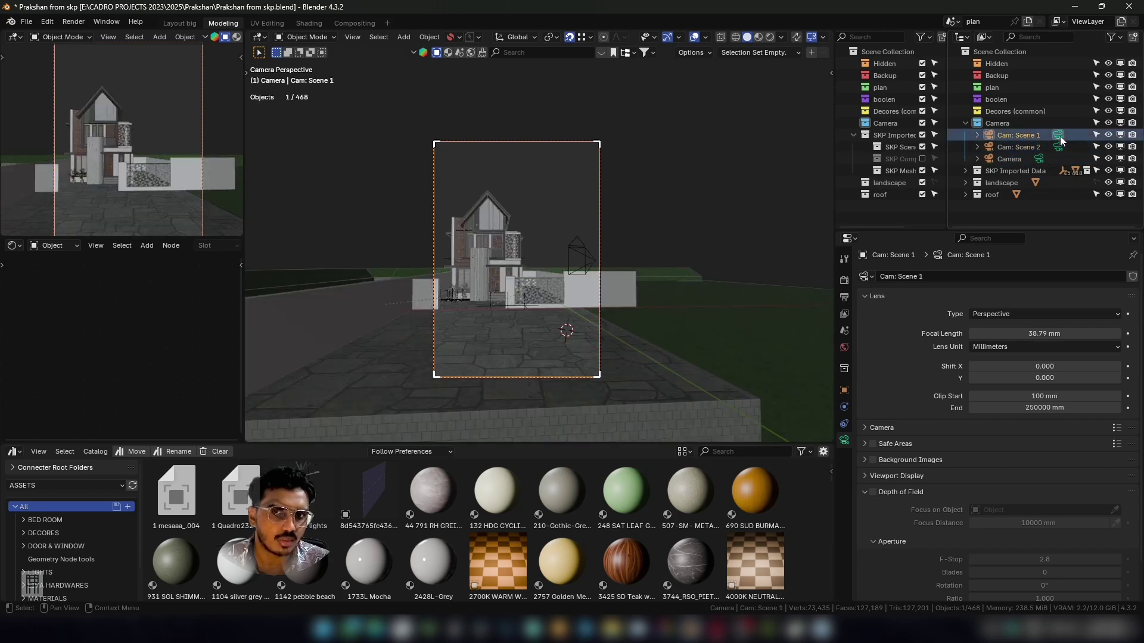
left_click(1108, 136)
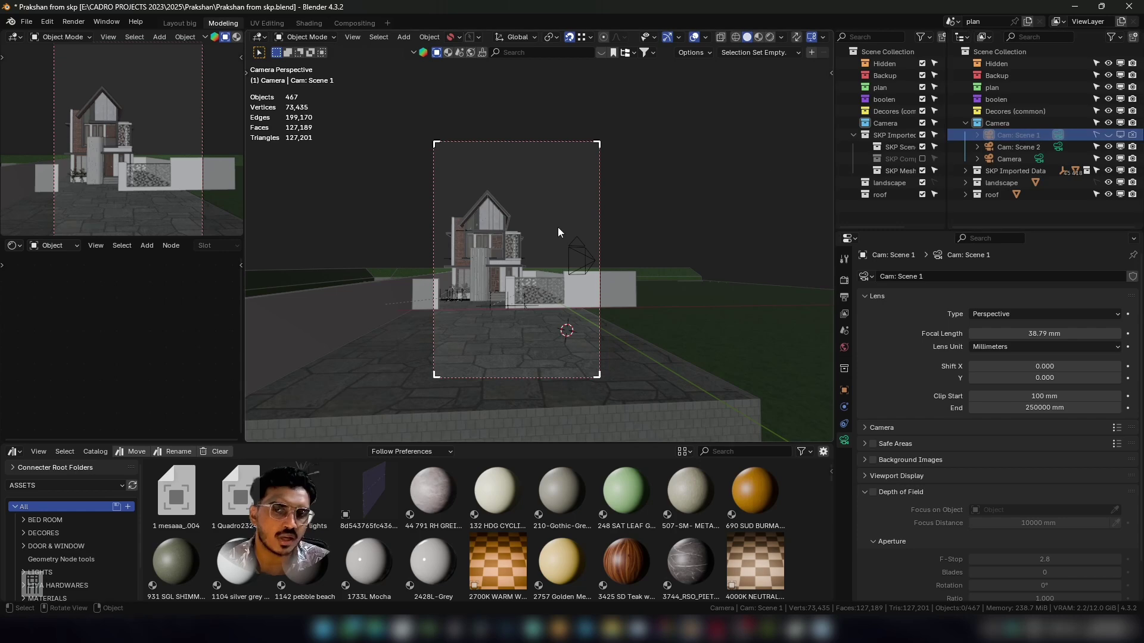
key("Delete")
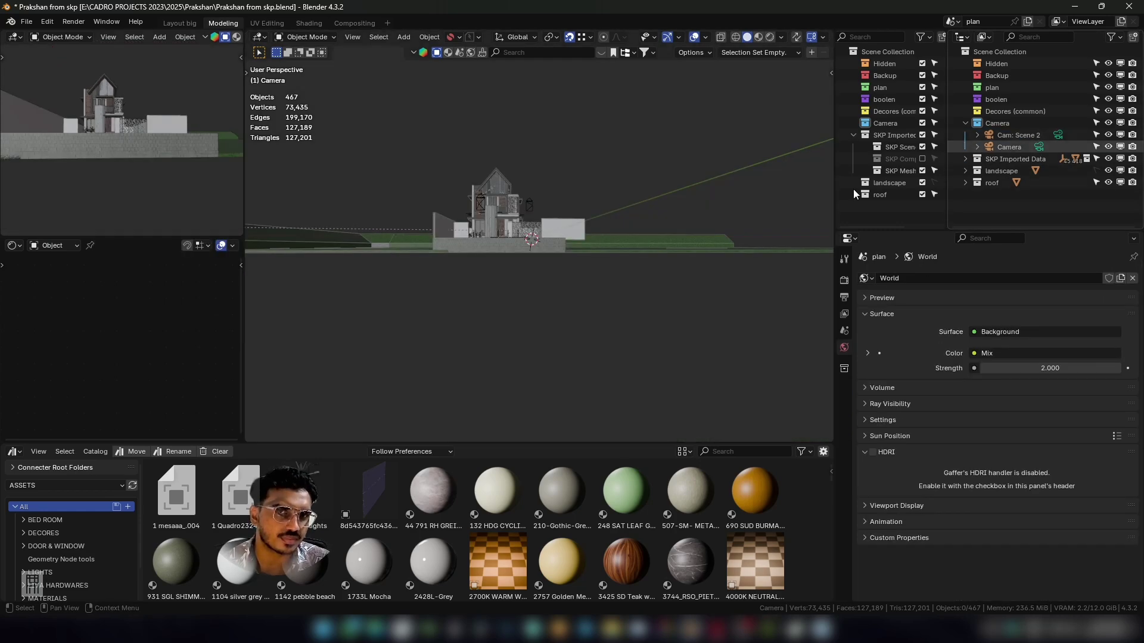
Make Camera the active scene camera, look through it in the main viewport, and save the file.
left_click(1059, 136)
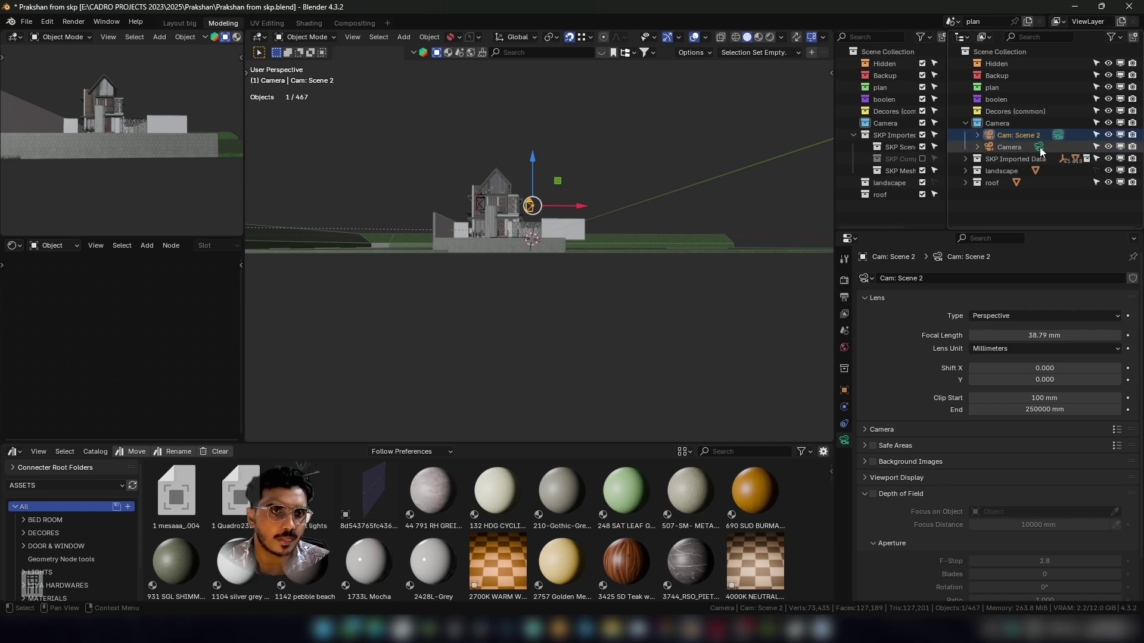
left_click(1041, 148)
key("KP_0")
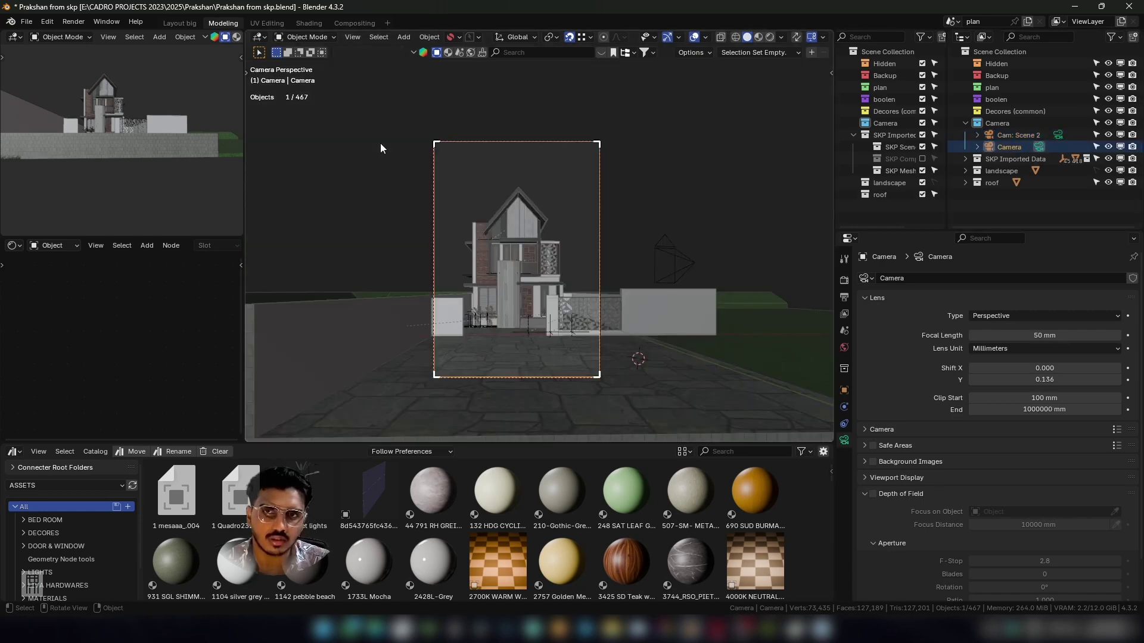
key("ctrl+s")
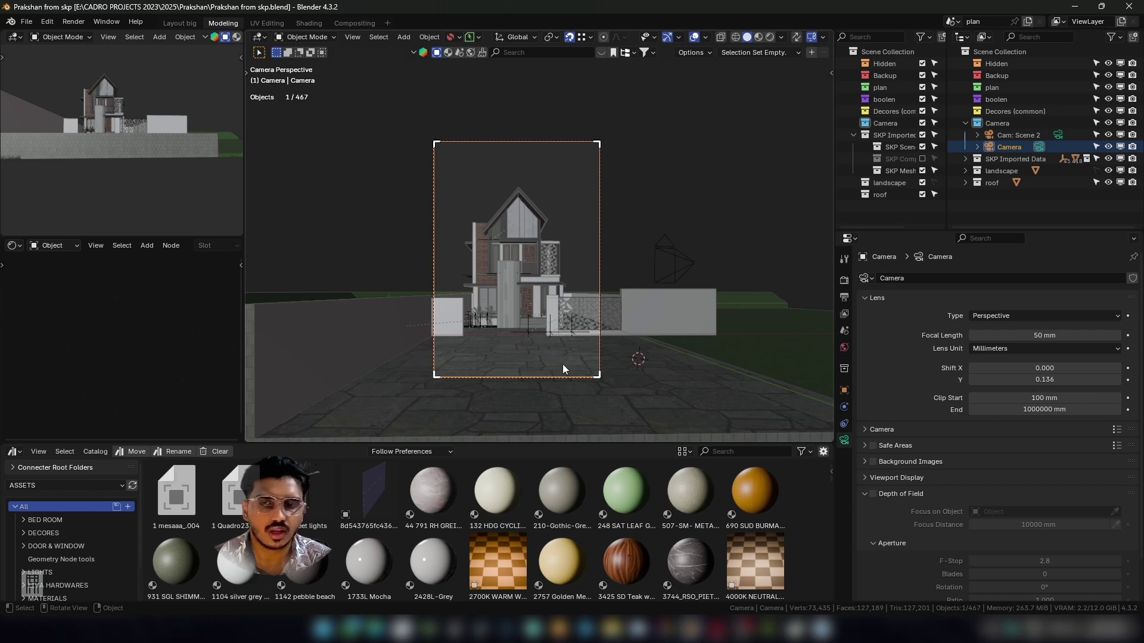
Preview the main viewport's camera view in Rendered shading and return it to Solid shading.
key("z")
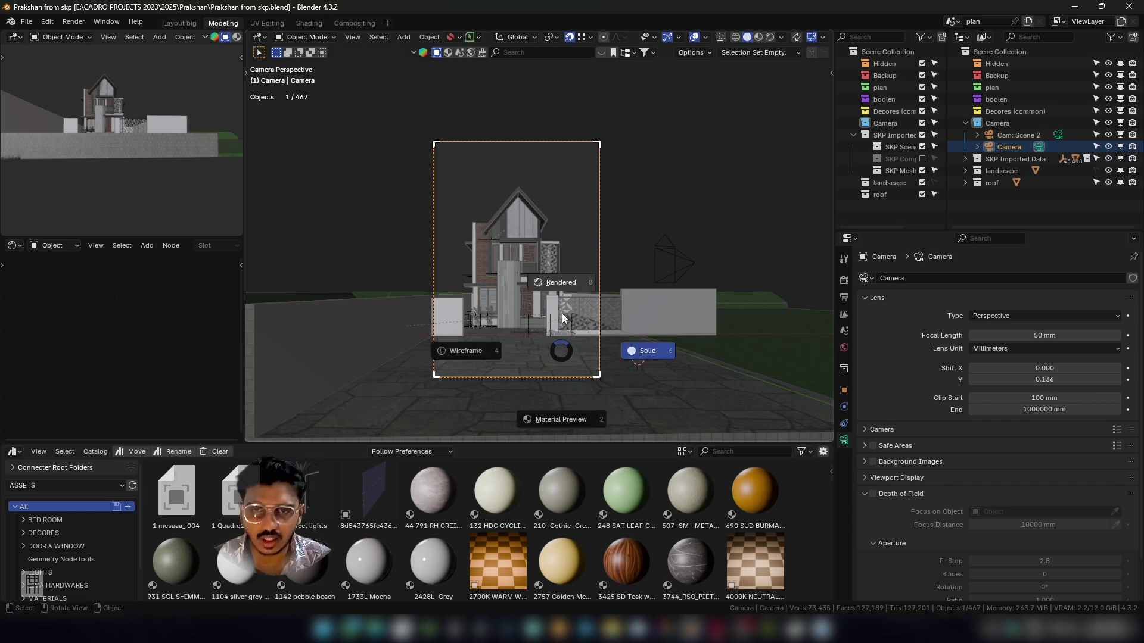
left_click(559, 278)
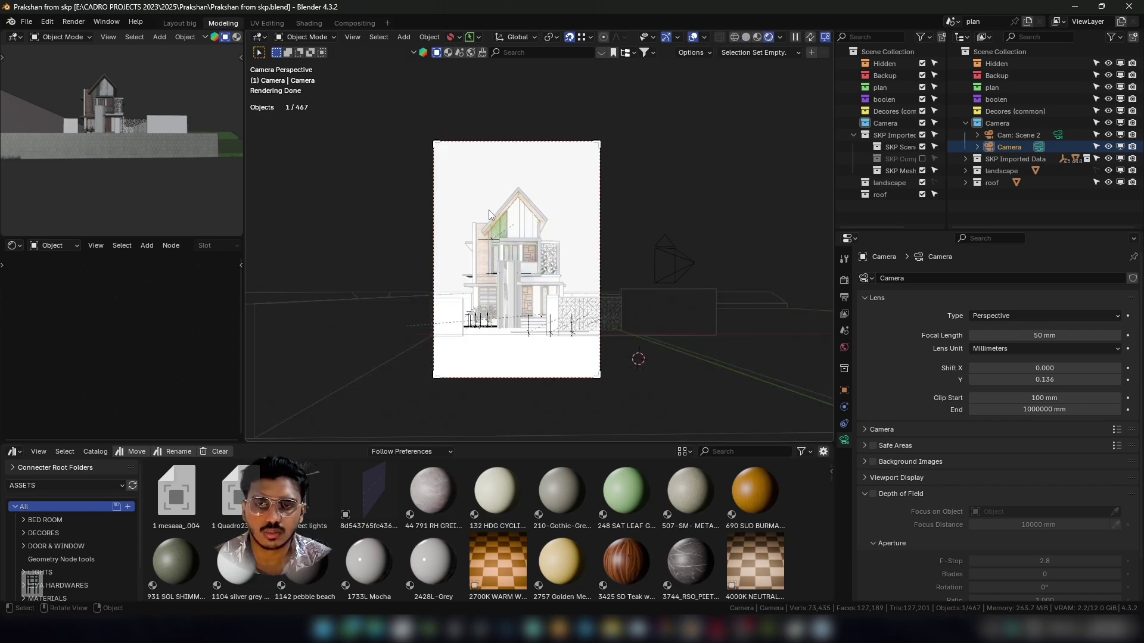
key("z")
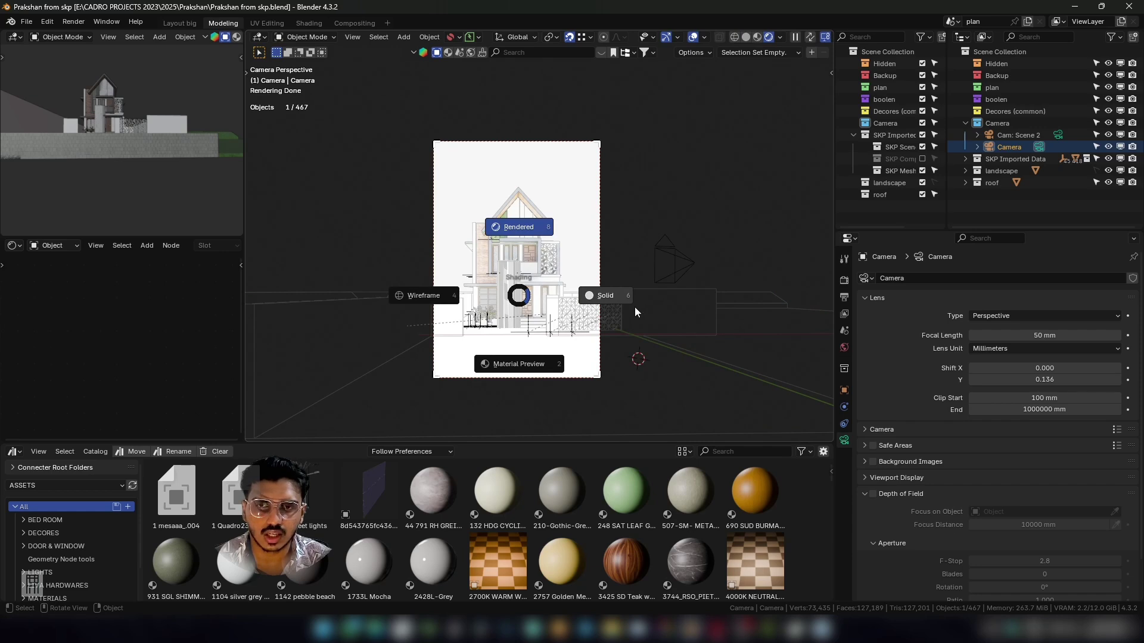
left_click(635, 306)
Show the active camera view in the small secondary viewport and set its shading to Rendered.
key("KP_0")
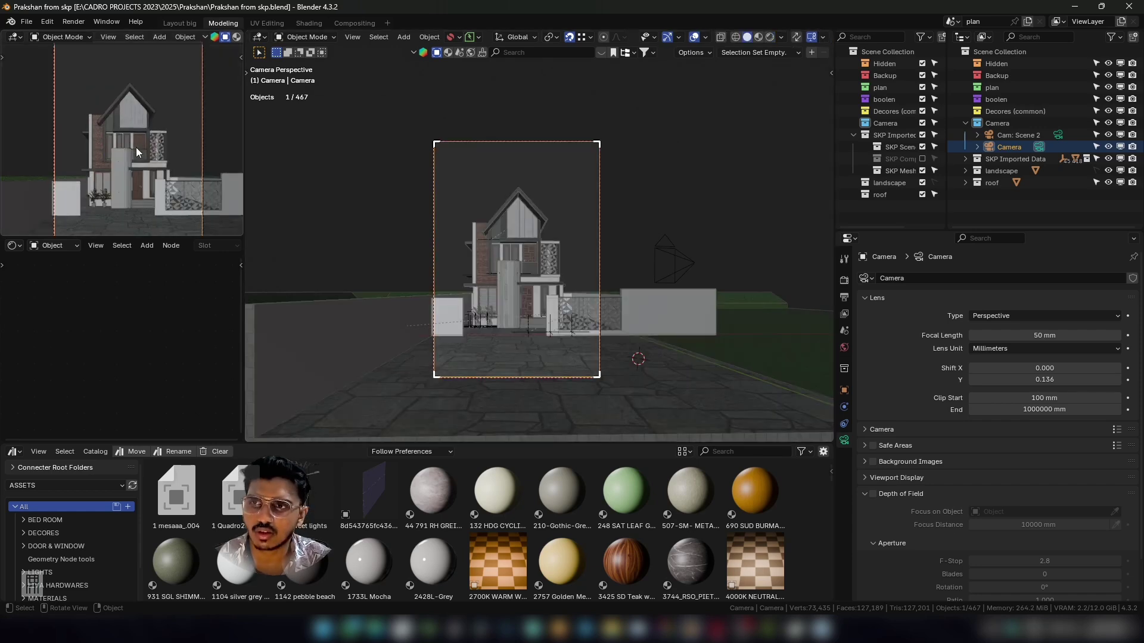
key("z")
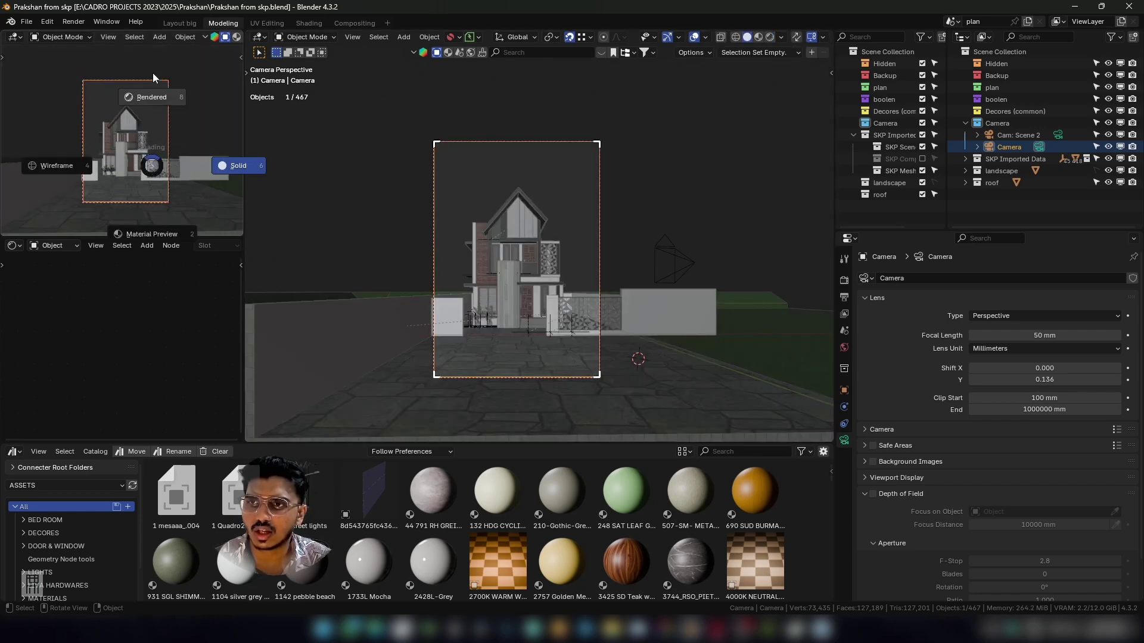
left_click(152, 76)
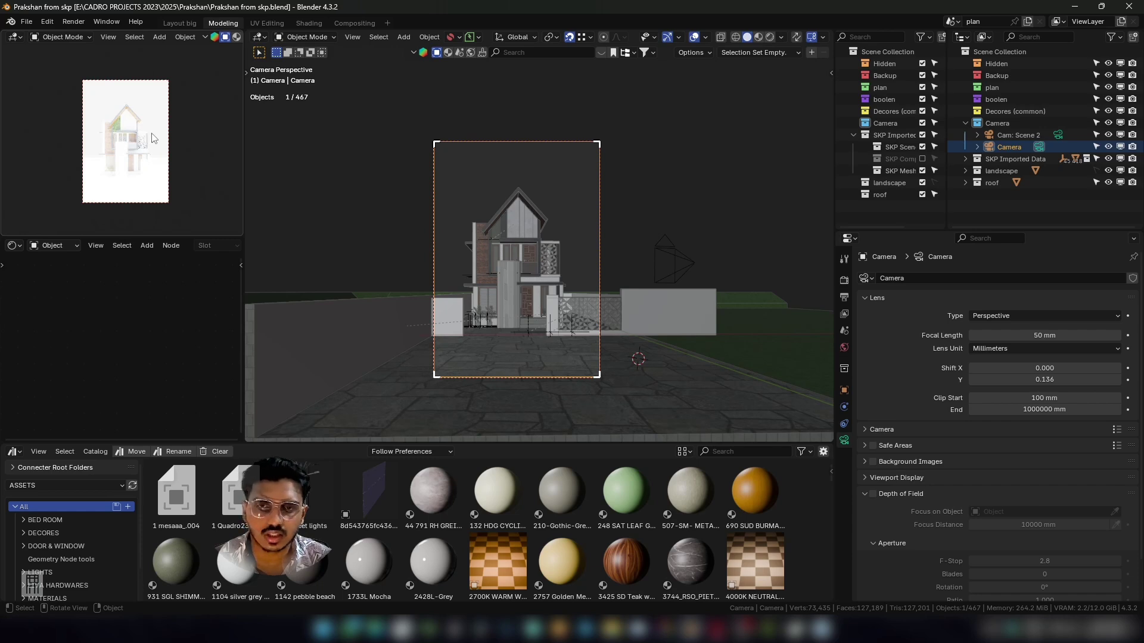
Select the Cam: Scene 2 object in the main viewport, and reselect the active Camera by its frame.
left_click(691, 262)
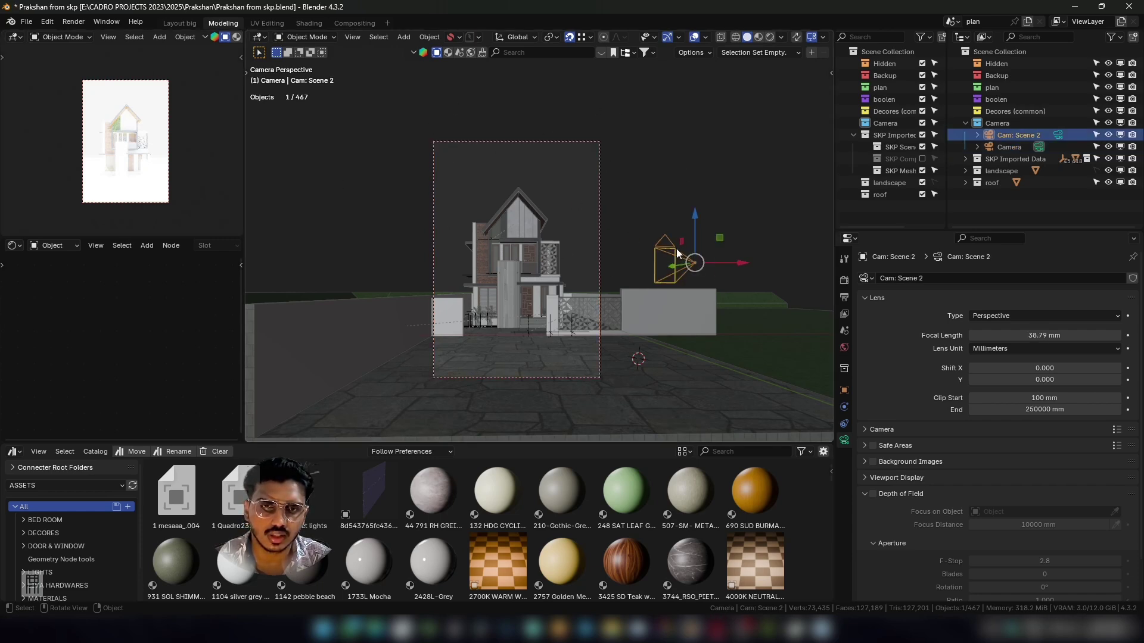
left_click(559, 141)
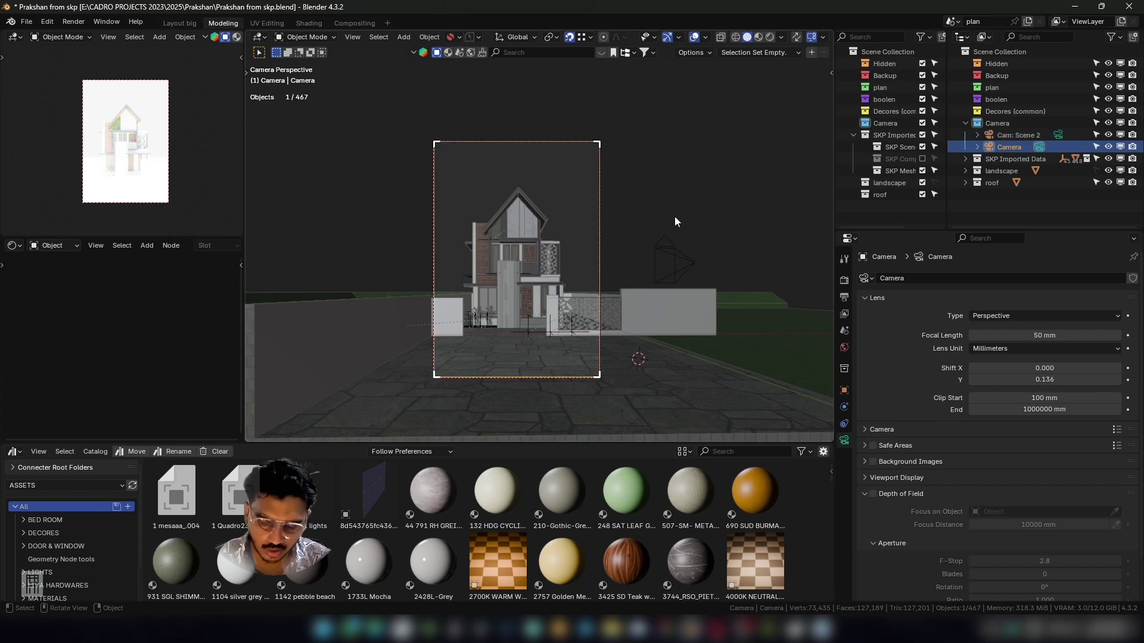
Swap the Camera's render resolution to landscape 2886 x 2029 px and save it as that camera's custom resolution.
left_click(681, 245)
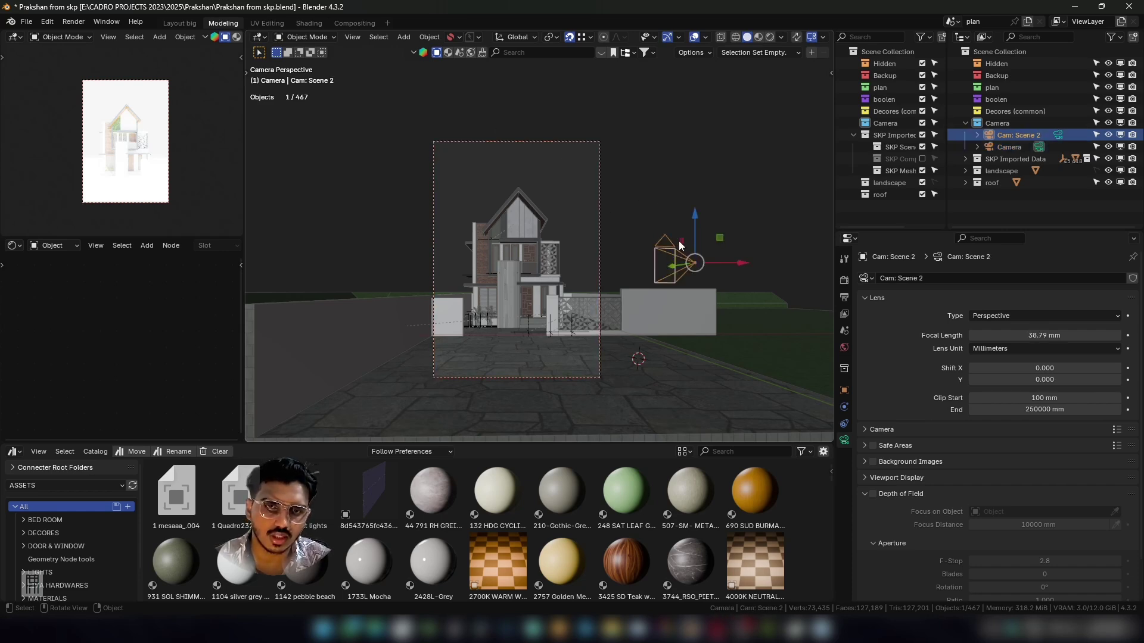
key("n")
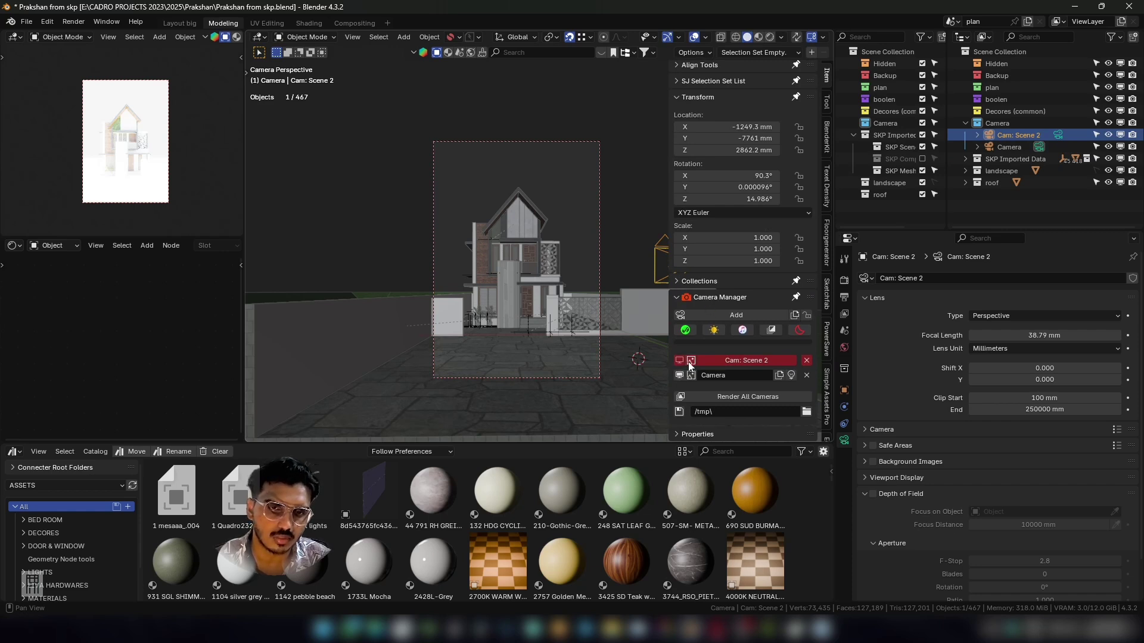
left_click(513, 141)
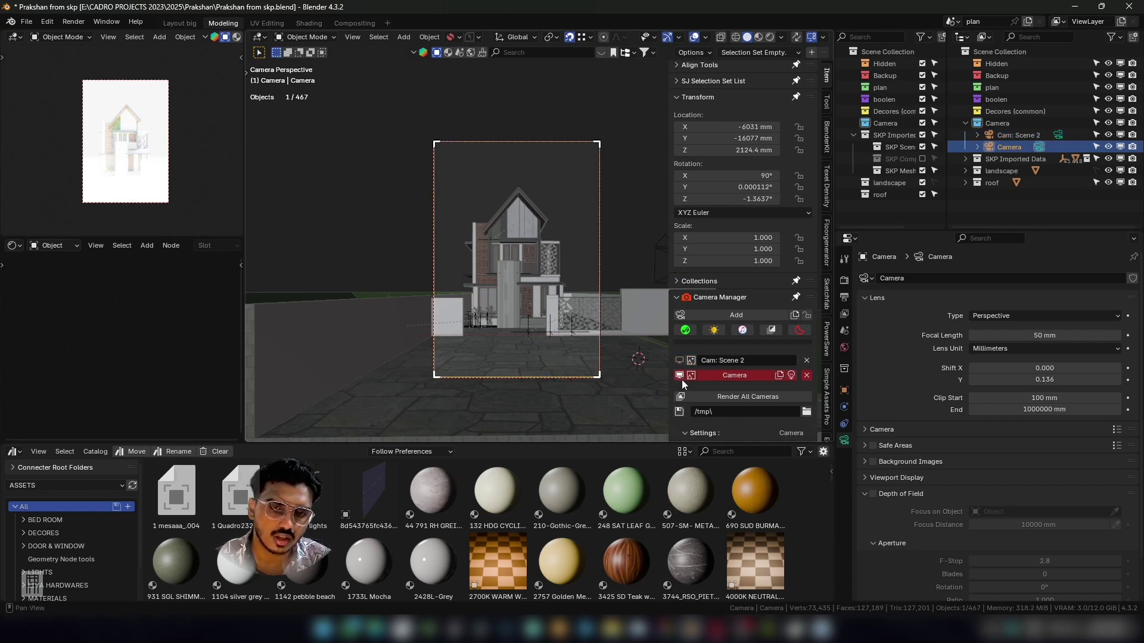
scroll(716, 378, "down", 4)
scroll(733, 393, "down", 2)
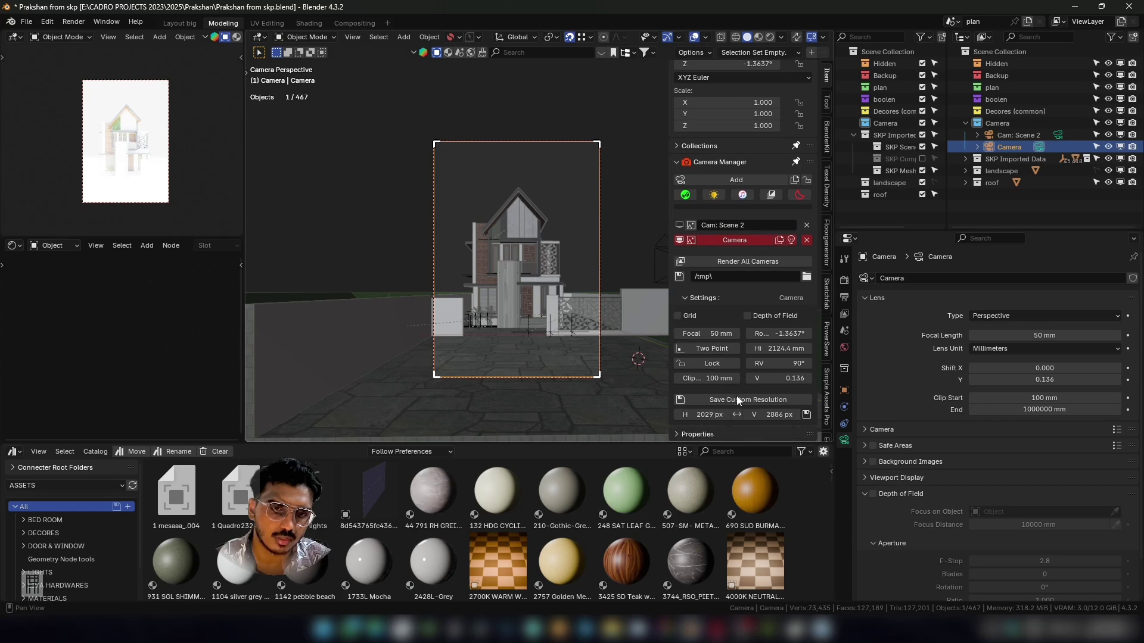
left_click(736, 414)
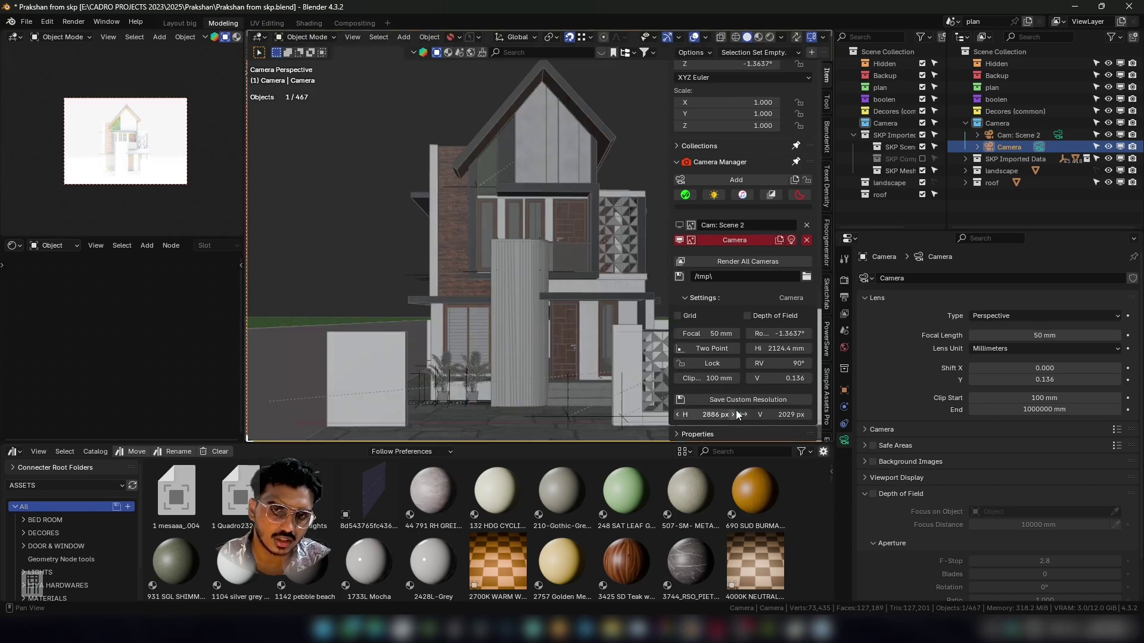
left_click(744, 404)
key("n")
Make Cam: Scene 2 the active camera, swap its resolution to portrait 2029 x 2886 px, and save it as custom.
scroll(556, 287, "down", 5)
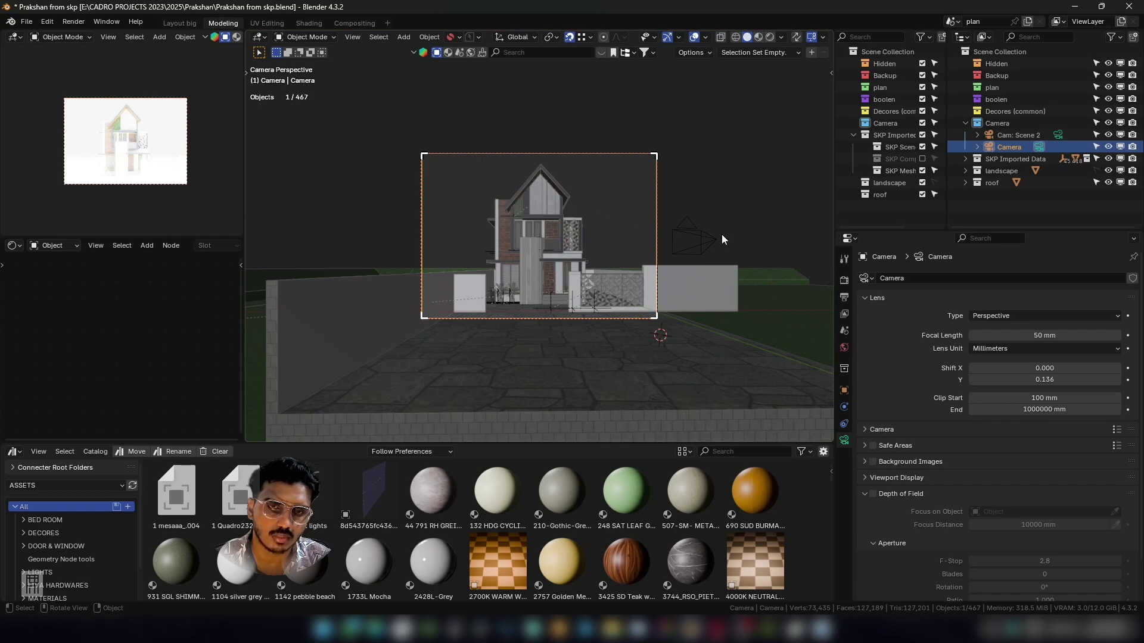
left_click(691, 237)
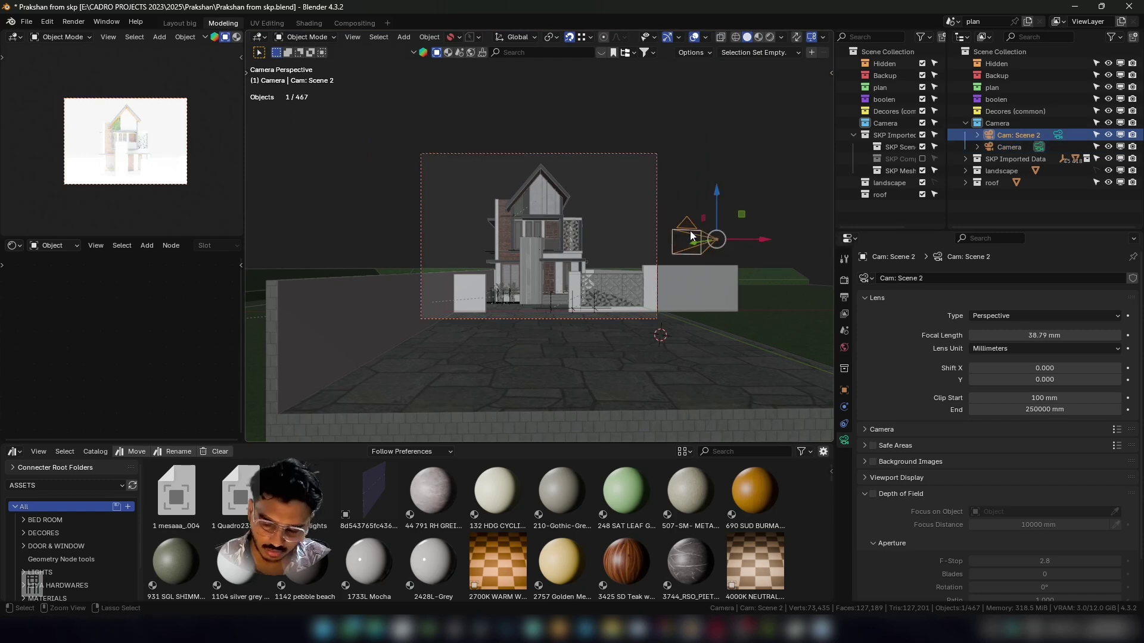
key("ctrl+KP_0")
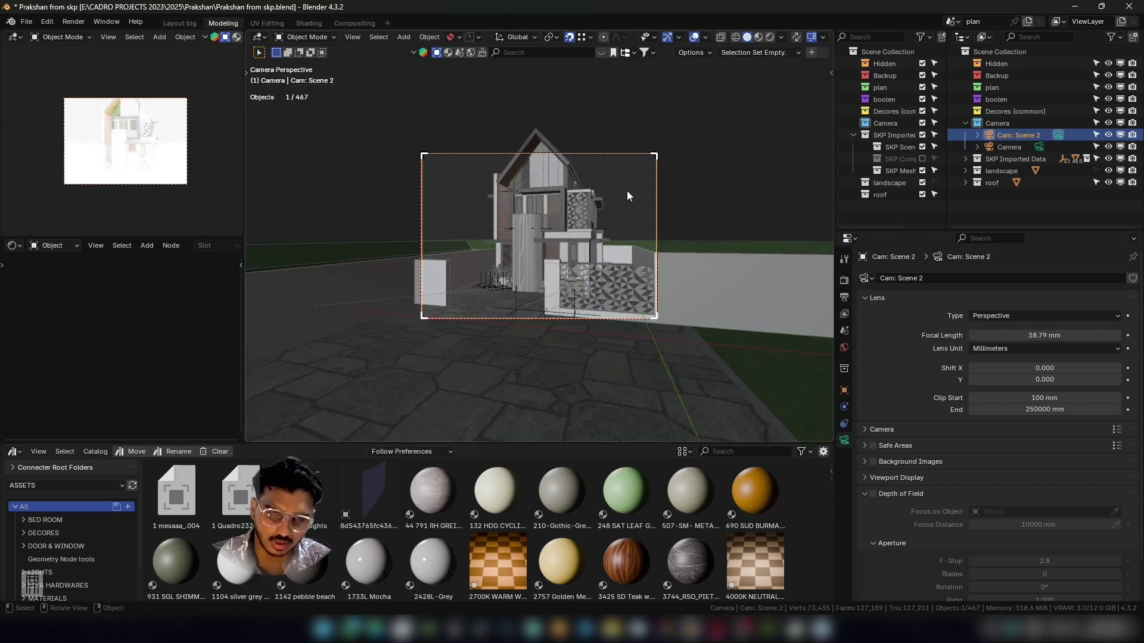
key("n")
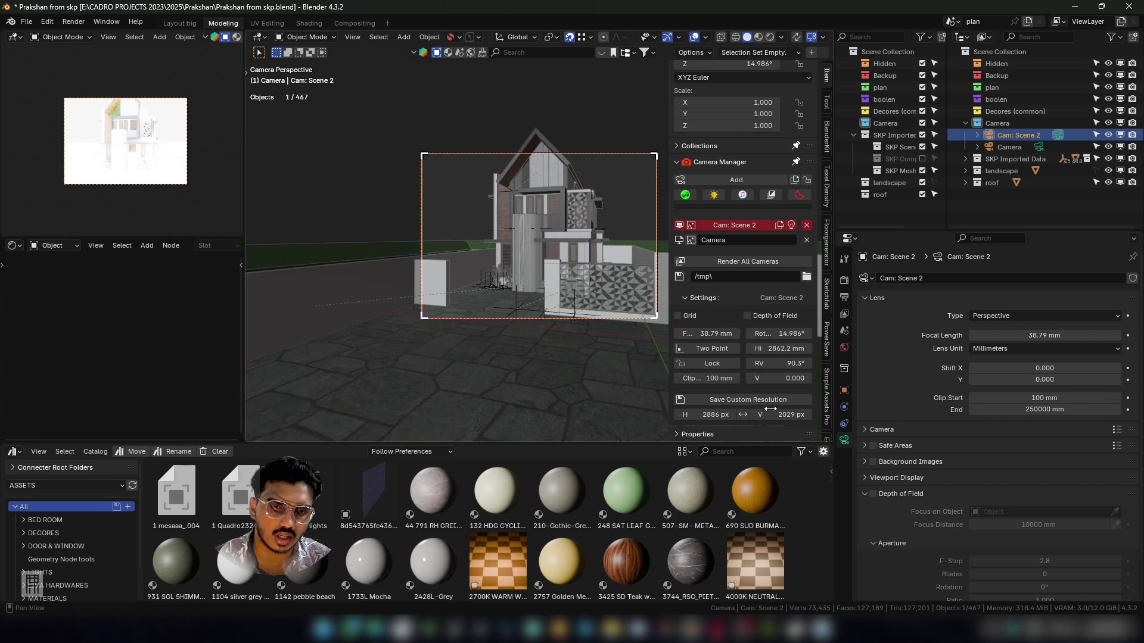
left_click(744, 416)
left_click(748, 402)
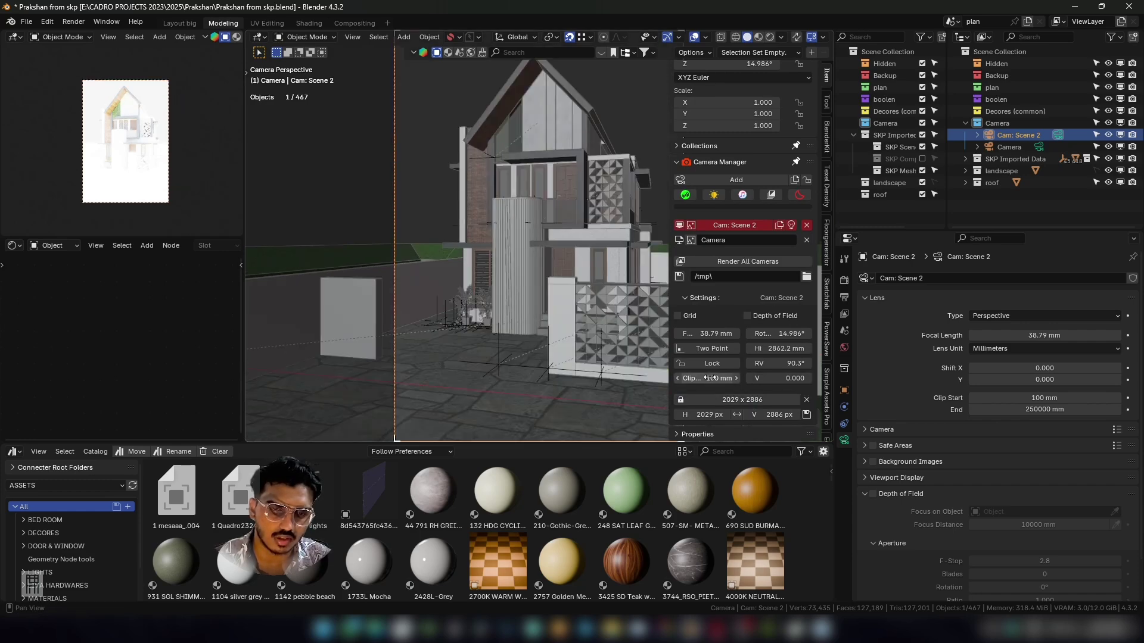
Switch the active camera between Camera and Cam: Scene 2 to compare their resolutions, end on Camera, and save the file.
left_click(679, 241)
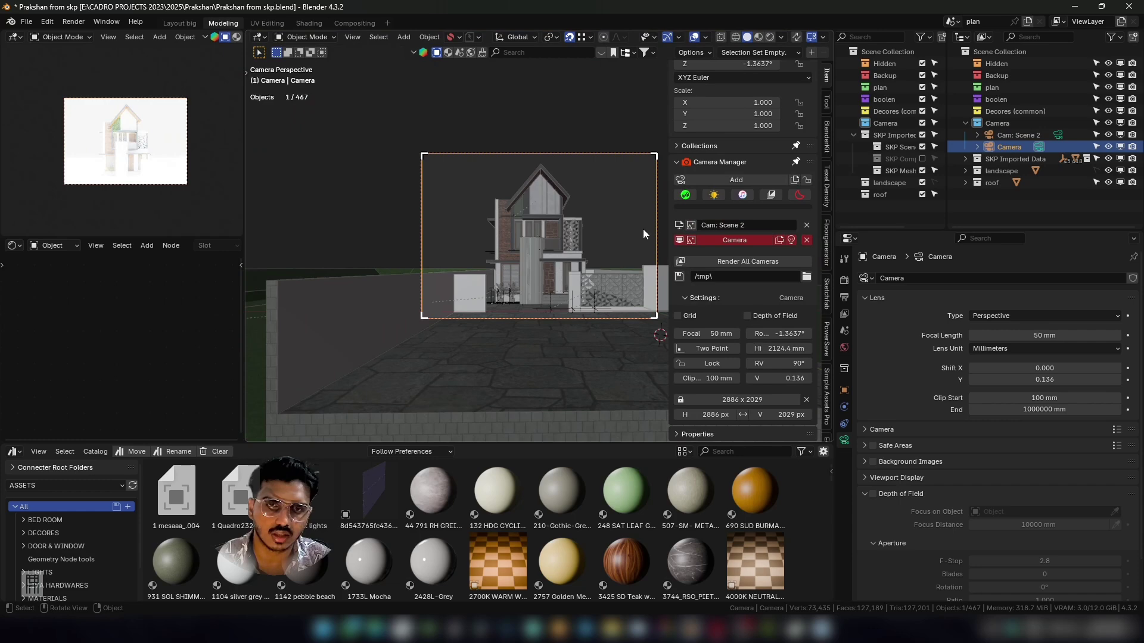
left_click(679, 225)
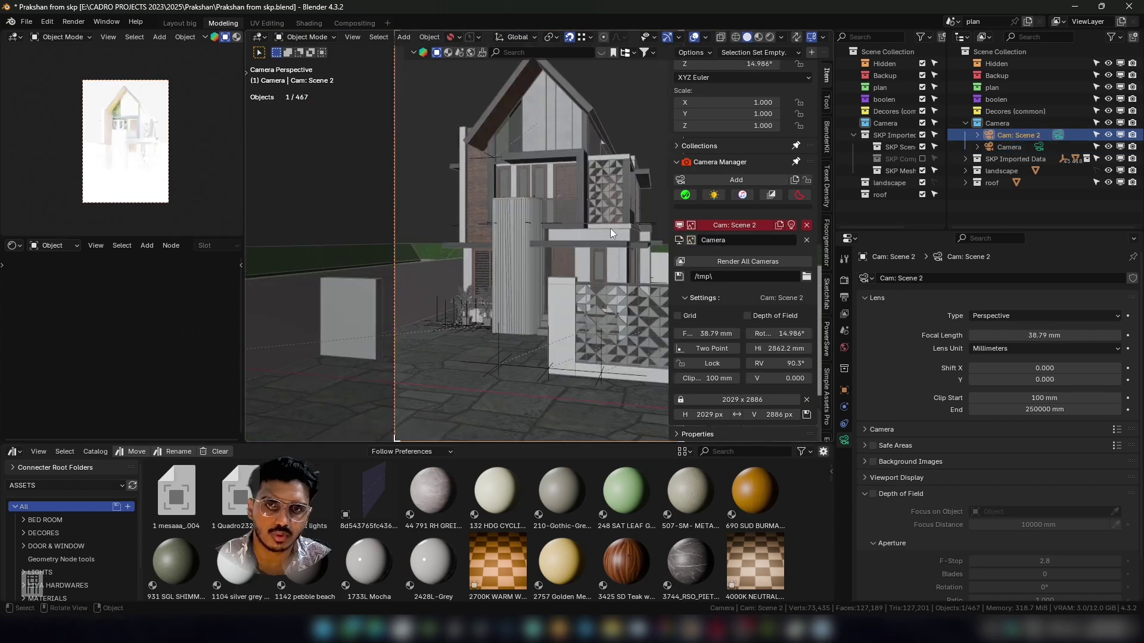
left_click(679, 242)
key("n")
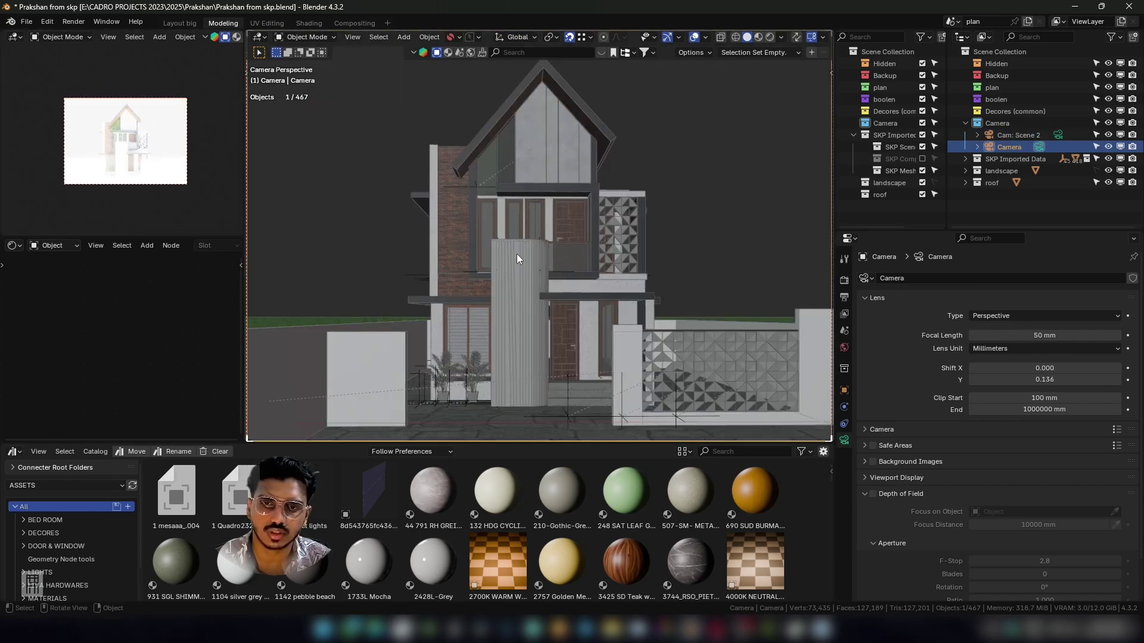
key("ctrl+s")
Reframe the camera view in the main viewport and collapse the SKP Imported Data collection in the narrow outliner.
scroll(625, 266, "down", 4)
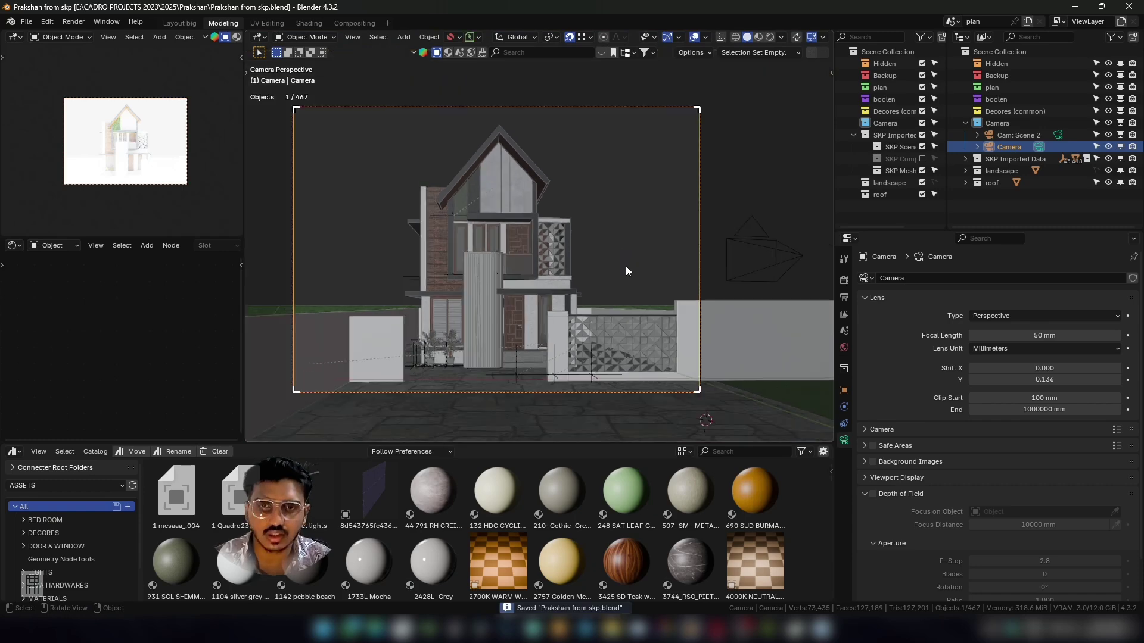
scroll(588, 230, "up", 3)
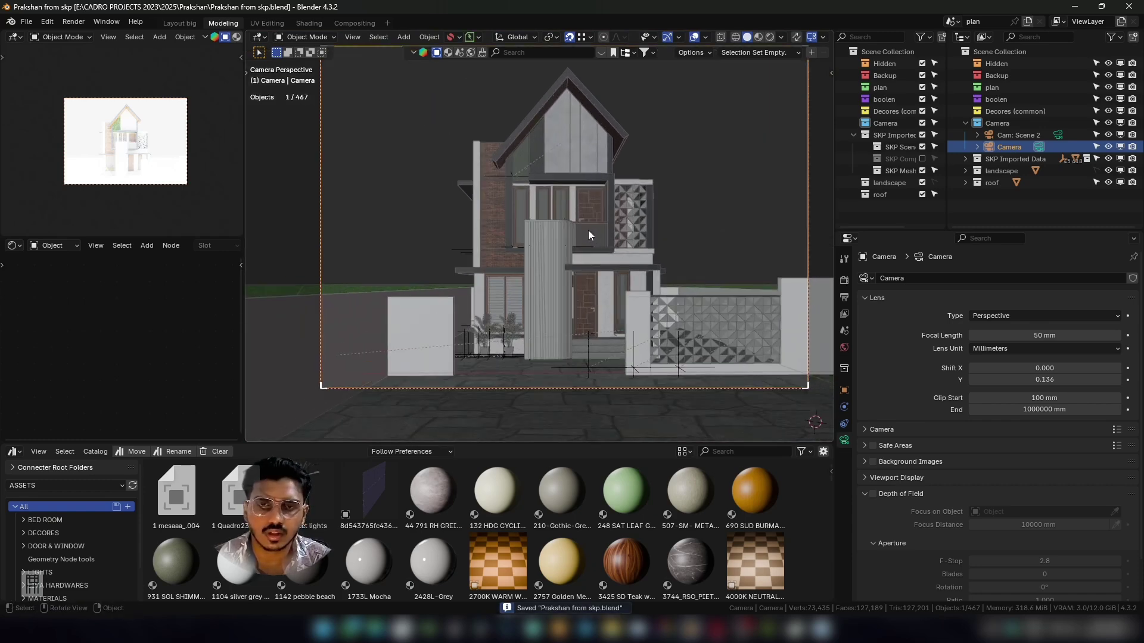
scroll(611, 274, "down", 2)
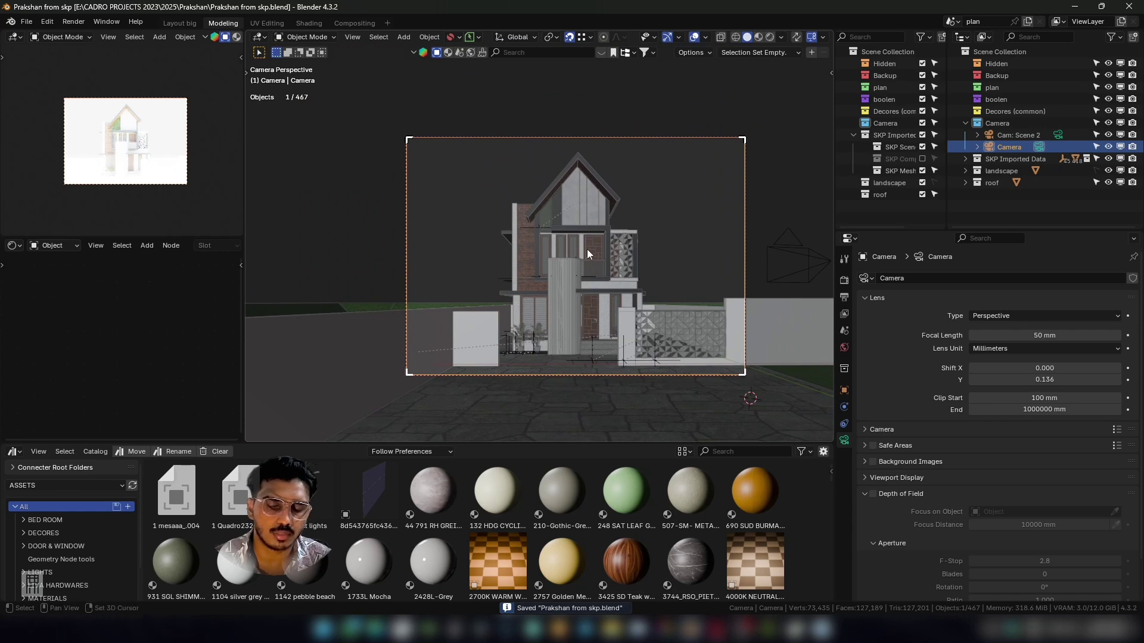
middle_click_drag(587, 249, 589, 246, "shift")
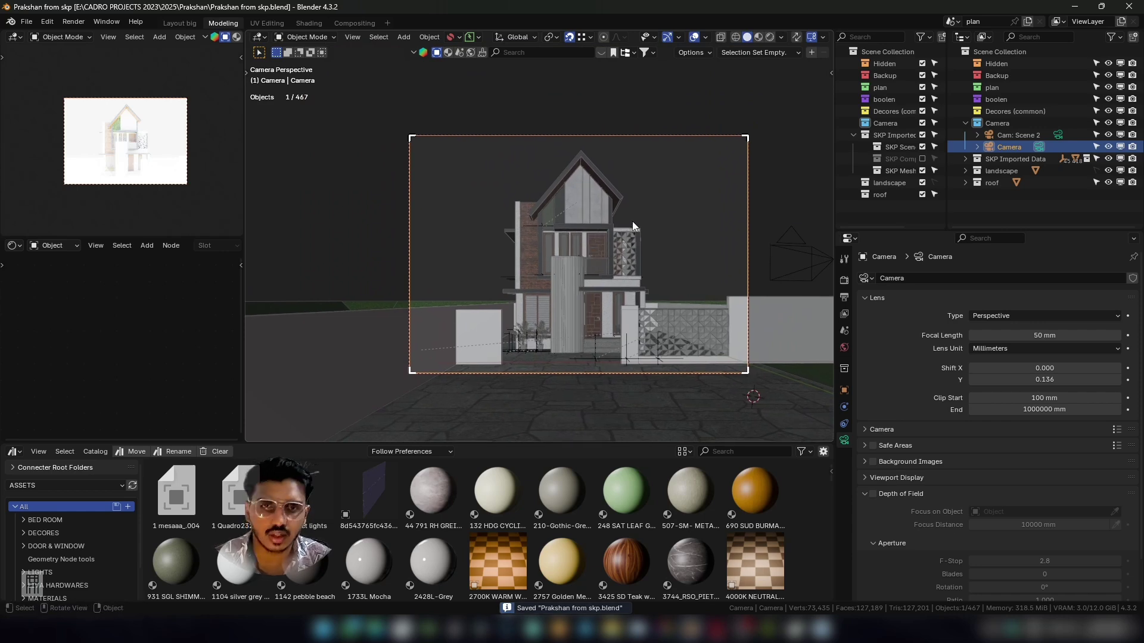
middle_click_drag(631, 221, 642, 219, "shift")
left_click(852, 135)
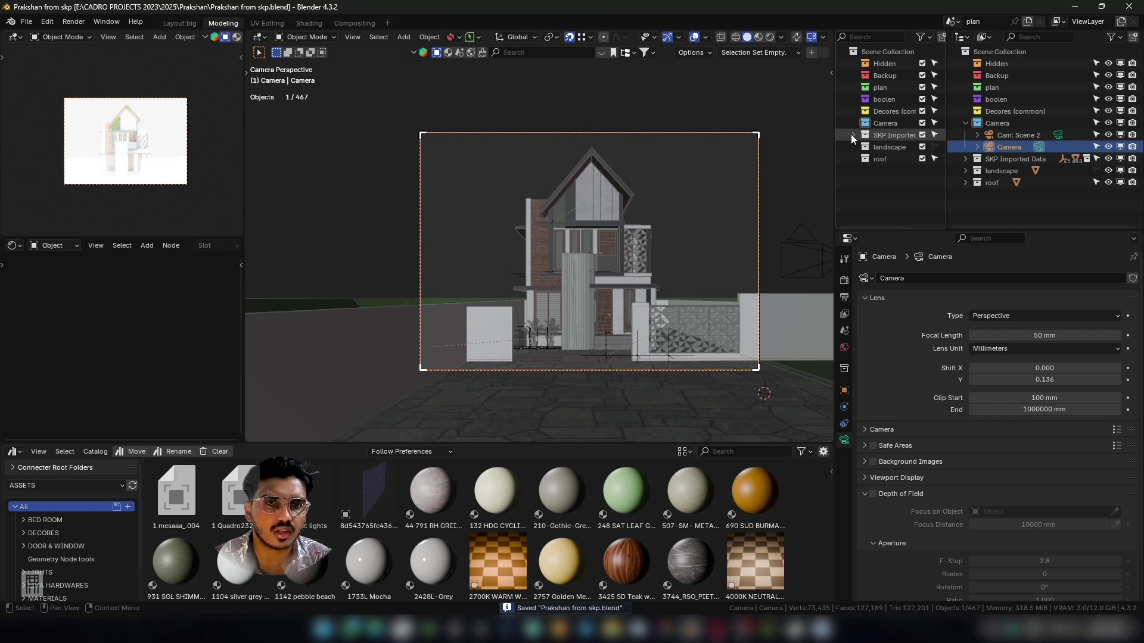